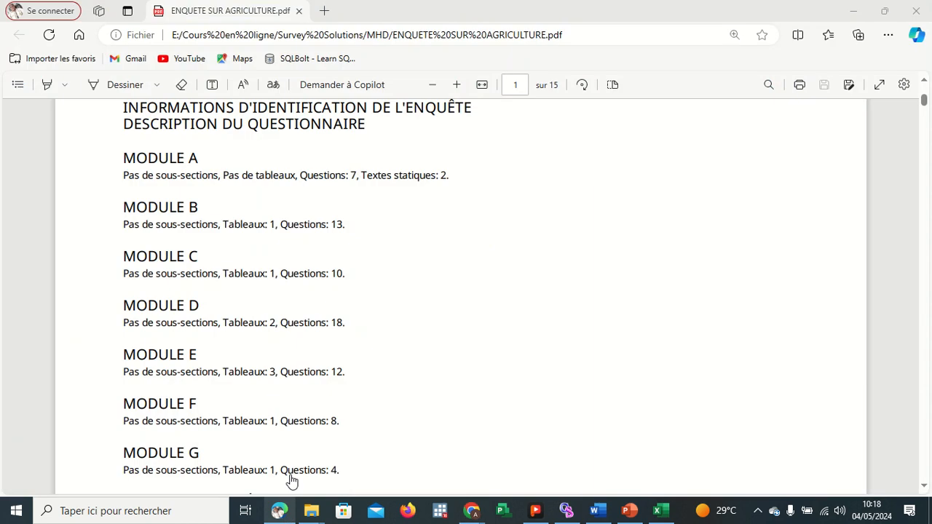
Scroll through the questionnaire PDF to review the module summaries and the first Module A question.
scroll(497, 241, up, 5)
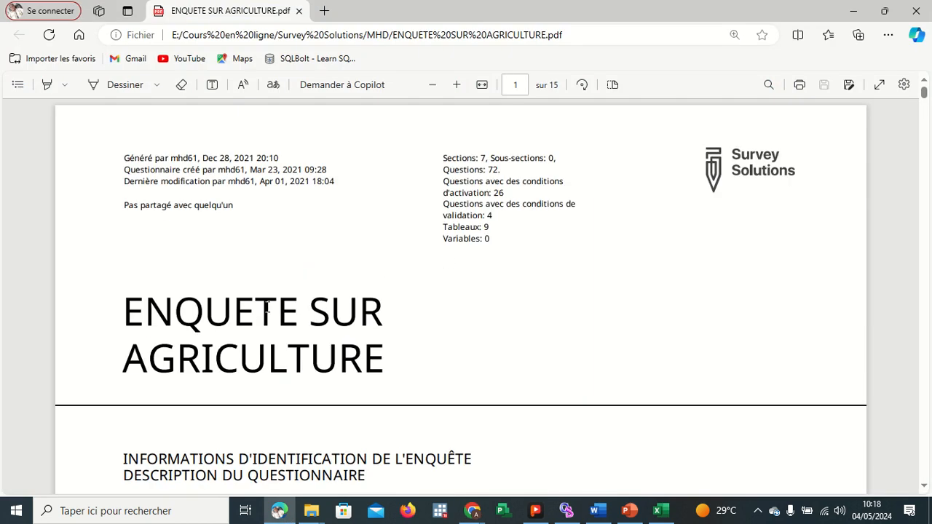
scroll(444, 354, down, 3)
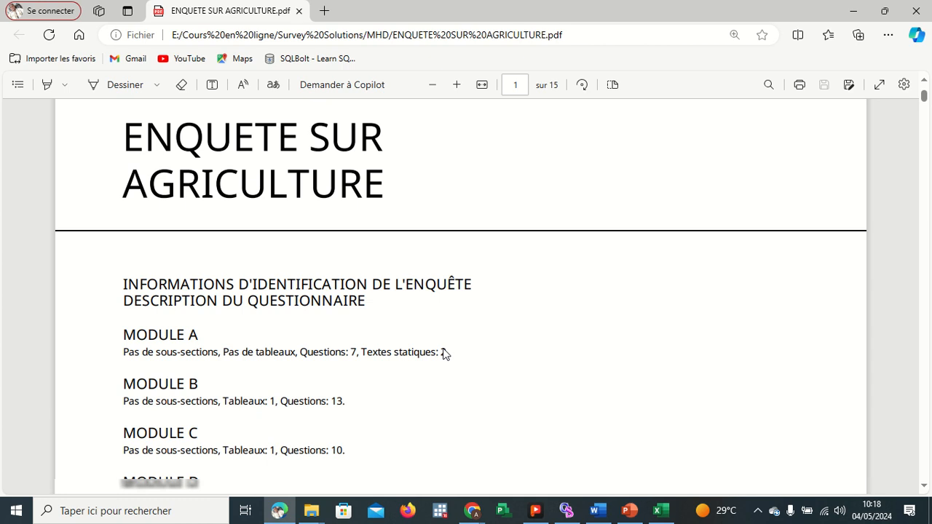
scroll(444, 353, down, 1)
scroll(304, 299, down, 2)
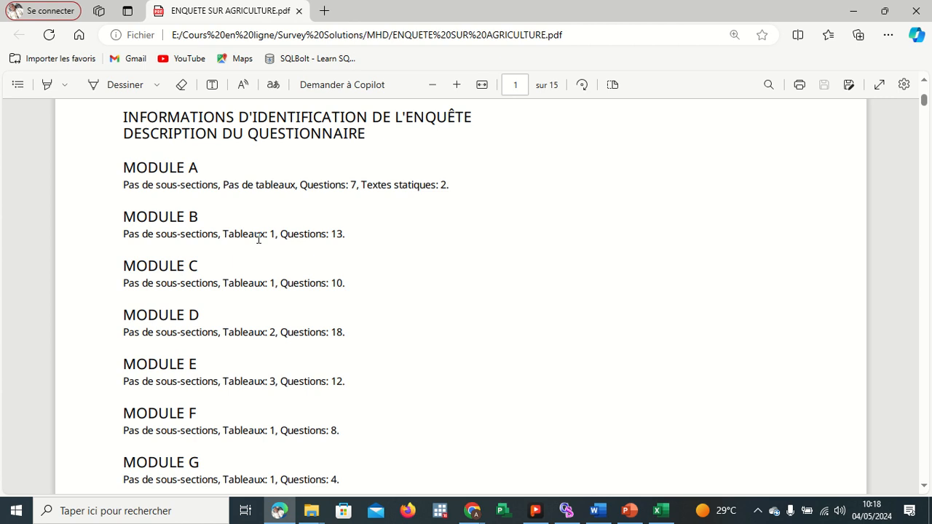
scroll(331, 254, down, 3)
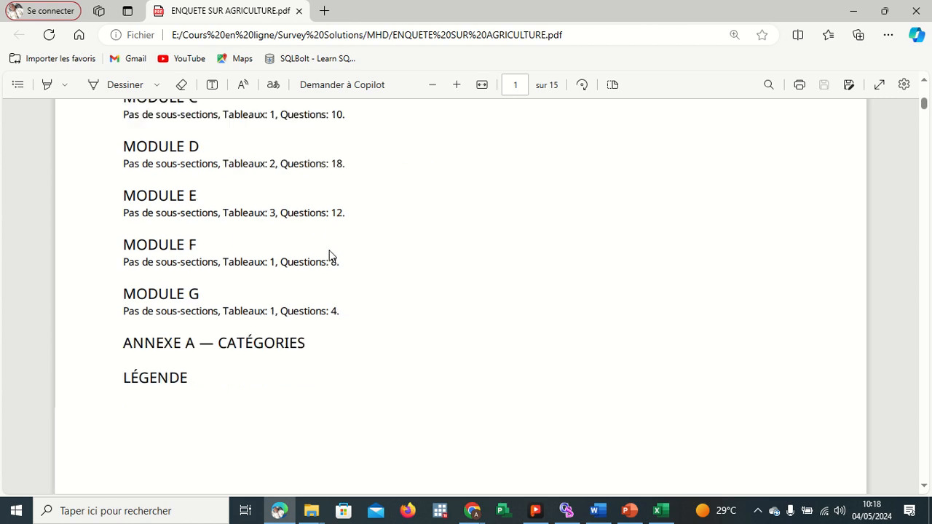
scroll(331, 255, down, 5)
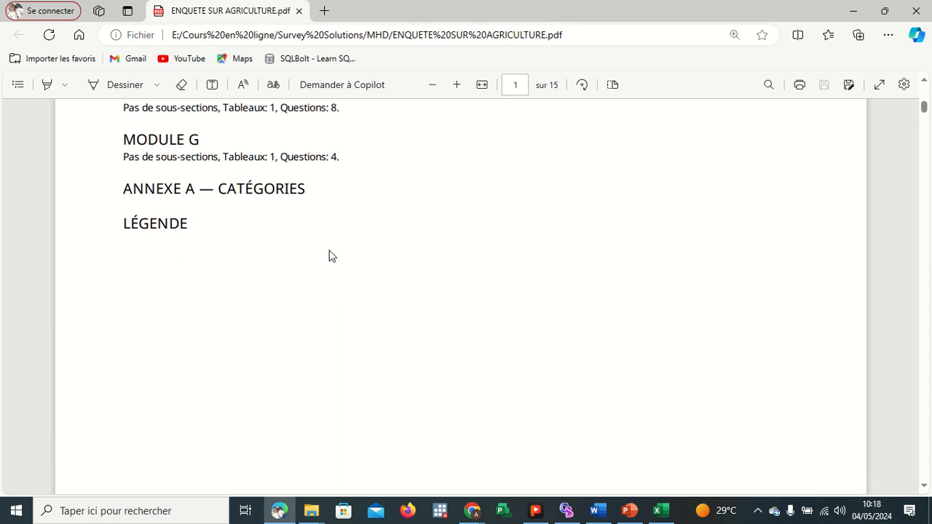
scroll(329, 255, down, 6)
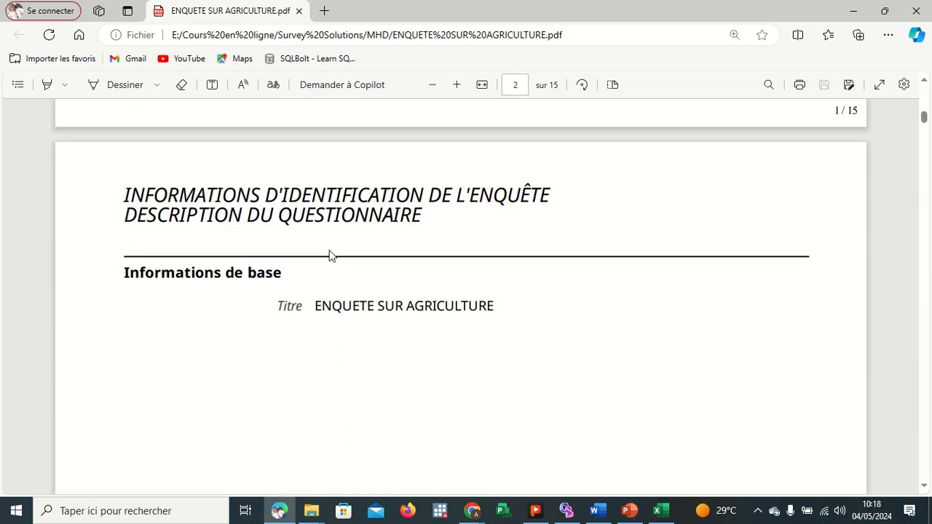
scroll(329, 256, down, 5)
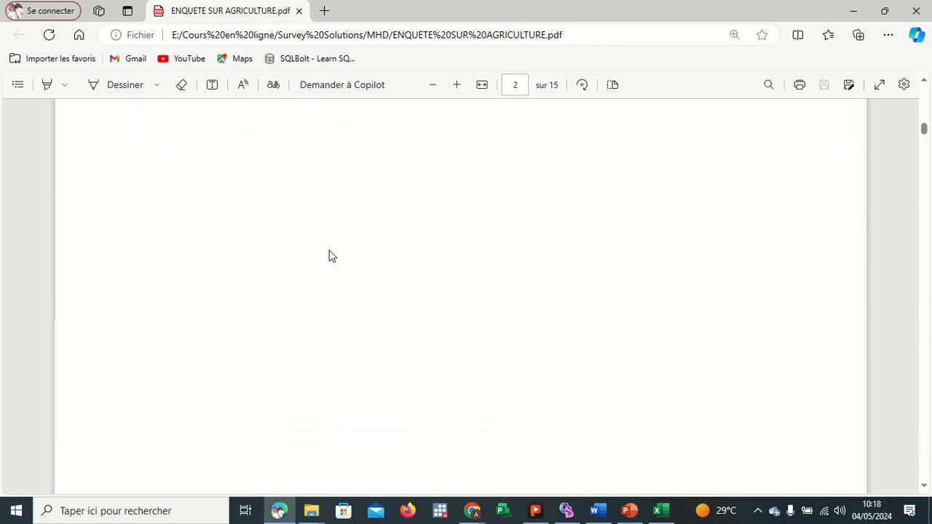
scroll(329, 256, down, 5)
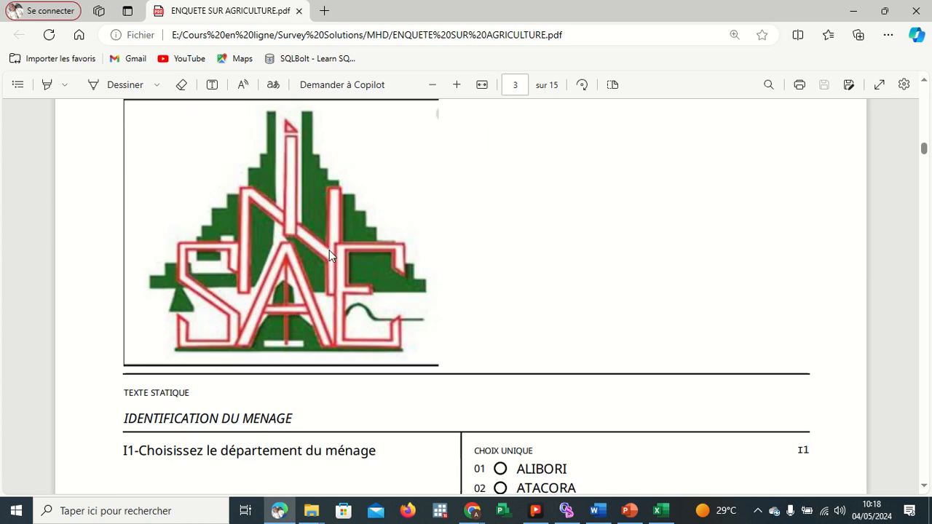
scroll(305, 247, up, 2)
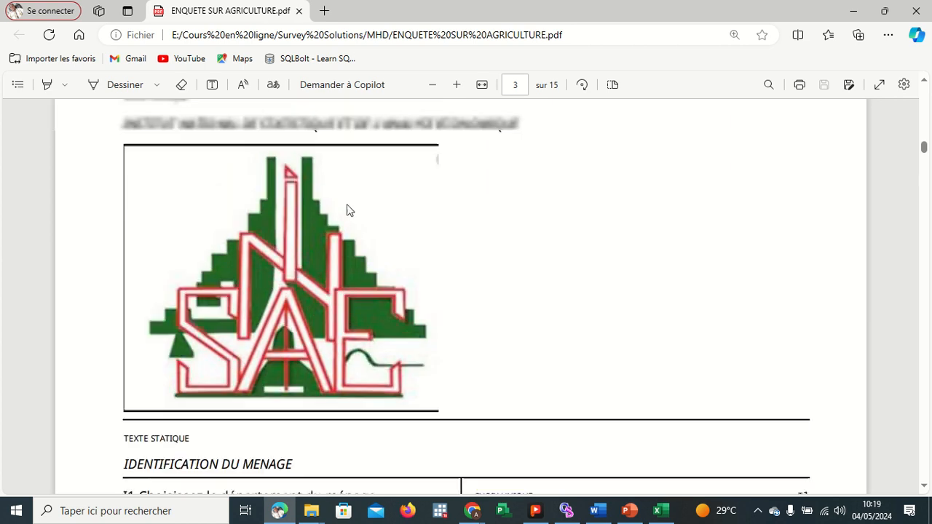
scroll(342, 284, up, 1)
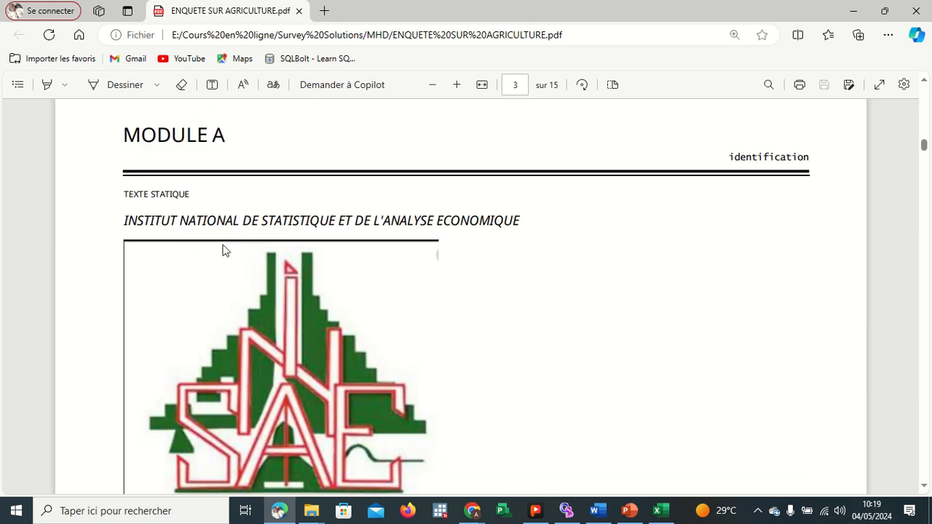
scroll(305, 289, down, 3)
scroll(305, 289, down, 2)
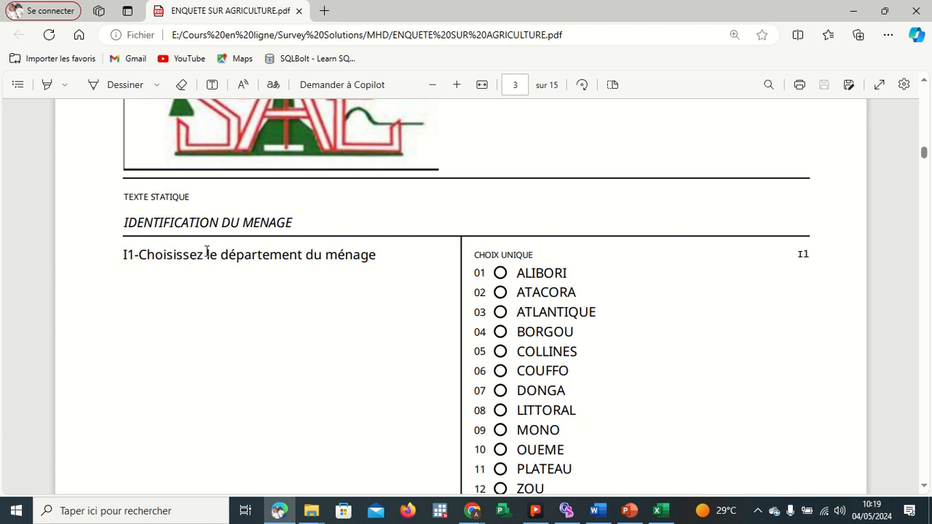
scroll(429, 287, down, 4)
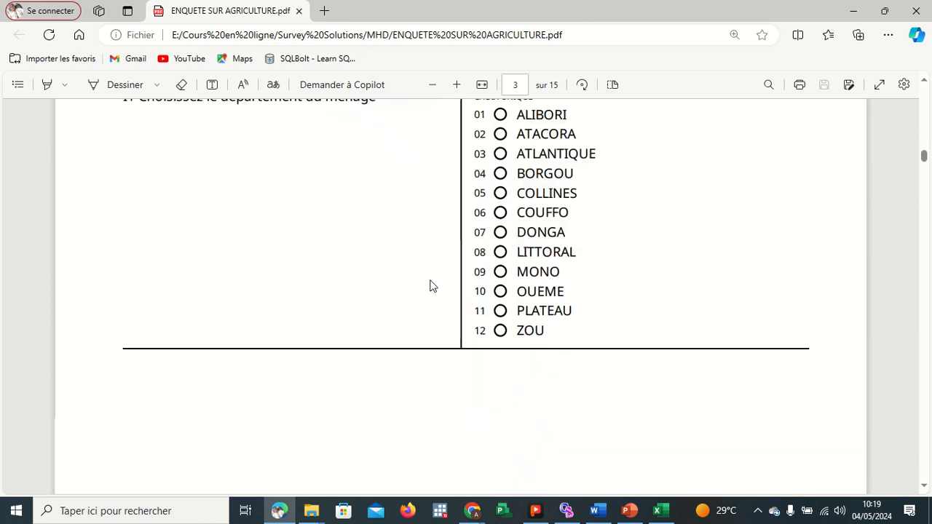
Minimize the PDF viewer, return to the Designer and reopen the ENQUETE SUR AGRICULTURE questionnaire from the questionnaire list.
click(853, 11)
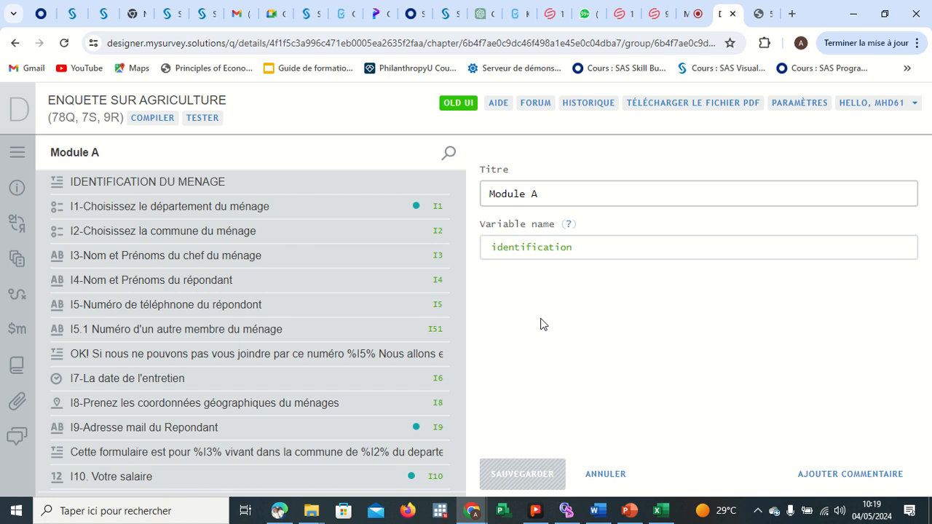
click(695, 16)
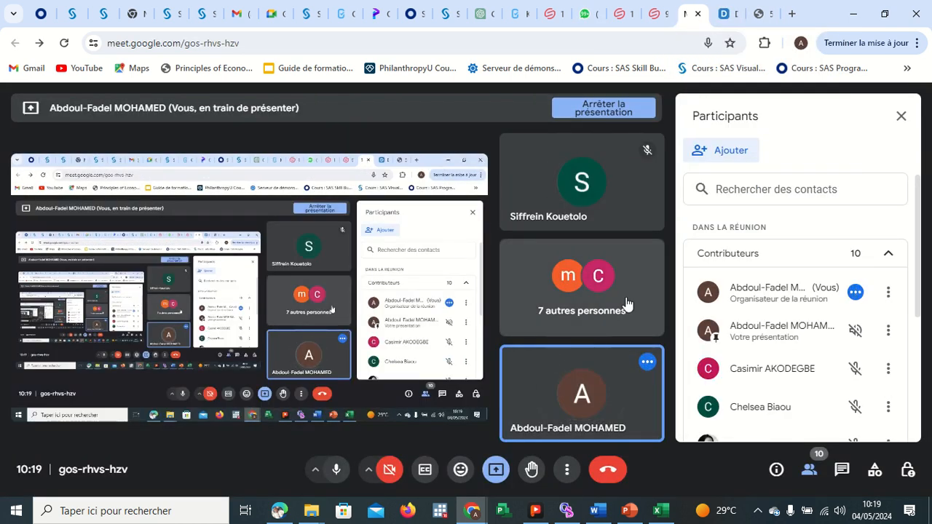
click(728, 20)
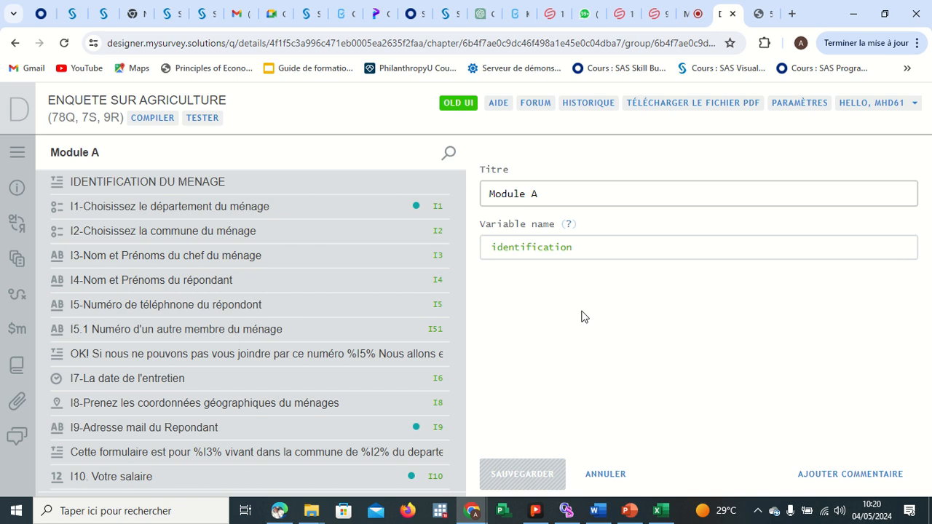
click(16, 112)
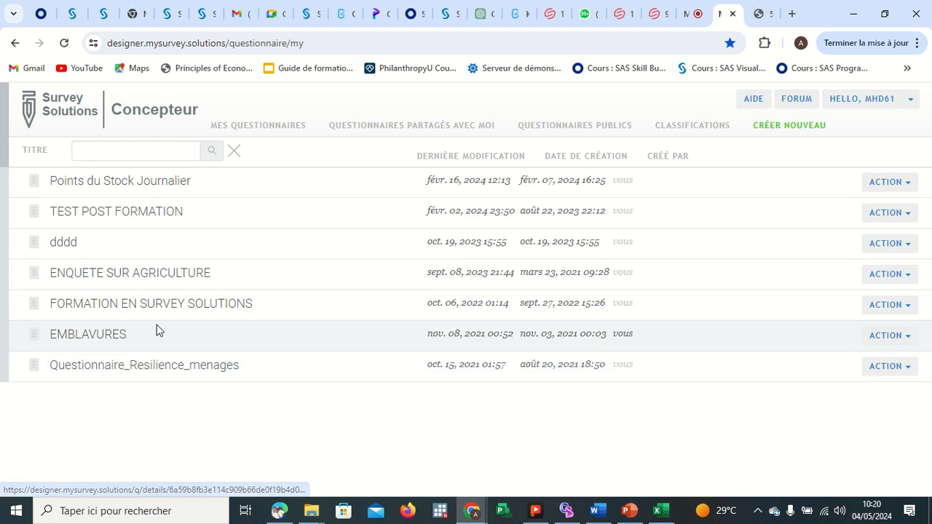
click(144, 277)
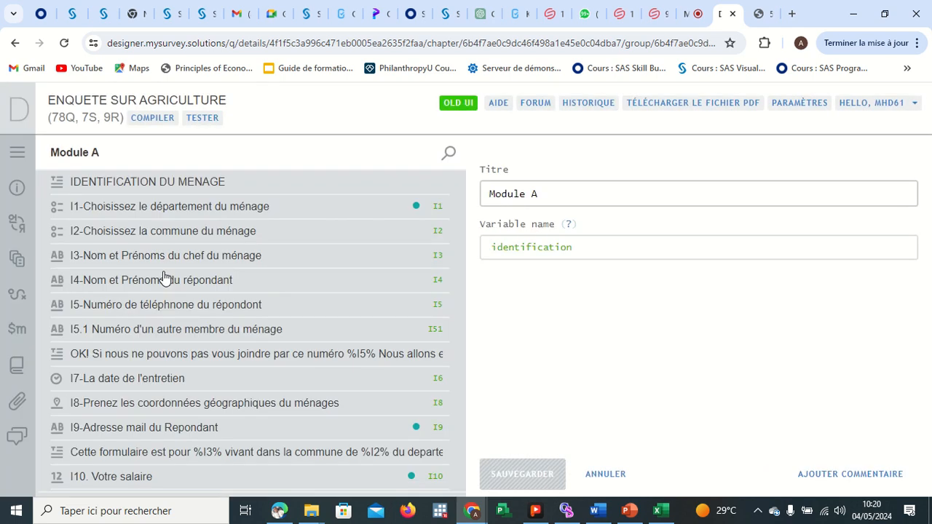
Switch to the Google Meet call and unmute the microphone.
mouse_move(454, 13)
click(359, 32)
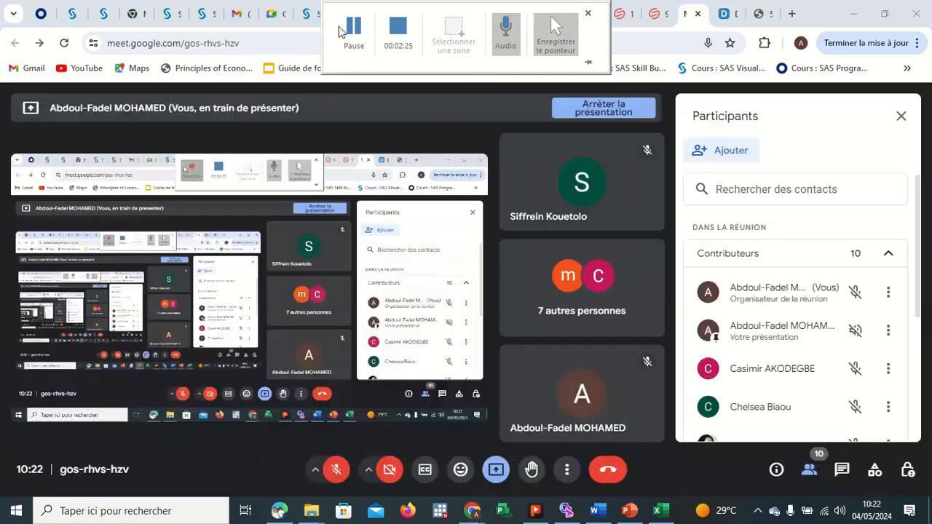
click(335, 470)
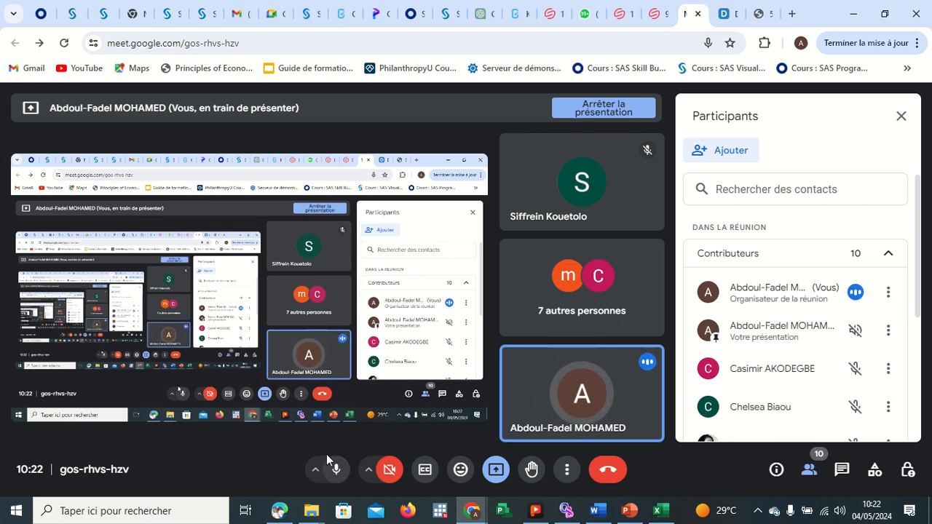
Switch back to the Designer, compile the questionnaire and launch it in the Tester.
click(737, 16)
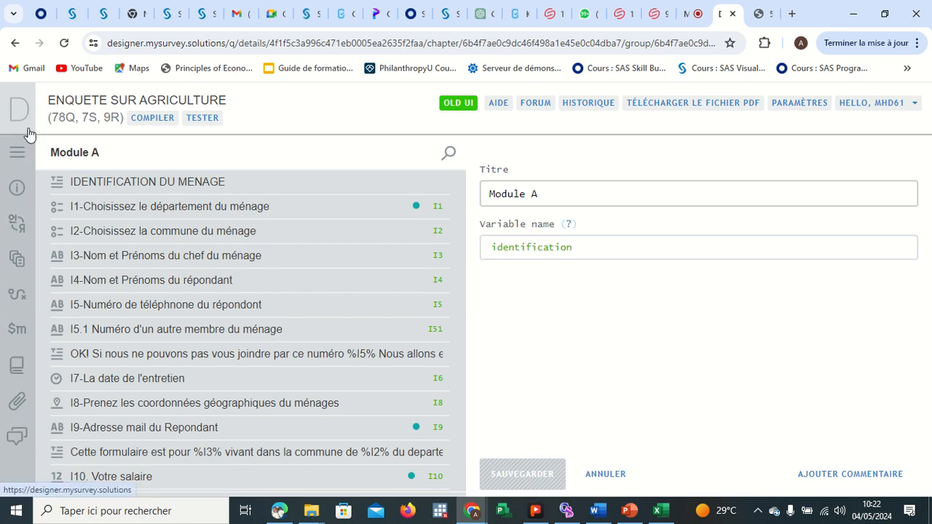
click(152, 120)
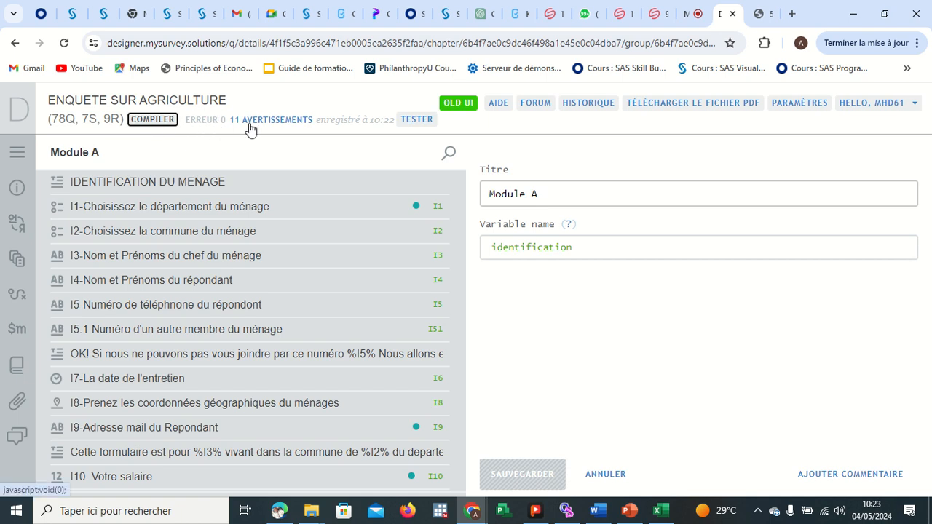
click(413, 121)
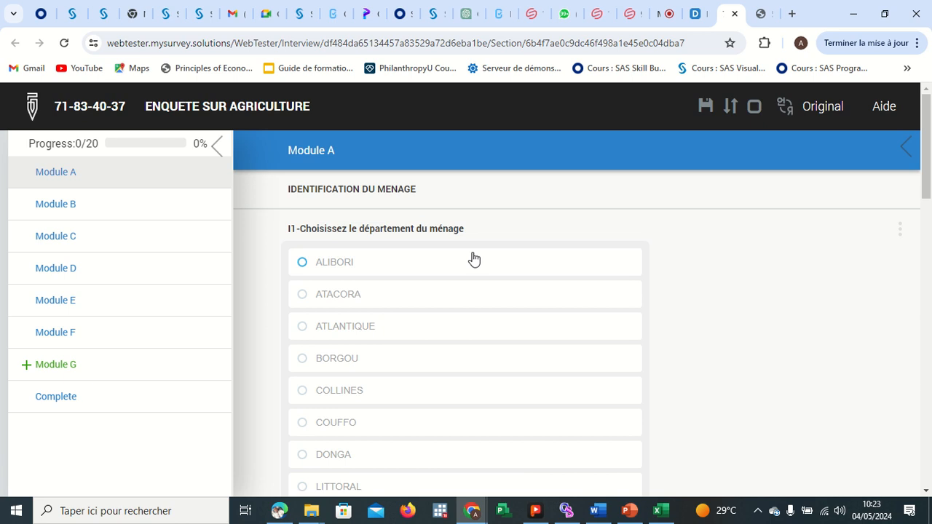
Answer question I1 by selecting the department ALIBORI.
scroll(474, 259, down, 1)
scroll(473, 258, up, 1)
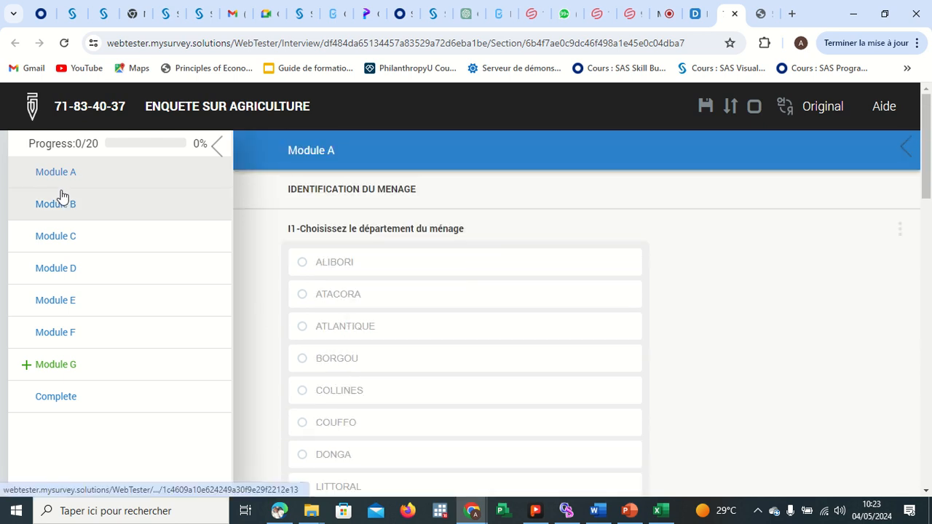
scroll(62, 195, down, 3)
scroll(58, 189, up, 3)
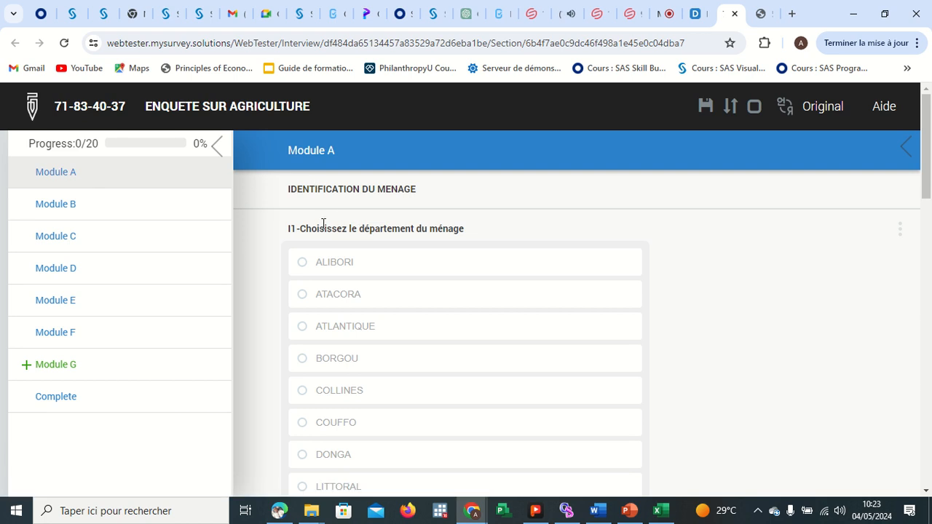
click(303, 263)
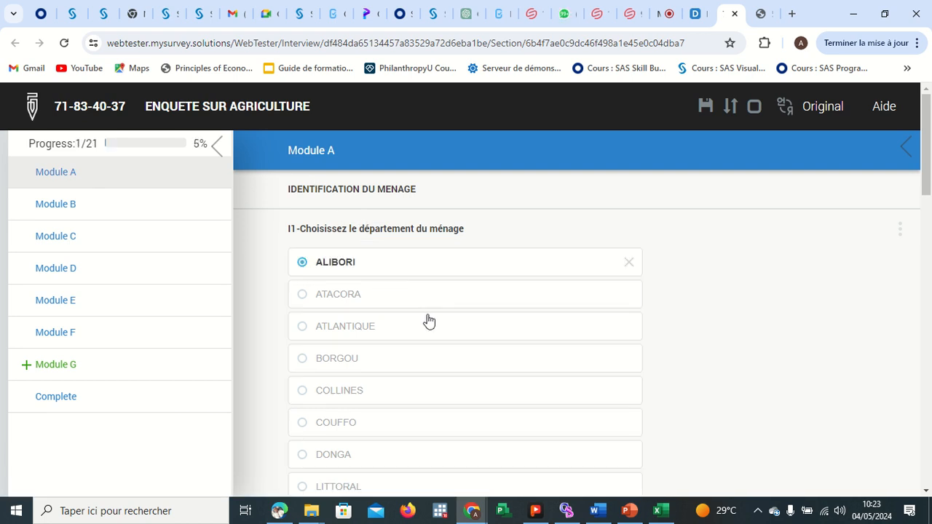
Answer question I2 by choosing the commune Banikoara from its dropdown list.
scroll(428, 321, down, 4)
scroll(428, 321, down, 1)
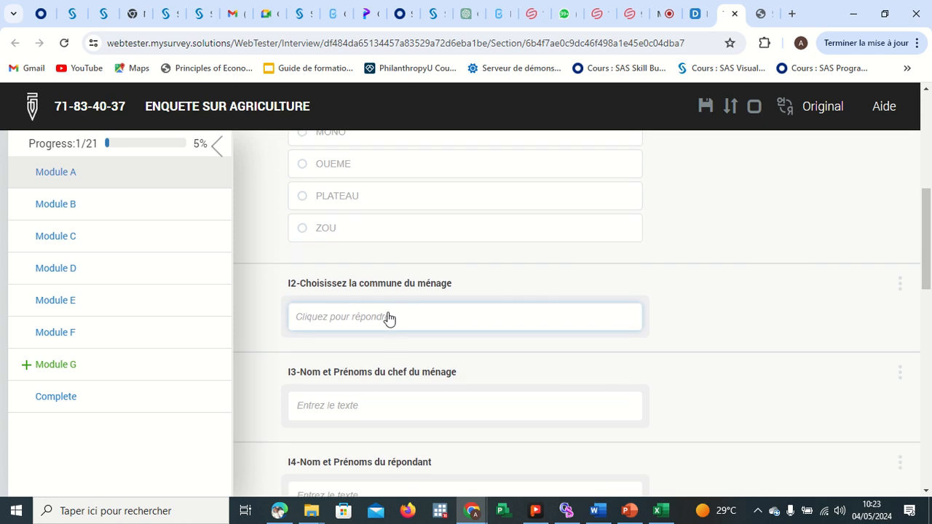
click(388, 318)
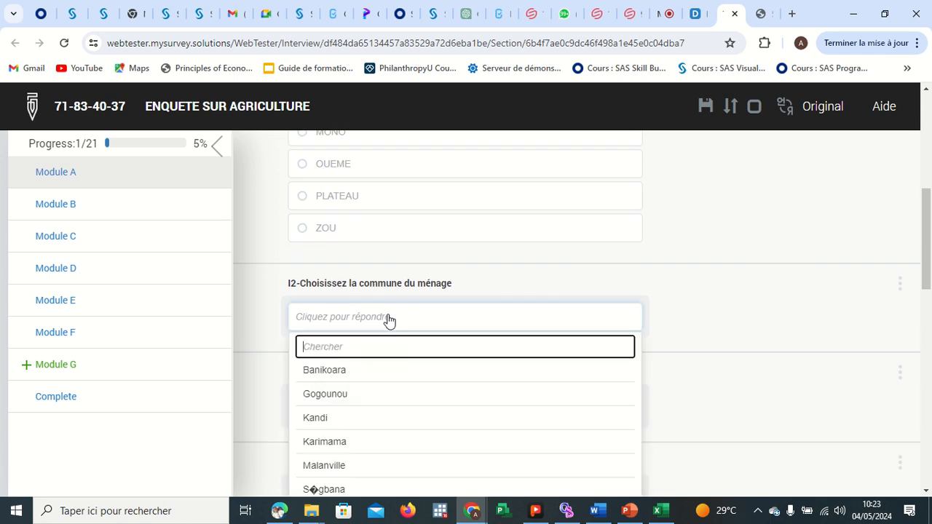
click(356, 371)
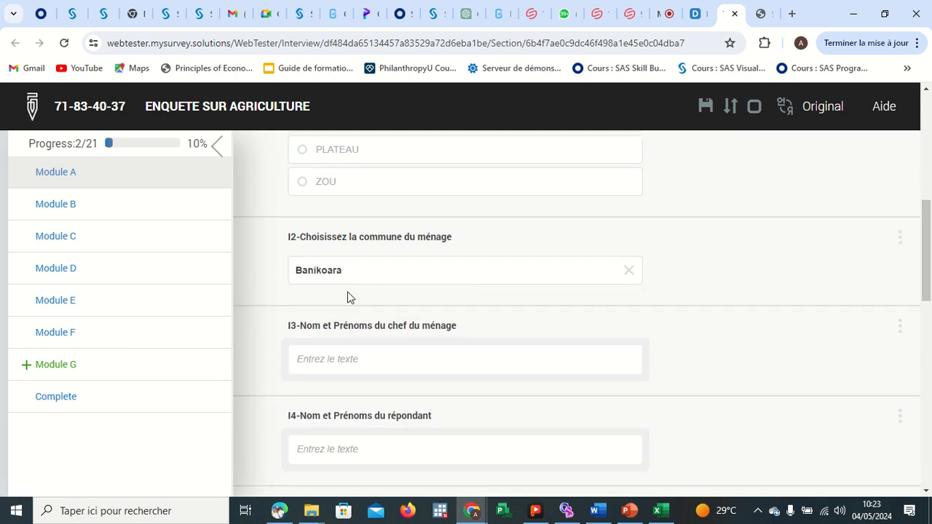
Enter the household head's full name as the answer to question I3.
click(360, 359)
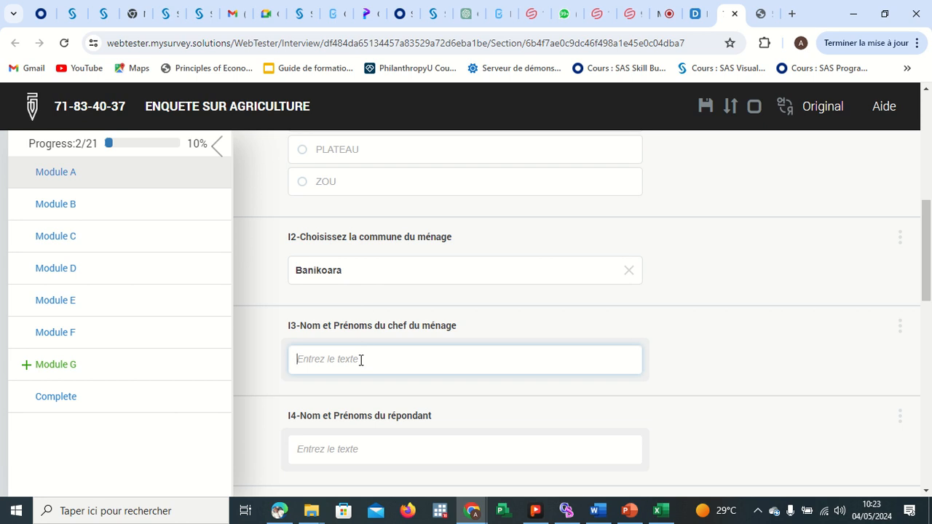
text(M)
key(BackSpace)
key(Return)
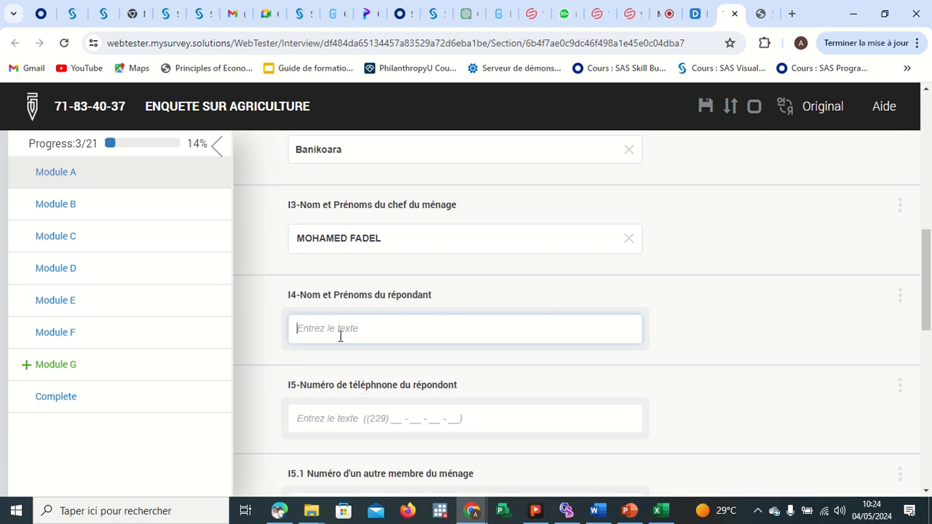
Enter the respondent's full name as the answer to question I4.
scroll(502, 406, down, 2)
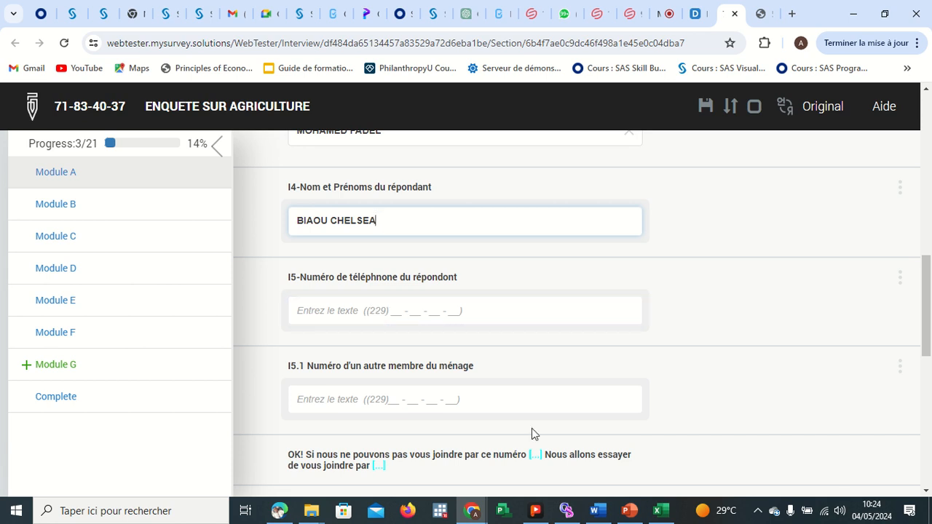
Admit the waiting participant to the Google Meet call and return to the Tester tab.
click(665, 15)
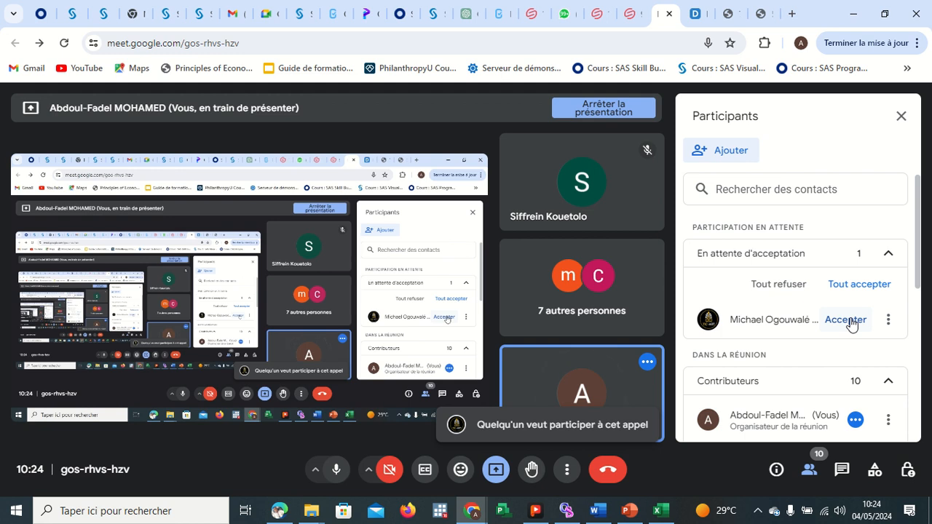
click(846, 320)
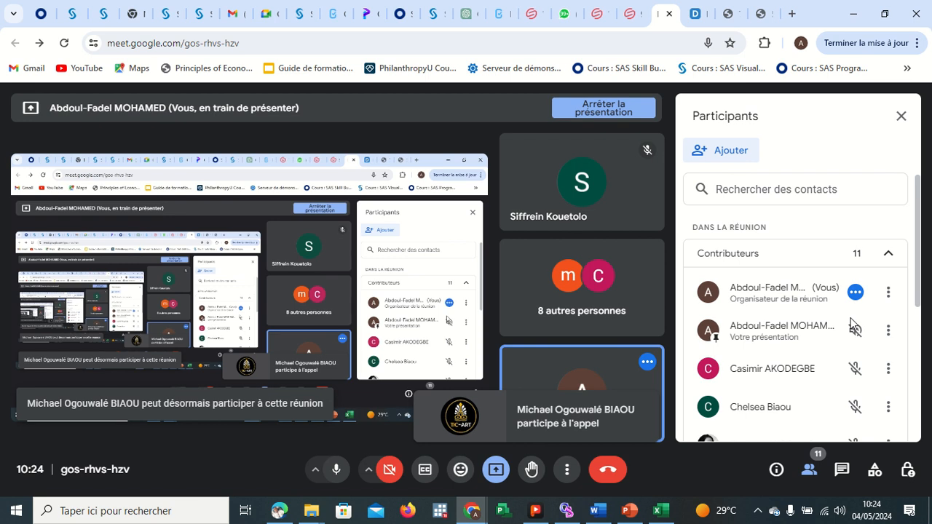
click(695, 15)
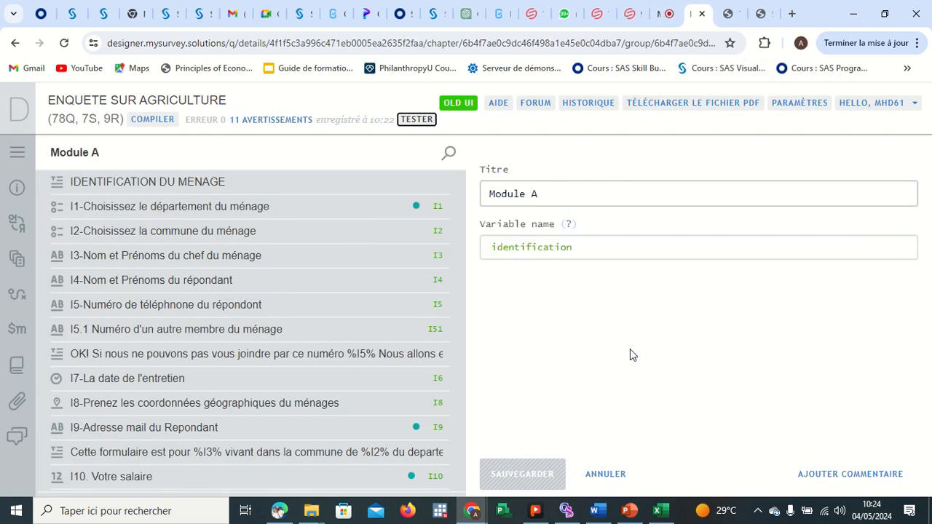
click(728, 14)
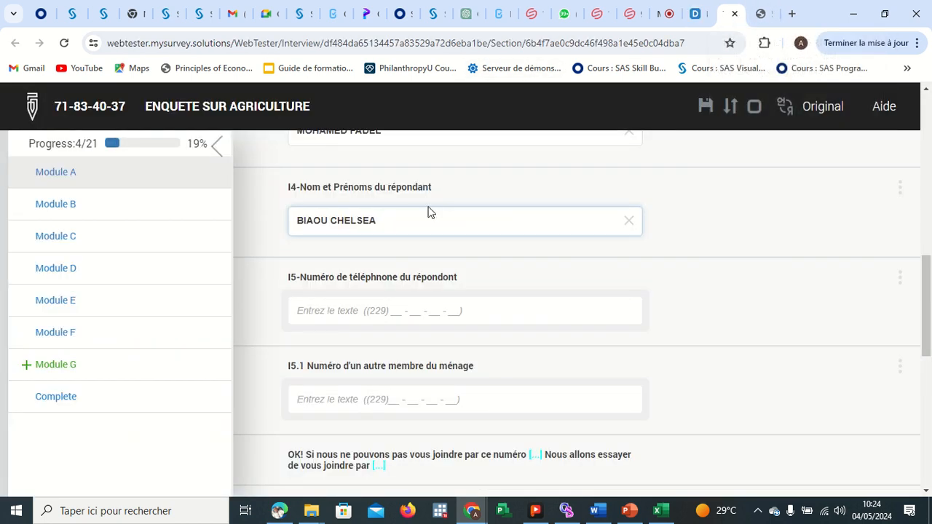
Enter the respondent's phone number as the answer to question I5.
scroll(439, 185, up, 1)
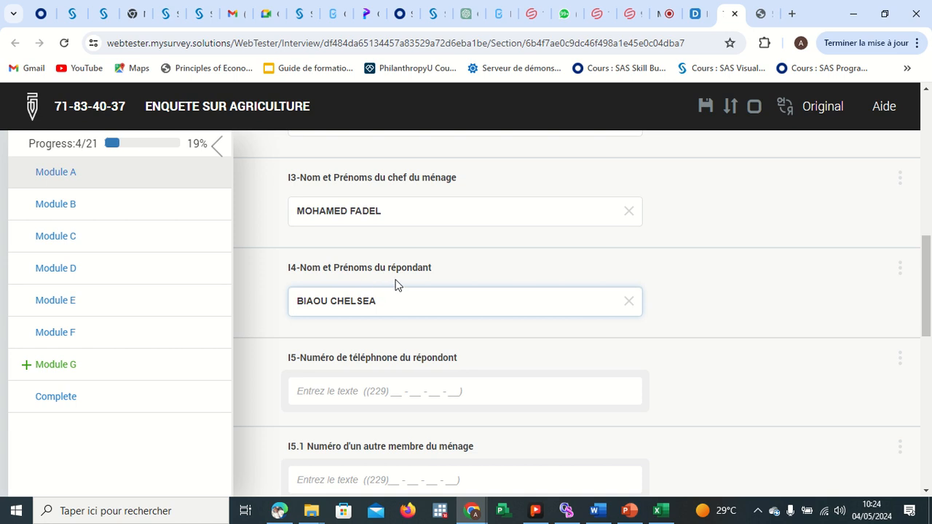
scroll(402, 331, down, 1)
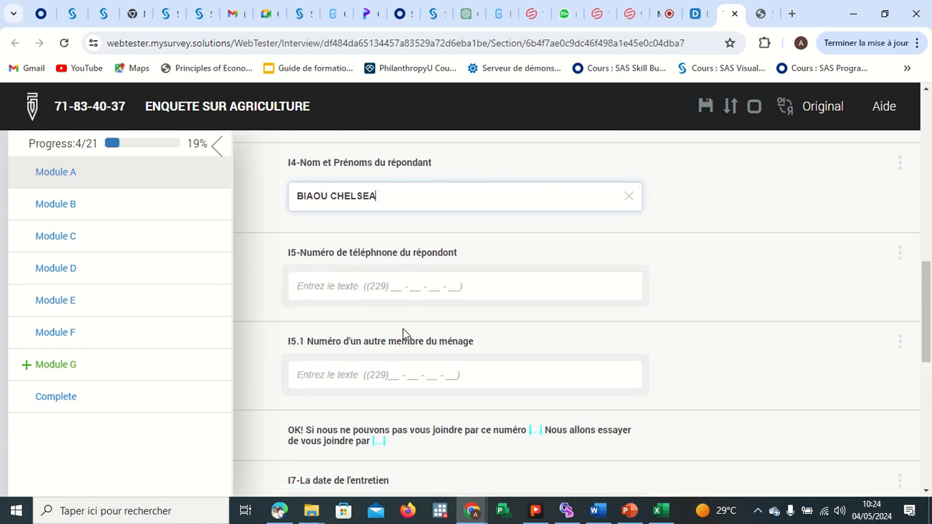
click(404, 282)
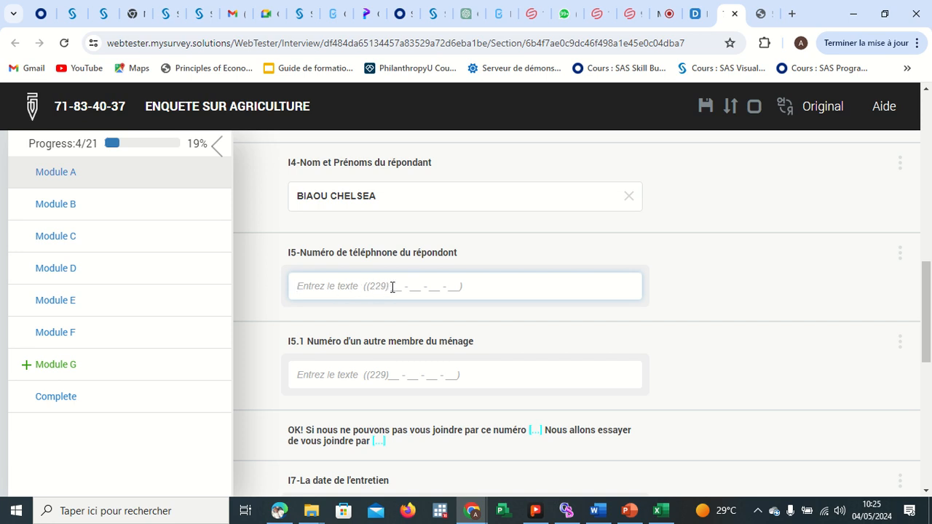
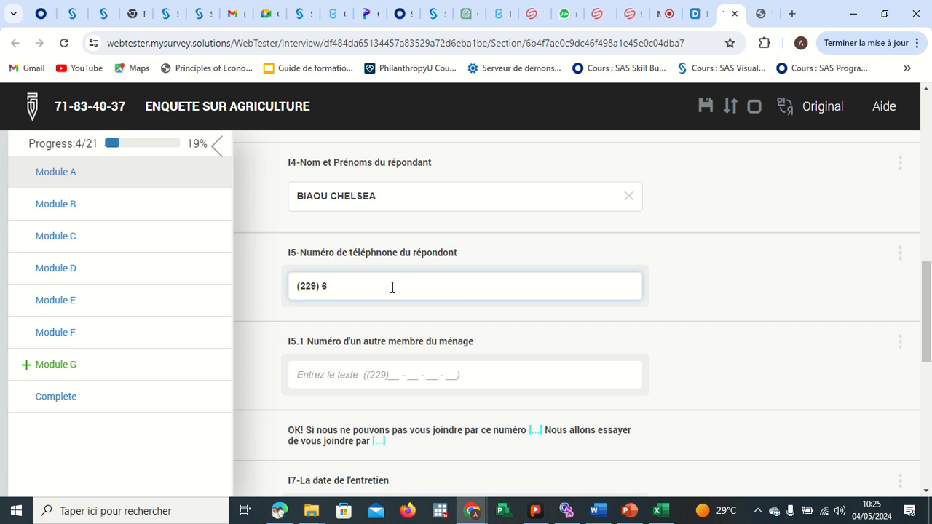
Enter another household member's phone number as the answer to question I5.1.
click(373, 375)
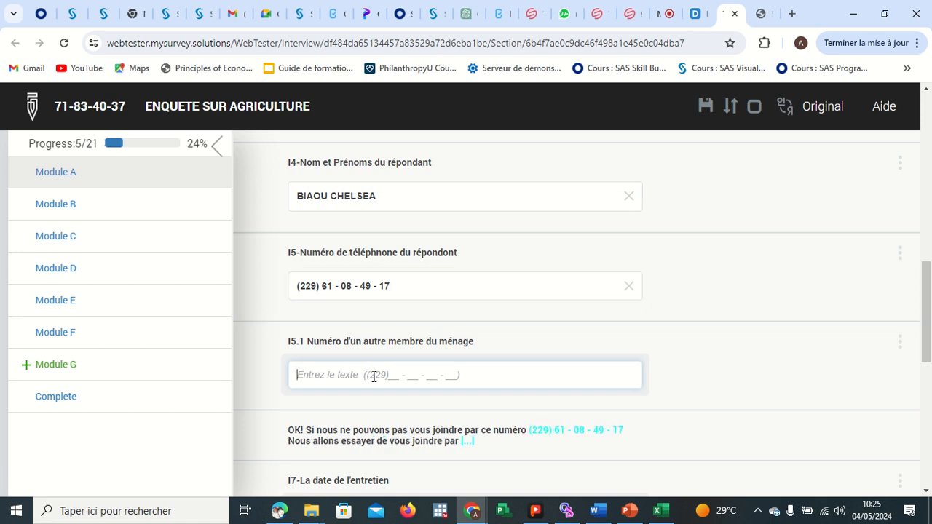
text(52535353)
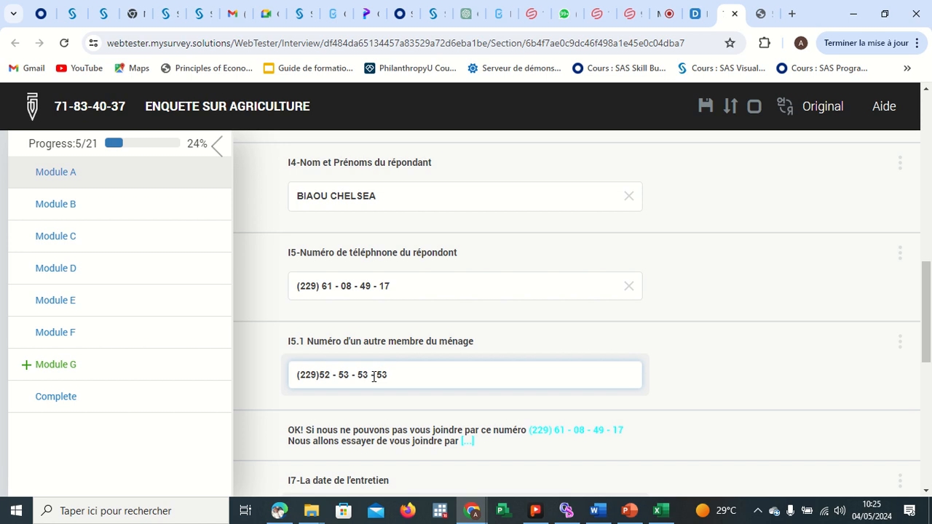
scroll(373, 376, down, 2)
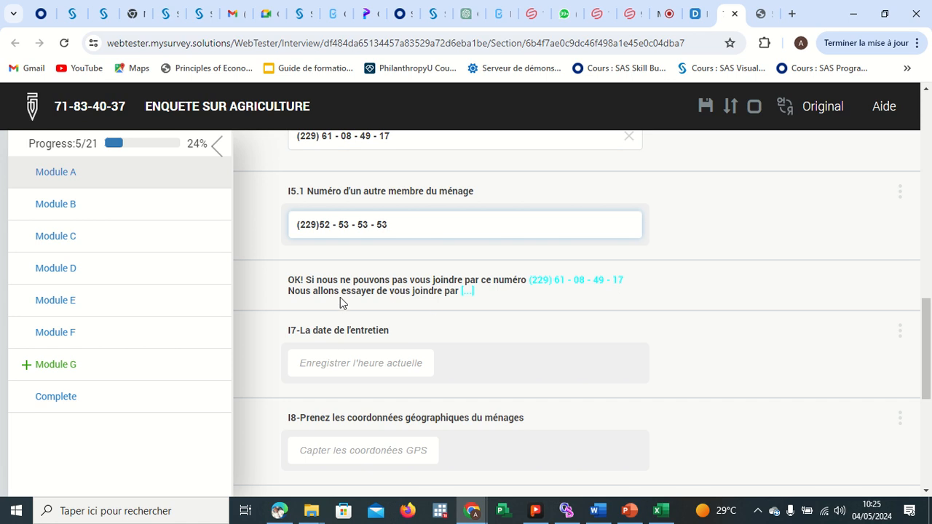
click(429, 260)
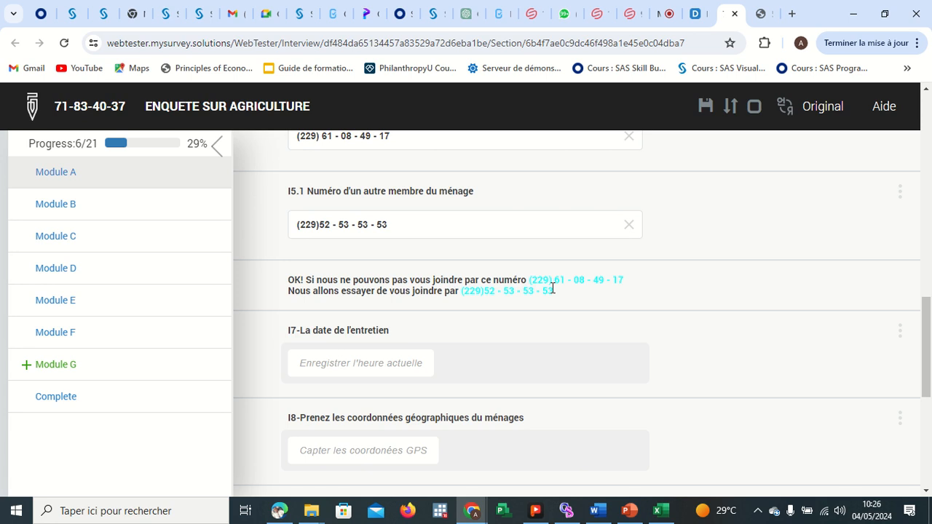
Record the current time as the interview date for I7 and capture the household's GPS coordinates for I8.
click(394, 366)
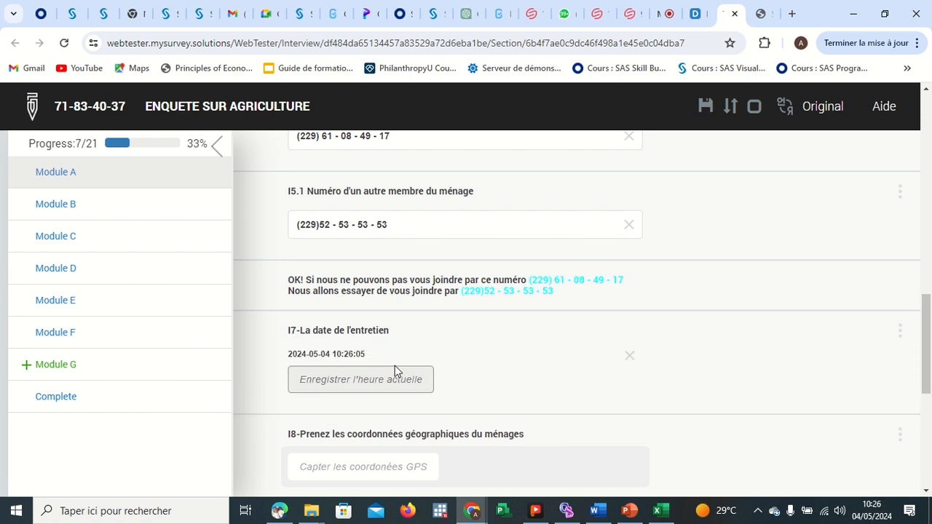
scroll(441, 372, down, 2)
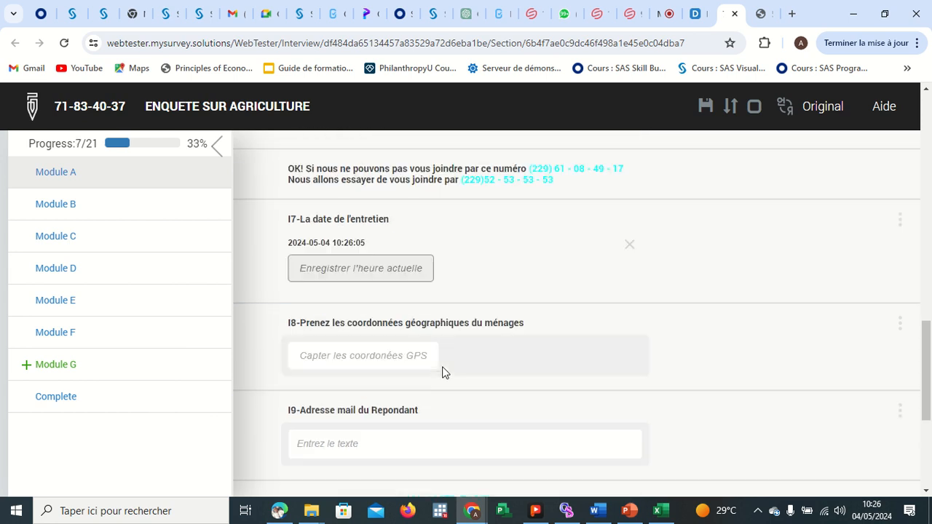
click(368, 328)
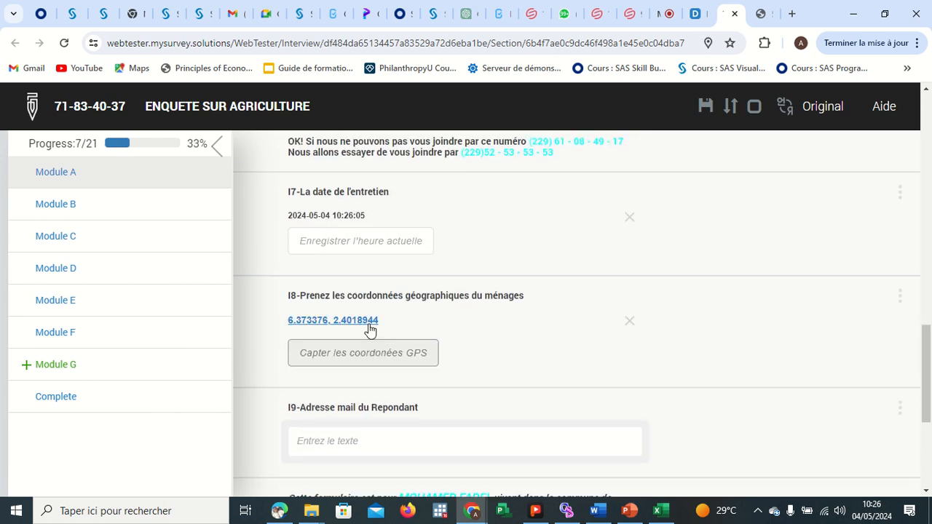
Enter the respondent's e-mail address as the answer to question I9.
scroll(437, 353, down, 2)
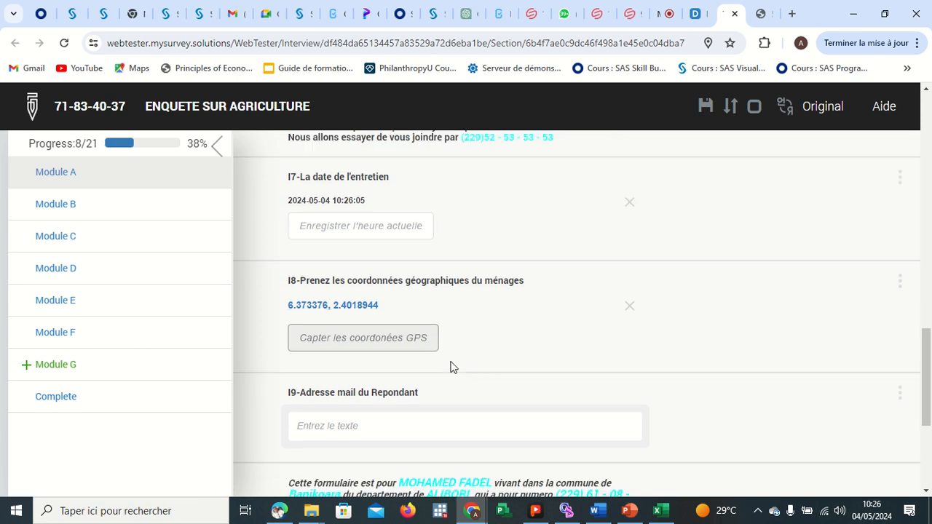
click(357, 303)
text(M)
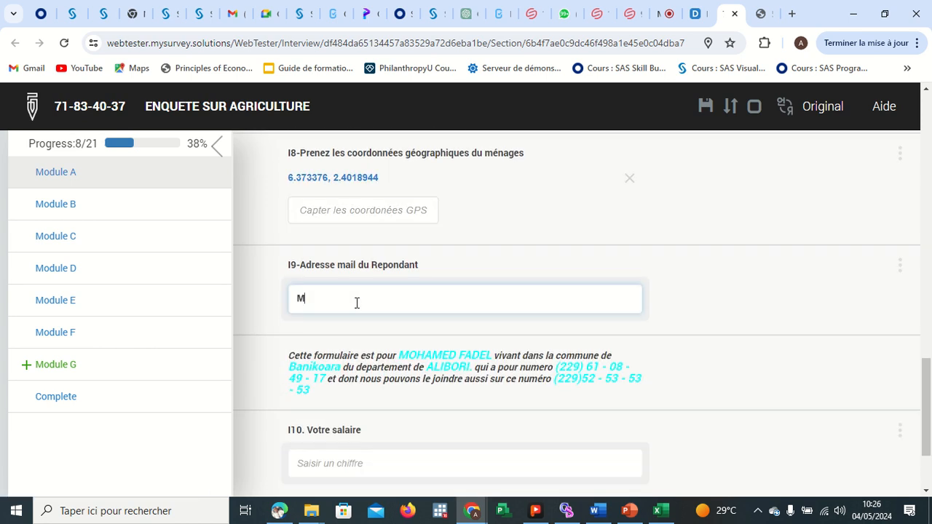
key(BackSpace)
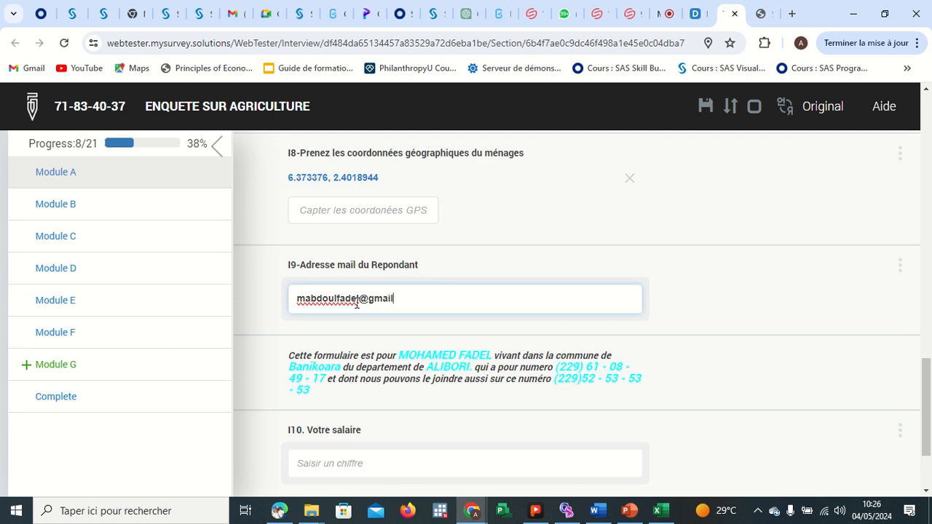
key(Return)
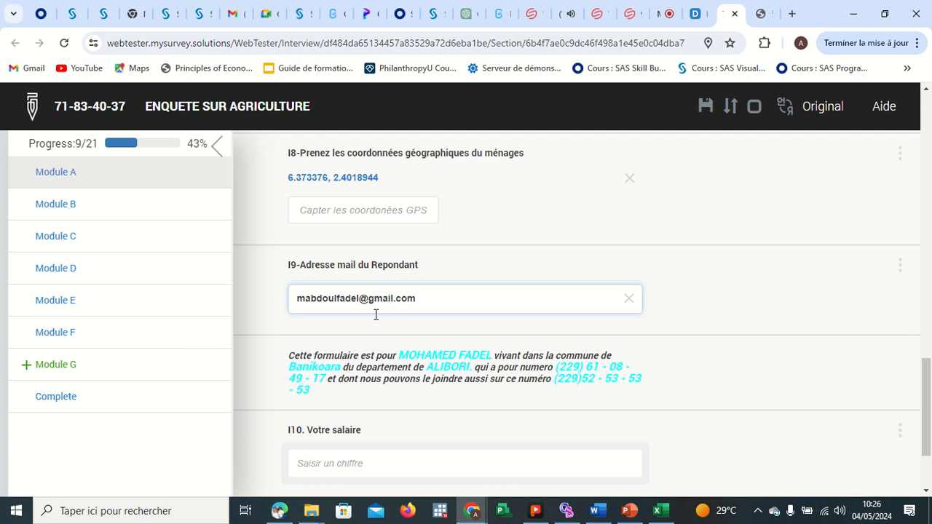
Review the Module A answers filled in so far.
scroll(398, 341, down, 1)
scroll(398, 344, down, 1)
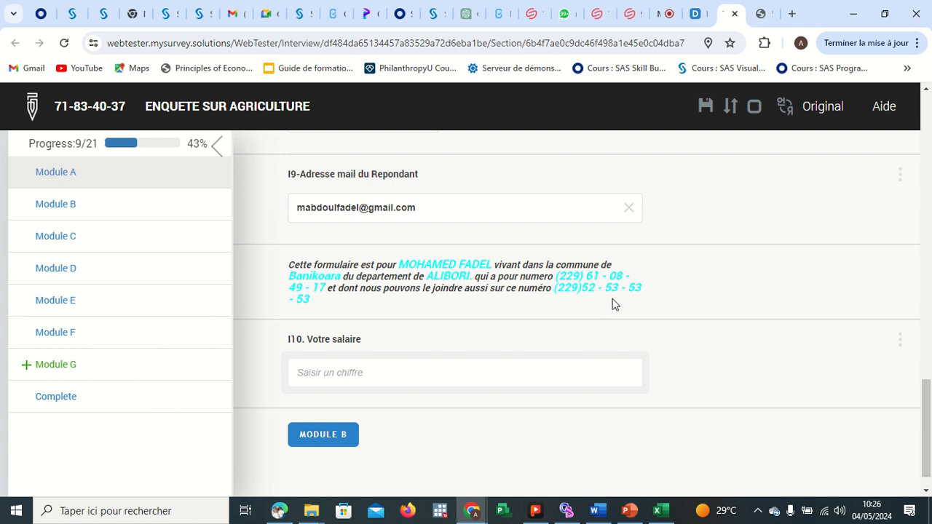
scroll(650, 300, up, 1)
scroll(650, 300, up, 10)
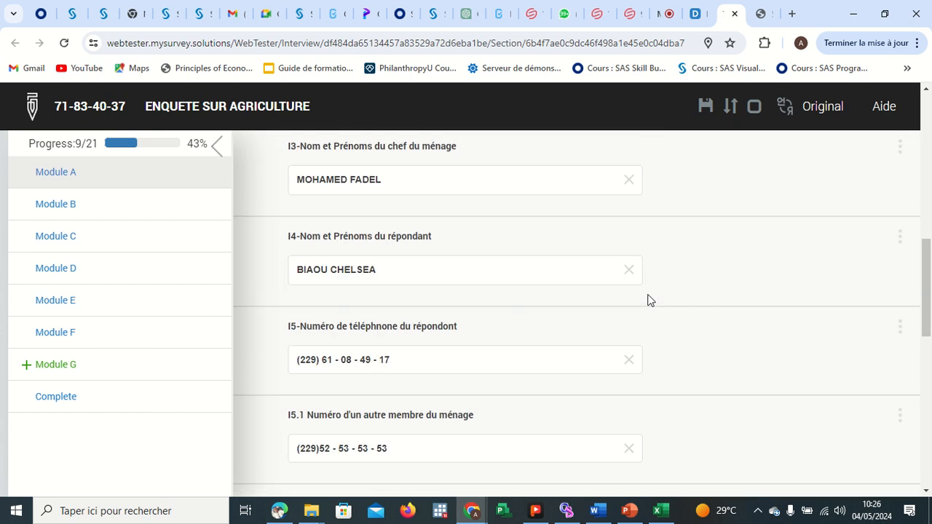
scroll(650, 297, down, 3)
scroll(650, 296, down, 6)
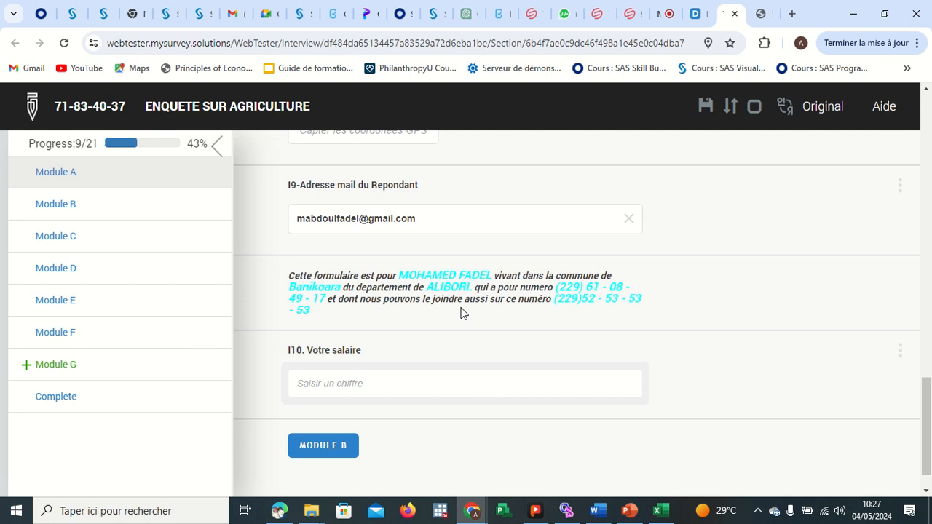
click(386, 373)
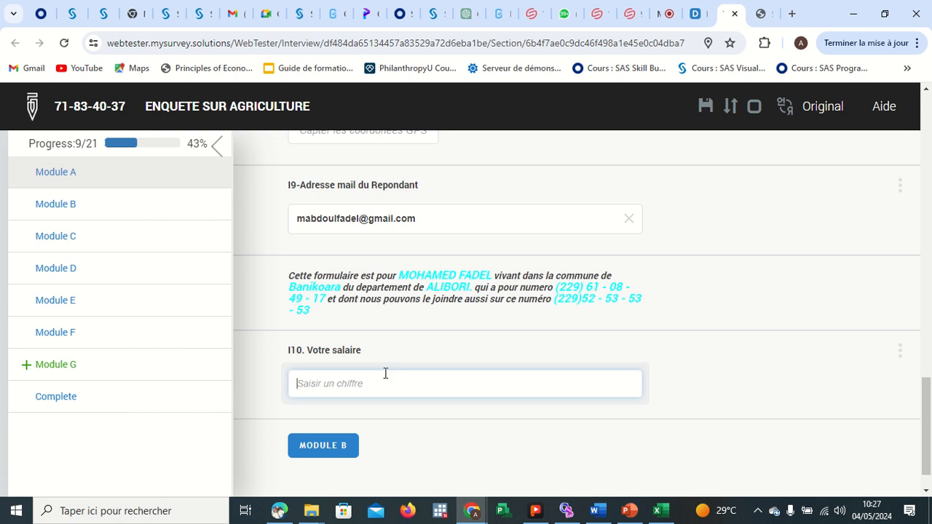
Open the Google Meet chat to read the participant's message and return to the Tester tab.
click(664, 13)
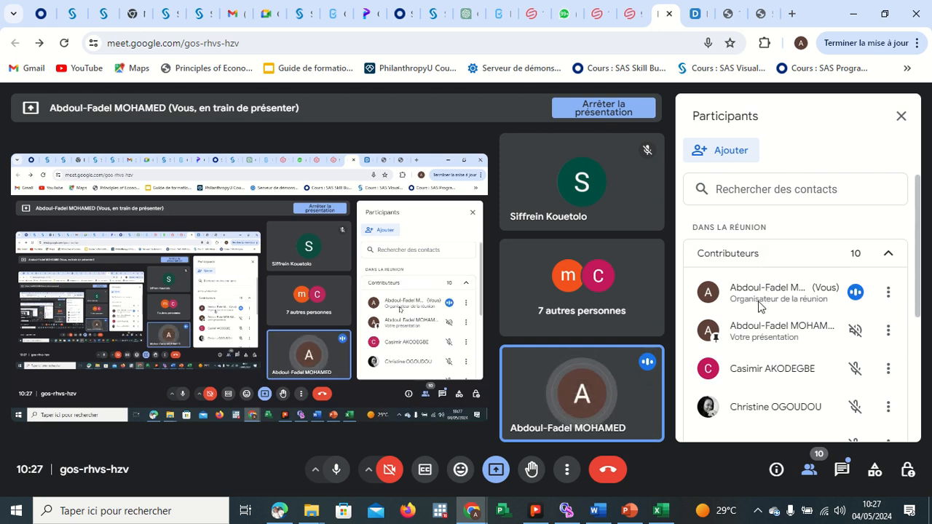
click(841, 471)
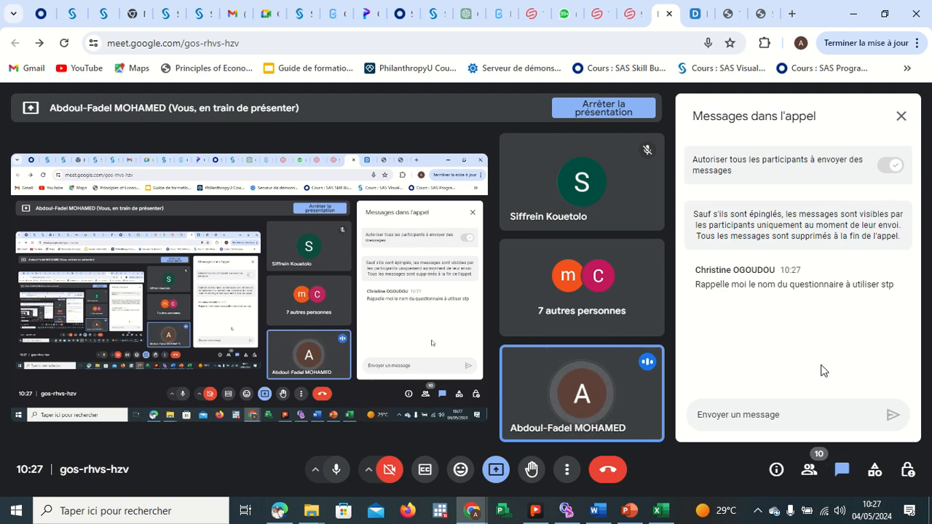
click(728, 14)
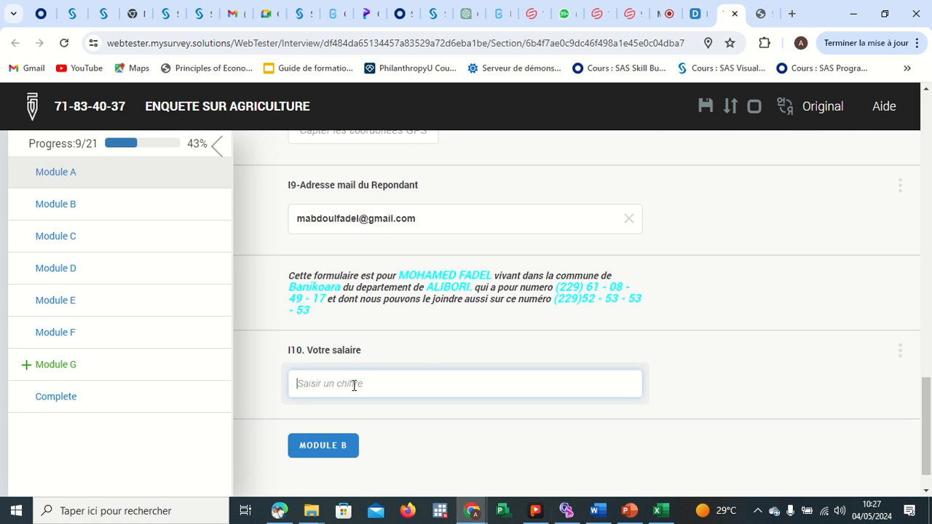
Enter 444444 as the salary for question I10.
text(4444444)
key(Return)
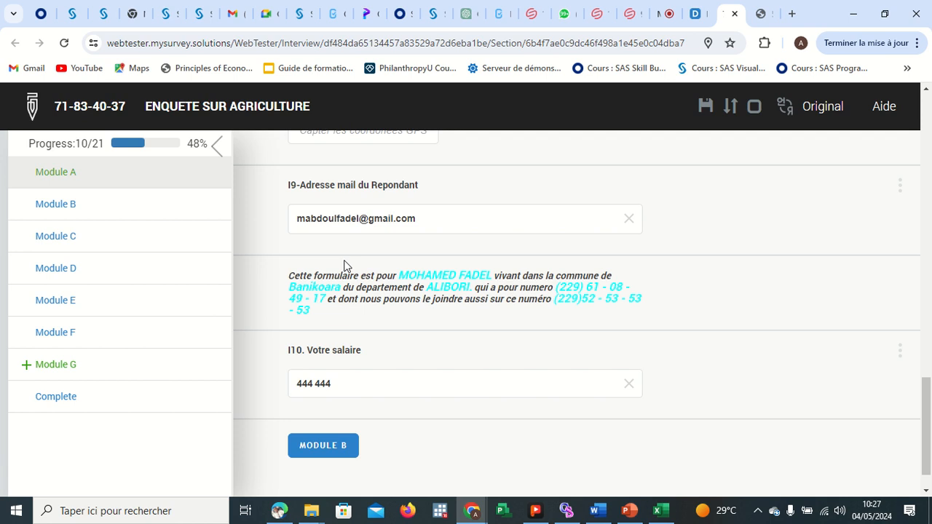
scroll(344, 264, up, 6)
scroll(344, 264, down, 5)
scroll(345, 336, down, 3)
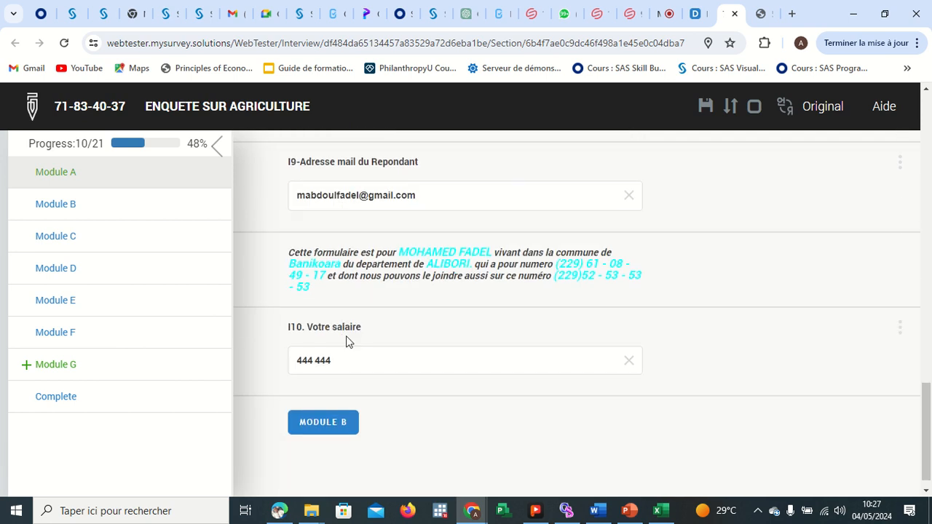
Go to Module B and add the first household member's name to the MB2 list.
click(333, 402)
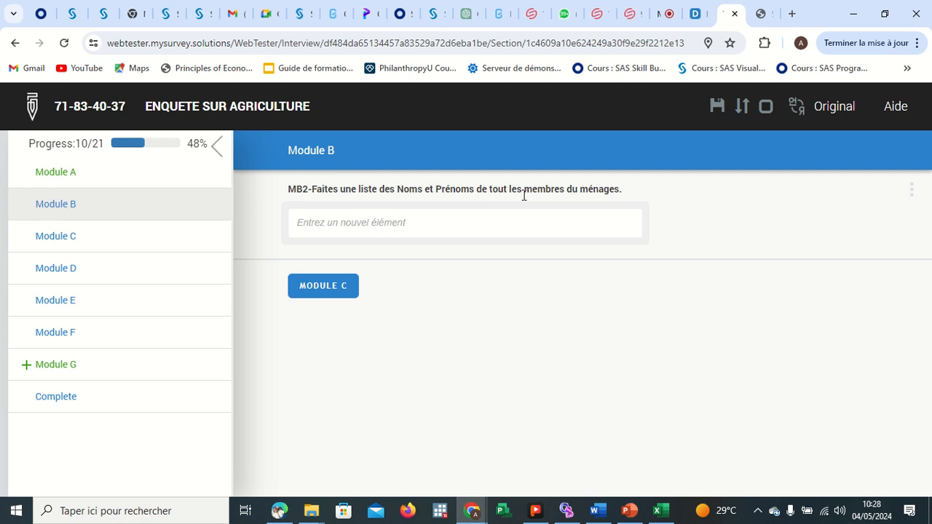
click(413, 225)
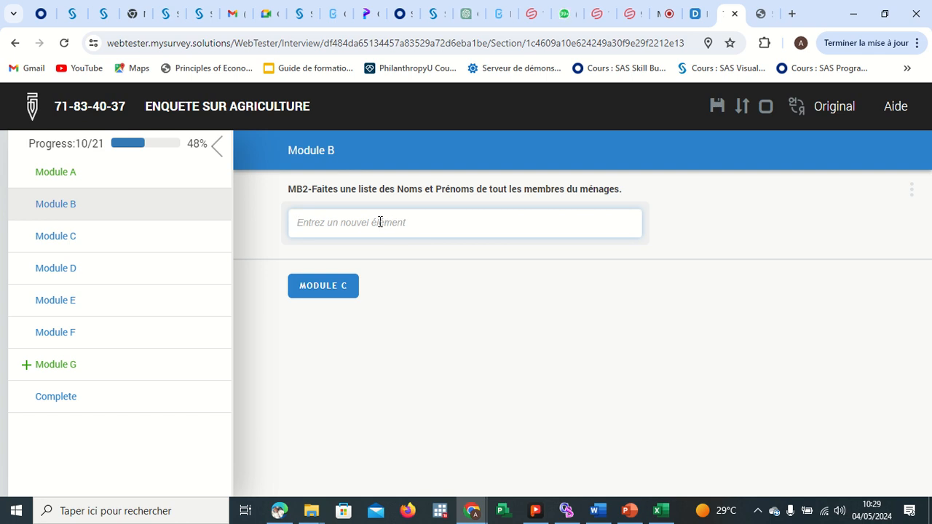
text(MHD)
key(Return)
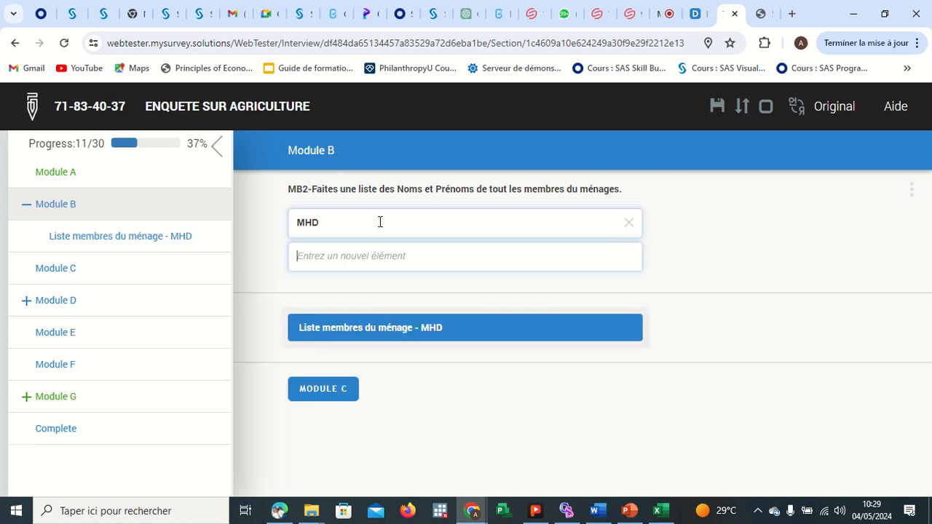
Add the second and third household members' names to the MB2 list.
text(FA)
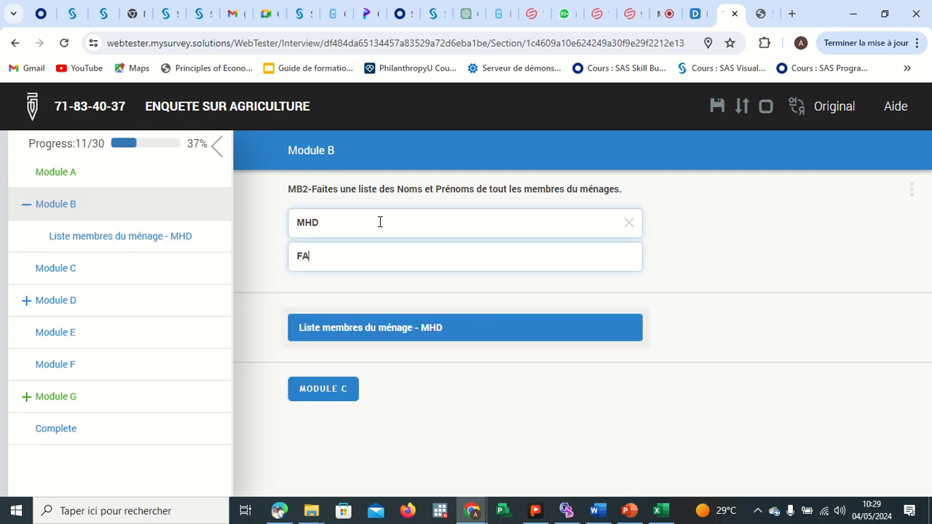
text(TIMA)
key(Return)
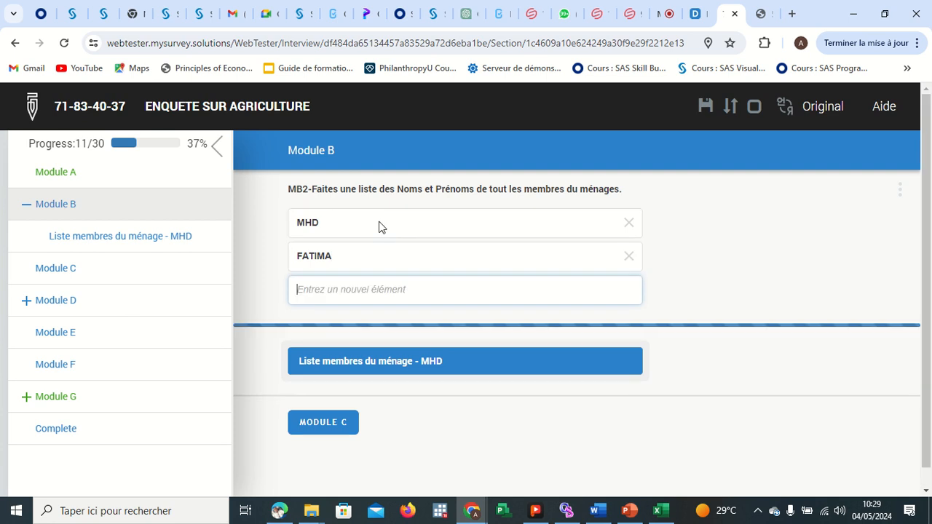
text(BIAOU)
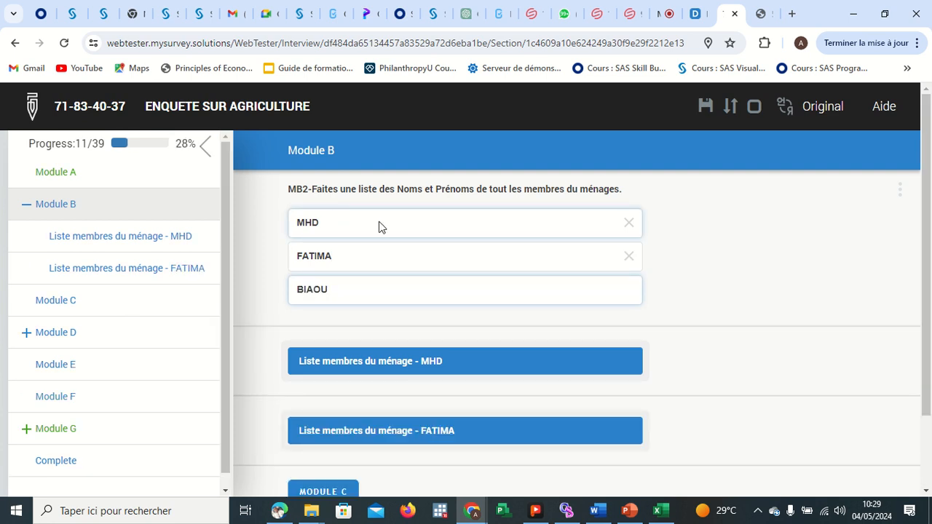
key(Return)
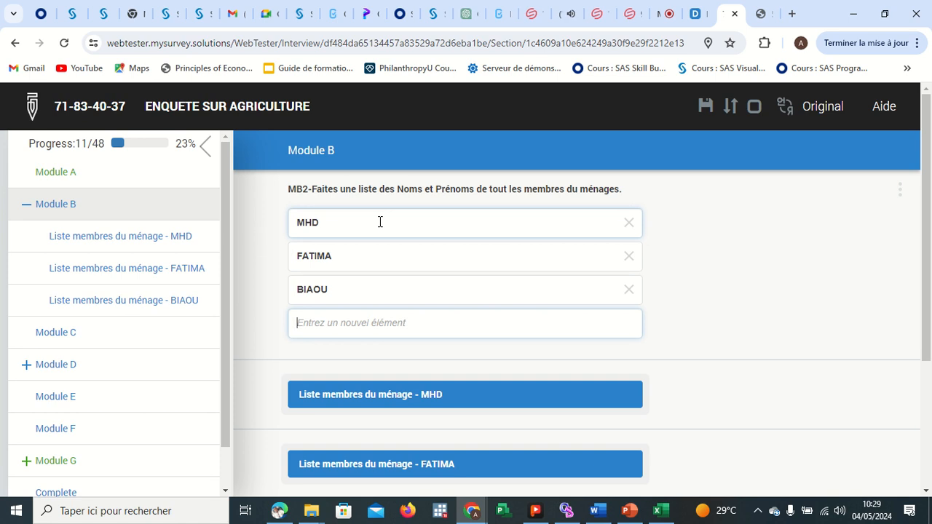
Add a fourth household member's name to the MB2 list.
text(CAS)
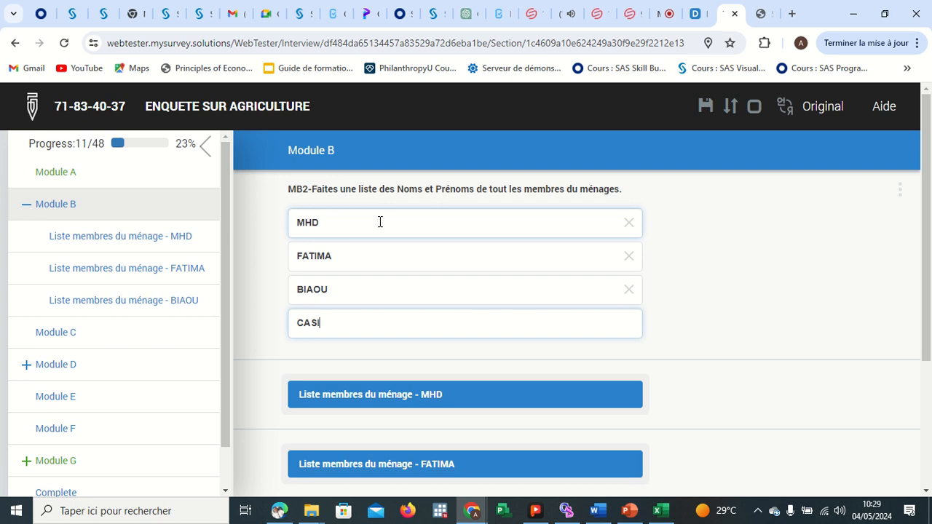
text(IMIR)
key(Return)
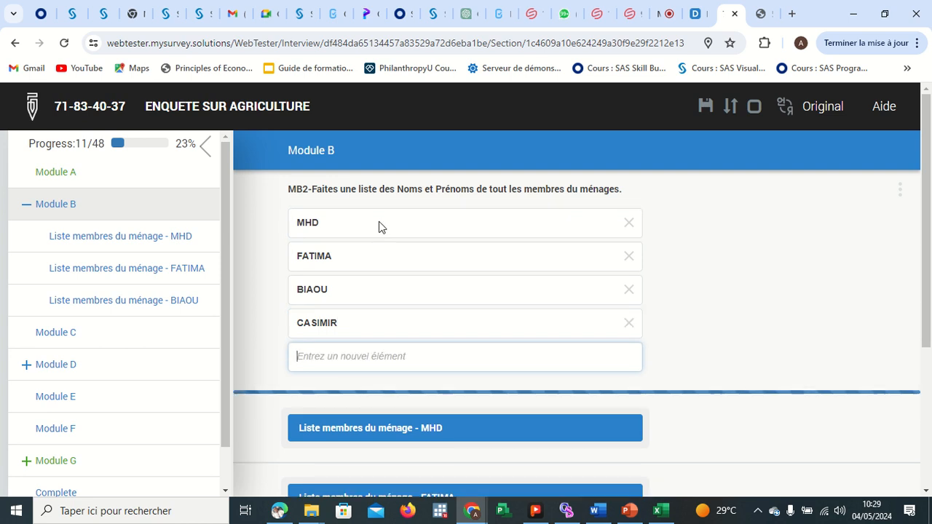
scroll(681, 329, down, 2)
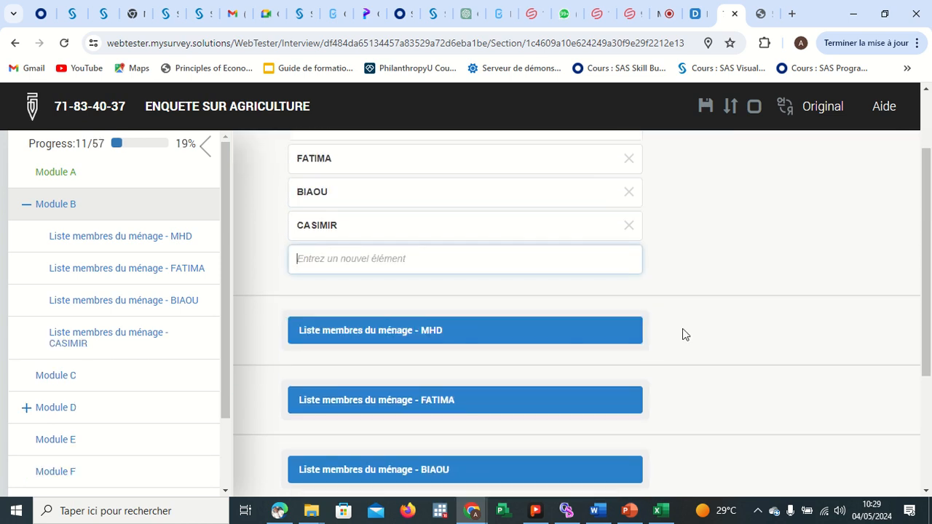
Open the MHD household member roster and answer B2 with Chef de ménage as the relation to the household head.
scroll(464, 255, up, 2)
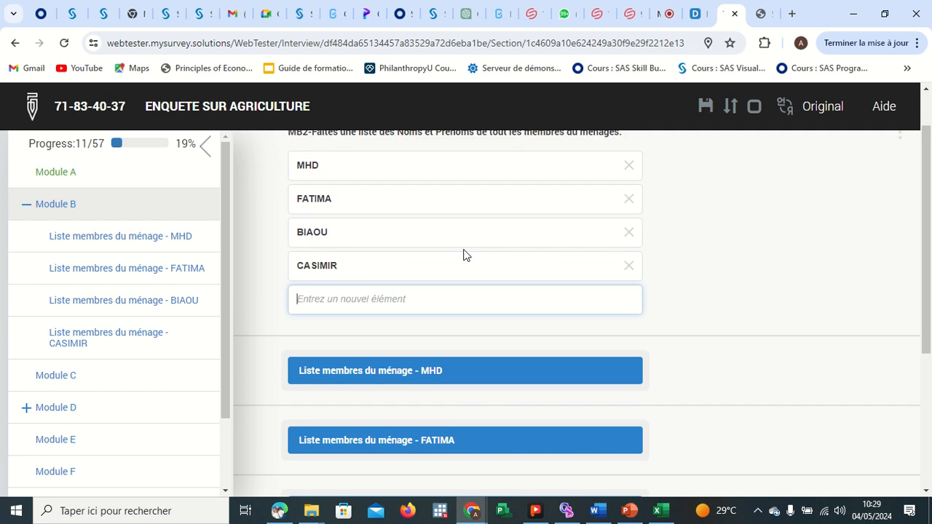
scroll(463, 255, down, 1)
scroll(495, 313, down, 2)
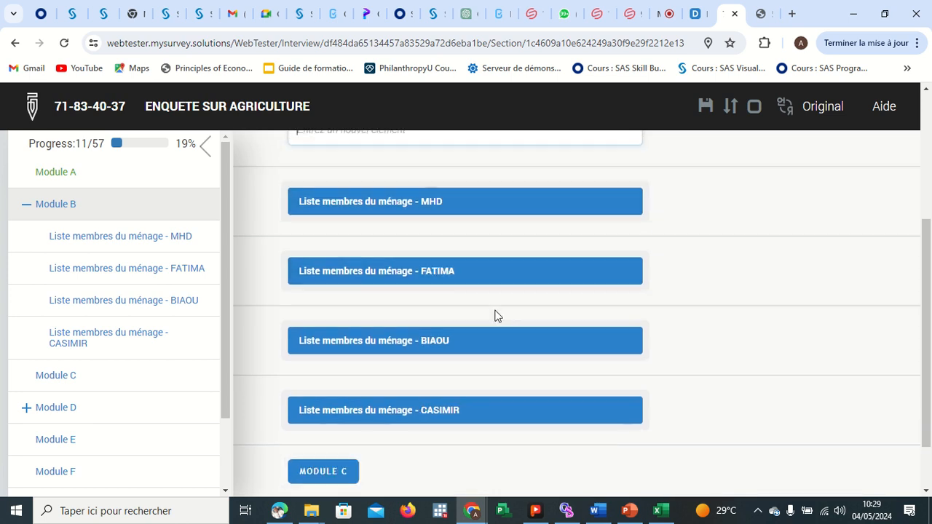
scroll(669, 300, up, 1)
scroll(671, 301, up, 1)
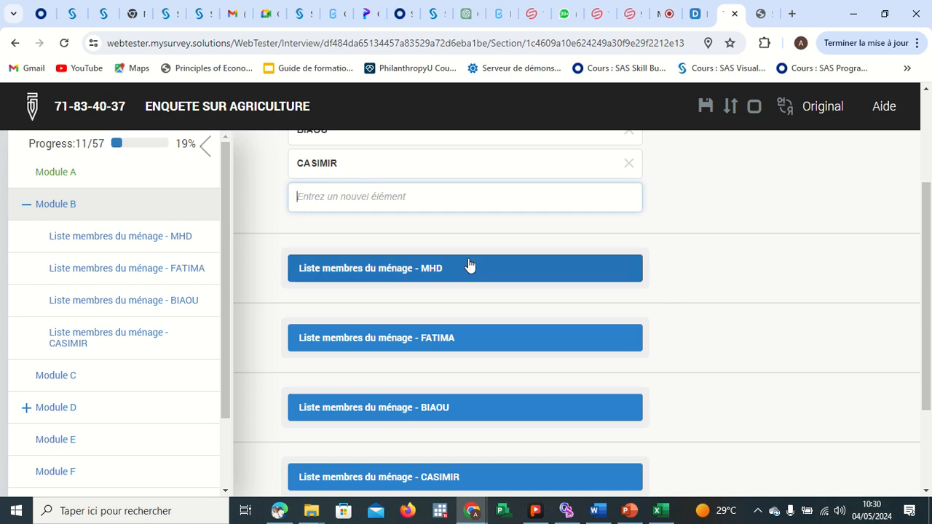
click(444, 270)
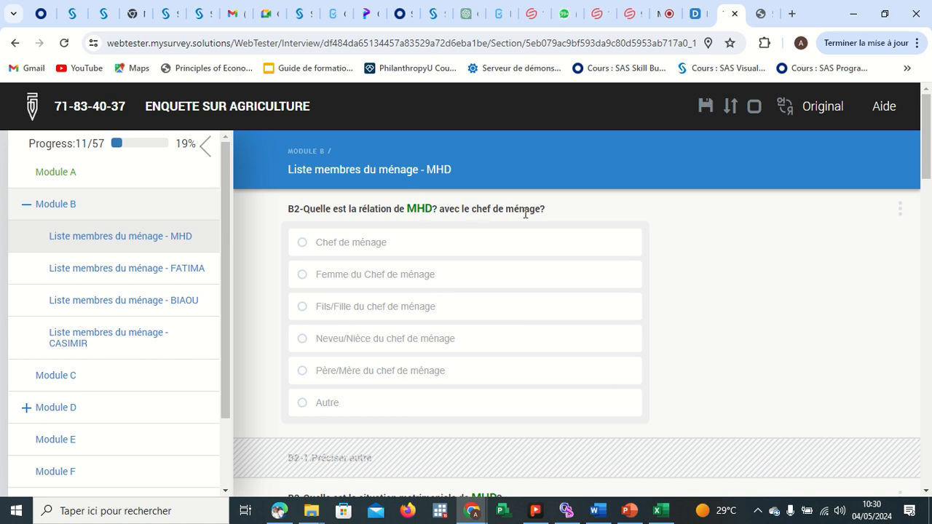
click(302, 243)
Answer MHD's marital status B3 as Marié(e) and pick FATIMA as the spouse in B3_1.
scroll(437, 310, down, 3)
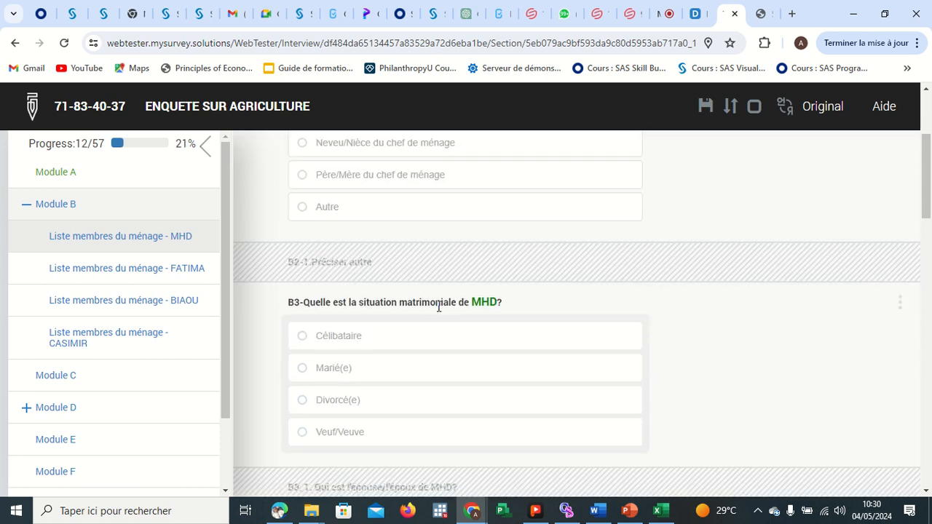
scroll(404, 318, down, 1)
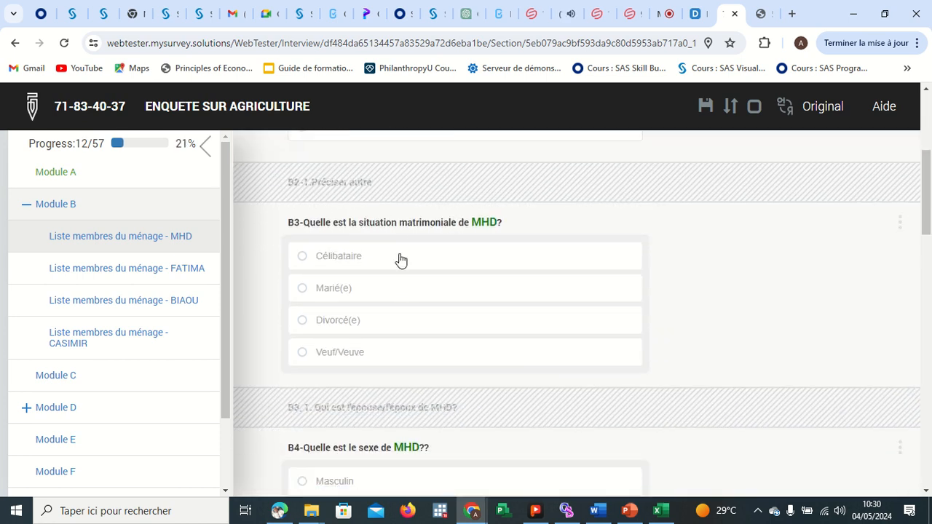
click(303, 289)
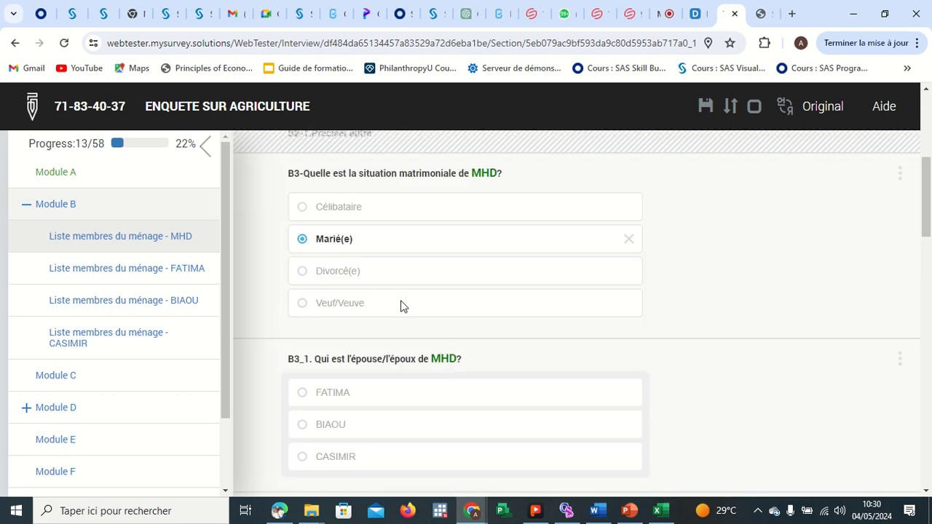
scroll(393, 298, down, 2)
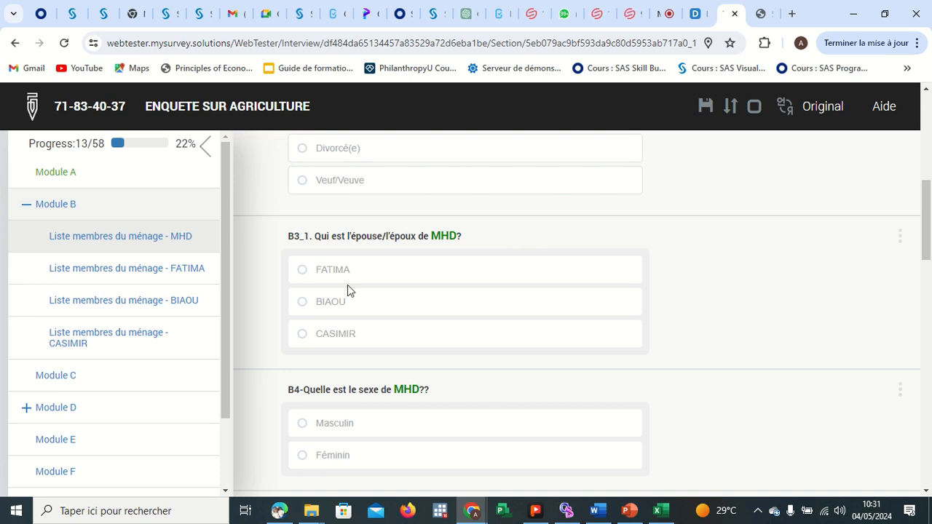
click(303, 269)
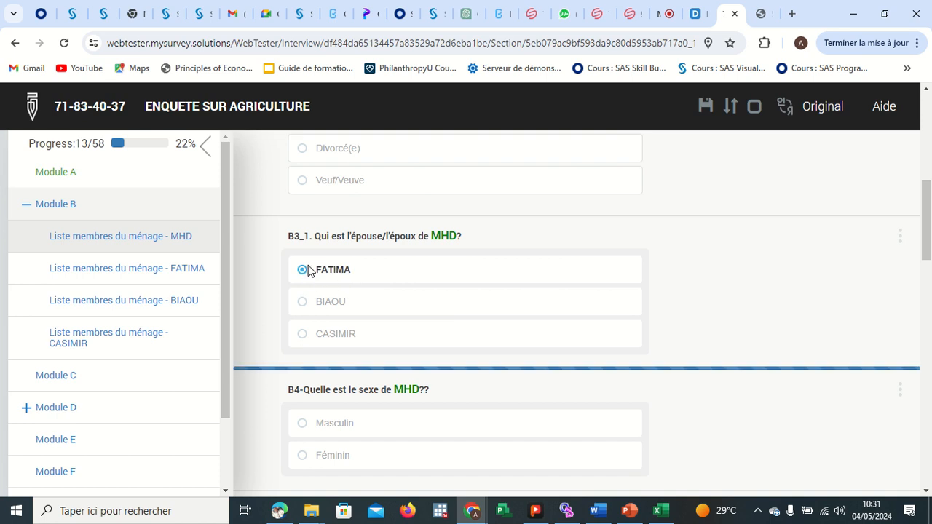
Set MHD's sex to Masculin and pick 2020-05-04 as the birth date in B5.
scroll(429, 337, down, 2)
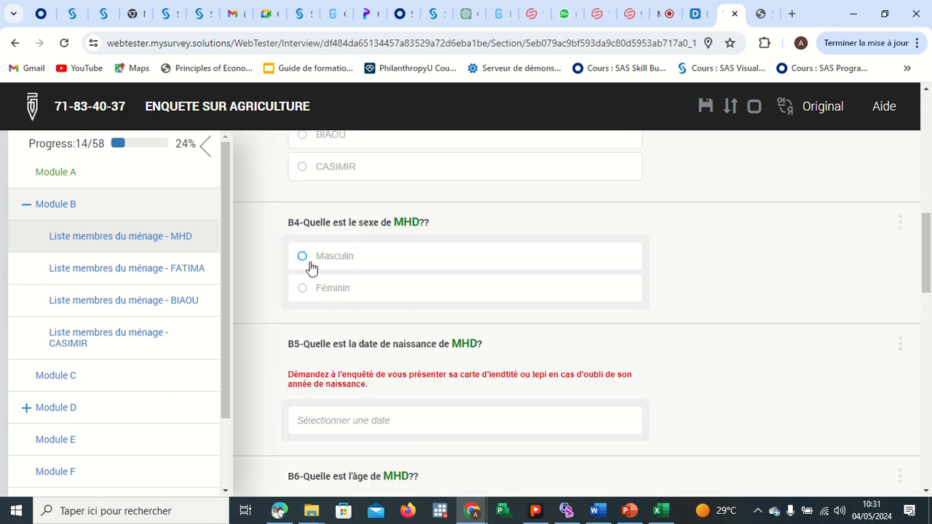
click(305, 262)
scroll(436, 331, down, 2)
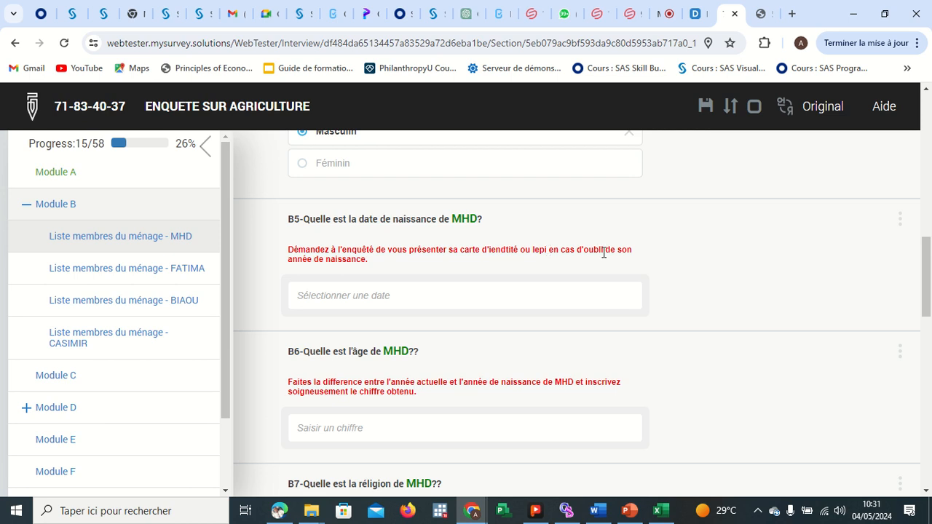
click(366, 299)
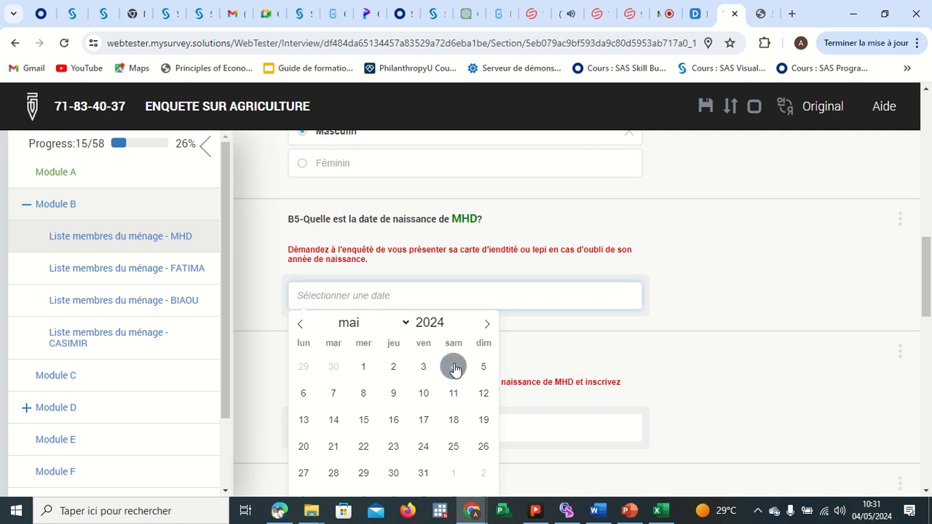
click(437, 322)
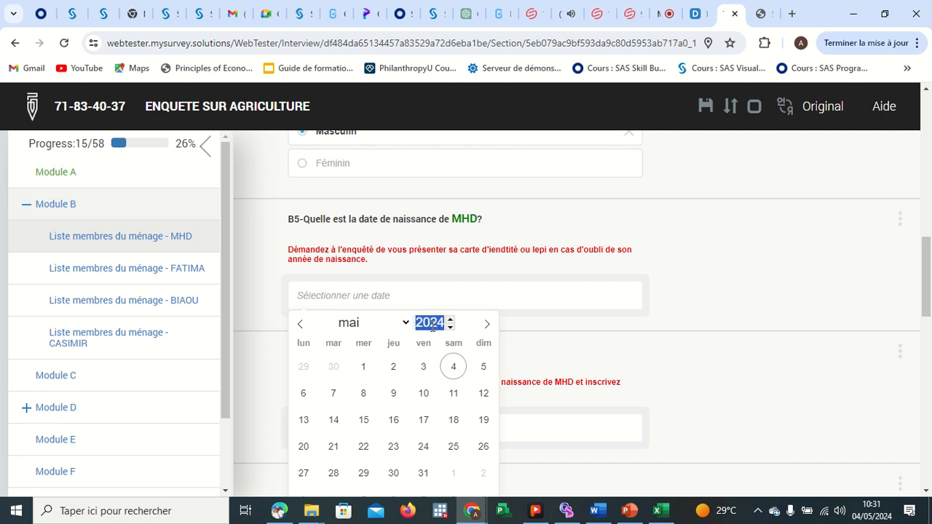
click(450, 319)
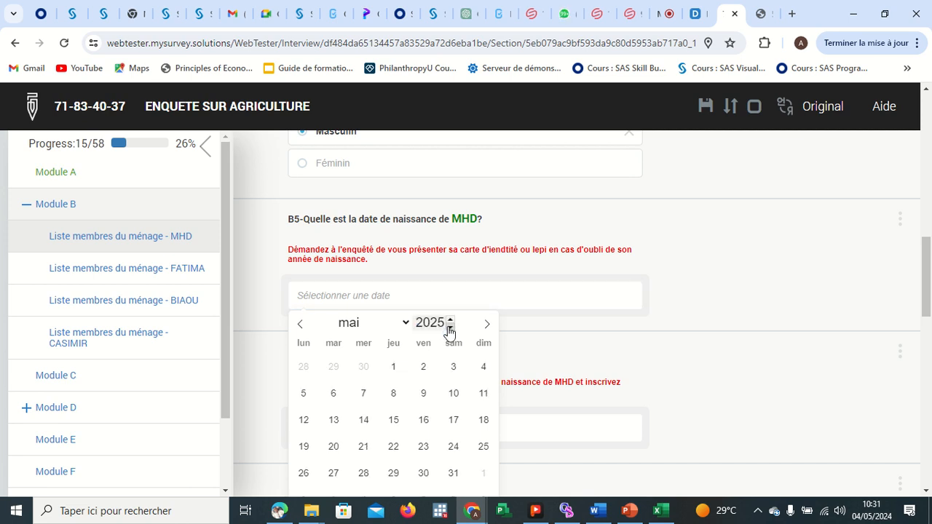
click(449, 328)
click(449, 328)
click(450, 327)
click(450, 328)
click(449, 327)
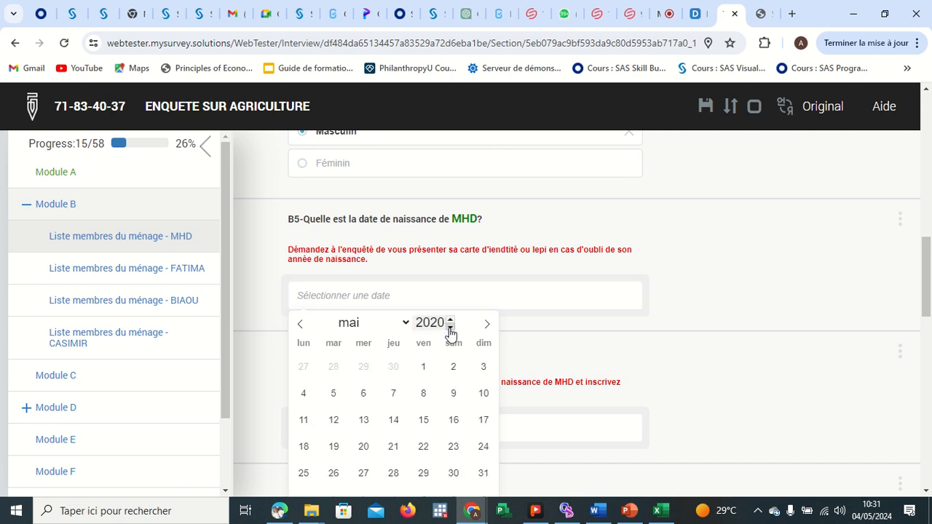
click(450, 328)
click(450, 319)
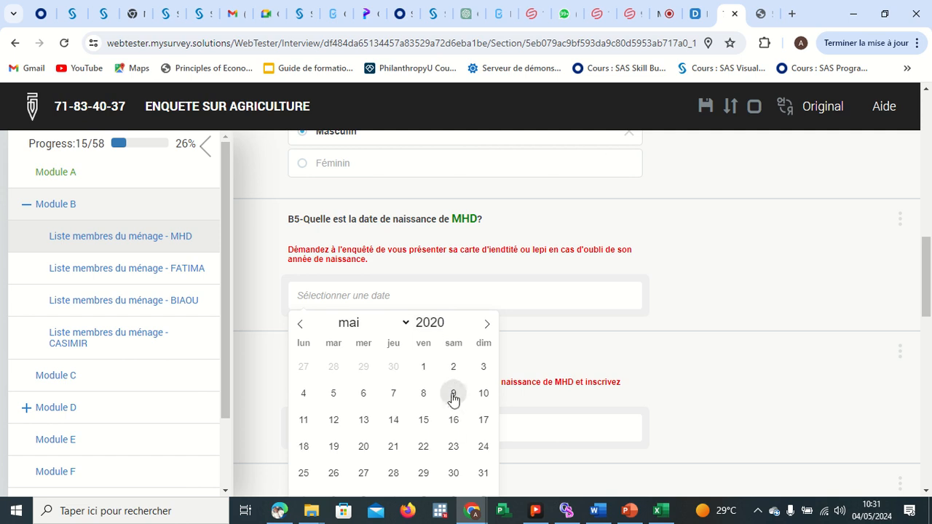
click(305, 393)
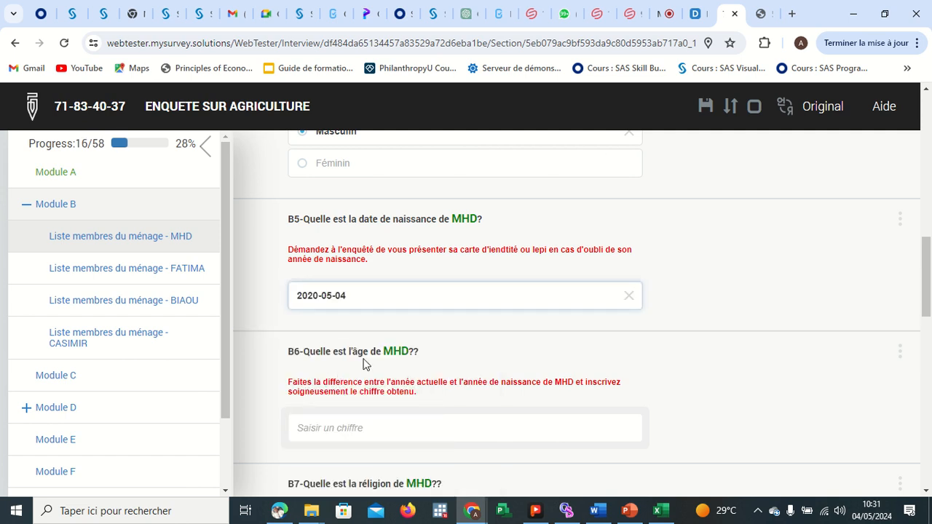
Check the meeting chat and the Designer tab, then return to the Web Tester interview.
scroll(456, 371, down, 1)
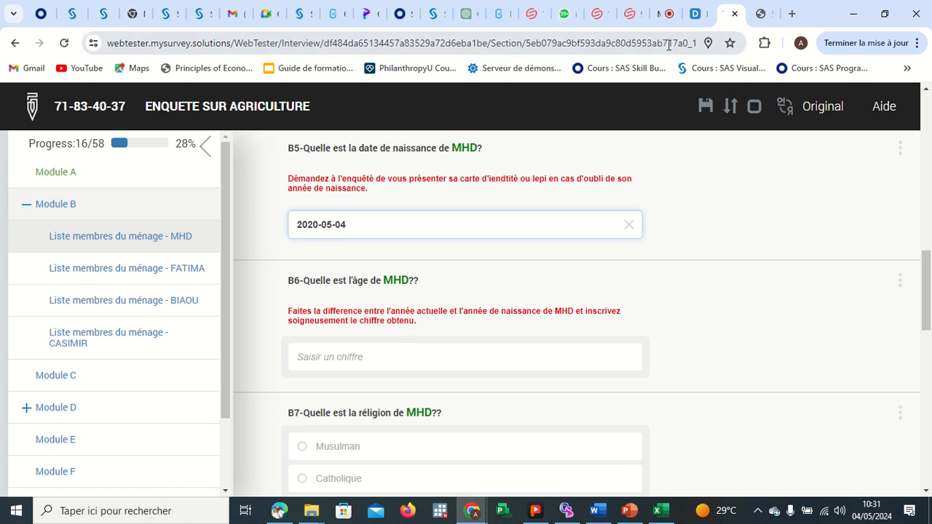
click(667, 15)
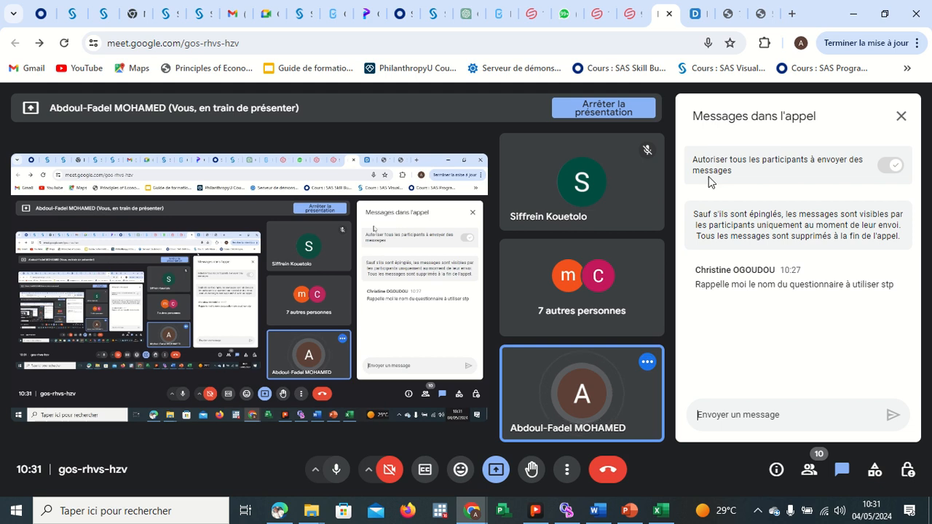
click(899, 120)
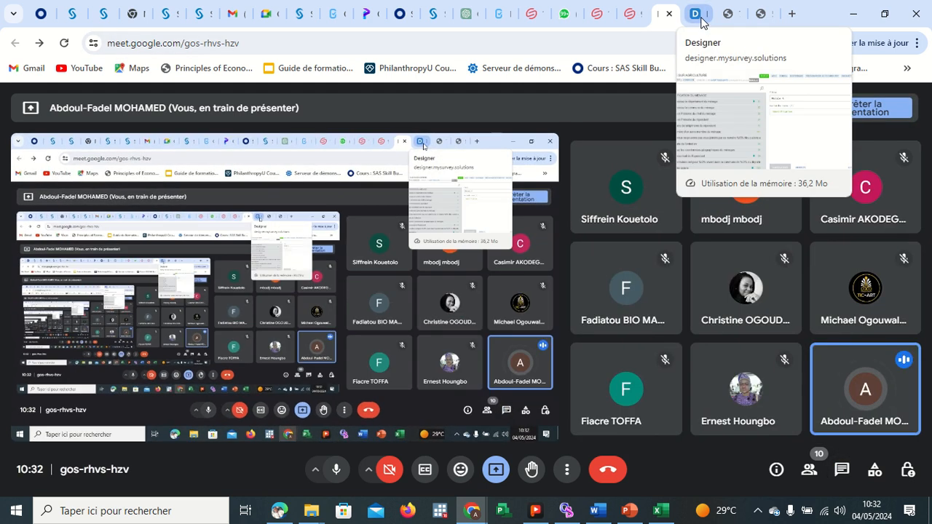
click(698, 14)
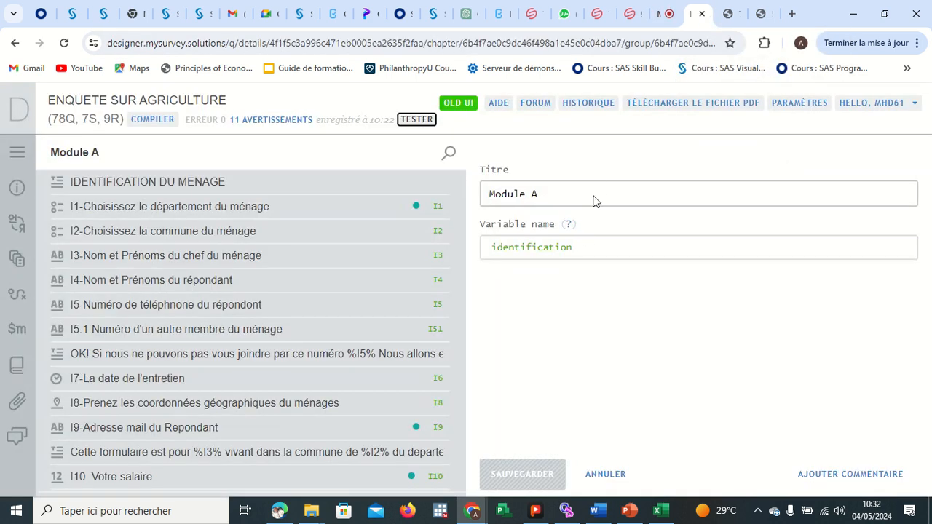
click(728, 15)
click(446, 210)
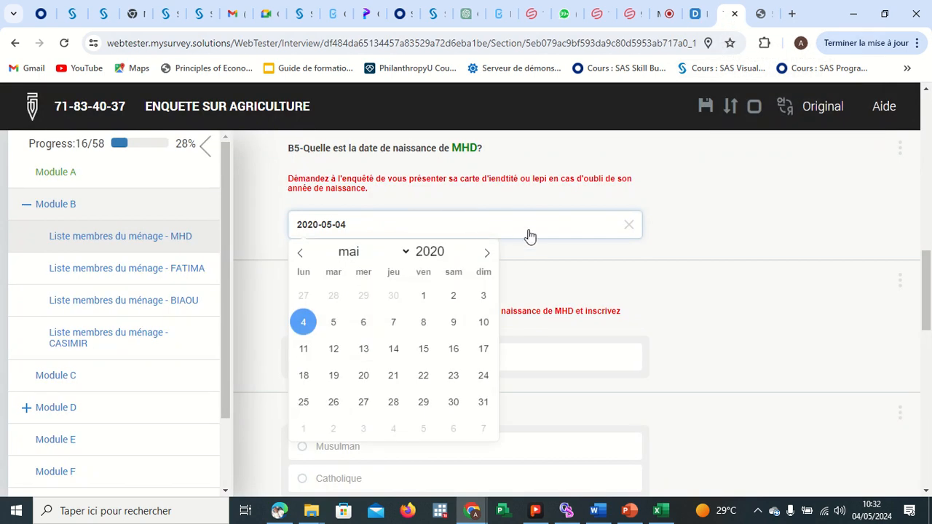
click(705, 273)
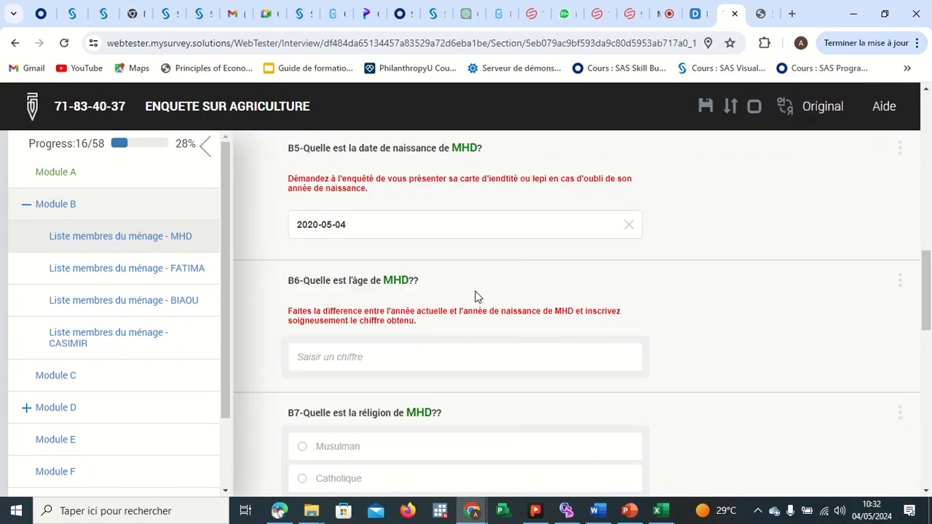
Test B6 with an age of 56, then set MHD's age to 4.
click(372, 353)
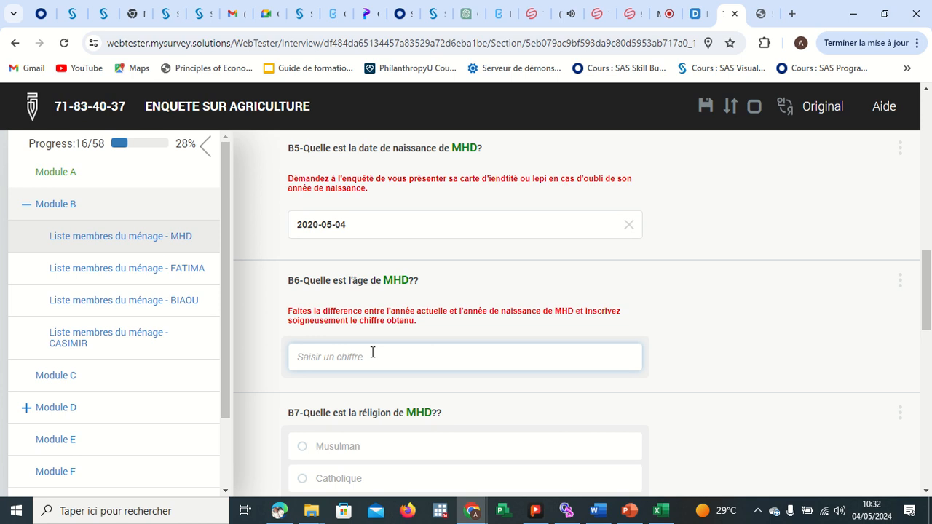
text(56)
key(Return)
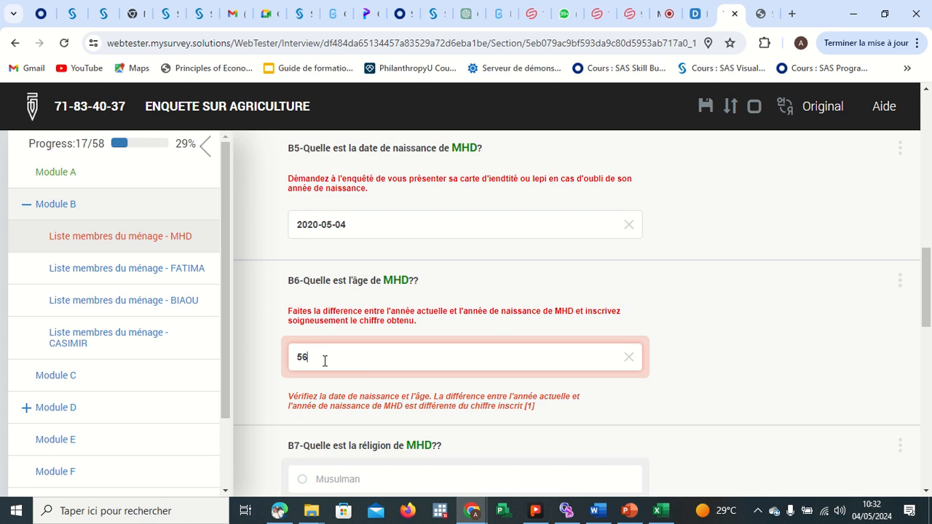
key(BackSpace)
key(BackSpace)
text(4)
key(Return)
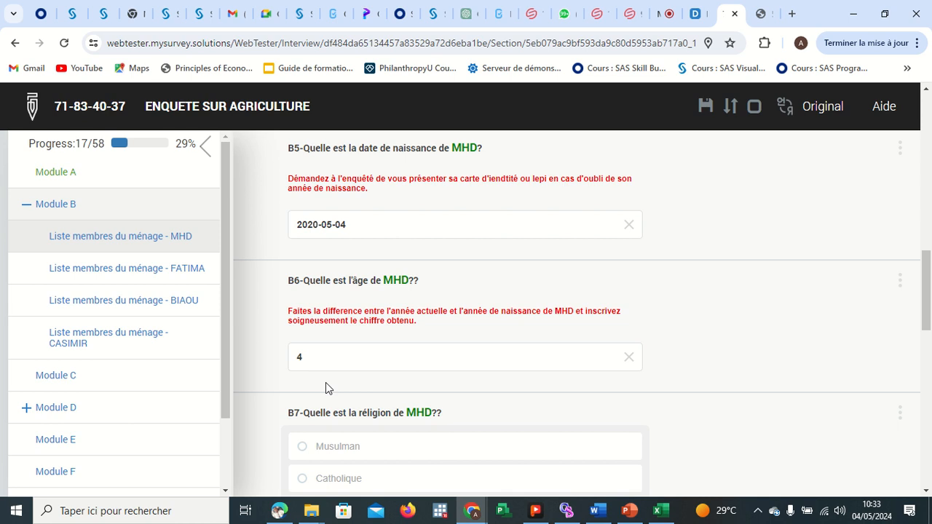
Try an age of 3 for MHD in B6, then set it back to 4.
click(329, 353)
key(BackSpace)
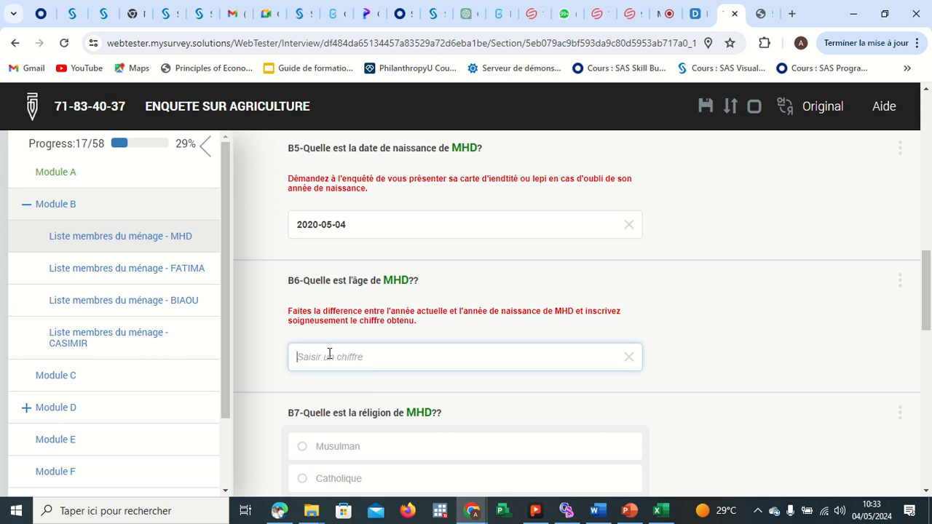
text(3)
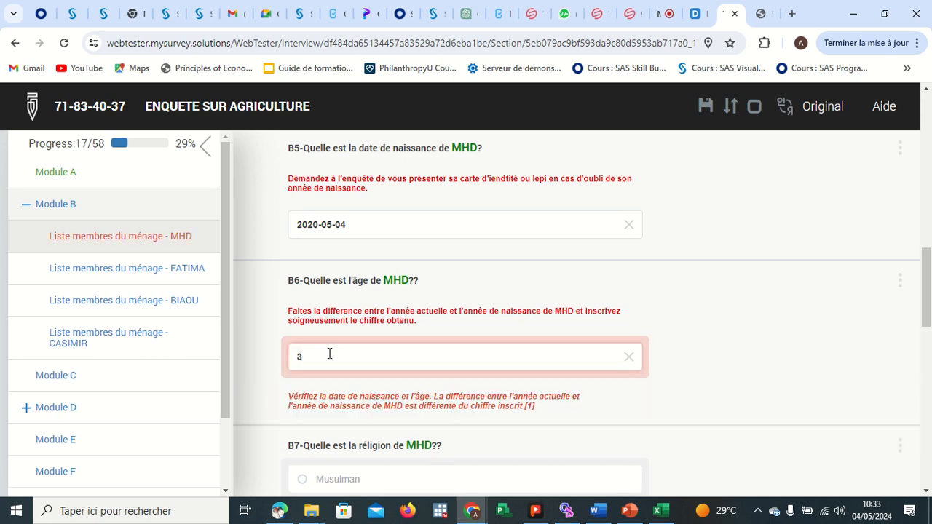
double_click(329, 353)
key(BackSpace)
text(4)
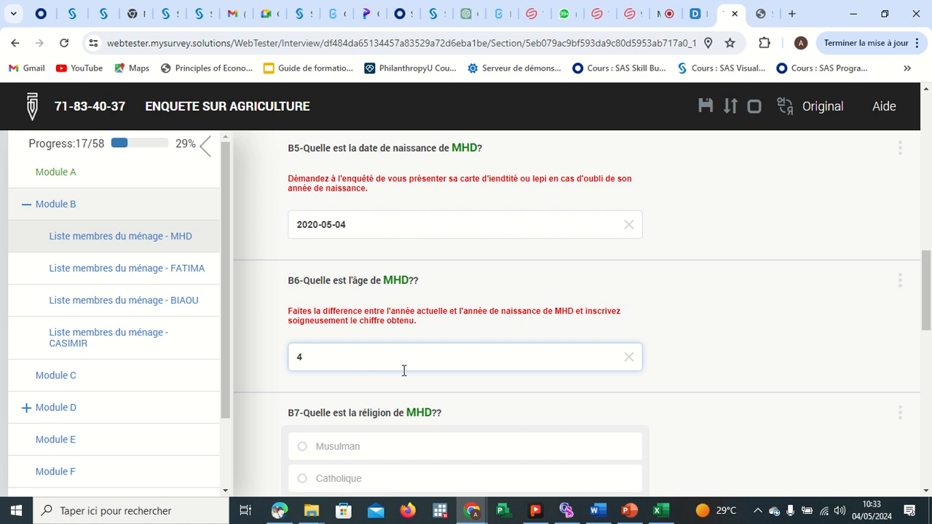
Answer MHD's religion in B7 as Musulman.
scroll(403, 370, down, 1)
scroll(404, 371, up, 3)
scroll(403, 371, up, 4)
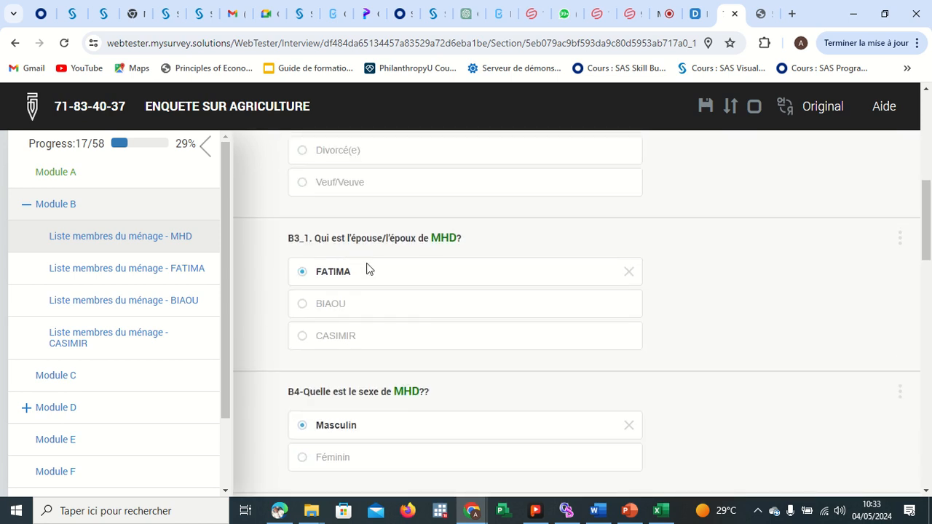
scroll(364, 283, down, 5)
scroll(390, 300, down, 2)
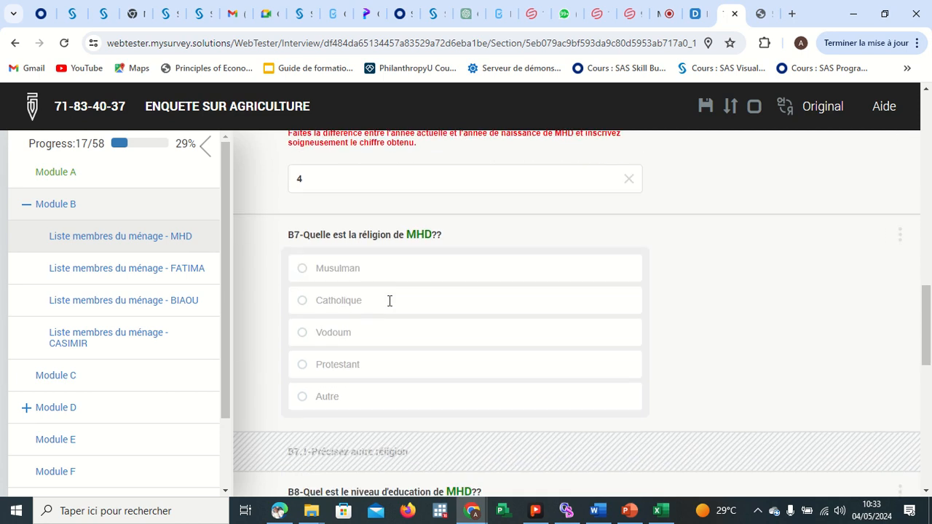
click(307, 273)
Set MHD's education level to Universitaire and main activity to Activité libérale.
scroll(443, 311, down, 2)
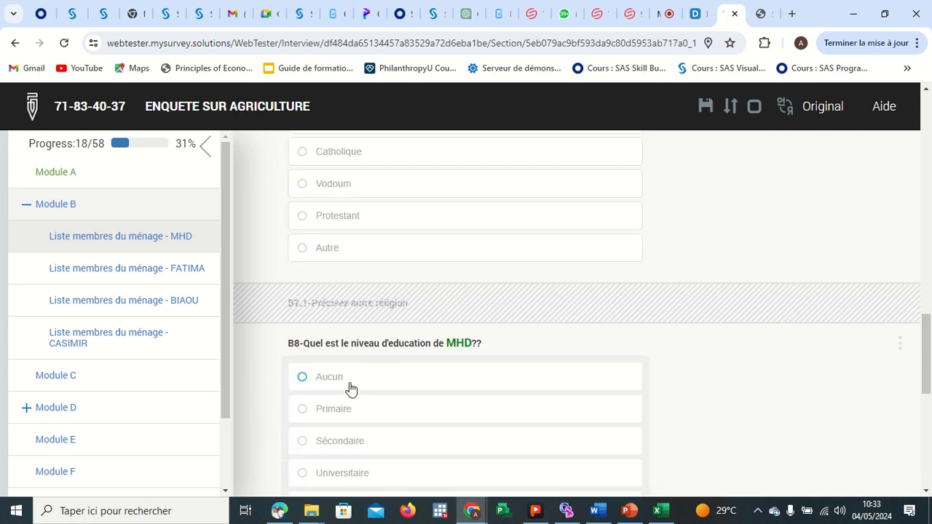
scroll(348, 382, down, 2)
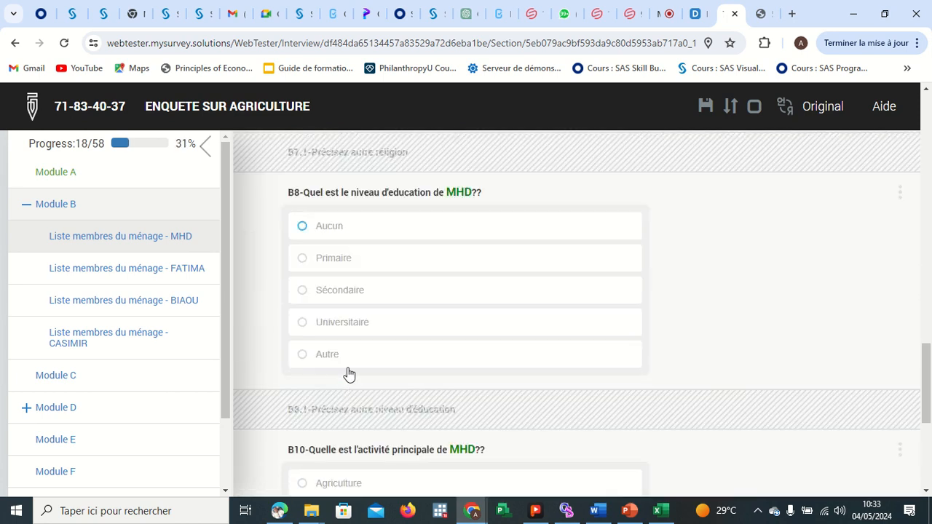
click(311, 333)
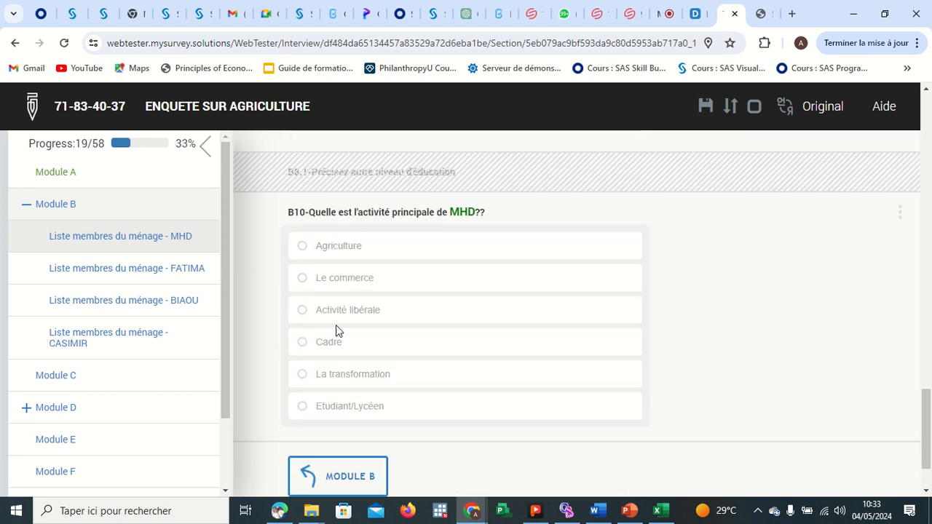
click(302, 310)
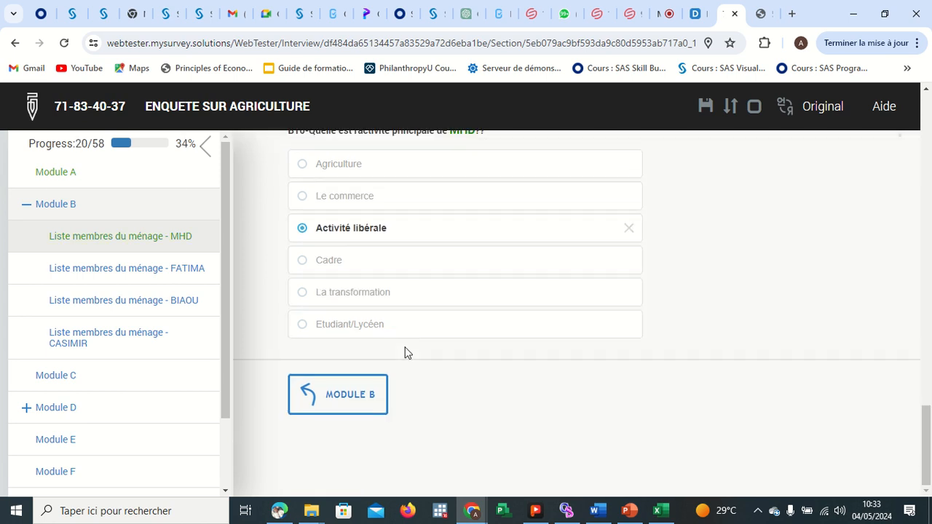
Open FATIMA's member roster and answer B2 as Femme du Chef de ménage after trying Chef de ménage.
click(342, 404)
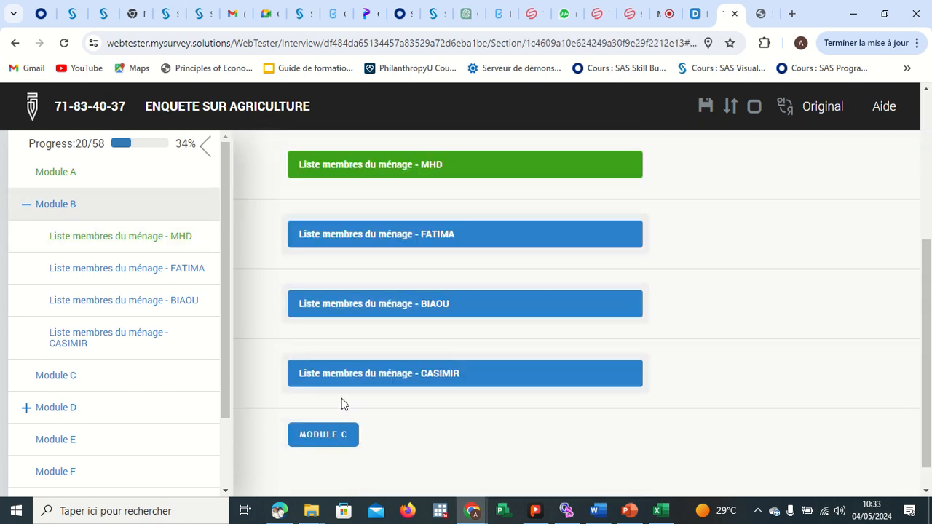
scroll(436, 272, up, 1)
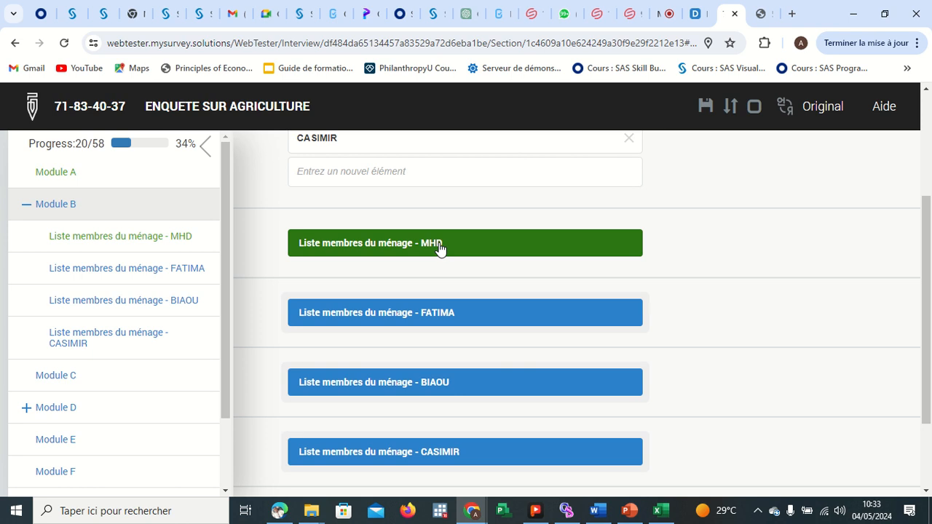
click(418, 314)
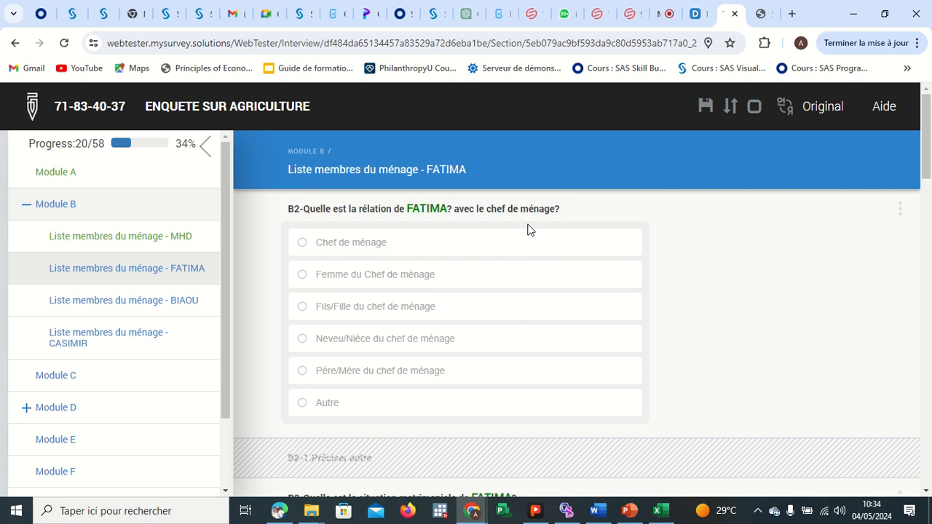
click(303, 245)
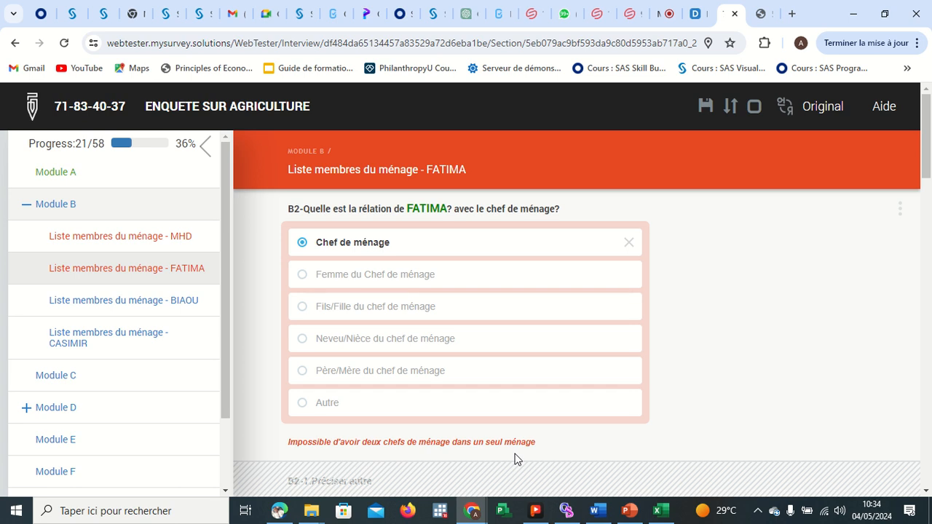
click(304, 277)
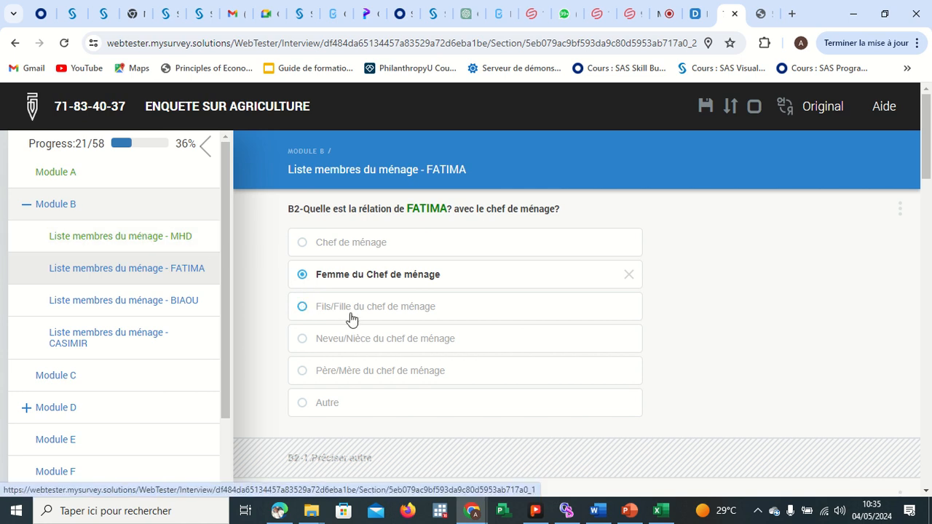
Set FATIMA's marital status in B3 to Marié(e) and her spouse in B3_1 to MHD.
scroll(352, 325, down, 3)
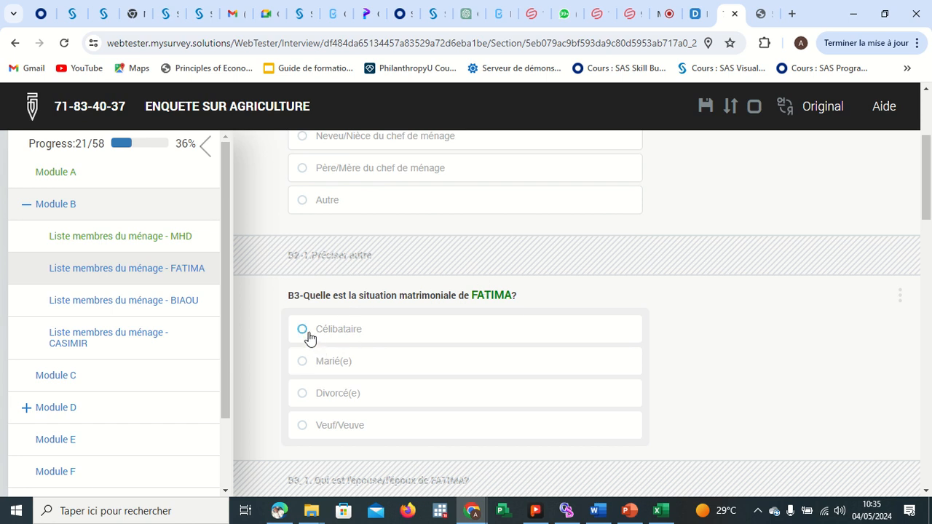
click(303, 363)
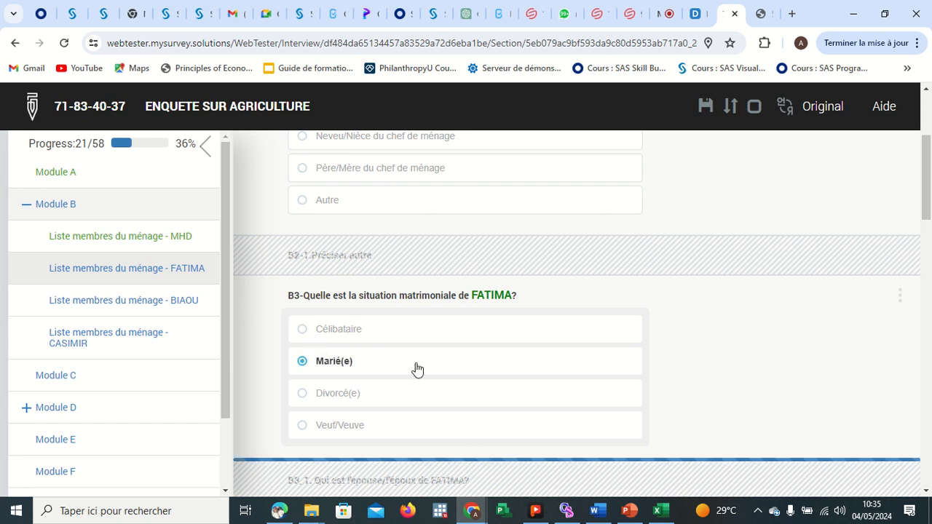
scroll(414, 368, down, 4)
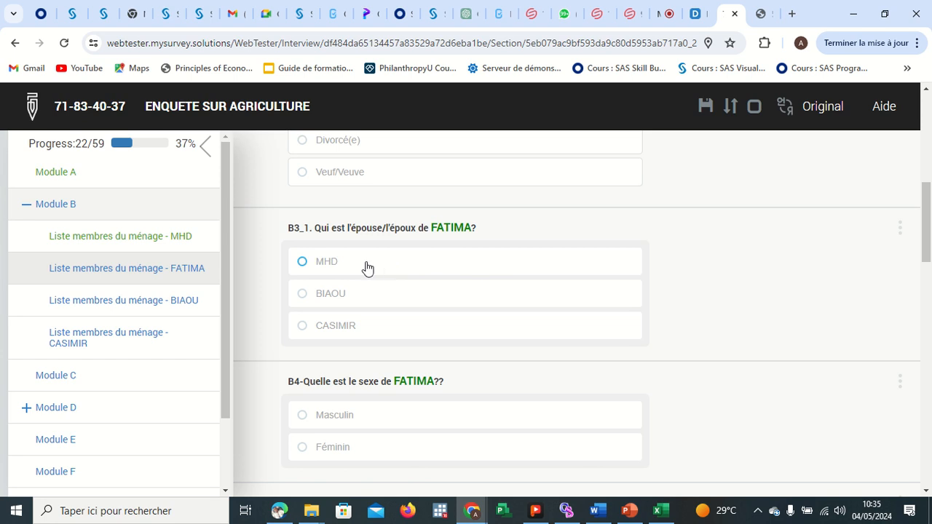
click(303, 264)
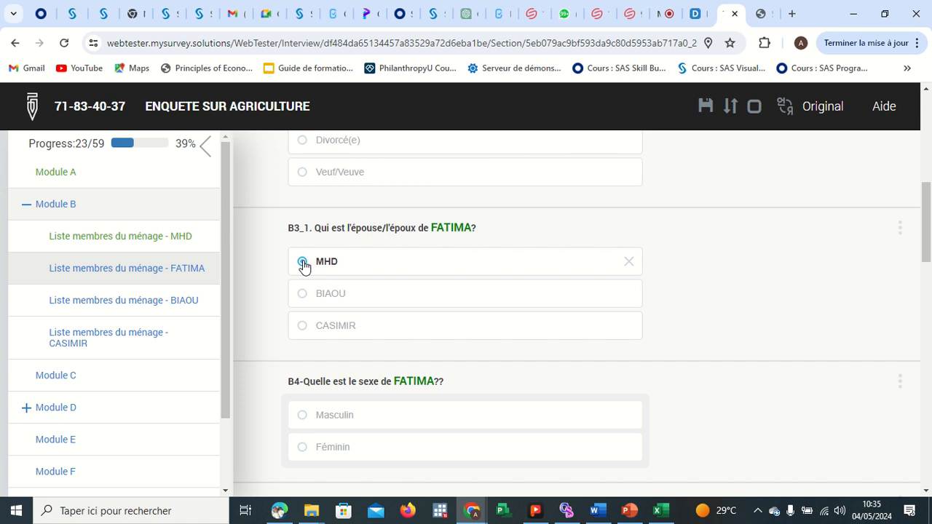
Try Célibataire as FATIMA's marital status, then set it back to Marié(e).
scroll(443, 243, up, 2)
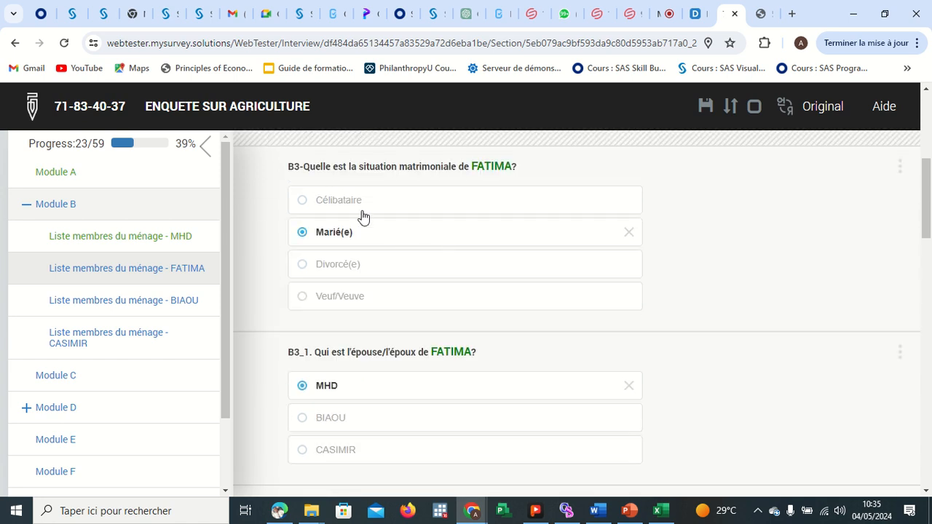
click(351, 204)
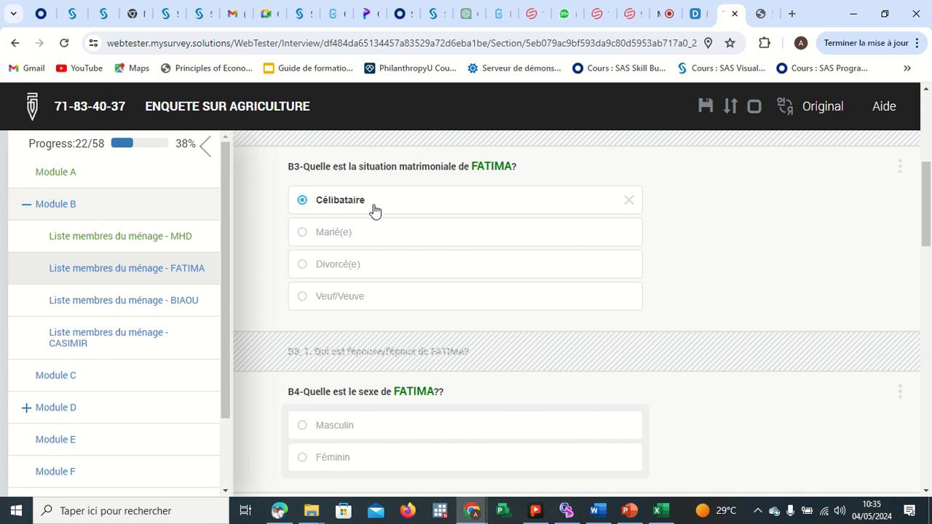
click(306, 245)
Answer FATIMA's sex in B4 as Féminin.
scroll(373, 364, down, 2)
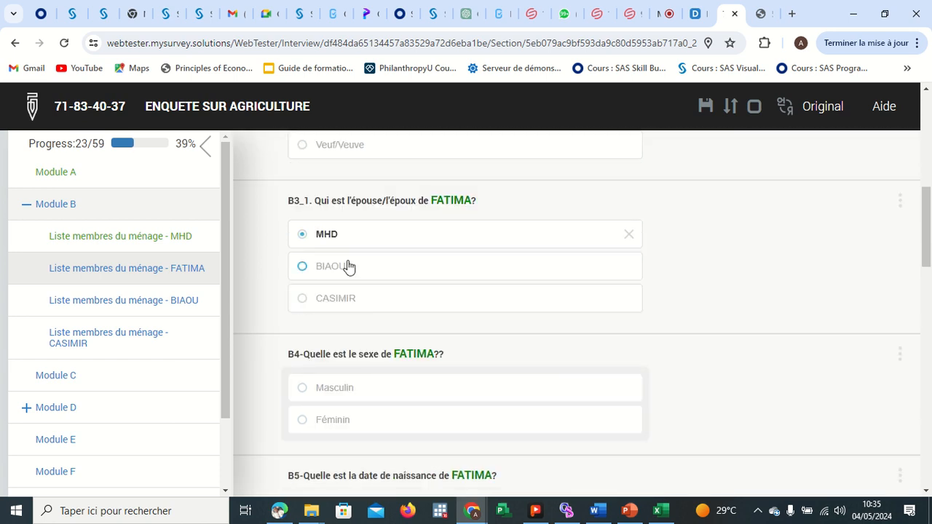
scroll(380, 373, down, 2)
click(317, 297)
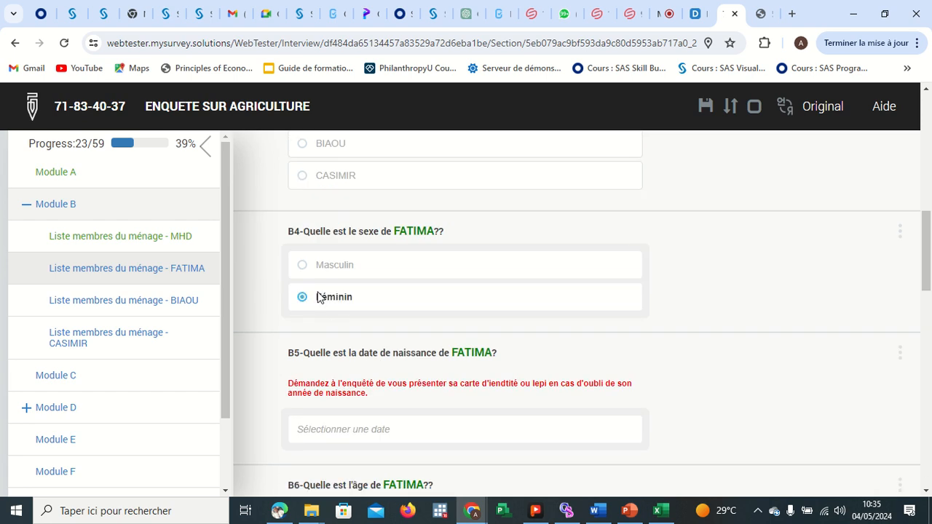
Set FATIMA's birth date in B5 to 2010-05-04 using the date picker.
scroll(410, 364, down, 2)
click(331, 277)
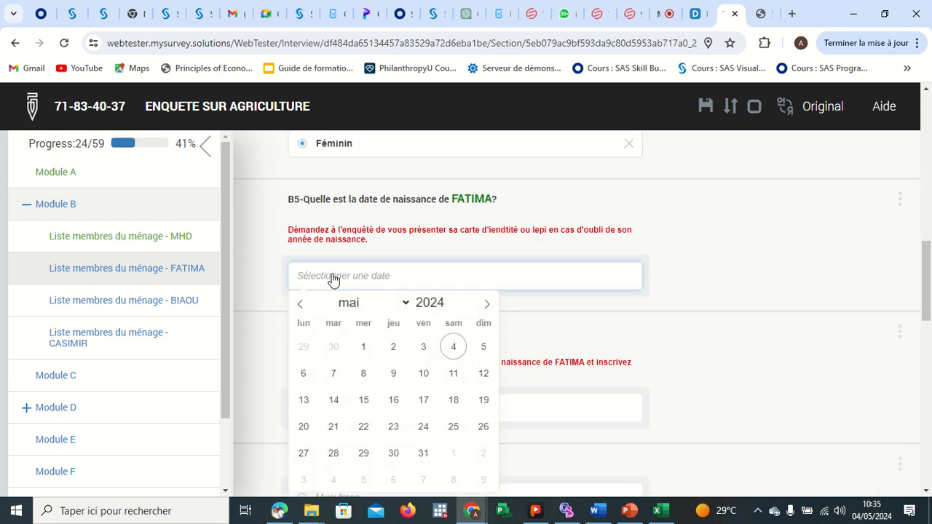
click(440, 302)
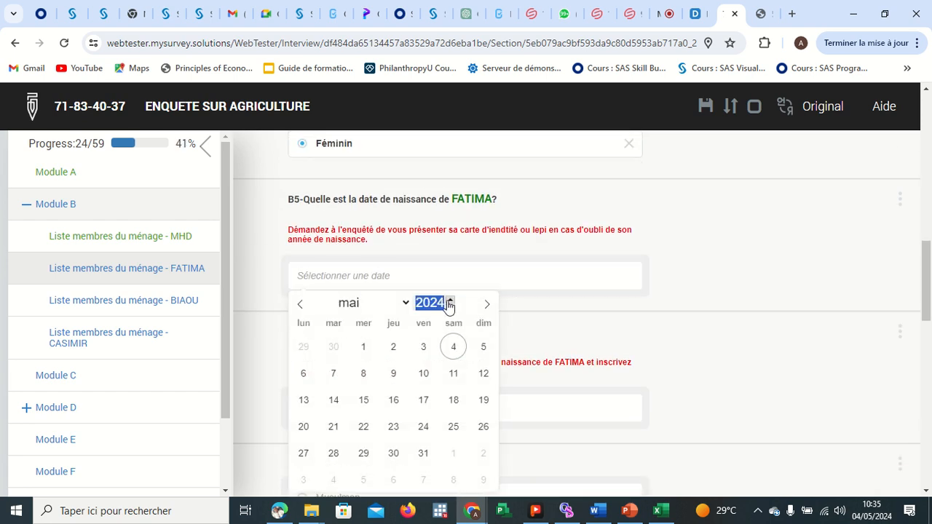
click(449, 301)
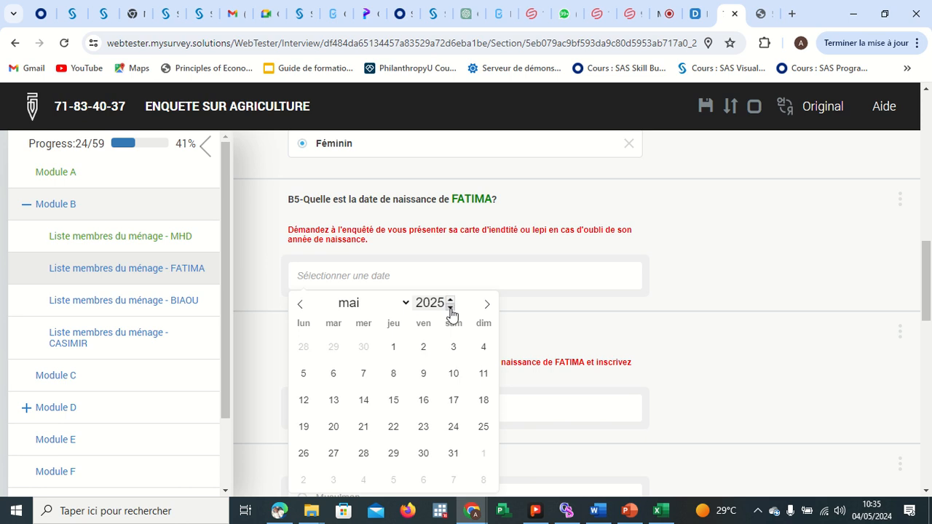
drag(450, 307, 450, 308)
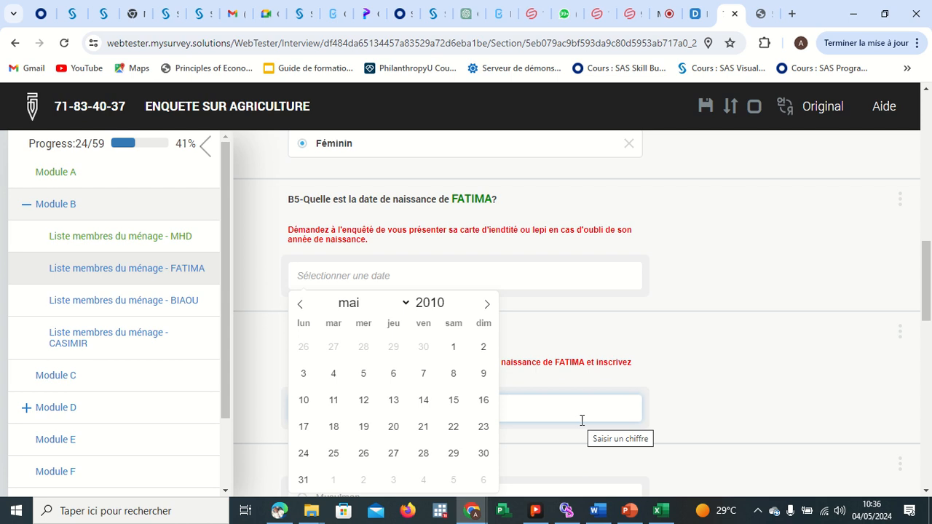
click(333, 373)
Test B6 with an age of 20, then set FATIMA's age to 14.
click(356, 407)
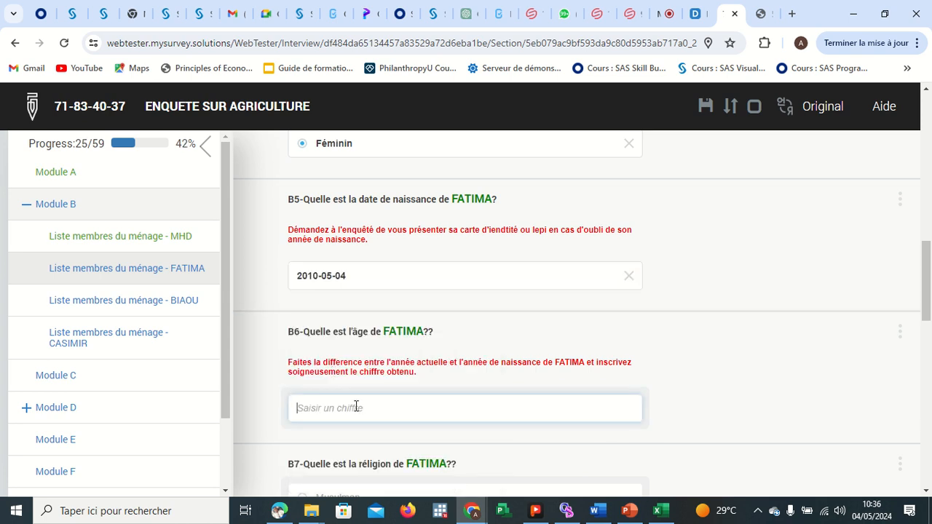
text(20)
key(Return)
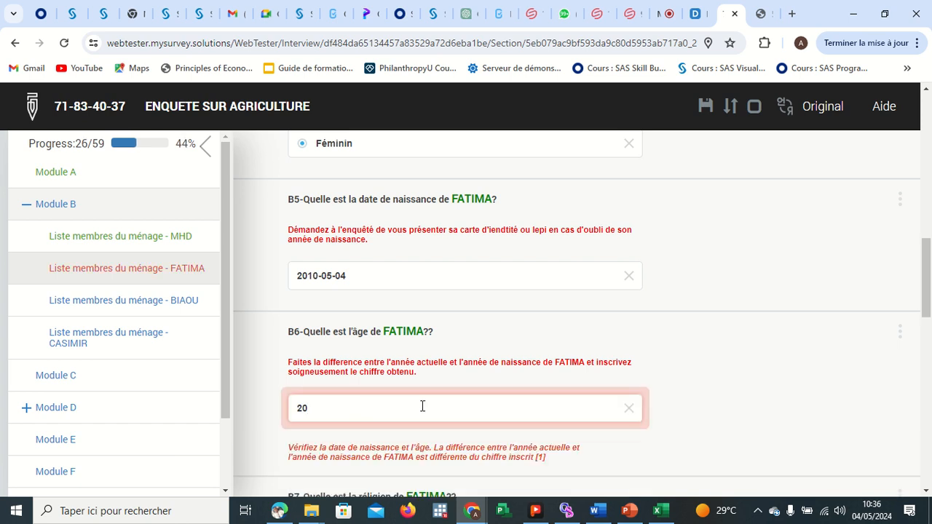
scroll(422, 407, down, 1)
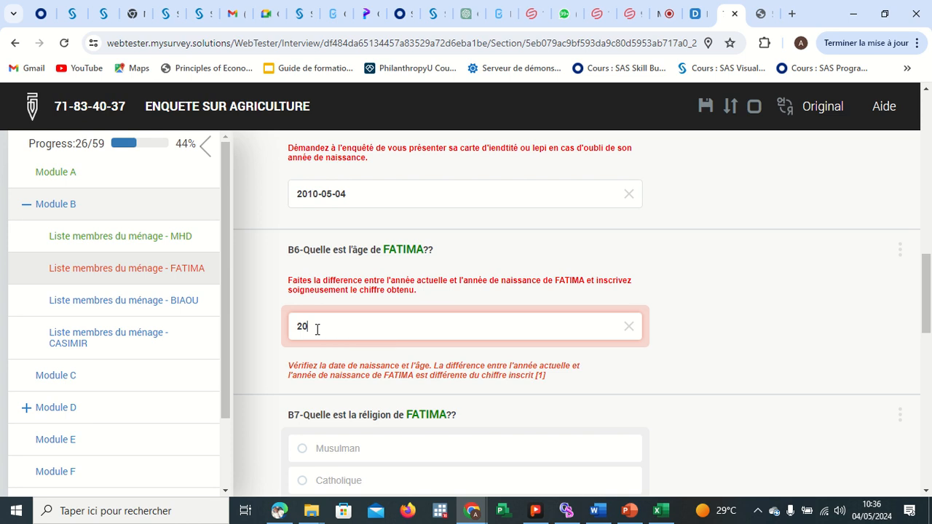
key(BackSpace)
text(14)
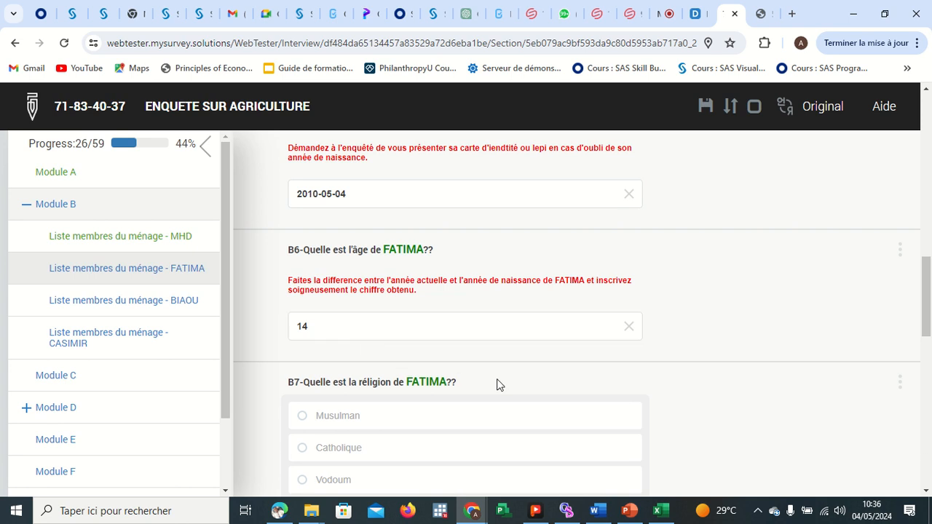
Answer FATIMA's religion in B7 as Musulman and her education level in B8 as Universitaire.
scroll(495, 385, down, 2)
click(327, 265)
scroll(434, 344, down, 2)
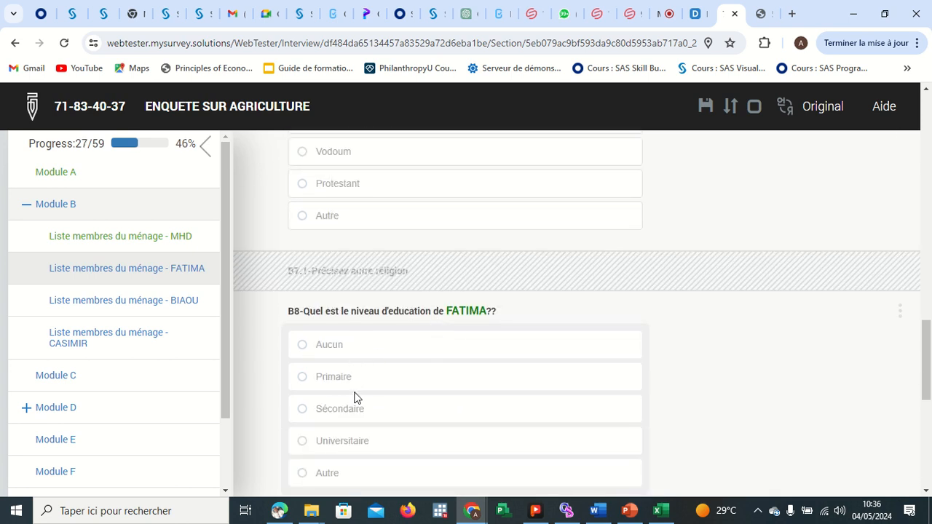
click(357, 441)
Set FATIMA's main activity in B10 to Activité libérale, then return to Module B and continue to Module C.
scroll(360, 441, down, 3)
scroll(360, 437, down, 3)
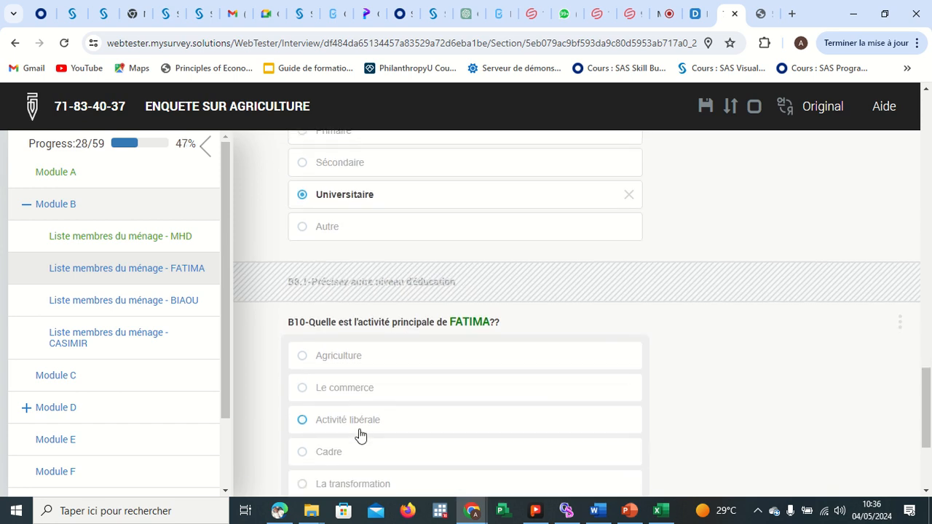
click(345, 287)
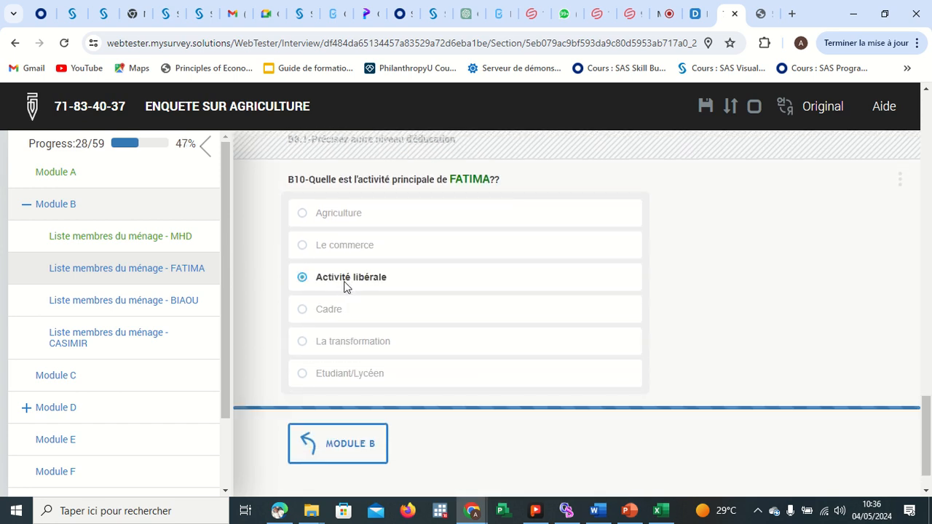
scroll(425, 376, down, 1)
click(365, 408)
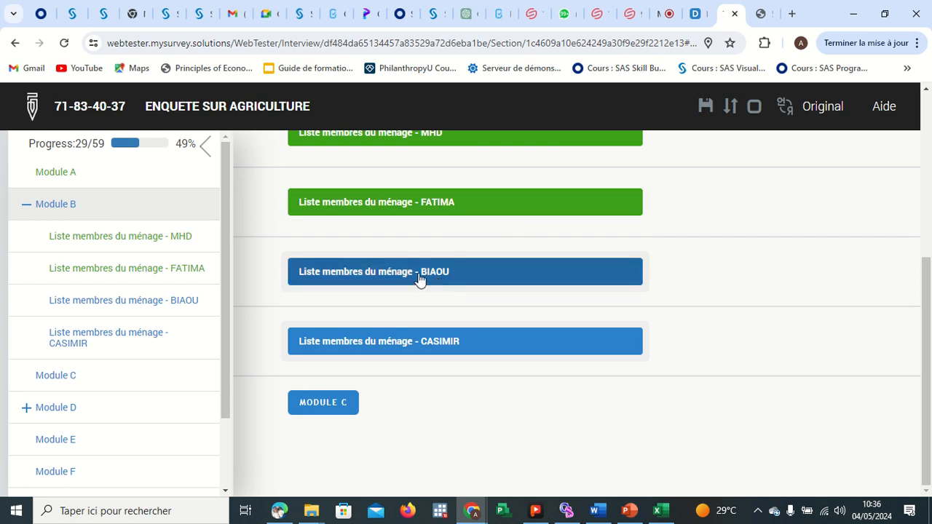
click(341, 404)
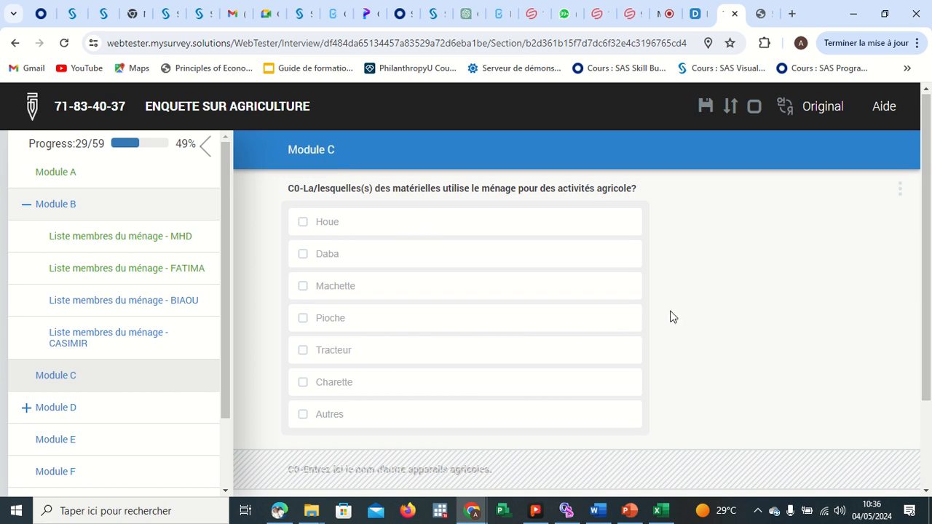
Select Houe and Tracteur as the agricultural equipment used by the household in C0.
scroll(672, 316, down, 2)
scroll(502, 301, up, 2)
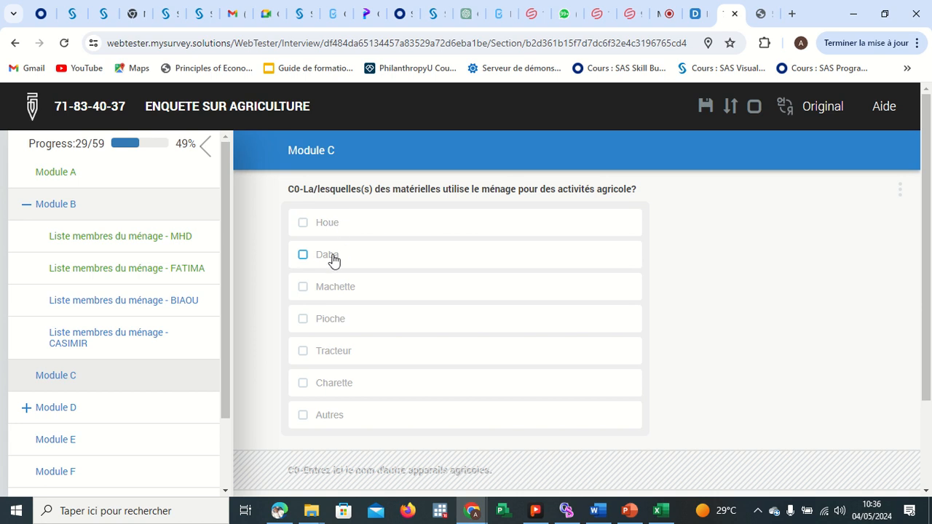
click(302, 223)
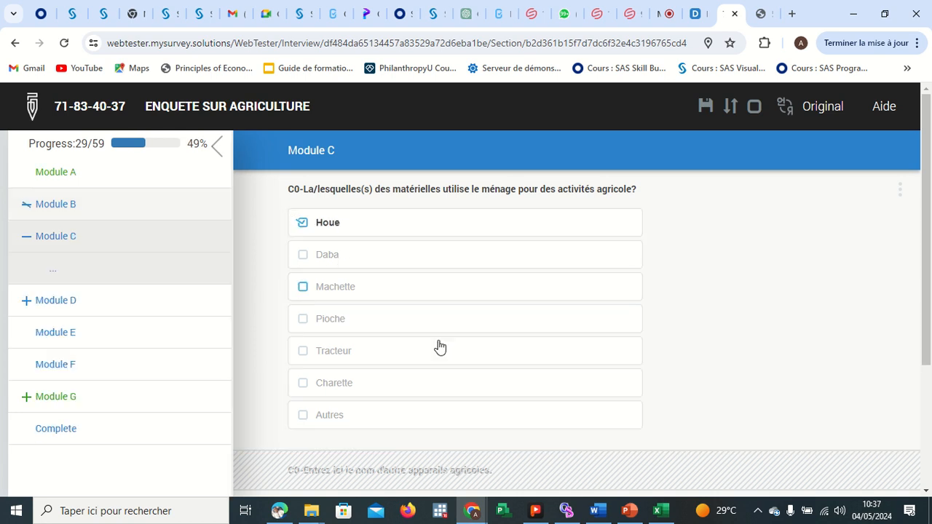
scroll(439, 335, down, 3)
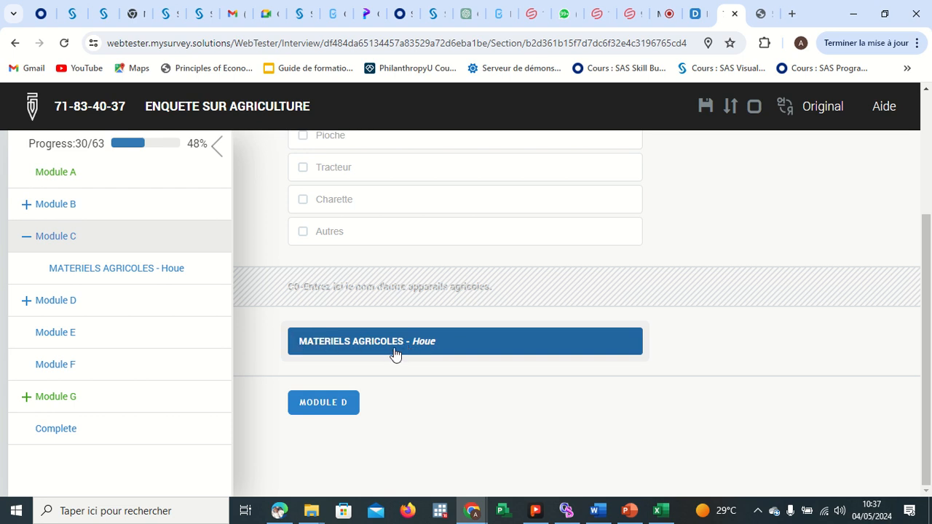
click(333, 172)
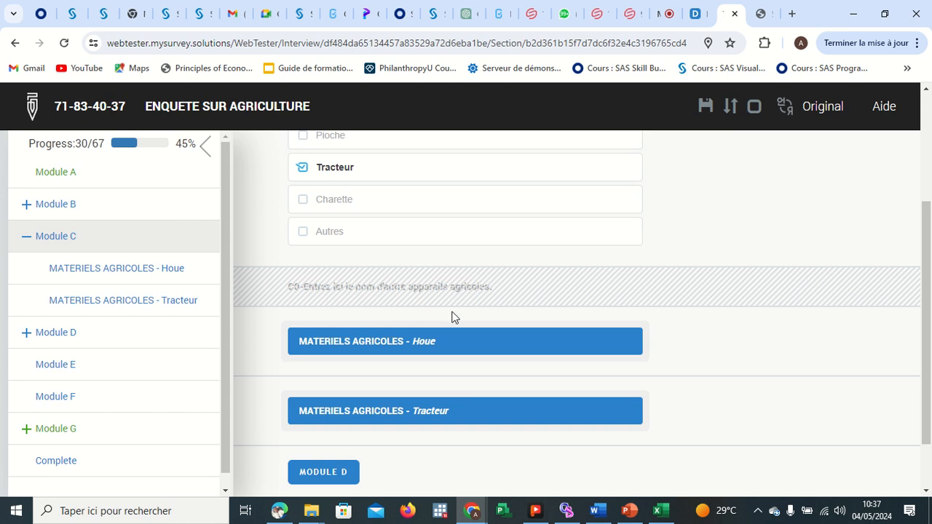
Open the Houe equipment roster and set its purchase date in C1 to 2024-05-04.
click(408, 348)
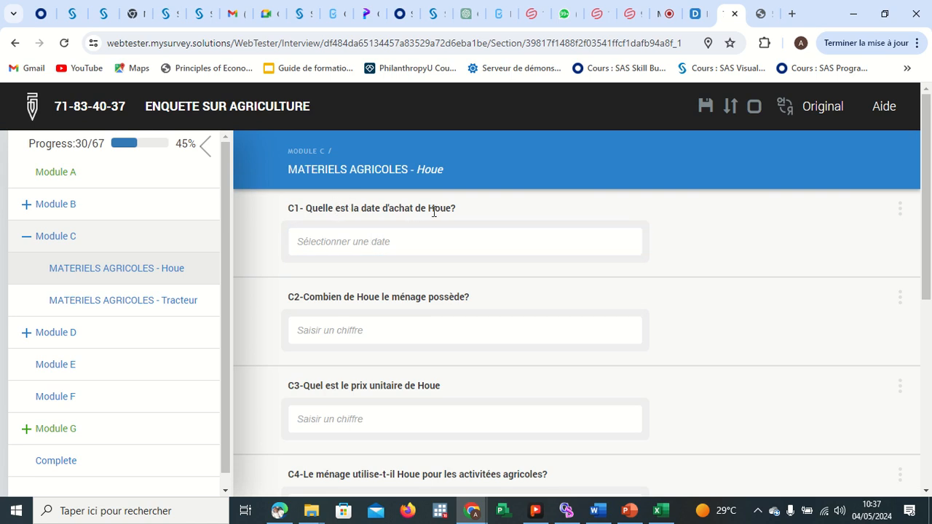
click(362, 245)
click(453, 313)
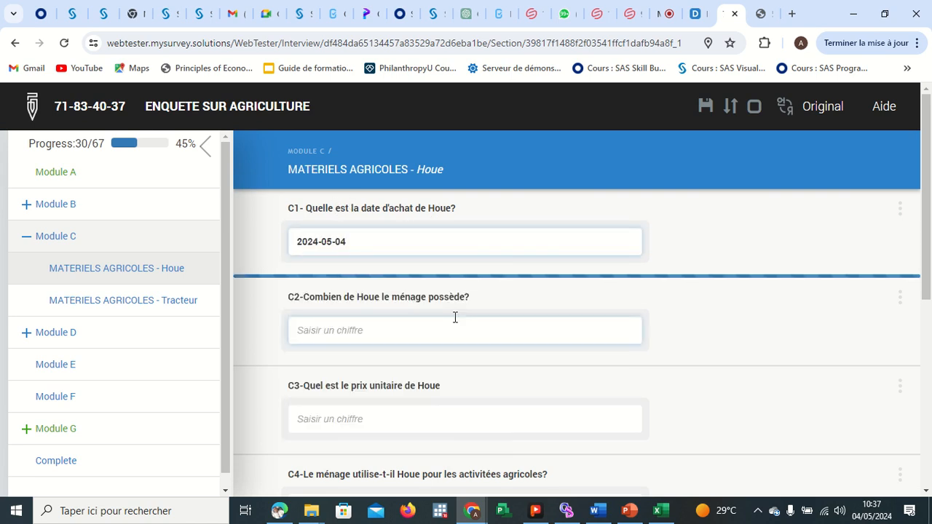
Enter 5 as the number of Houe owned in C2 and 3000 as its unit price in C3.
click(364, 329)
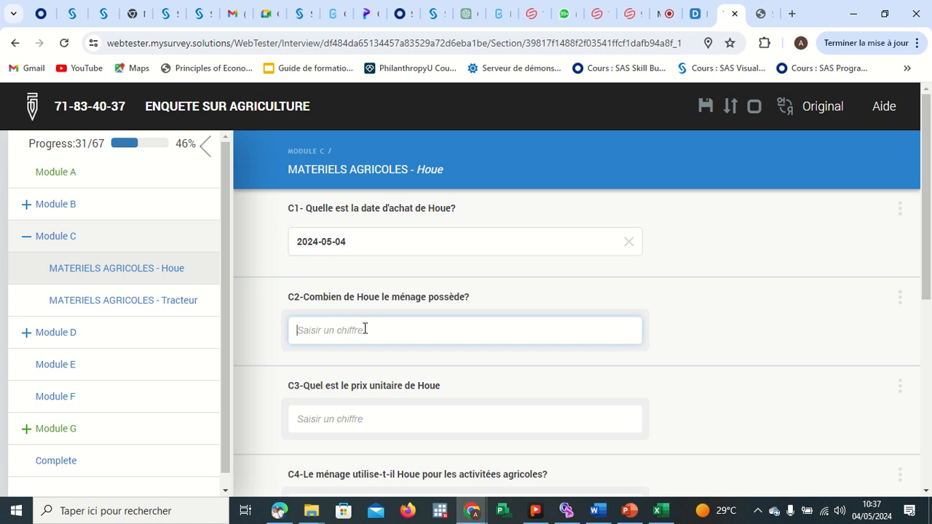
text(5)
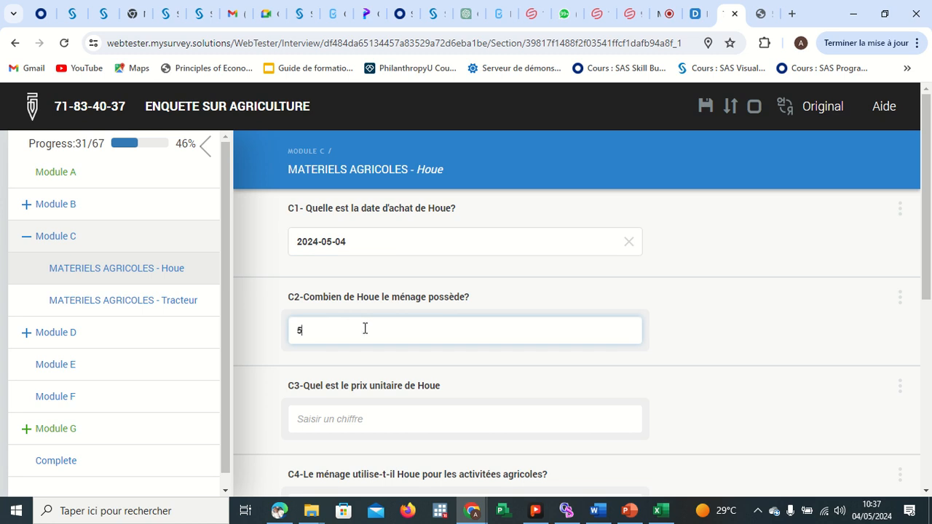
click(367, 412)
text(3000)
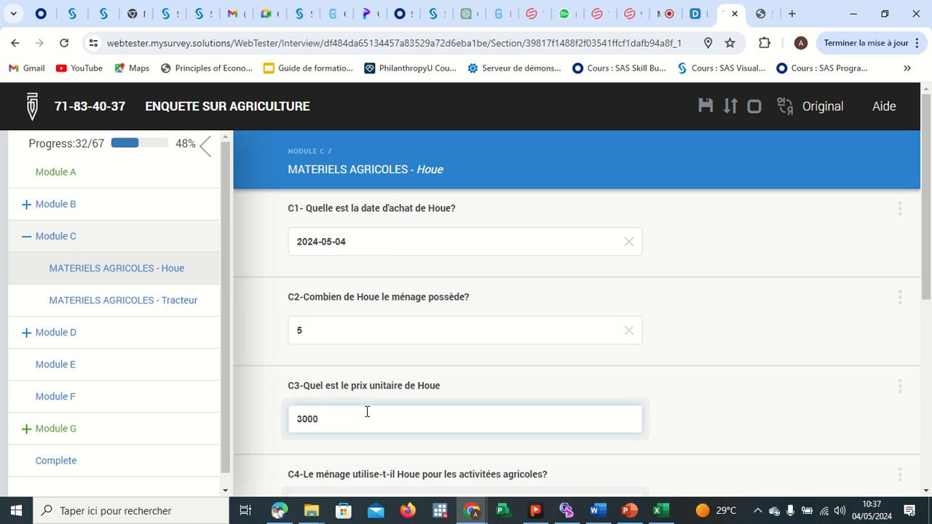
Answer C4 on whether the household uses the Houe for agricultural activities with Oui, then switch it to Non.
scroll(367, 411, down, 3)
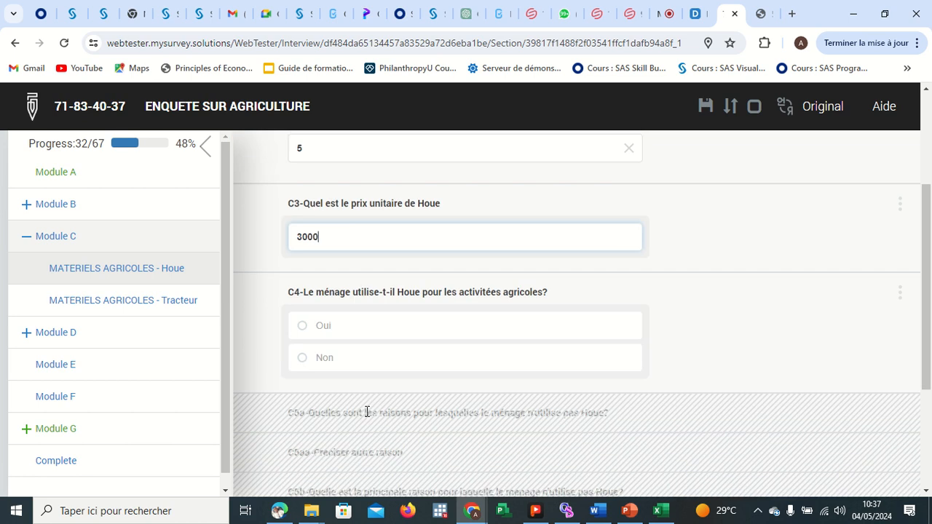
click(309, 327)
scroll(420, 364, down, 2)
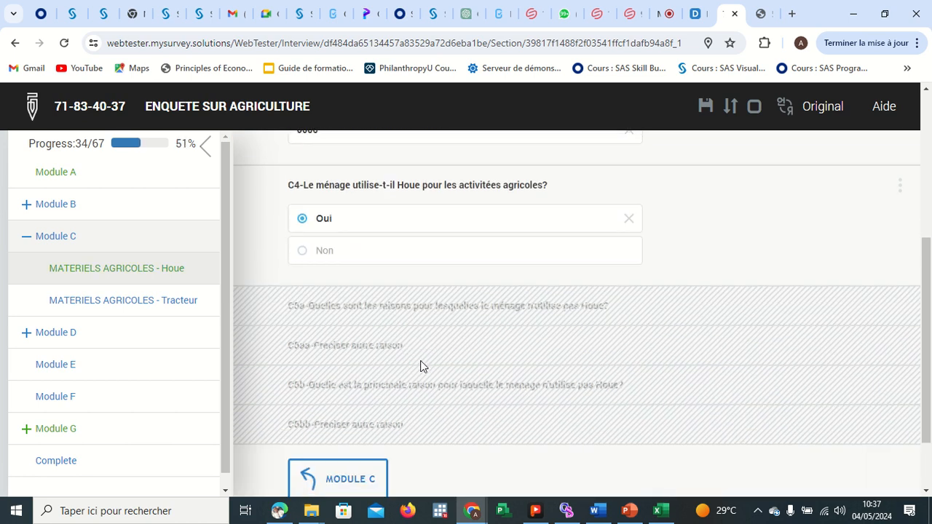
scroll(446, 308, down, 1)
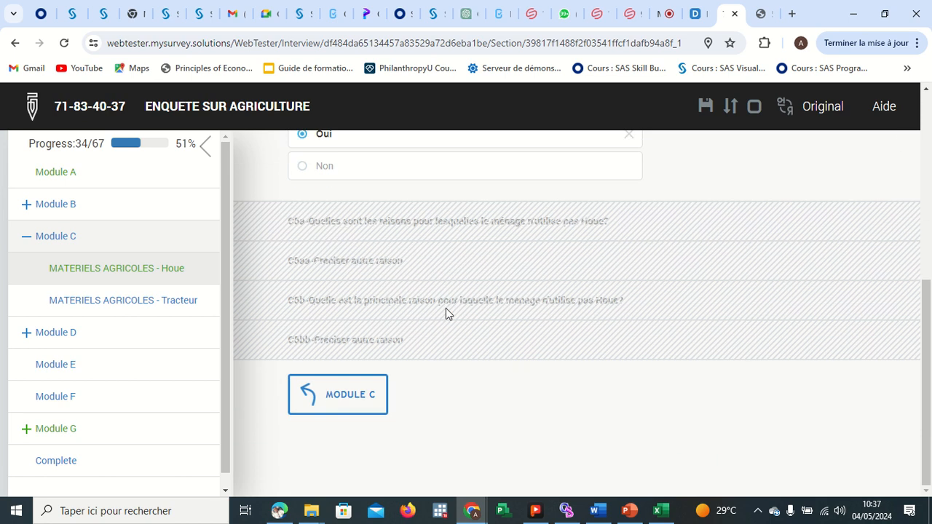
scroll(445, 308, up, 2)
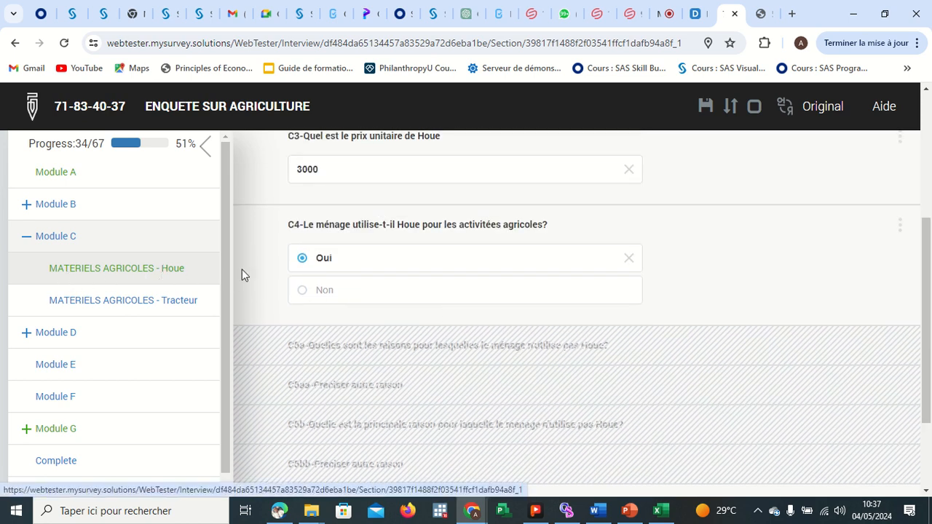
click(301, 290)
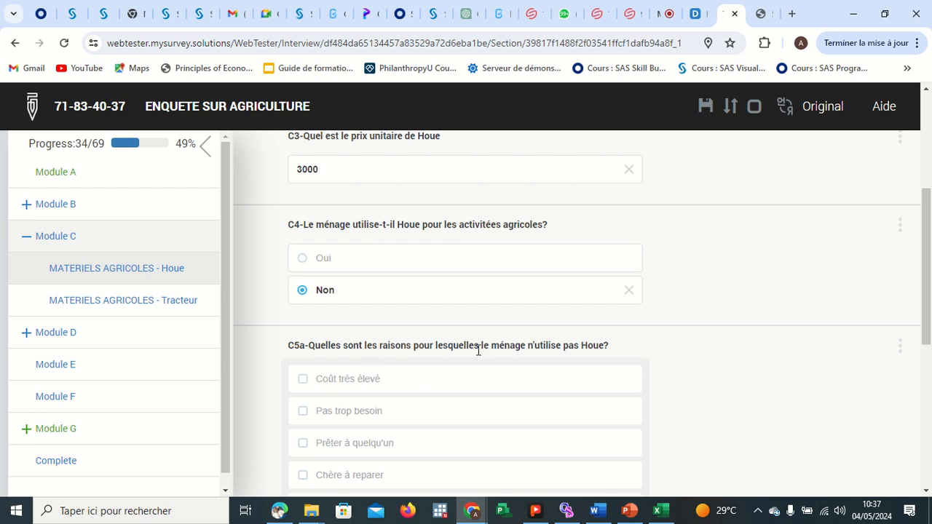
Check Coût très élevé, Pas trop besoin and Prêter à quelqu'un as reasons in C5a for not using the Houe.
scroll(542, 362, down, 2)
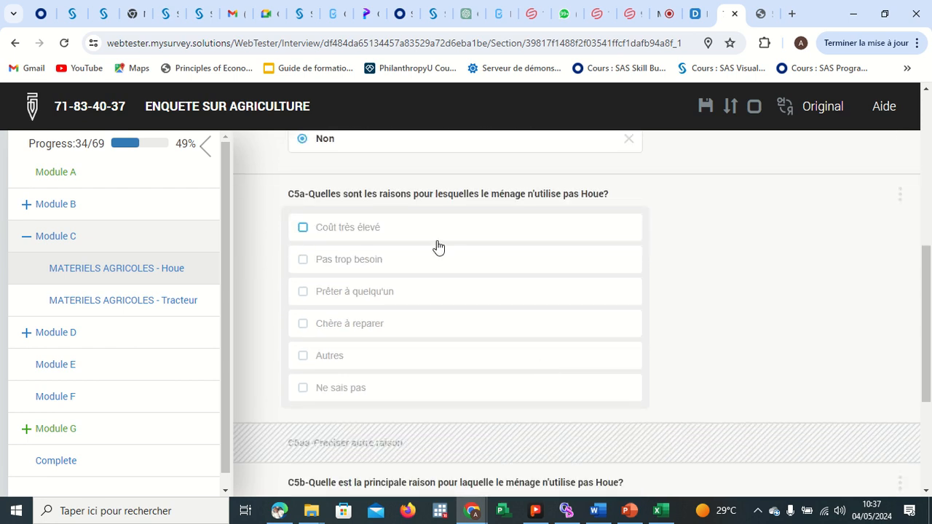
click(302, 230)
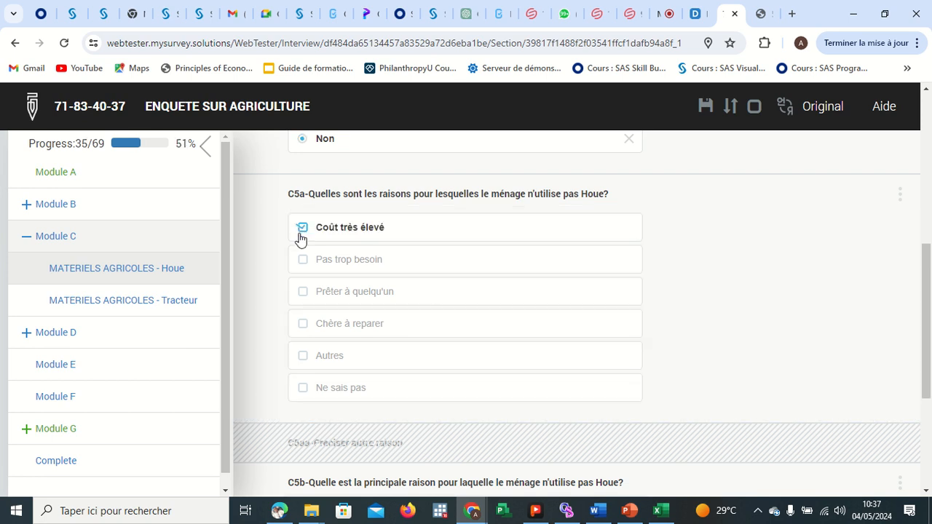
click(303, 260)
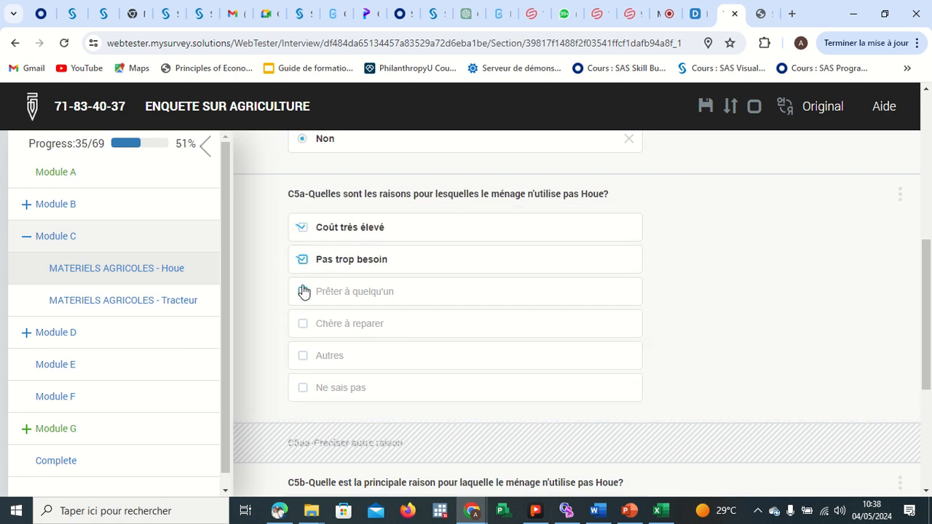
click(303, 292)
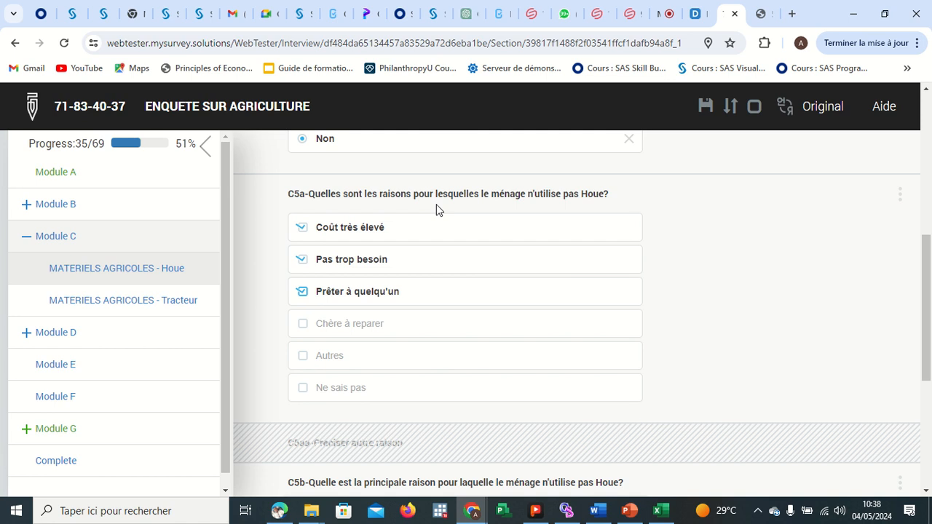
Try adding Ne sais pas to the C5a reasons alongside the others, then remove it again.
click(303, 389)
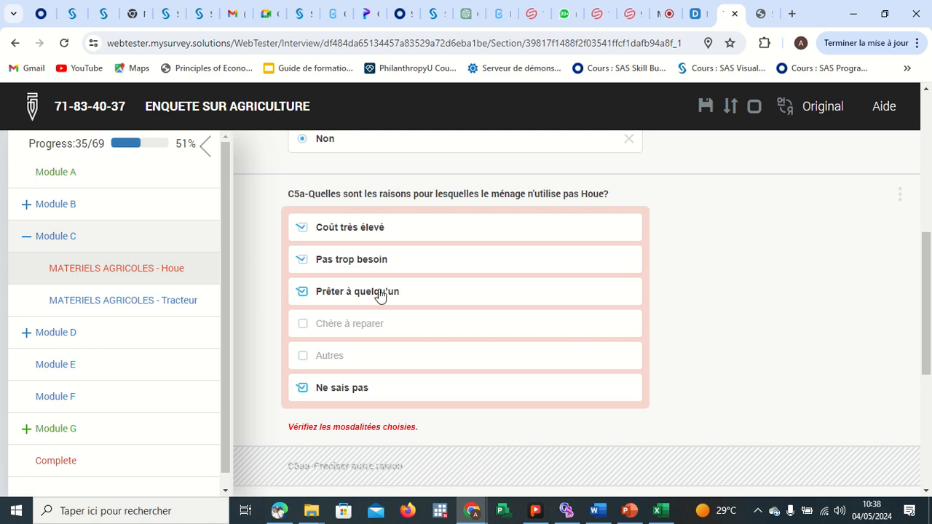
click(303, 292)
click(303, 259)
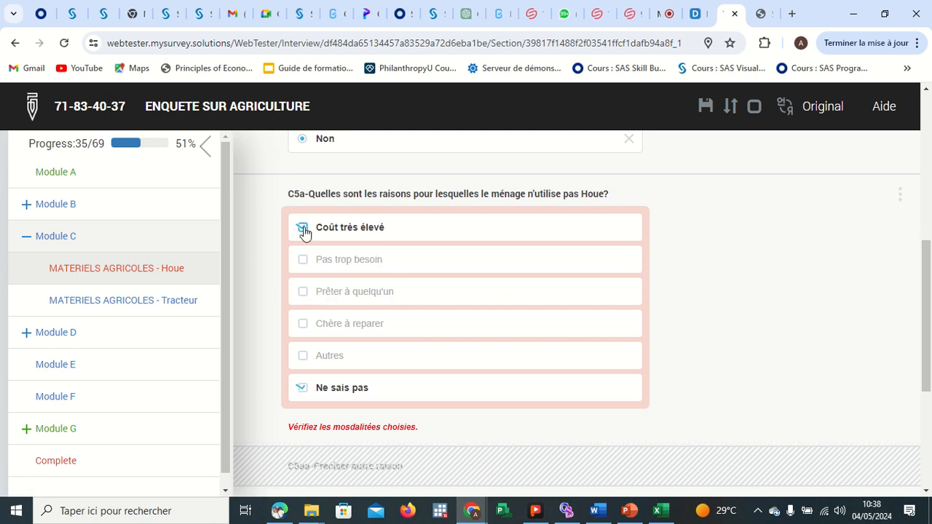
click(303, 228)
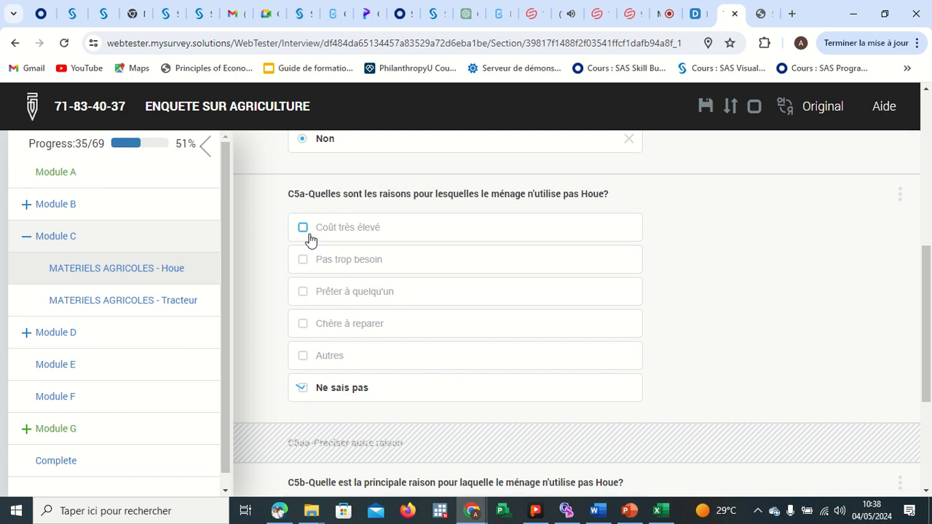
click(304, 228)
click(303, 260)
click(302, 291)
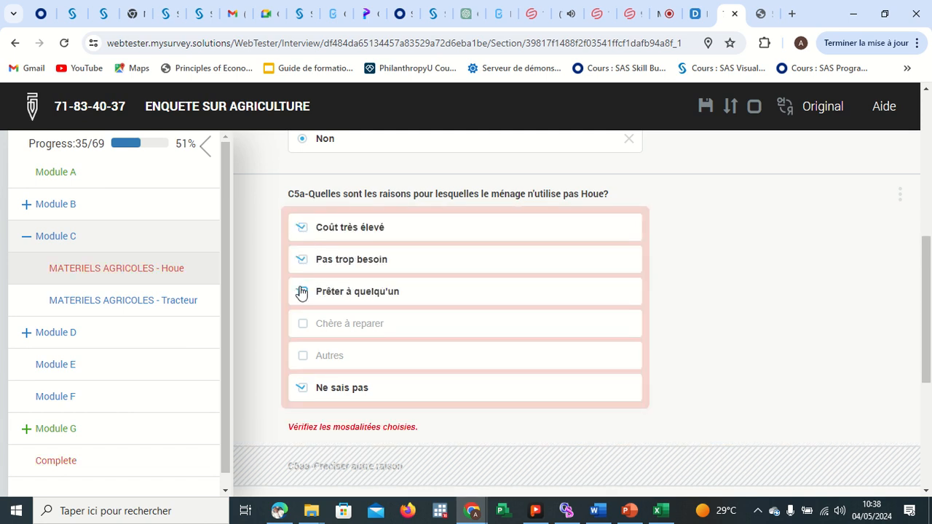
click(308, 390)
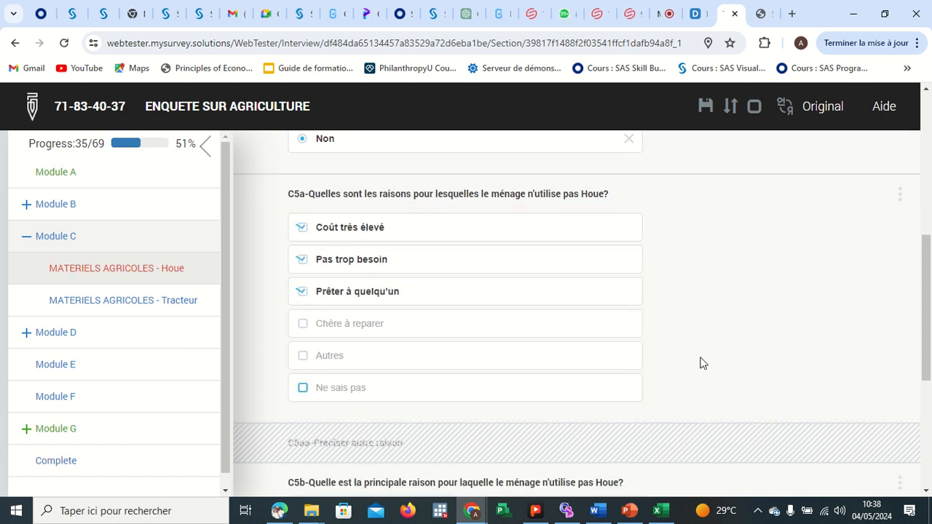
Review the C5b main-reason options below the C5a reasons.
scroll(709, 351, down, 4)
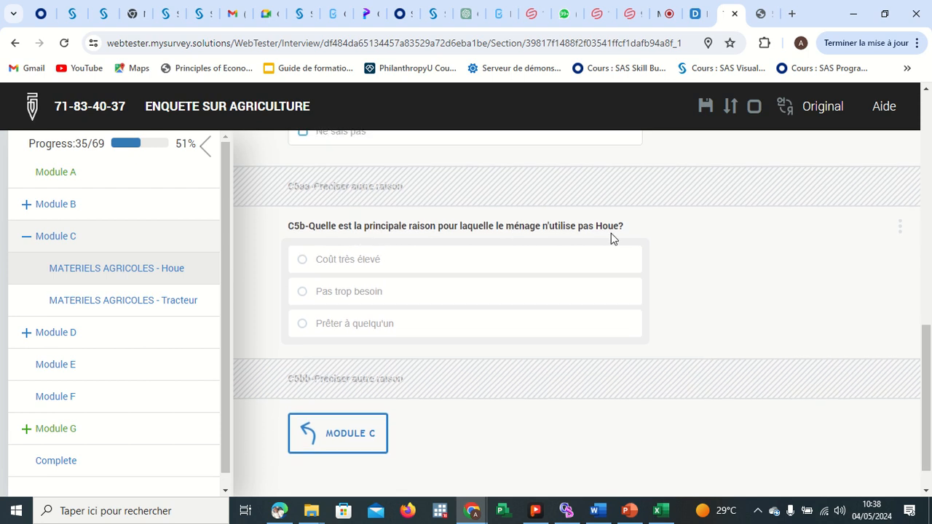
scroll(611, 234, up, 4)
scroll(610, 240, up, 3)
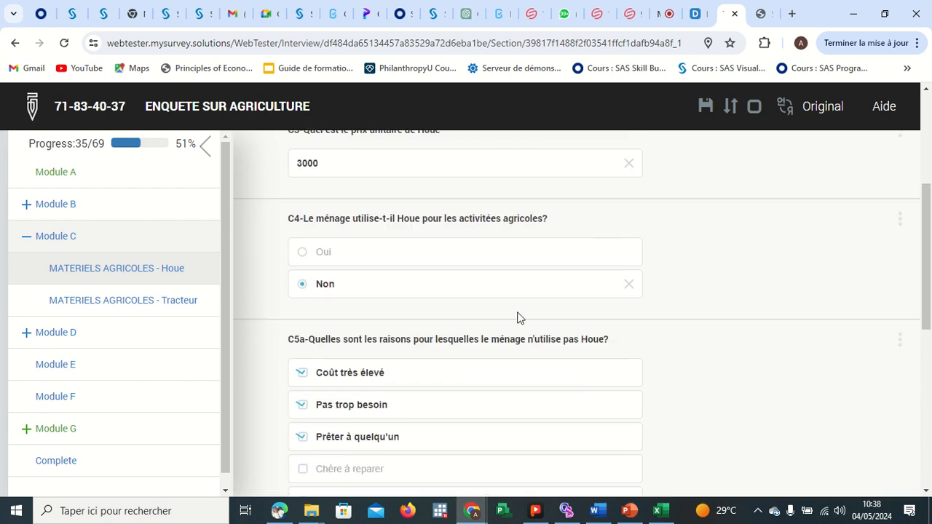
scroll(480, 354, down, 2)
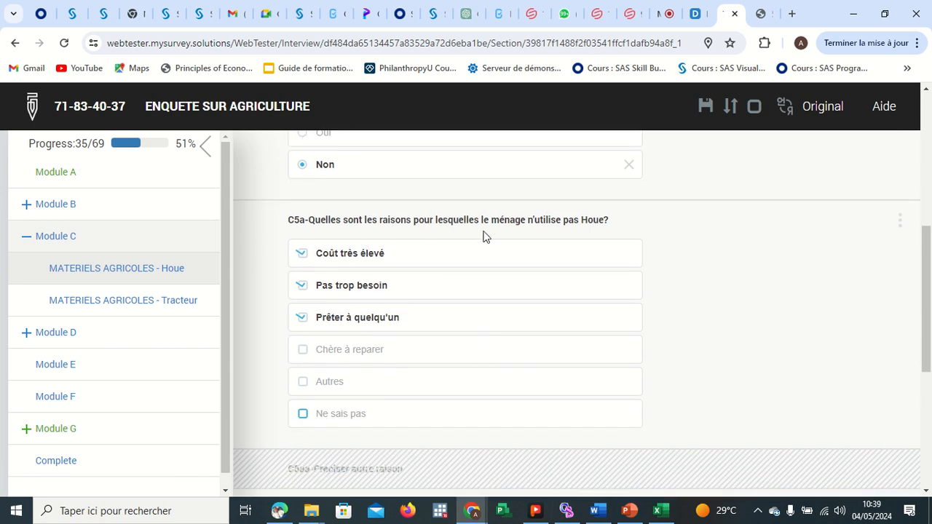
scroll(636, 266, down, 3)
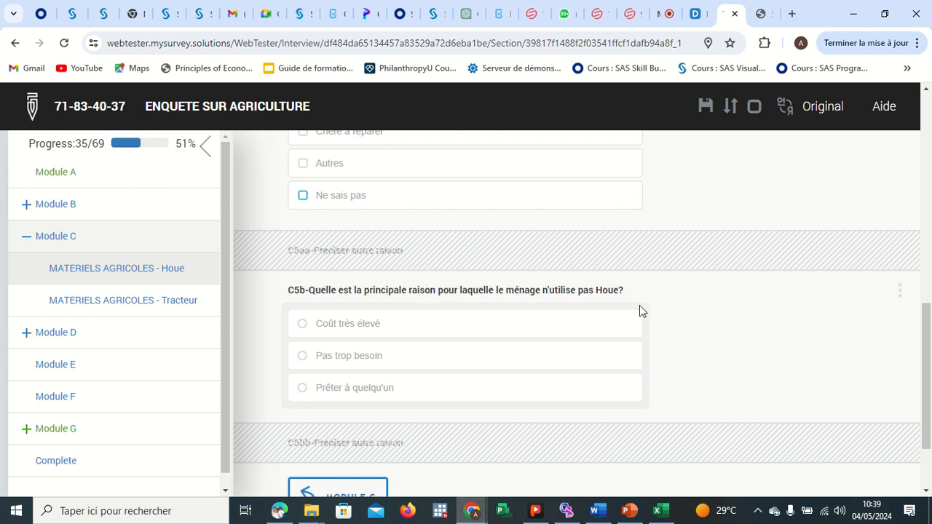
scroll(639, 306, up, 2)
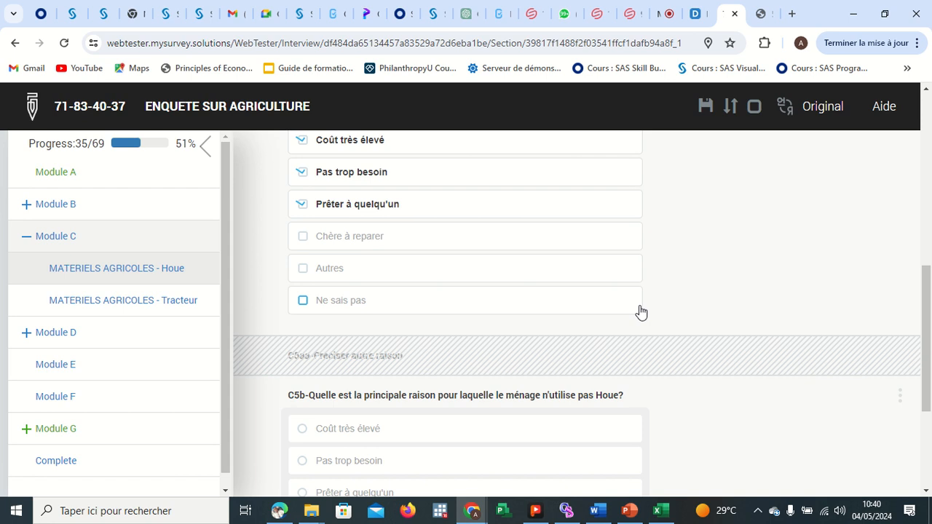
scroll(639, 312, up, 1)
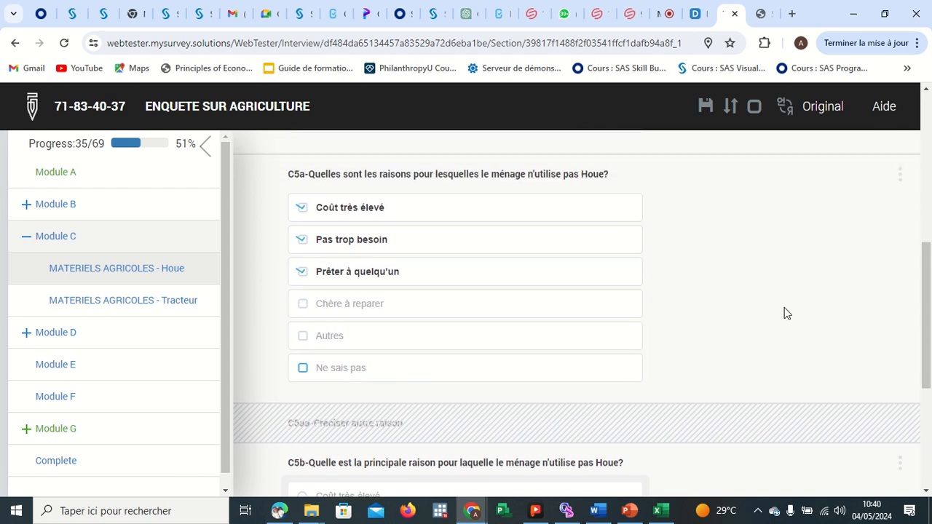
scroll(784, 307, up, 2)
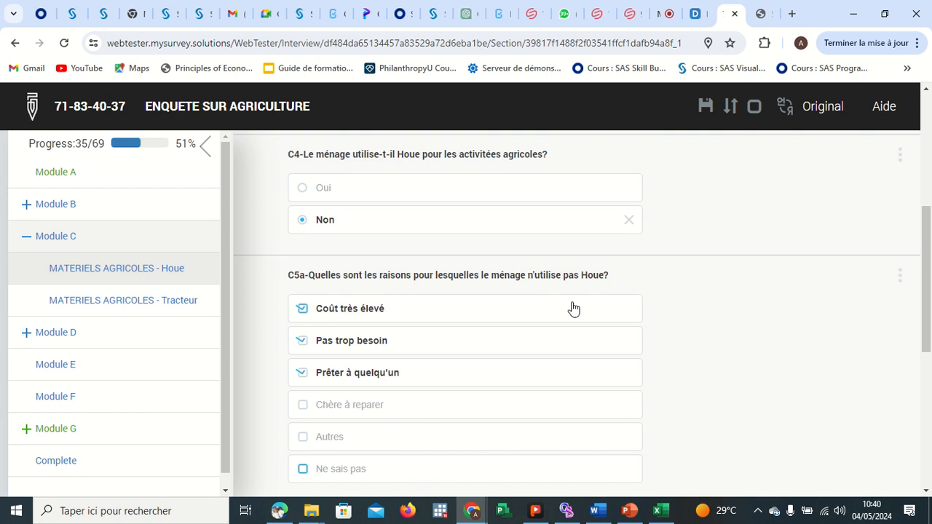
scroll(553, 302, down, 1)
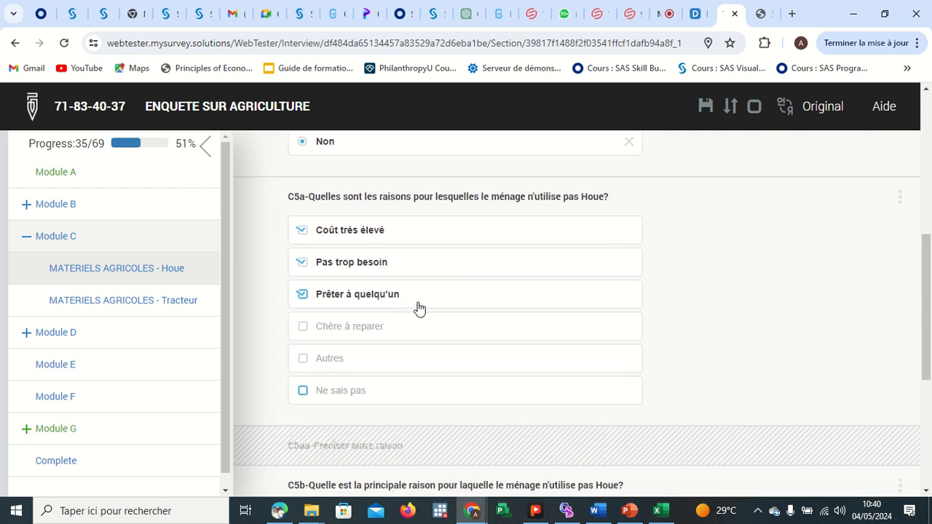
scroll(681, 291, down, 1)
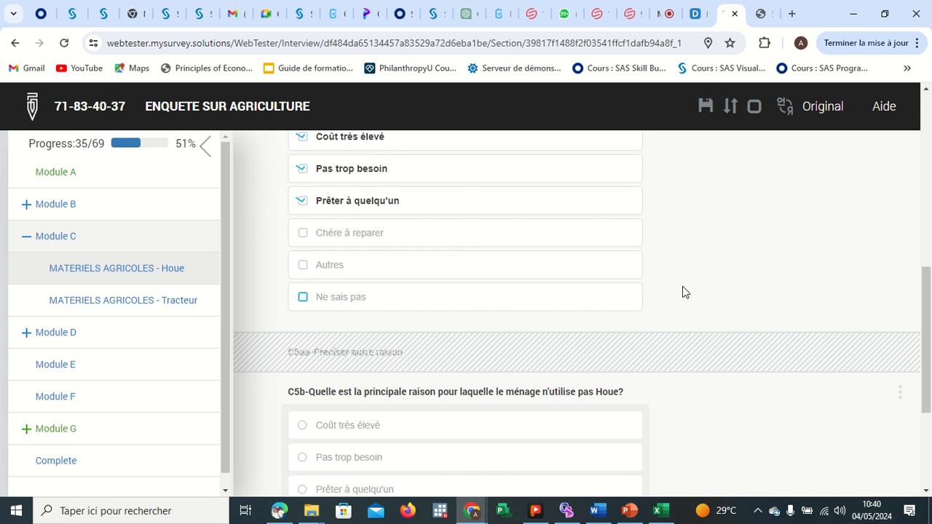
scroll(682, 291, down, 1)
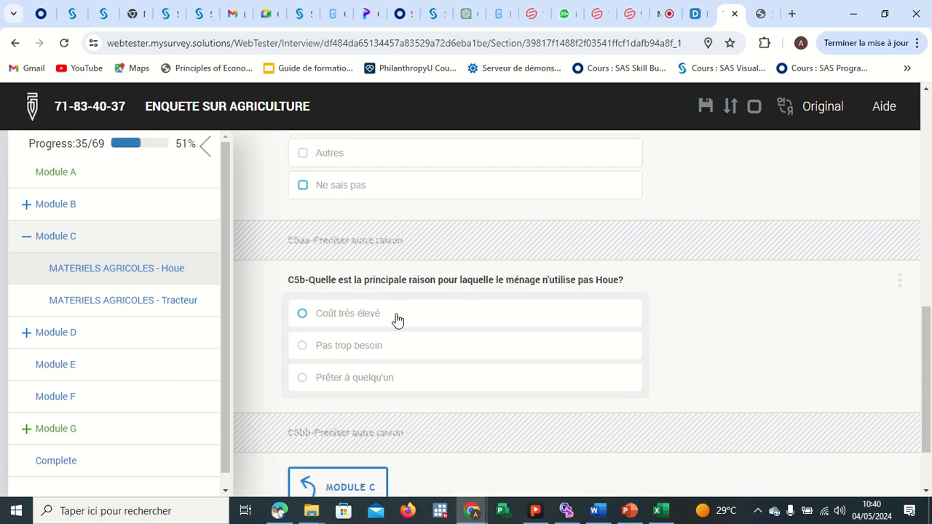
scroll(395, 318, up, 1)
scroll(350, 190, up, 1)
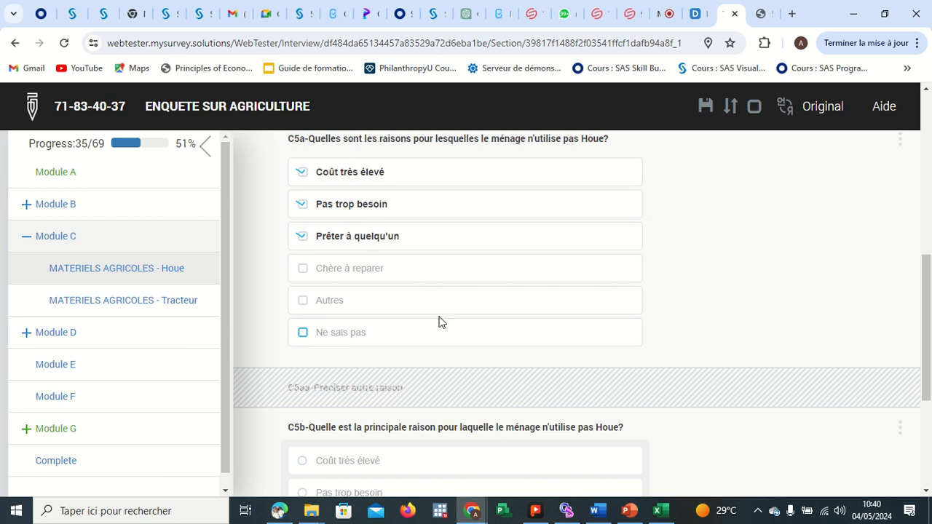
scroll(439, 320, down, 2)
scroll(399, 364, down, 1)
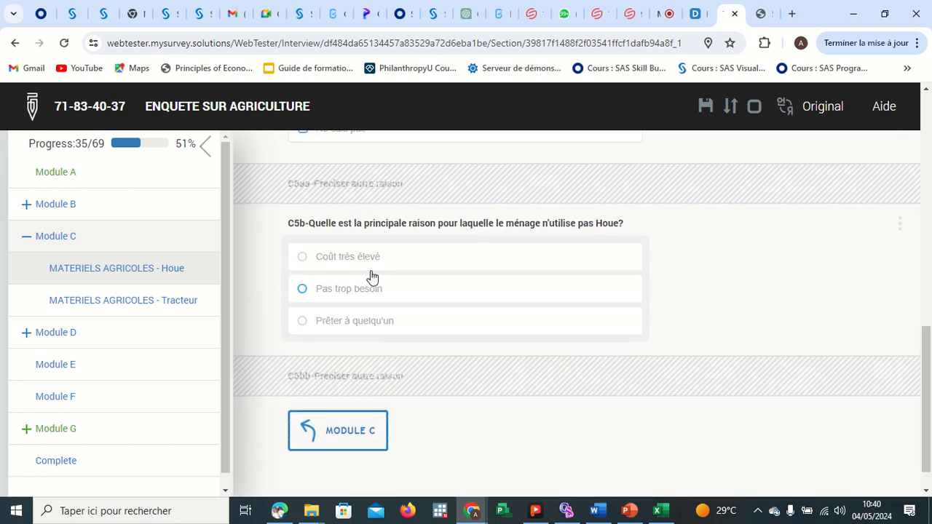
scroll(410, 287, up, 3)
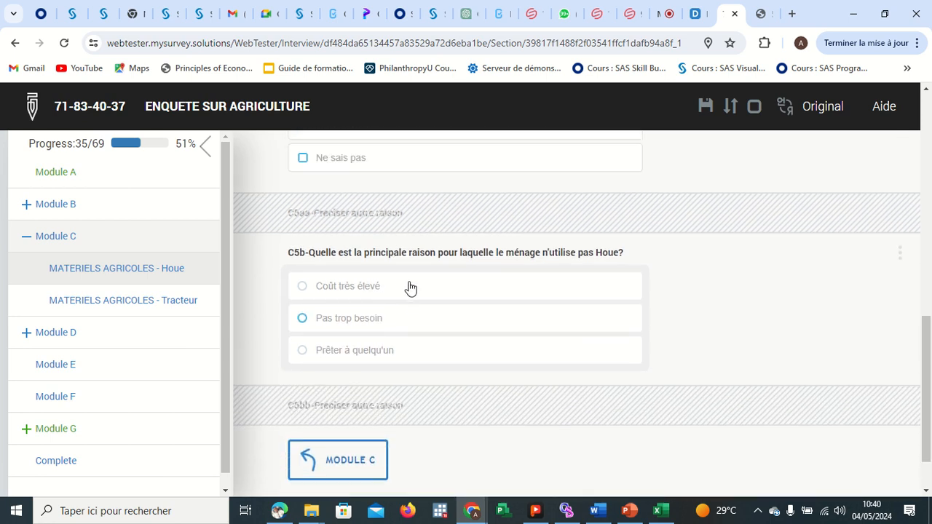
Change the C5a reasons to Prêter à quelqu'un and Chère à reparer, and choose Chère à reparer as the main reason in C5b.
click(305, 232)
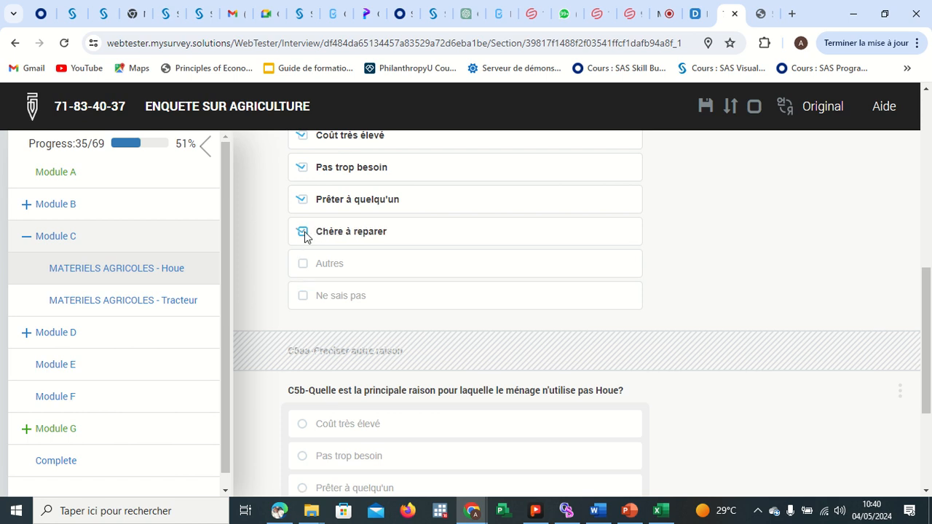
scroll(442, 326, down, 3)
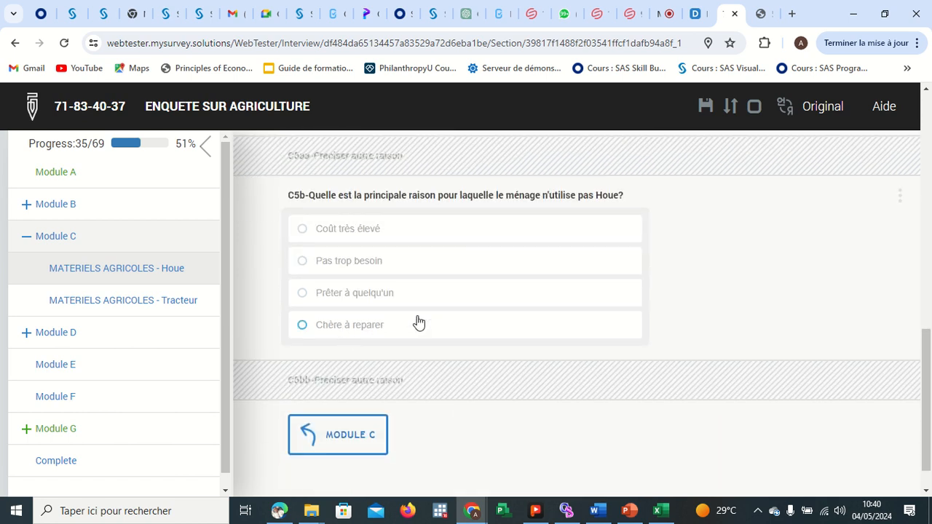
scroll(422, 326, up, 3)
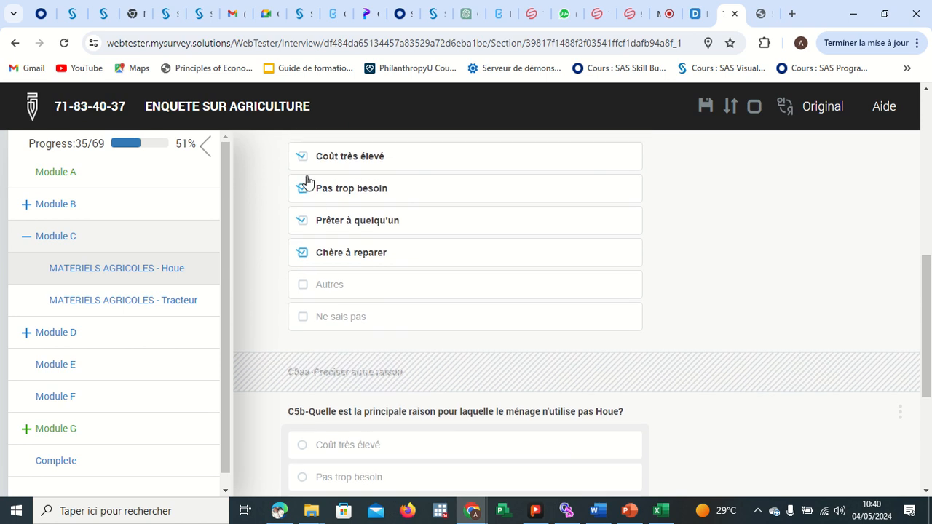
click(303, 158)
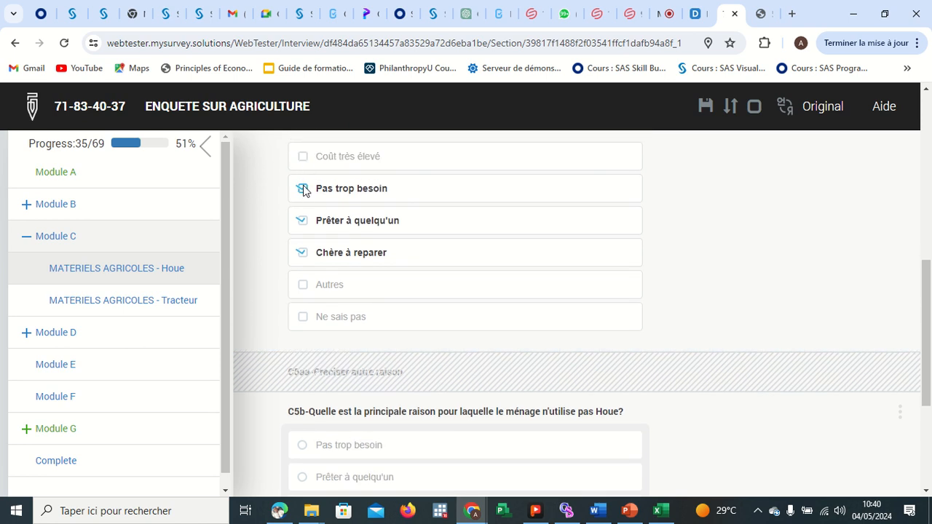
click(303, 187)
scroll(437, 296, down, 3)
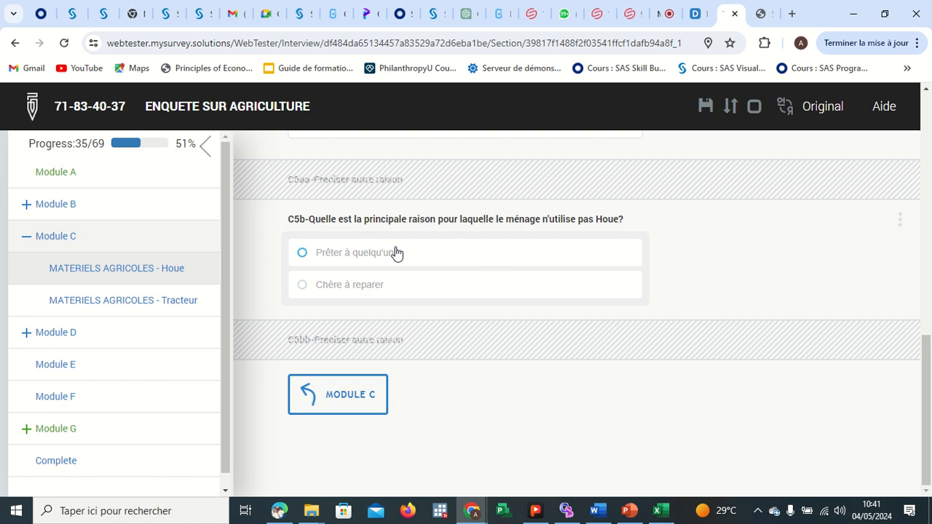
click(302, 285)
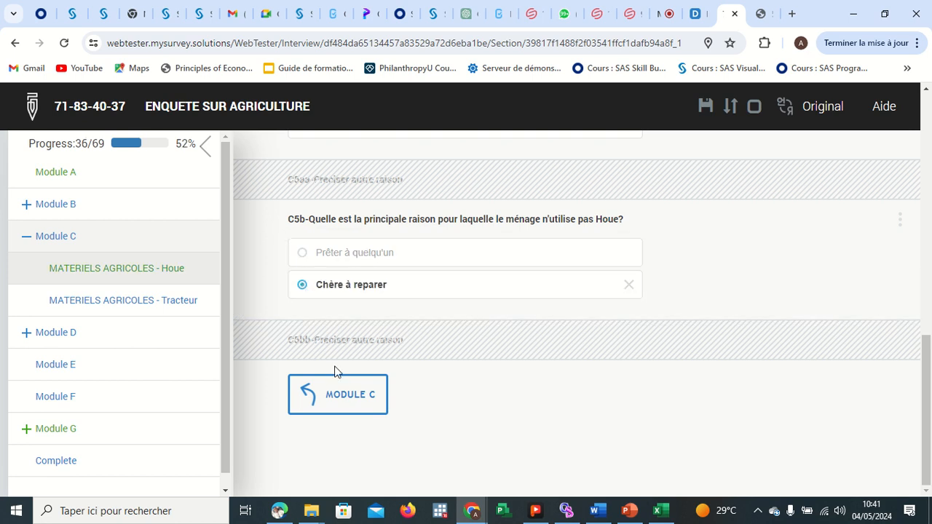
Return to Module C and reopen the Houe equipment roster.
click(356, 410)
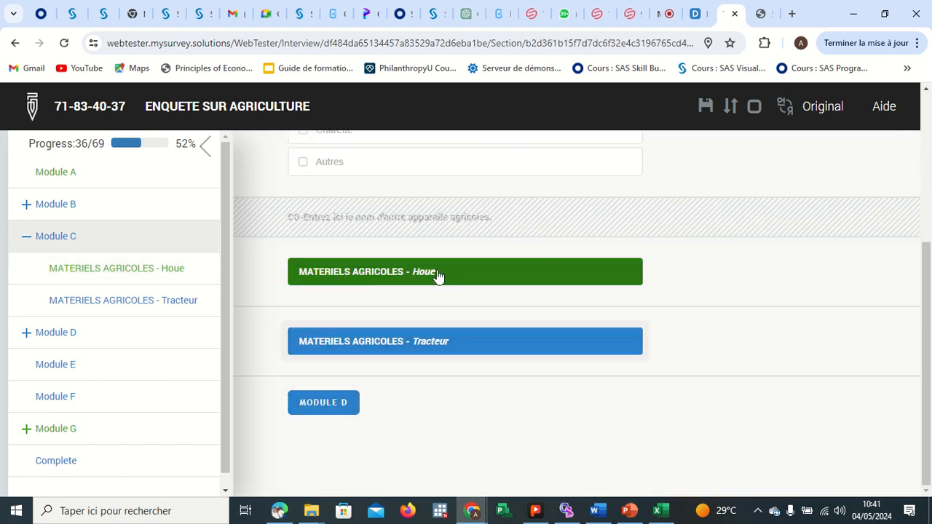
click(420, 276)
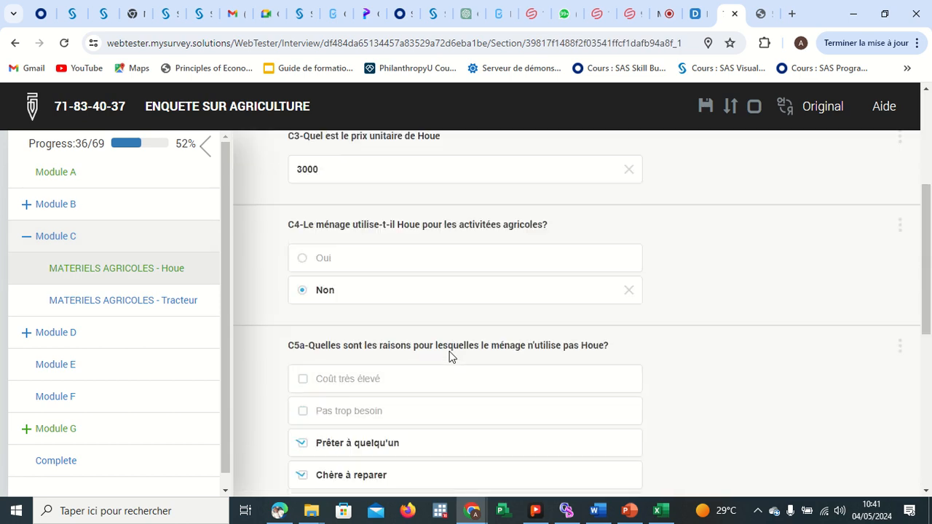
Tick Ne sais pas among the Houe C5a reasons and return to Module C.
scroll(449, 357, down, 5)
scroll(447, 359, up, 1)
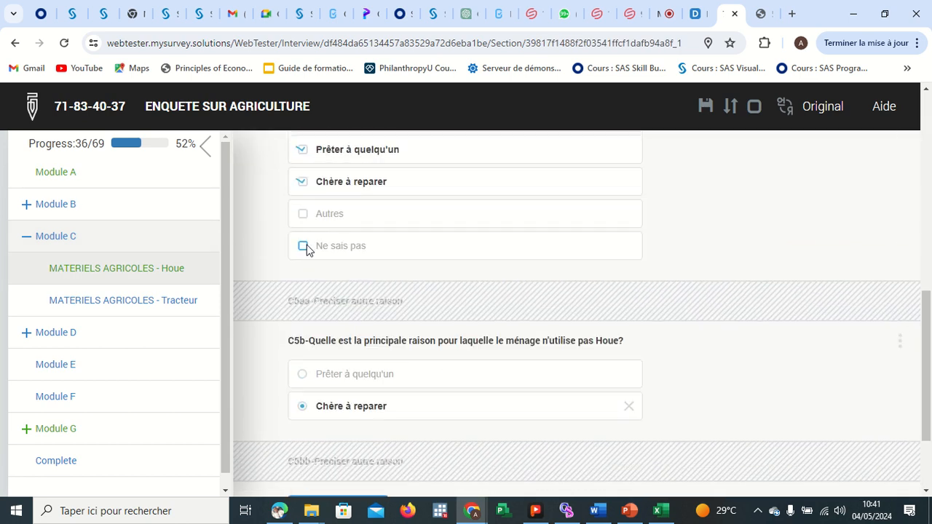
click(302, 245)
scroll(395, 318, down, 2)
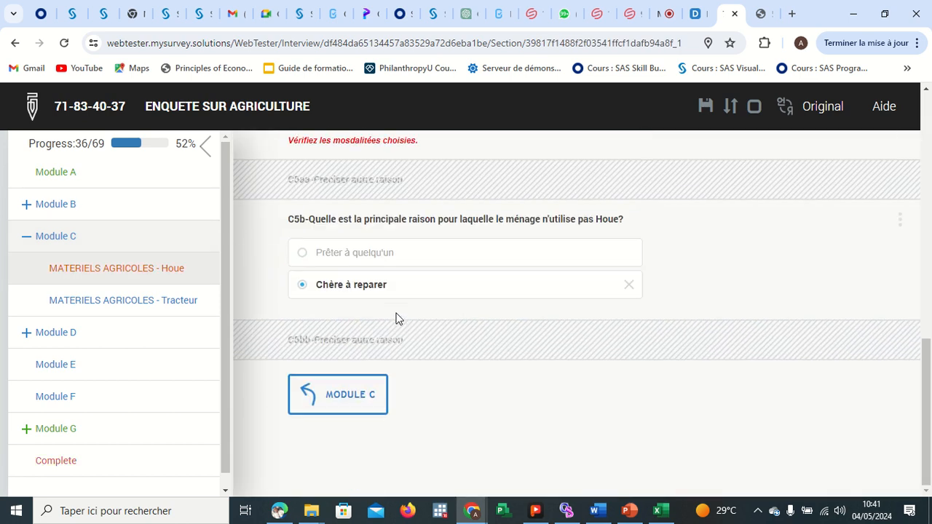
click(367, 393)
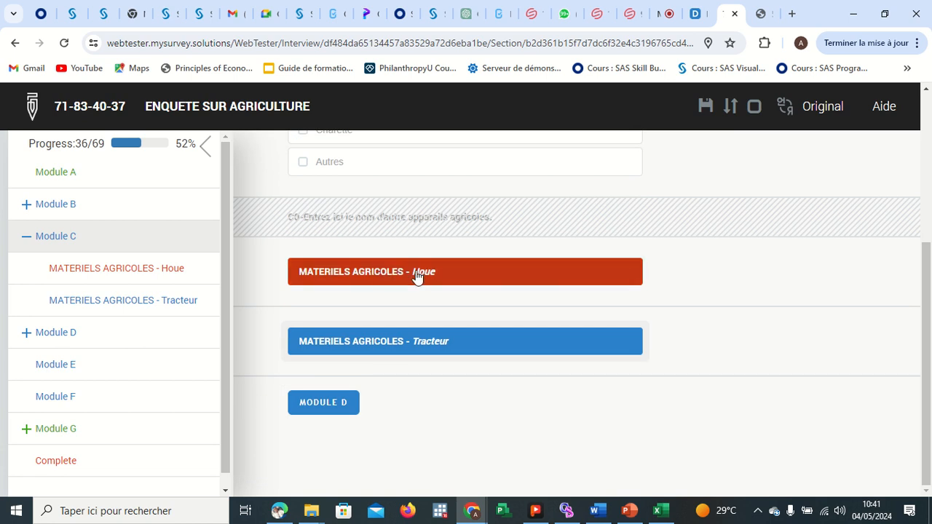
Reopen the Houe roster to review its C5a and C5b answers, then go back to Module C.
click(416, 277)
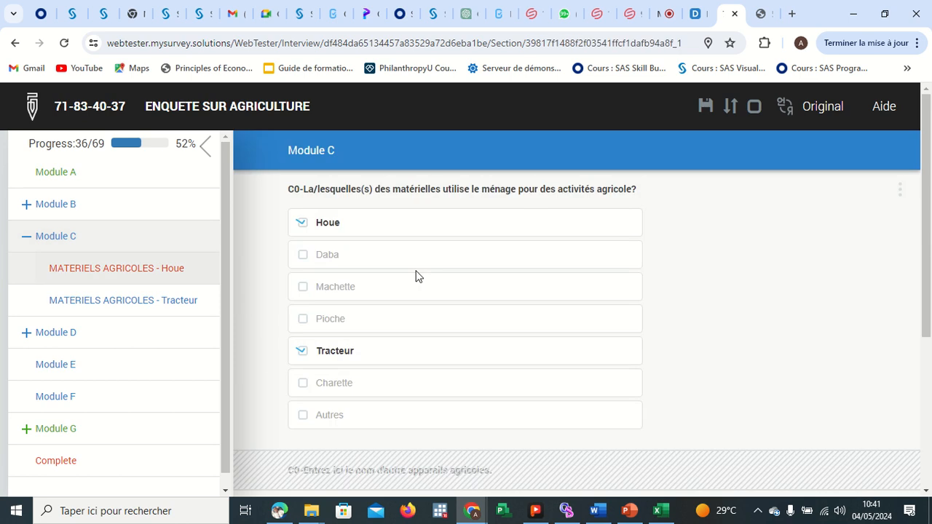
scroll(483, 321, down, 4)
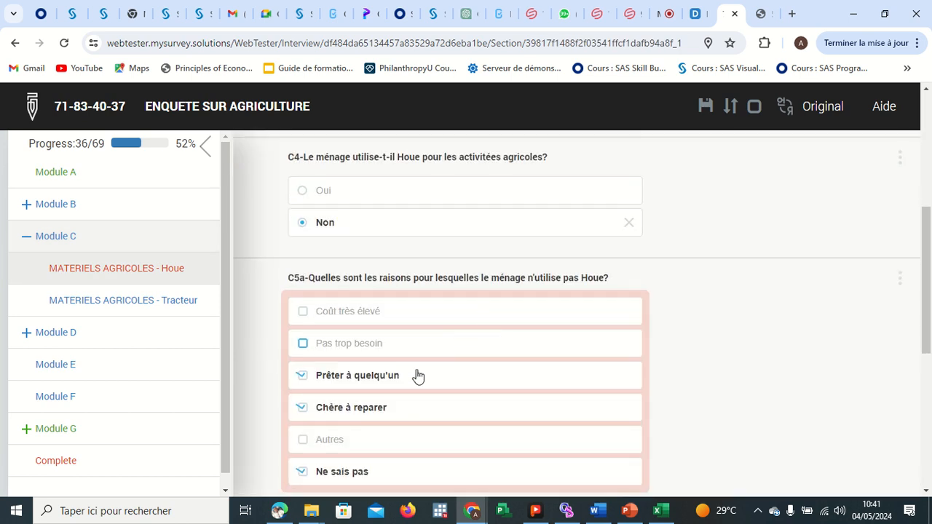
scroll(415, 376, down, 3)
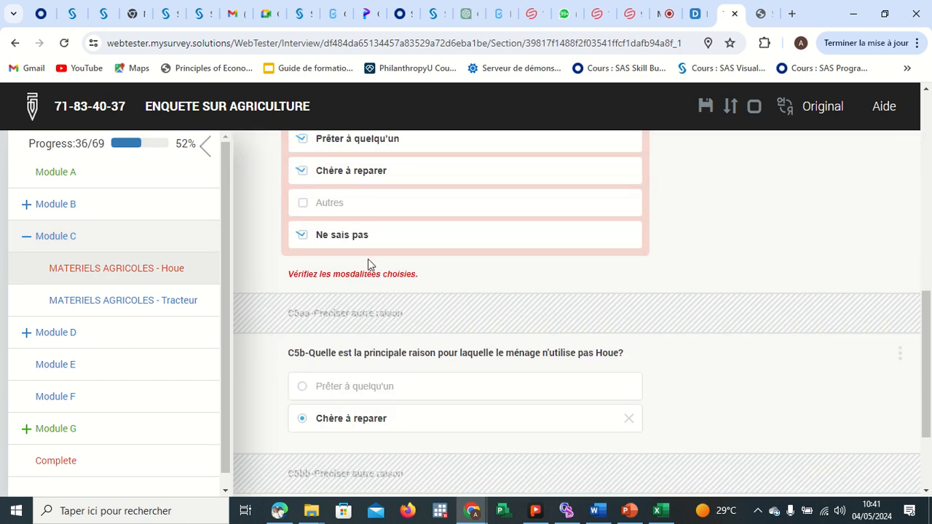
scroll(431, 339, down, 2)
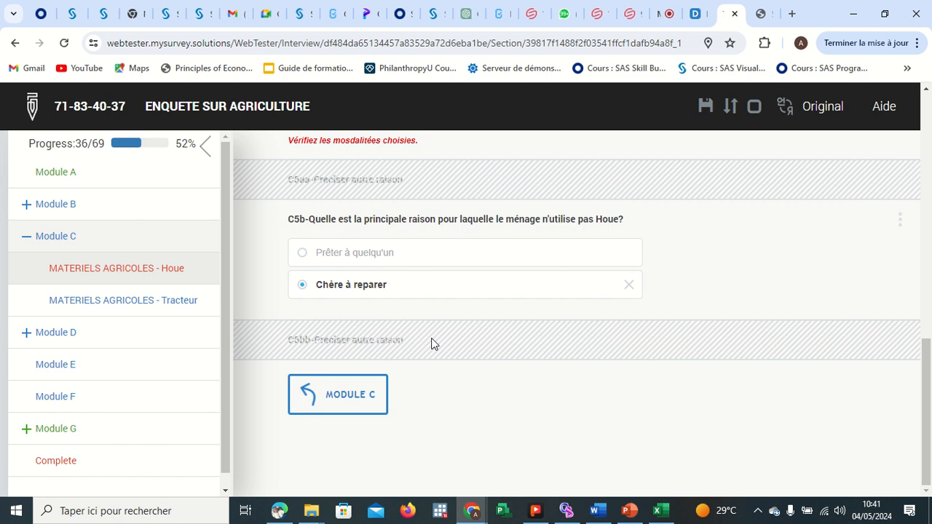
click(359, 399)
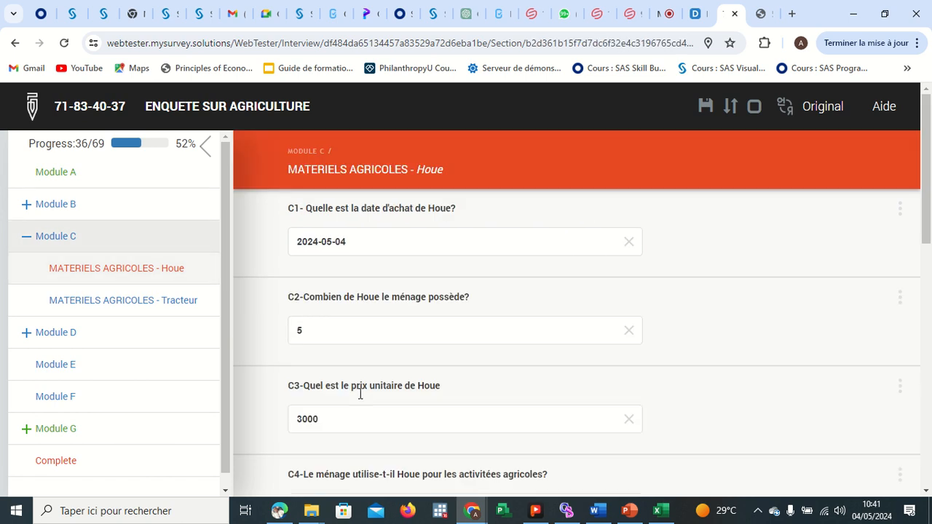
Open the Tracteur equipment roster and set its C1 purchase date to 2024-05-02.
click(398, 340)
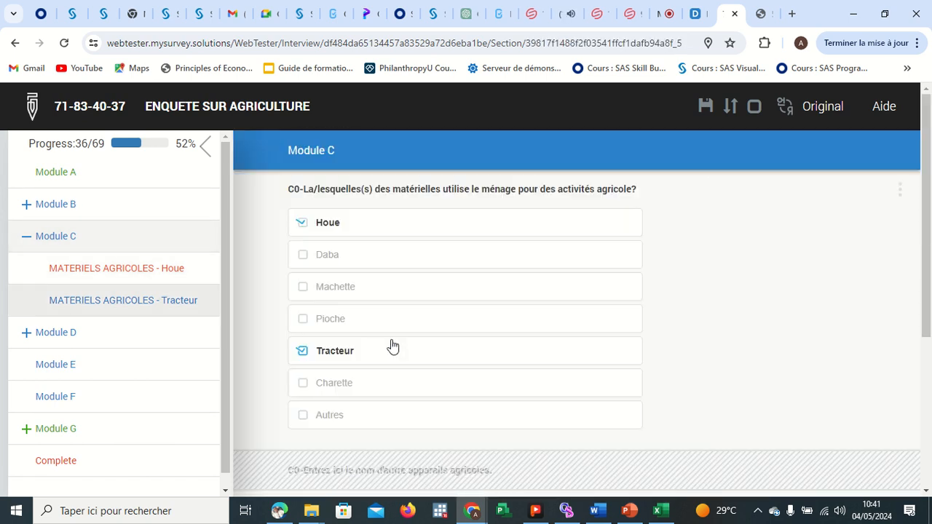
click(356, 252)
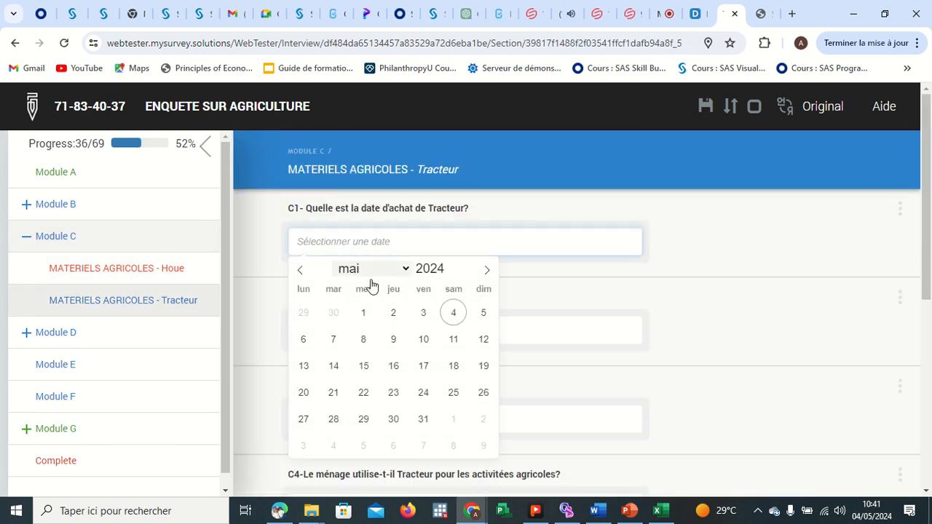
click(403, 316)
Enter 6 as the number of Tracteurs owned and 7000 as the unit price.
click(385, 324)
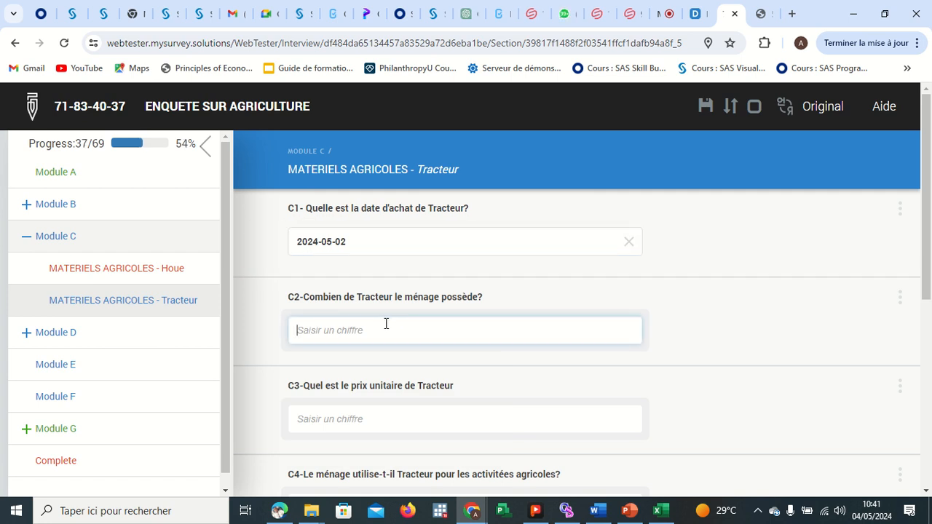
text(6)
click(371, 416)
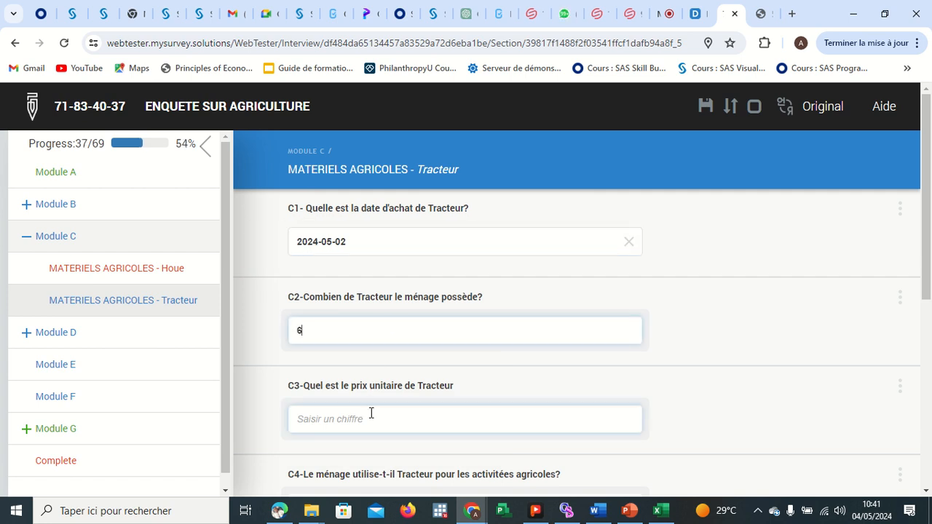
text(7000)
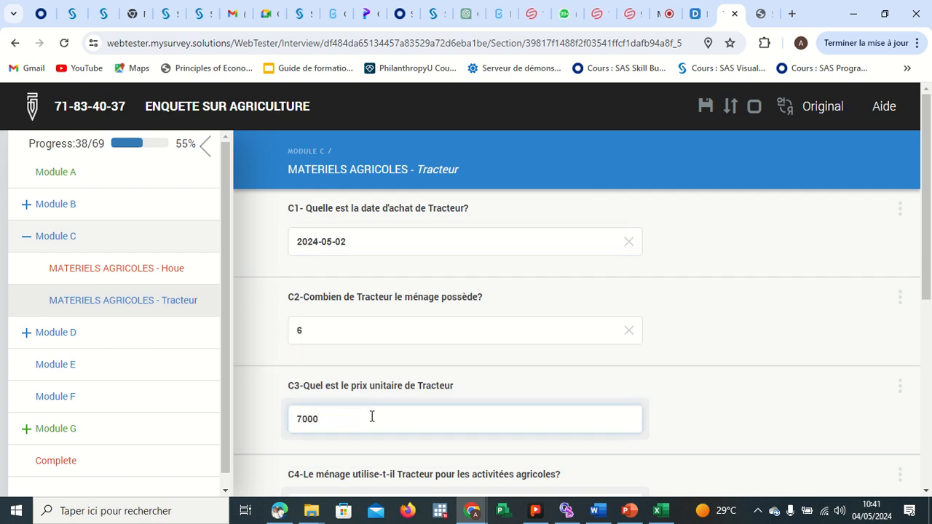
key(Return)
Answer Oui to whether the household uses the Tracteur for agricultural activities.
scroll(372, 417, down, 2)
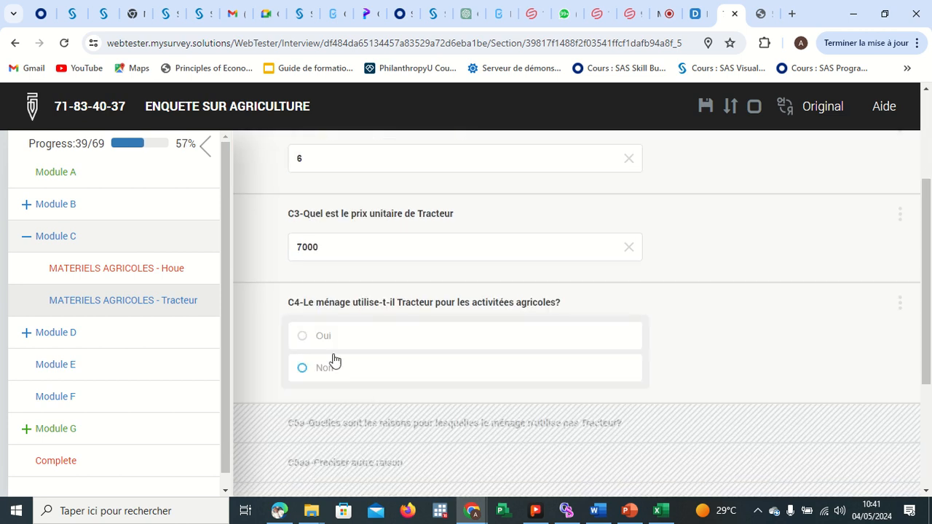
click(333, 344)
scroll(428, 361, down, 2)
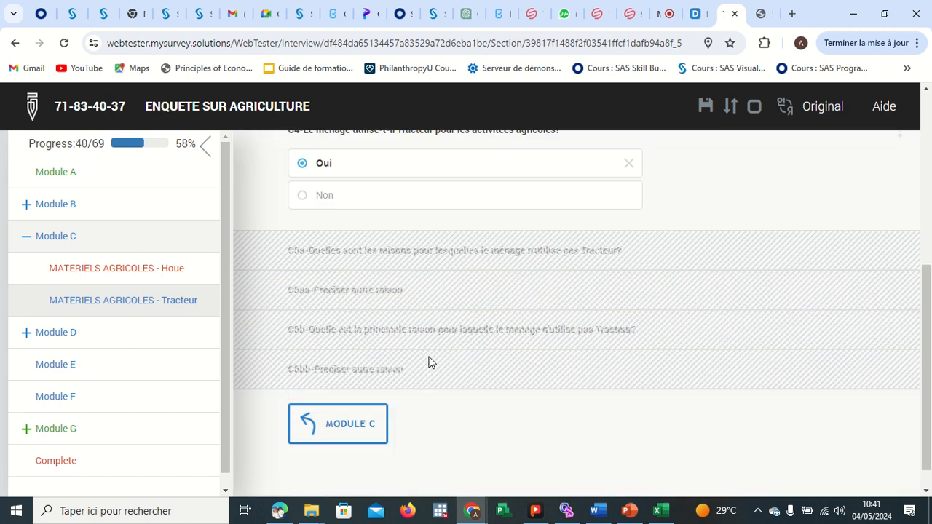
Return to Module C and continue on to Module D.
click(371, 418)
scroll(366, 393, down, 3)
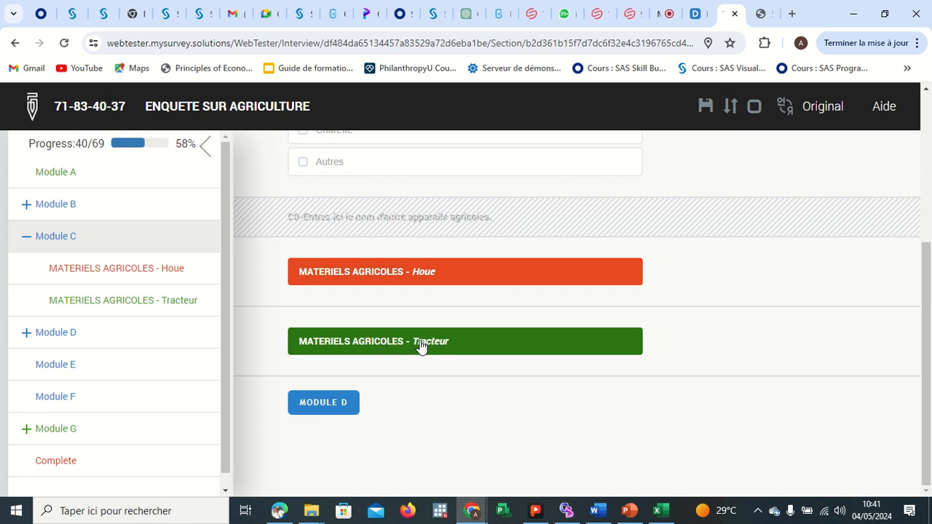
click(335, 402)
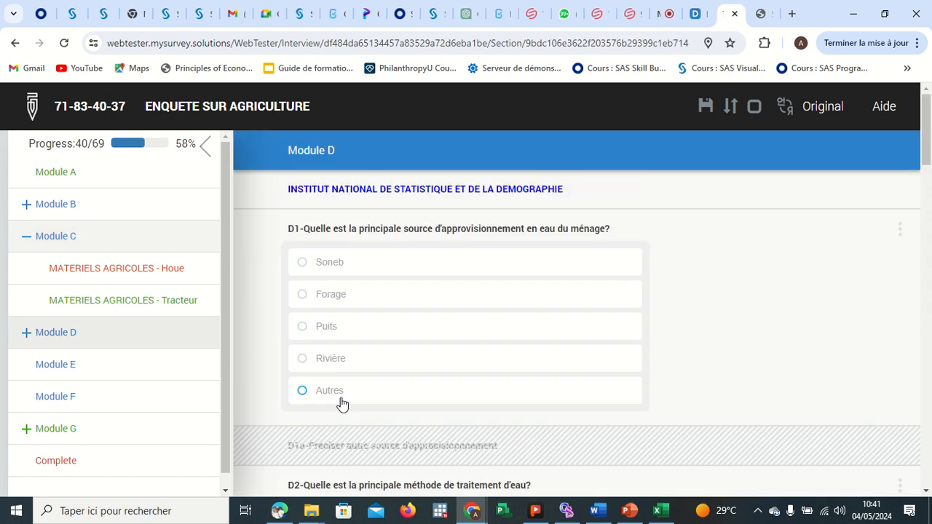
Choose Soneb as the household's main water supply source in D1.
scroll(432, 367, down, 2)
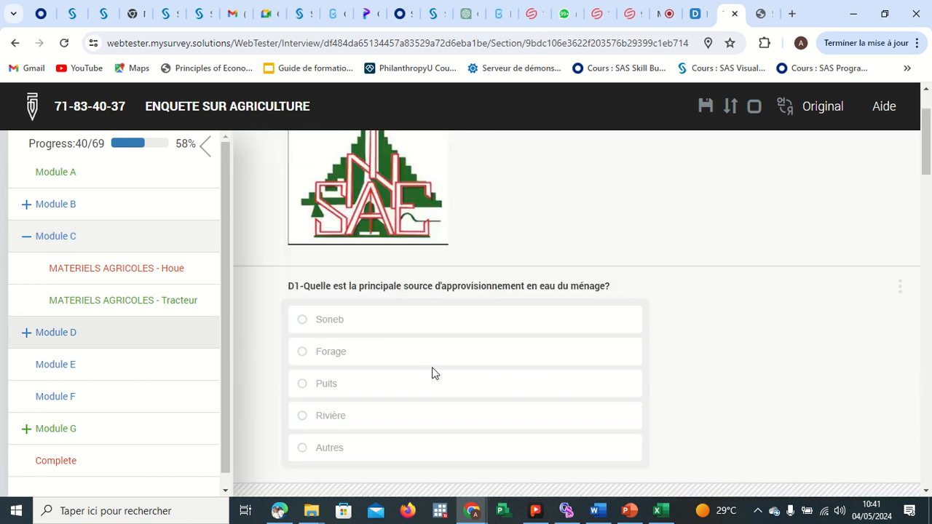
scroll(432, 367, up, 2)
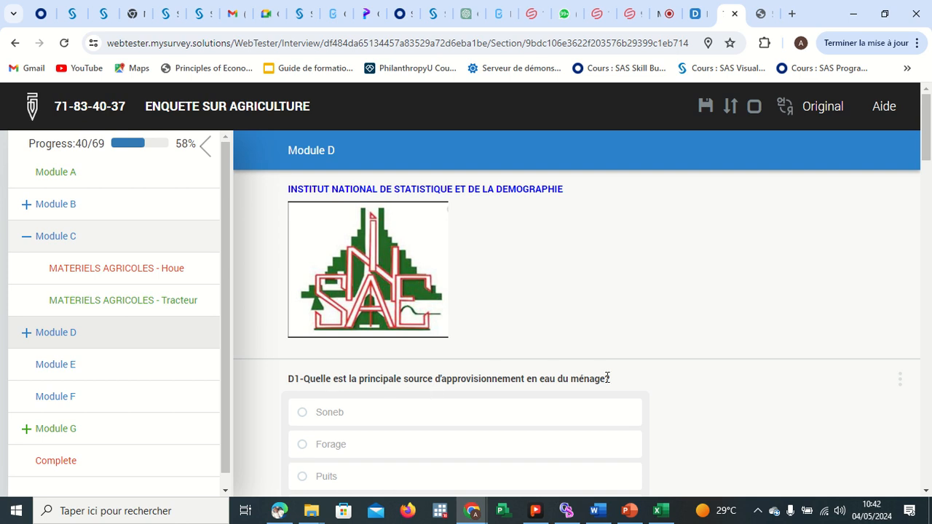
scroll(607, 376, down, 2)
click(364, 258)
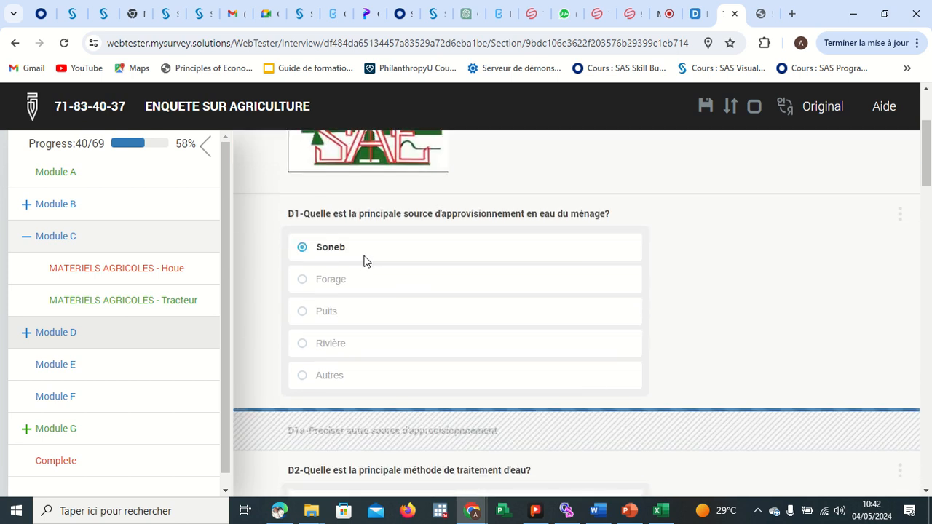
Choose Chauffage as the water treatment method and Sanitaire as the toilet type.
scroll(520, 311, down, 3)
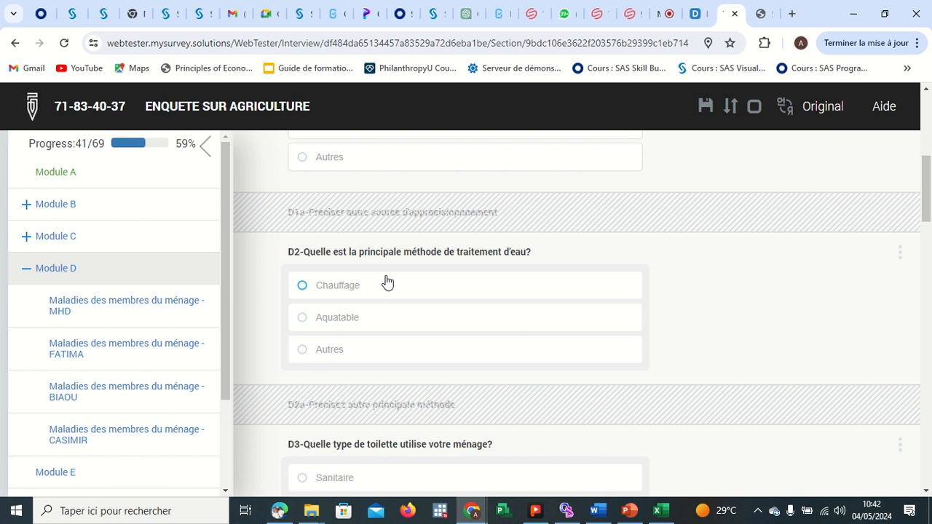
click(340, 286)
scroll(427, 331, down, 3)
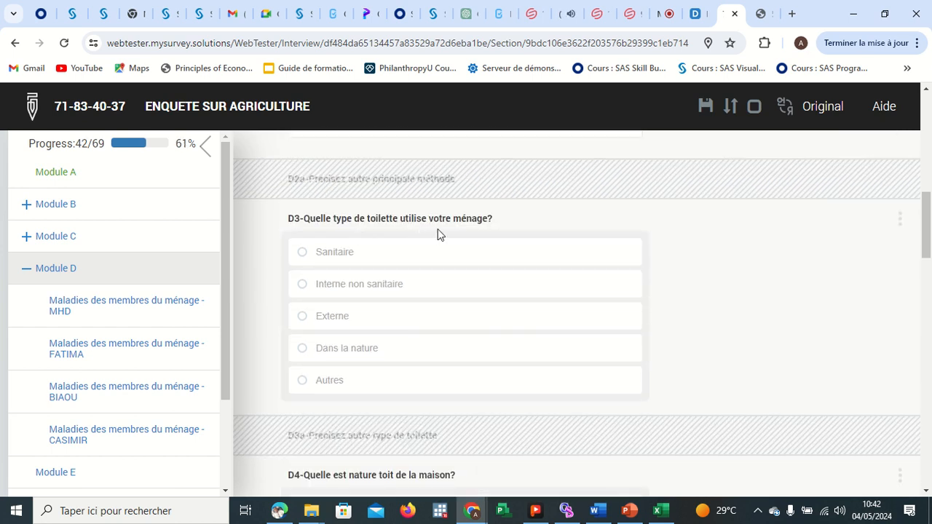
click(343, 254)
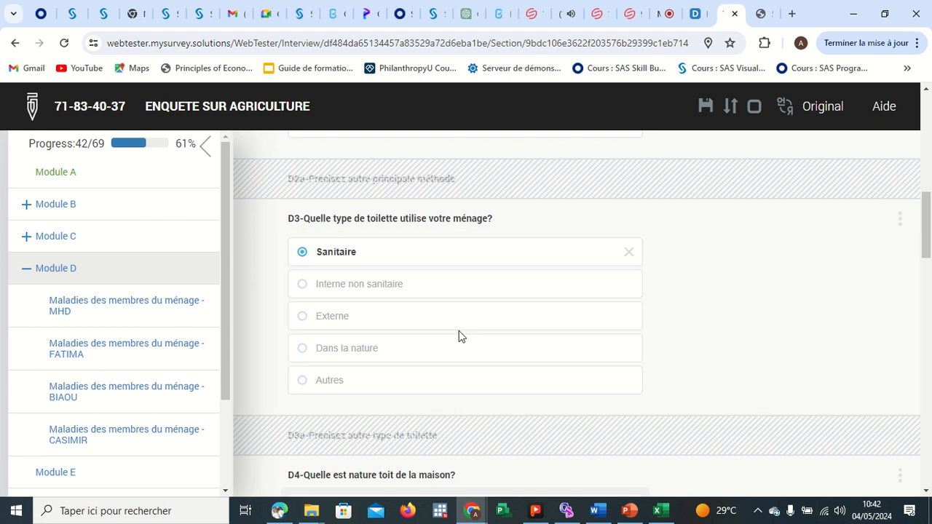
Choose Tûle as the roof material and Carreaux as the wall material.
scroll(459, 335, down, 3)
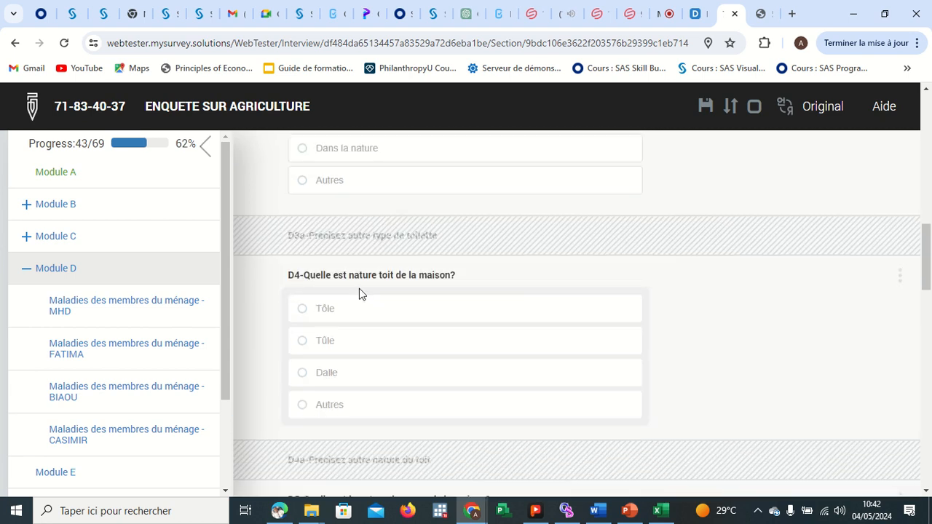
click(339, 341)
scroll(436, 315, down, 3)
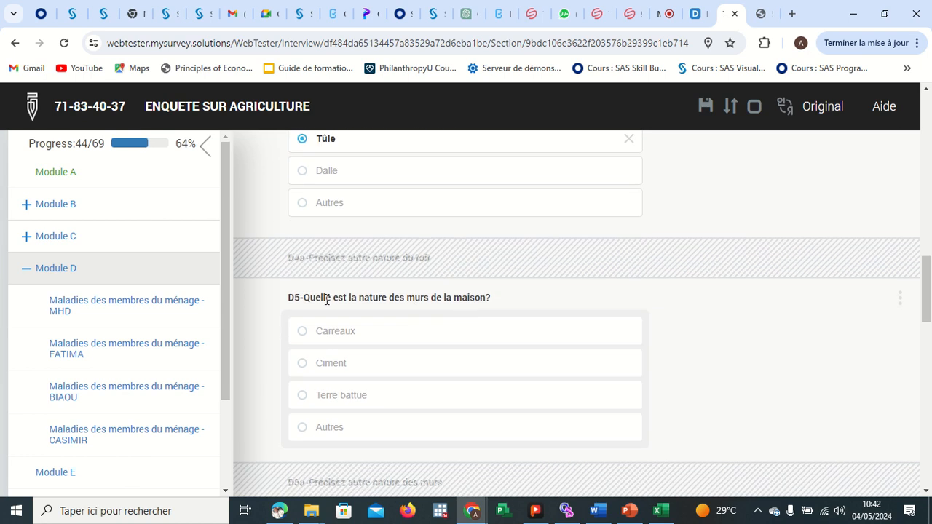
click(339, 337)
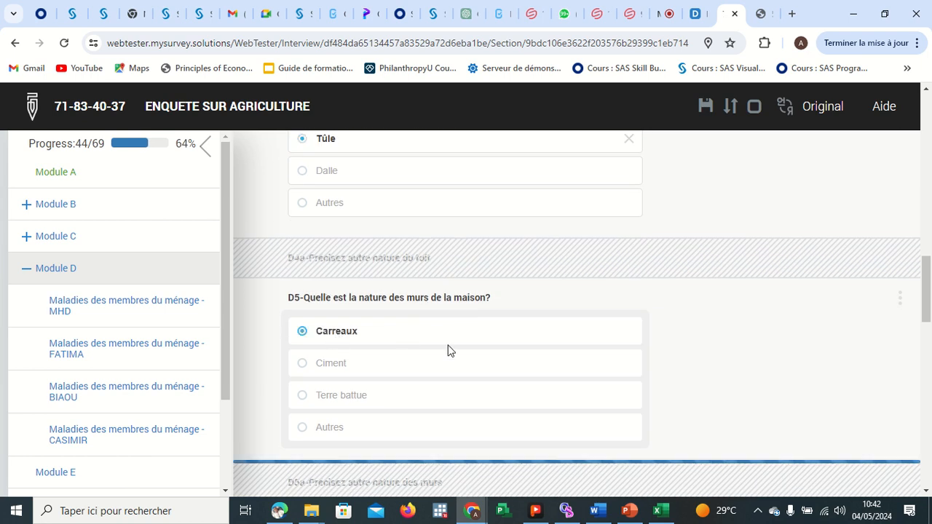
Answer the D6 main energy source question, selecting SBEE.
scroll(449, 349, down, 1)
scroll(448, 350, down, 3)
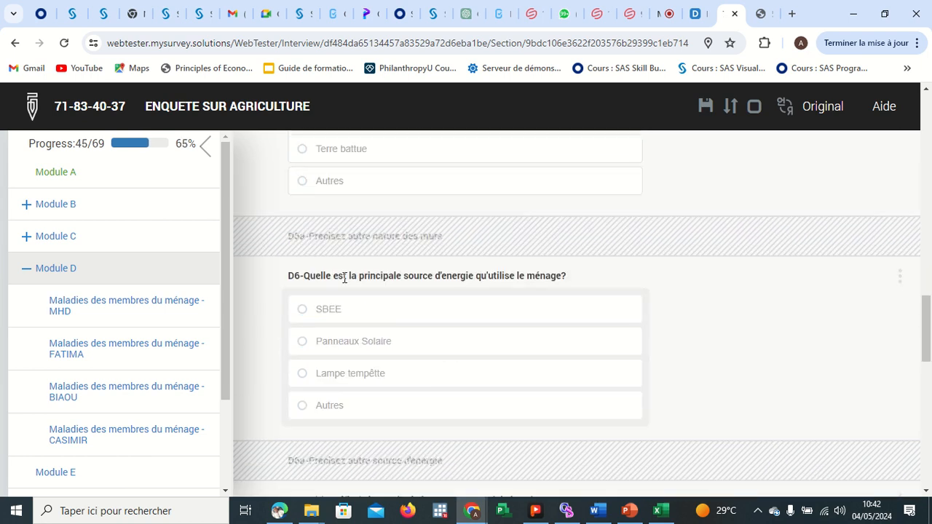
click(323, 311)
scroll(437, 320, down, 1)
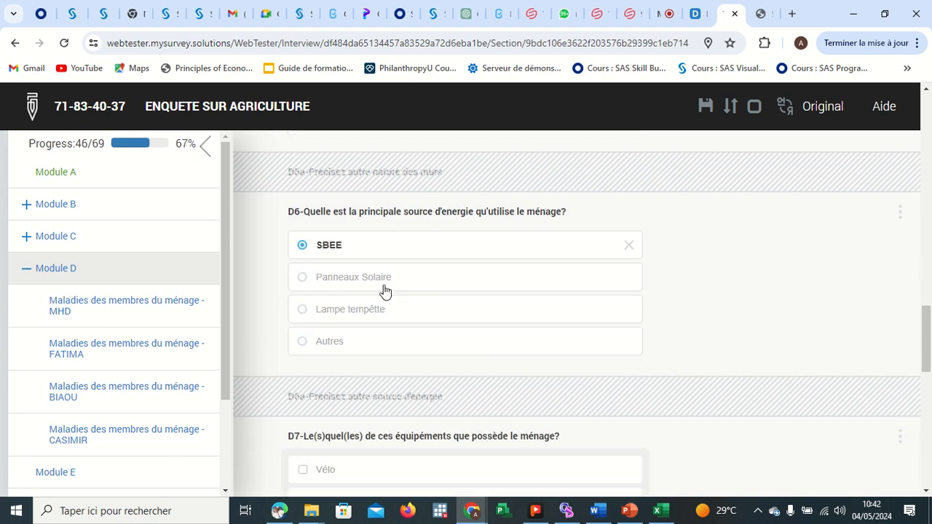
click(383, 288)
Tick Voiture and Tricucle as equipment owned by the household in D7.
scroll(490, 327, down, 4)
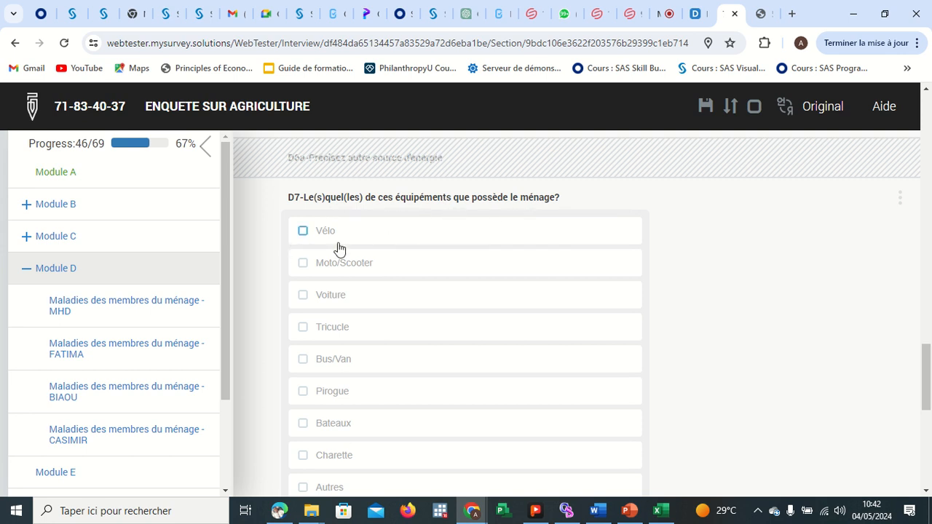
click(334, 298)
click(345, 334)
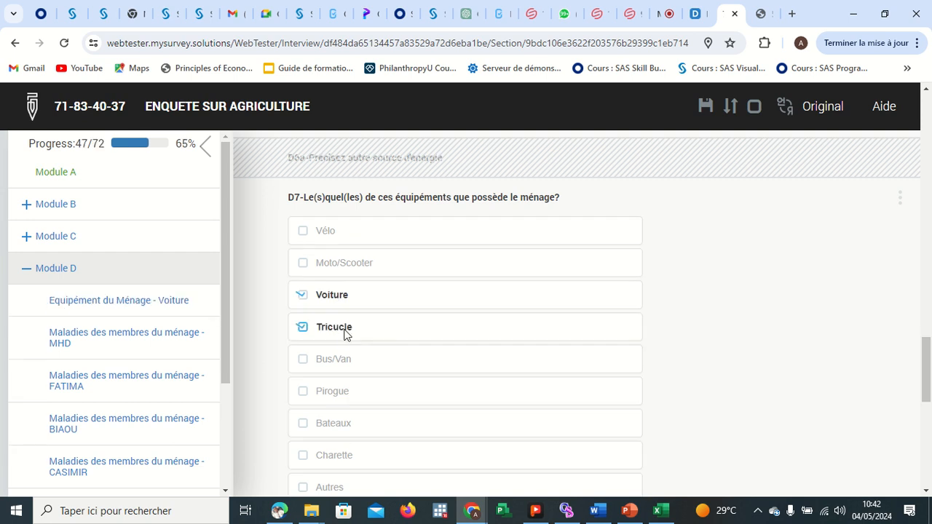
Open the Voiture equipment roster and enter 4 as the total number of cars owned.
scroll(346, 320, down, 3)
scroll(346, 320, down, 3)
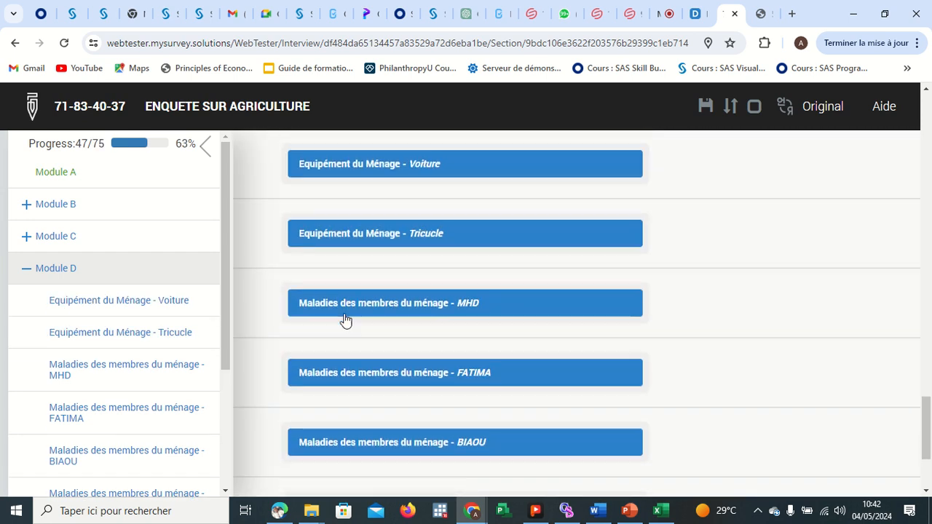
scroll(351, 313, up, 1)
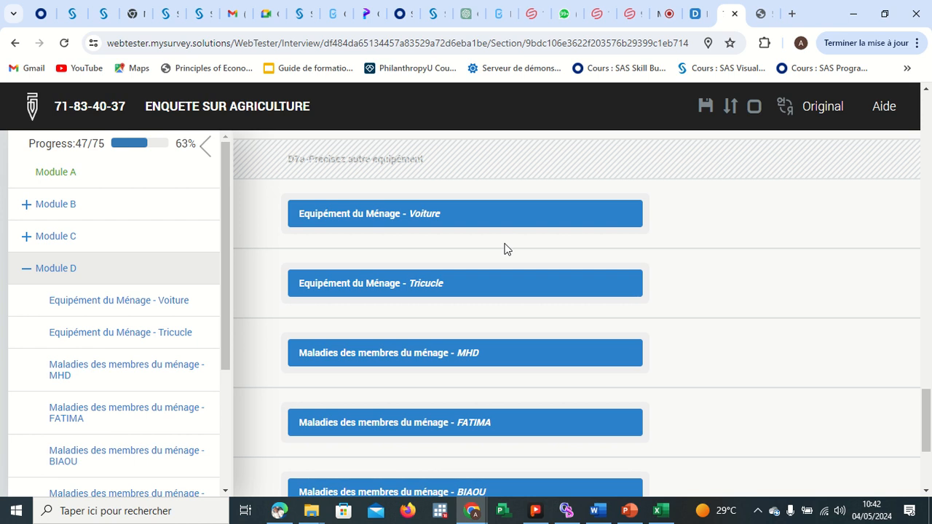
click(432, 214)
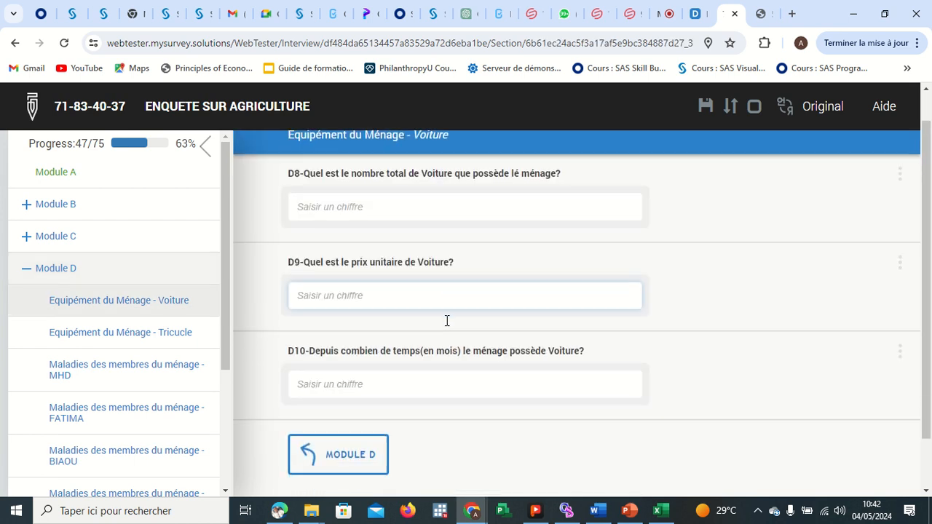
click(366, 242)
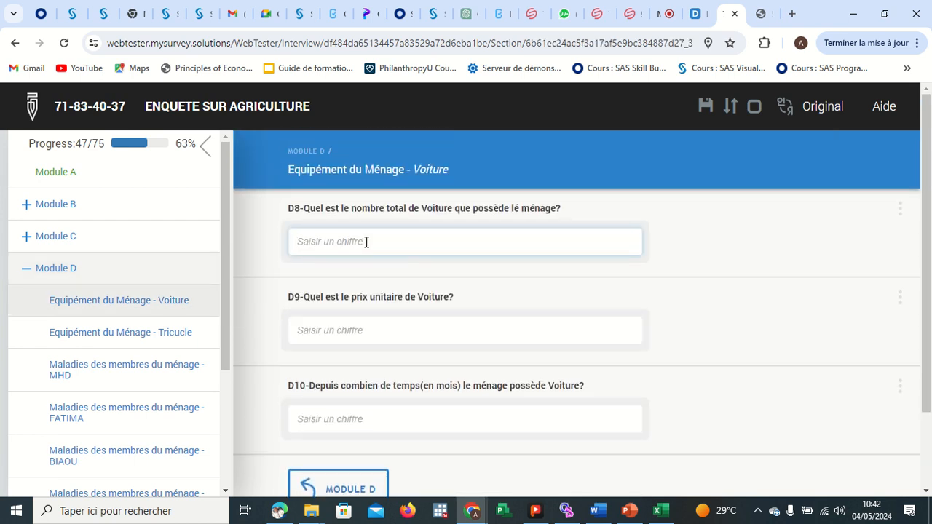
text(4)
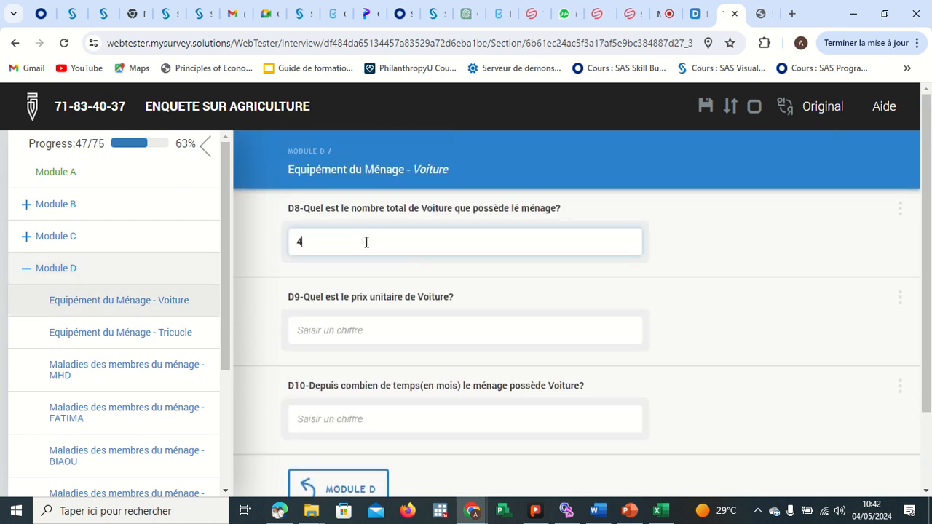
In the Voiture roster, enter 5000000 as the unit price and 4 months of ownership, then return to Module D.
click(369, 325)
text(5000000)
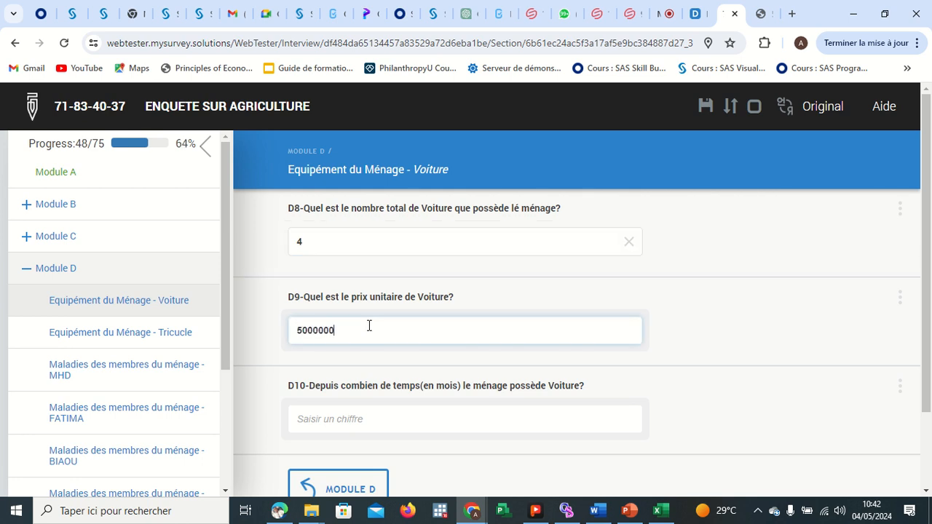
key(Return)
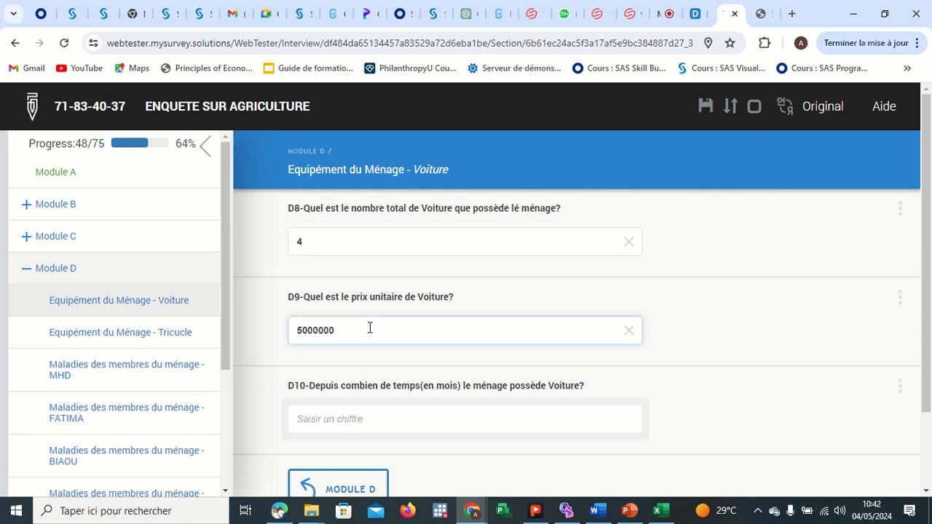
scroll(357, 436, down, 2)
click(356, 350)
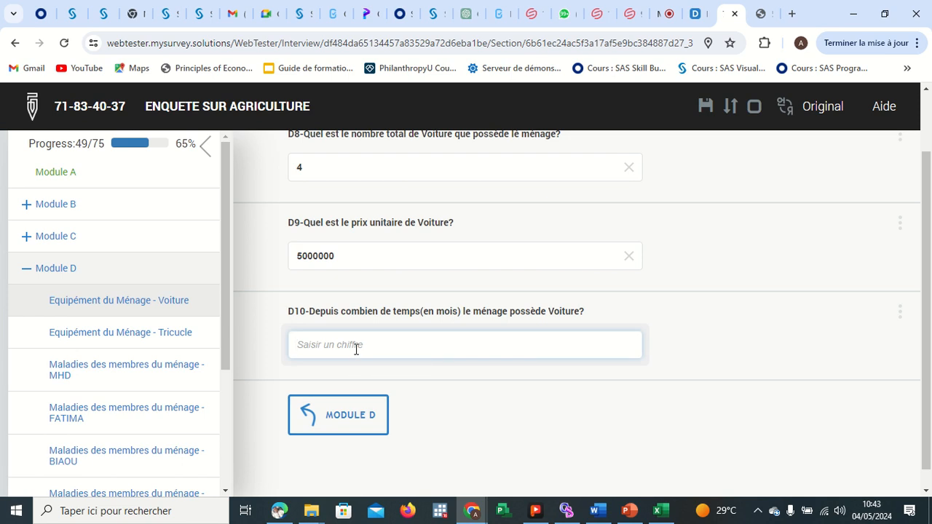
text(4)
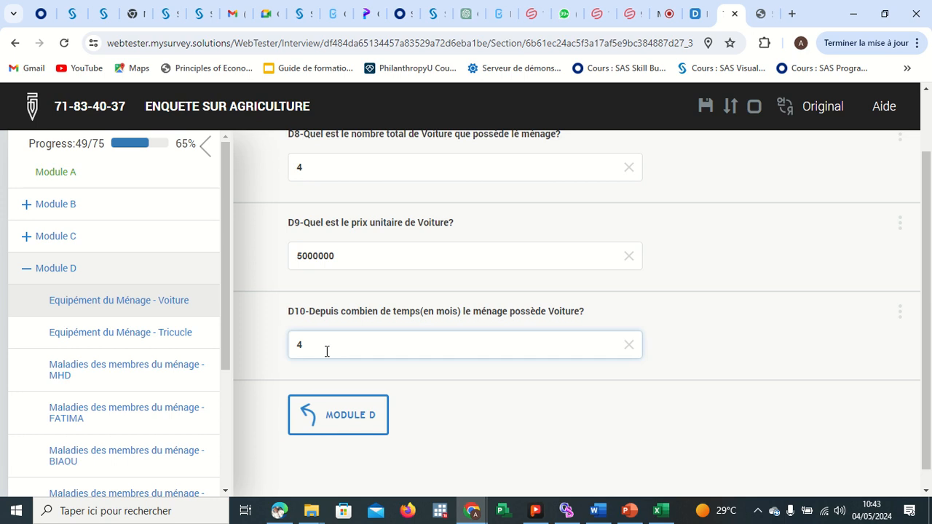
click(349, 420)
Open the Tricucle roster, enter 6 tricycles, a unit price of 666 and 5 months of ownership, then return to Module D.
scroll(364, 327, down, 15)
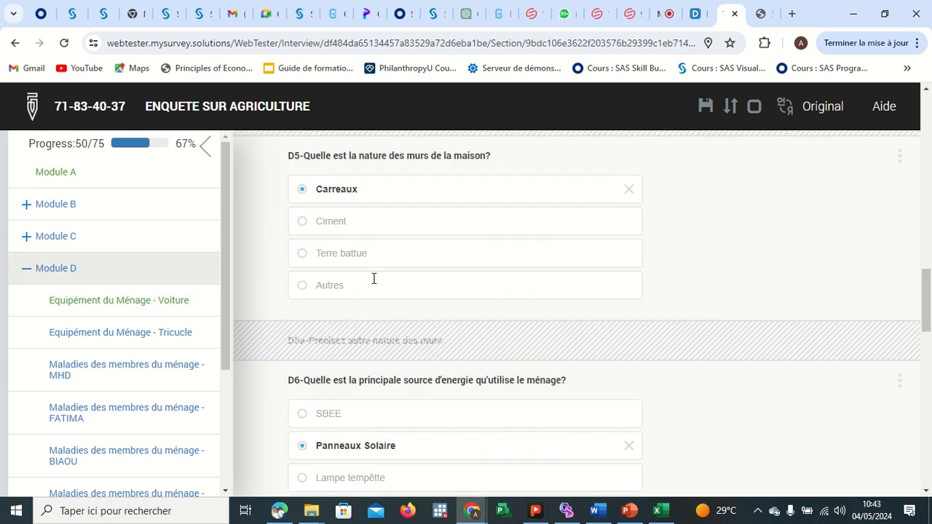
click(397, 385)
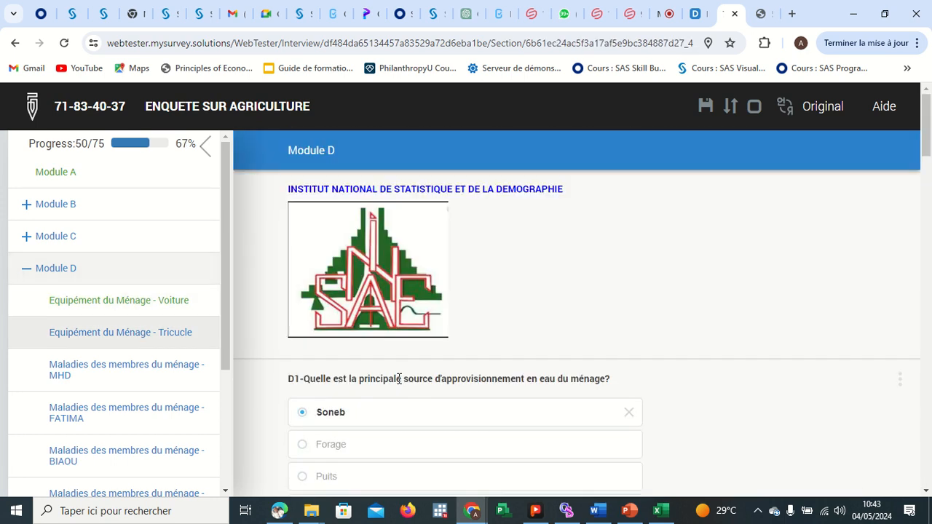
click(362, 249)
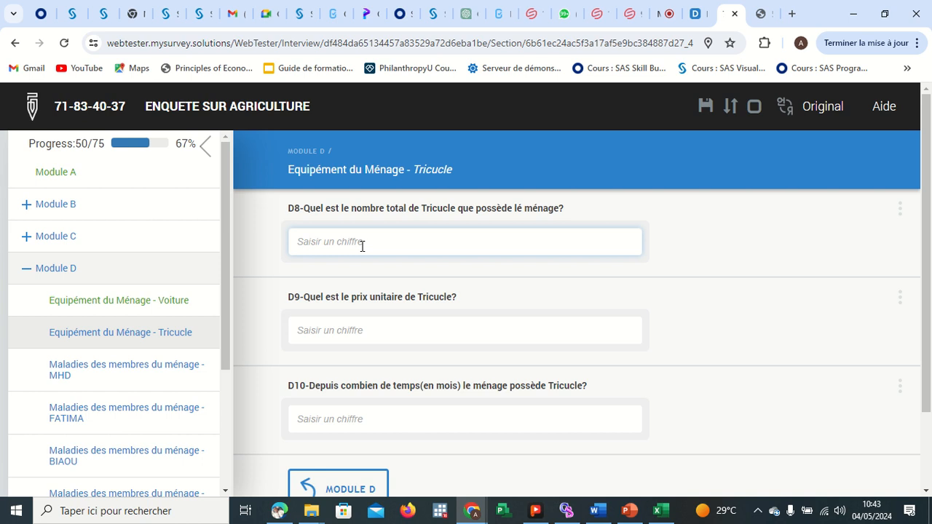
text(6)
click(358, 331)
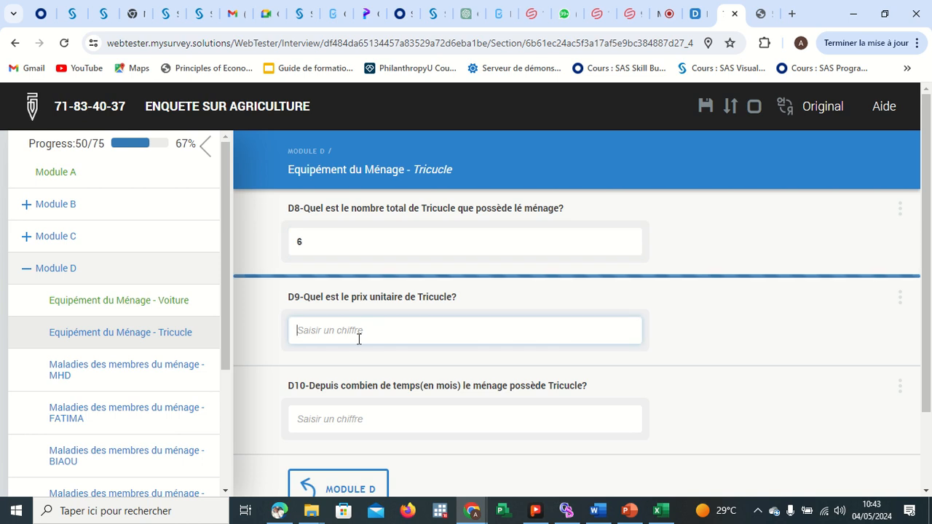
text(666)
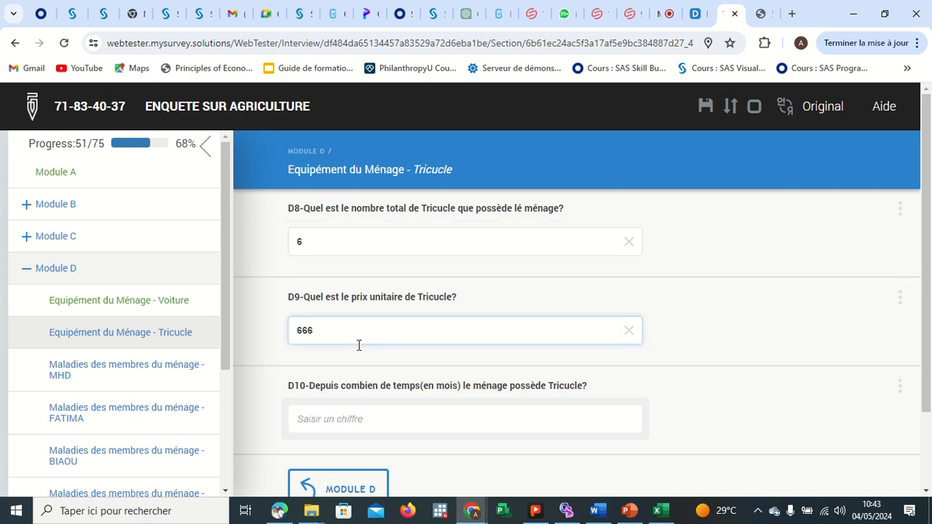
click(357, 421)
text(5)
key(Return)
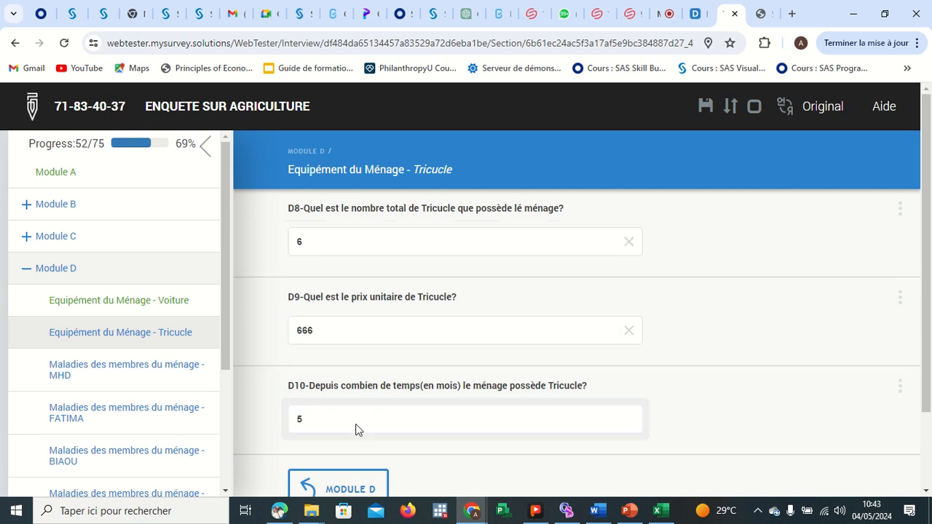
click(358, 487)
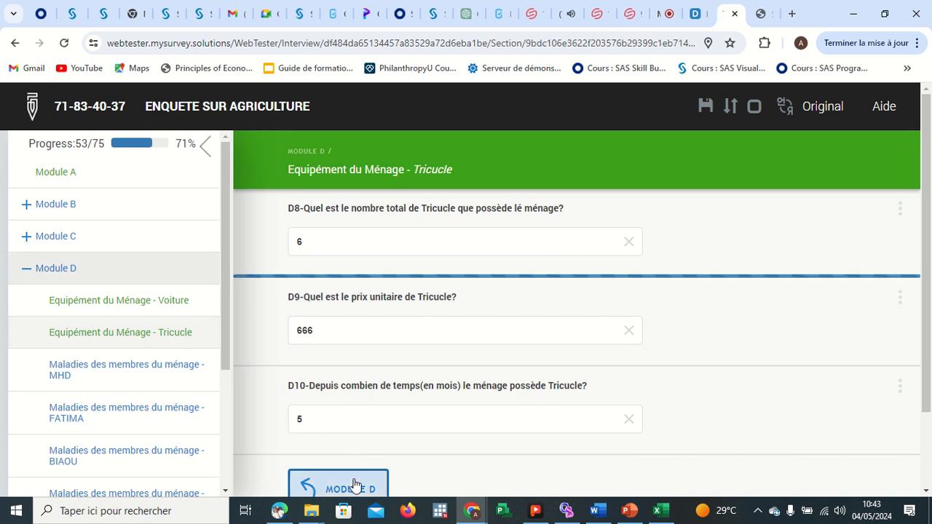
Review the Module D household disease rosters and the MHD disease question.
scroll(400, 319, down, 10)
scroll(412, 316, down, 2)
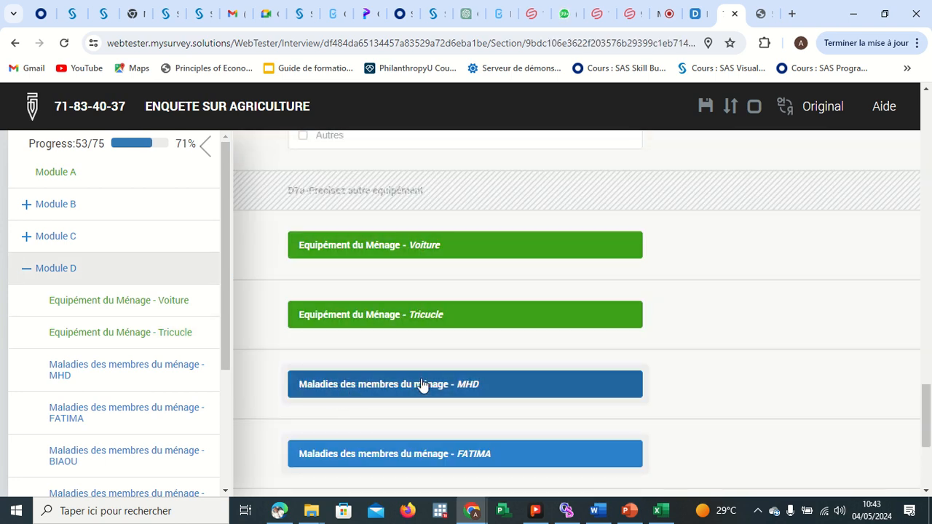
click(445, 384)
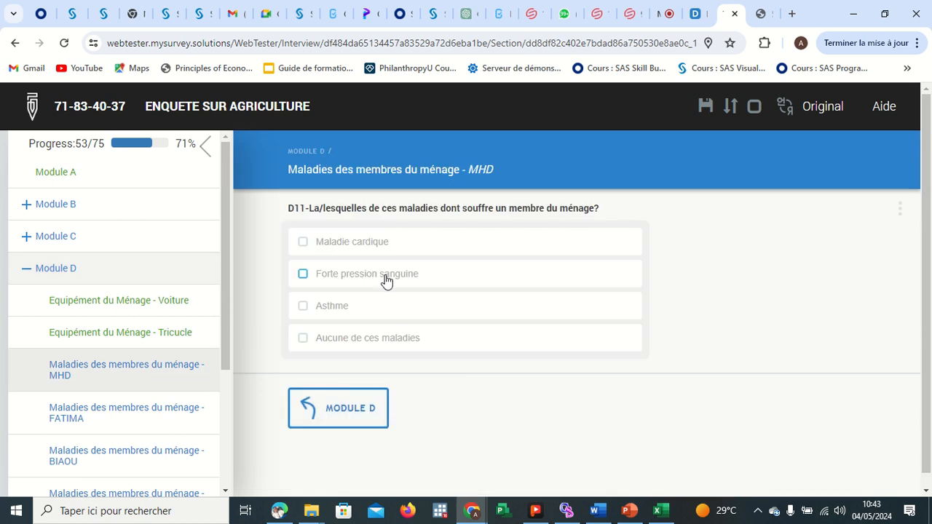
click(345, 412)
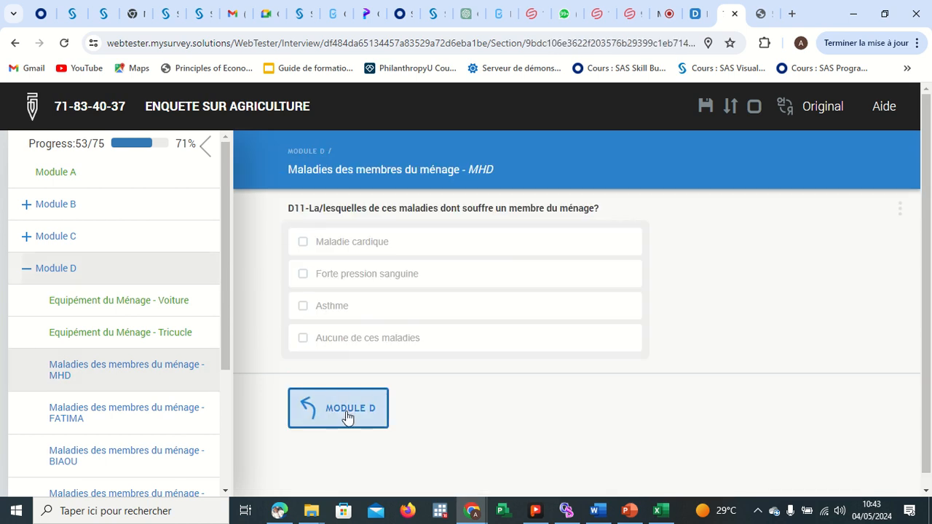
scroll(389, 293, up, 5)
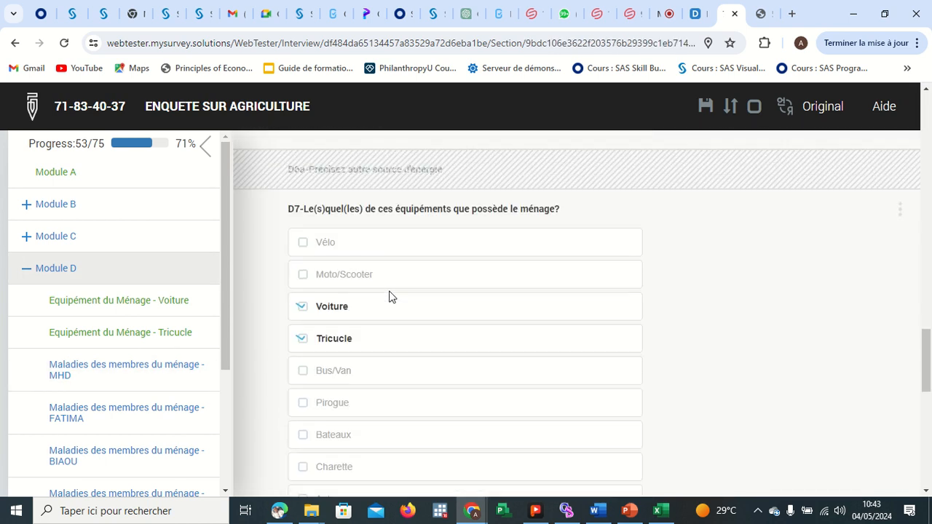
scroll(389, 293, down, 8)
scroll(389, 293, up, 2)
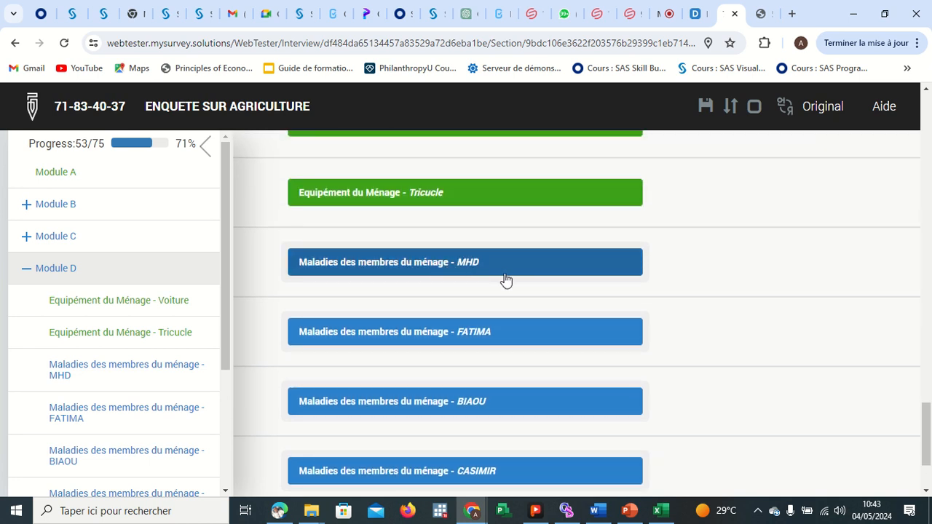
scroll(437, 174, up, 2)
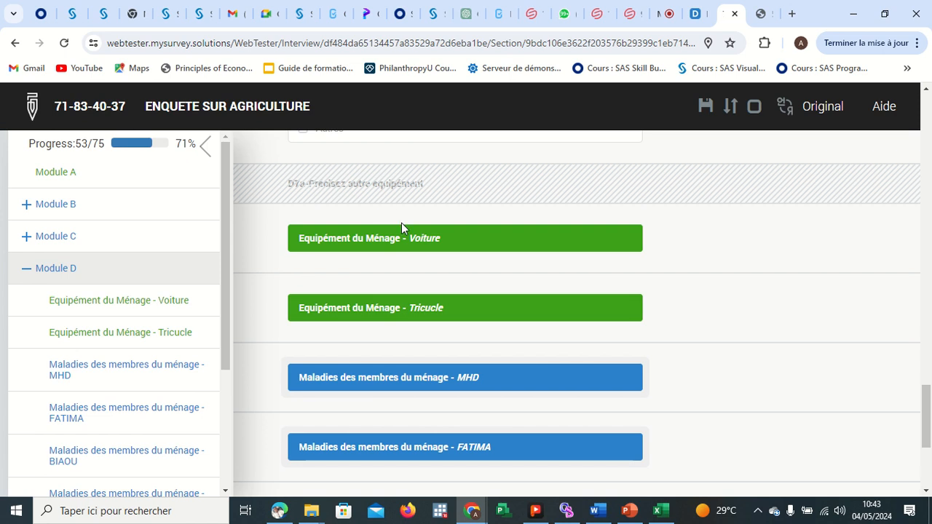
scroll(478, 385, down, 1)
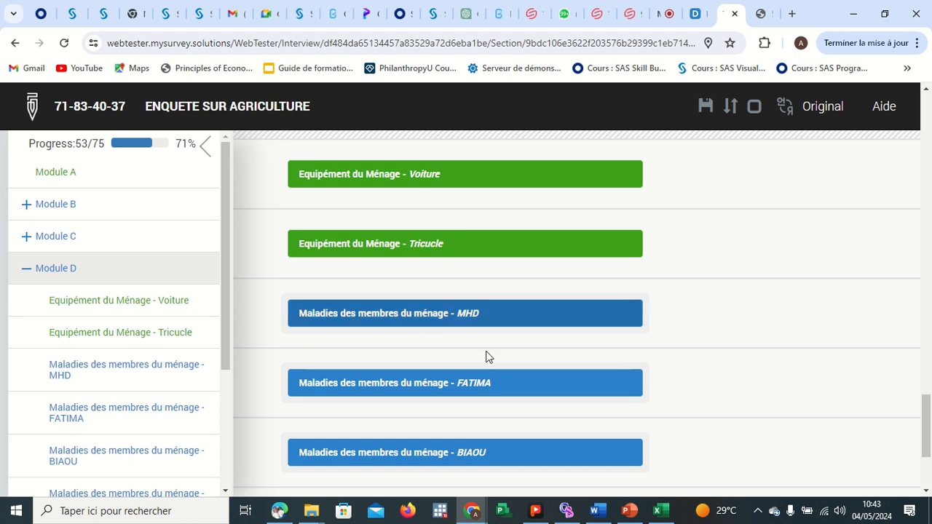
scroll(488, 360, down, 2)
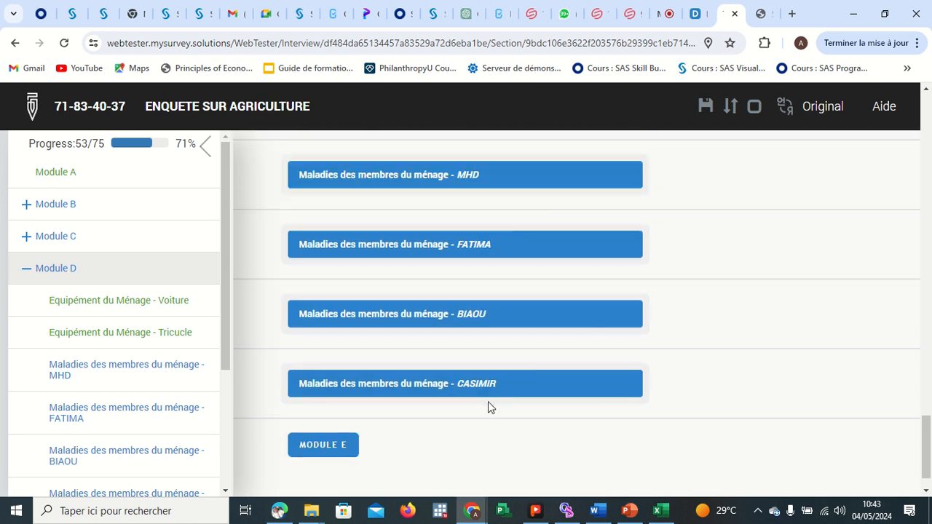
scroll(506, 222, up, 1)
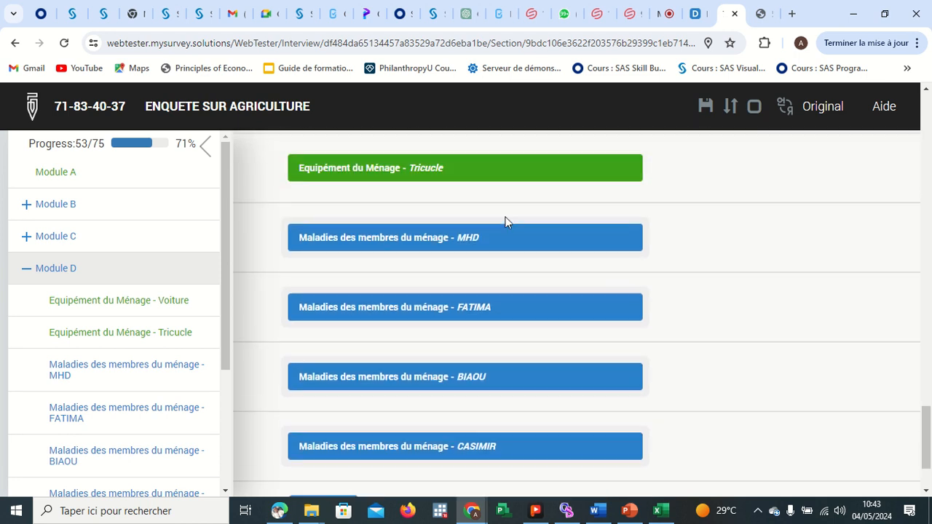
Open the MHD diseases roster and answer D11 with Aucune de ces maladies, testing it alongside Maladie cardique first.
click(447, 240)
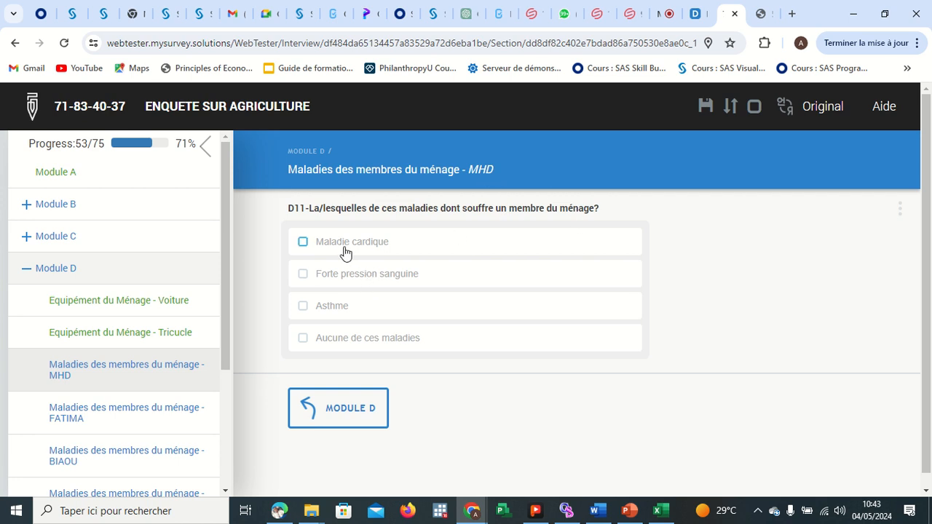
click(305, 242)
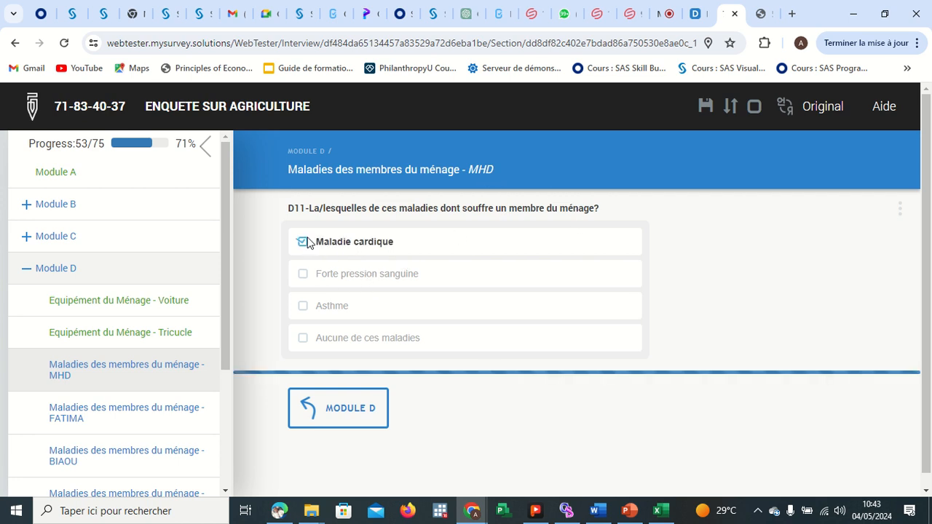
click(303, 339)
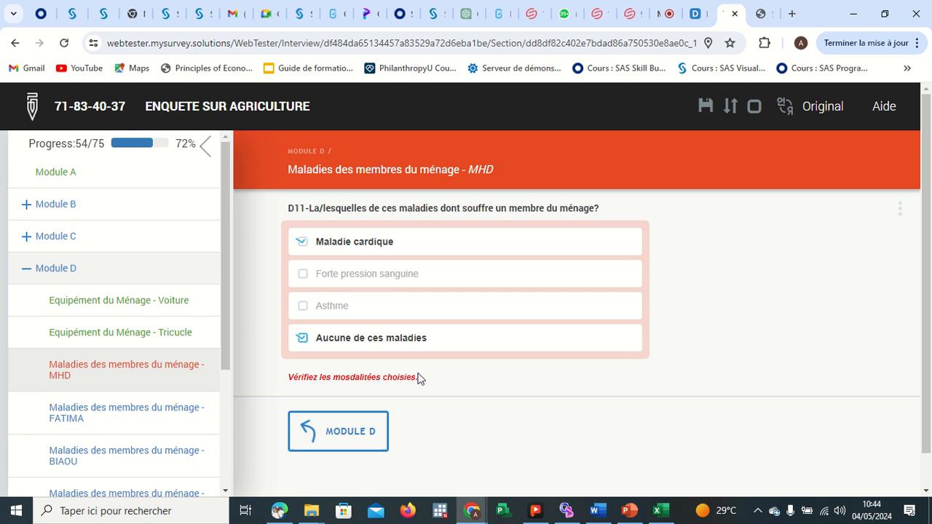
click(303, 339)
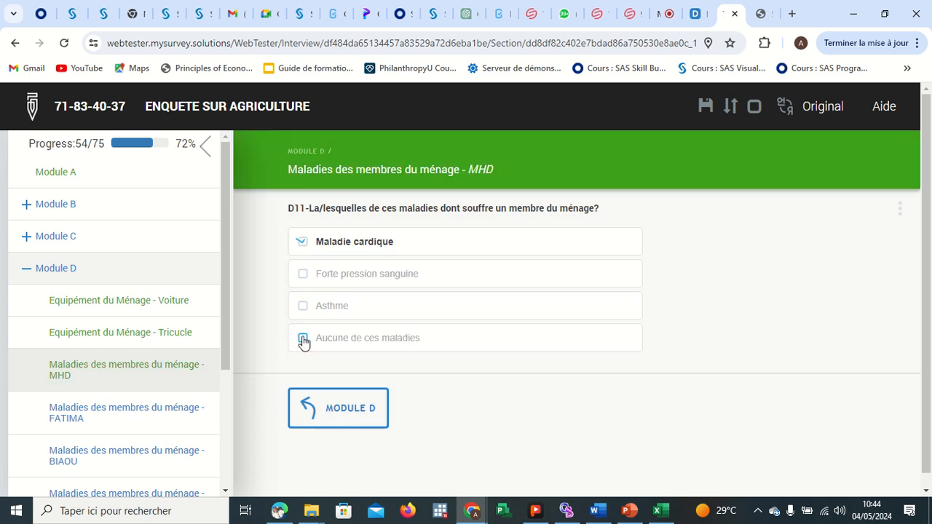
click(303, 339)
click(302, 242)
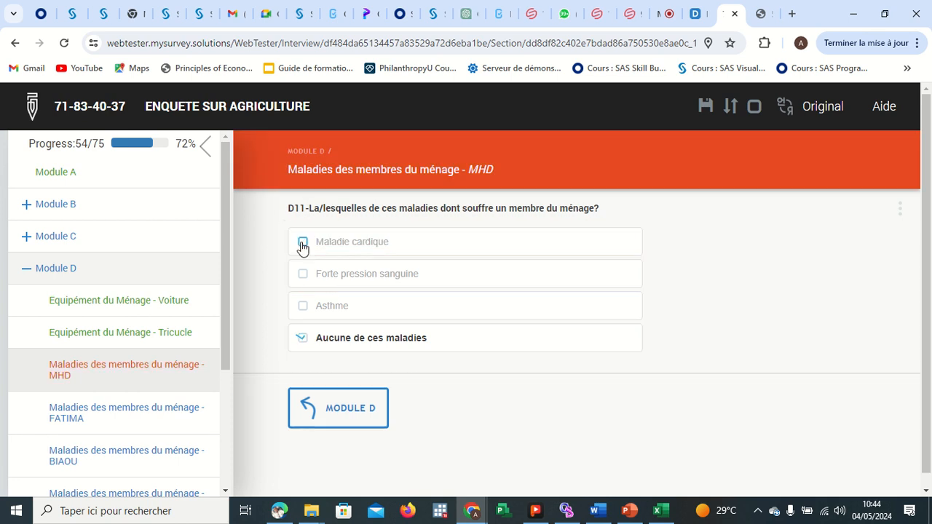
click(347, 427)
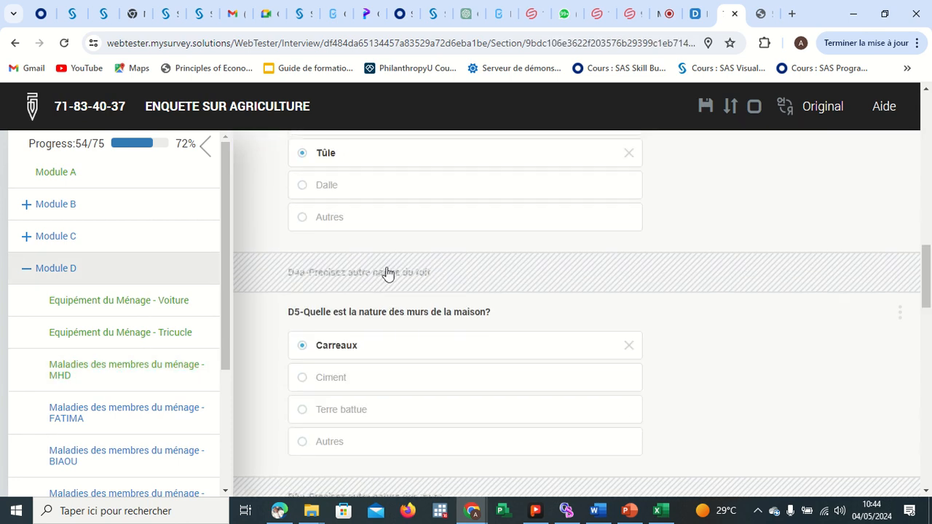
In the FATIMA diseases roster, tick both Asthme and Aucune de ces maladies for D11, then return to Module D.
click(397, 380)
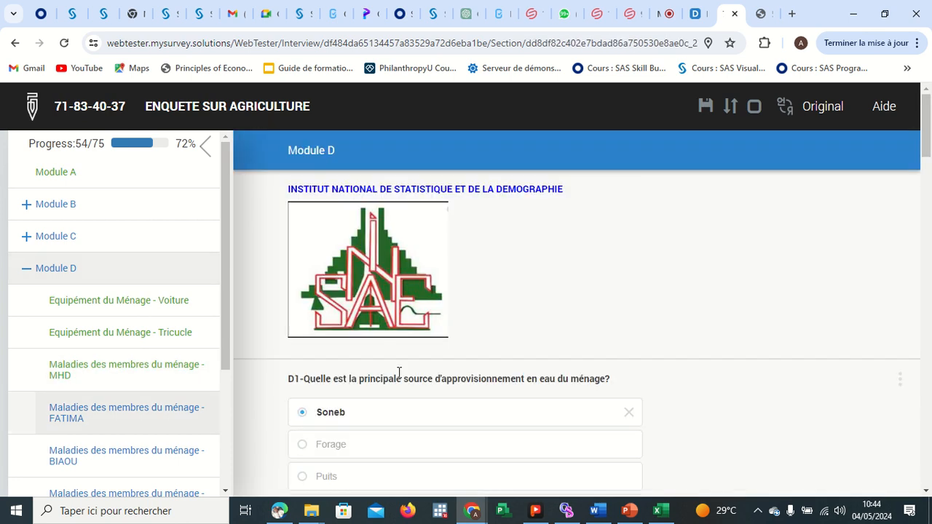
click(317, 307)
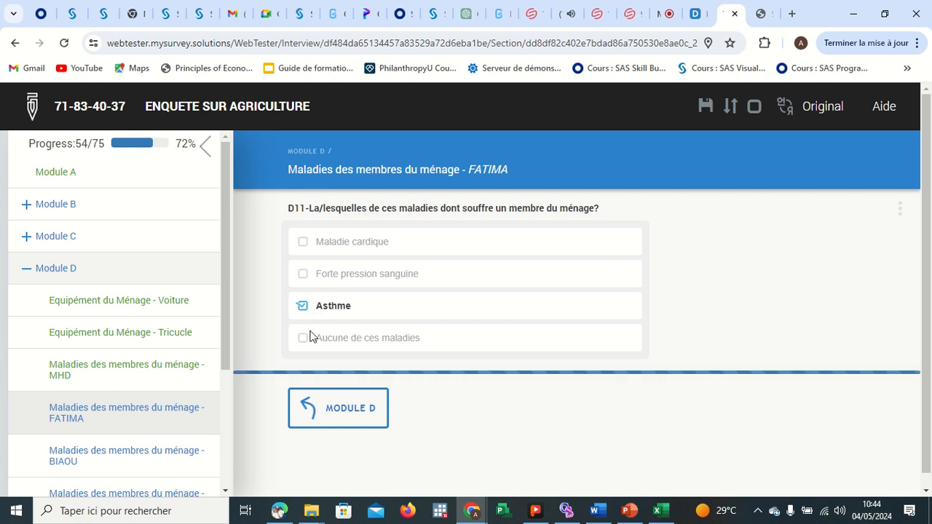
click(310, 336)
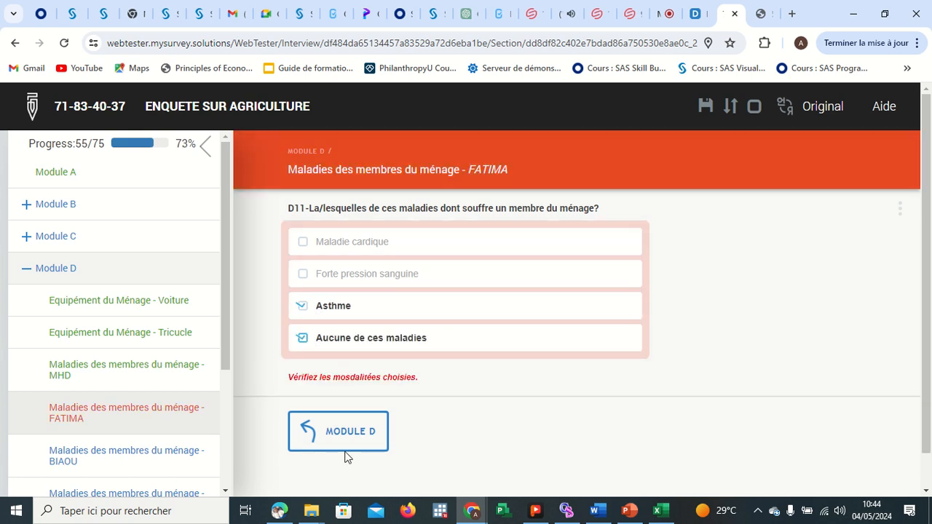
click(346, 445)
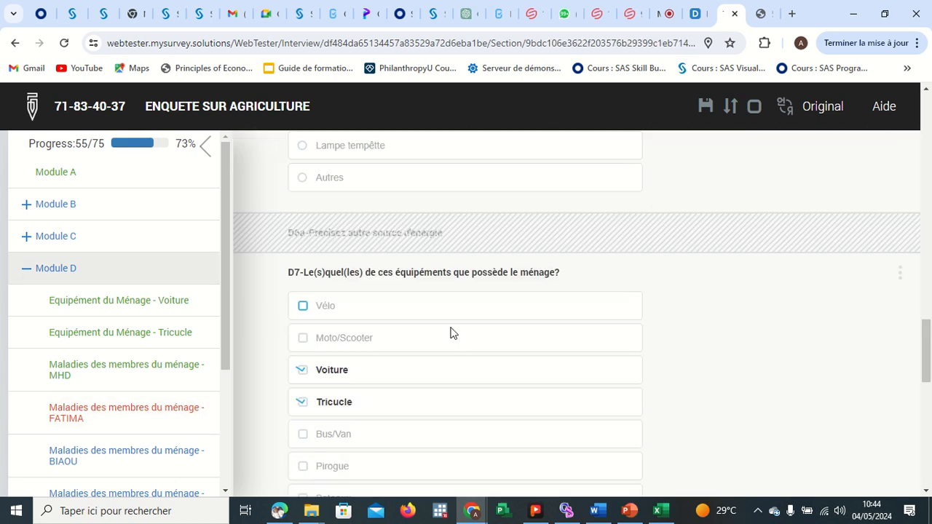
Continue from Module D to Module E.
scroll(450, 333, down, 7)
scroll(509, 366, down, 2)
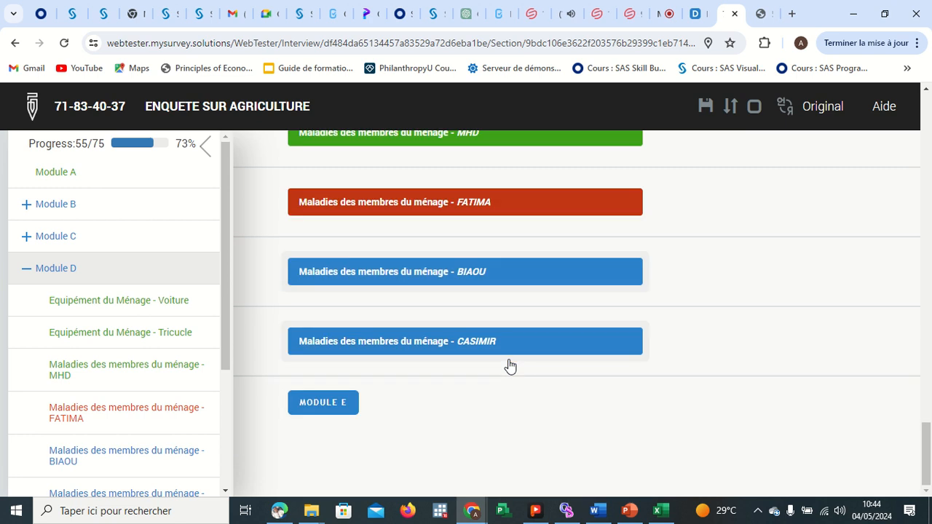
click(323, 406)
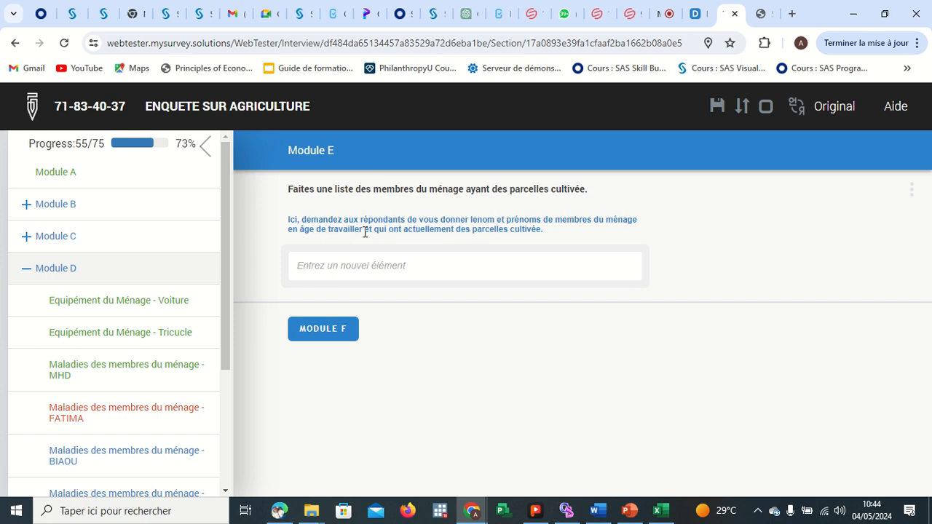
Add MHD and BIAOU to the Module E list of household members with cultivated plots.
click(409, 259)
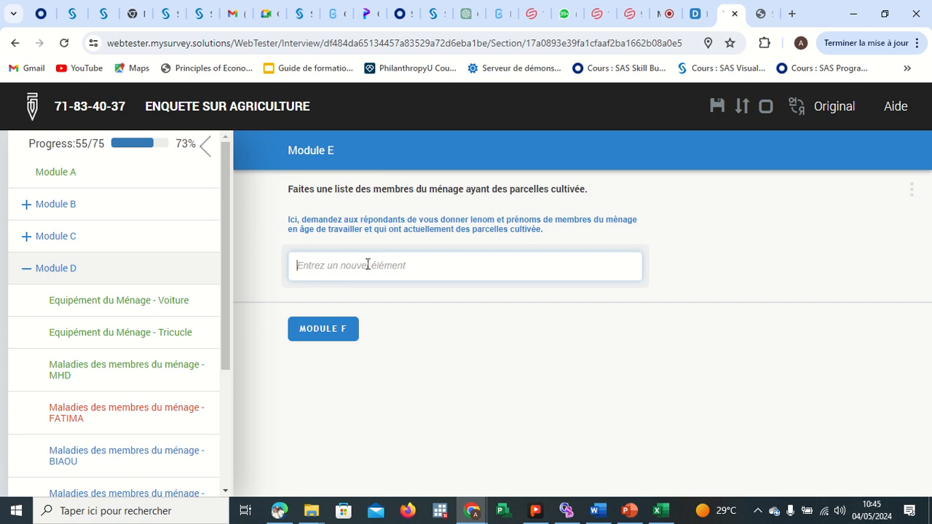
text(MHD)
key(Return)
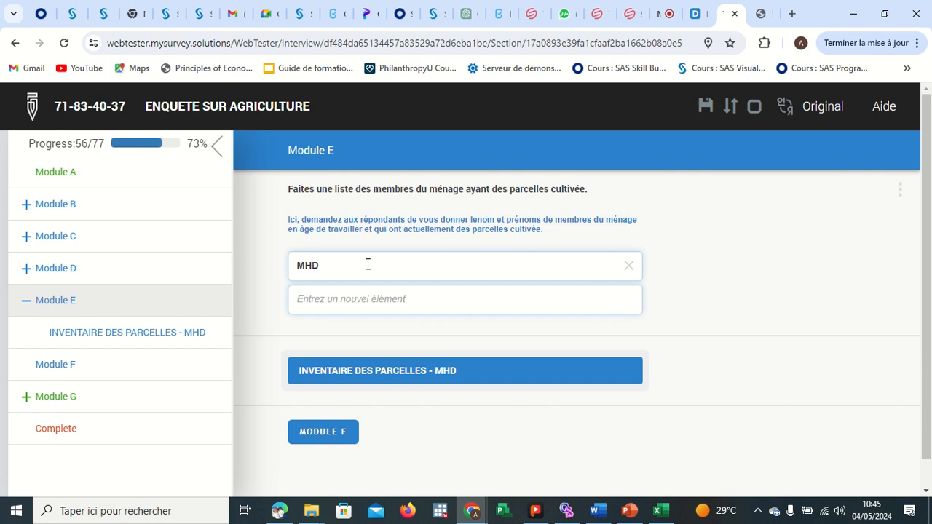
text(BIAOU)
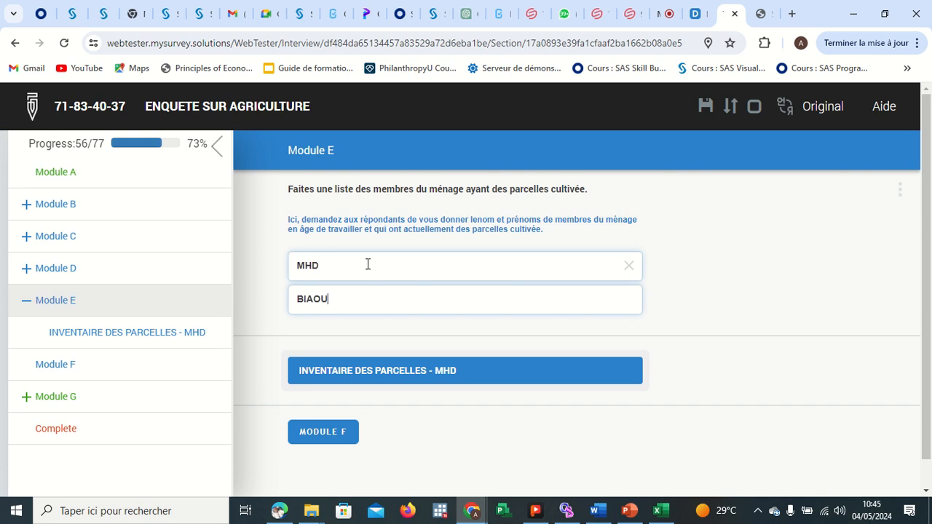
key(Return)
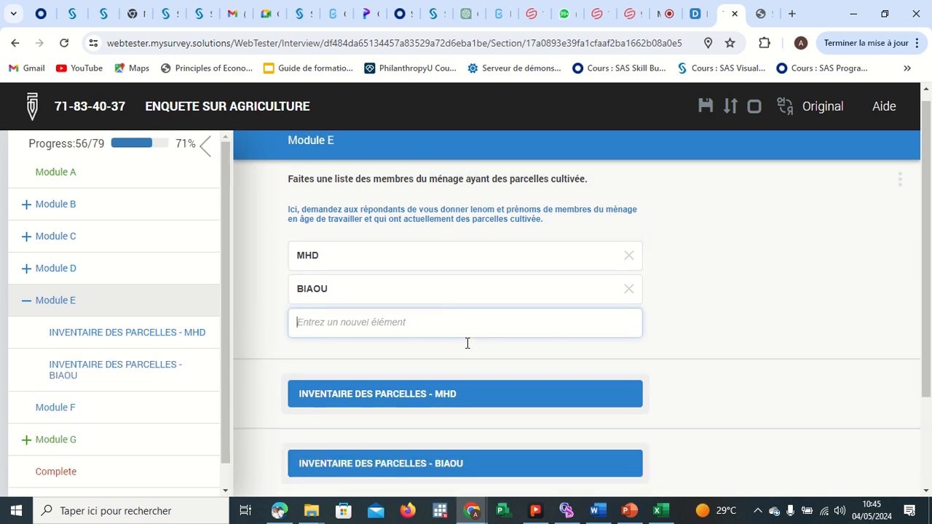
scroll(451, 341, down, 2)
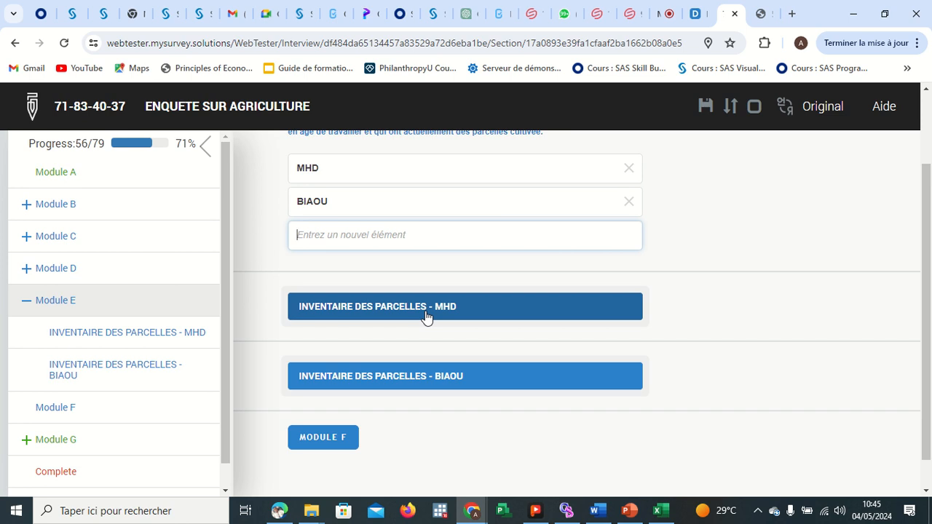
click(662, 16)
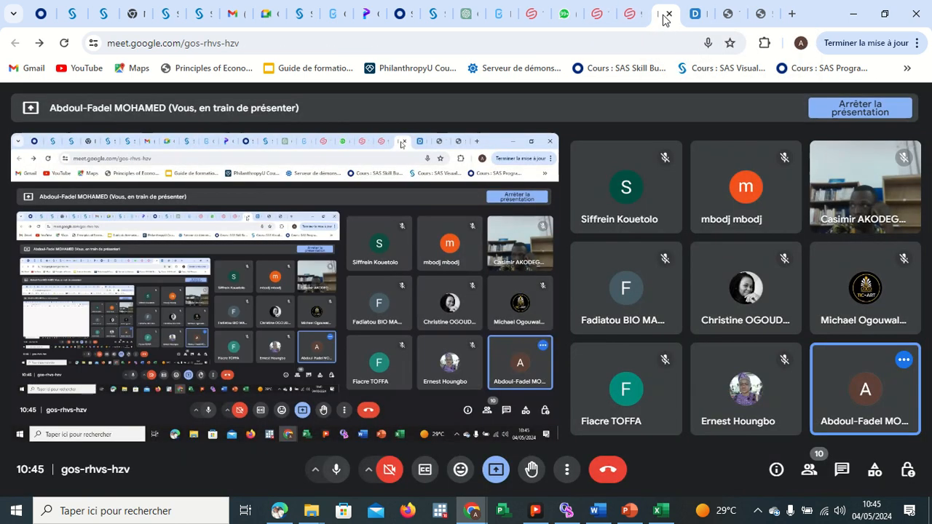
click(731, 14)
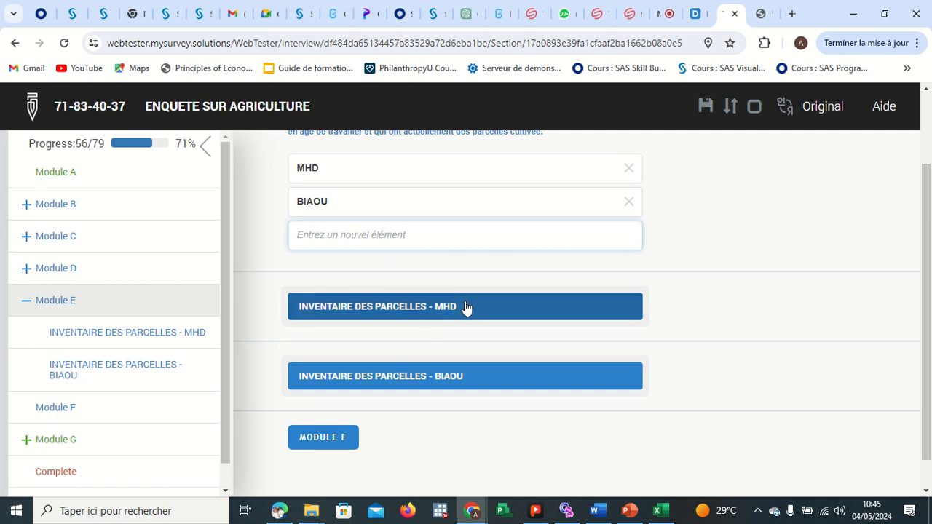
Open the MHD plot inventory, answer E1 with 2 cultivated plots and tick Héritage for E2_1.
click(426, 307)
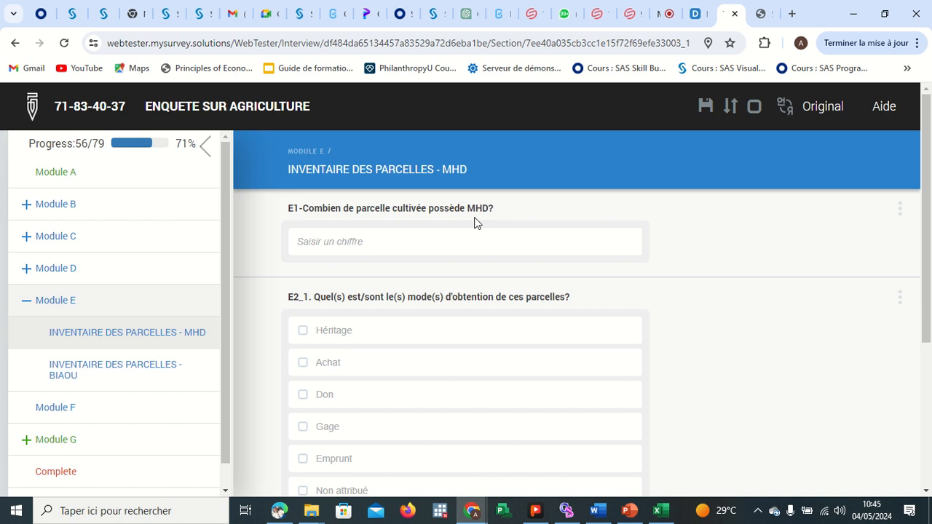
click(371, 238)
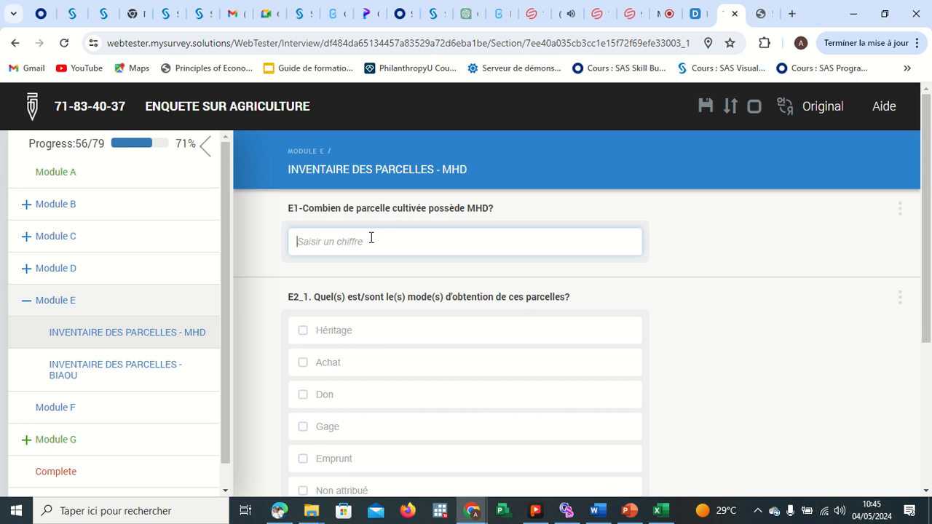
text(2)
key(Return)
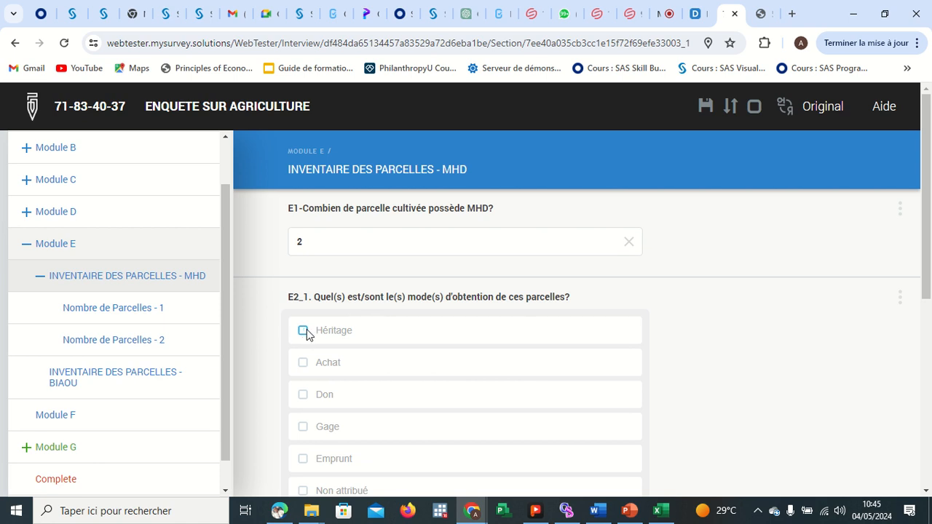
click(304, 331)
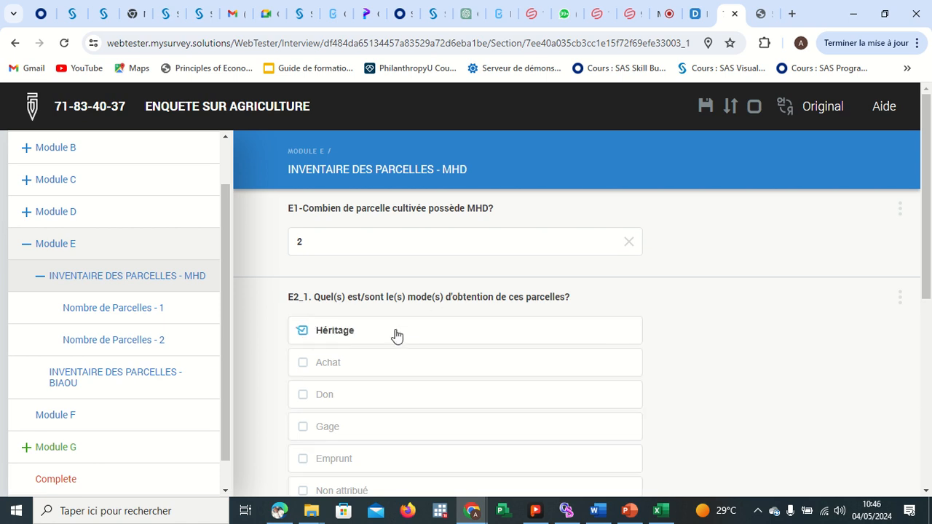
Open plot 1 of the MHD inventory and tick Maïs, Sorgho and Manioc as its crops for E2.
scroll(395, 335, down, 2)
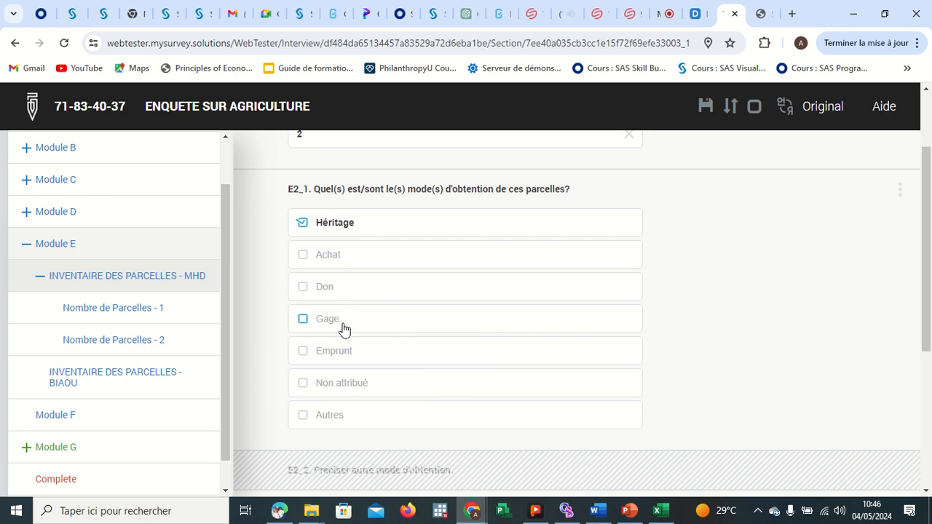
scroll(362, 375, down, 3)
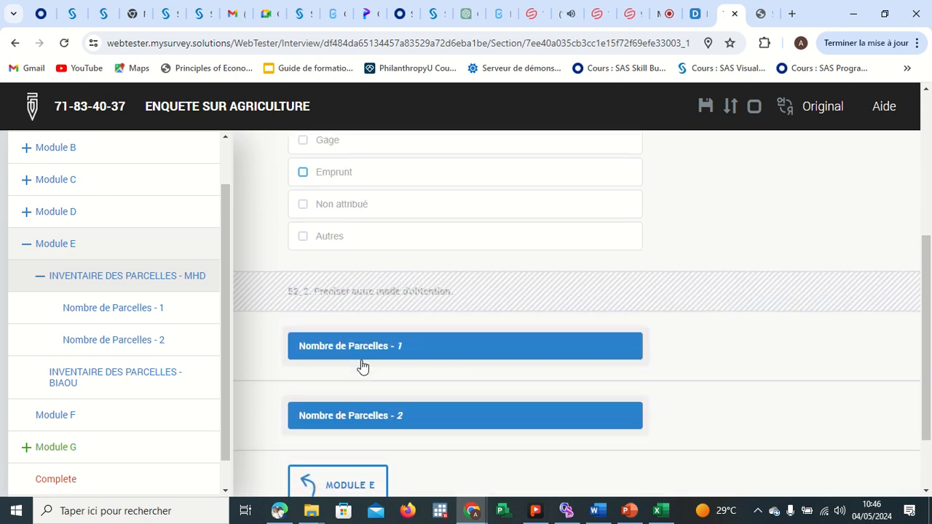
scroll(387, 257, up, 3)
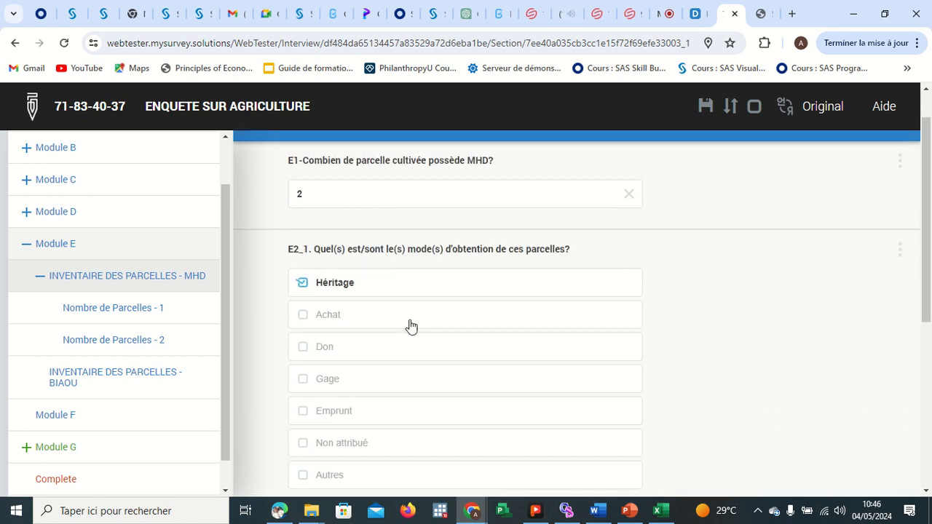
scroll(411, 332, down, 2)
scroll(412, 334, down, 2)
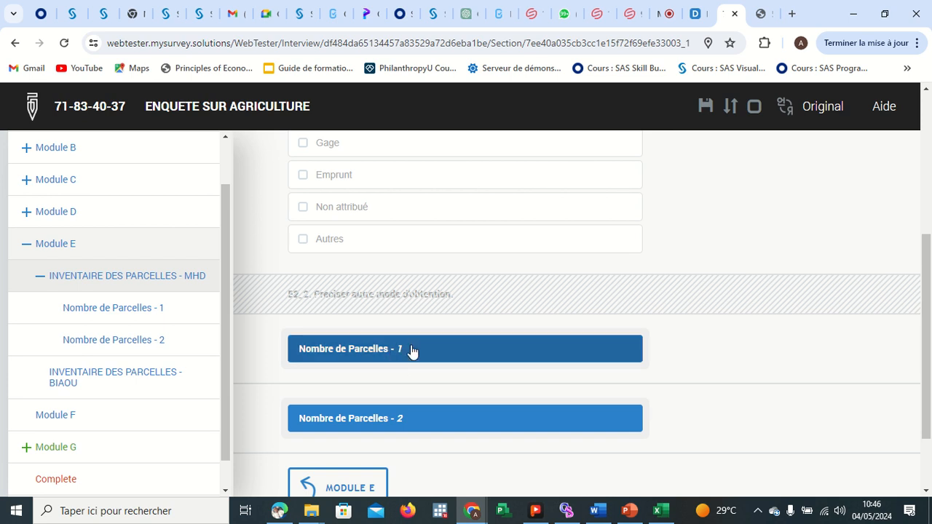
scroll(407, 353, down, 1)
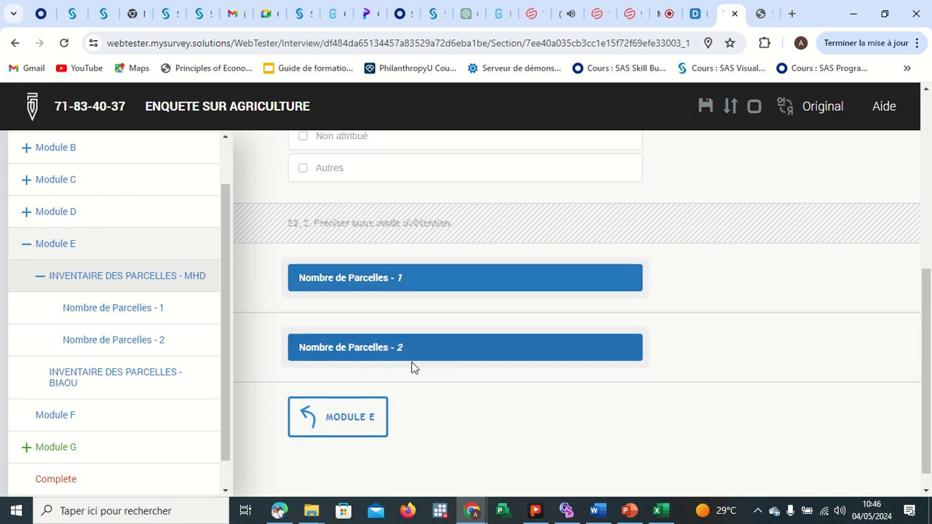
click(409, 284)
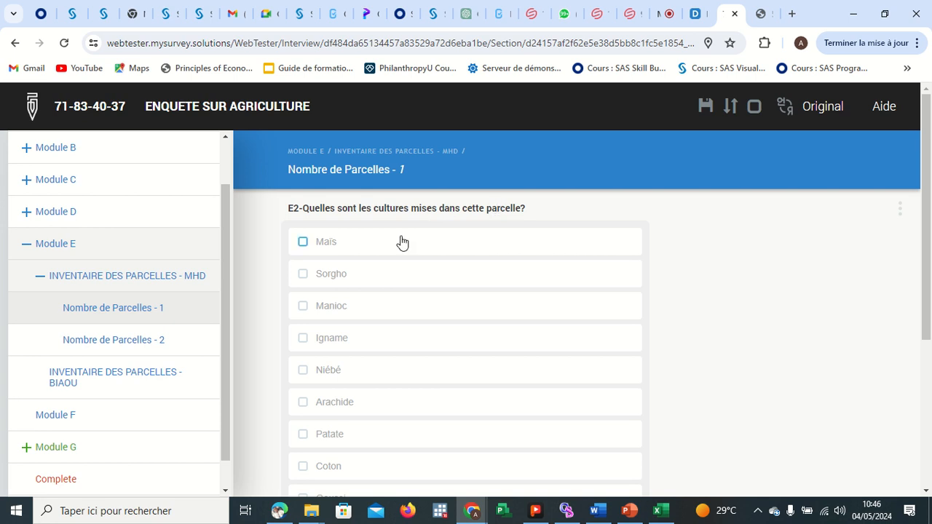
click(302, 243)
click(303, 275)
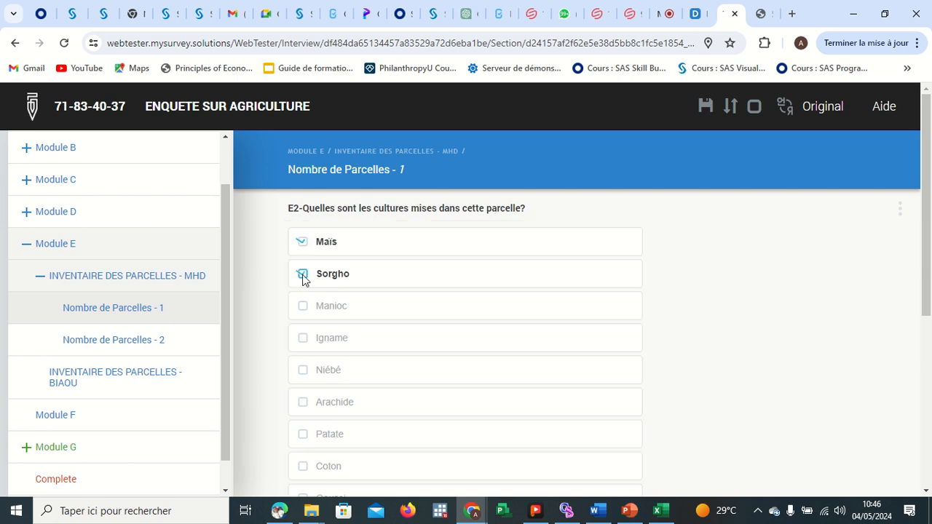
click(303, 306)
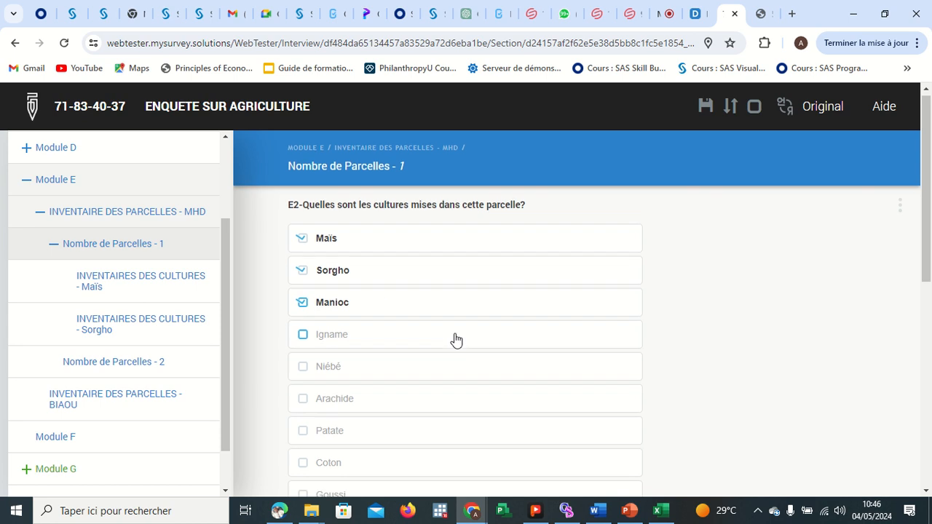
scroll(454, 339, down, 5)
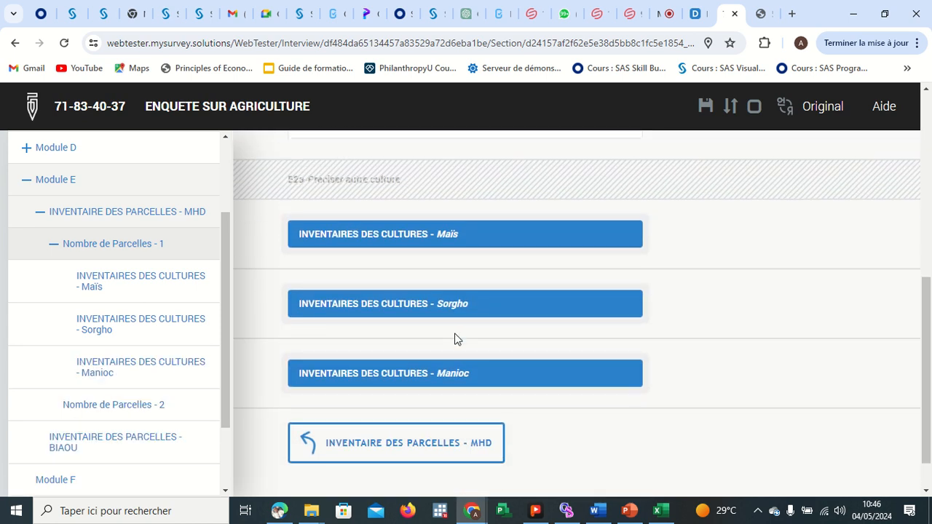
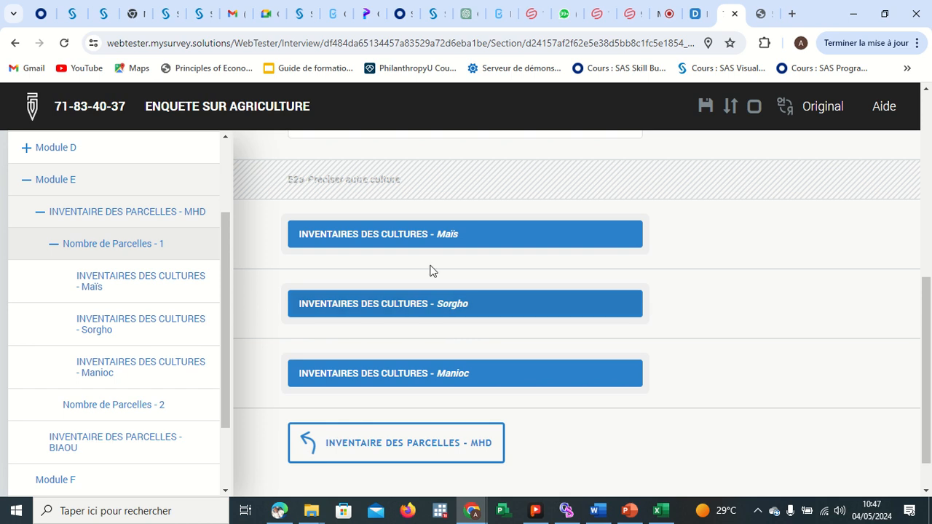
Open the Maïs crop inventory of plot 1 and enter 1 as the area it occupies for E3.
click(410, 235)
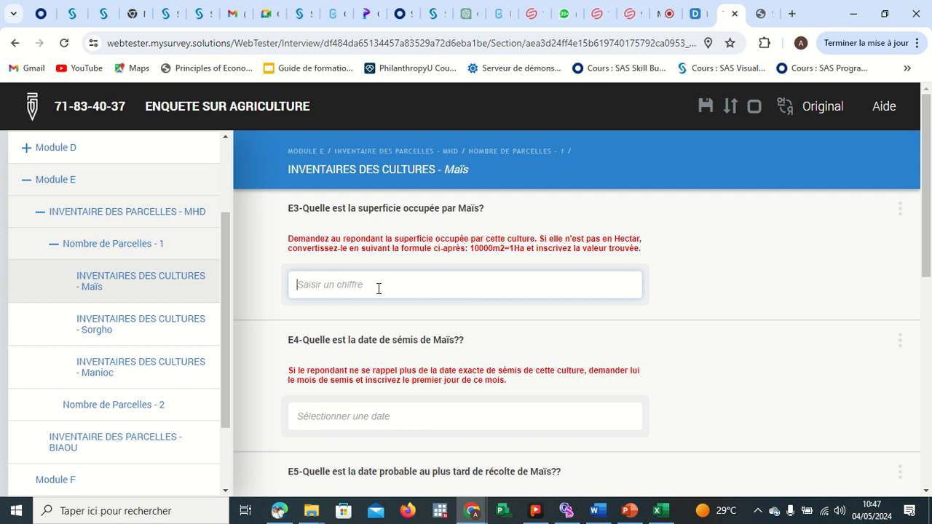
text(4)
key(BackSpace)
text(0)
key(BackSpace)
text(0)
key(BackSpace)
text(1)
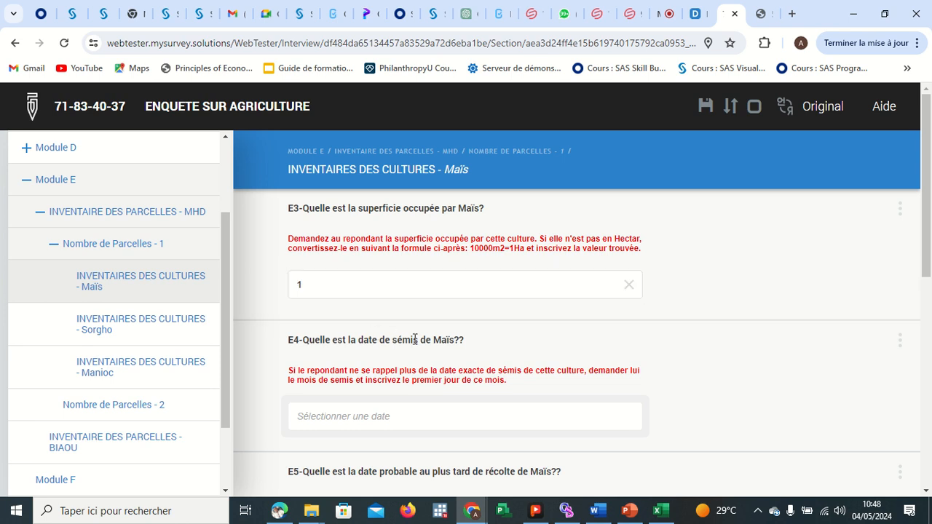
Set the Maïs sowing date to 2024-05-04 and the probable harvest date to 2024-05-24.
scroll(312, 245, down, 2)
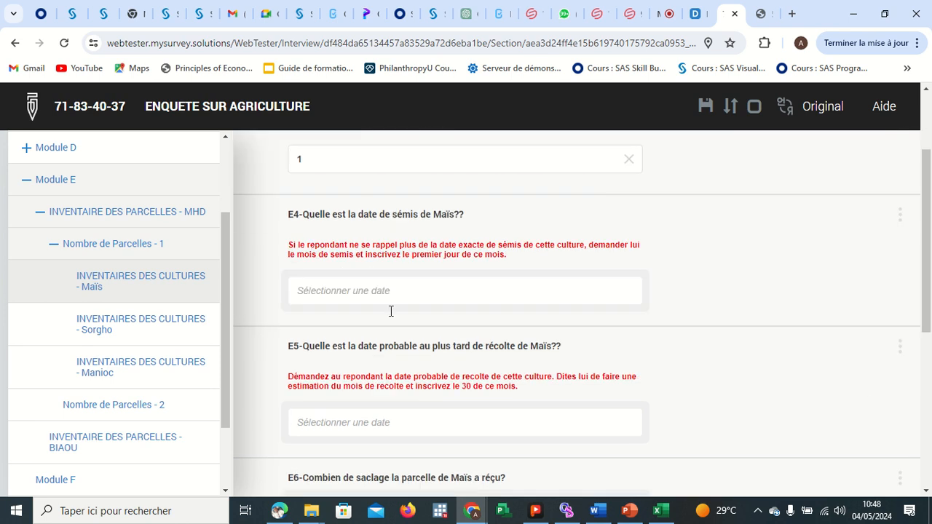
click(331, 293)
click(454, 363)
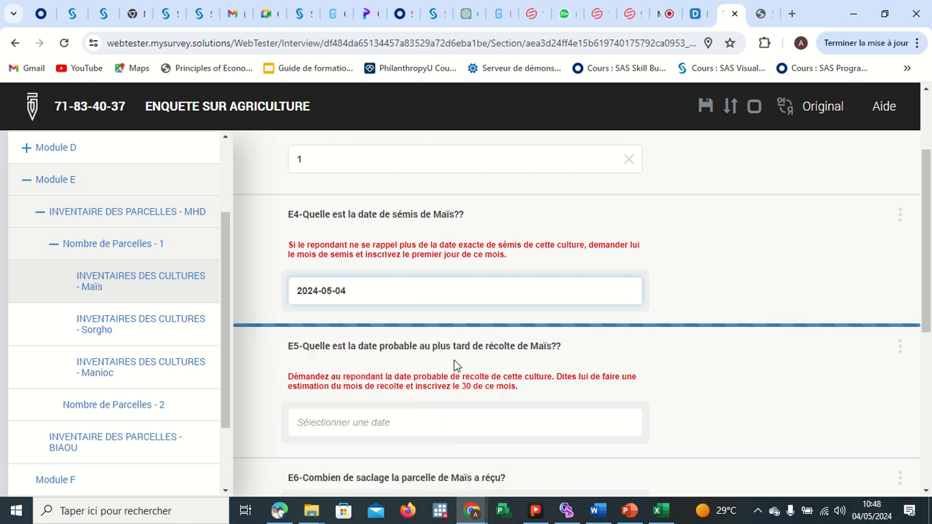
scroll(429, 372, down, 1)
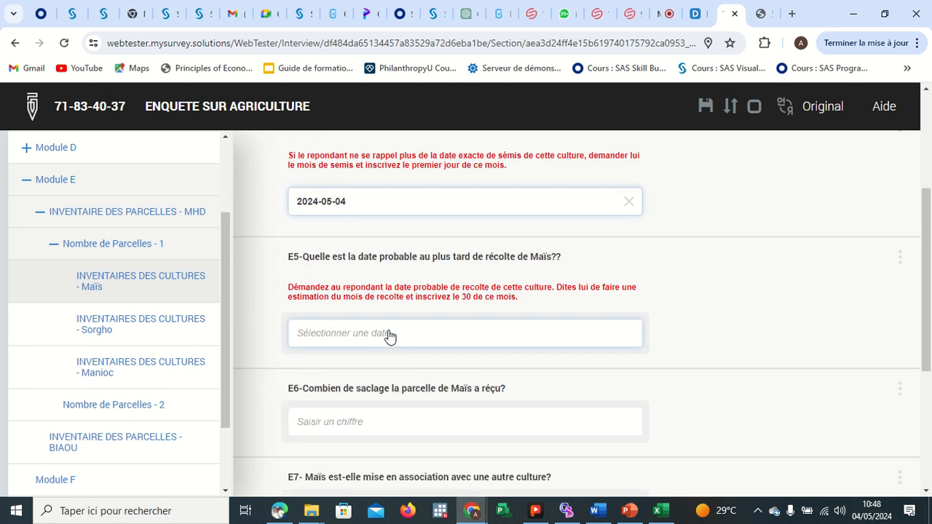
click(386, 332)
click(425, 253)
Enter 3 as the number of weedings the Maïs plot received for E6.
scroll(457, 357, down, 2)
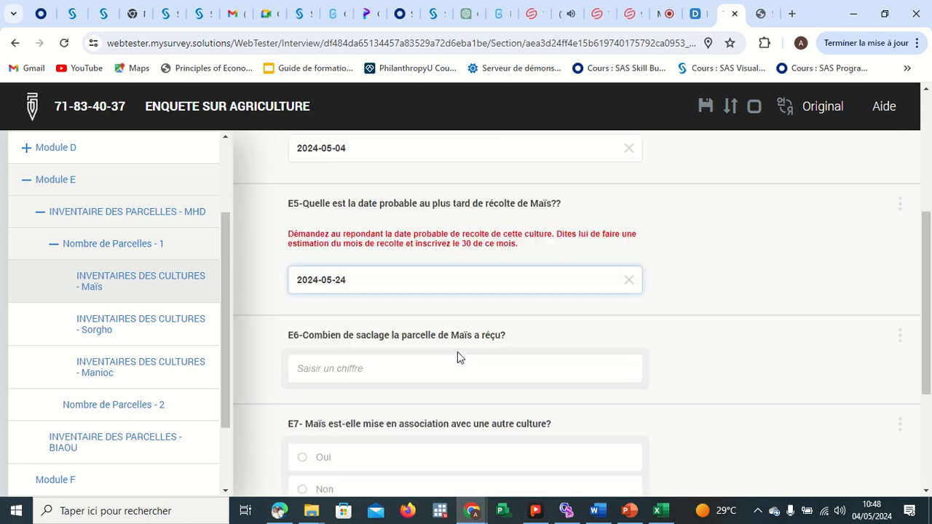
click(365, 299)
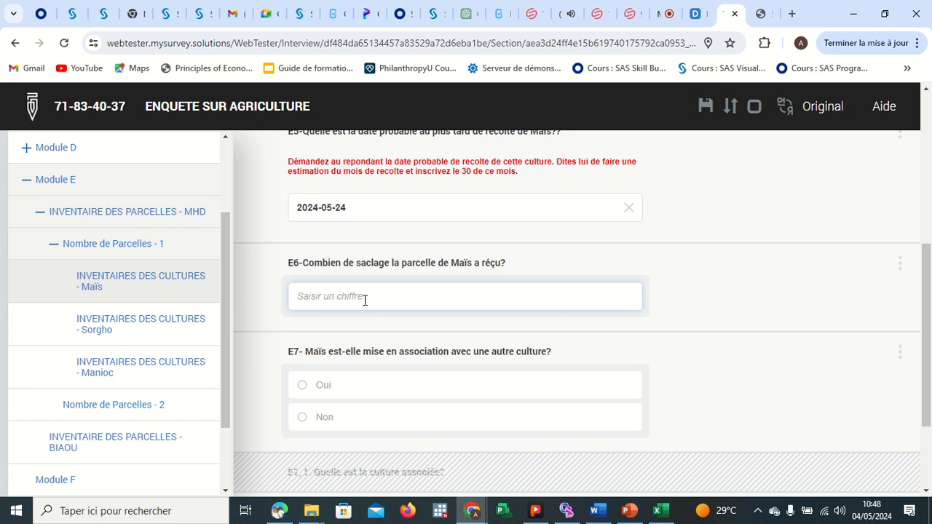
text(3)
key(Return)
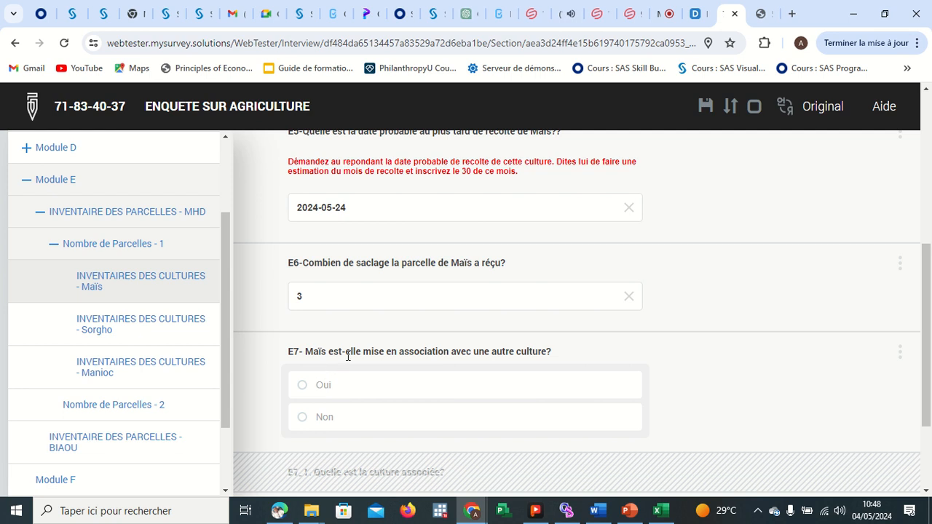
Answer Oui to E7 on intercropping and choose Manioc as the associated crop for E7_1.
scroll(495, 348, down, 2)
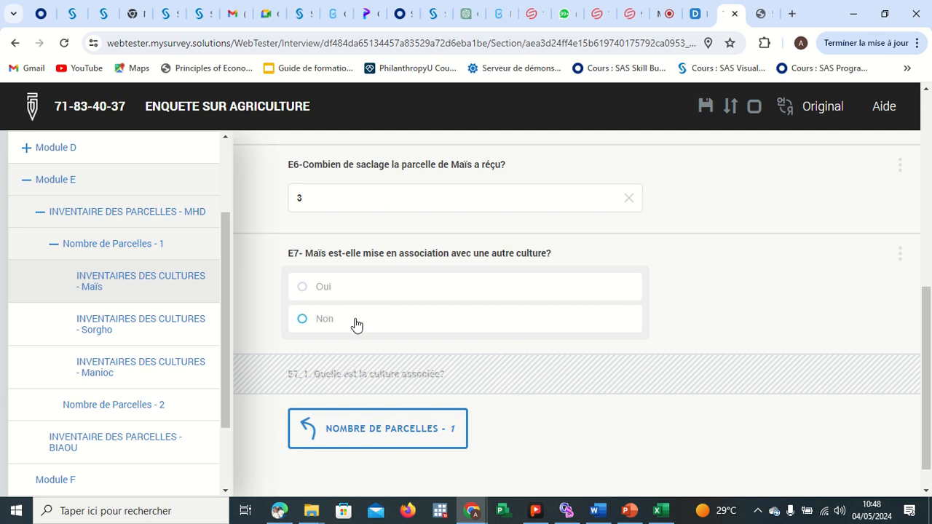
click(304, 288)
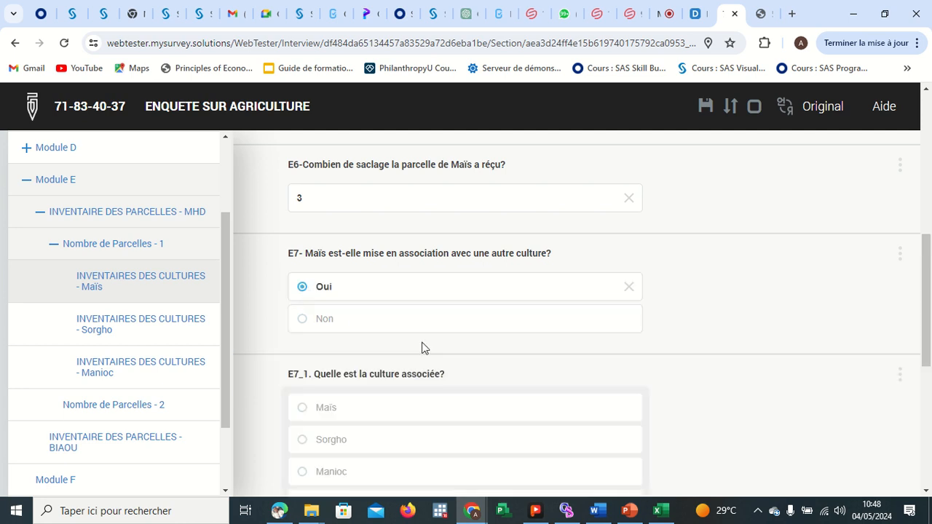
scroll(420, 344, down, 2)
click(303, 335)
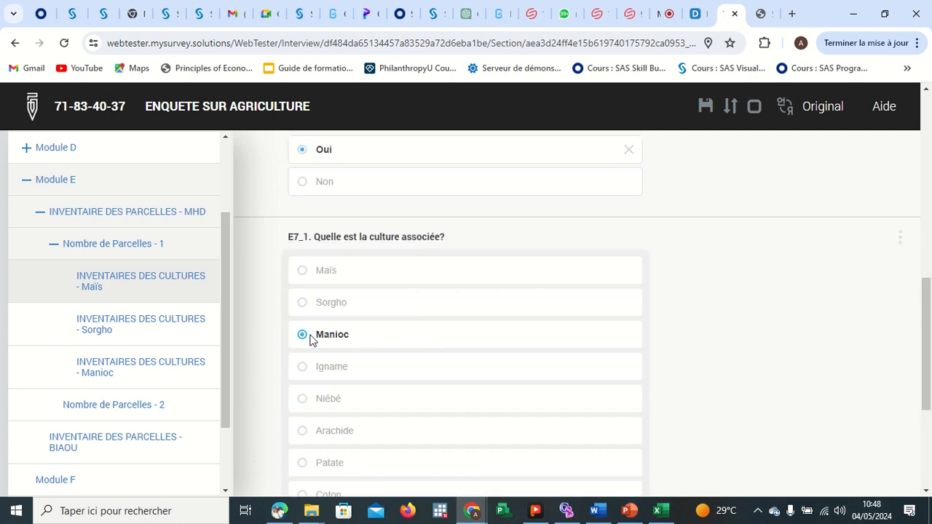
Return to plot 1's crop list and review the questions of the Sorgho crop inventory.
scroll(310, 340, down, 3)
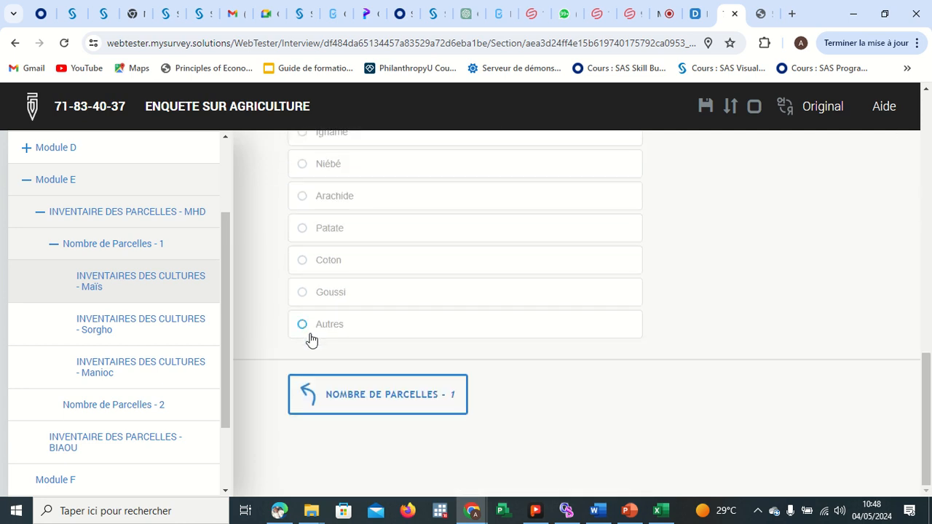
click(383, 395)
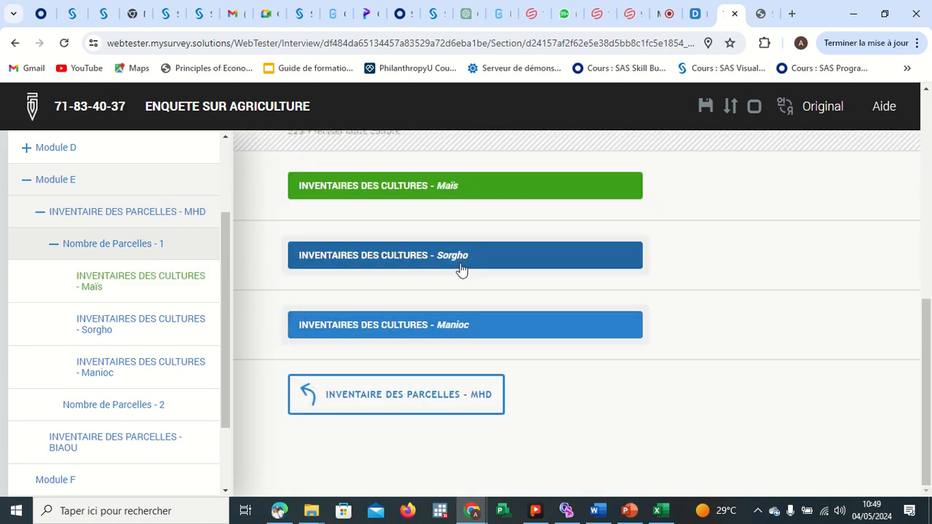
click(461, 269)
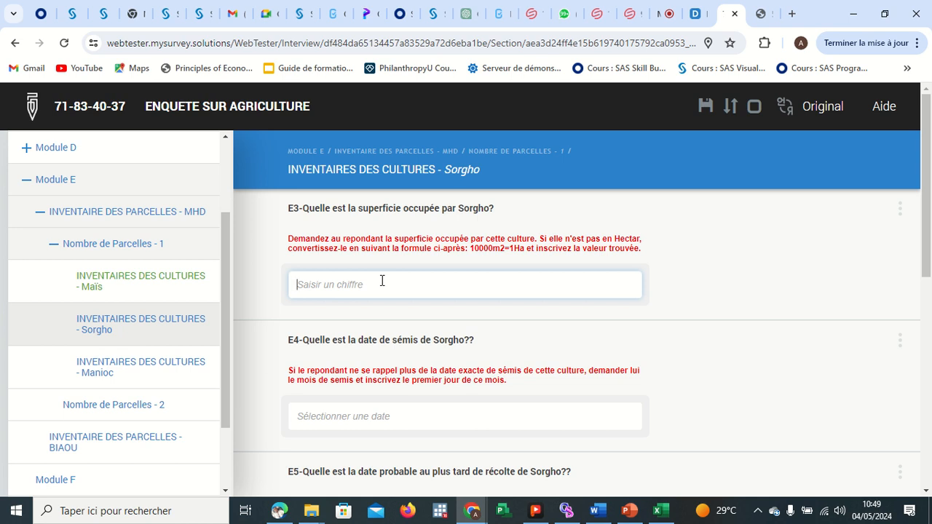
scroll(444, 317, down, 6)
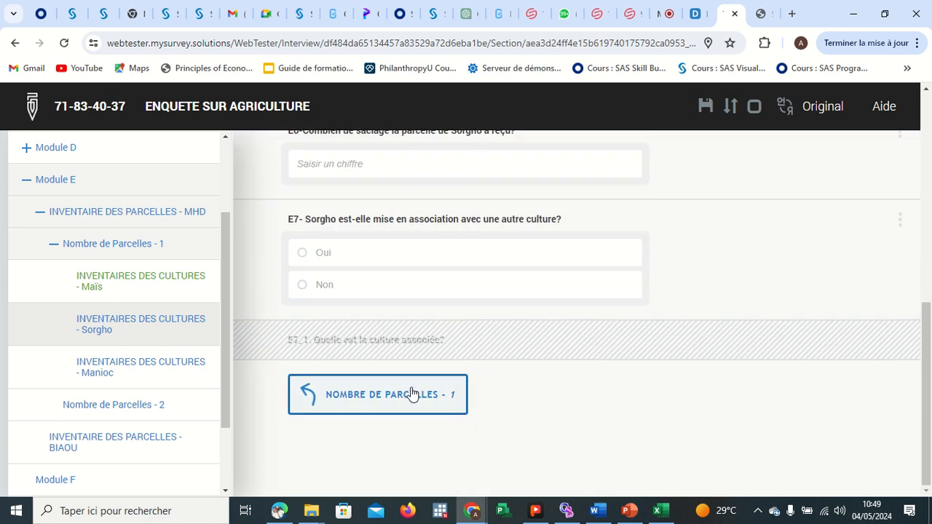
click(410, 399)
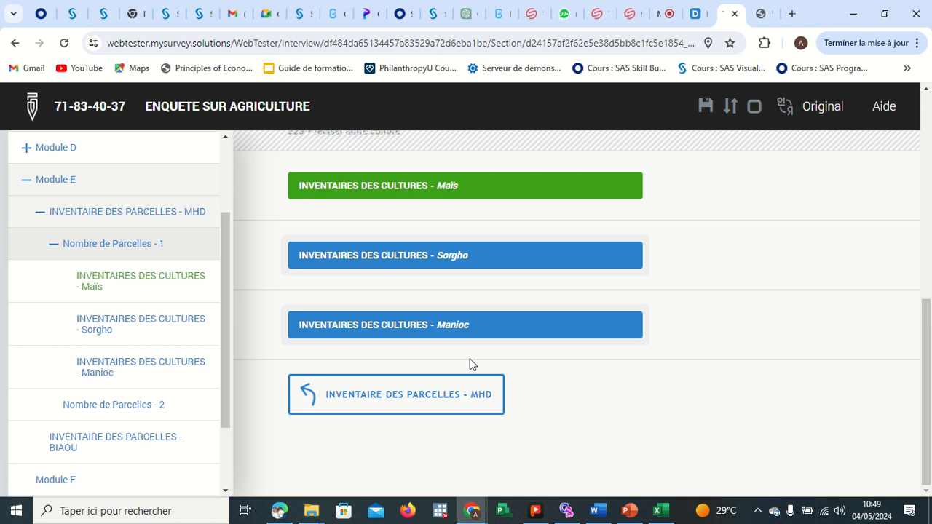
Open plot 2 of the MHD plot inventory and tick Sorgho and Igname as its crops for E2.
click(468, 403)
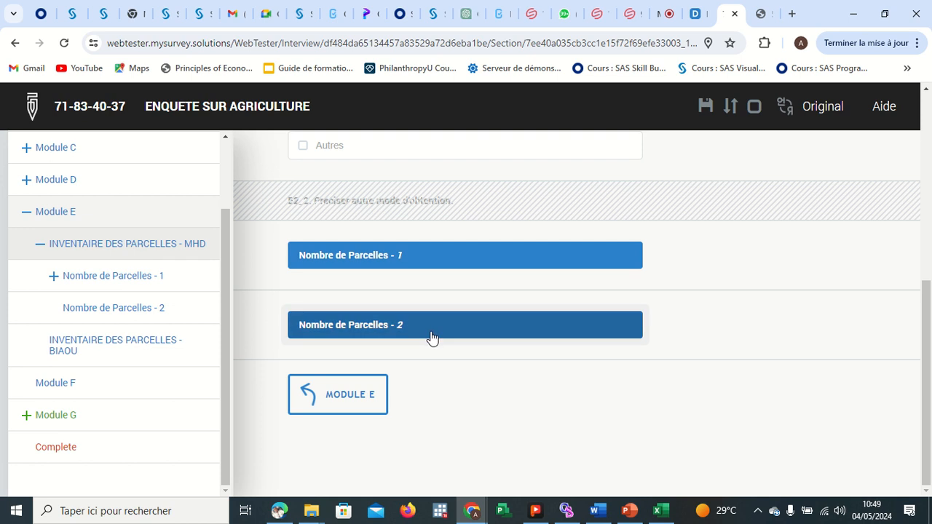
click(431, 337)
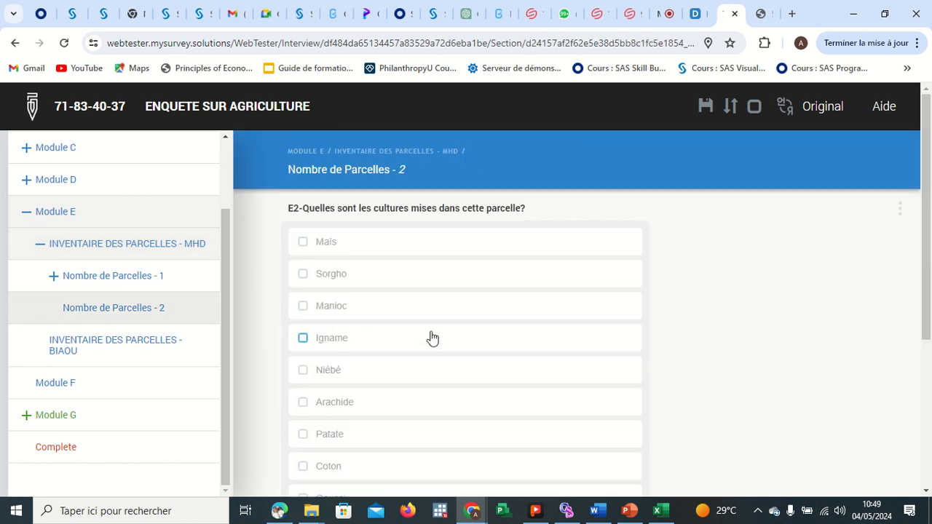
click(360, 274)
click(363, 348)
scroll(361, 337, down, 5)
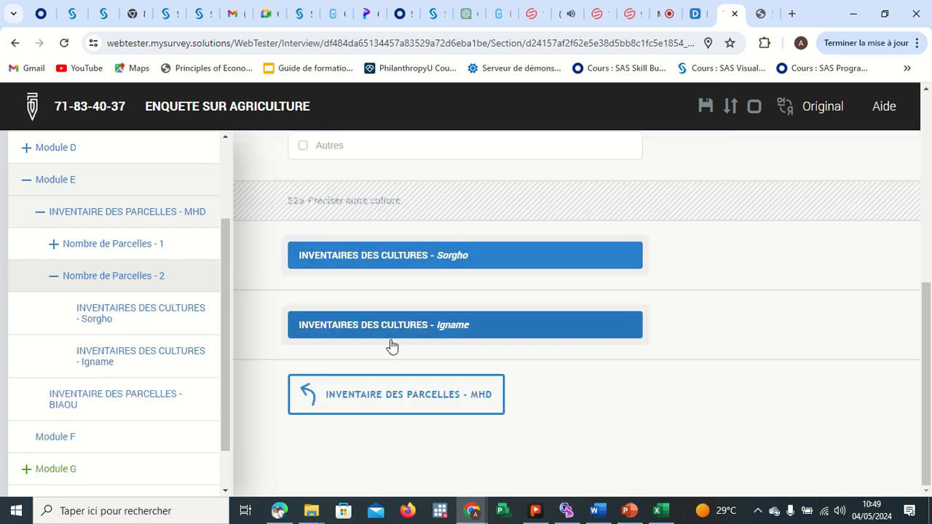
Navigate between the Module E plot inventories and Module F to review the answered sections.
click(408, 396)
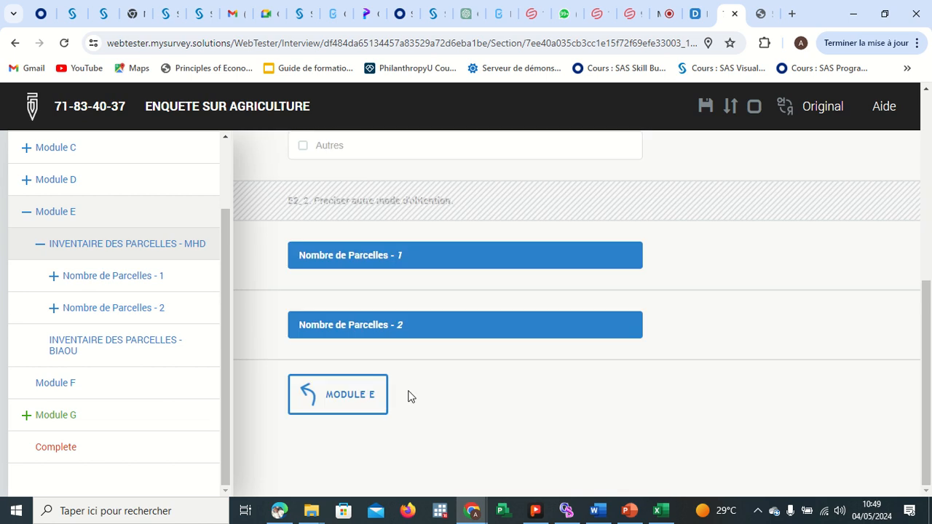
click(356, 394)
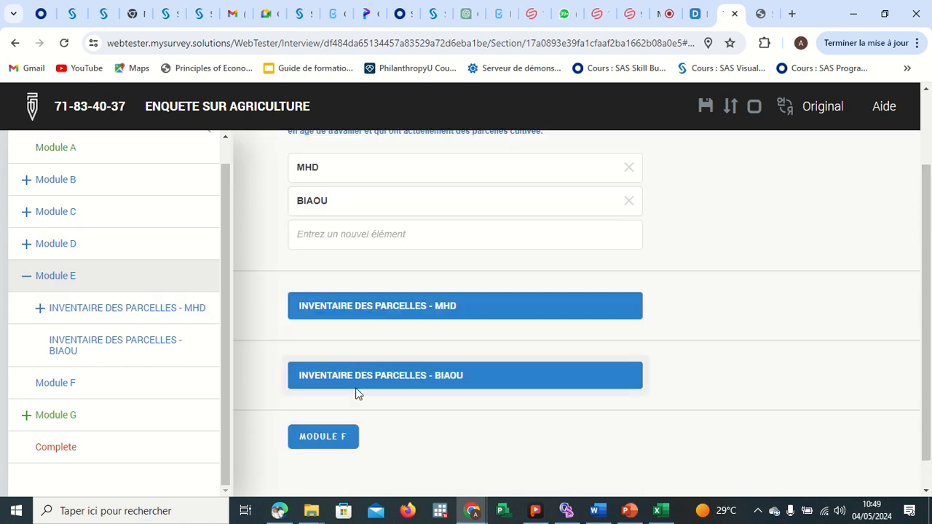
click(345, 411)
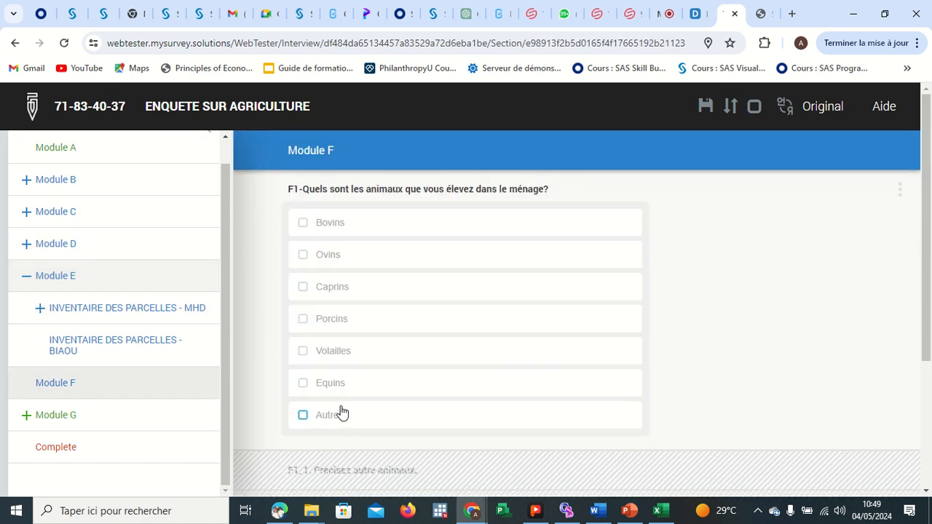
scroll(391, 360, down, 3)
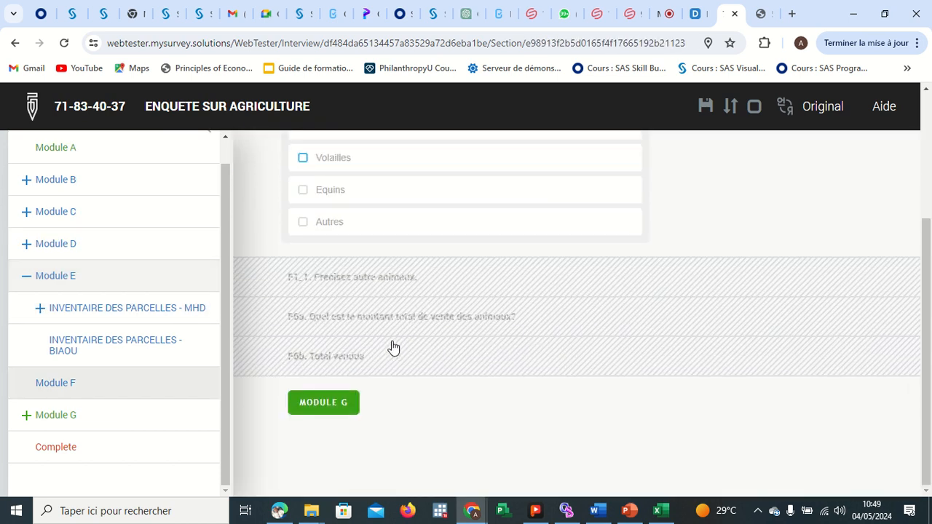
scroll(412, 308, up, 3)
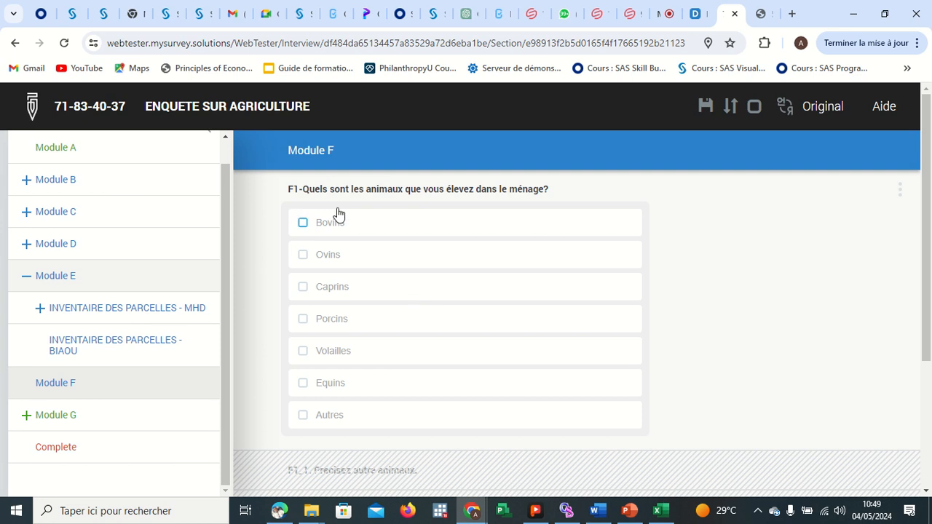
click(152, 346)
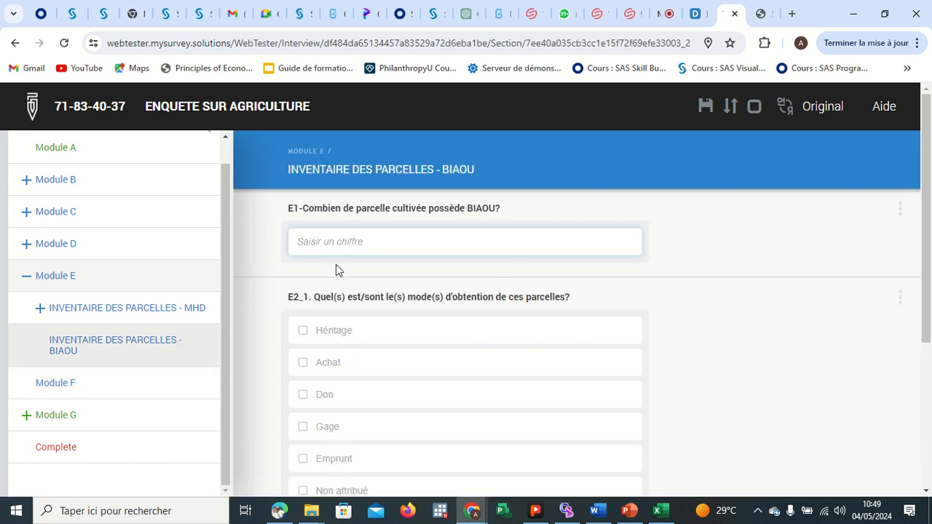
click(143, 309)
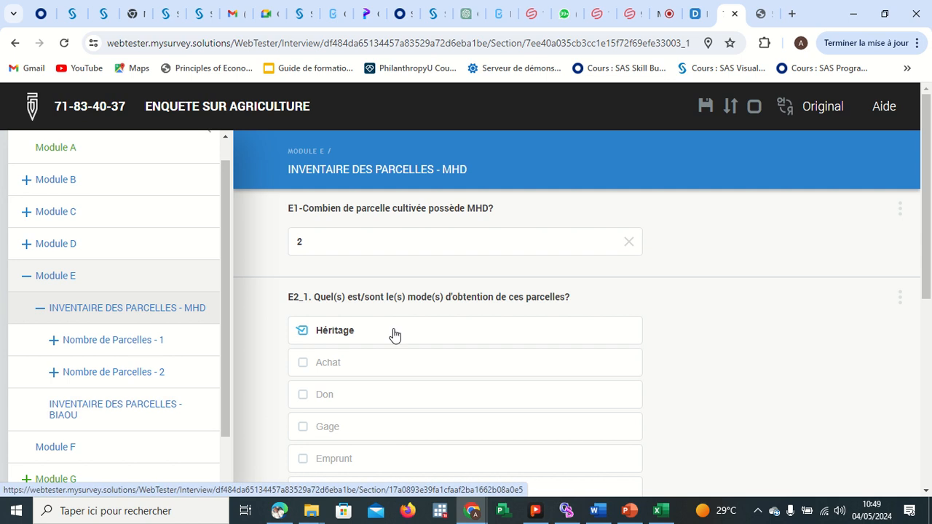
scroll(391, 333, down, 5)
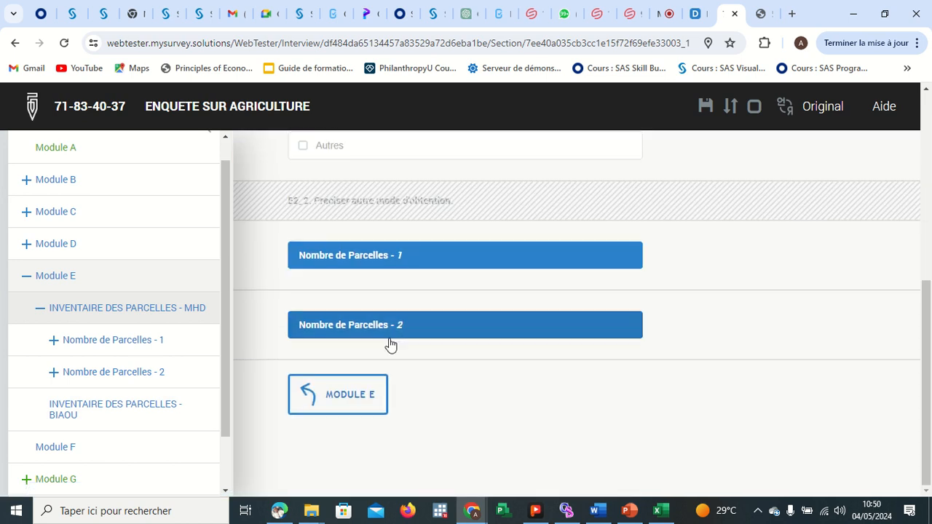
click(365, 393)
scroll(366, 393, down, 3)
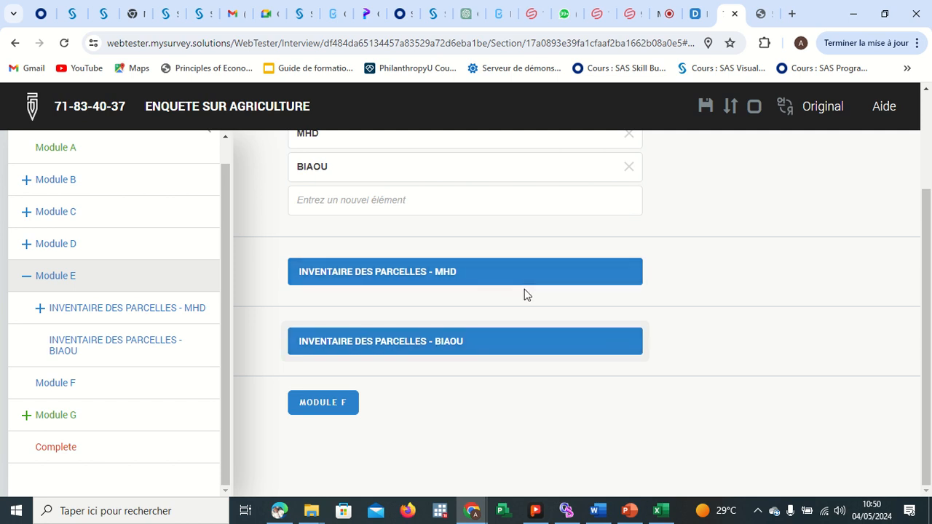
Open Module F and tick Bovins and Ovins as the animals raised by the household for F1.
click(335, 410)
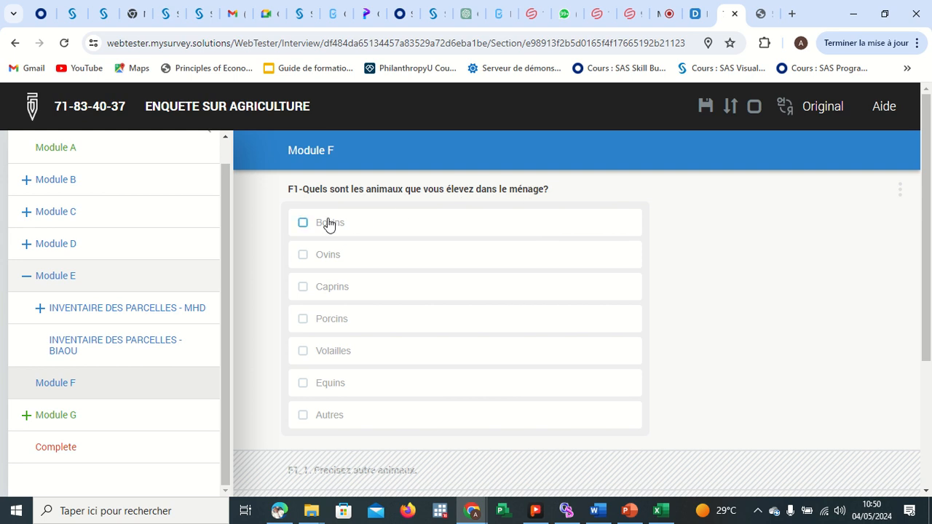
click(303, 223)
click(304, 255)
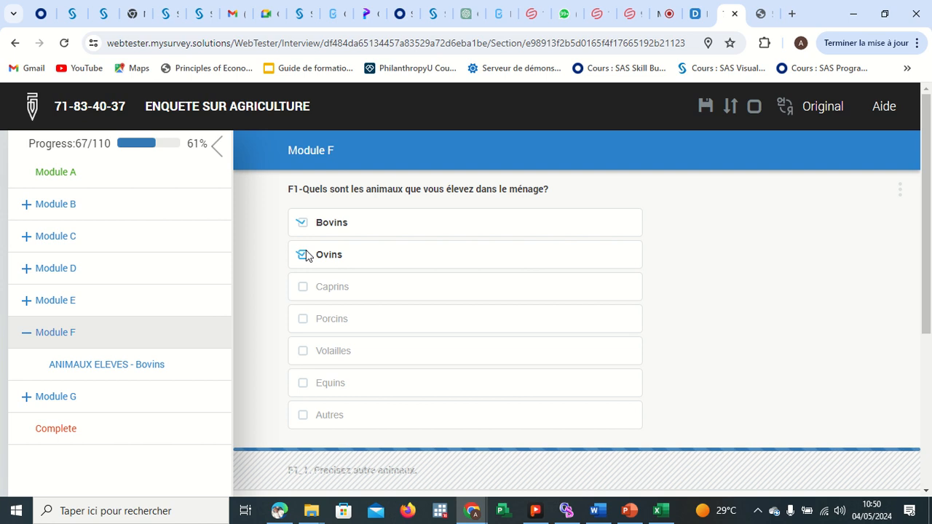
Open the Bovins livestock roster, enter 4 cattle owned for F2 and answer Non to F3.
scroll(643, 299, down, 3)
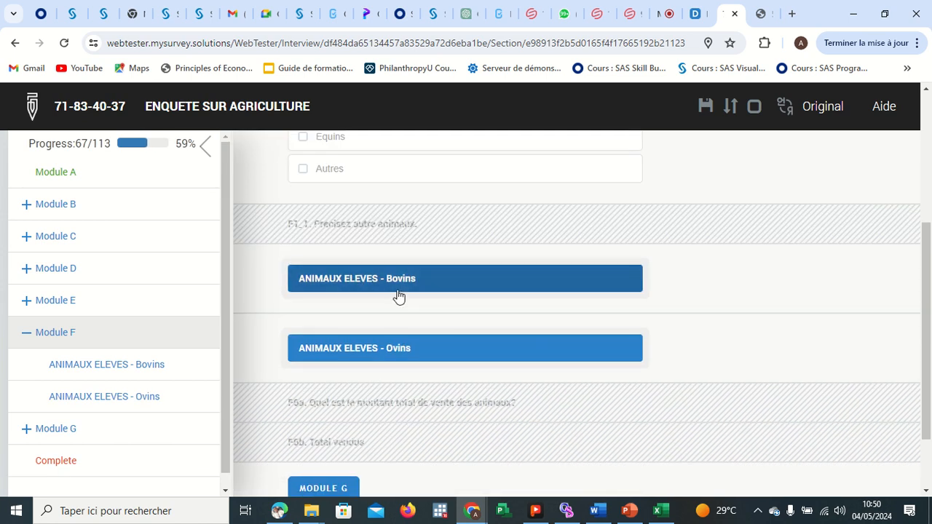
click(422, 280)
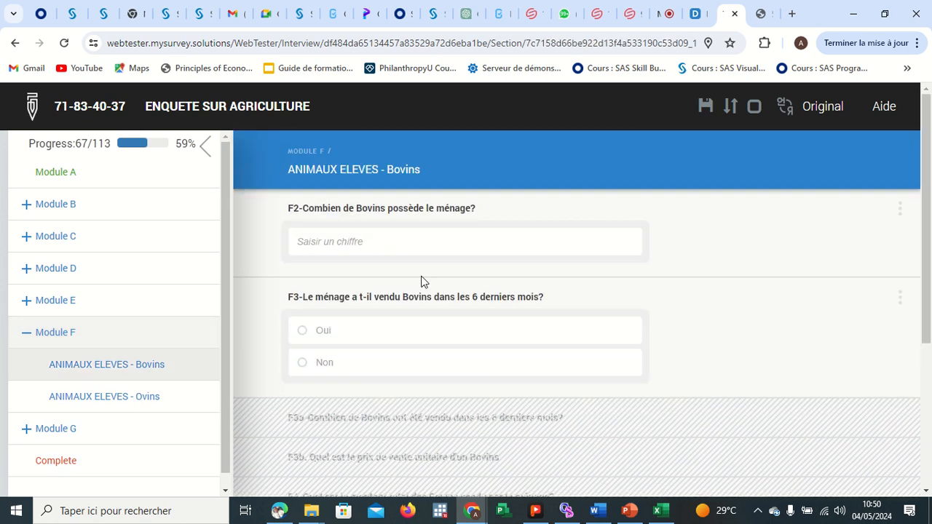
click(357, 246)
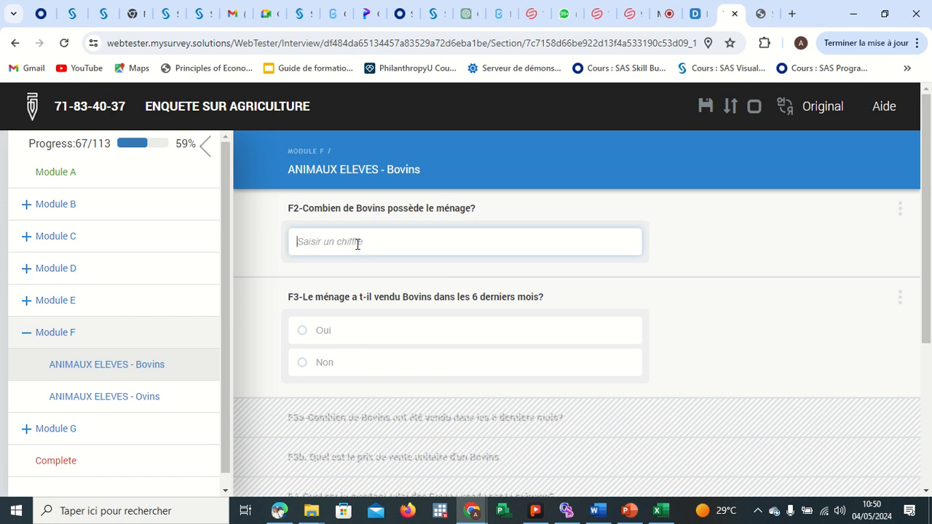
text(4)
key(Tab)
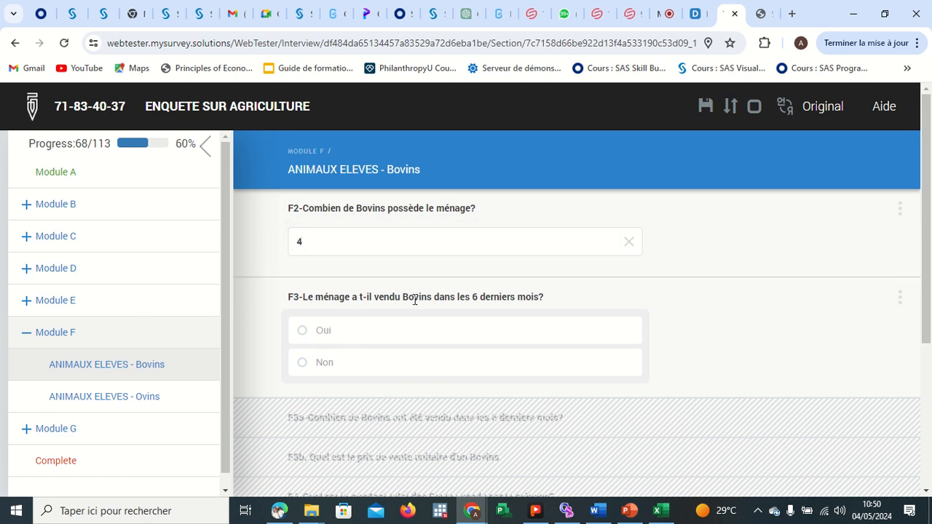
click(302, 362)
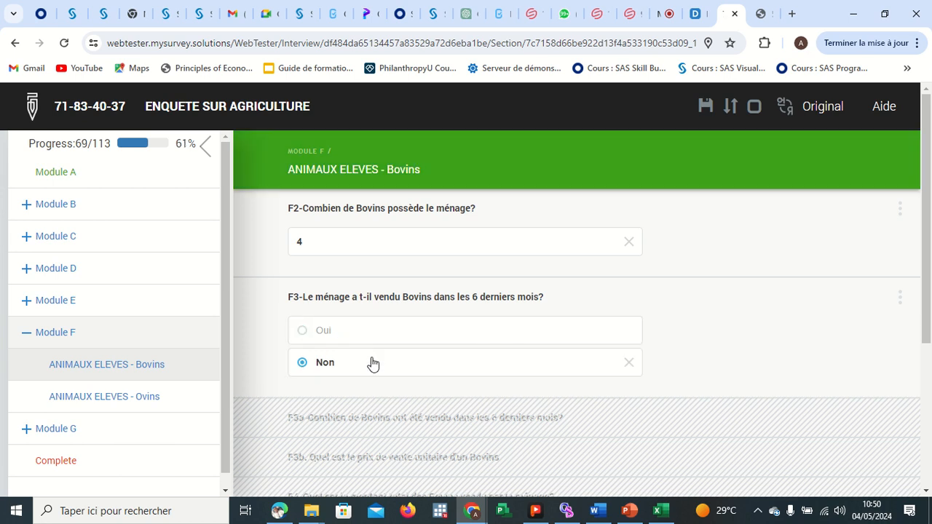
Switch F3 for cattle to Oui to reveal the sales questions, then set it back to Non.
scroll(371, 356, down, 2)
scroll(372, 356, down, 1)
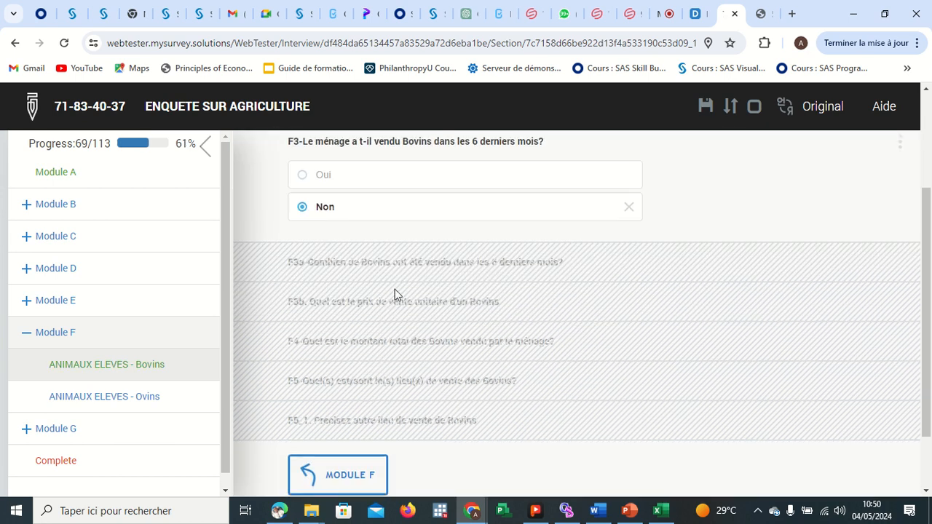
click(303, 175)
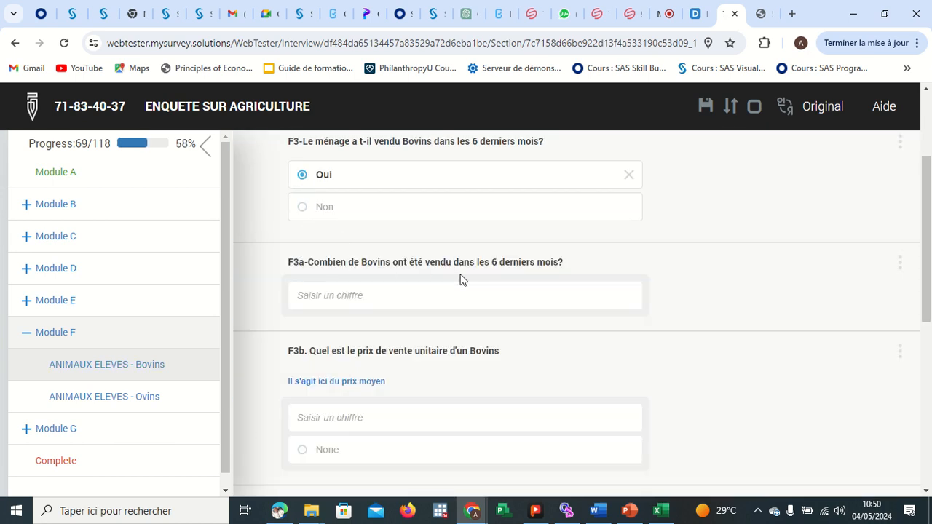
scroll(368, 361, down, 2)
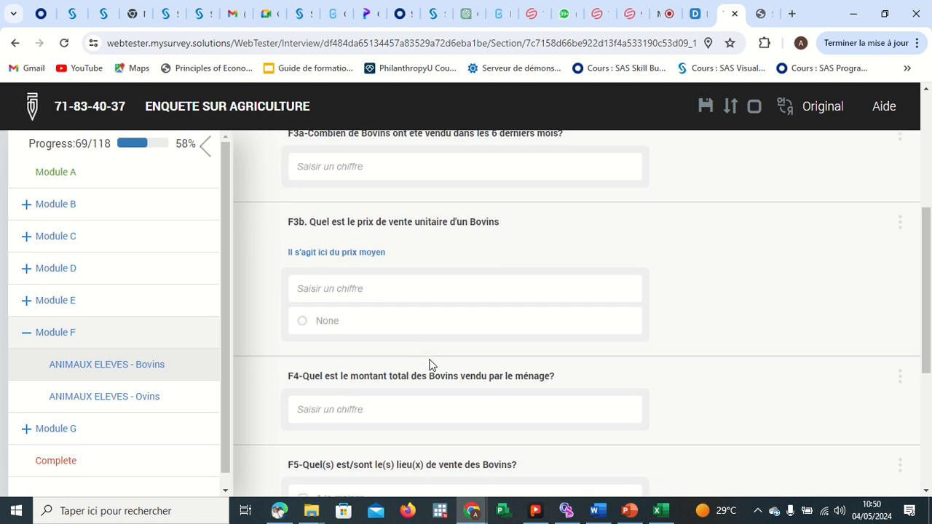
scroll(431, 382, up, 3)
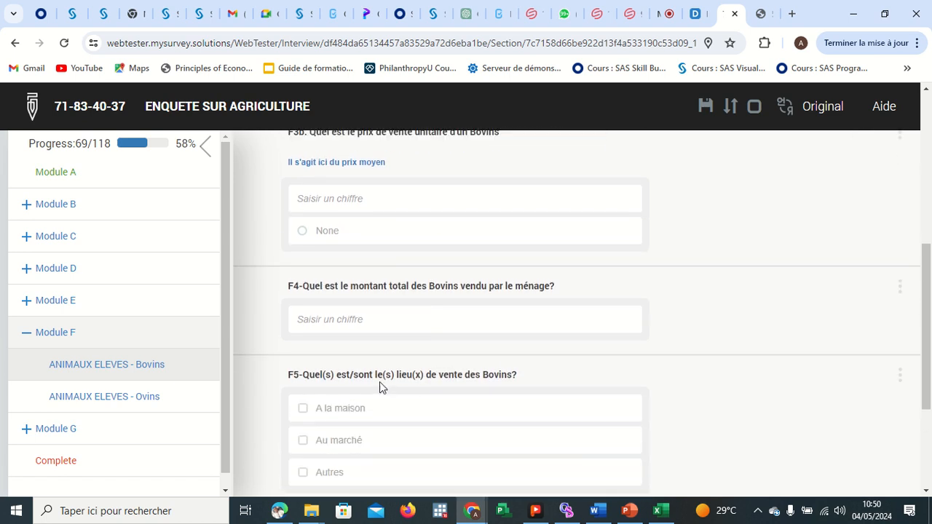
click(327, 315)
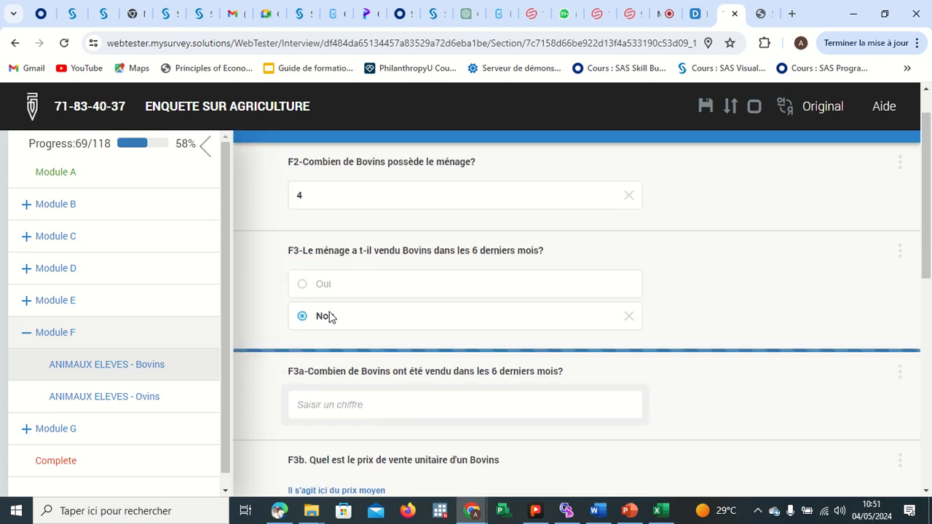
Return to the Module F overview and continue on to Module G.
scroll(421, 357, down, 1)
scroll(421, 353, down, 2)
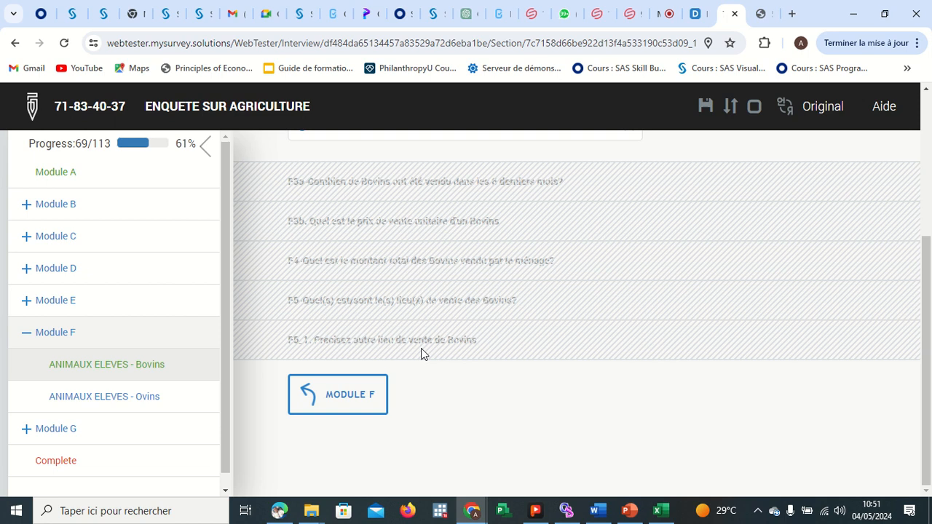
click(349, 391)
scroll(348, 394, down, 5)
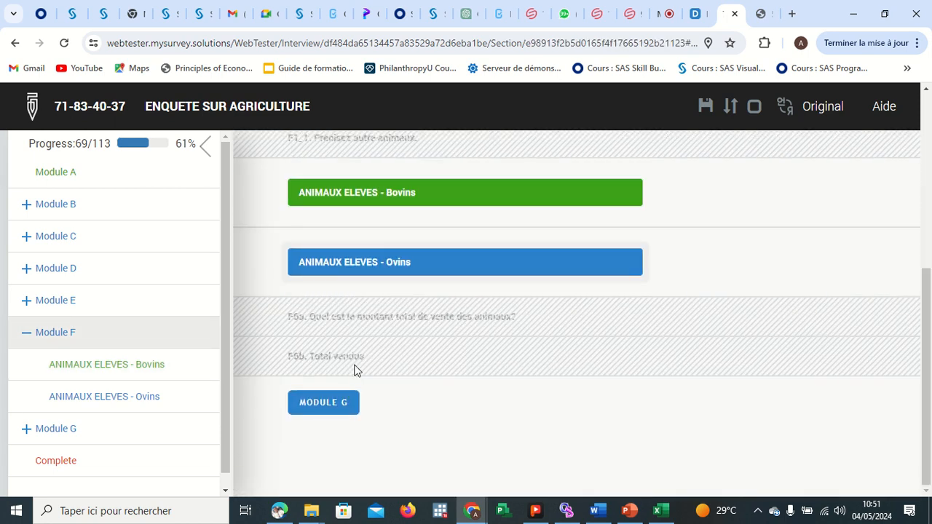
click(333, 412)
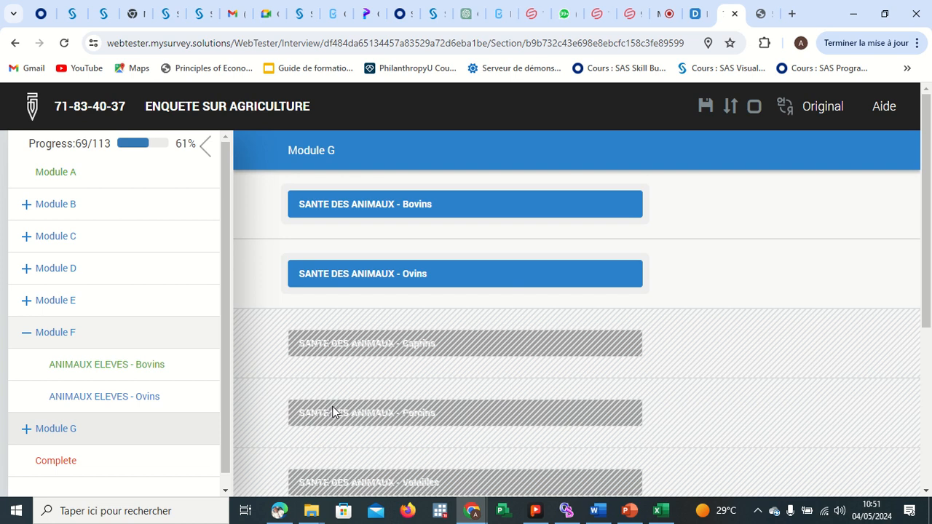
Scroll through the Module G animal health sections to see which ones are enabled.
scroll(510, 331, down, 2)
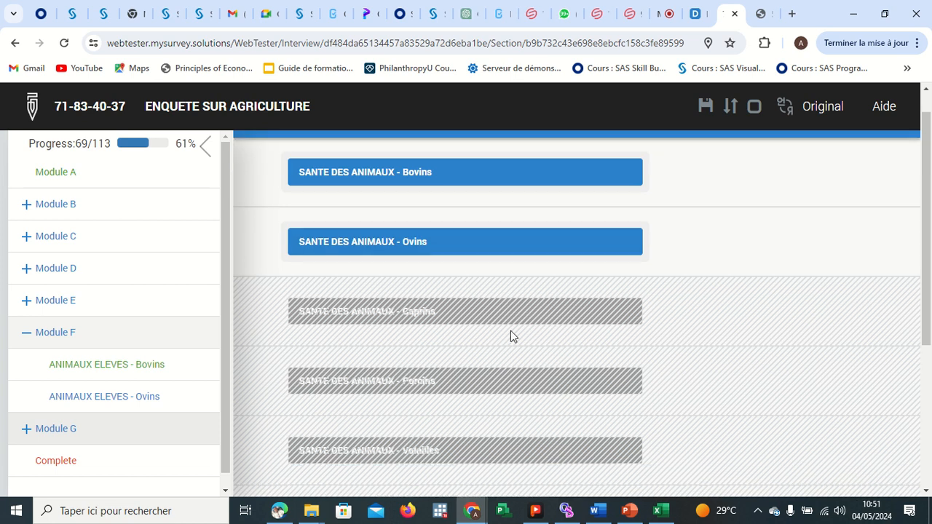
scroll(510, 331, up, 2)
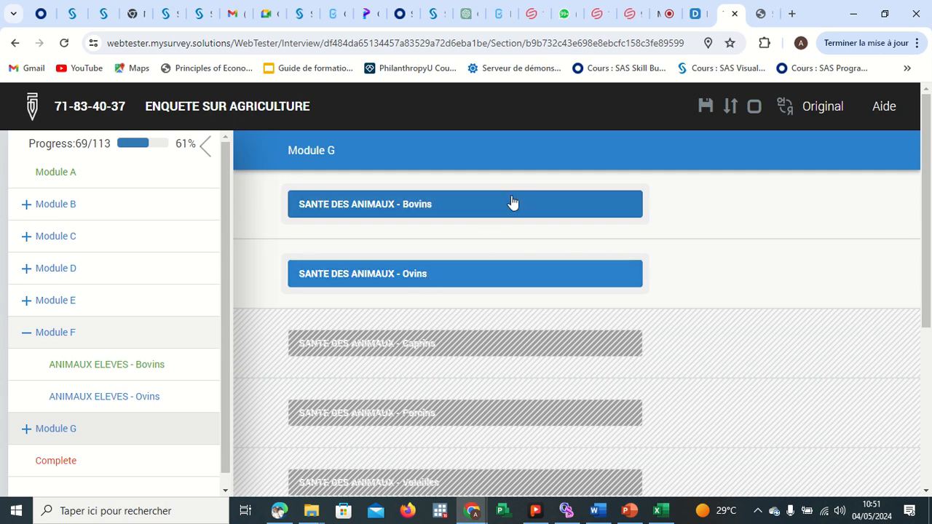
scroll(535, 281, down, 1)
scroll(535, 282, down, 2)
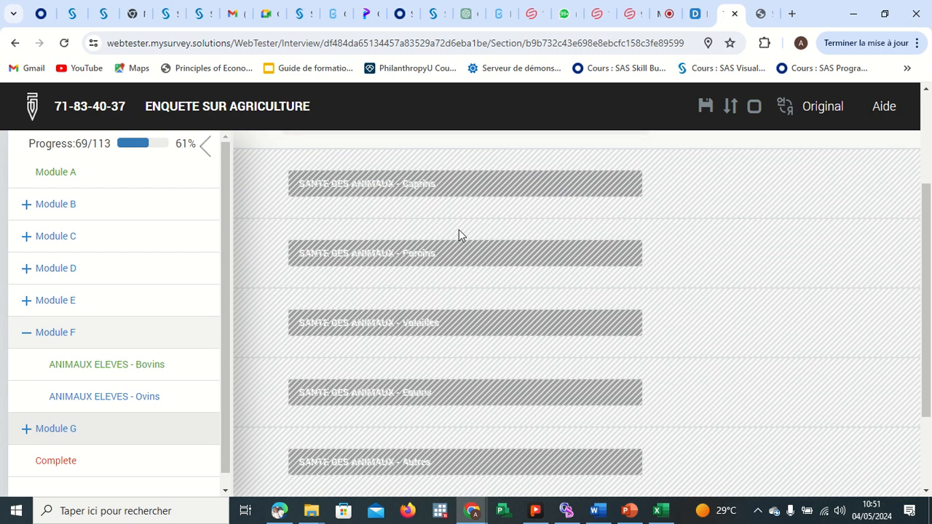
scroll(449, 287, down, 2)
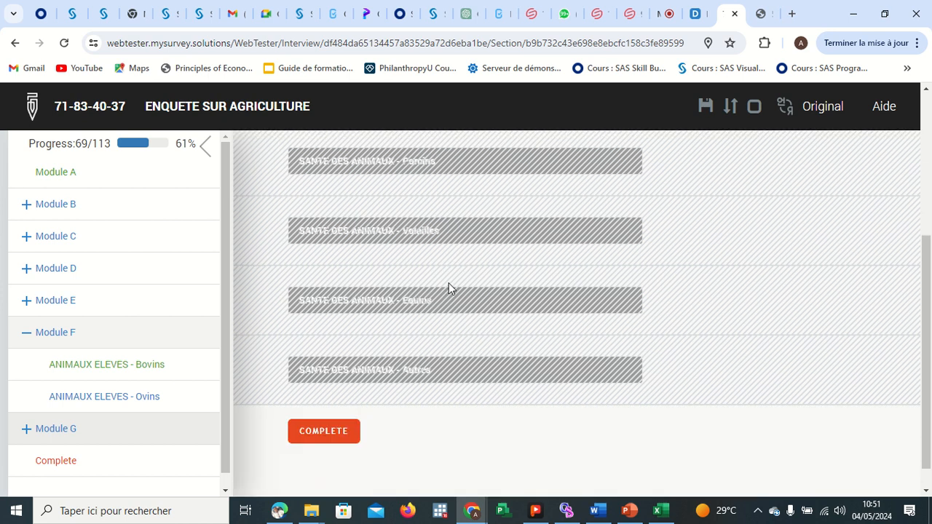
scroll(449, 287, up, 4)
scroll(449, 286, up, 1)
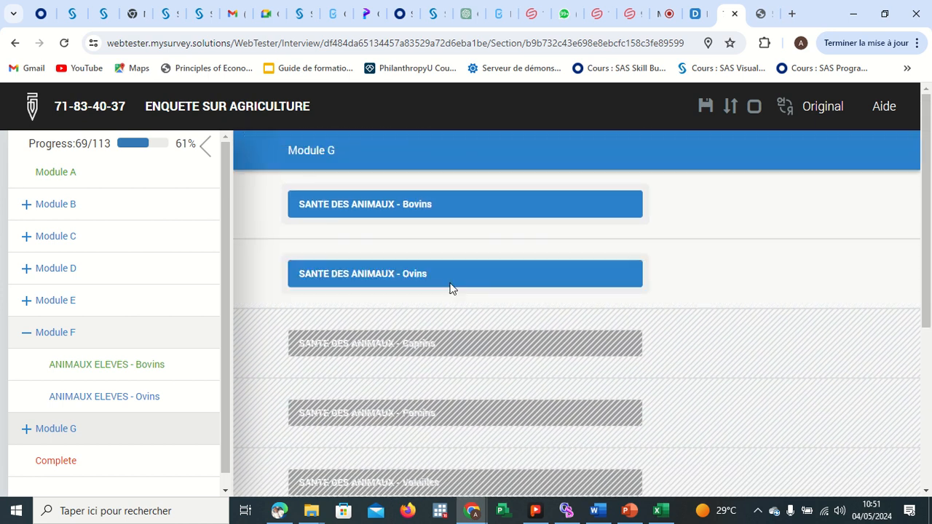
scroll(428, 404, down, 3)
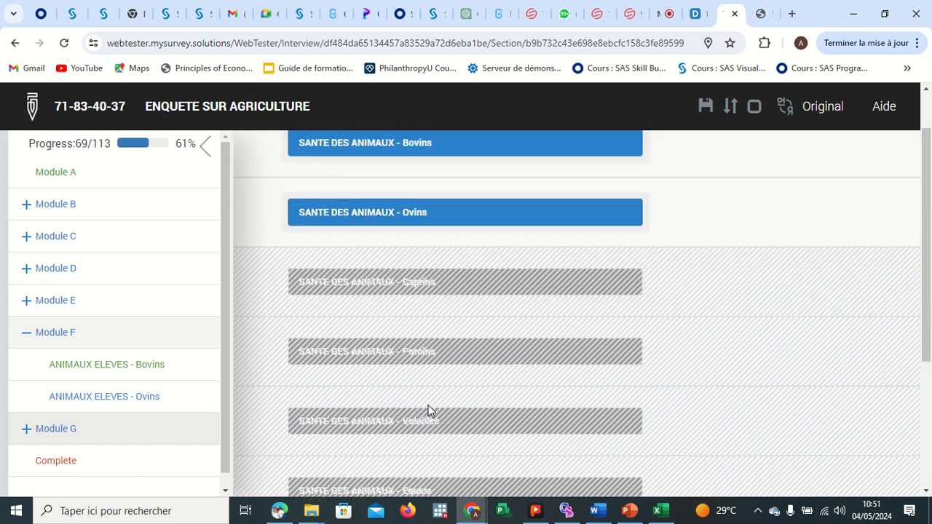
scroll(455, 283, up, 3)
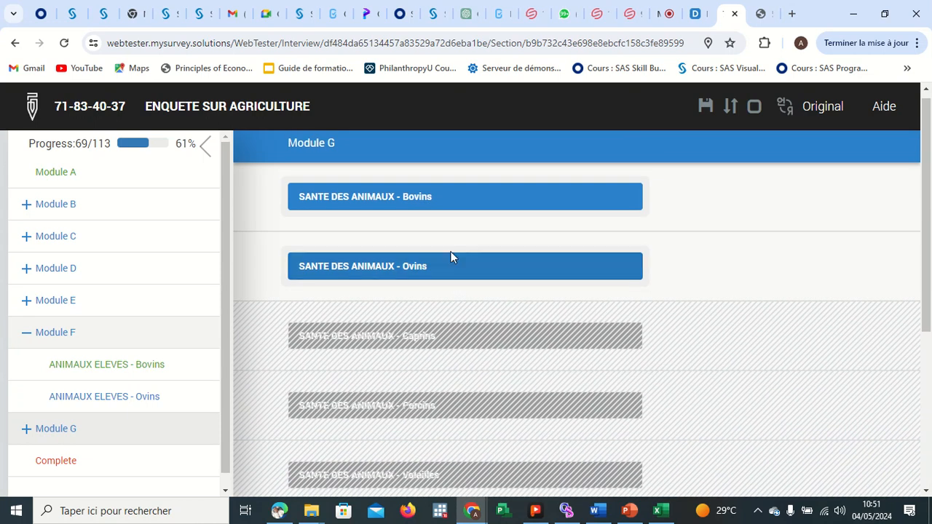
Open the Bovins animal health section, answer Non to G1, and return to Module G.
click(418, 203)
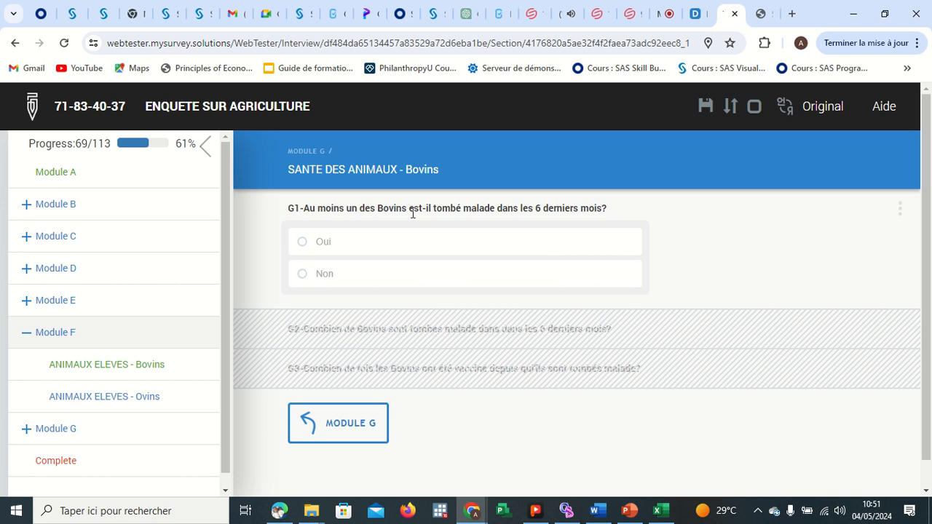
click(348, 273)
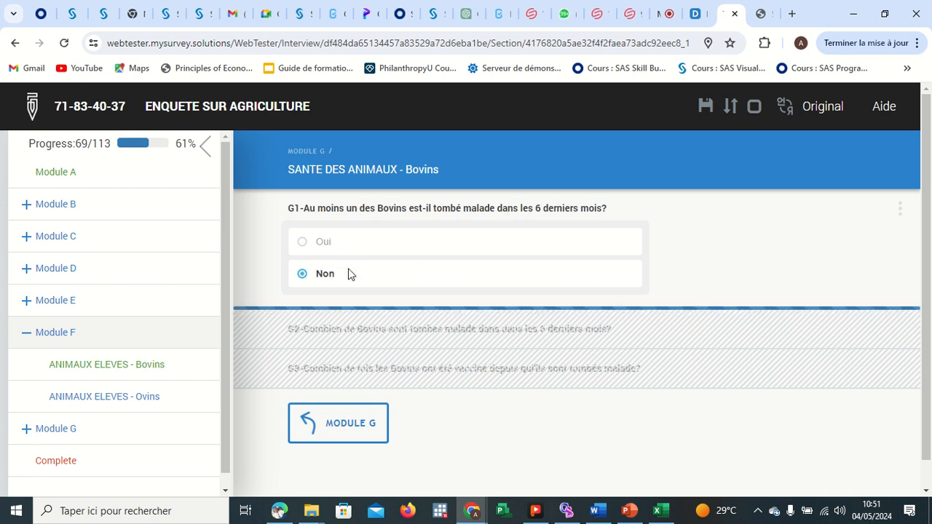
click(353, 421)
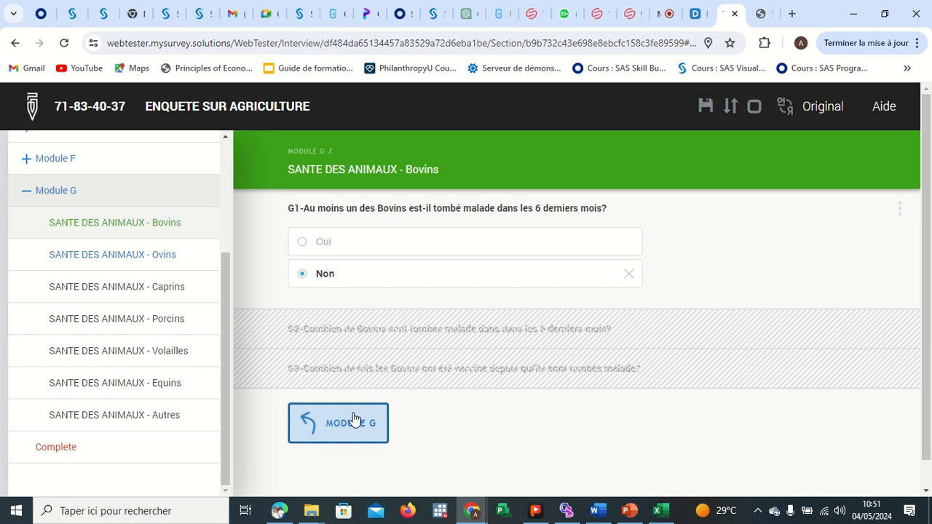
Open the Ovins animal health section, answer Non to G1, and return to Module G.
click(420, 243)
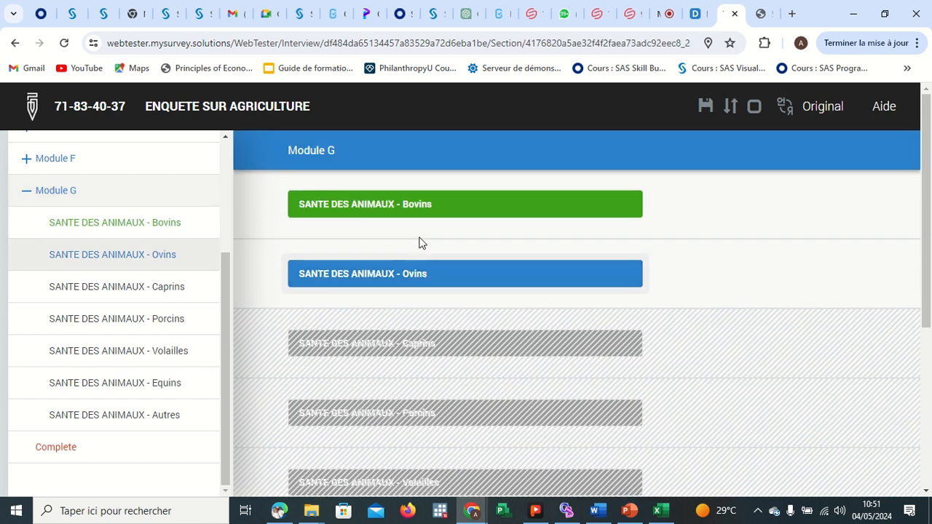
click(358, 252)
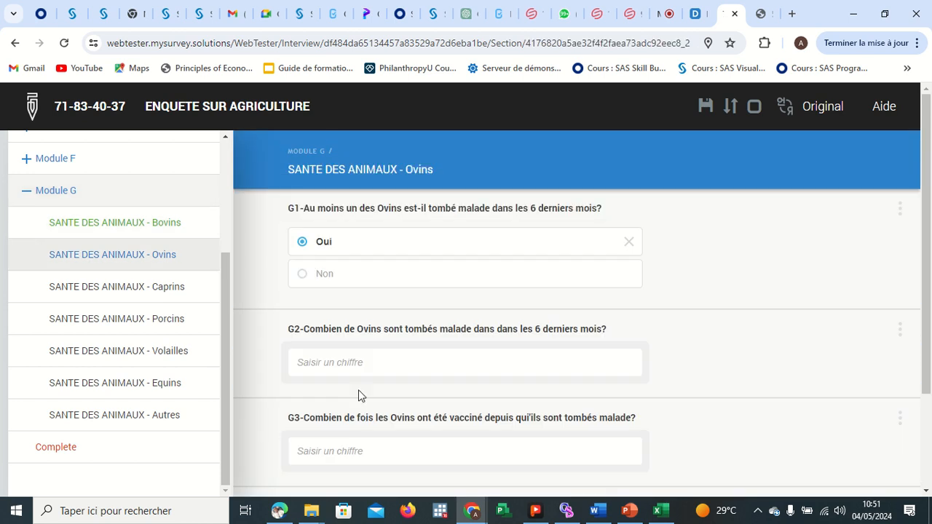
click(320, 276)
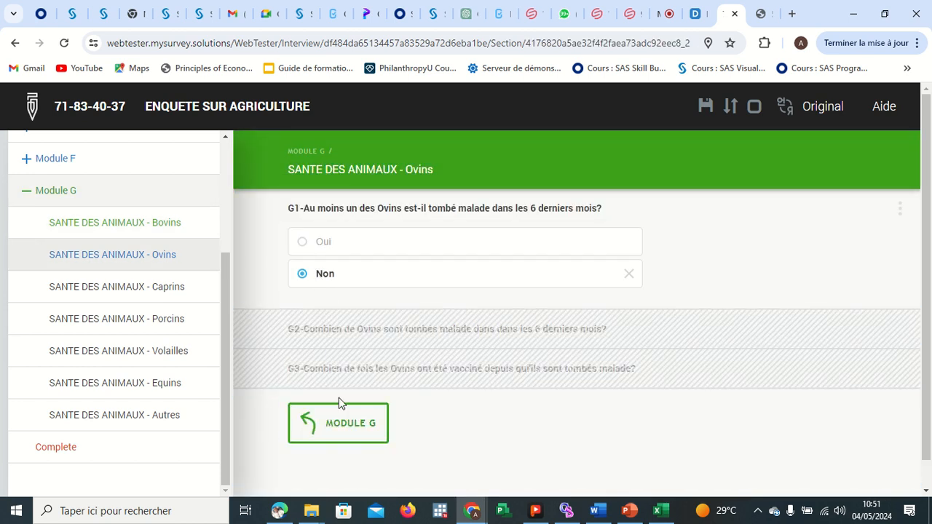
click(346, 424)
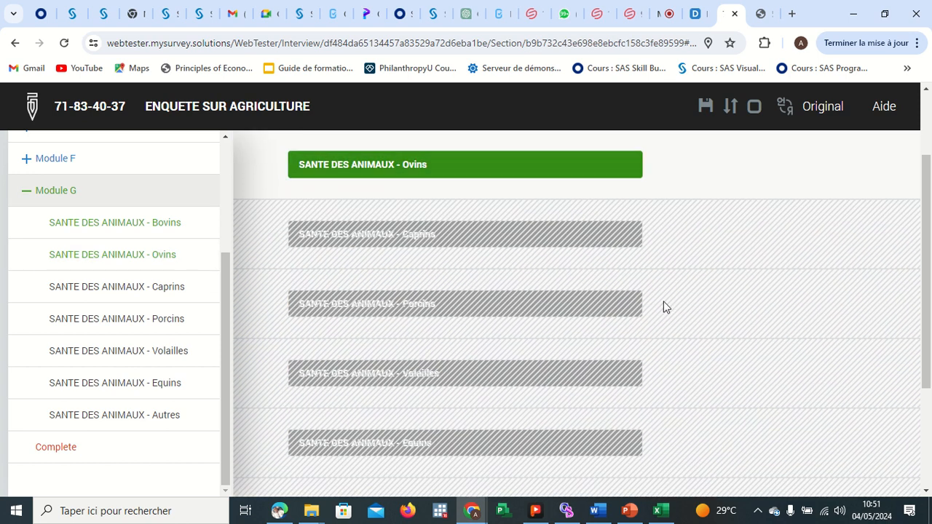
Scroll to the end of Module G and open the Complete page.
scroll(663, 308, down, 3)
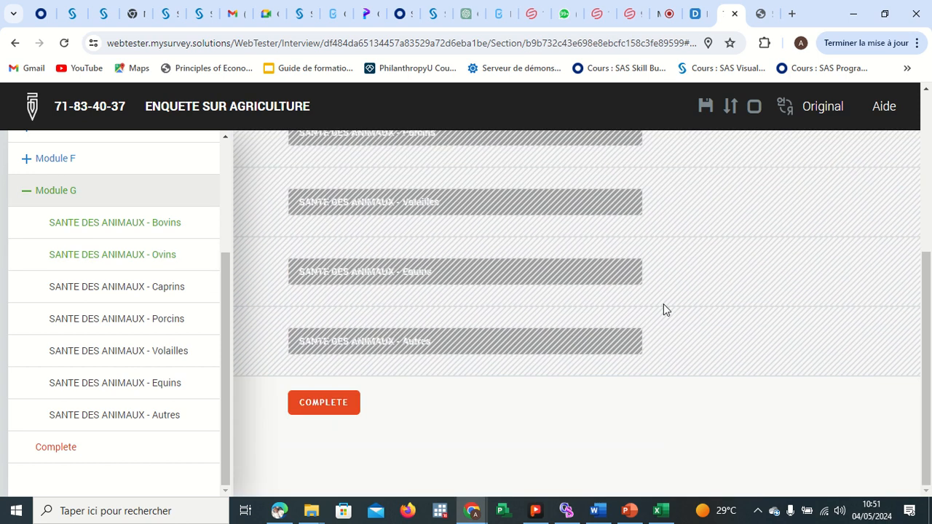
click(324, 402)
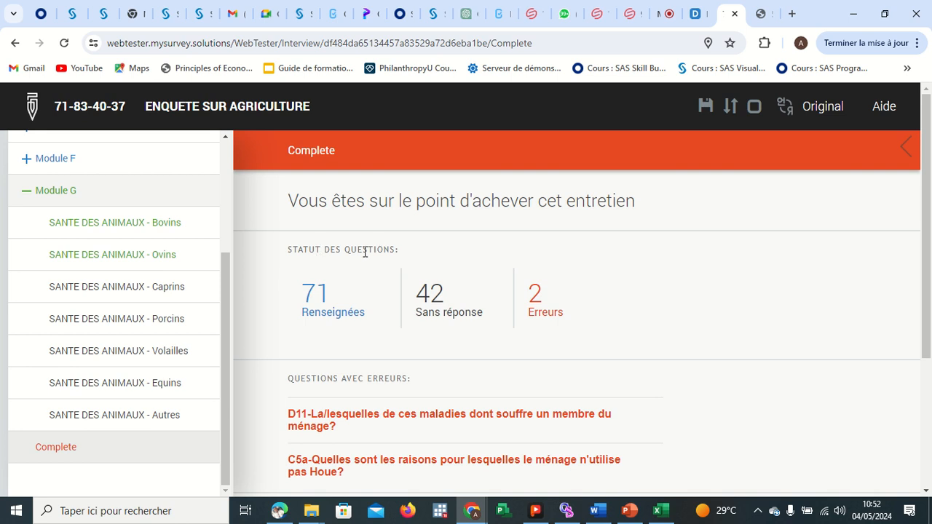
click(662, 14)
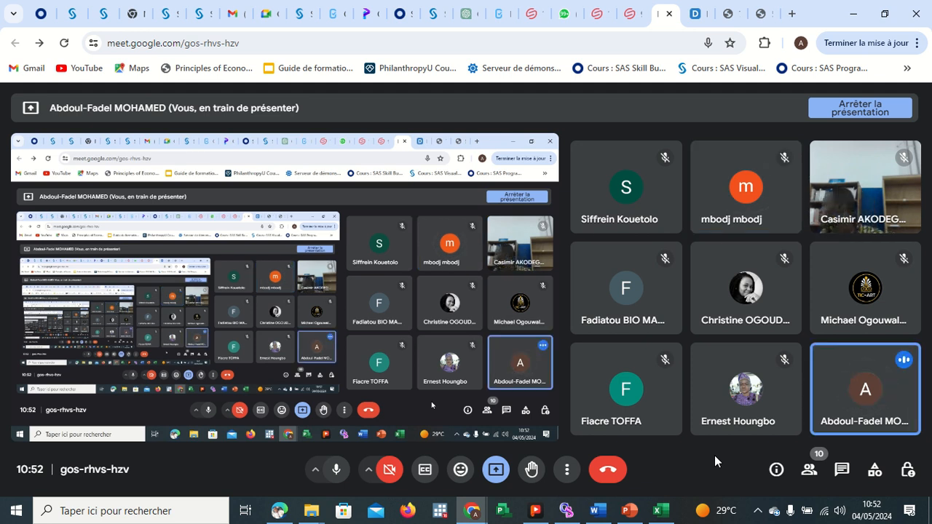
click(726, 16)
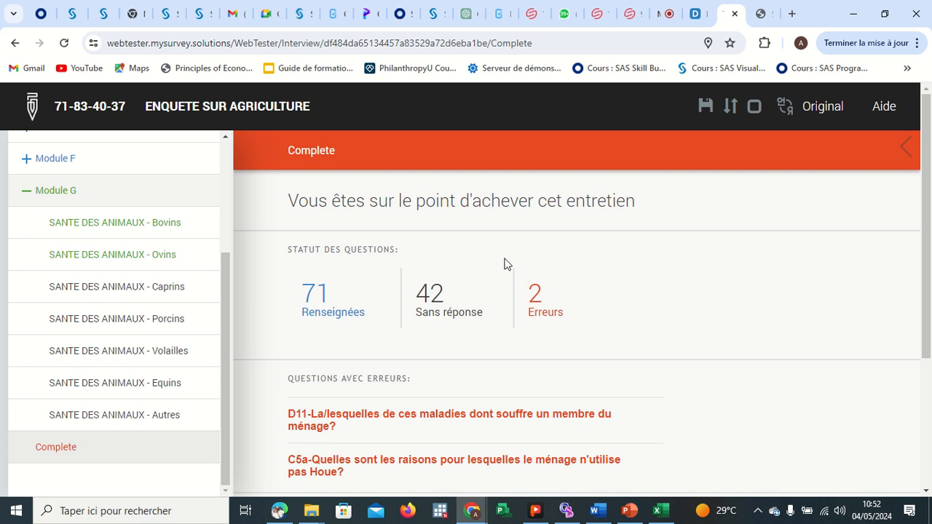
click(663, 14)
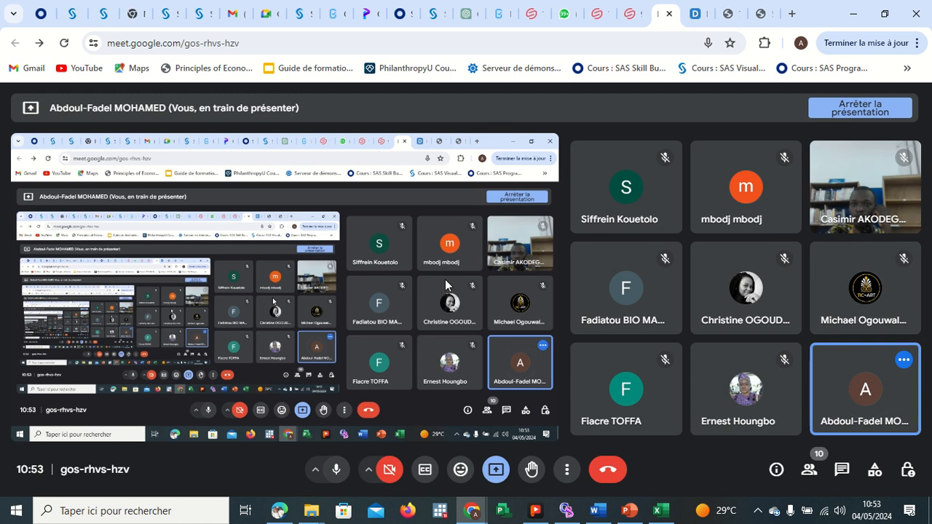
click(730, 15)
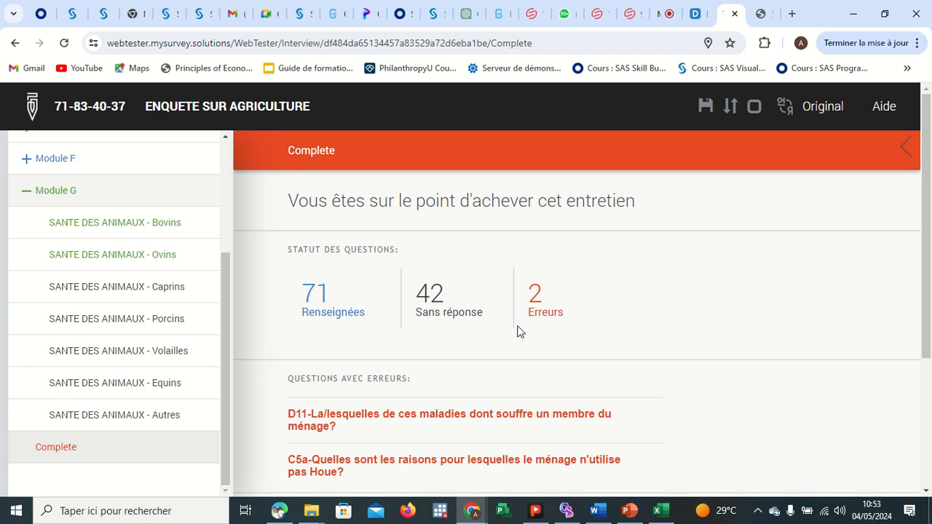
Enter DGEGGDGSGSGSGS as the note for the supervisor on the Complete page.
scroll(508, 356, down, 3)
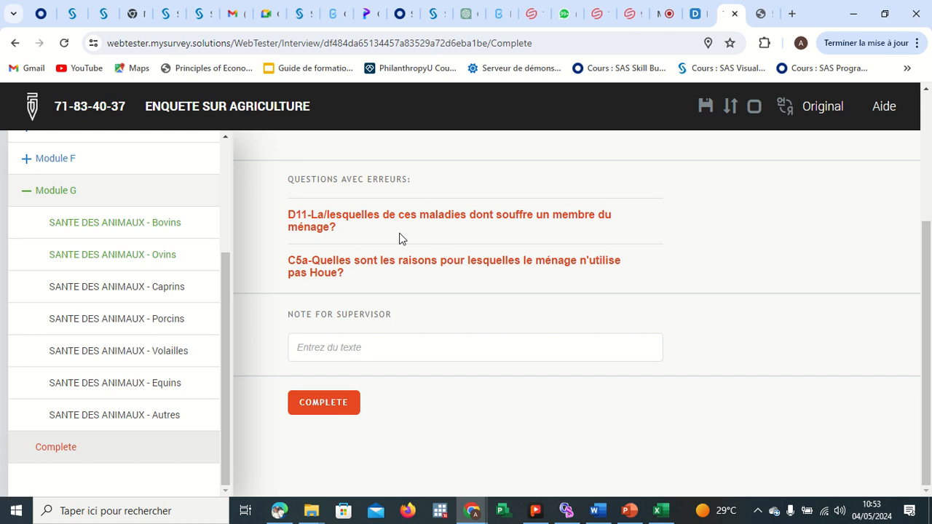
scroll(400, 235, up, 1)
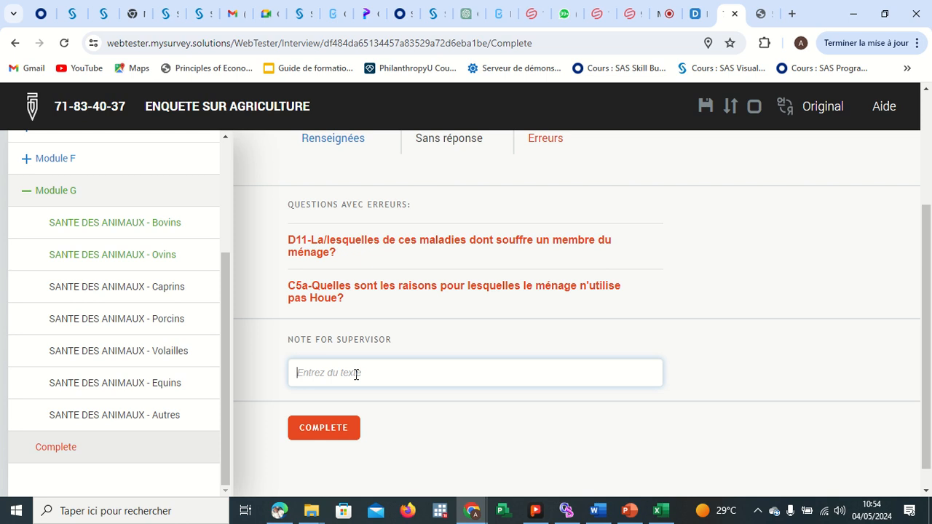
text(DGEGGDGSGSGSGS)
Open a new browser tab and search Google for survey solutions designer.
click(668, 14)
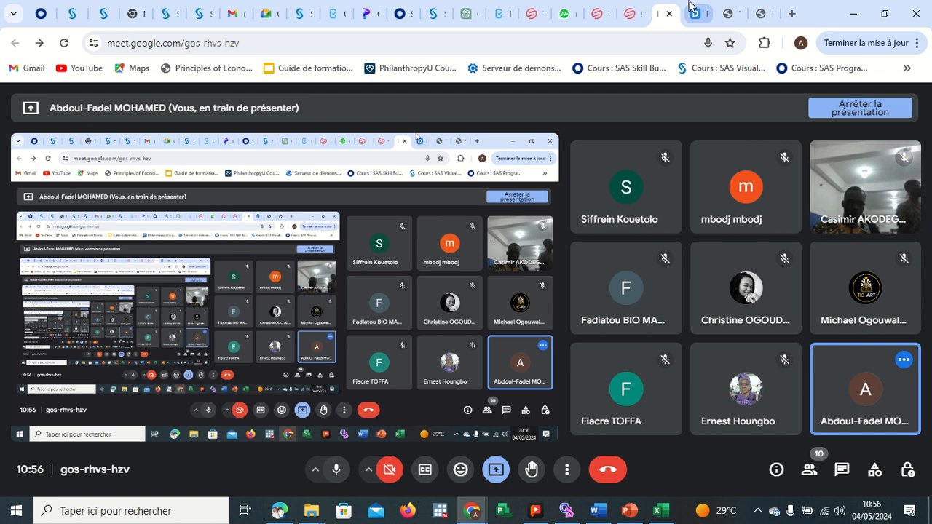
click(791, 14)
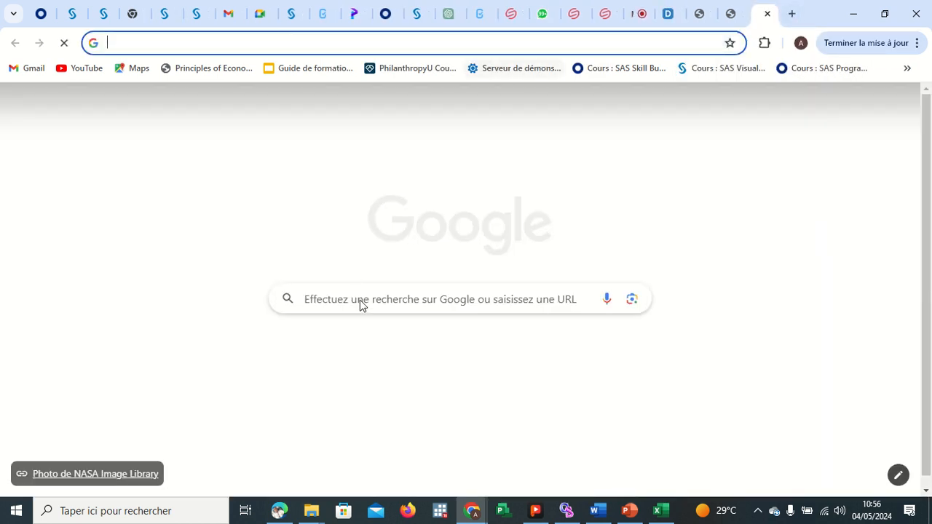
click(363, 304)
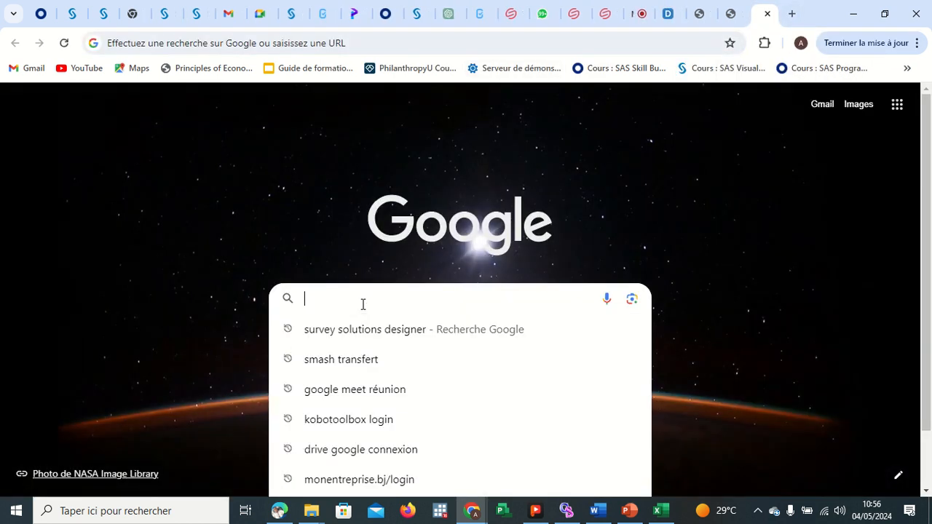
text(SURV)
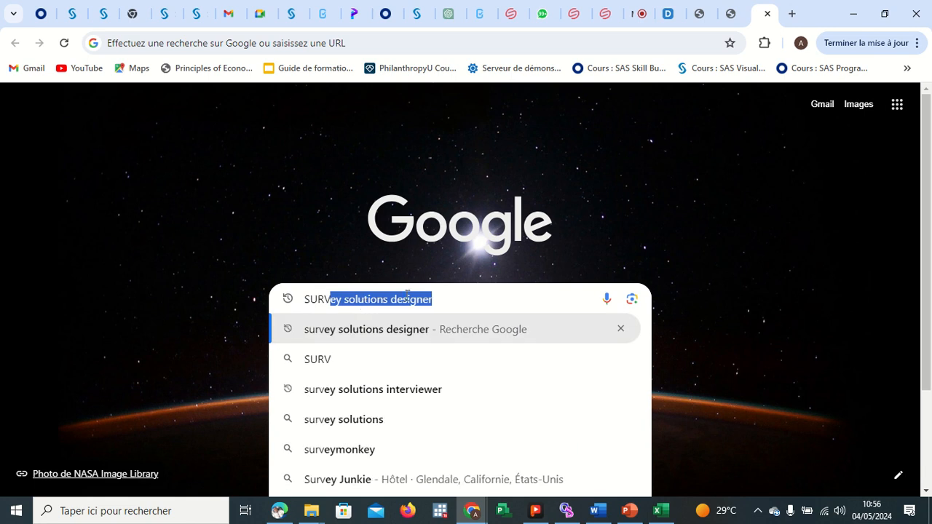
click(441, 298)
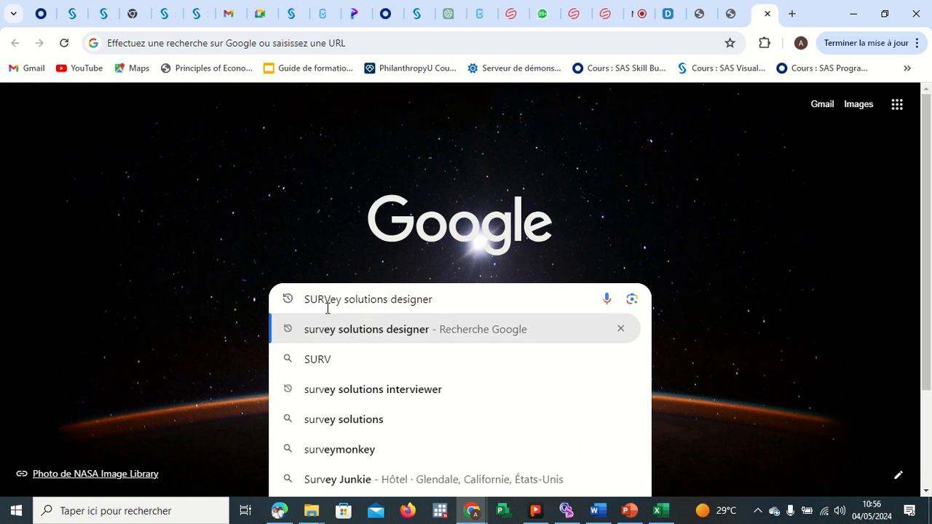
click(401, 335)
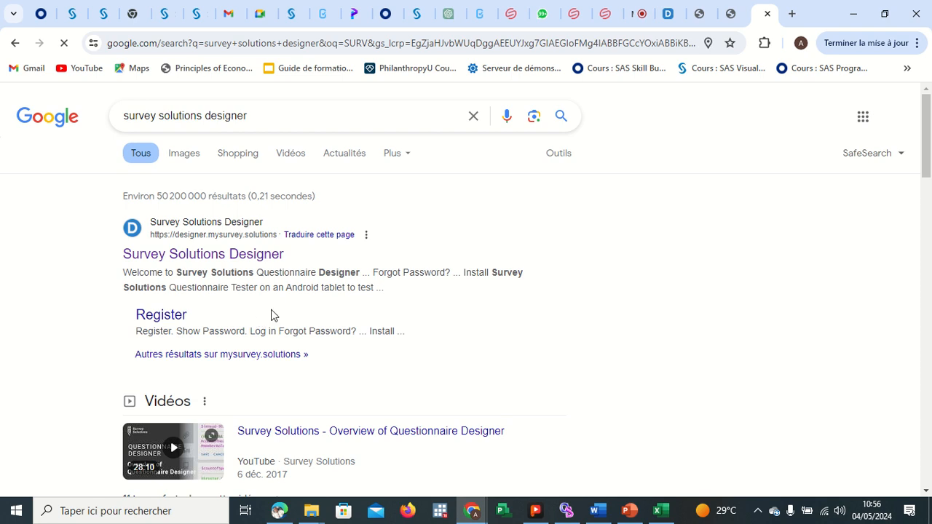
Open the Survey Solutions Designer registration page from the search results.
scroll(369, 310, down, 2)
scroll(372, 309, up, 2)
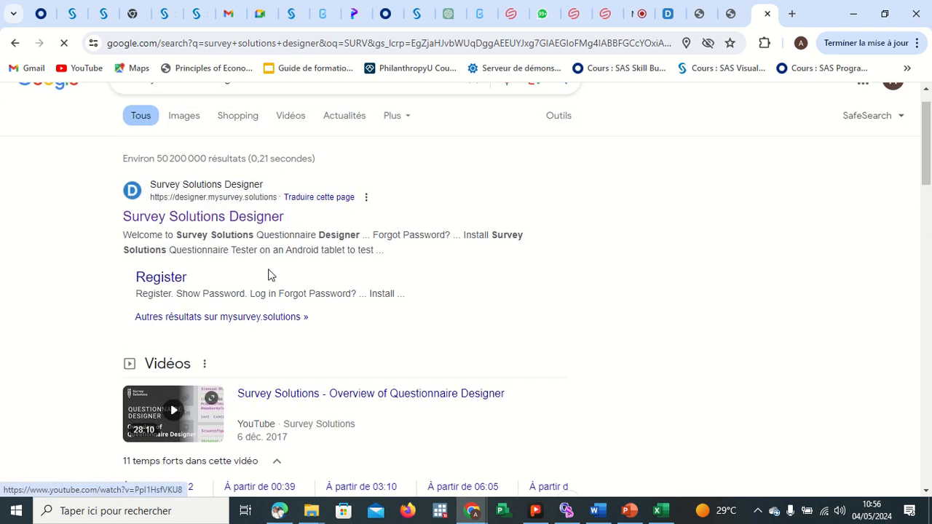
click(161, 278)
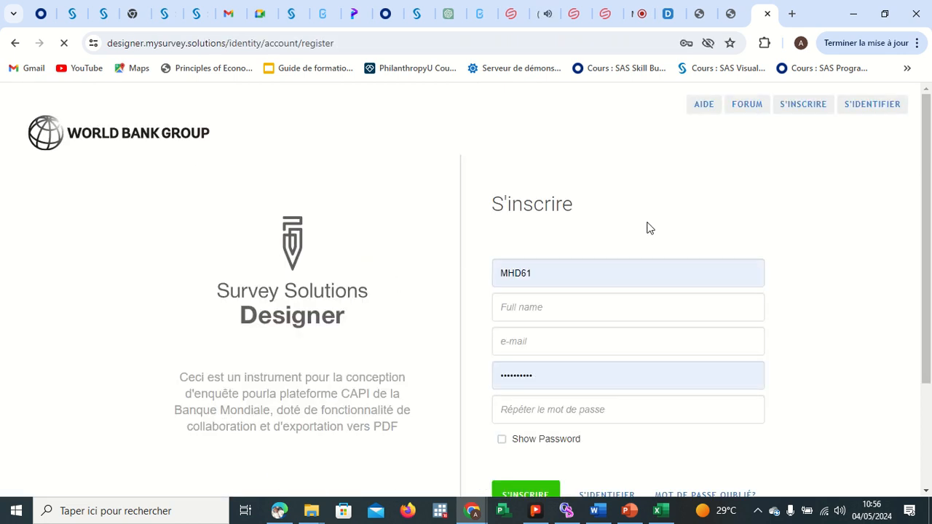
Examine the fields of the Designer registration form.
scroll(600, 216, down, 2)
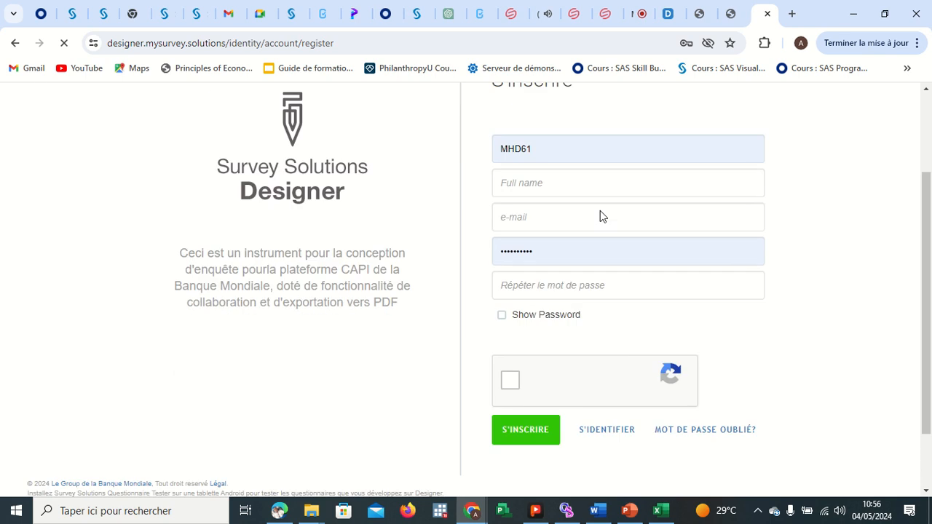
click(544, 150)
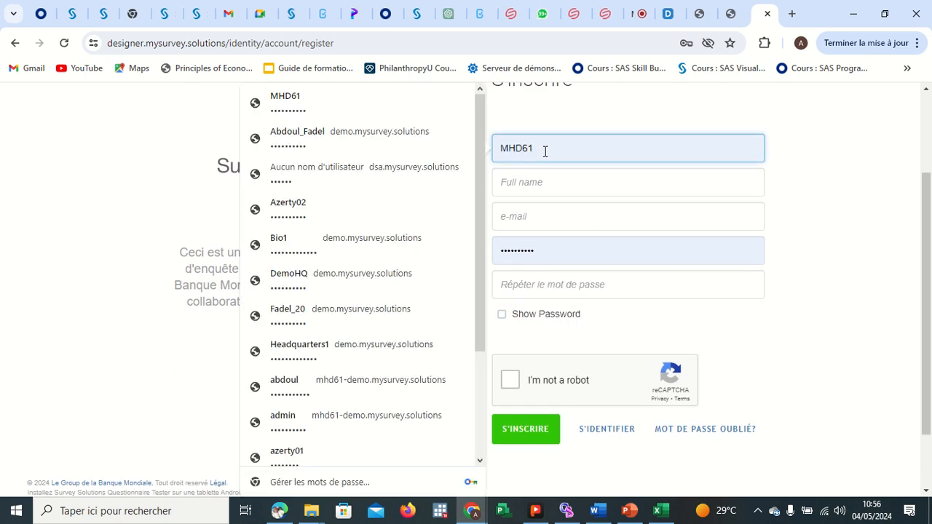
click(549, 181)
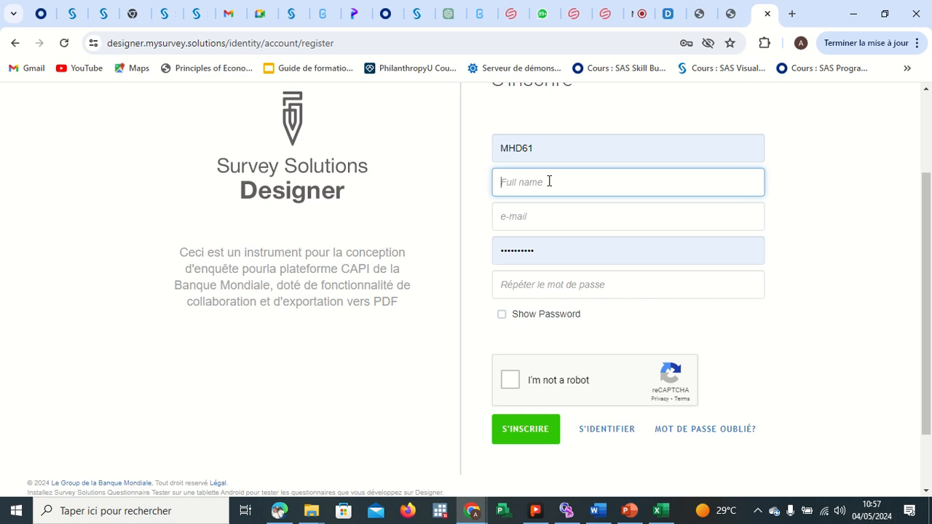
click(558, 214)
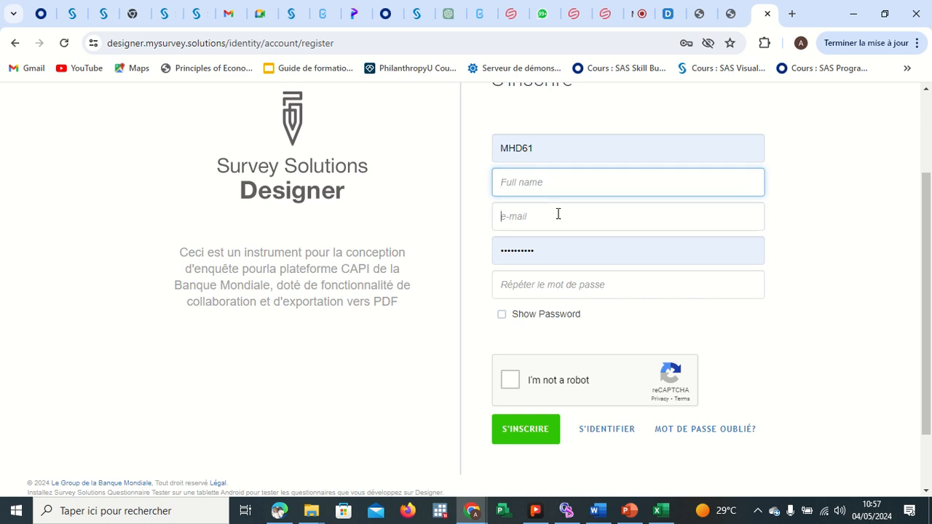
click(558, 251)
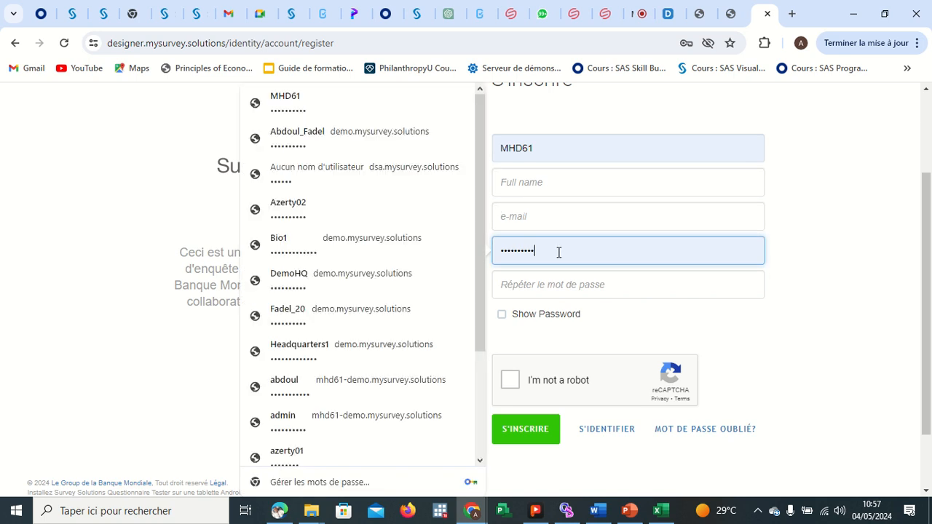
click(557, 148)
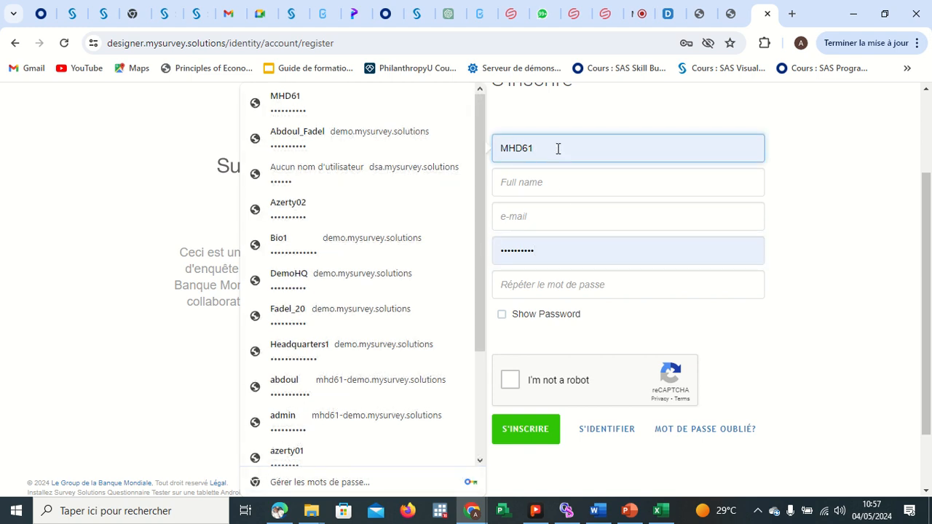
click(558, 259)
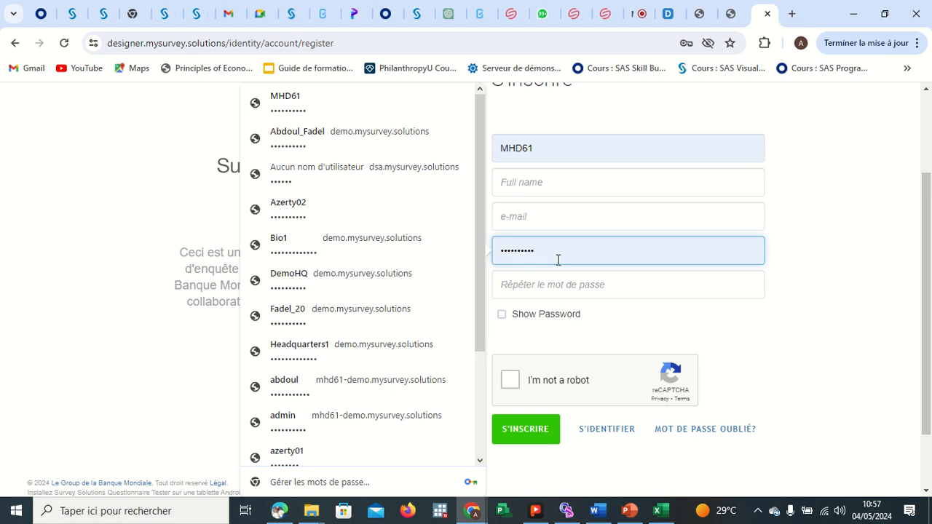
click(549, 146)
click(558, 184)
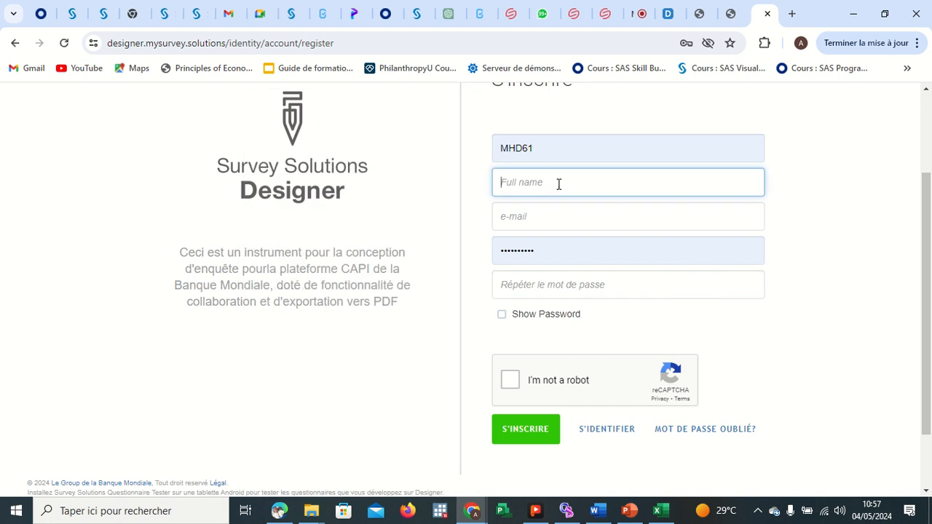
click(557, 211)
click(556, 244)
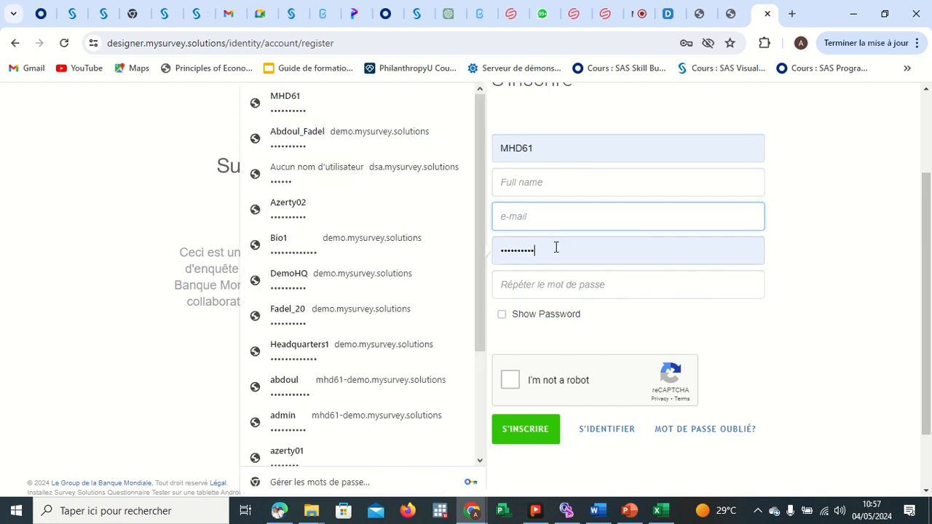
click(562, 282)
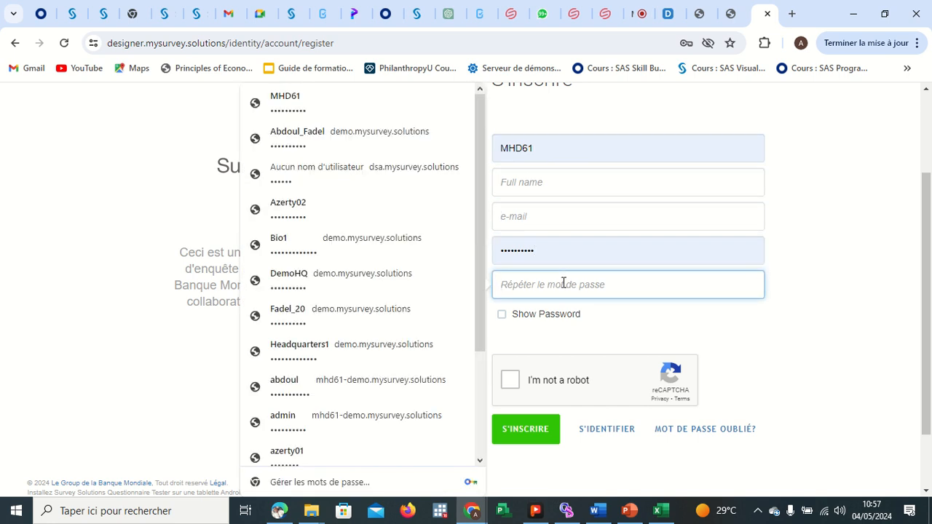
click(501, 317)
click(502, 317)
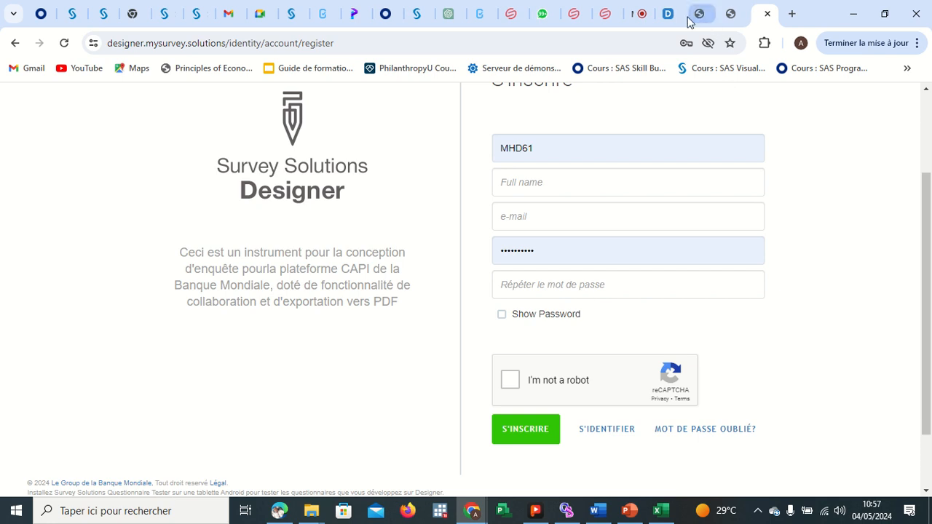
click(640, 14)
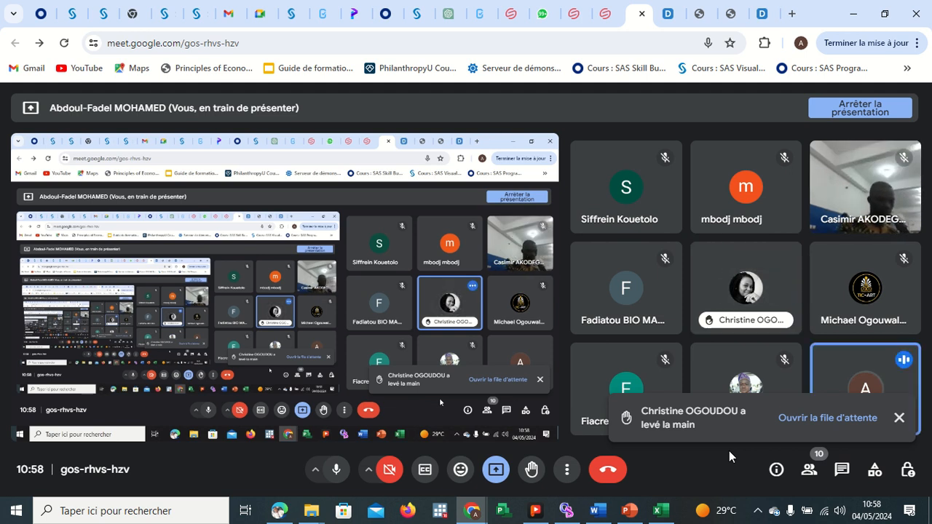
click(764, 20)
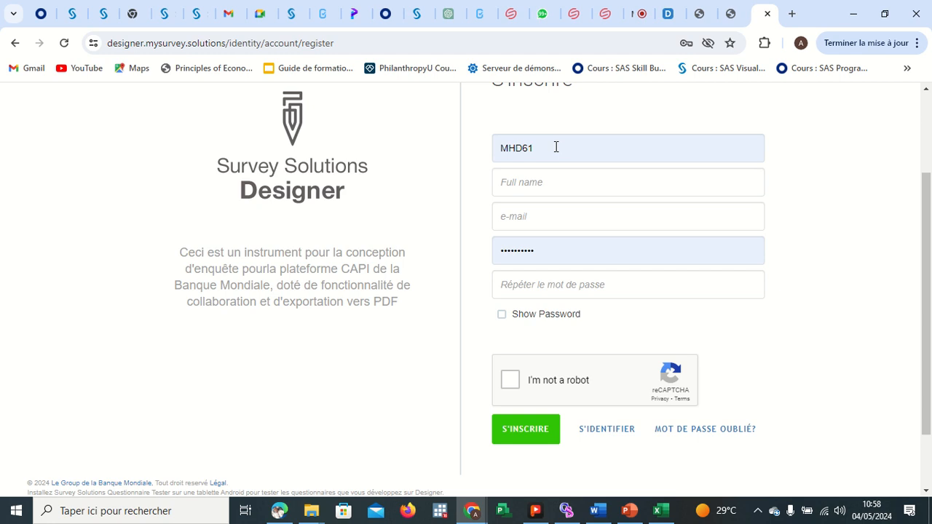
click(549, 250)
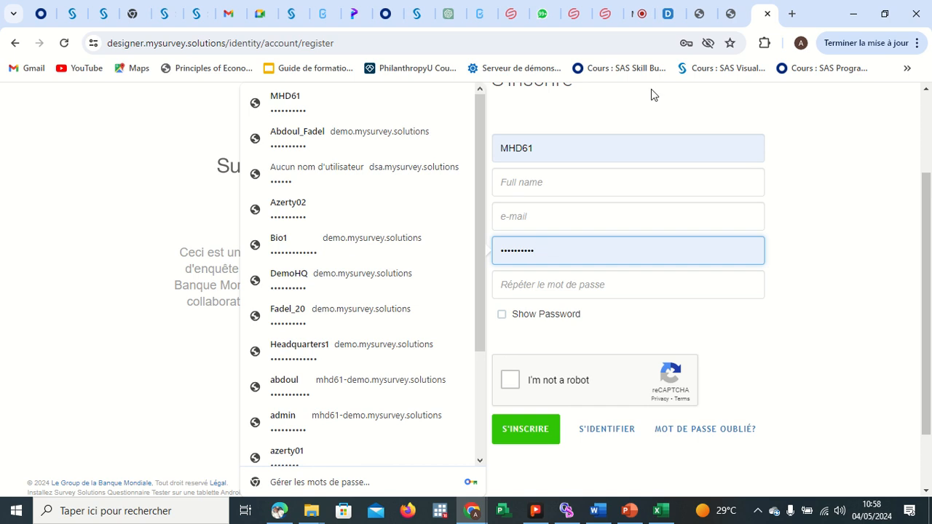
mouse_move(424, 2)
click(700, 16)
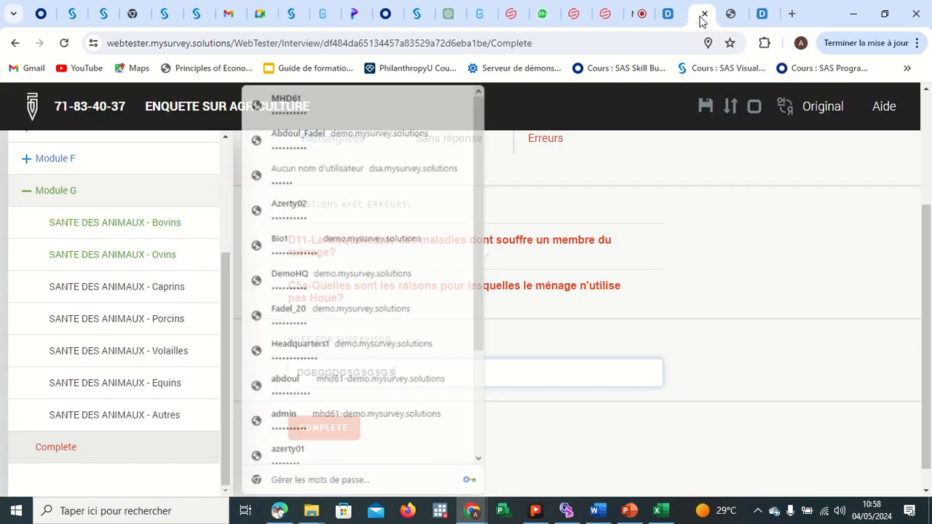
Dismiss the system-load notice in the Google Meet call and return to the Designer tab.
click(643, 14)
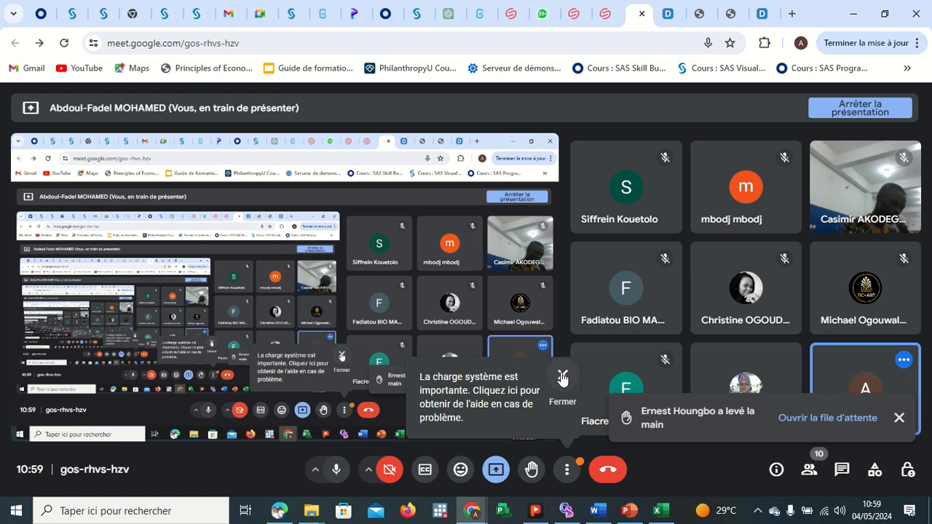
click(562, 376)
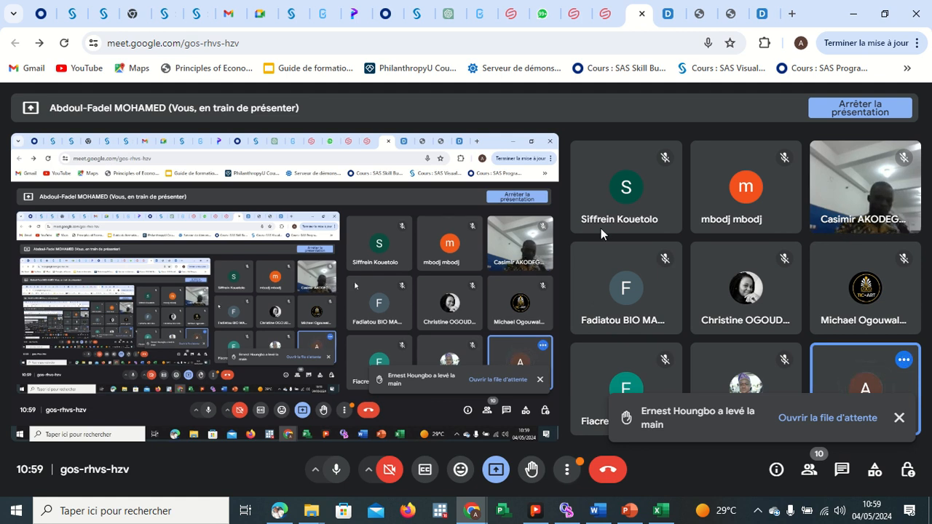
click(761, 13)
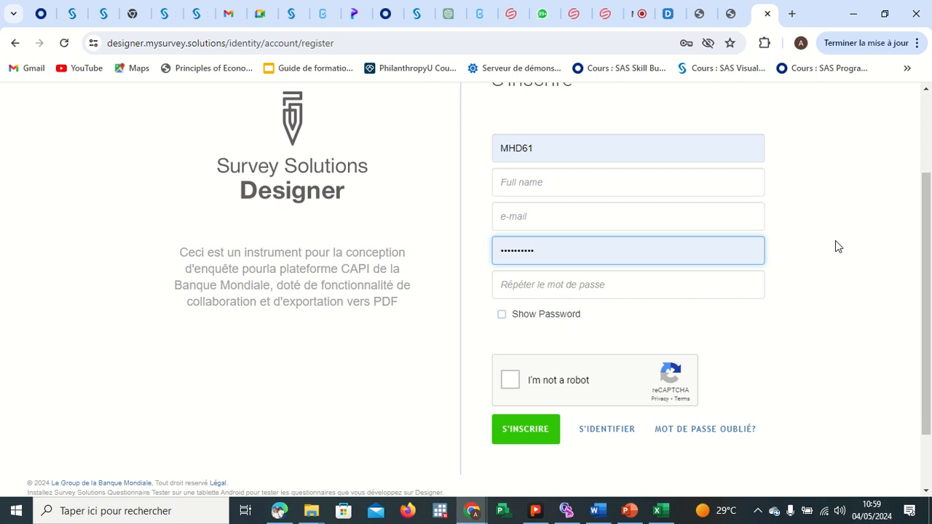
Switch from the registration form to the Designer sign-in page.
click(614, 431)
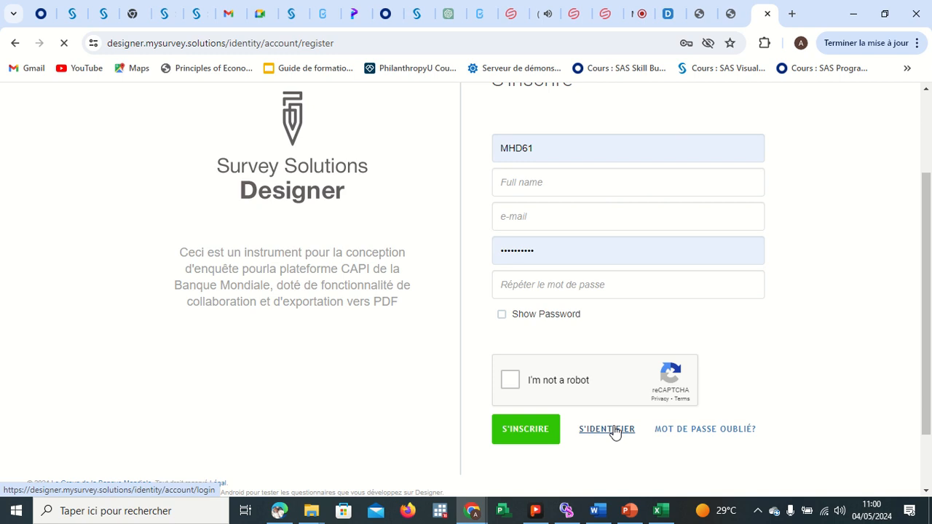
click(643, 15)
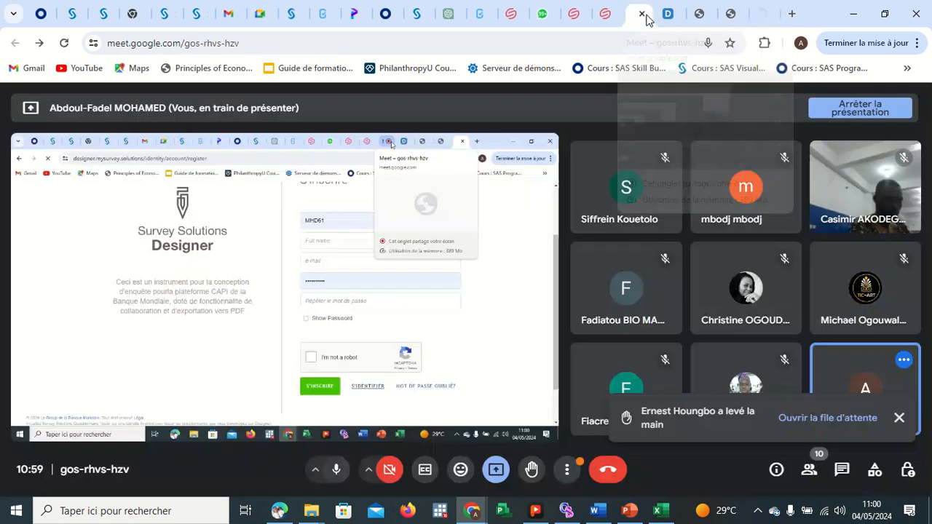
click(833, 420)
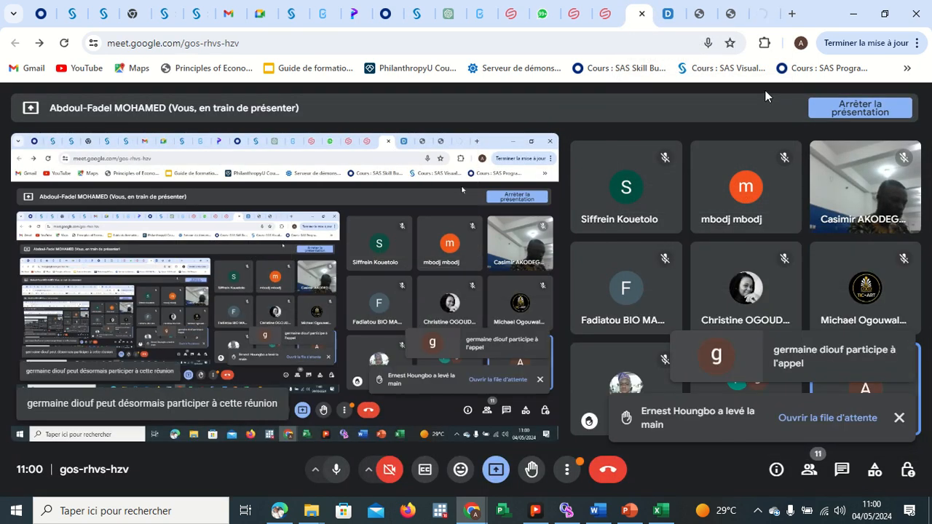
click(761, 15)
scroll(717, 299, down, 3)
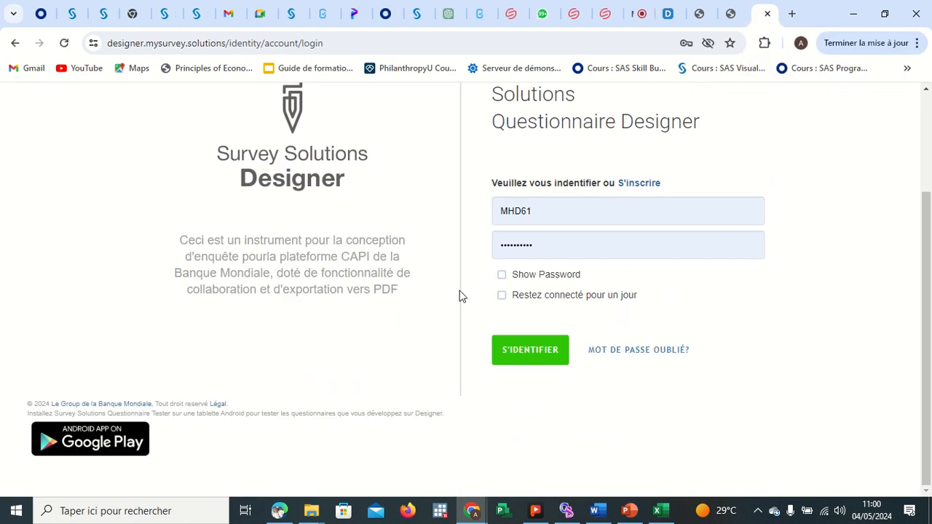
scroll(546, 150, up, 1)
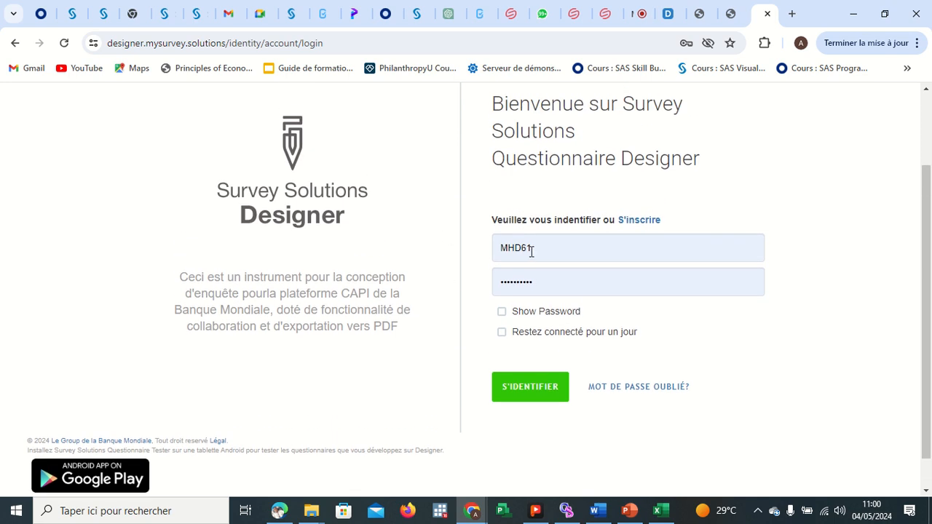
Sign in to Designer with the saved username and account password.
click(534, 249)
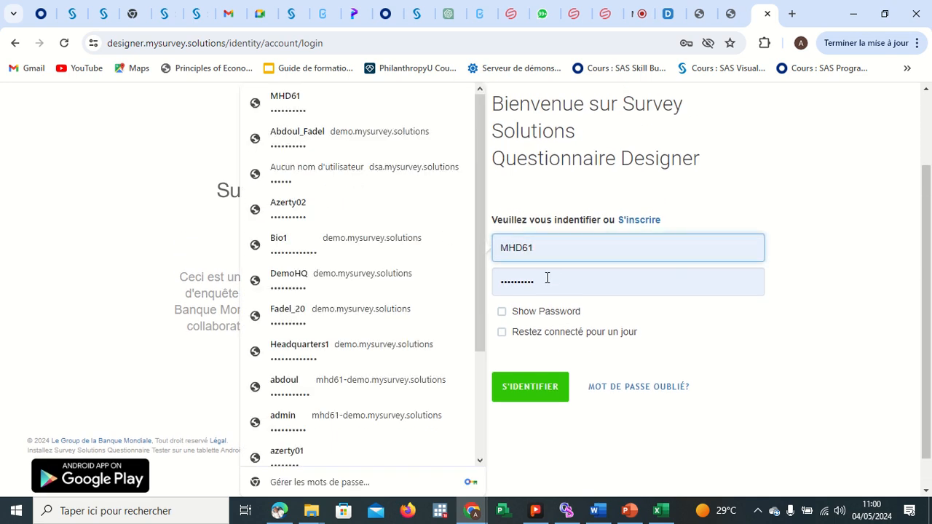
click(546, 278)
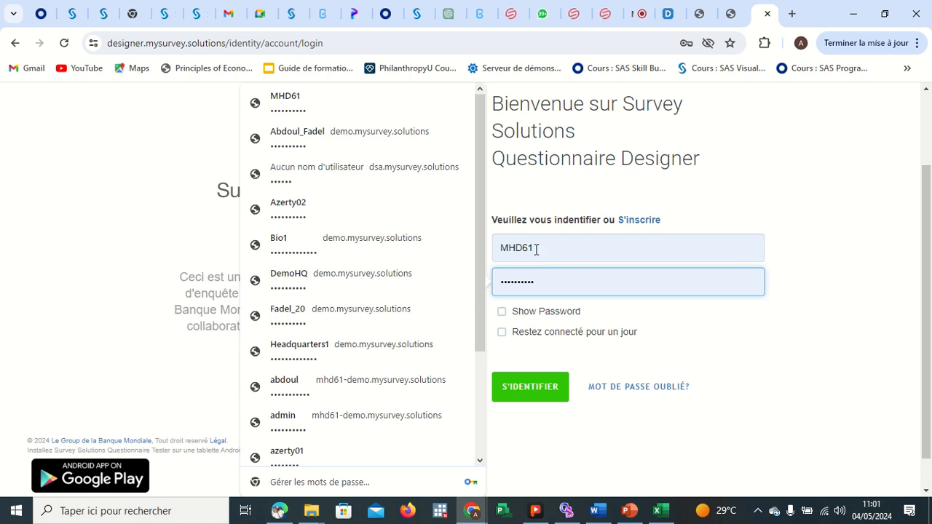
click(529, 393)
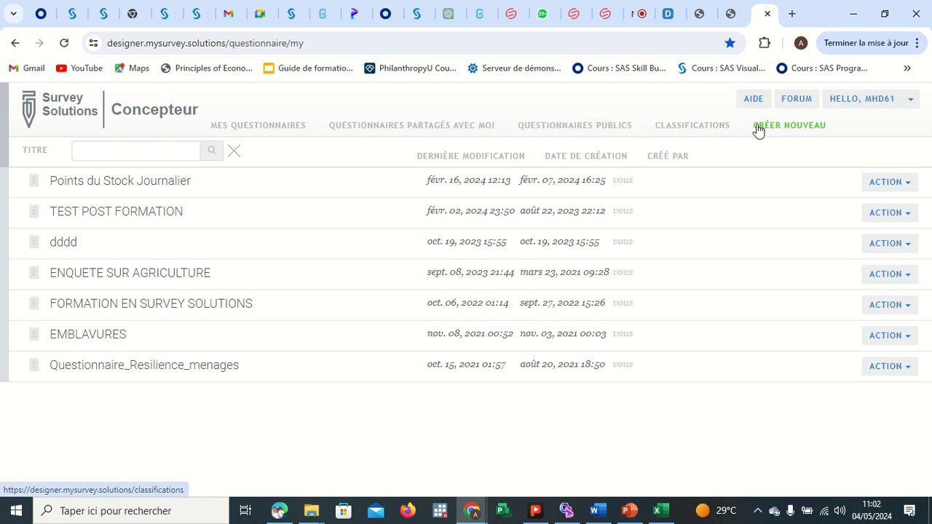
Browse the own questionnaires list and the public questionnaires list in Designer.
click(274, 127)
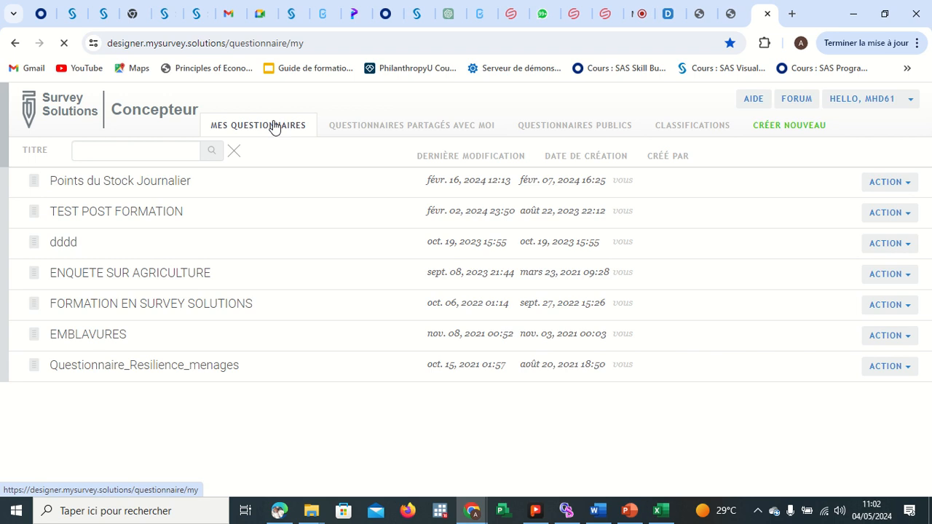
click(368, 127)
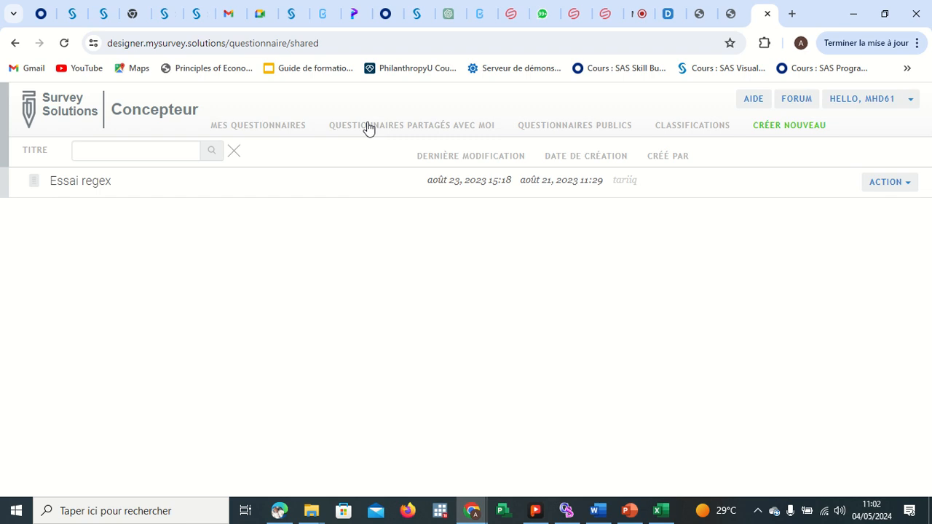
Browse the public questionnaires list in Designer.
click(557, 133)
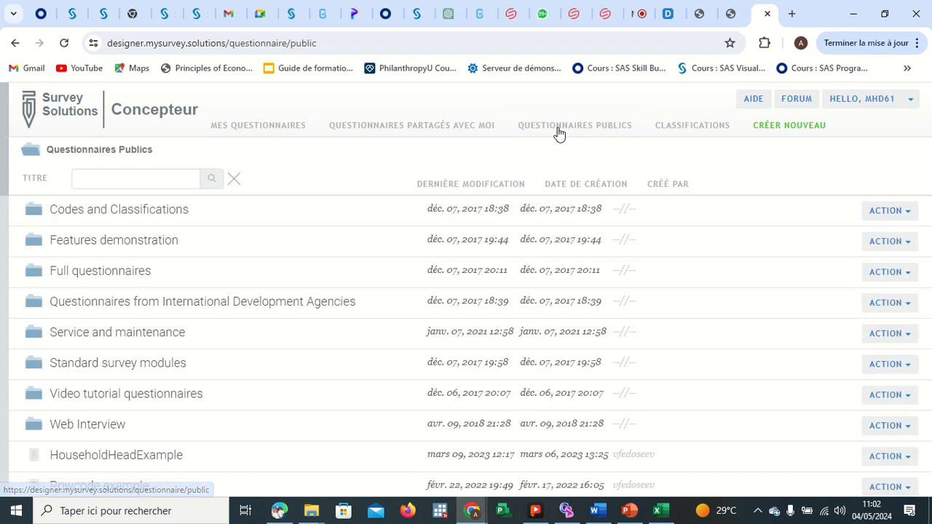
scroll(457, 405, down, 10)
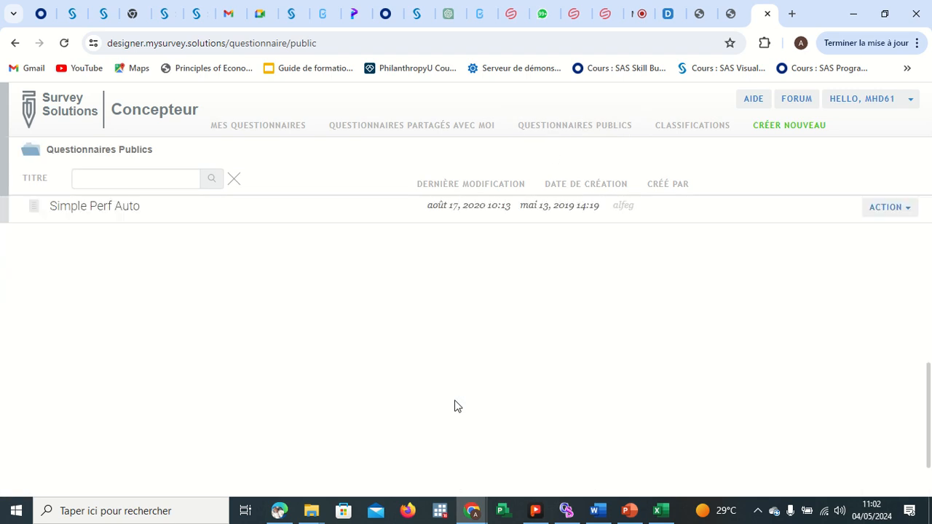
scroll(457, 405, up, 10)
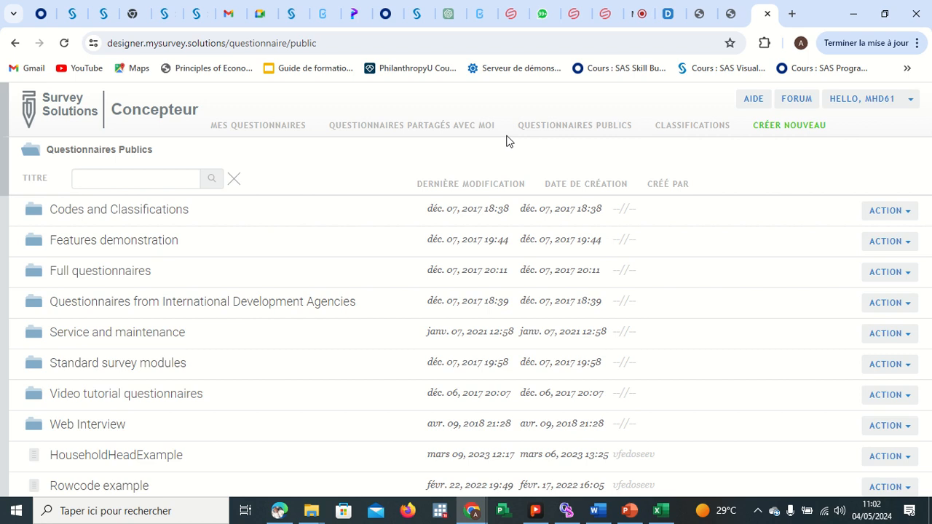
Browse the classification groups, such as Education, Environment and Agriculture, and their classifications.
click(671, 127)
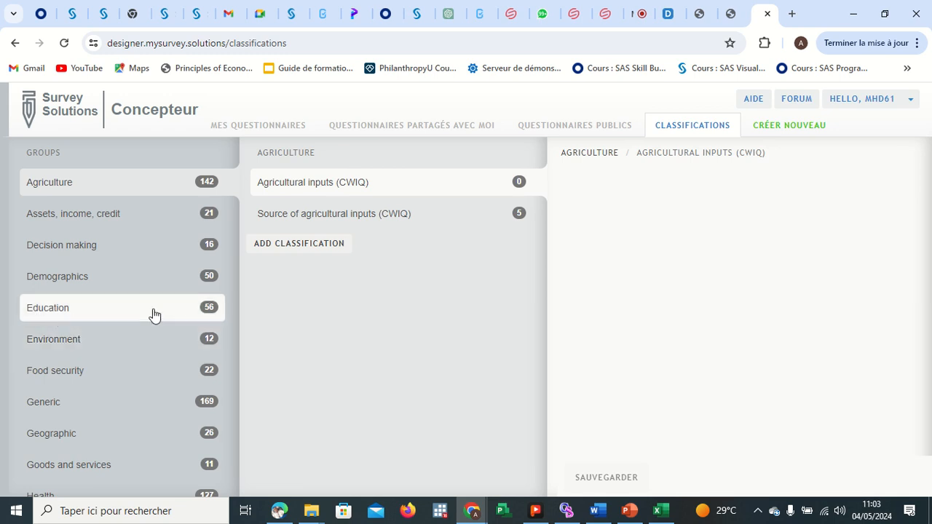
click(128, 317)
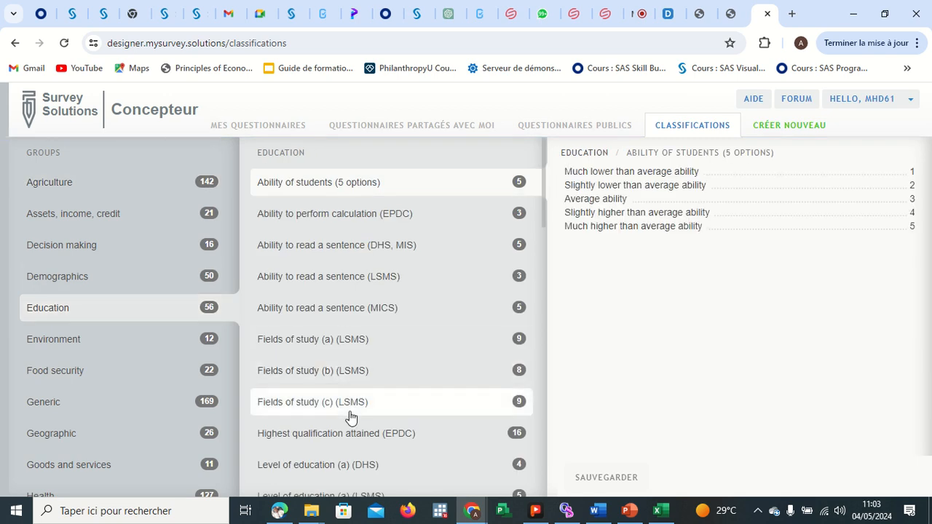
scroll(349, 417, down, 7)
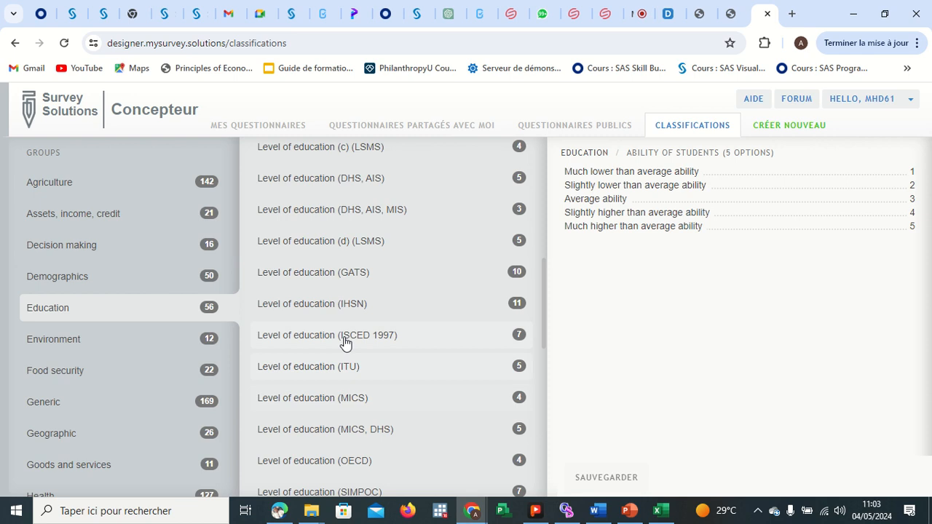
click(345, 342)
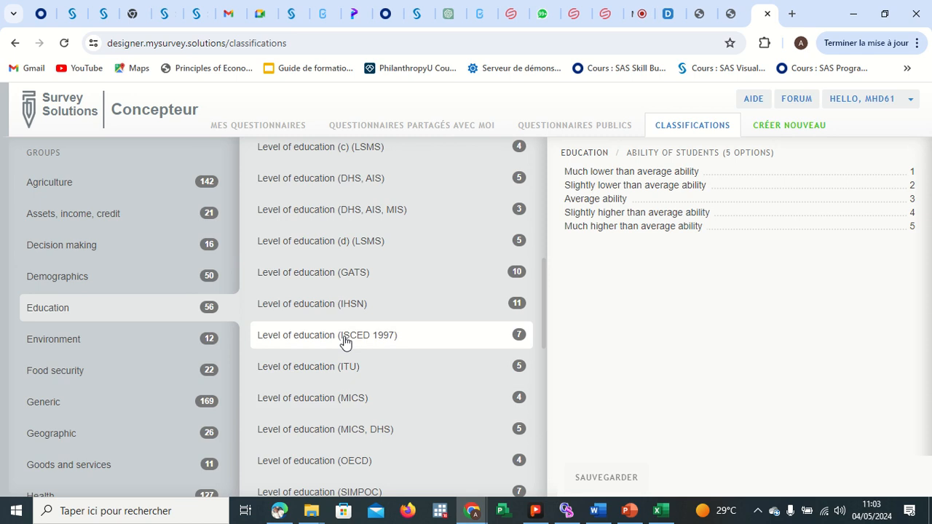
click(77, 346)
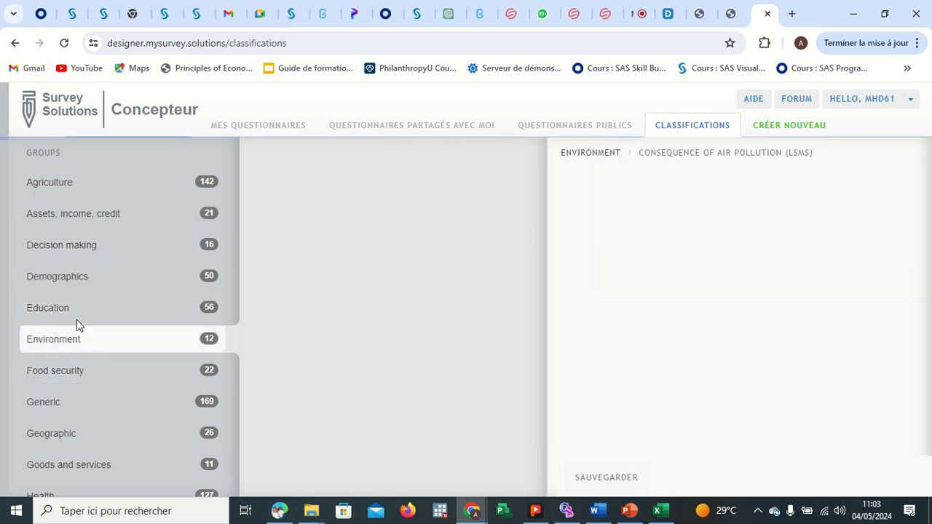
click(79, 191)
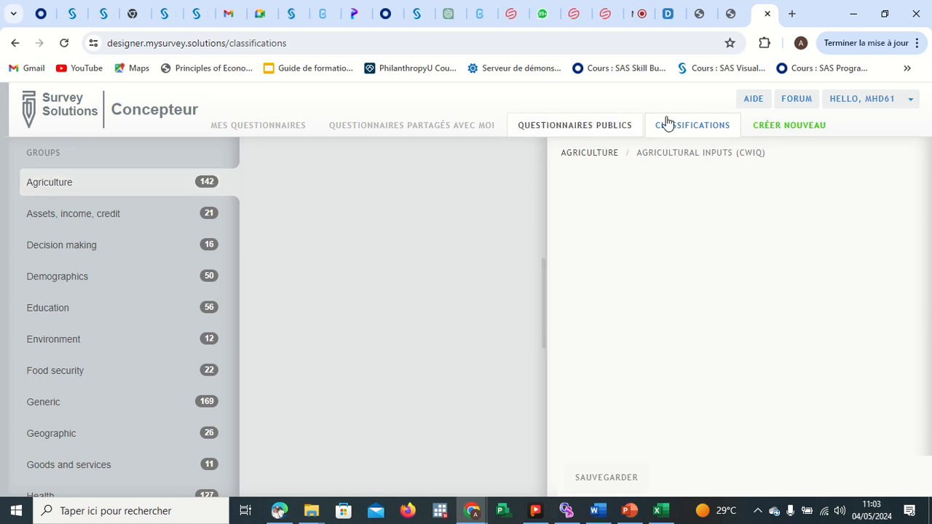
Create a new questionnaire titled QUESTIONNAIRE SUR L'AGRICULTURE with questionnaire variable AGRI.
click(780, 128)
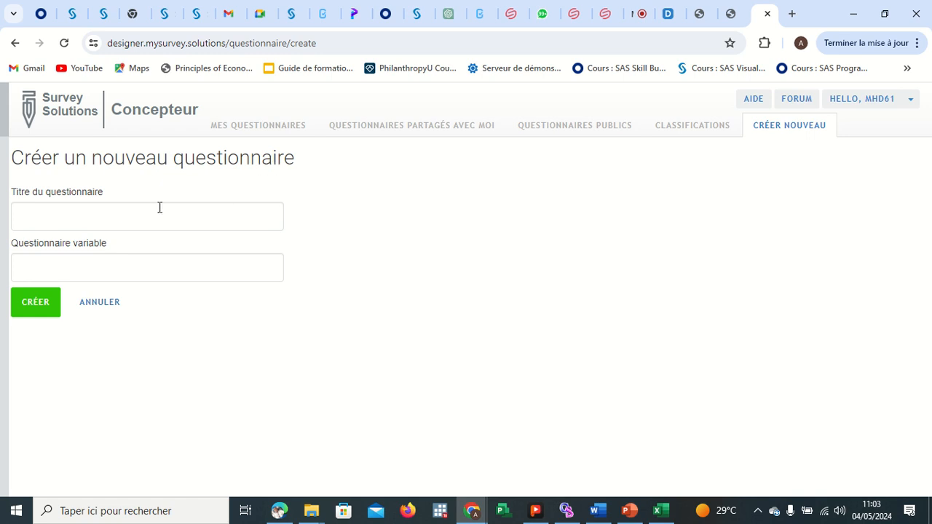
click(107, 217)
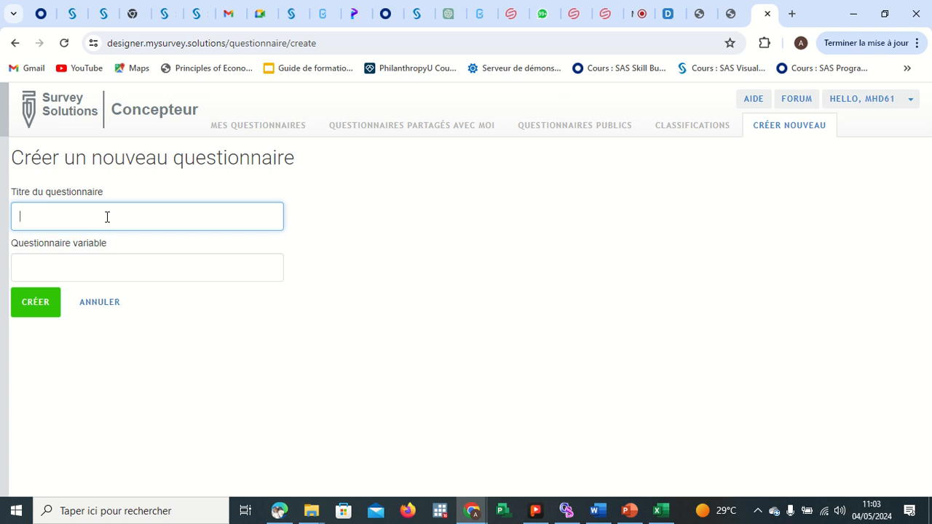
text(QUESTIONNAIRE SUR L'AGRI)
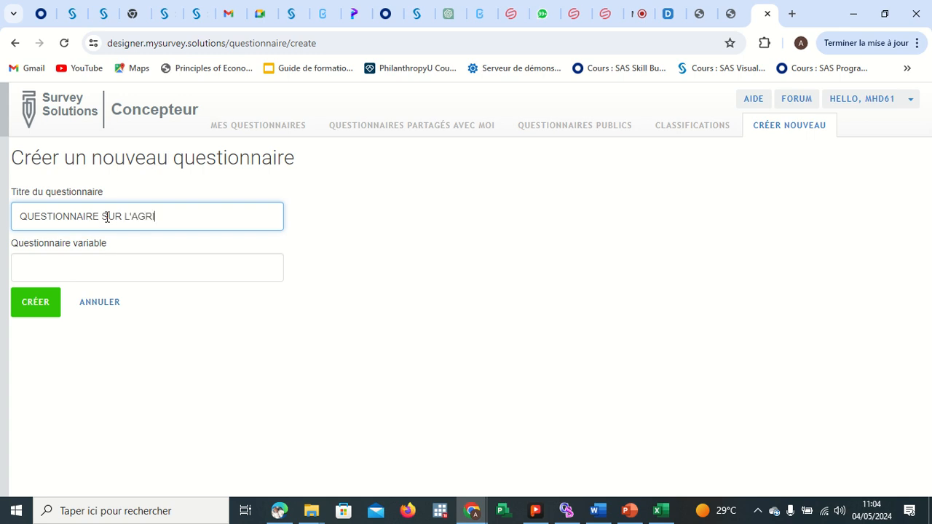
text(CULTURE)
key(Tab)
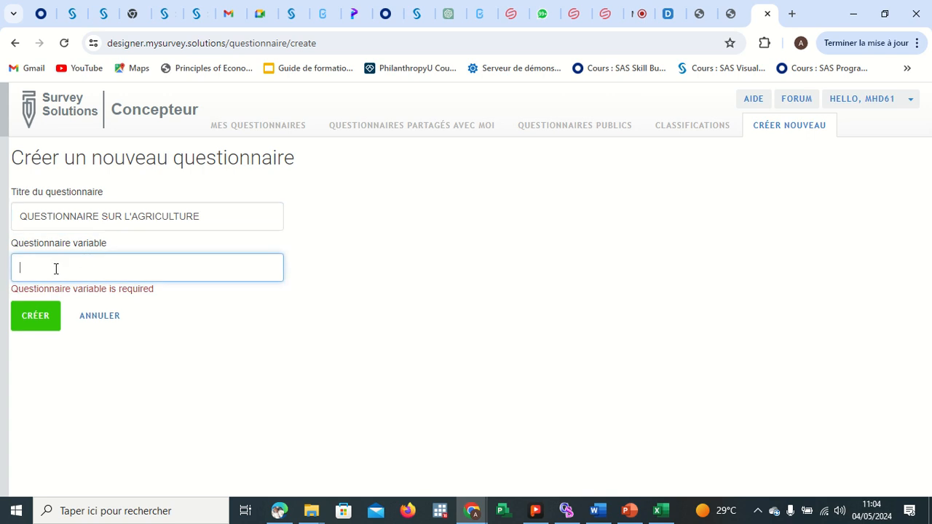
text(AGRI)
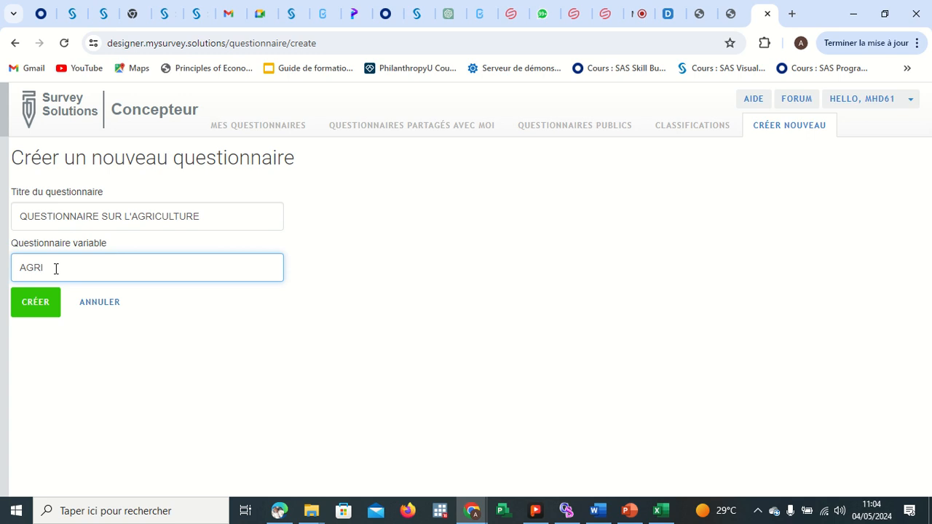
click(44, 306)
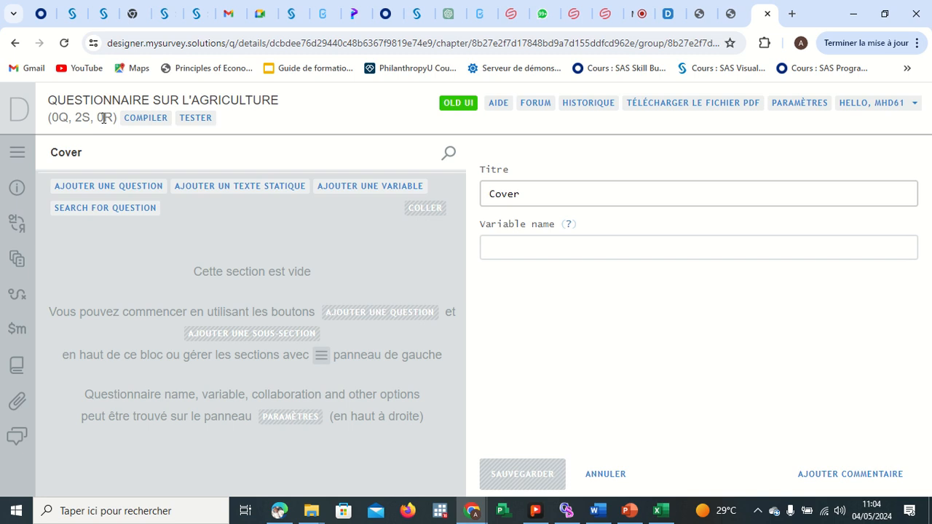
Open the Cover section and retitle it as IDENTIFICATION.
click(18, 152)
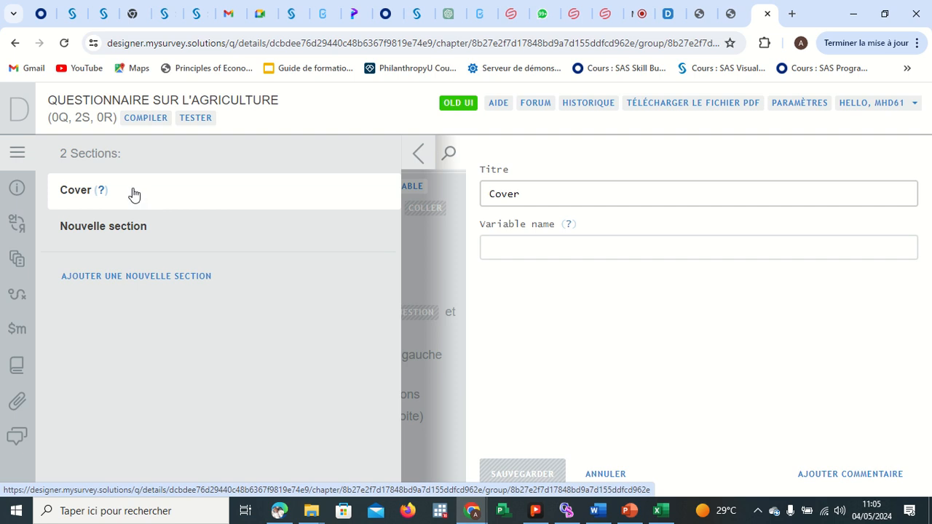
click(134, 195)
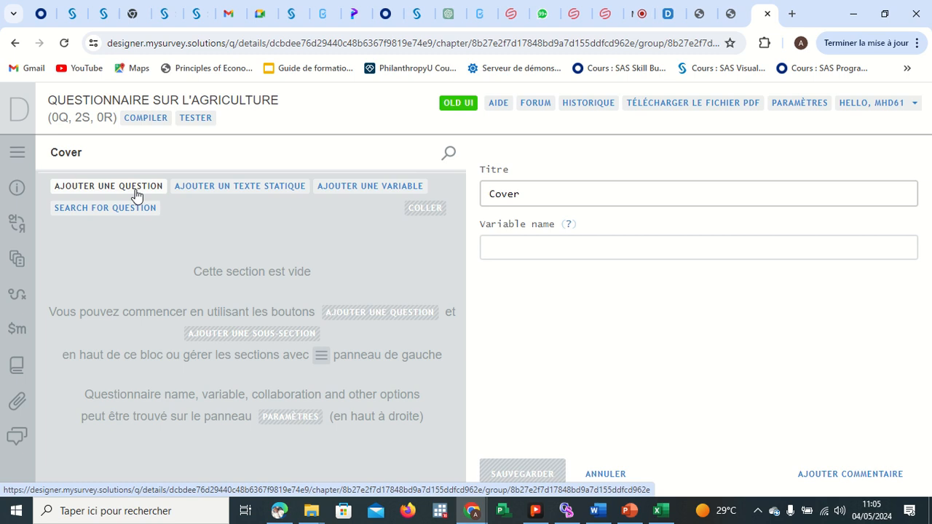
click(521, 196)
key(BackSpace)
key(BackSpace)
key(BackSpace)
key(BackSpace)
key(BackSpace)
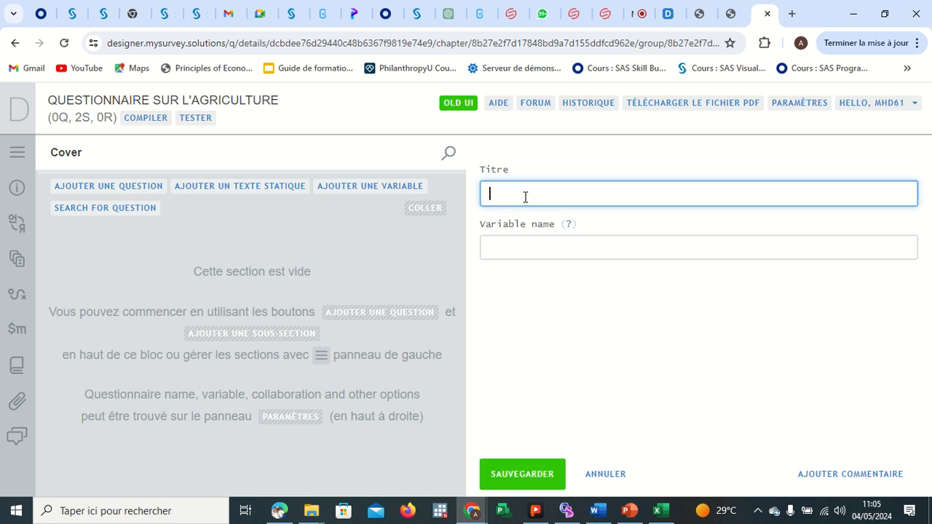
text(IDENTIFICATION)
key(Return)
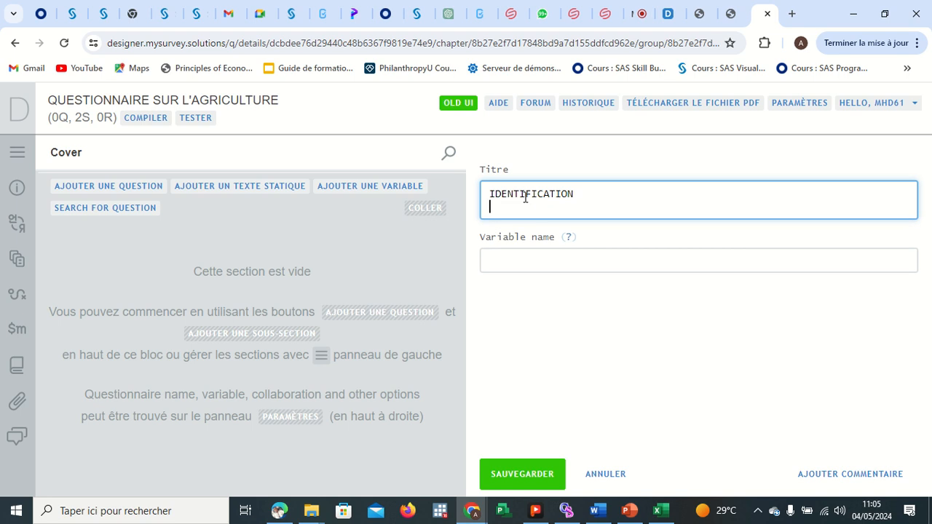
Set the section's variable name to I1 and save the section.
click(518, 259)
text(i&)
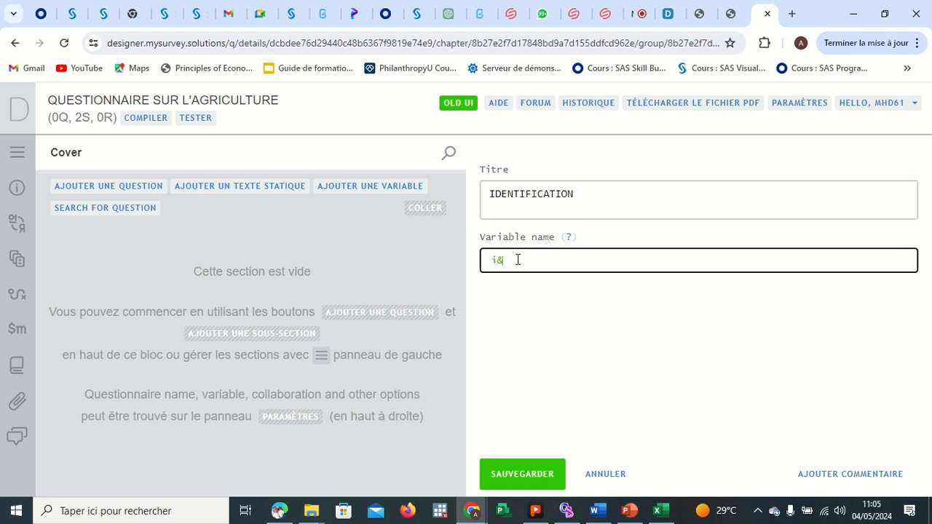
key(BackSpace)
key(BackSpace)
text(I1)
click(528, 480)
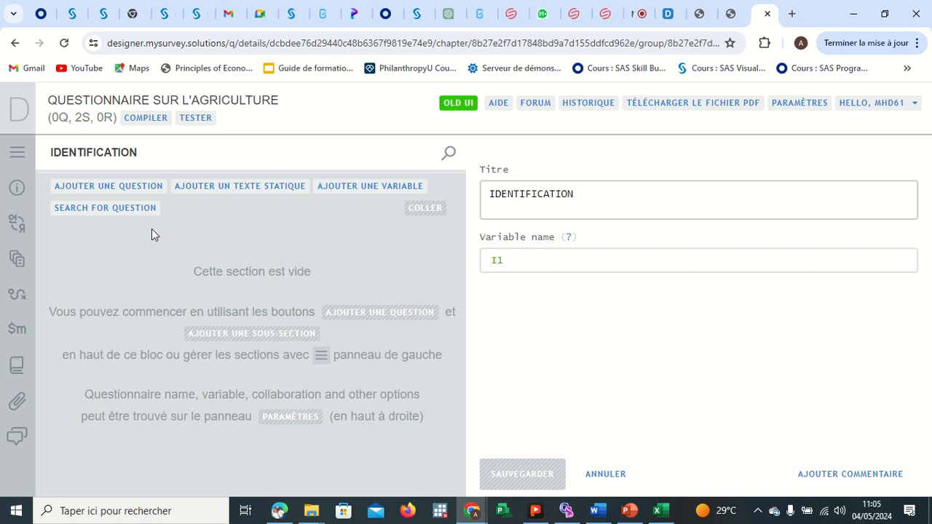
Add a question to the IDENTIFICATION section and set its question type to Date.
click(97, 187)
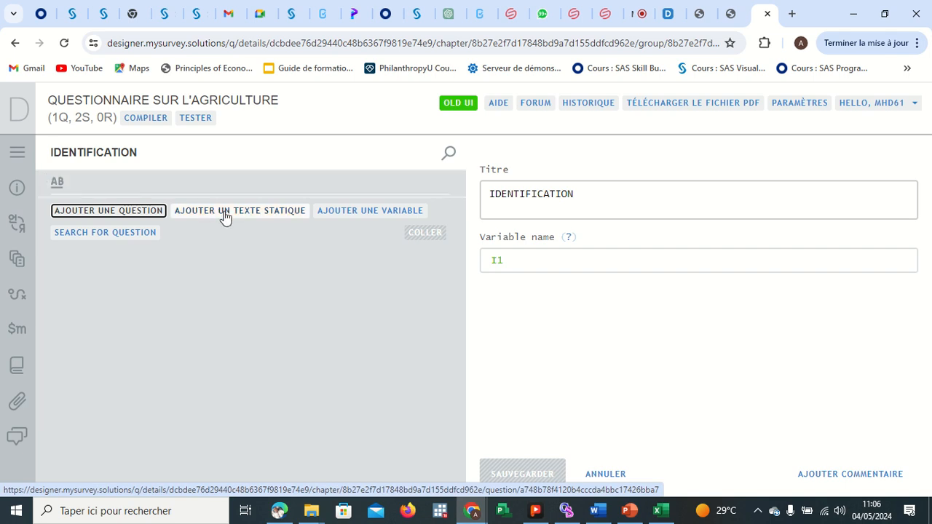
click(120, 178)
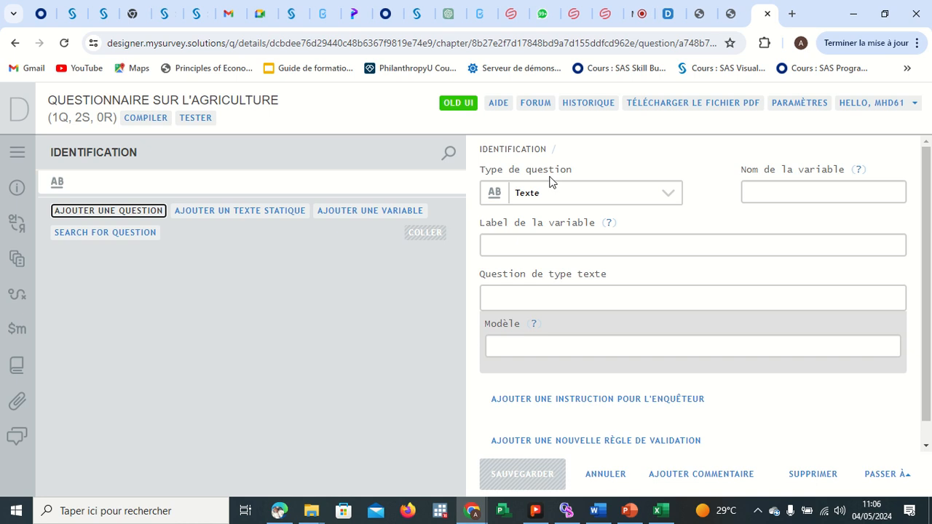
click(670, 194)
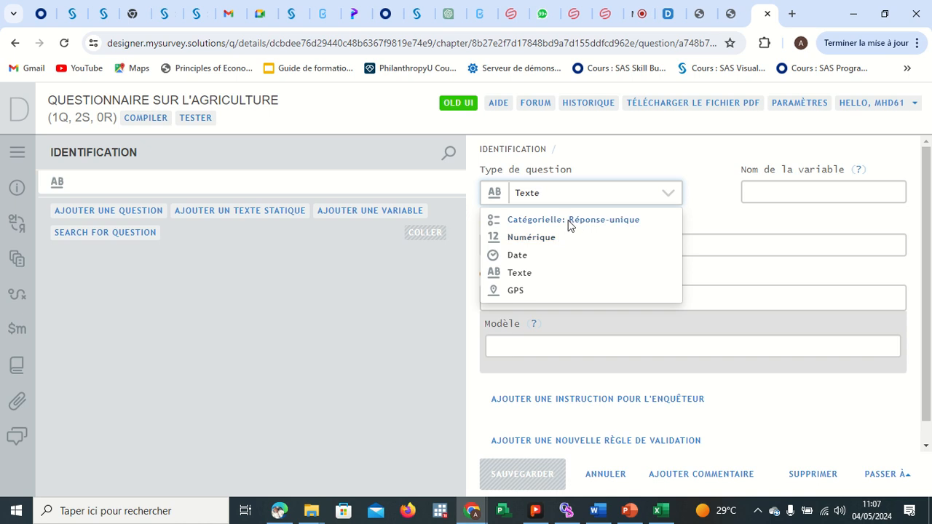
click(522, 258)
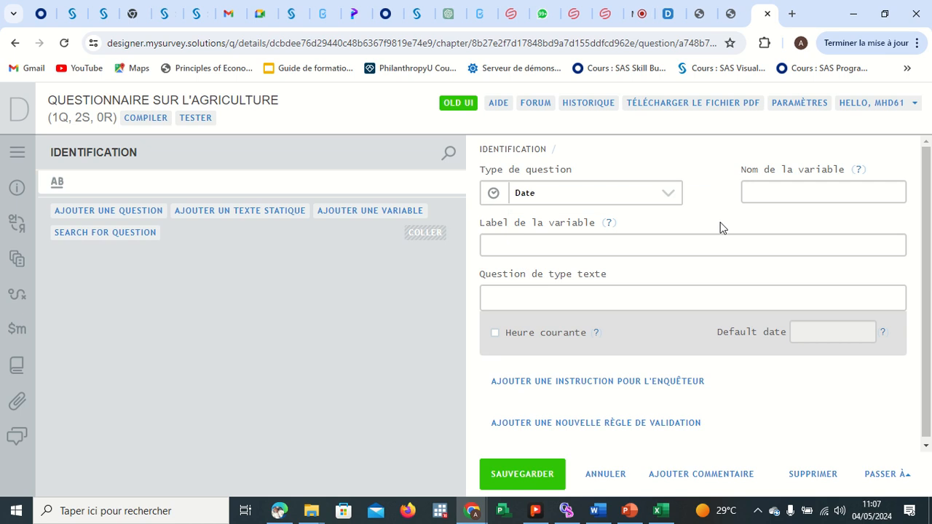
Give the date question the variable name I2 and the variable label I2-Date du jour.
click(773, 193)
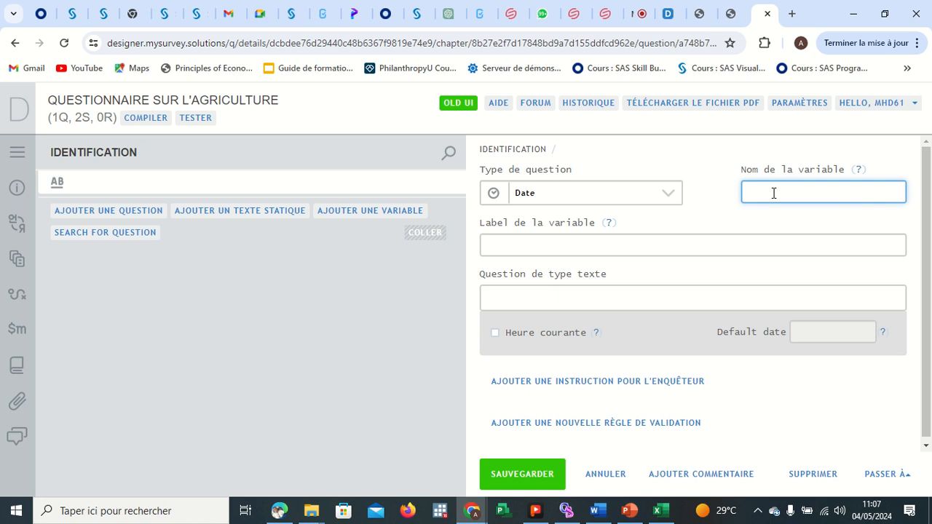
text(I2)
click(509, 248)
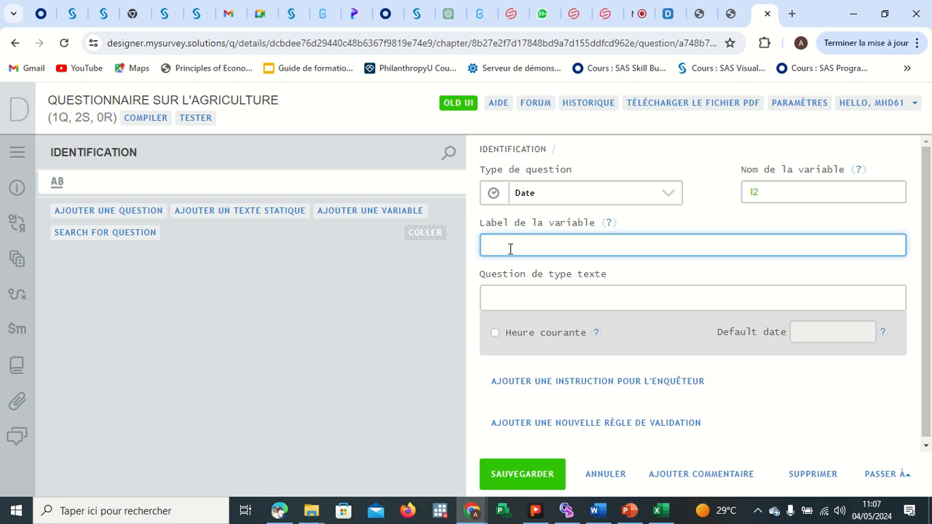
text(I2-Date du jour)
Admit the waiting participant into the Google Meet call and return to the Designer tab.
click(640, 13)
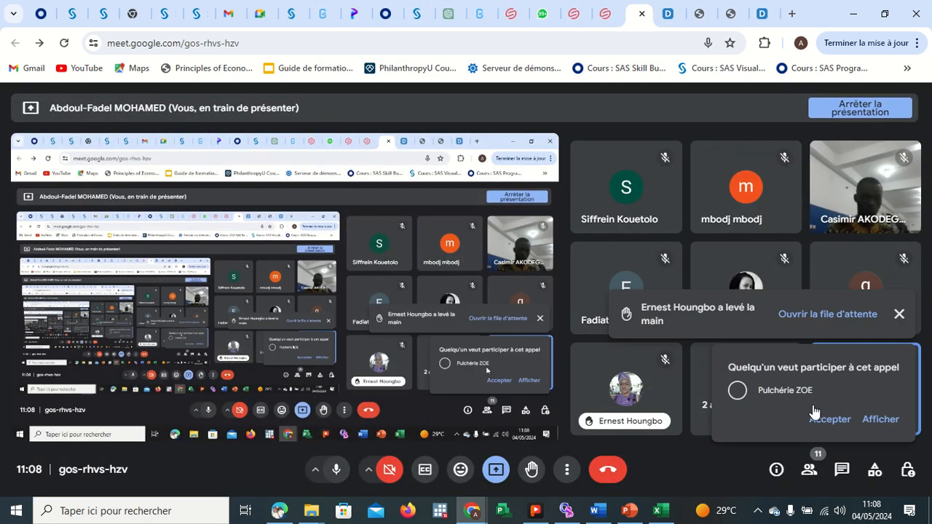
click(823, 425)
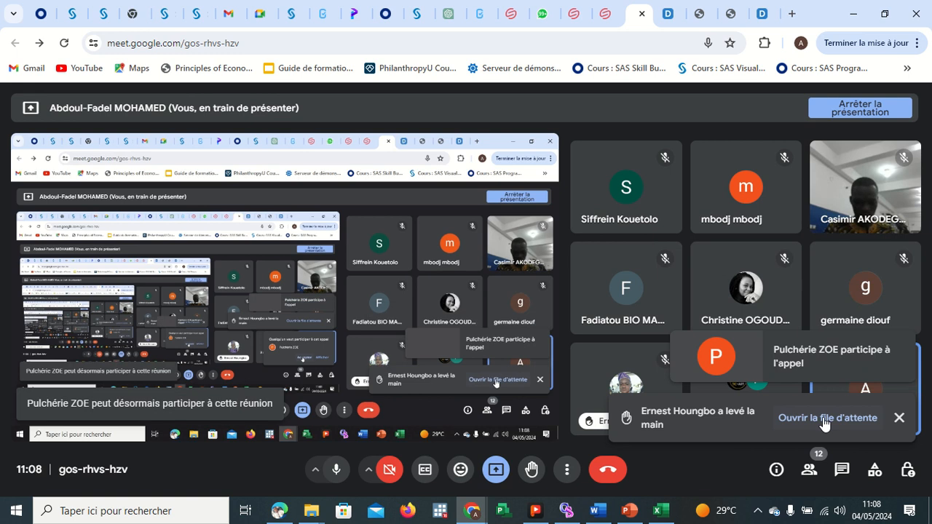
click(757, 14)
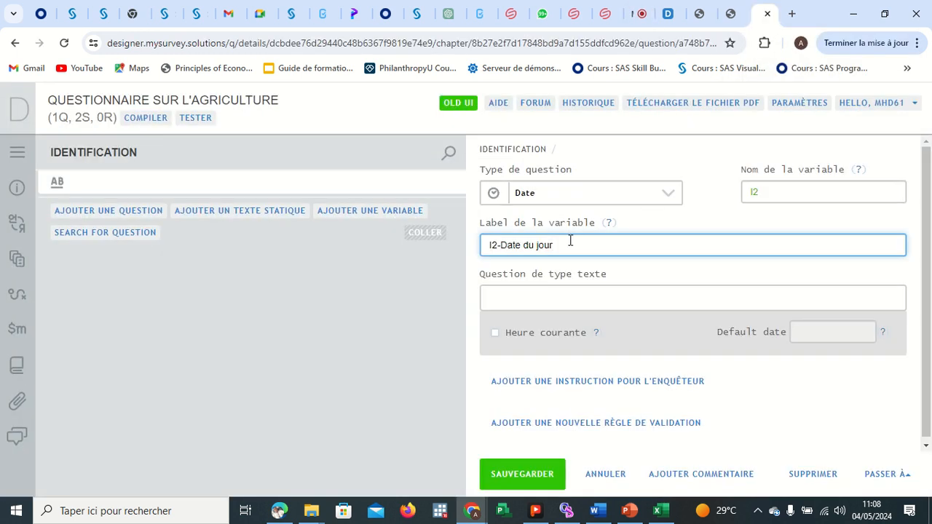
Move the text I2-Date du jour from the variable label into the question text field.
drag(556, 243, 487, 245)
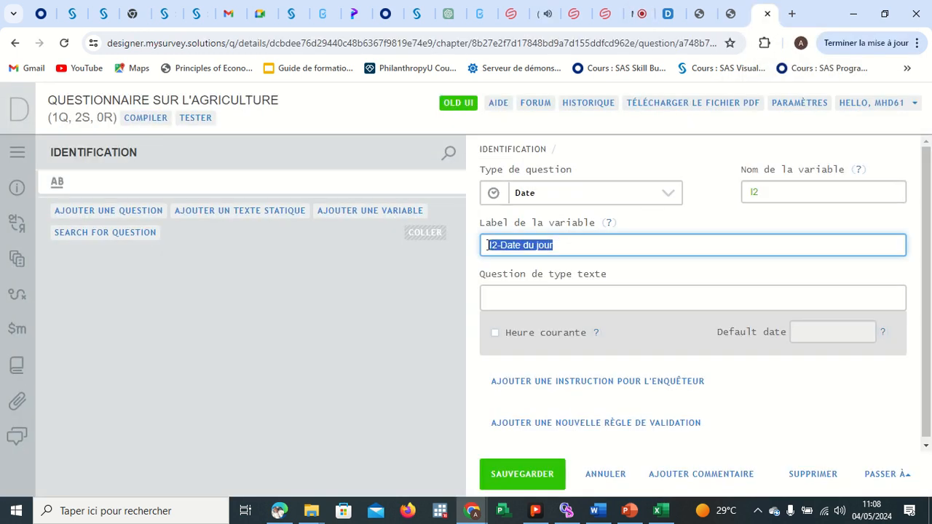
key(ctrl+x)
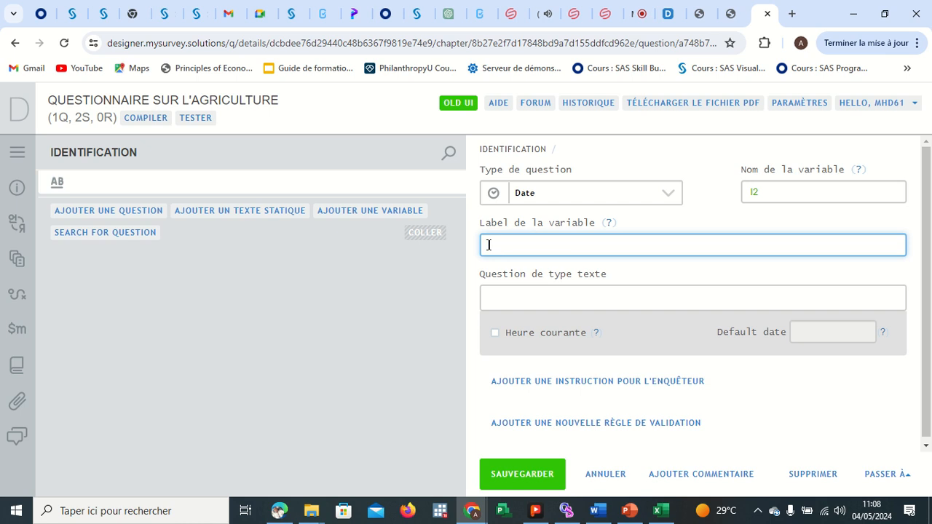
click(502, 304)
key(ctrl+v)
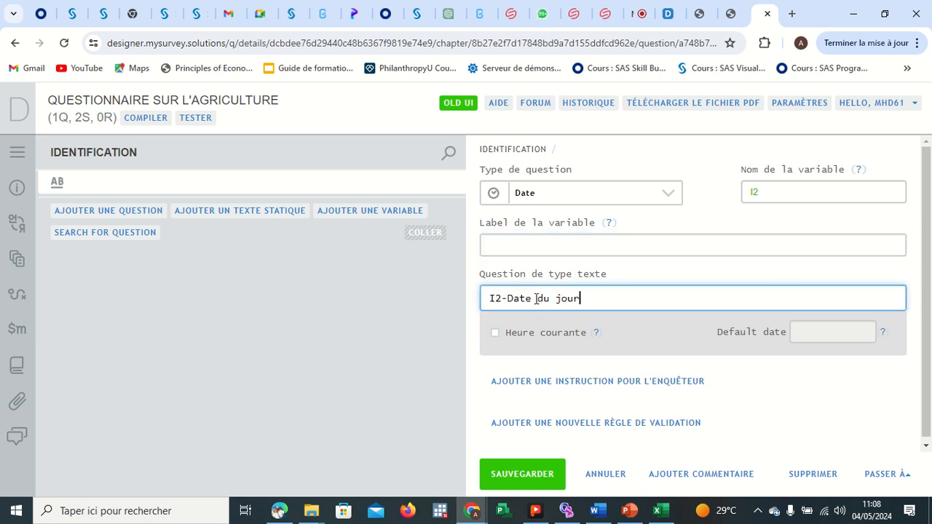
drag(585, 300, 509, 300)
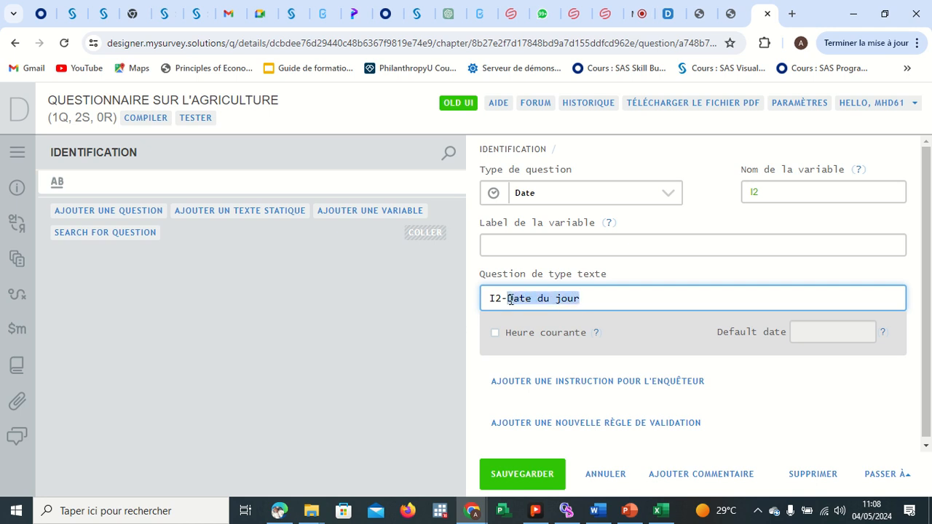
Paste Date du jour into the variable label of the date question.
click(521, 246)
key(ctrl+v)
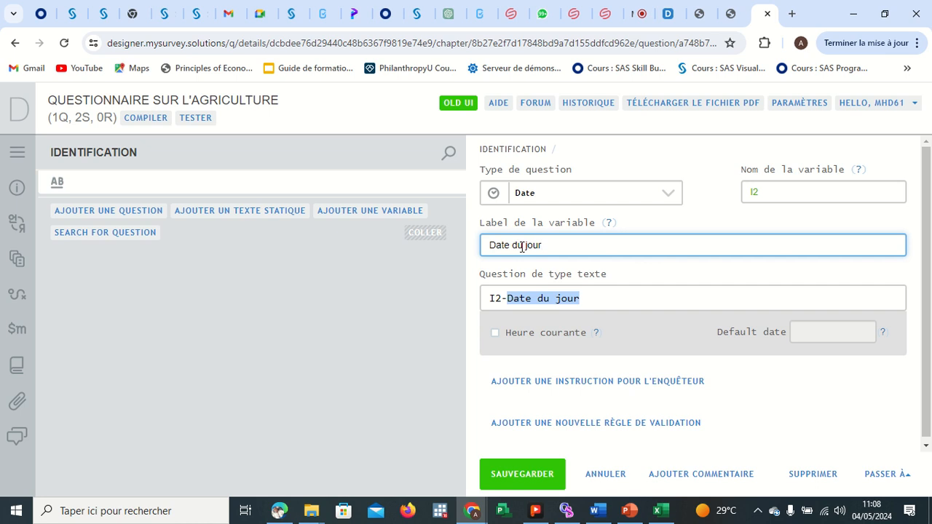
click(629, 293)
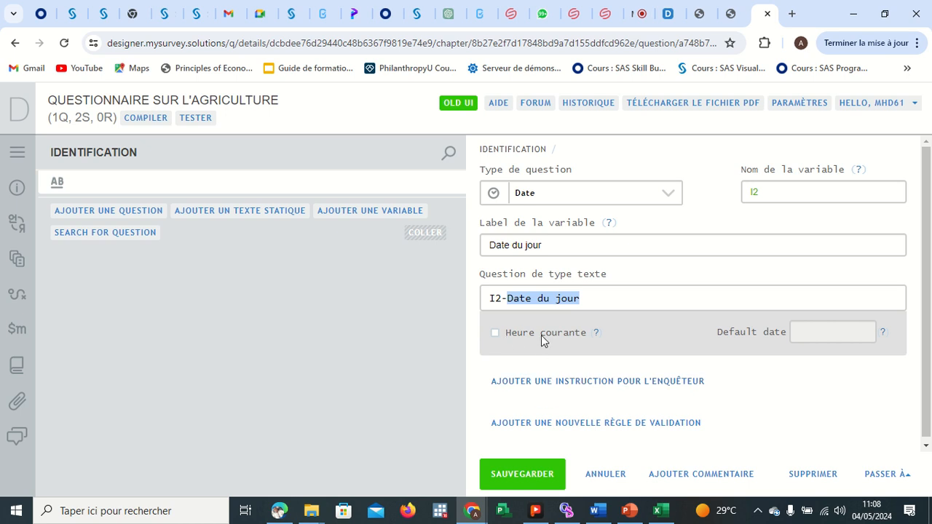
click(496, 332)
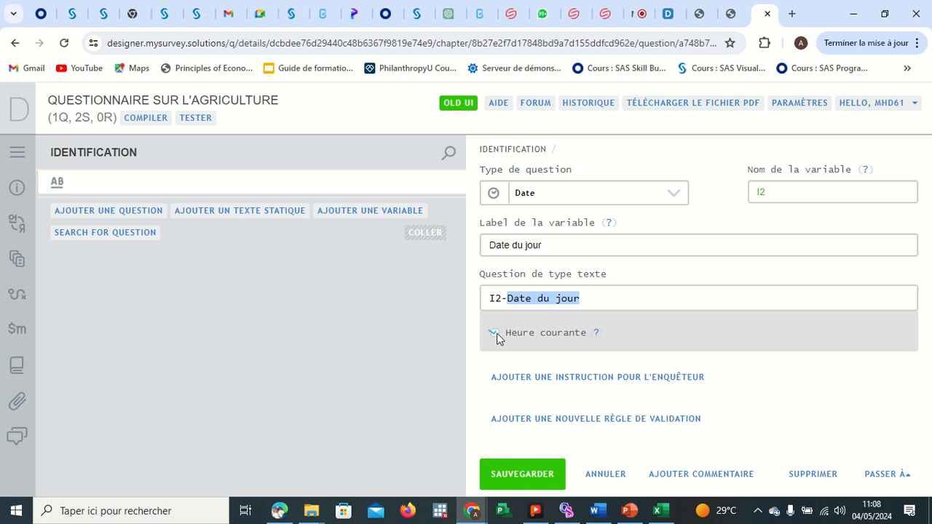
click(495, 333)
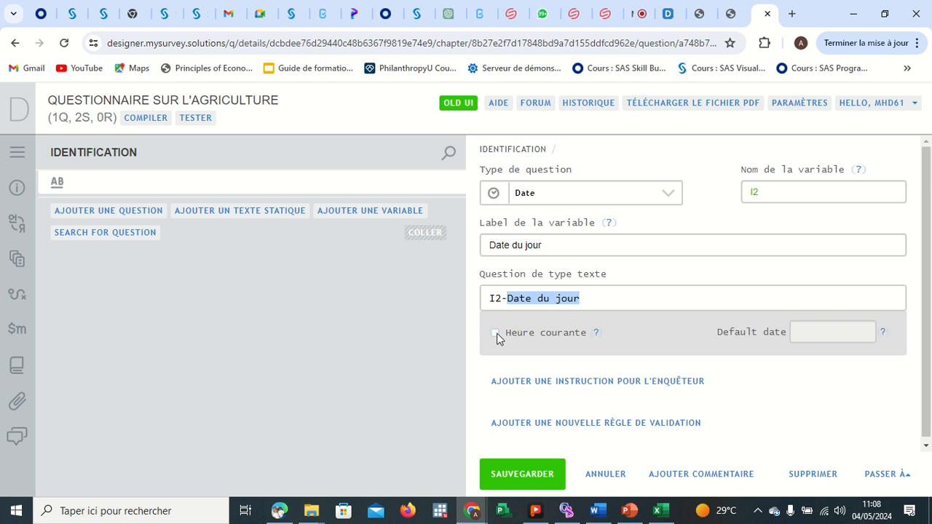
Set the default date to 2024-05-10 and save the date question.
click(808, 333)
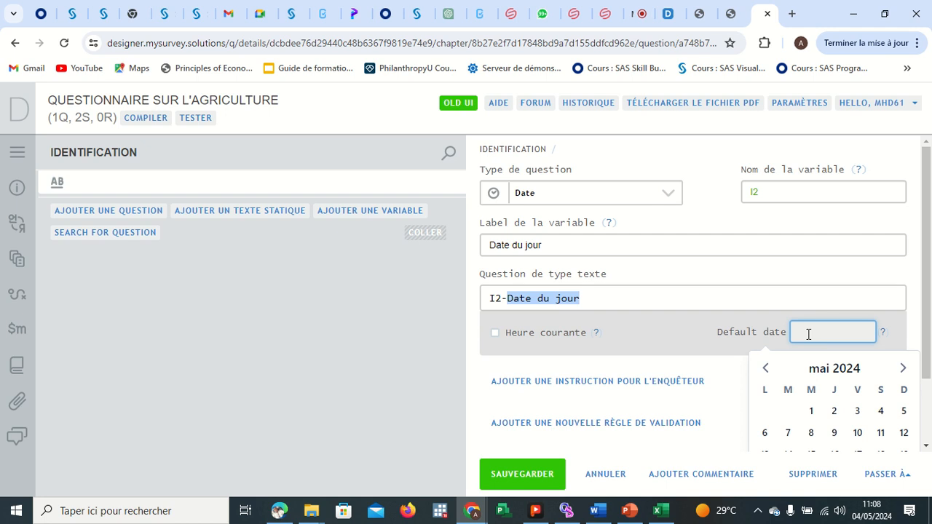
click(858, 433)
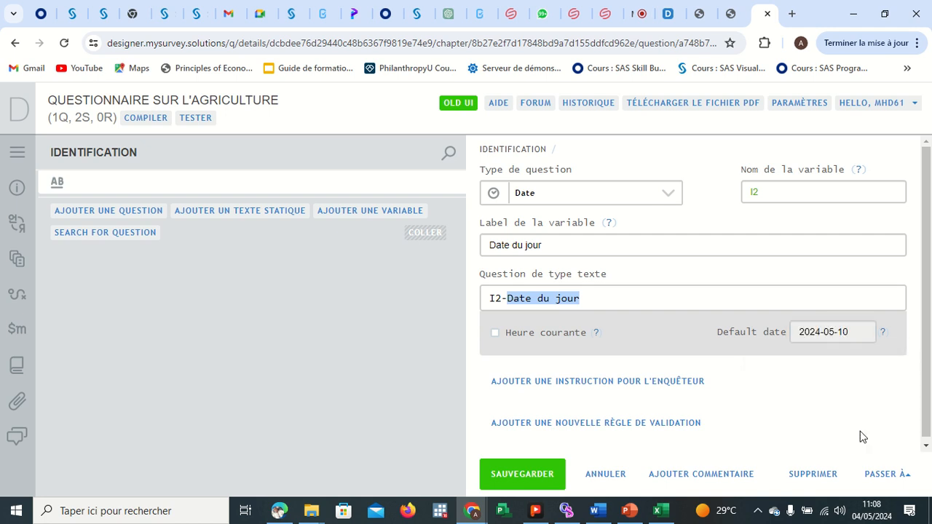
mouse_move(826, 333)
click(515, 473)
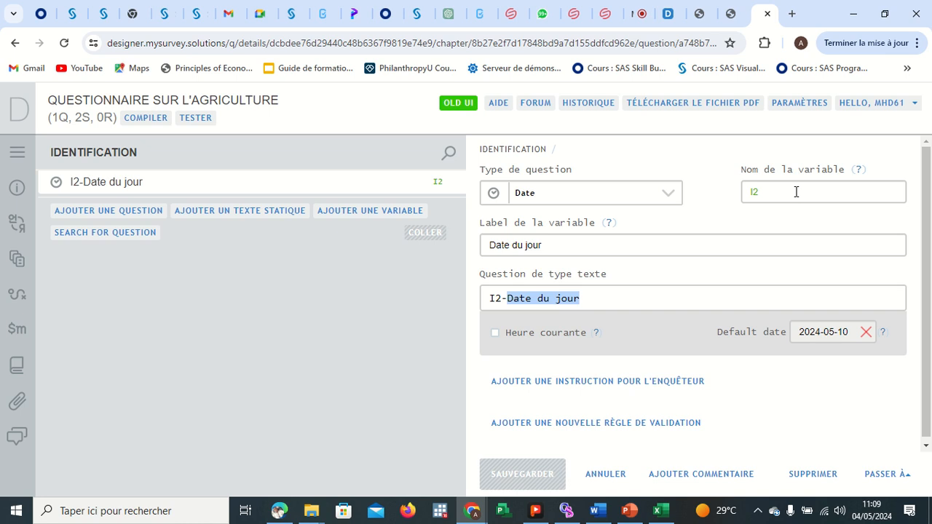
Add a new numeric question to the section and give it the variable name I3.
click(137, 216)
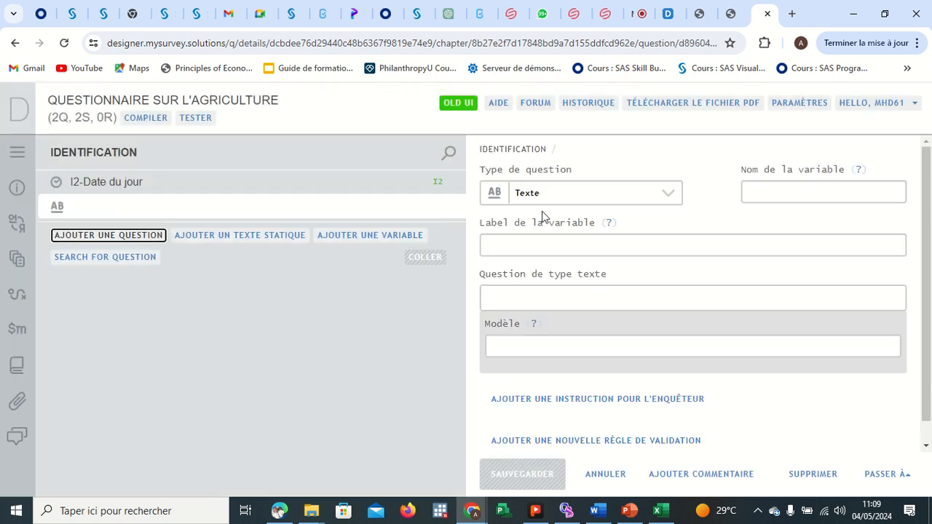
click(590, 203)
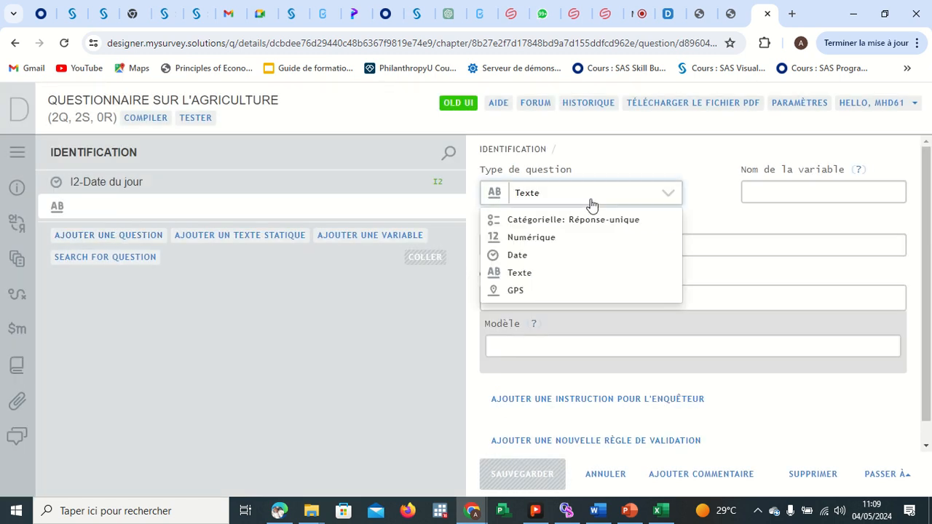
click(559, 237)
click(807, 191)
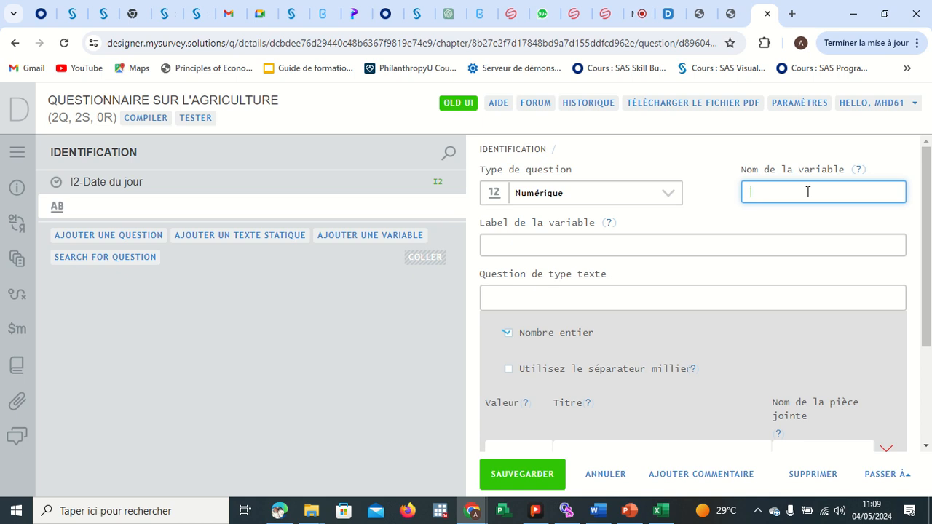
text(I3)
Set the numeric question's variable label to ID de enqueteur.
click(622, 246)
text(ID)
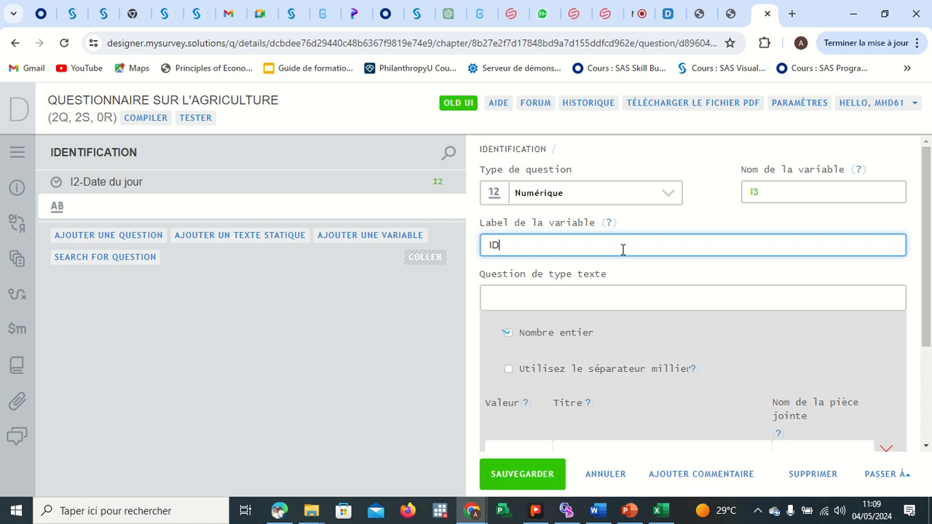
text( D)
key(BackSpace)
text(de enqueteur)
Enter the question text I3-ID de l'agent enqueteur and save the question.
click(590, 287)
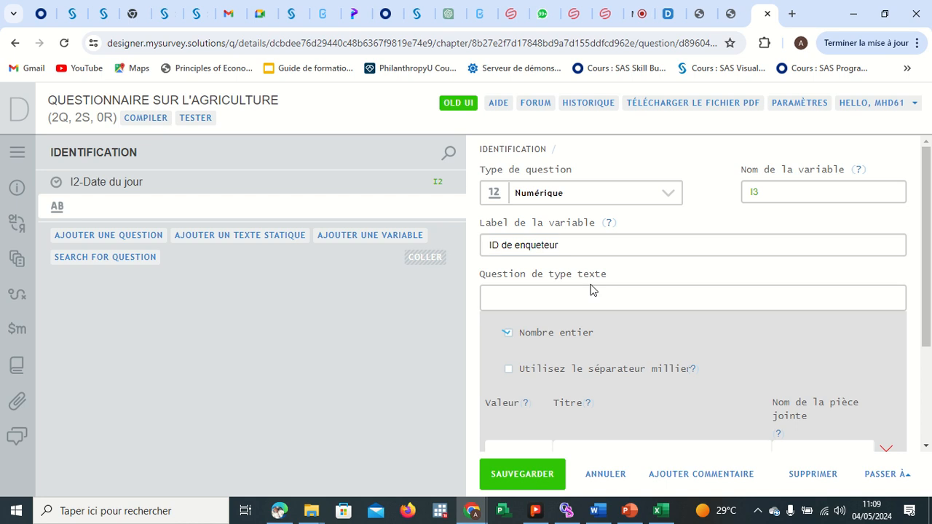
click(505, 301)
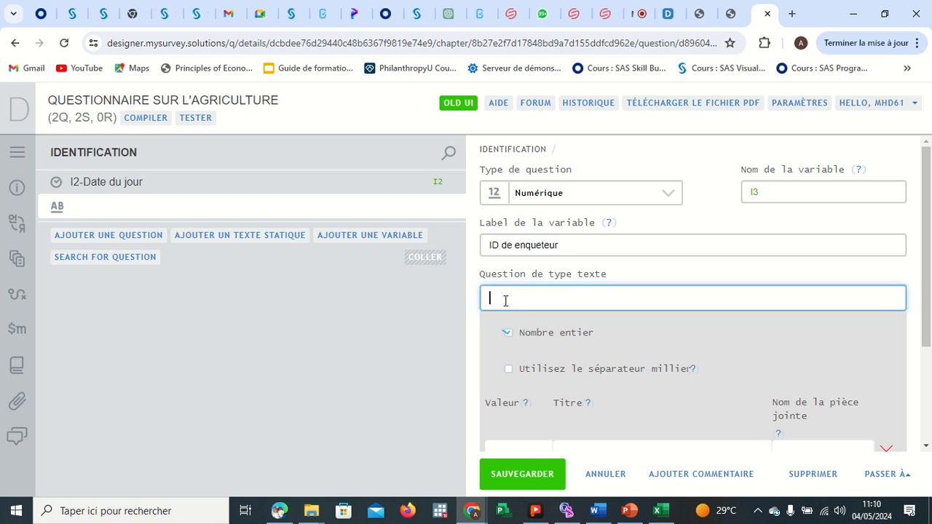
text(I3-ID de l'agent enqueteur)
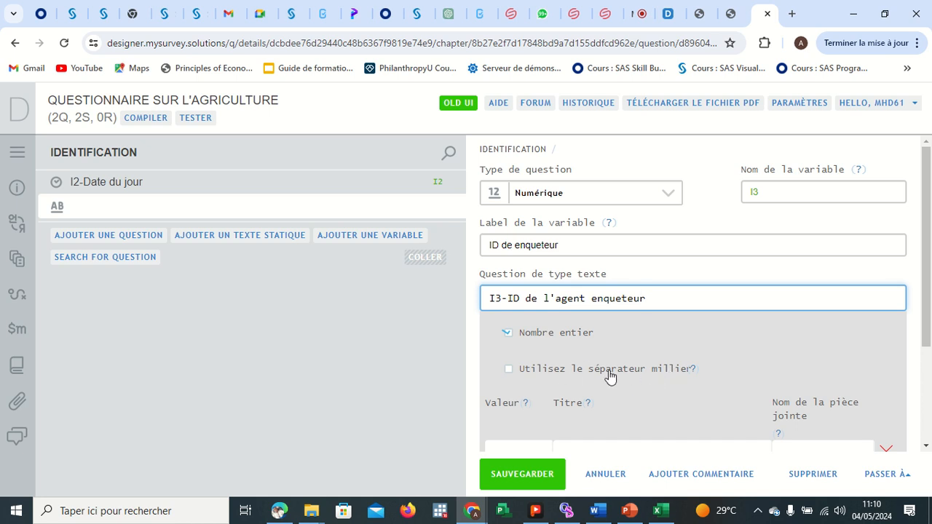
scroll(610, 376, down, 2)
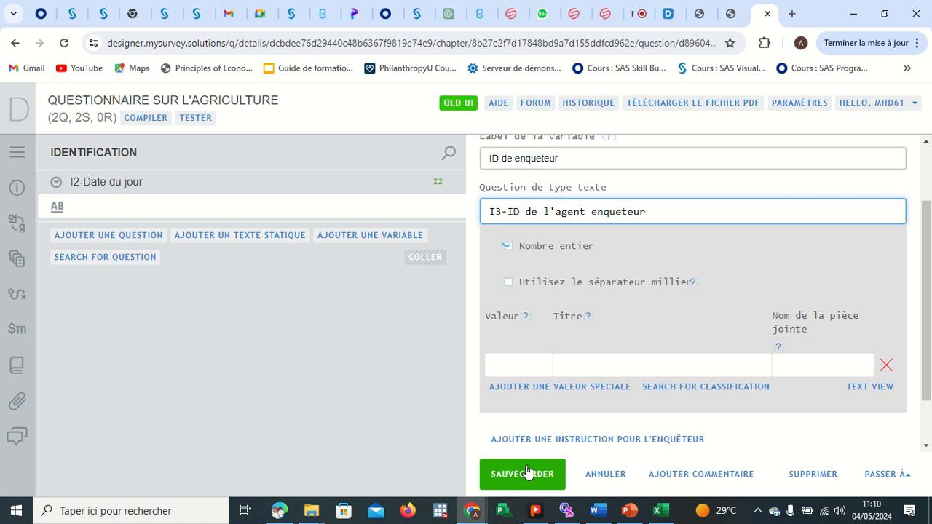
click(526, 469)
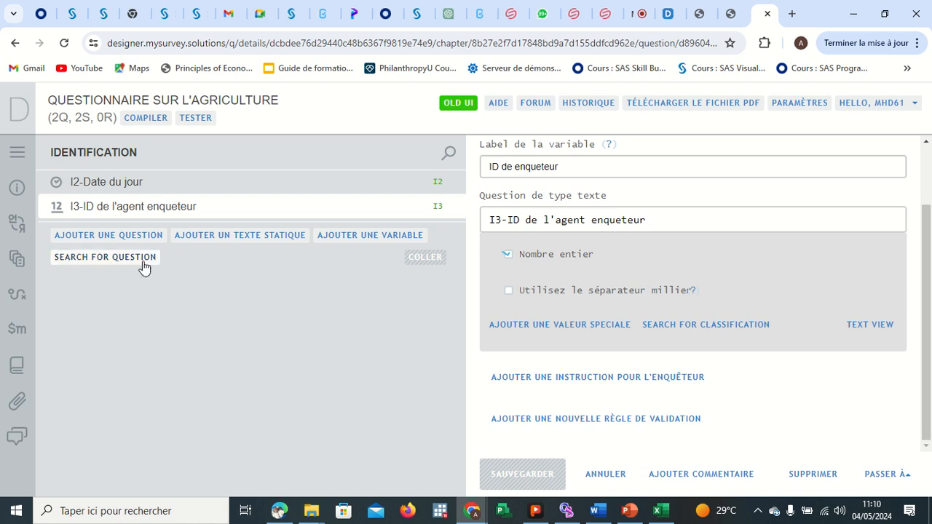
Insert a static text after the date question and replace its text with Centre Africain de Formation et d'Analyse de Données.
right_click(84, 182)
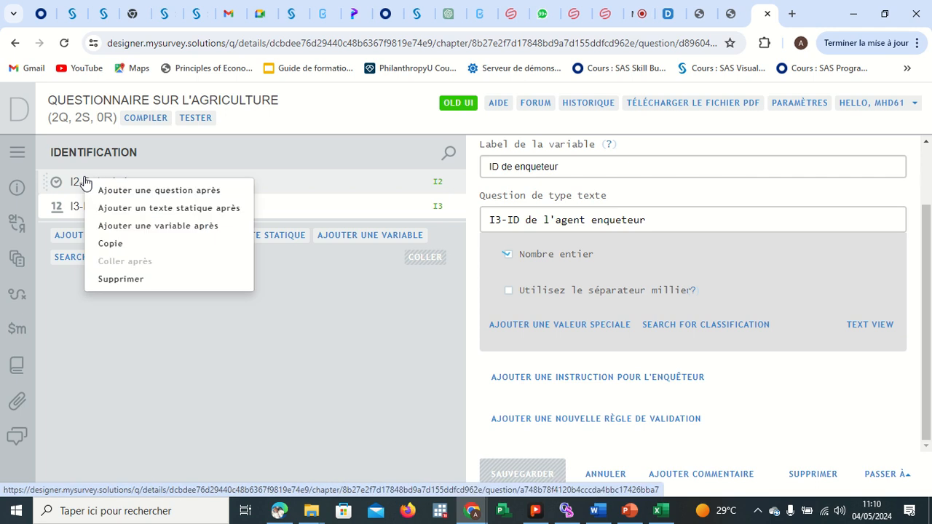
click(146, 211)
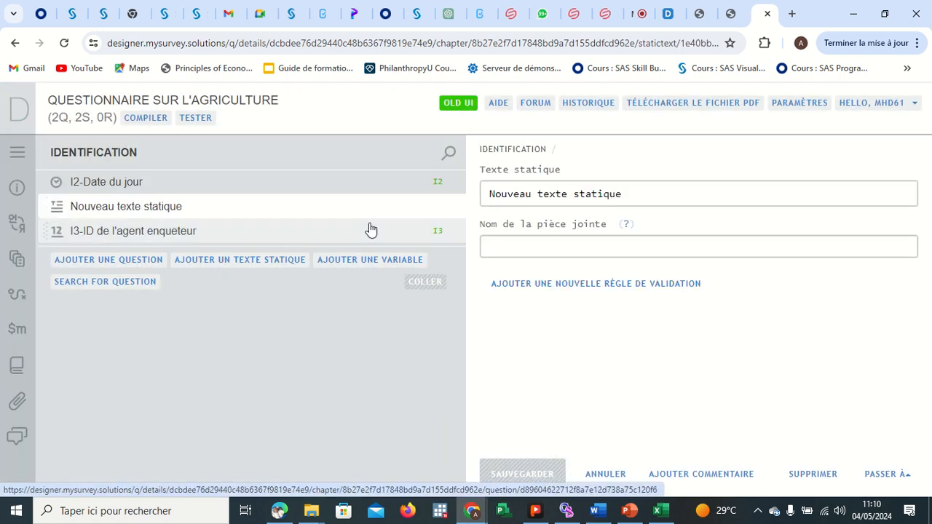
click(624, 193)
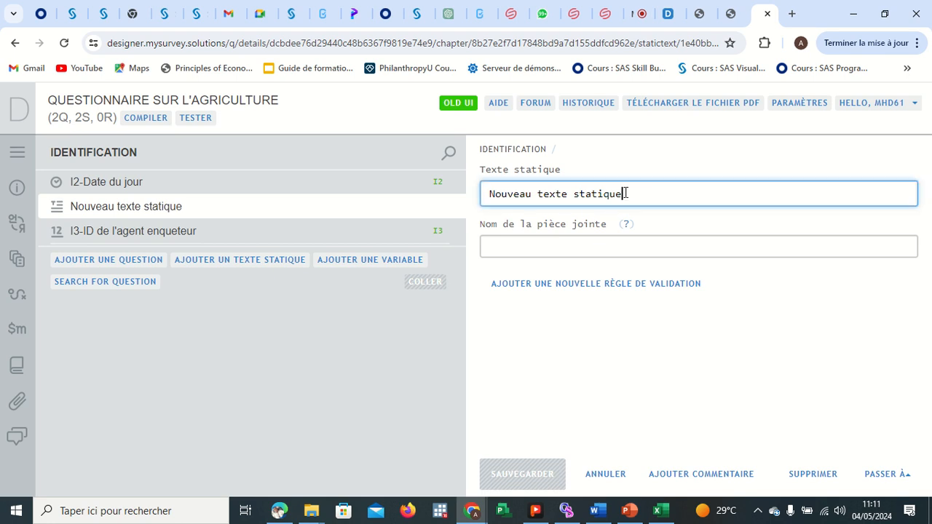
key(BackSpace)
key(BackSpace)
key(BackSpace)
key(BackSpace)
key(BackSpace)
key(BackSpace)
key(BackSpace)
key(BackSpace)
key(BackSpace)
key(BackSpace)
key(BackSpace)
key(BackSpace)
key(BackSpace)
key(BackSpace)
key(BackSpace)
key(BackSpace)
key(BackSpace)
key(BackSpace)
key(BackSpace)
key(BackSpace)
key(BackSpace)
key(BackSpace)
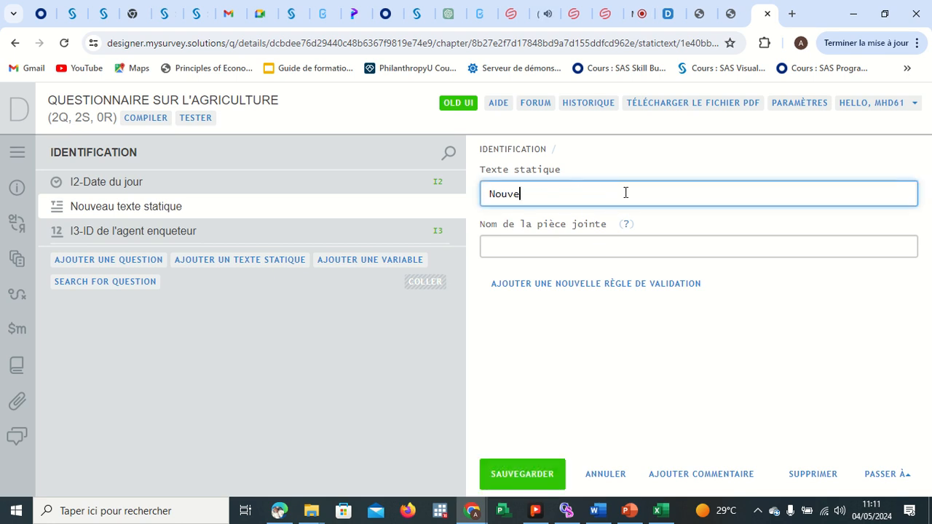
text(Centre Africain)
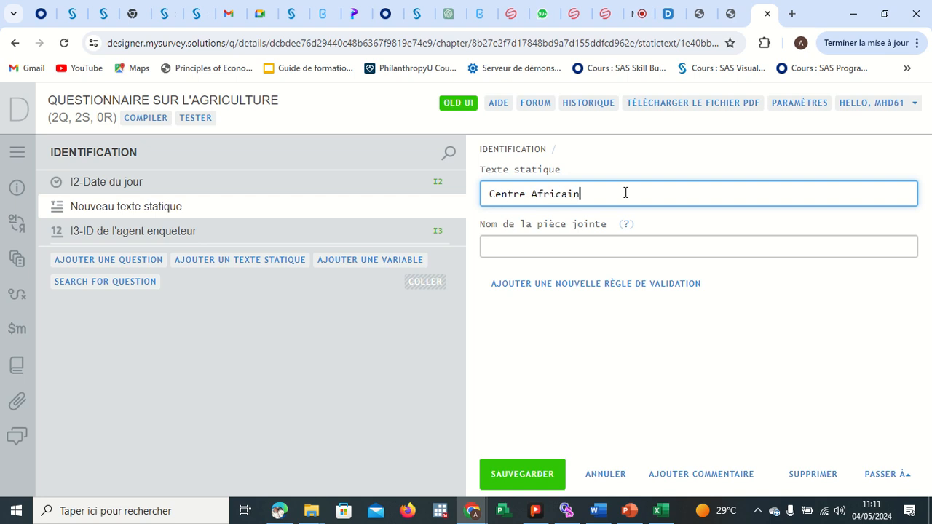
text( de Formation et d'Anl)
key(BackSpace)
text(alyse de )
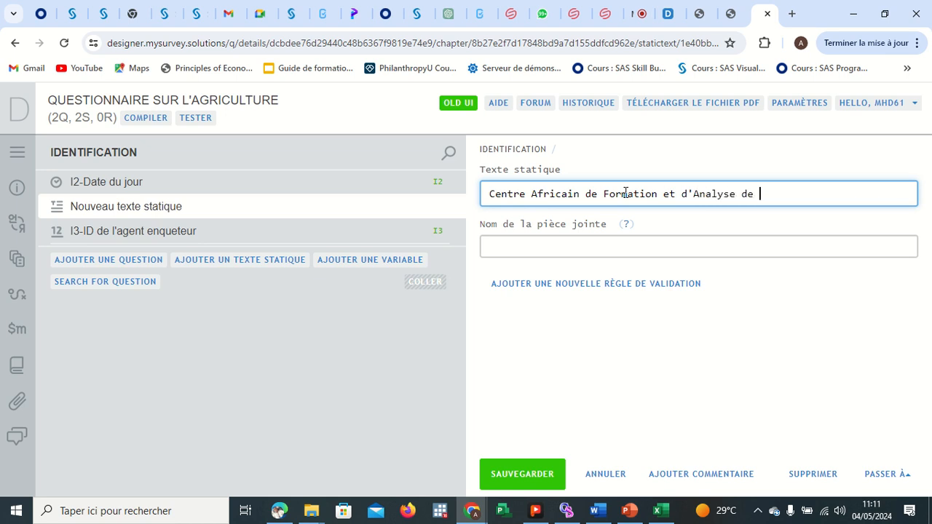
text(Données)
Set the static text's attachment name to cafad_color and save it.
click(557, 246)
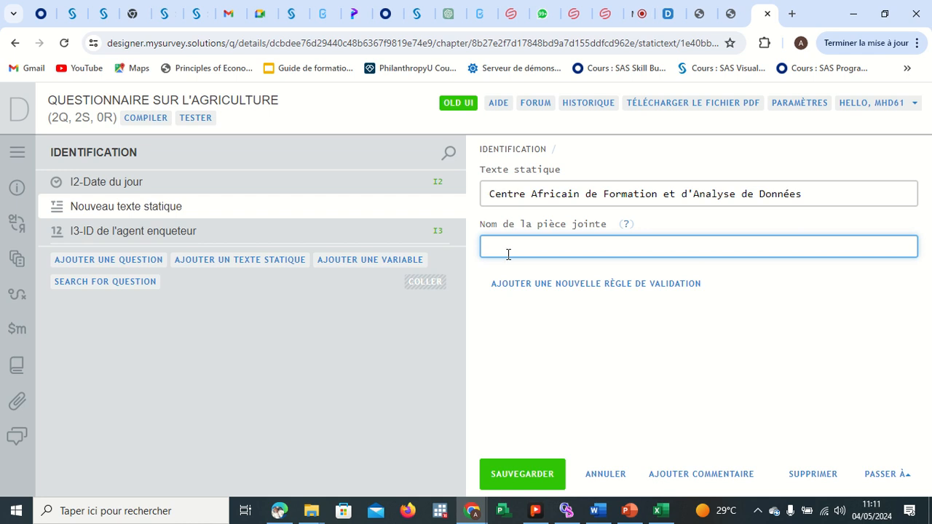
text(cafad_color)
click(529, 469)
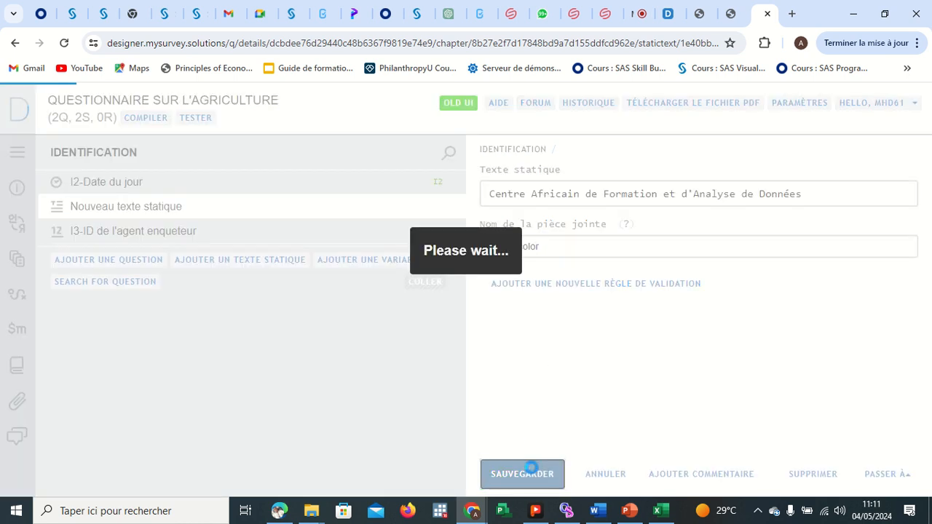
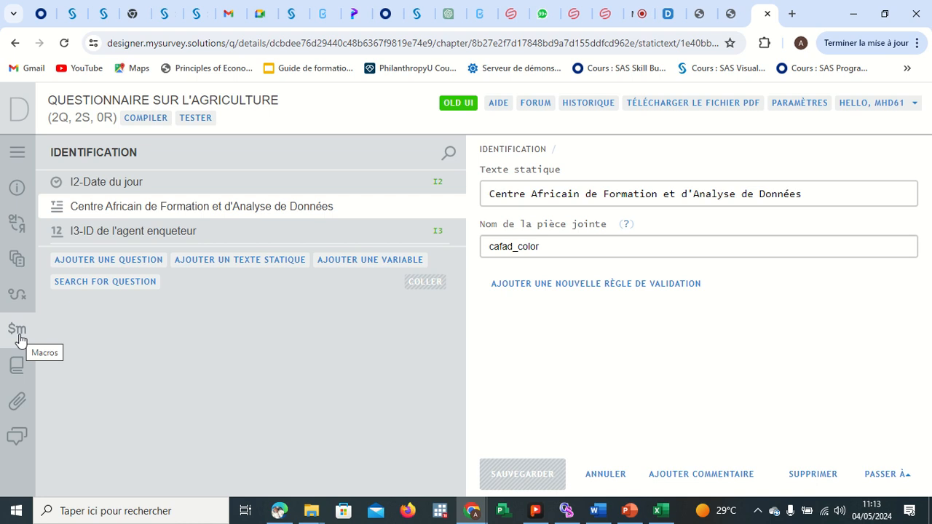
click(18, 331)
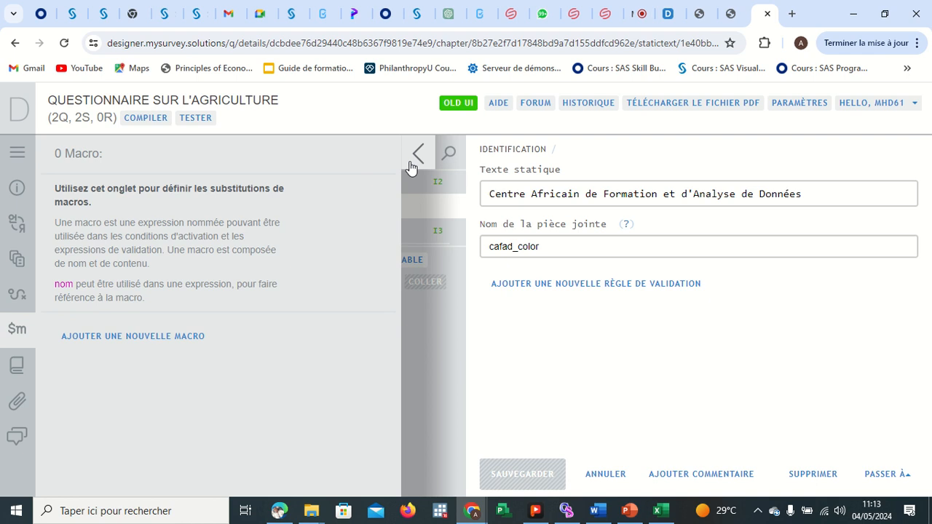
click(17, 329)
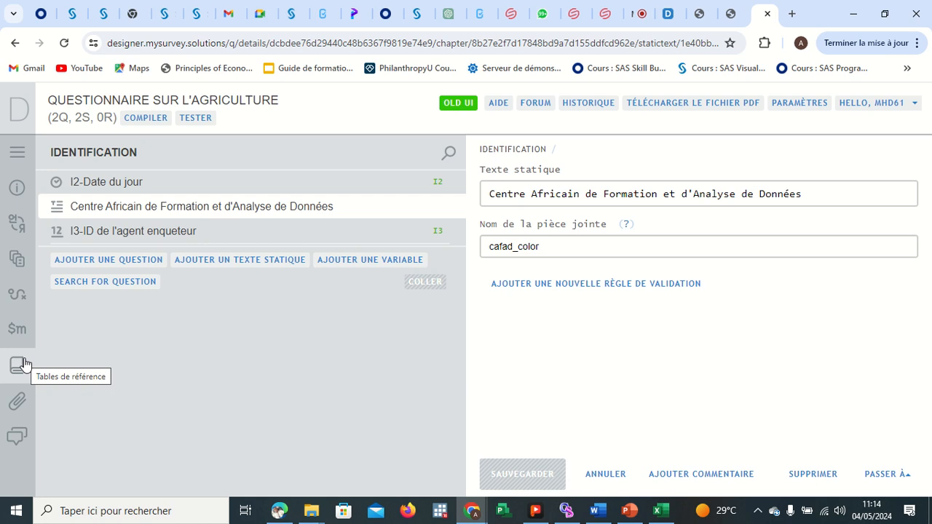
Try to upload the cafad_color image from Downloads as a questionnaire attachment.
click(19, 400)
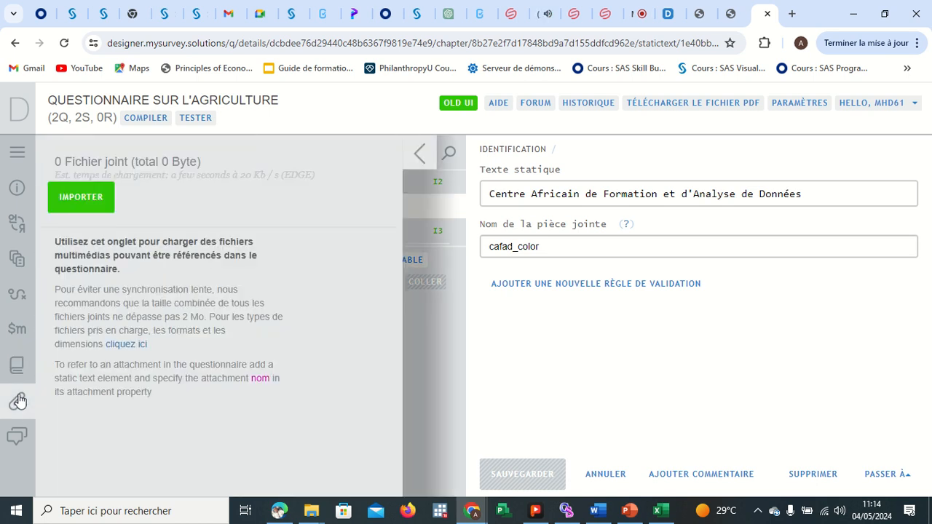
click(84, 195)
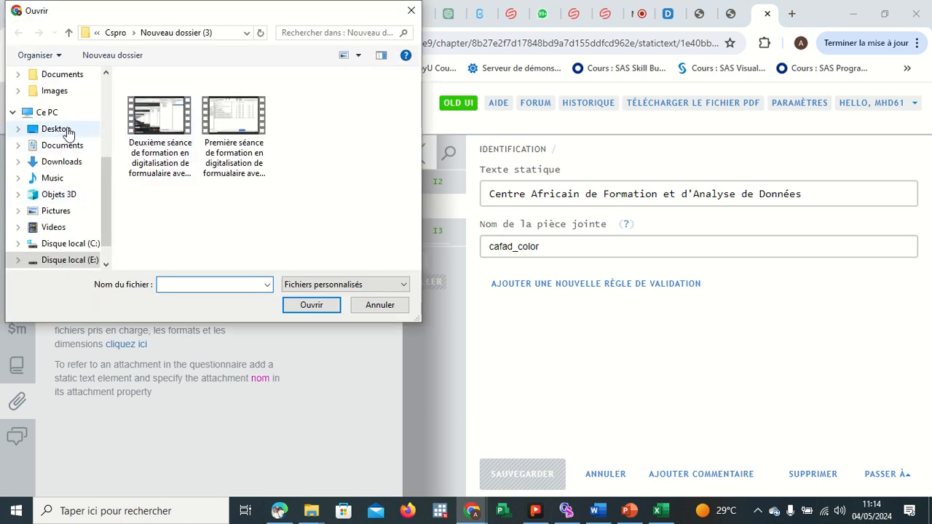
scroll(103, 164, up, 4)
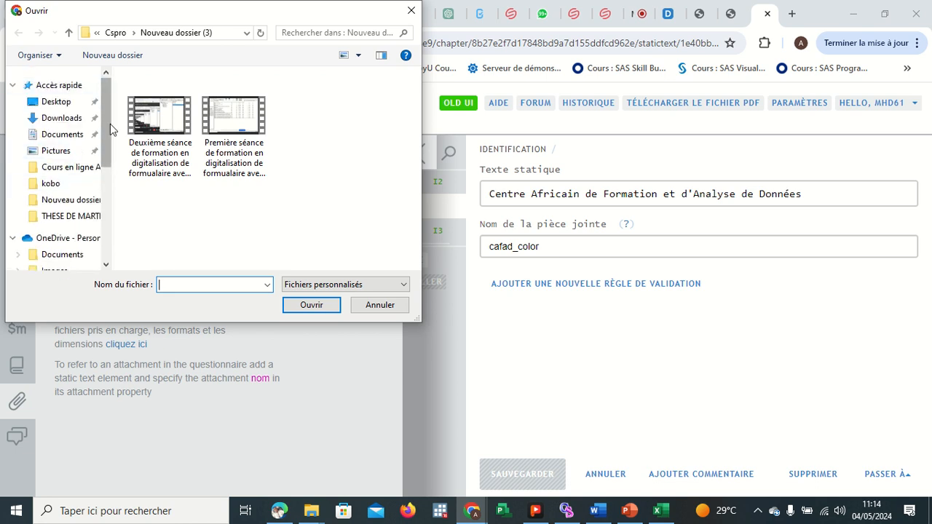
click(61, 118)
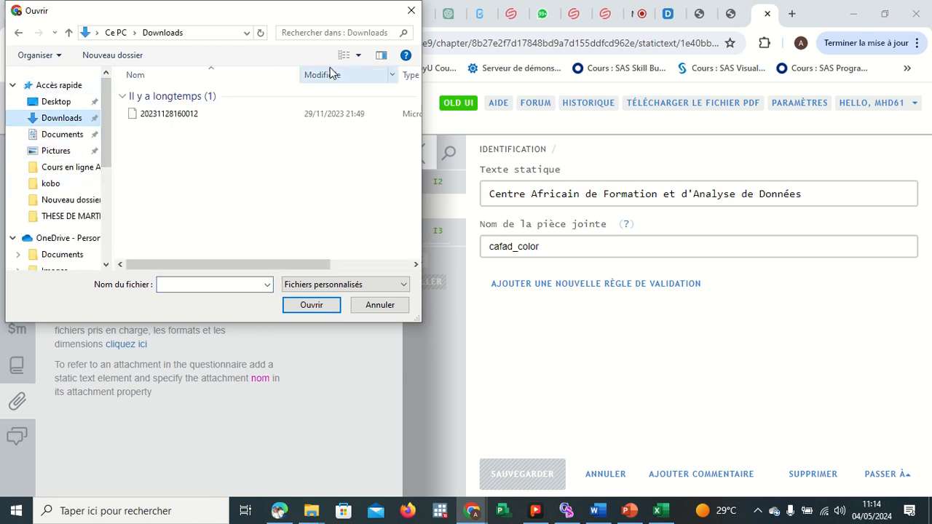
click(361, 34)
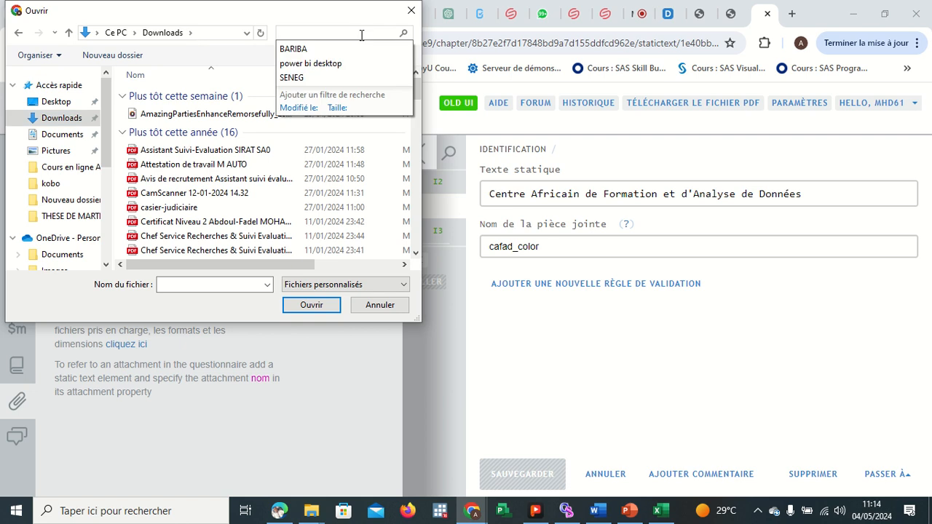
text(cafa)
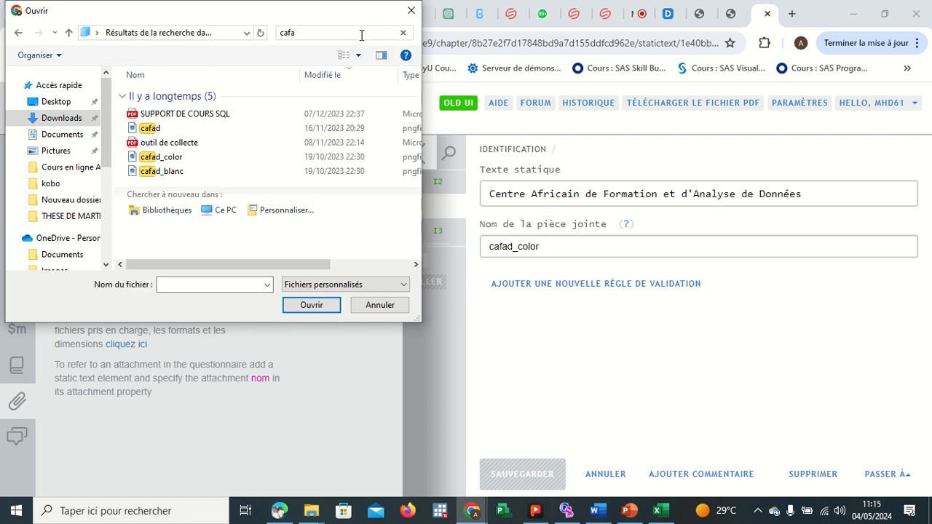
click(178, 163)
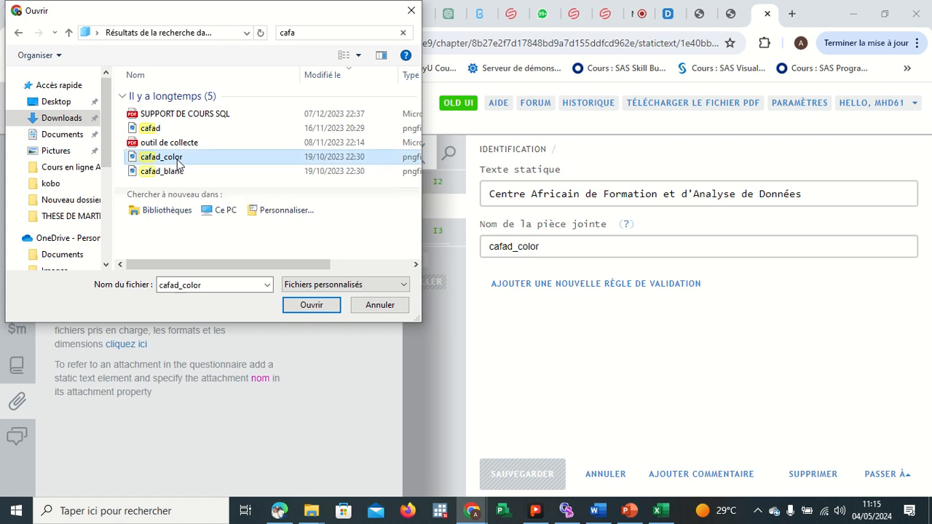
click(321, 308)
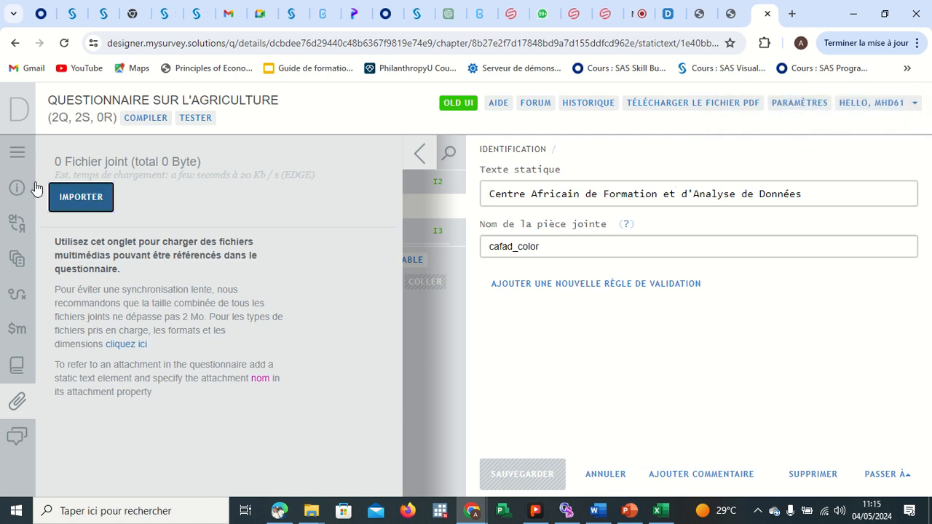
Upload the FORMATION POWER BI DATA ANALYS image from Downloads as a questionnaire attachment.
click(70, 200)
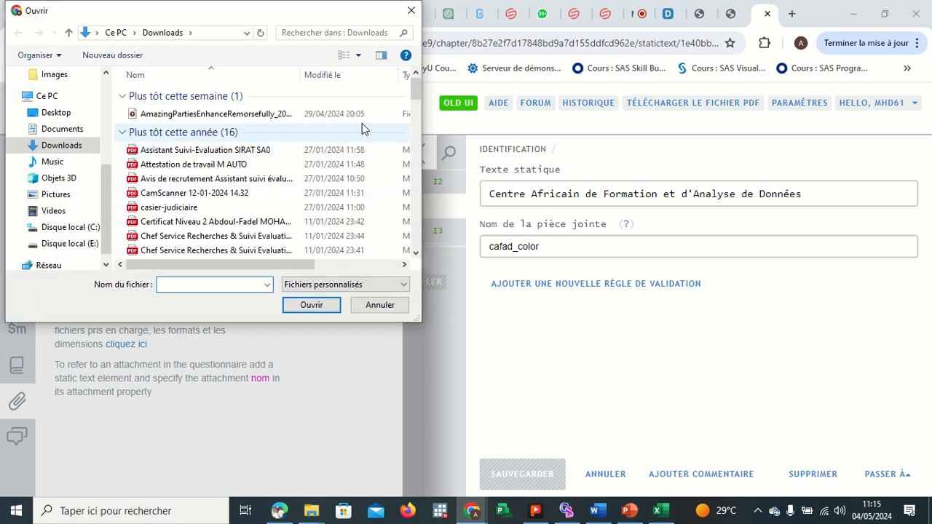
drag(413, 92, 417, 142)
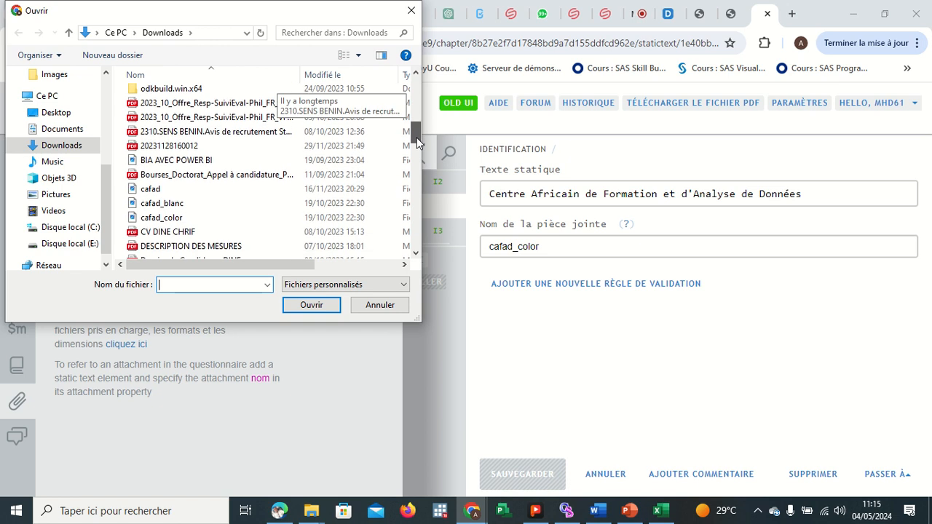
double_click(189, 190)
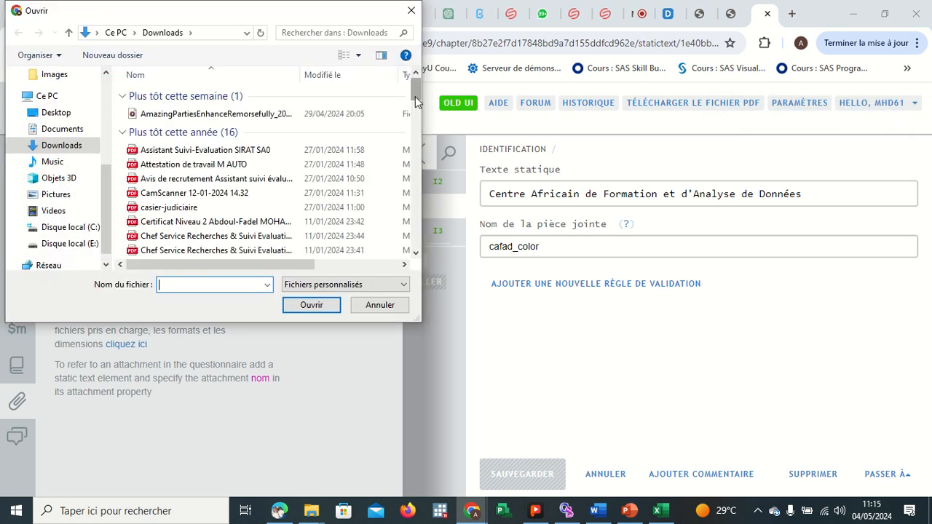
drag(415, 96, 416, 161)
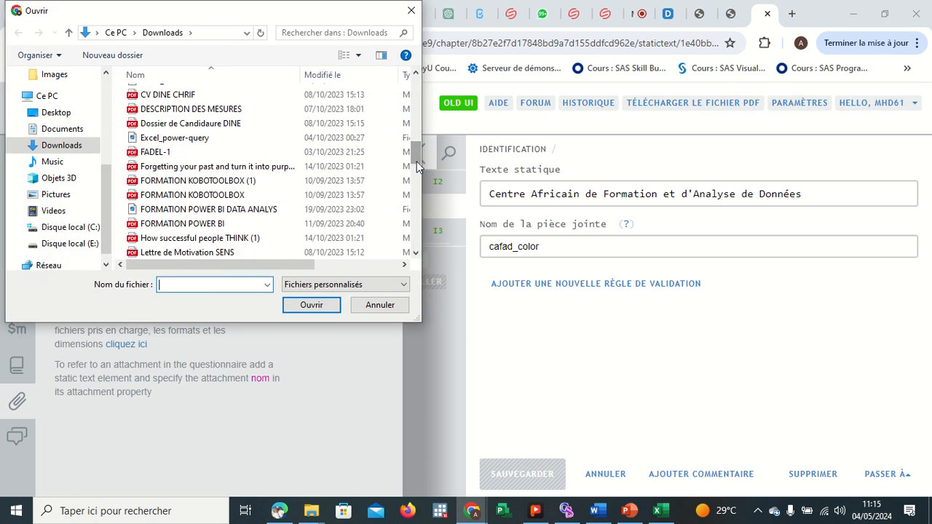
double_click(238, 209)
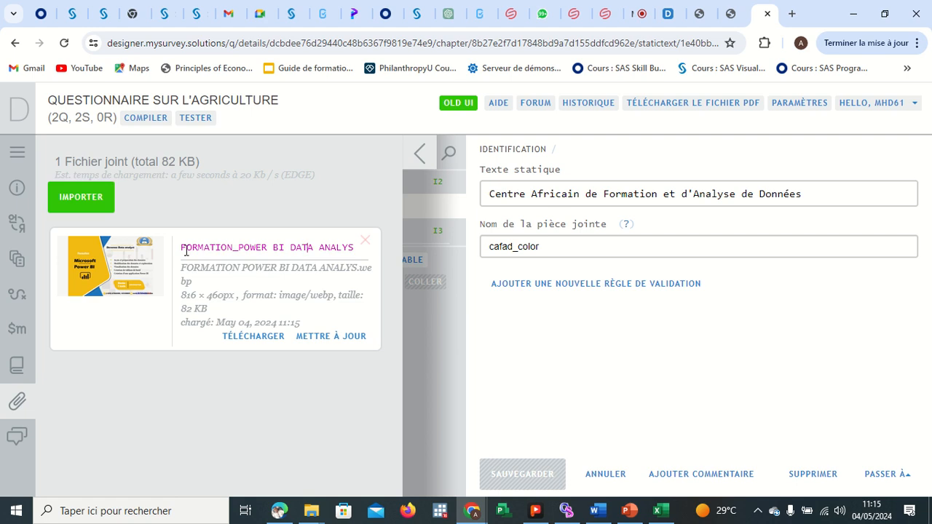
Copy the attachment's name into the static text's attachment name and save the static text.
drag(183, 248, 359, 251)
key(ctrl+c)
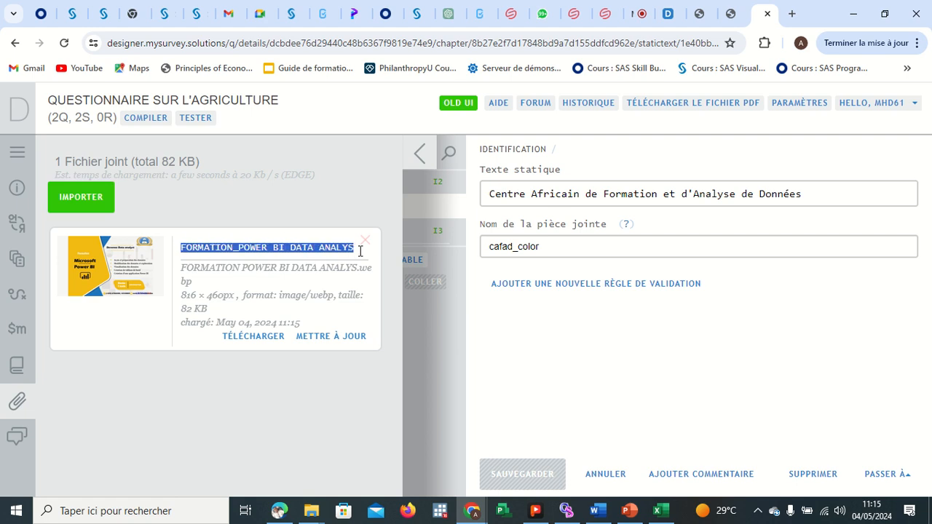
click(420, 154)
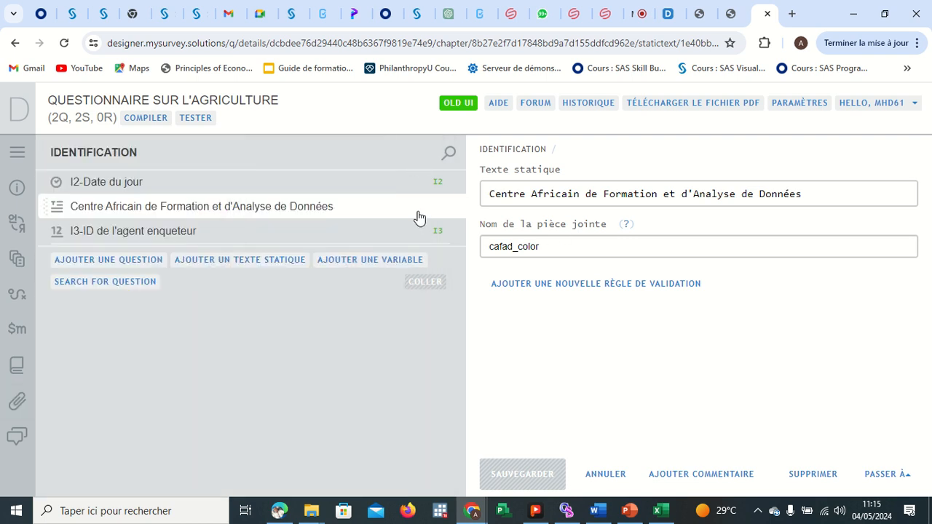
click(555, 249)
key(BackSpace)
key(BackSpace)
key(BackSpace)
key(BackSpace)
key(BackSpace)
key(BackSpace)
key(BackSpace)
key(BackSpace)
key(BackSpace)
key(BackSpace)
key(BackSpace)
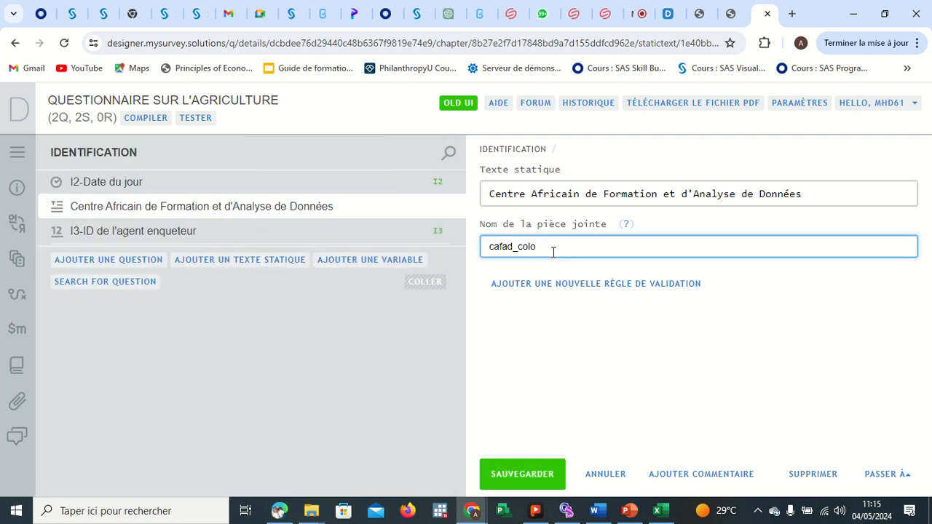
key(ctrl+v)
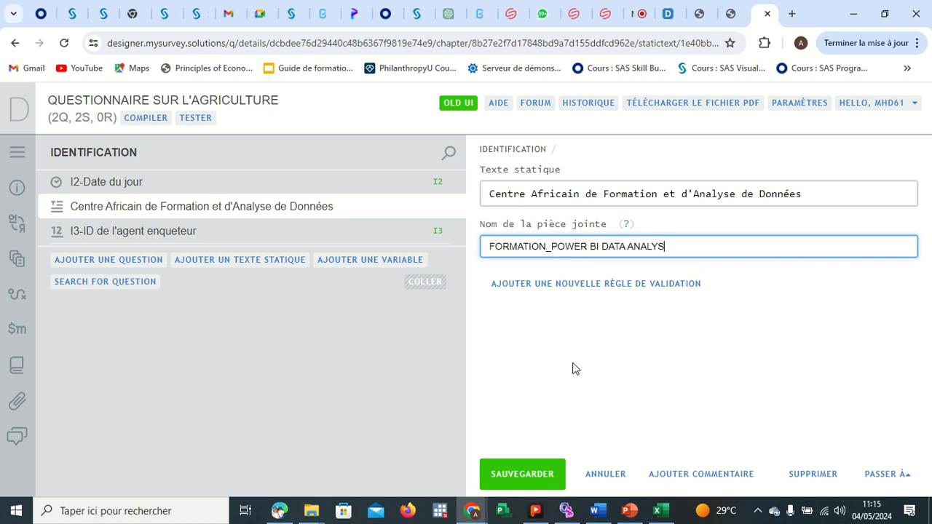
click(525, 473)
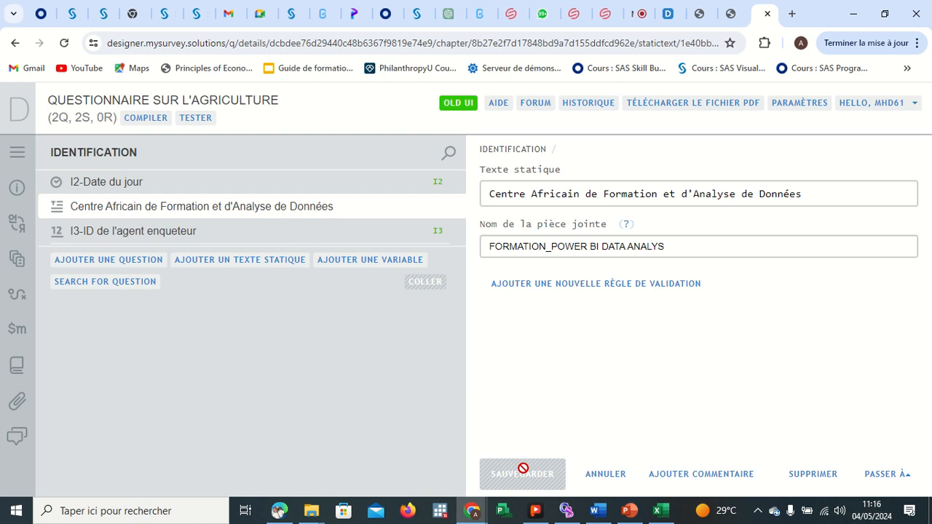
Compile the questionnaire and open the attachment name error.
click(145, 118)
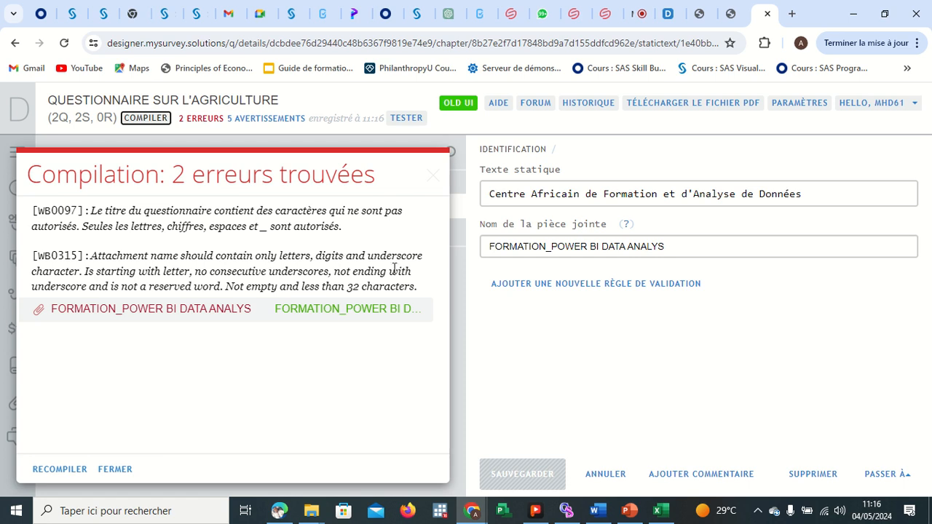
click(303, 310)
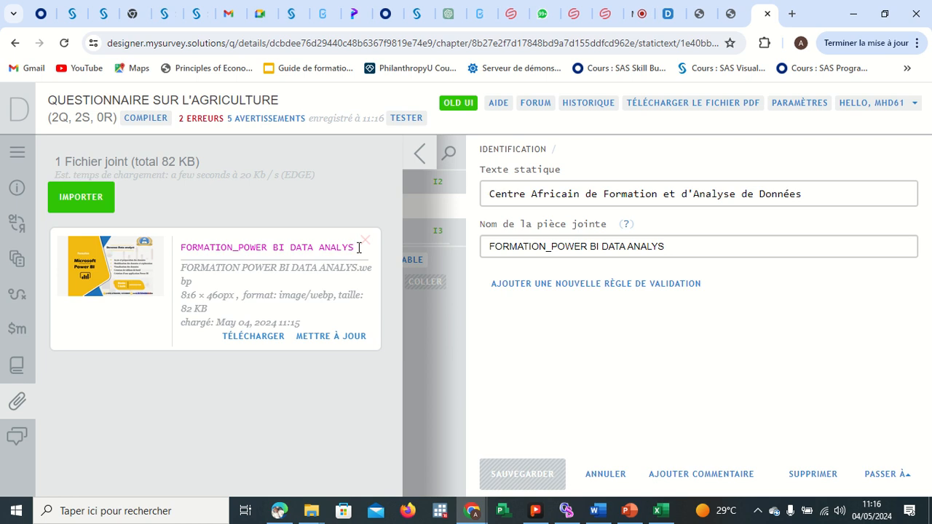
Try to rename the uploaded attachment to cafad.
key(BackSpace)
key(BackSpace)
key(BackSpace)
key(BackSpace)
key(BackSpace)
key(BackSpace)
key(BackSpace)
key(BackSpace)
key(BackSpace)
key(BackSpace)
key(BackSpace)
key(BackSpace)
key(BackSpace)
key(BackSpace)
key(BackSpace)
key(BackSpace)
key(BackSpace)
key(BackSpace)
key(BackSpace)
key(BackSpace)
key(BackSpace)
key(BackSpace)
key(BackSpace)
key(BackSpace)
key(BackSpace)
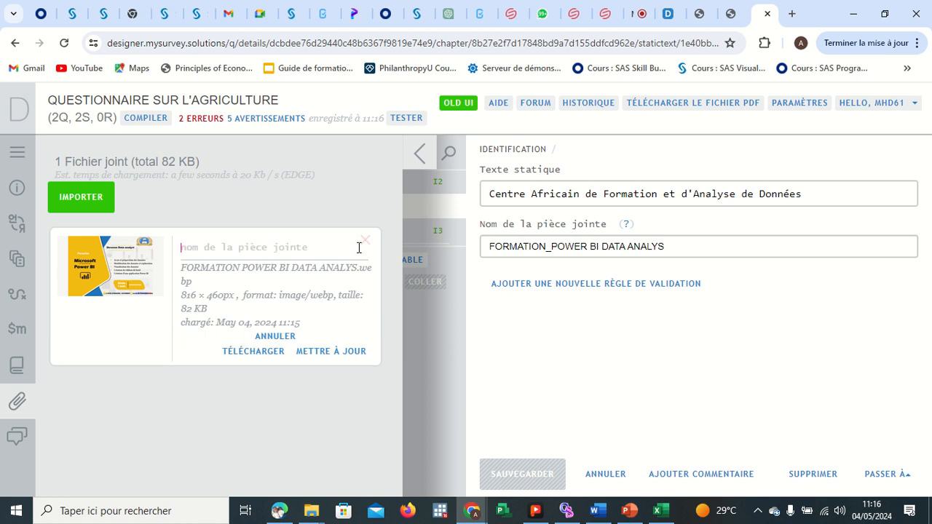
text(cafad)
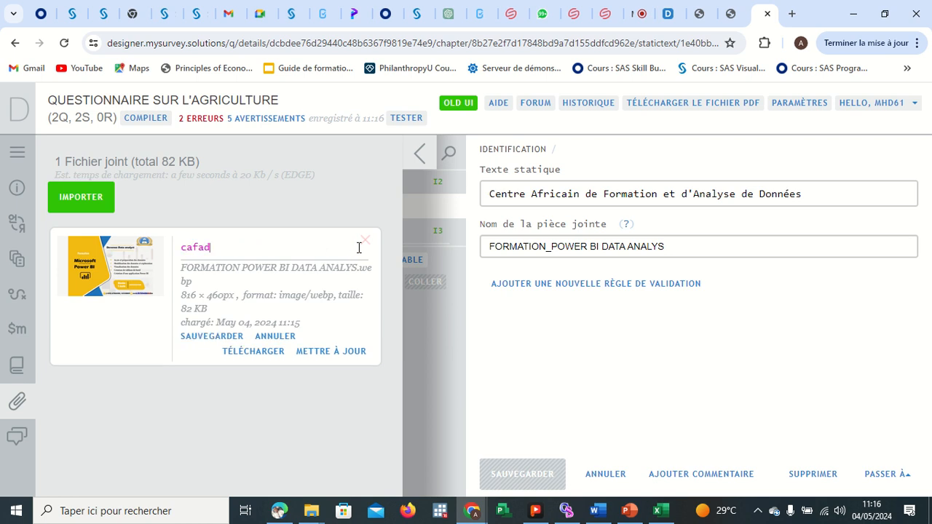
click(334, 352)
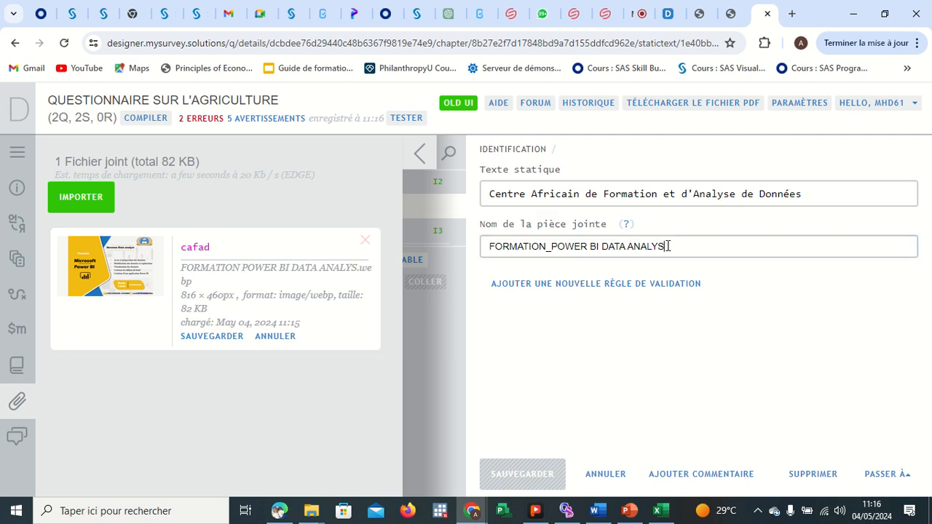
Set the static text's attachment name to cafad and save it.
drag(666, 246, 492, 252)
text(cafad)
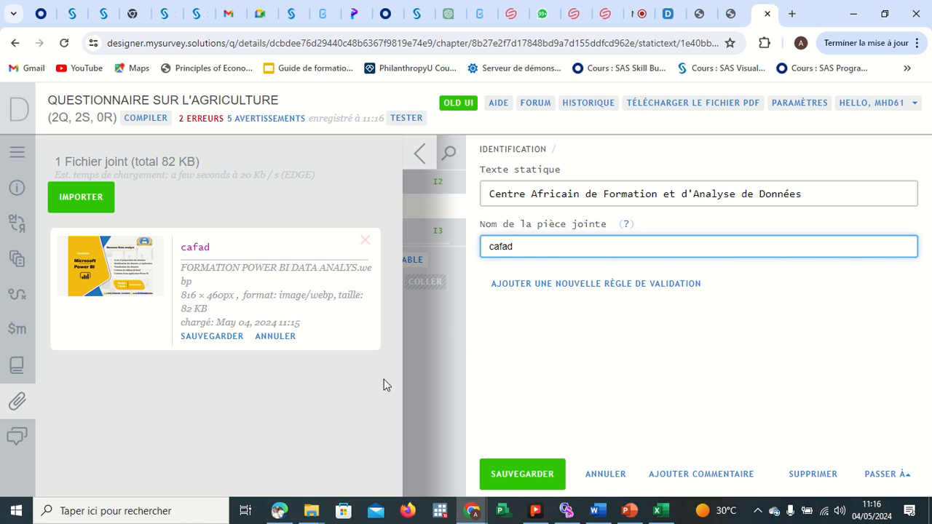
click(522, 474)
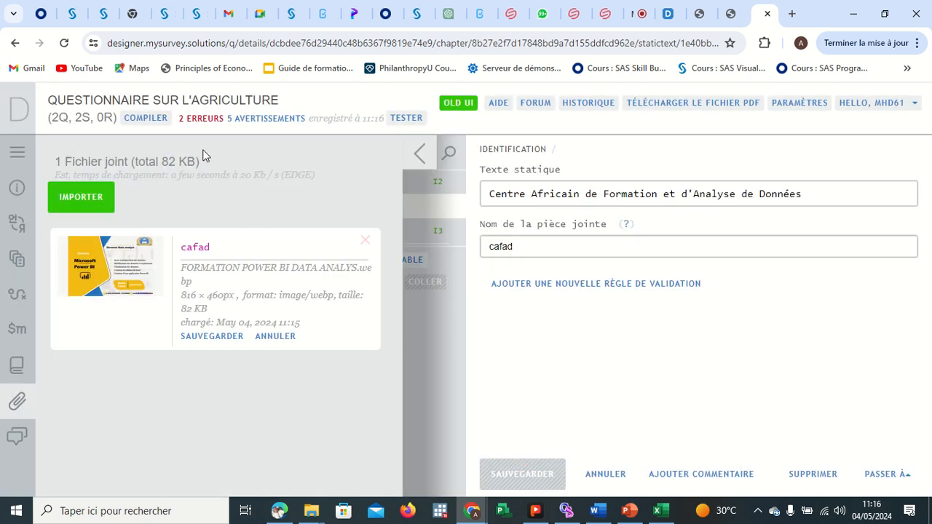
Recompile the questionnaire, open the attachment error, and cancel the unsaved attachment rename.
click(140, 118)
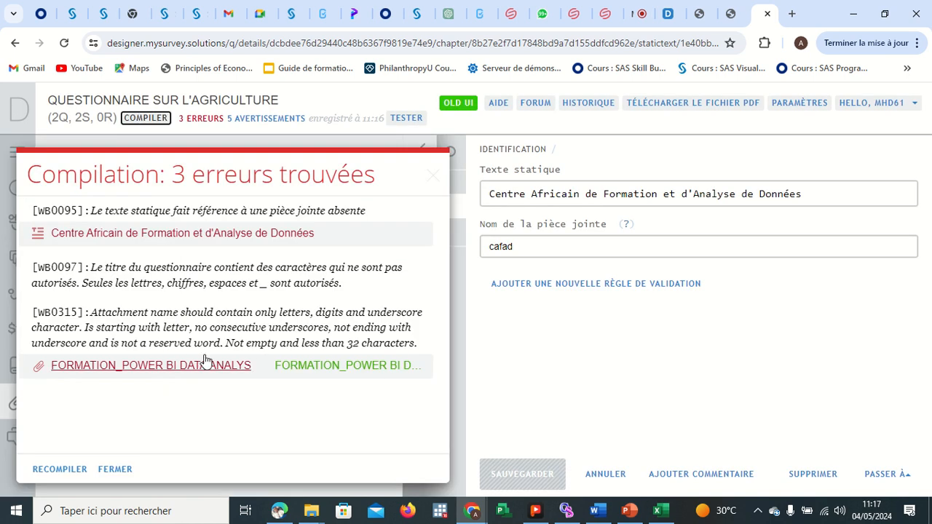
click(293, 372)
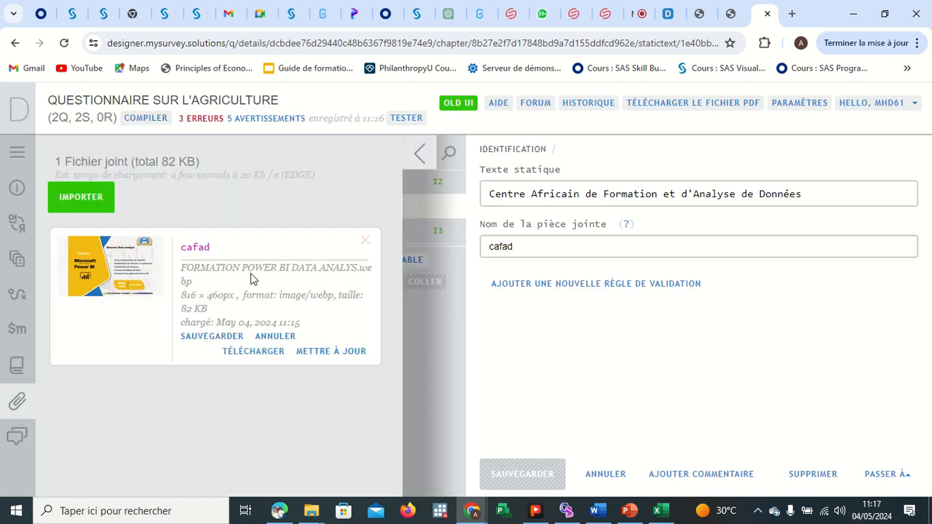
click(270, 336)
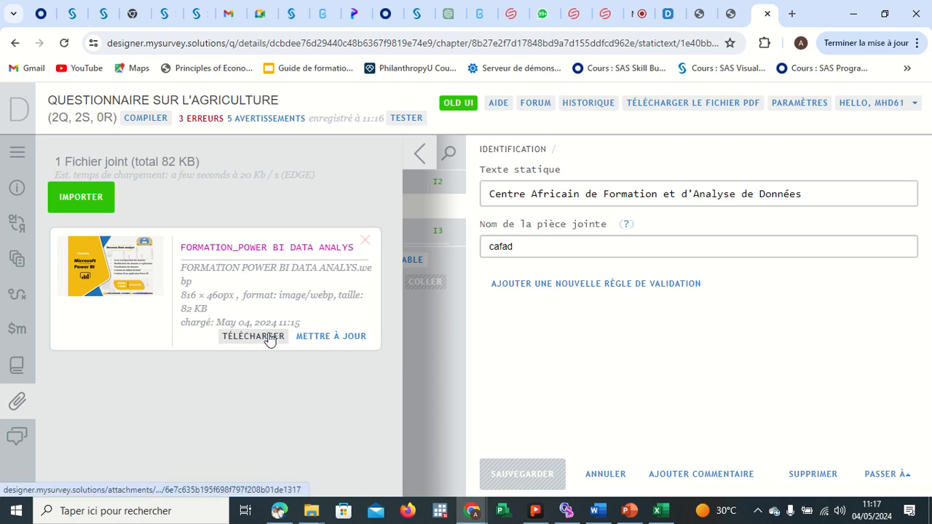
Delete the existing attachment and upload the NON image from Downloads in its place.
click(365, 239)
click(331, 216)
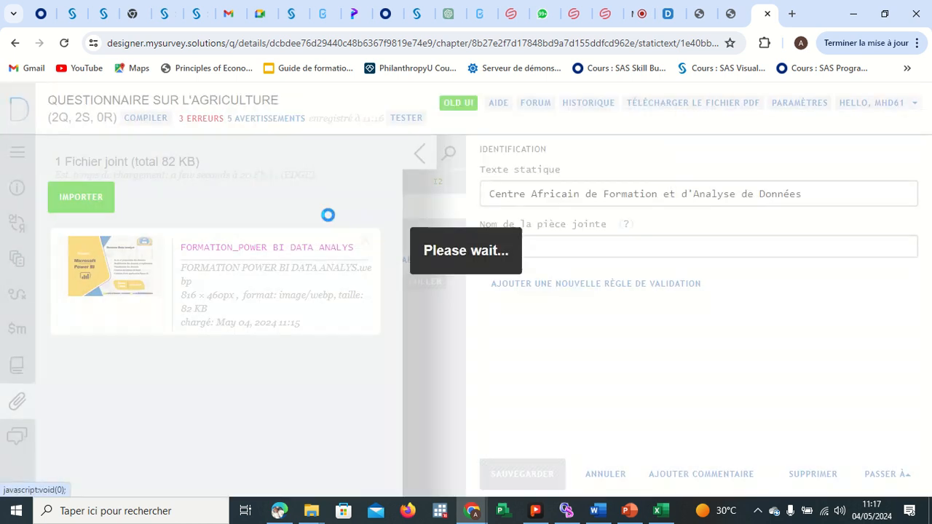
click(98, 197)
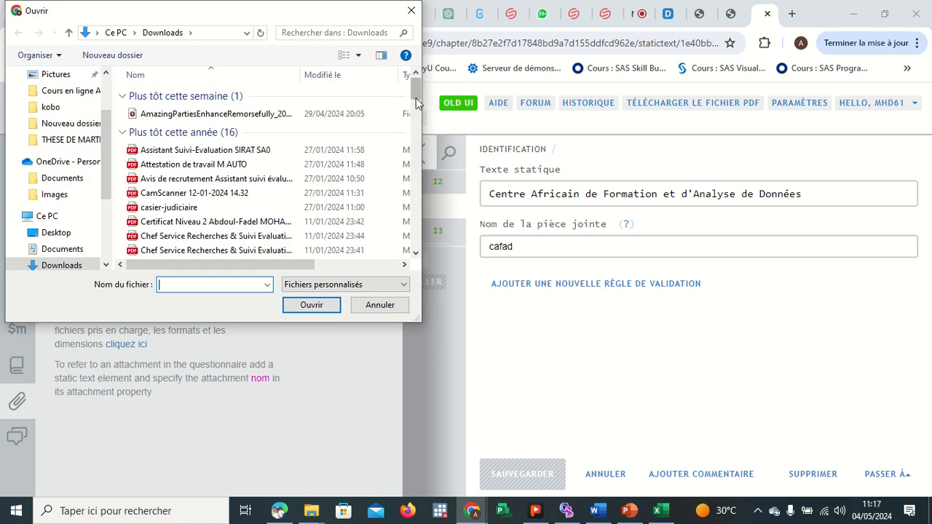
drag(415, 92, 417, 173)
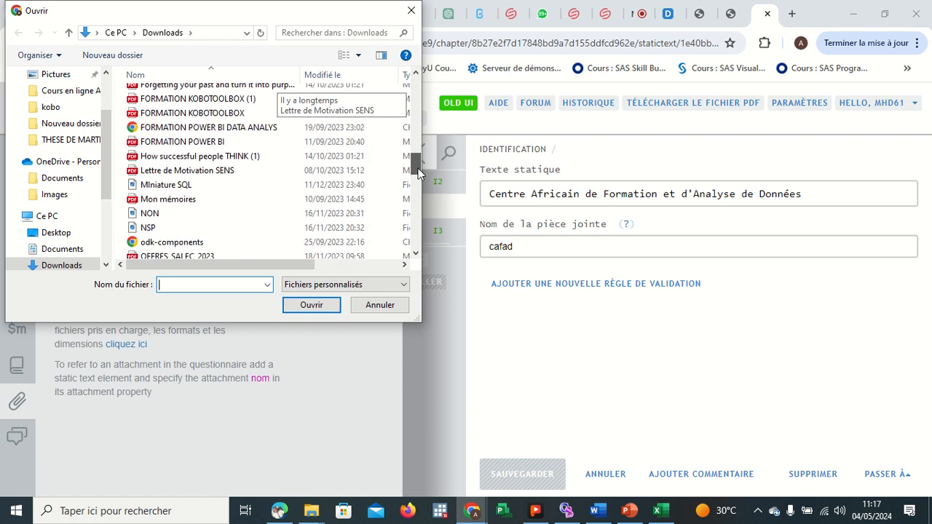
click(170, 214)
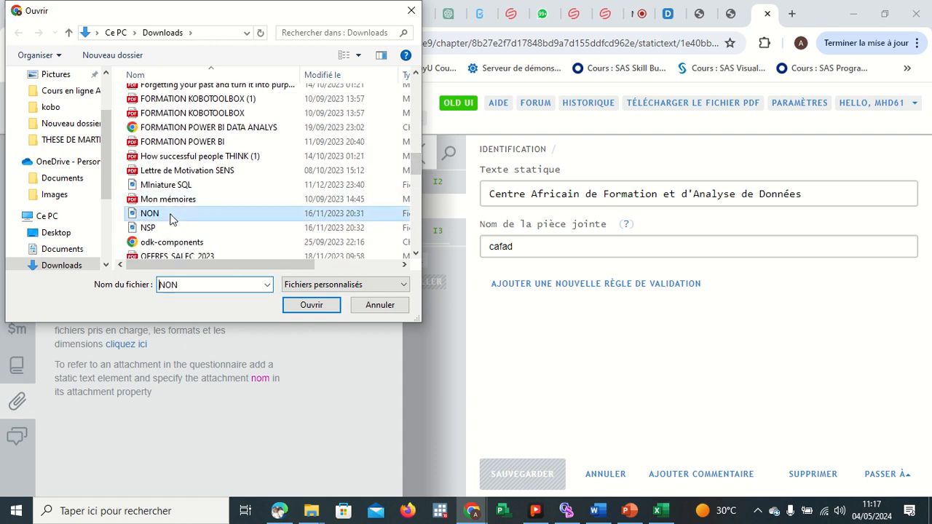
click(324, 304)
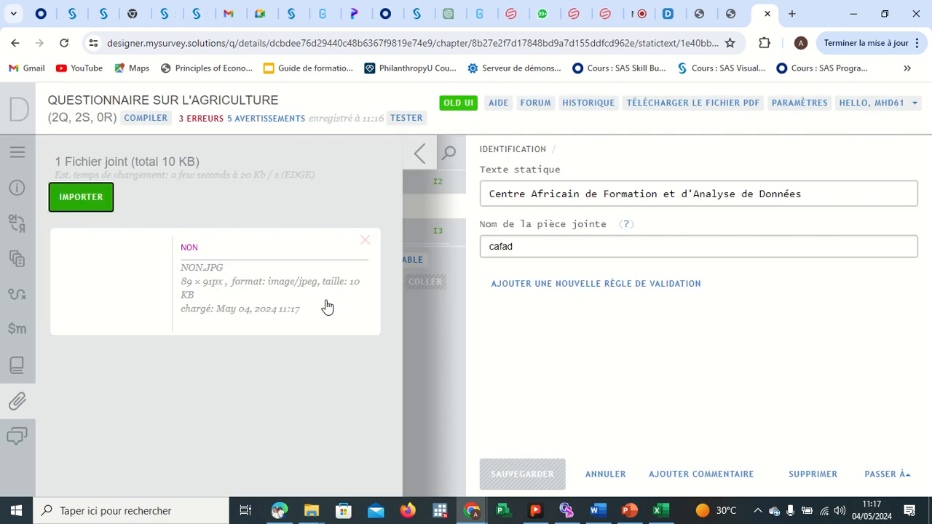
Set the static text's attachment name to NON and save it.
click(522, 245)
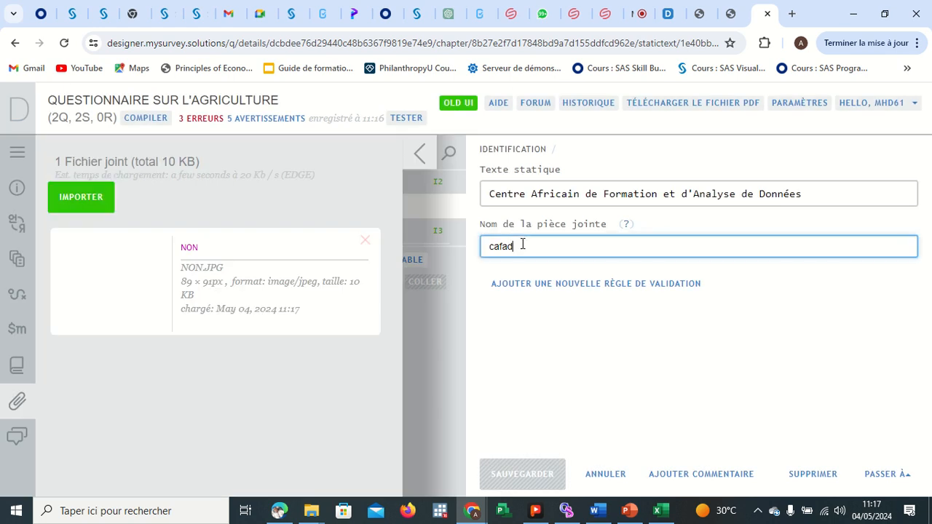
key(BackSpace)
key(BackSpace)
key(BackSpace)
key(BackSpace)
key(BackSpace)
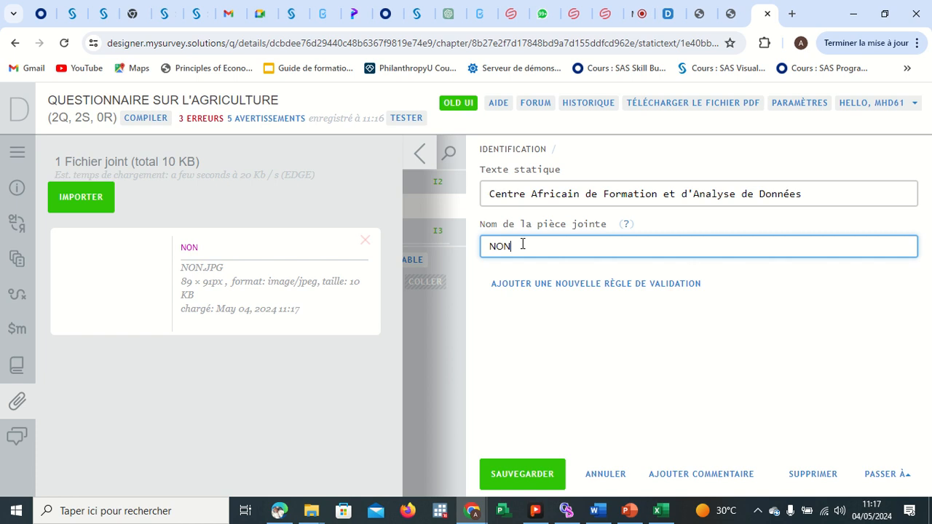
click(522, 474)
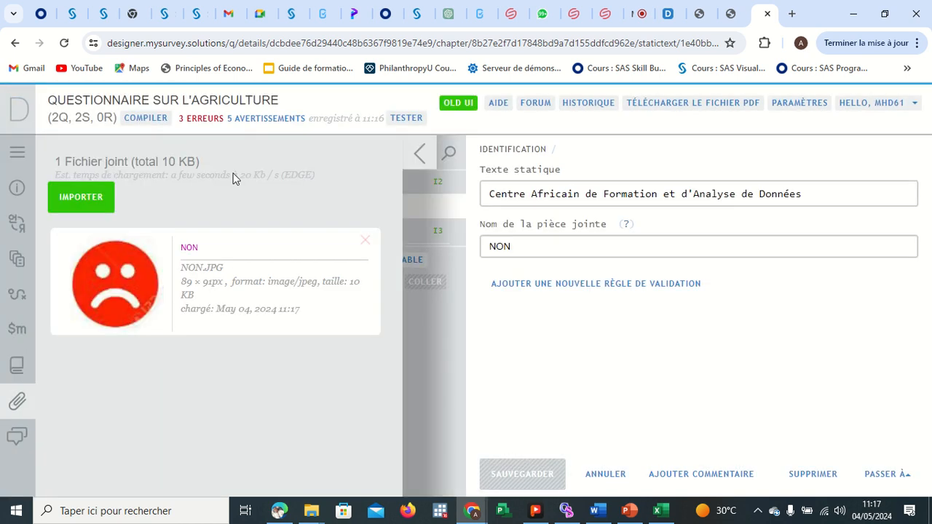
Recompile the questionnaire and close the compilation error report.
click(92, 199)
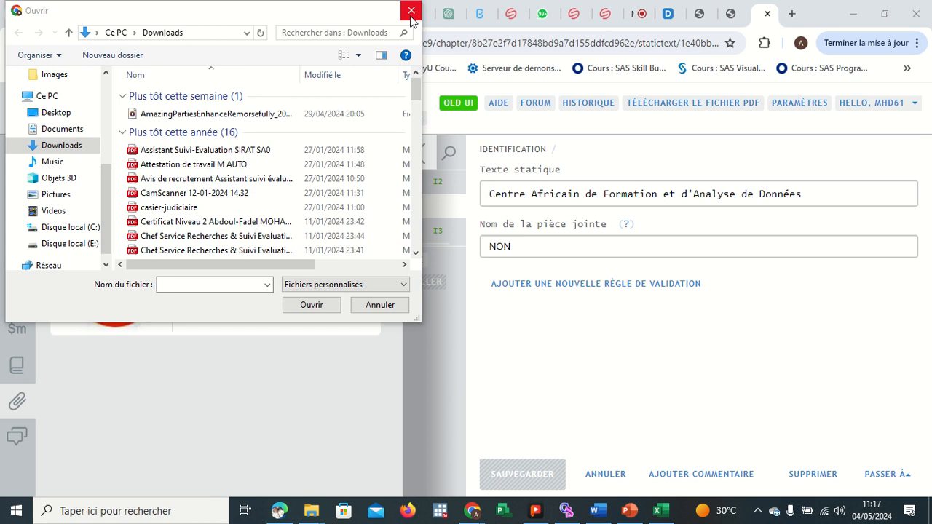
click(411, 10)
click(158, 117)
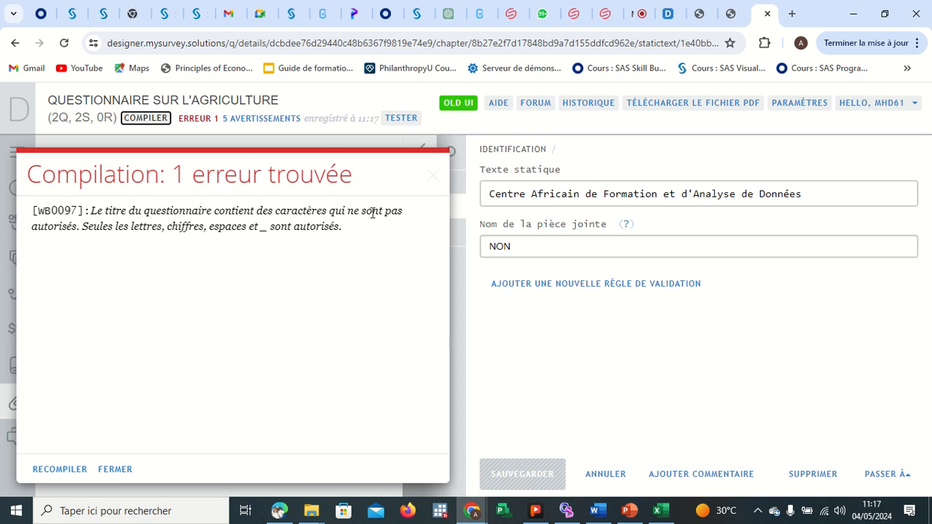
click(431, 177)
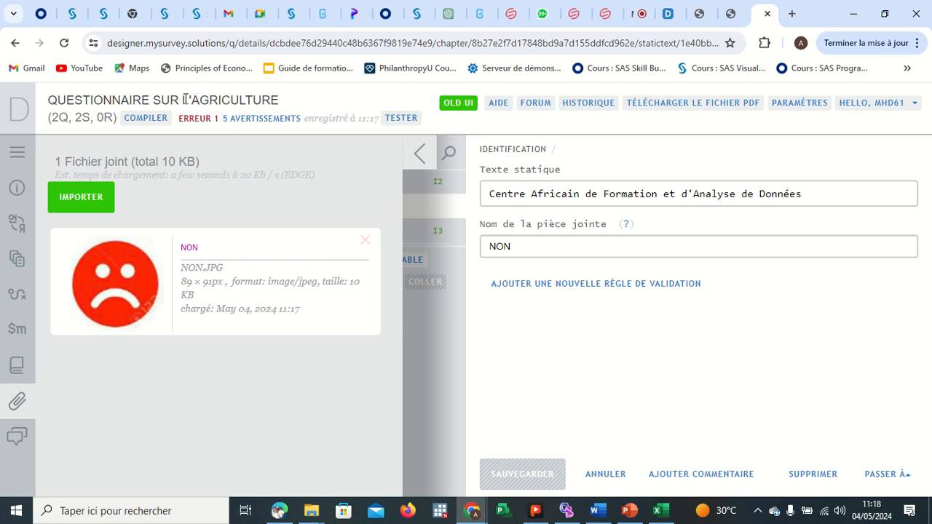
Open the questionnaire settings and remove the L' from the title so it reads QUESTIONNAIRE SUR AGRICULTURE.
click(422, 151)
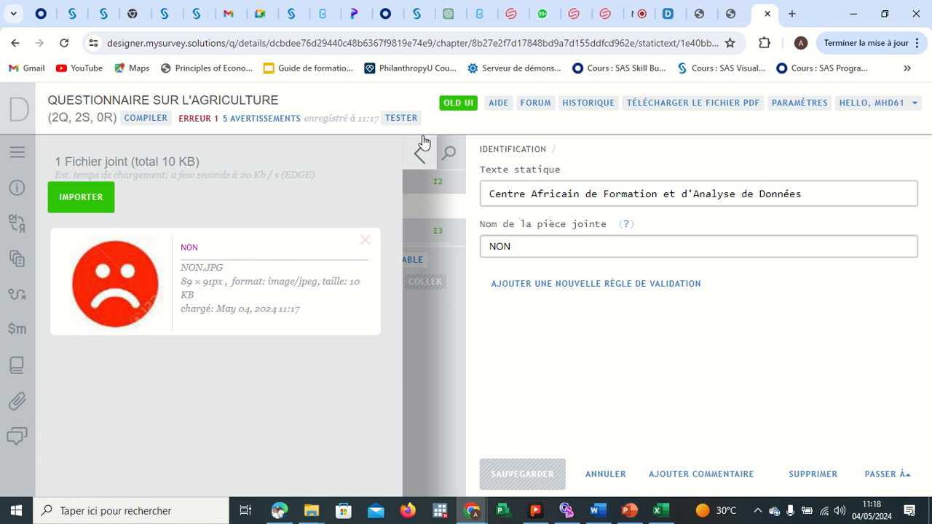
click(18, 184)
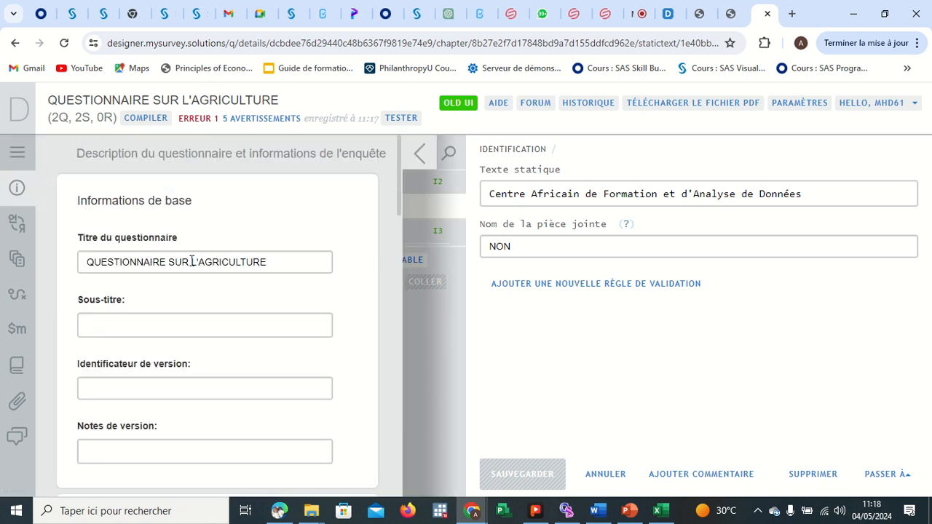
click(197, 263)
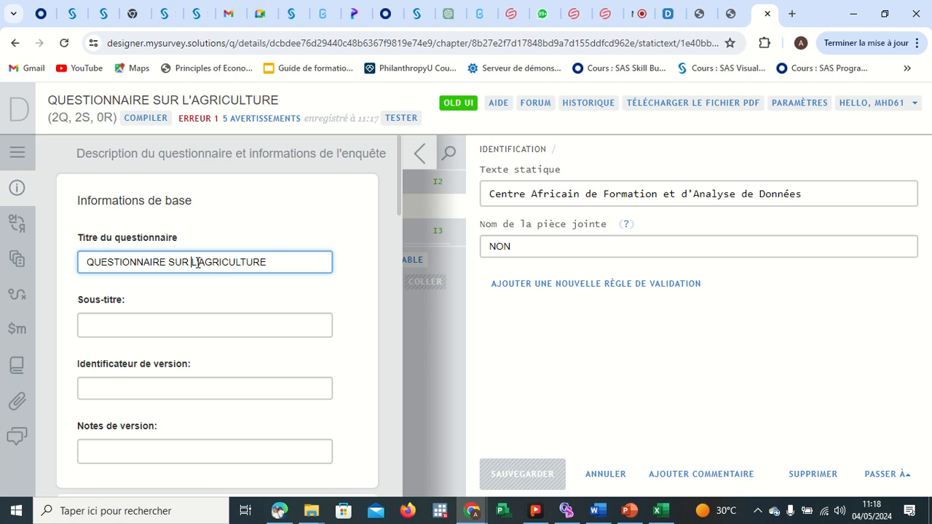
key(BackSpace)
key(BackSpace)
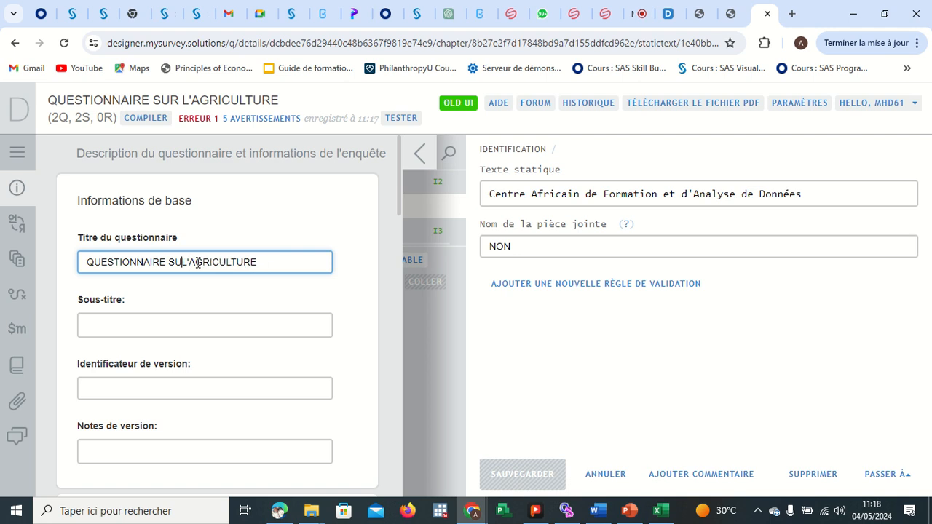
text(R)
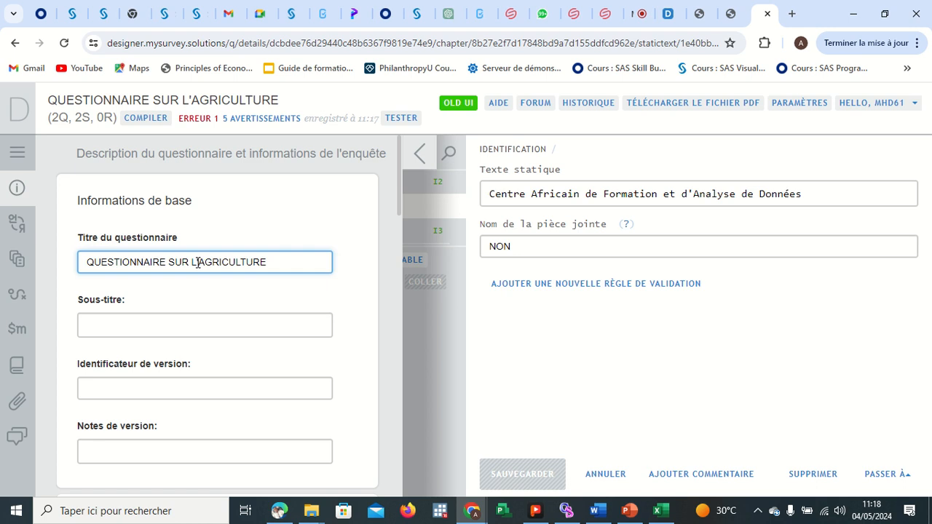
key(Delete)
key(Delete)
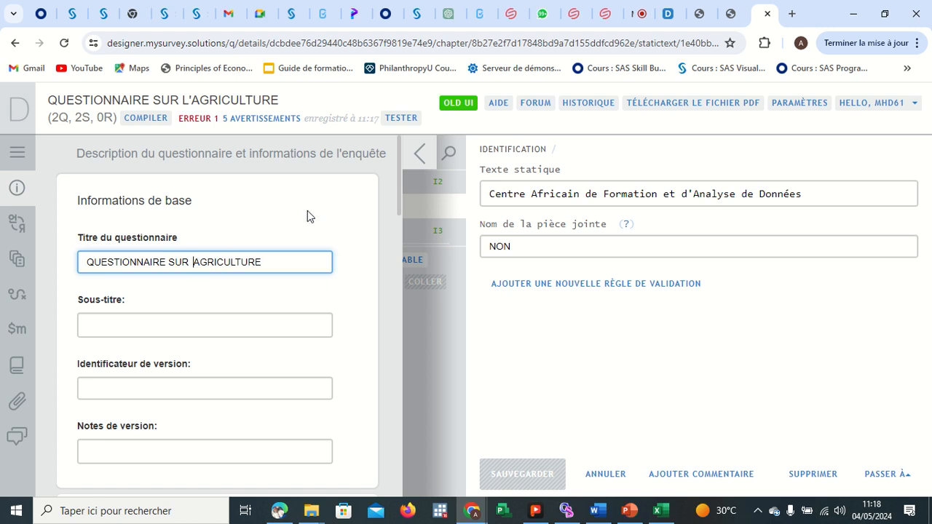
Reopen the questionnaire settings and save the title change.
click(414, 160)
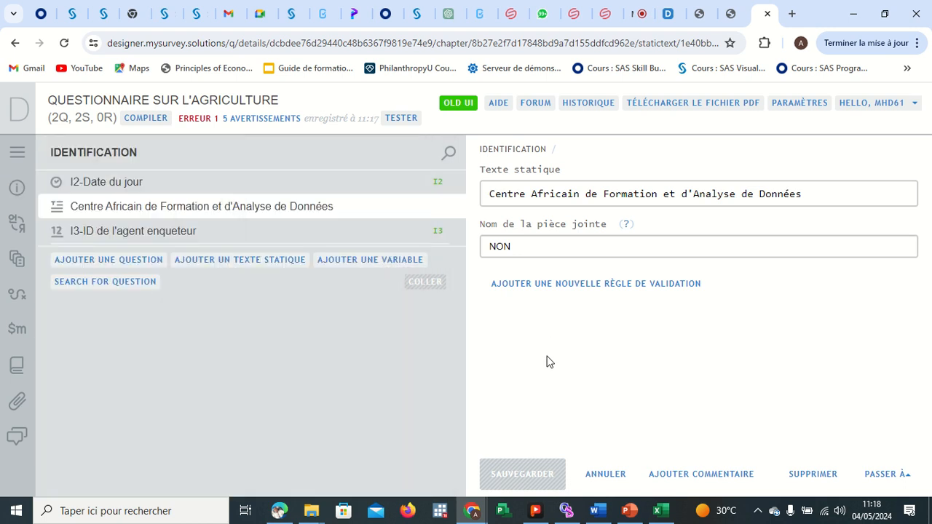
click(24, 149)
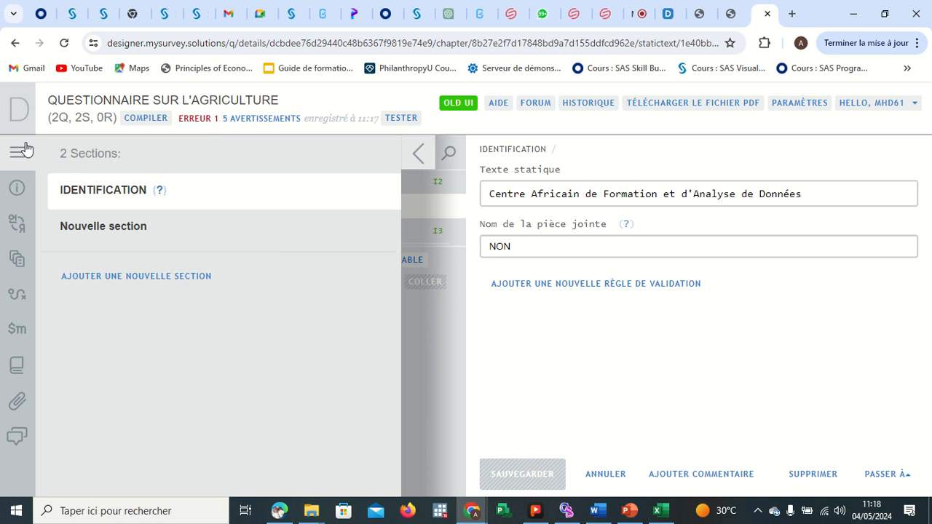
click(19, 188)
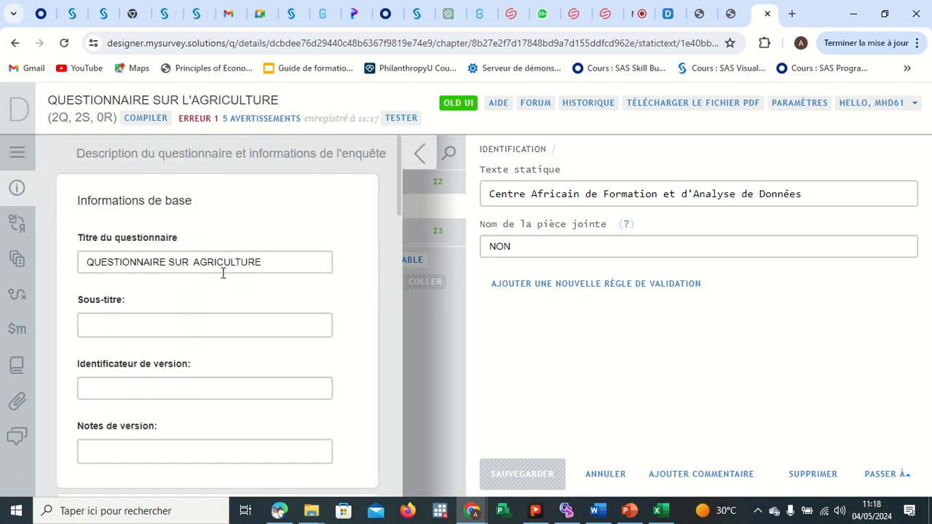
scroll(241, 316, down, 8)
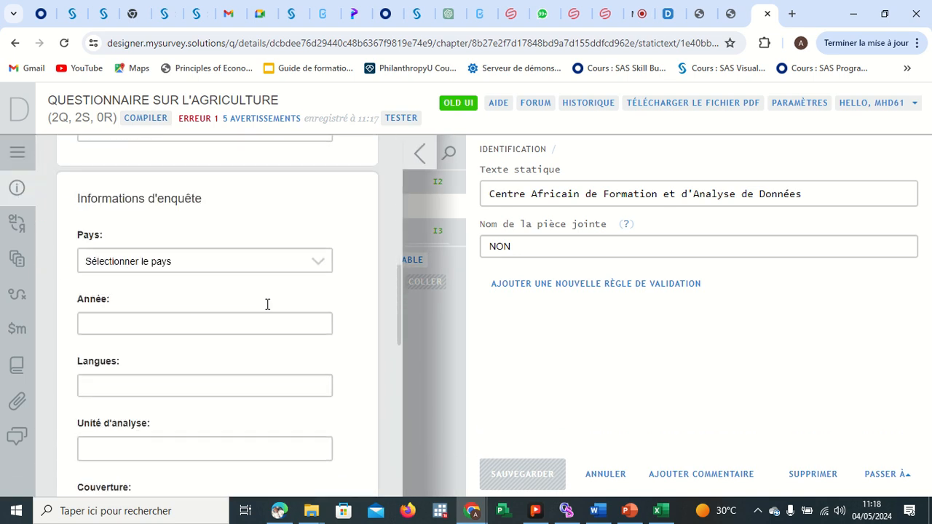
scroll(266, 306, down, 10)
click(106, 476)
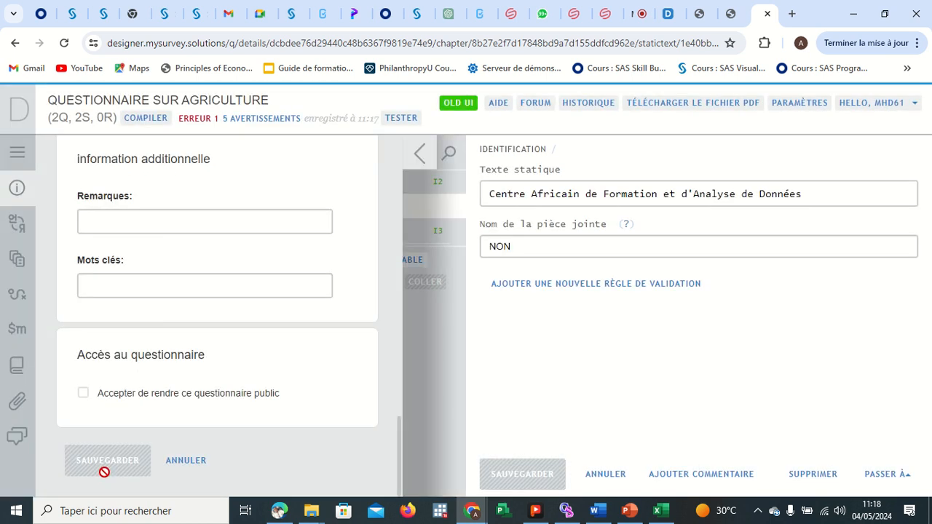
click(420, 153)
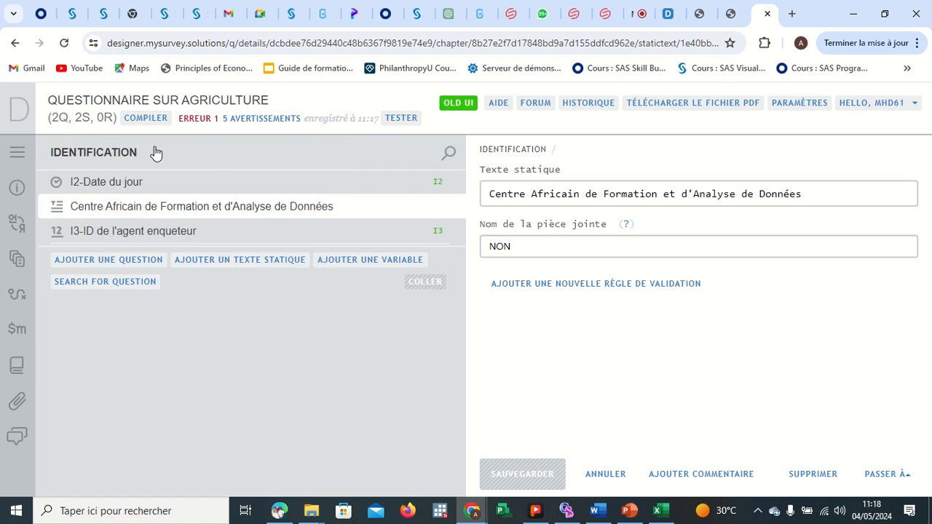
Recompile the questionnaire and open it in the web tester.
click(156, 118)
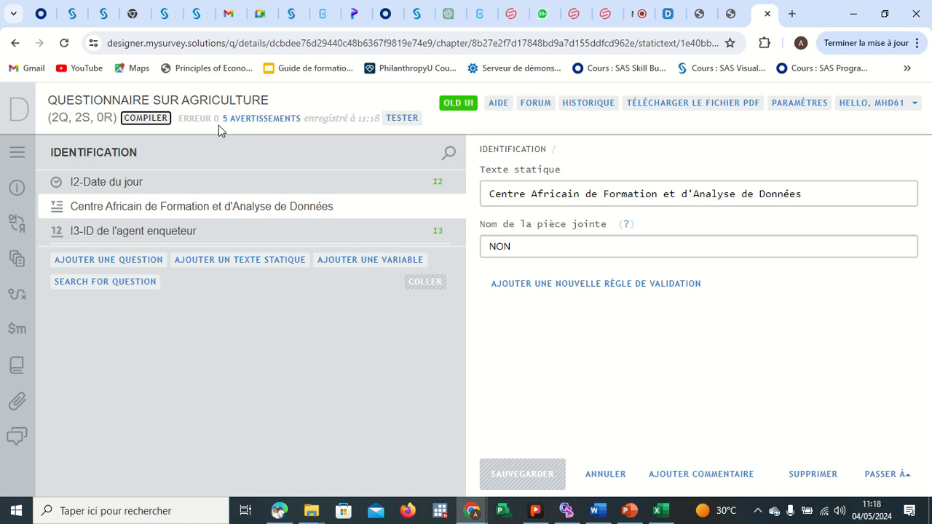
click(402, 118)
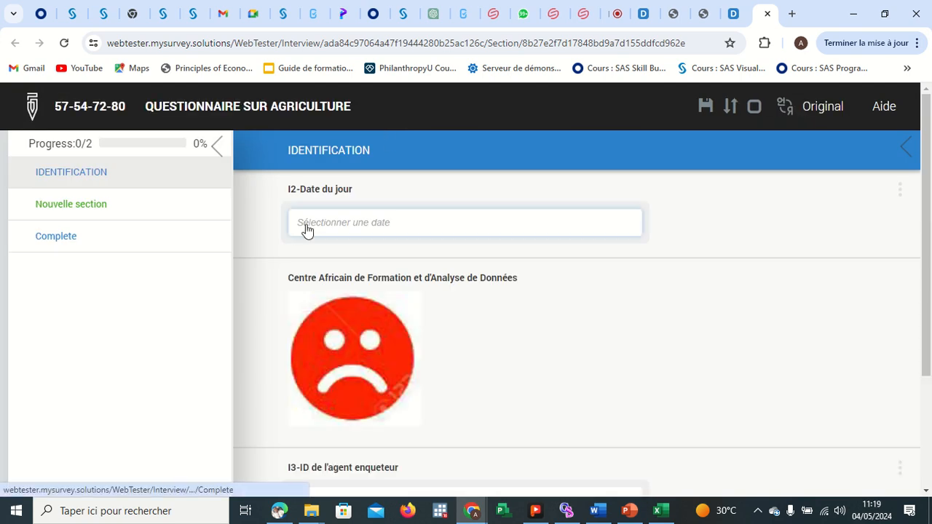
In the web tester, answer the date question with 2024-05-02 and continue to the new section.
click(342, 225)
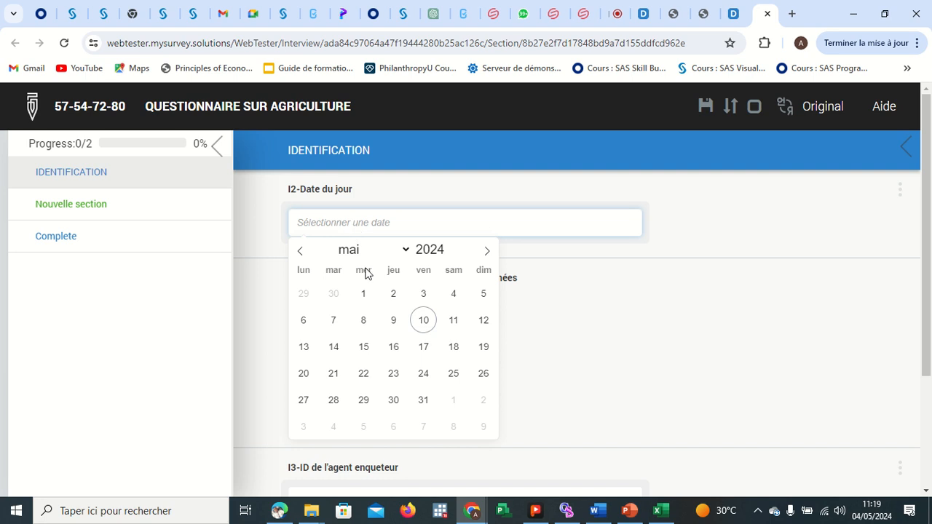
click(393, 293)
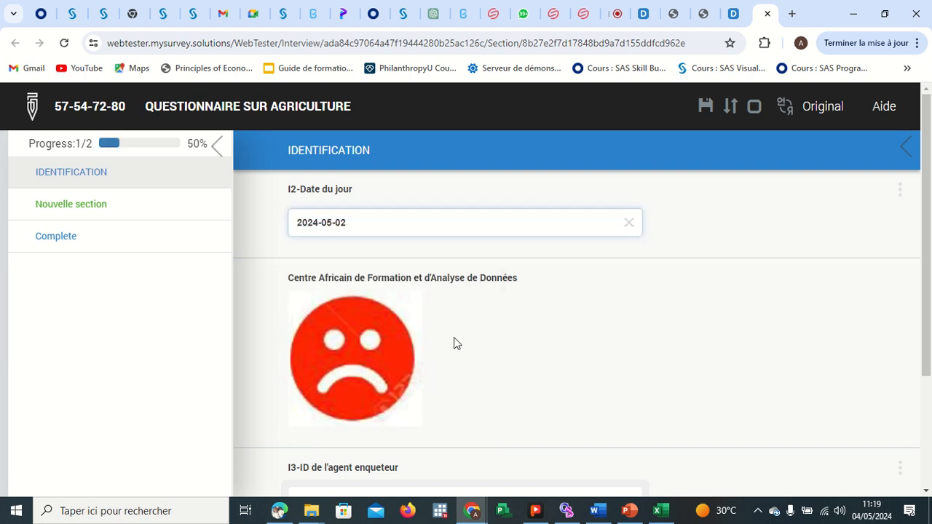
scroll(454, 336, down, 1)
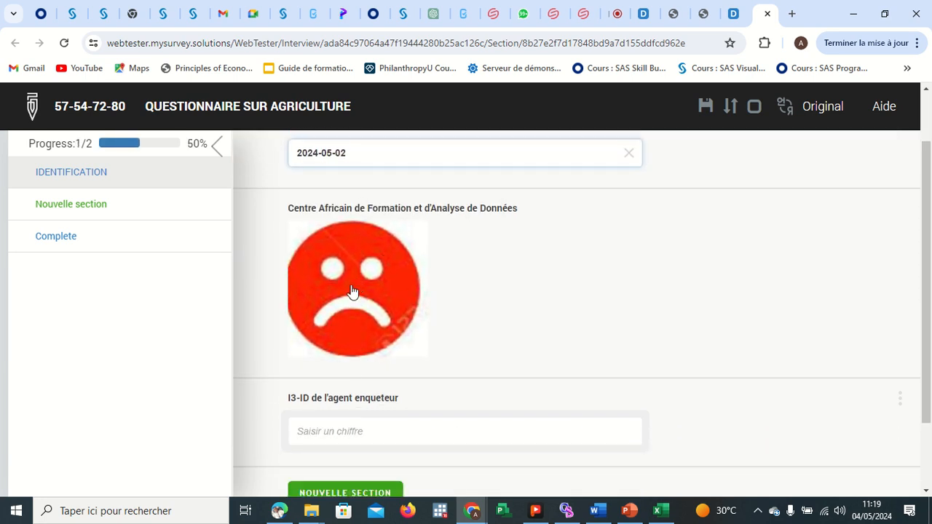
scroll(354, 379, down, 2)
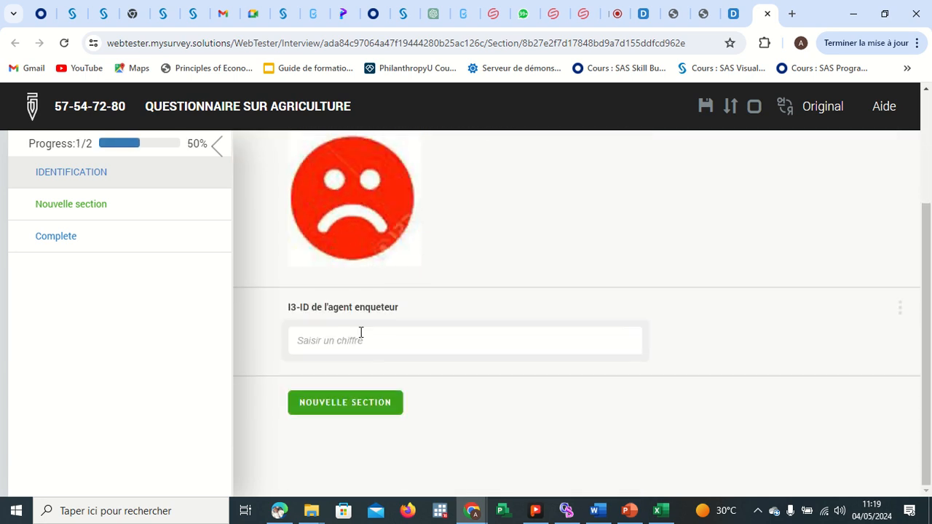
click(356, 409)
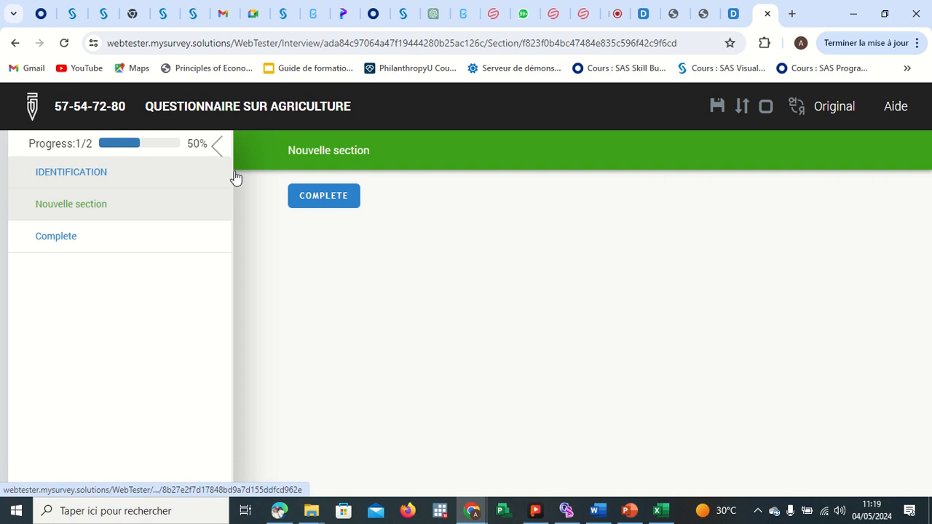
Back in Designer, add a new question to IDENTIFICATION and set its type to Catégorielle: Réponse-unique.
click(733, 14)
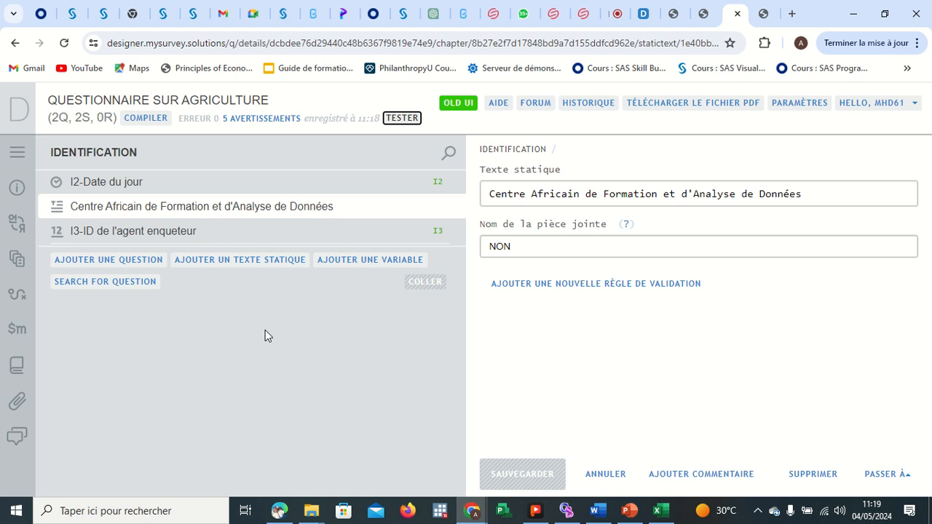
click(132, 261)
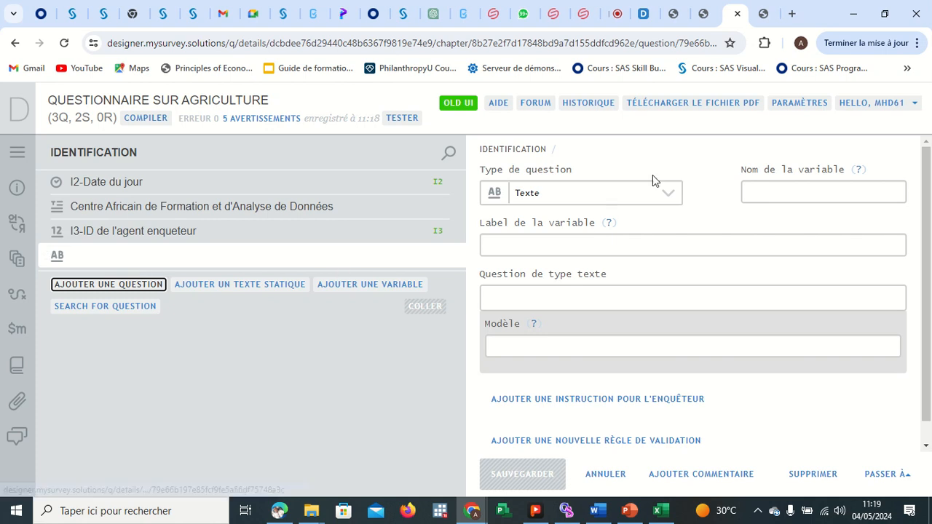
click(665, 193)
click(627, 218)
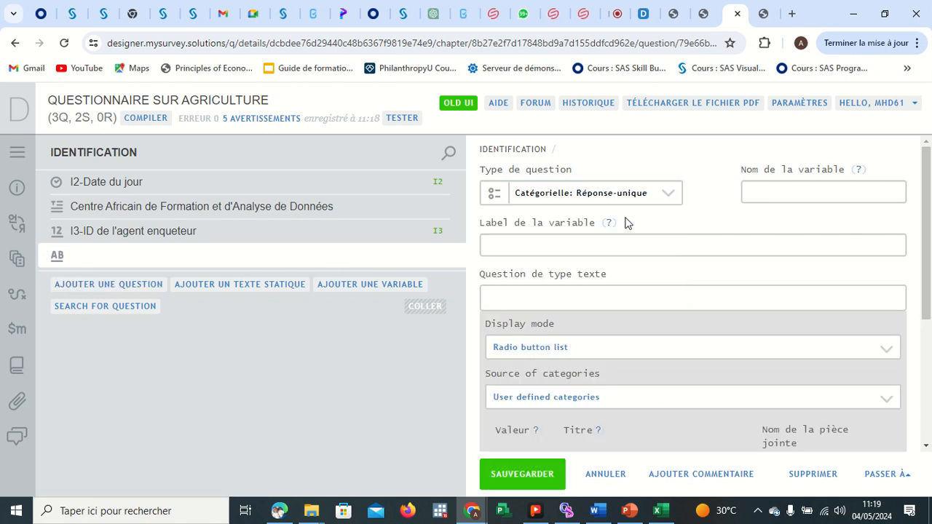
Name the question's variable I4 and set its variable label to departement.
click(778, 188)
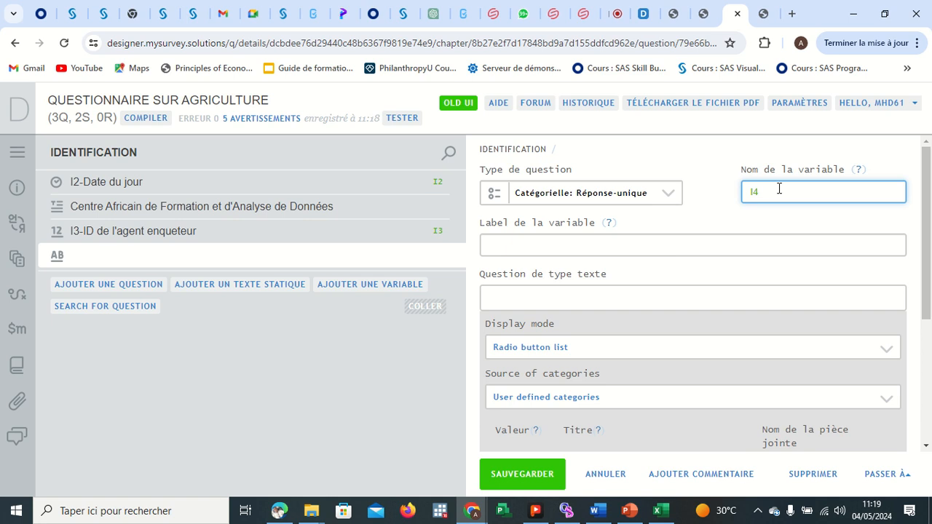
click(599, 242)
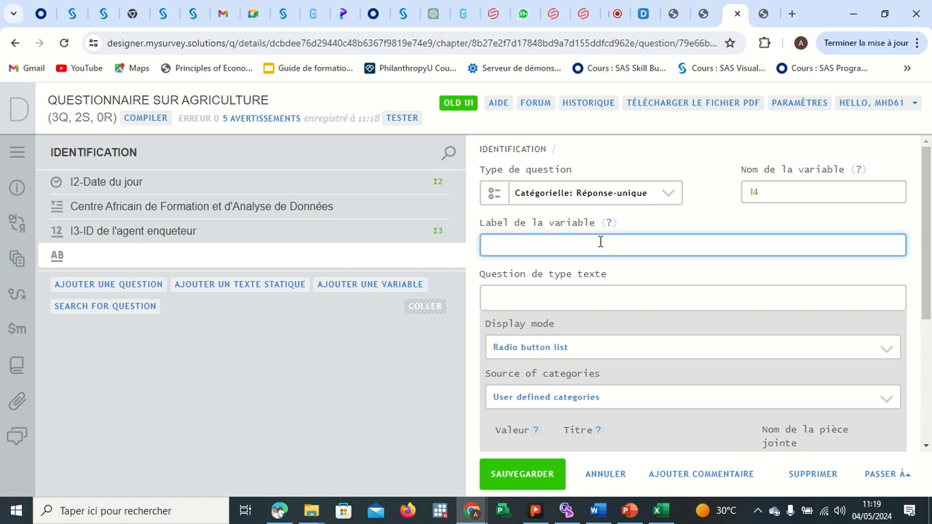
key(BackSpace)
key(BackSpace)
text(departement)
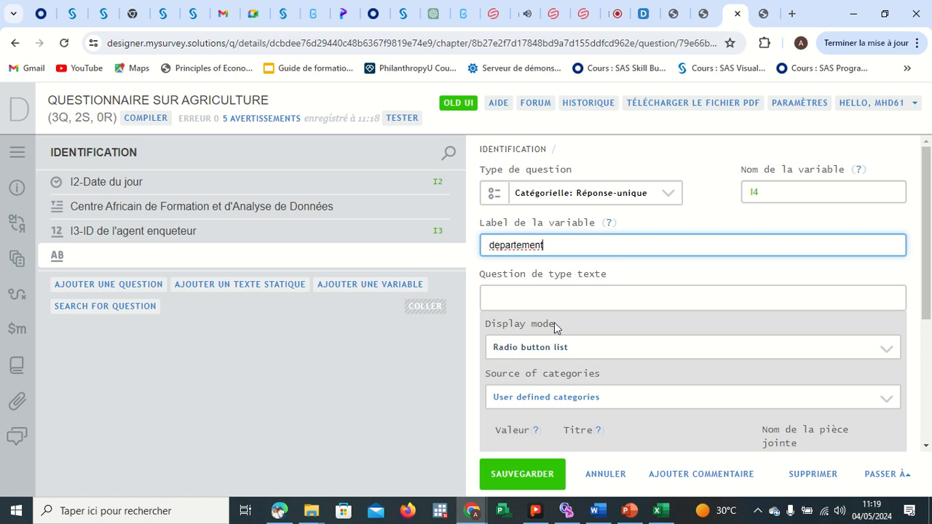
Enter the question text I4-Choississez votre departement.
click(550, 295)
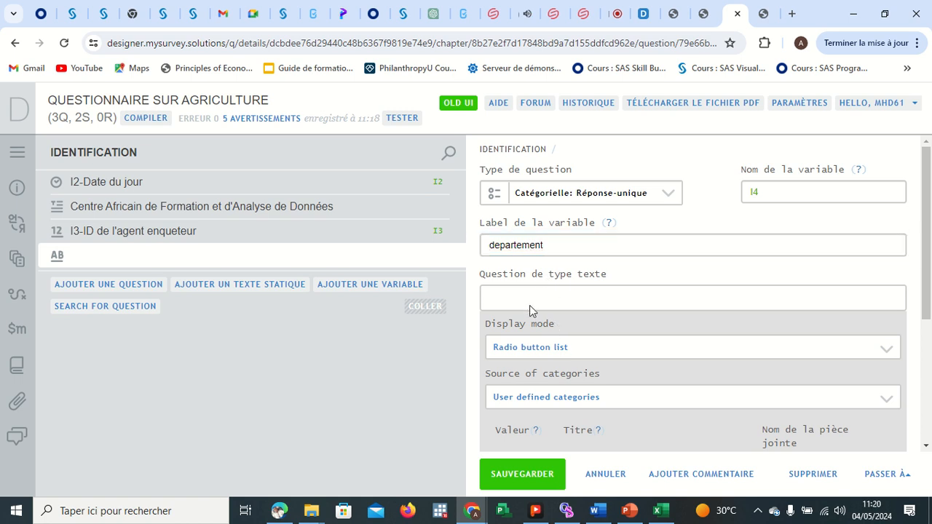
click(530, 294)
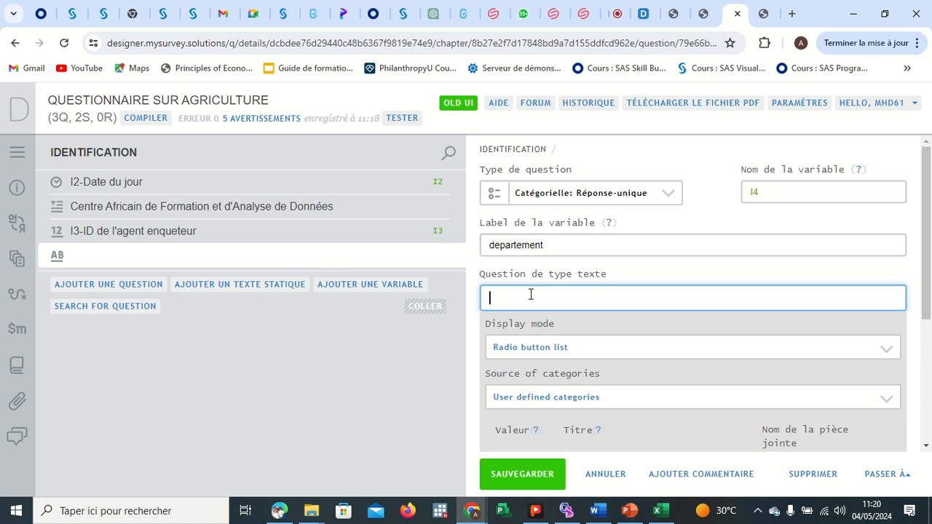
text(I4-Choississez votre departee)
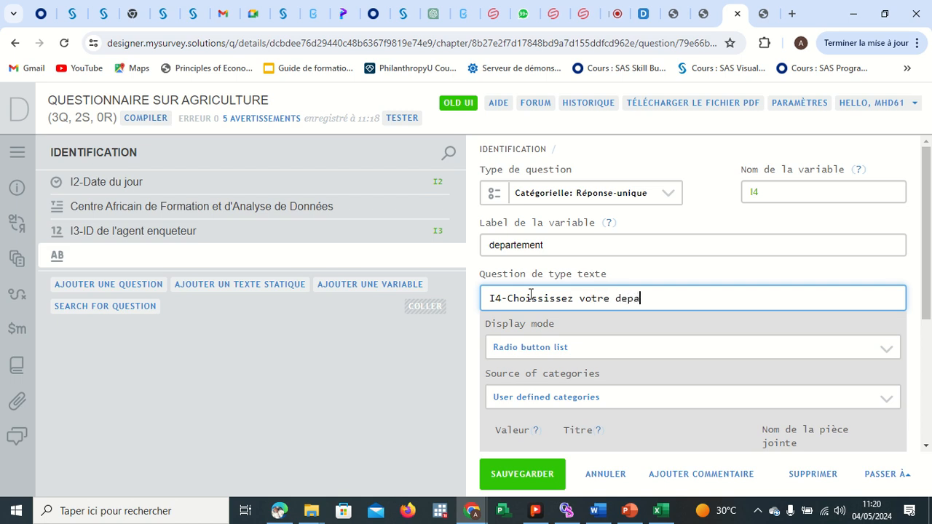
key(BackSpace)
text(ment)
scroll(604, 347, down, 1)
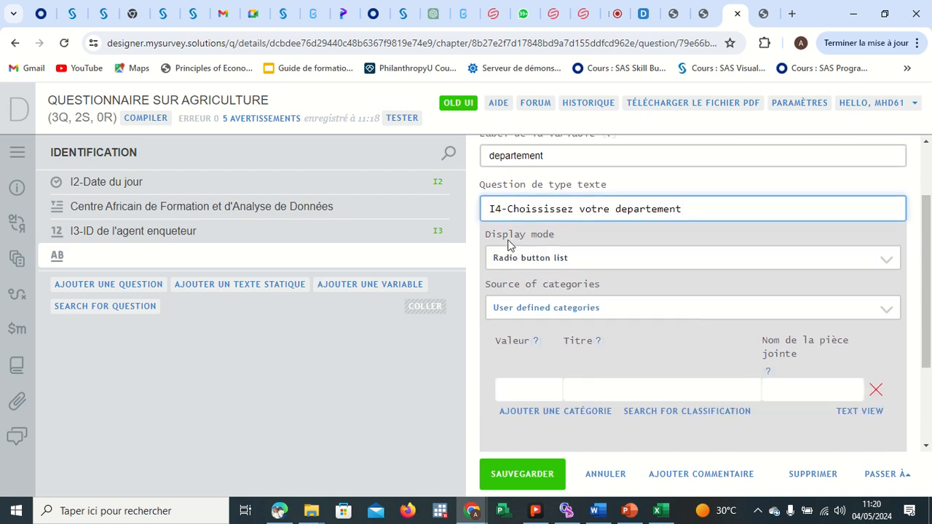
click(580, 261)
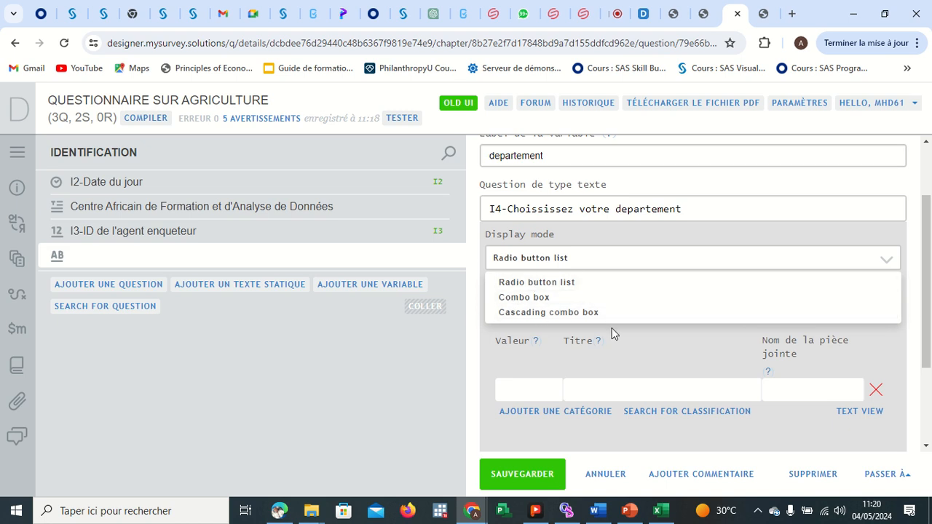
click(637, 356)
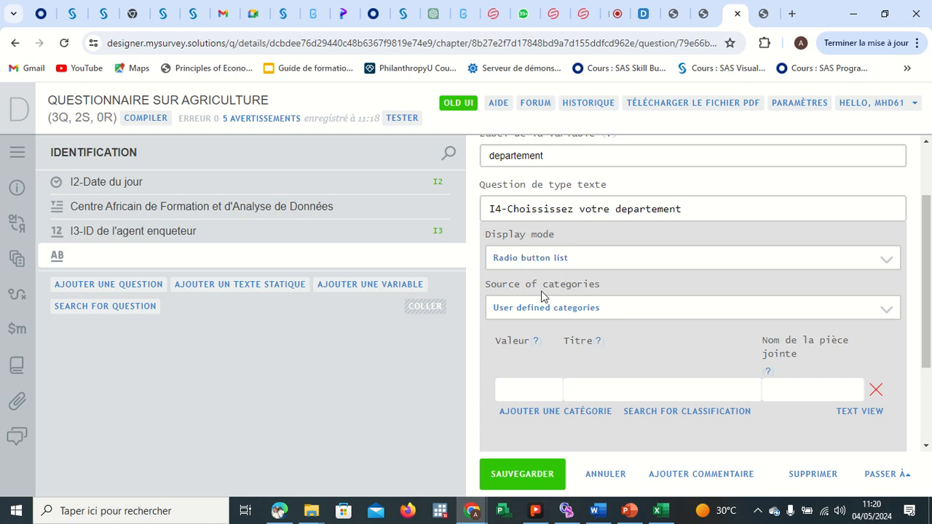
click(598, 309)
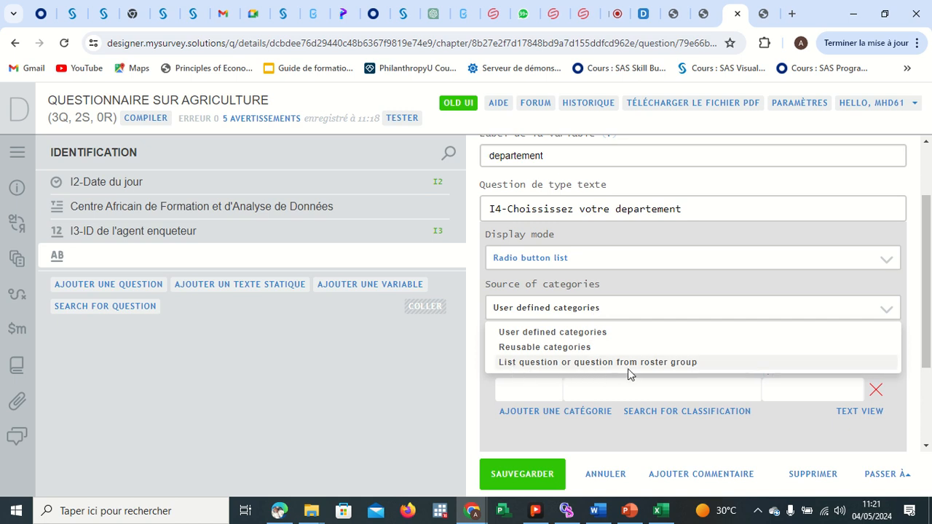
click(461, 395)
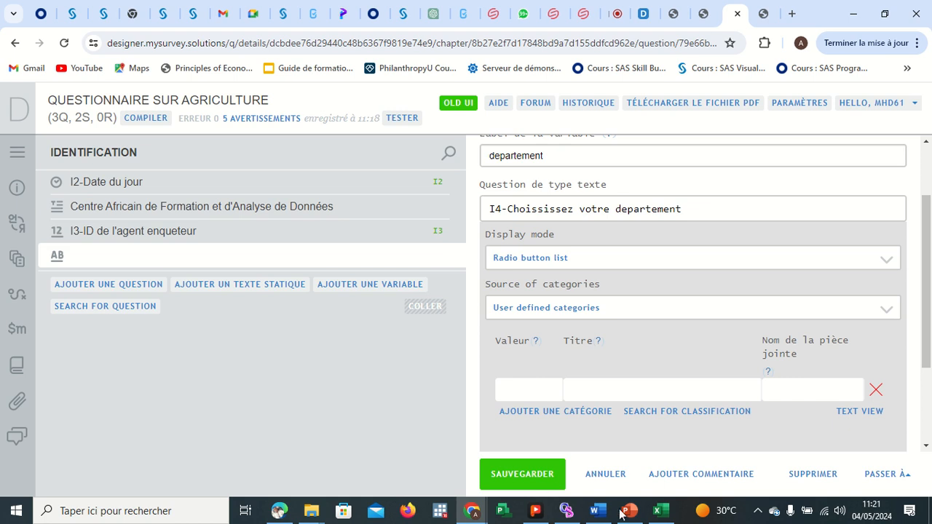
Open the ENQUETE SUR AGRICULTURE PDF and copy the twelve department names listed under question I1.
mouse_move(311, 510)
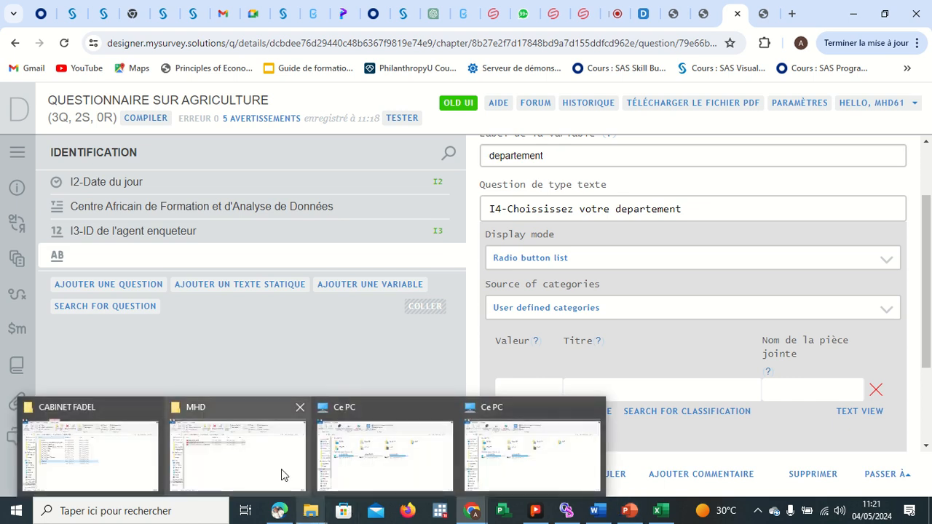
mouse_move(267, 471)
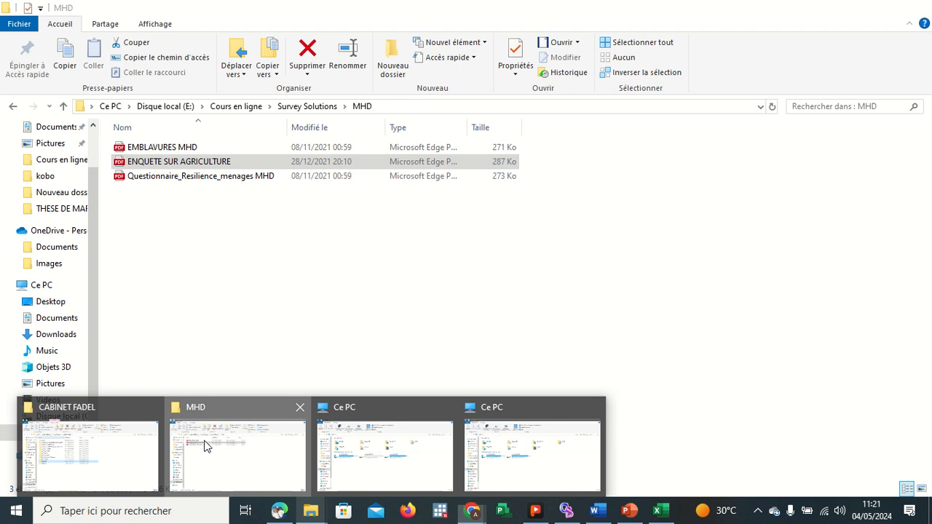
click(177, 443)
key(Return)
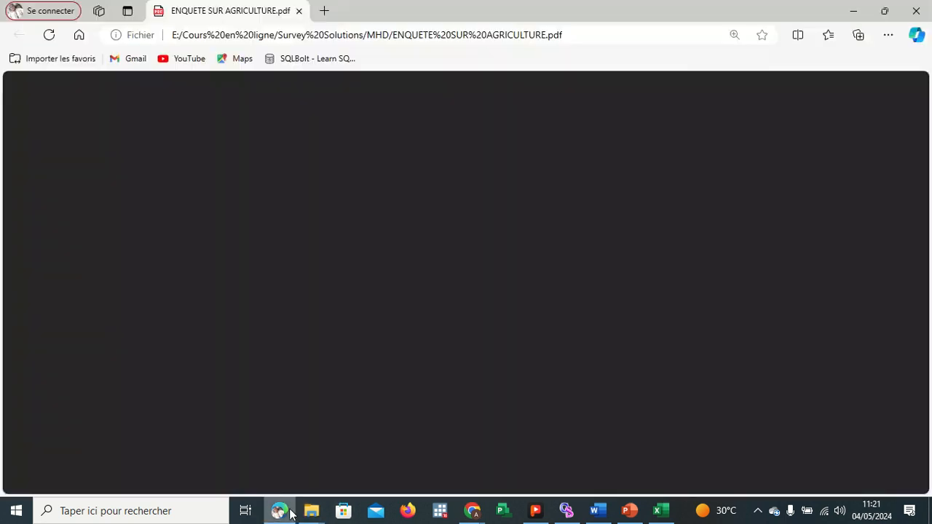
scroll(505, 333, up, 4)
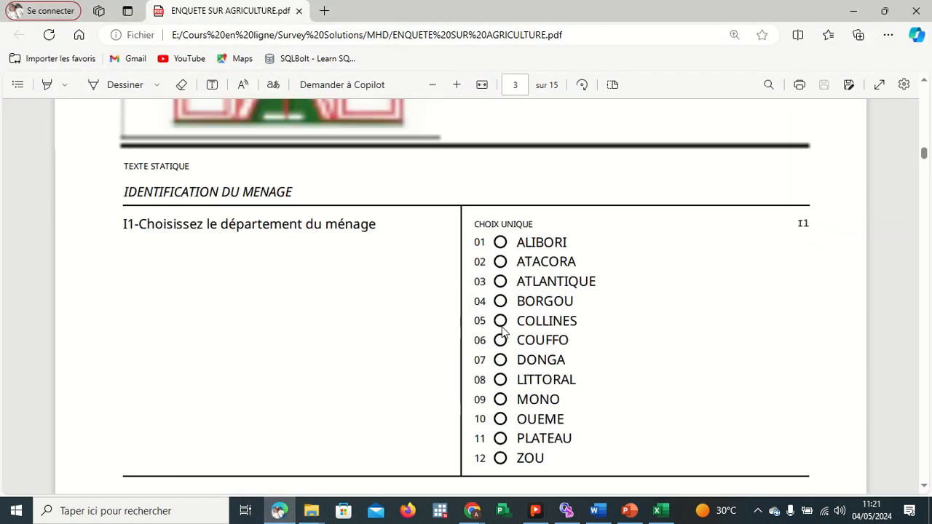
drag(516, 243, 548, 461)
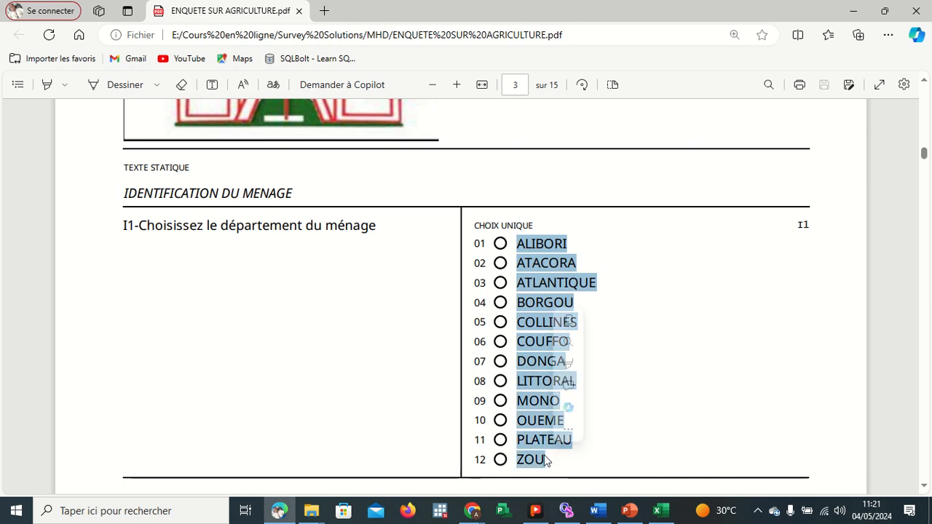
click(568, 321)
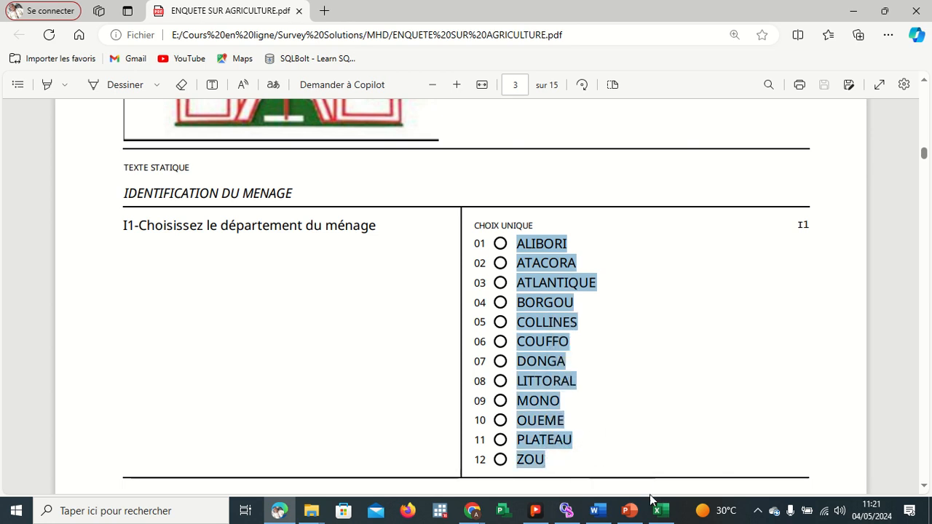
Back in Designer, switch the I4 categories to text view, clear the field and paste the department list.
click(474, 512)
click(411, 441)
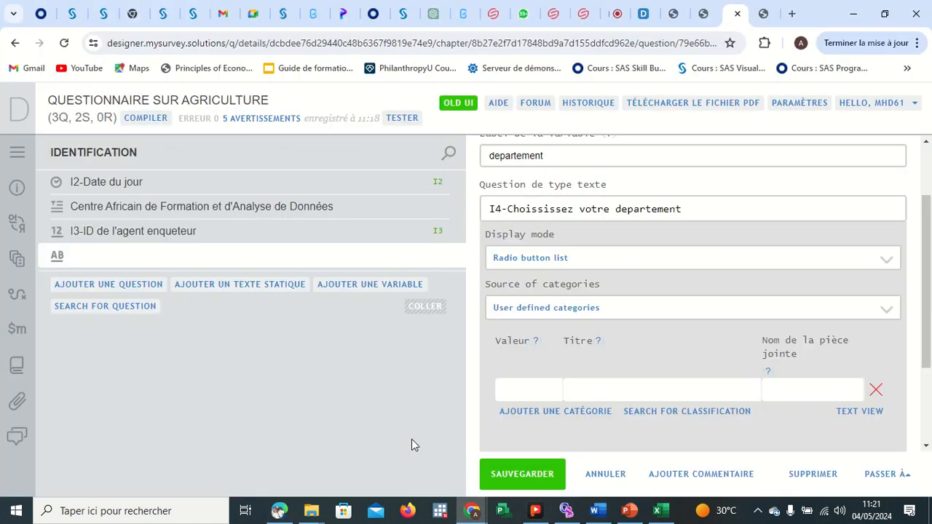
scroll(553, 349, down, 2)
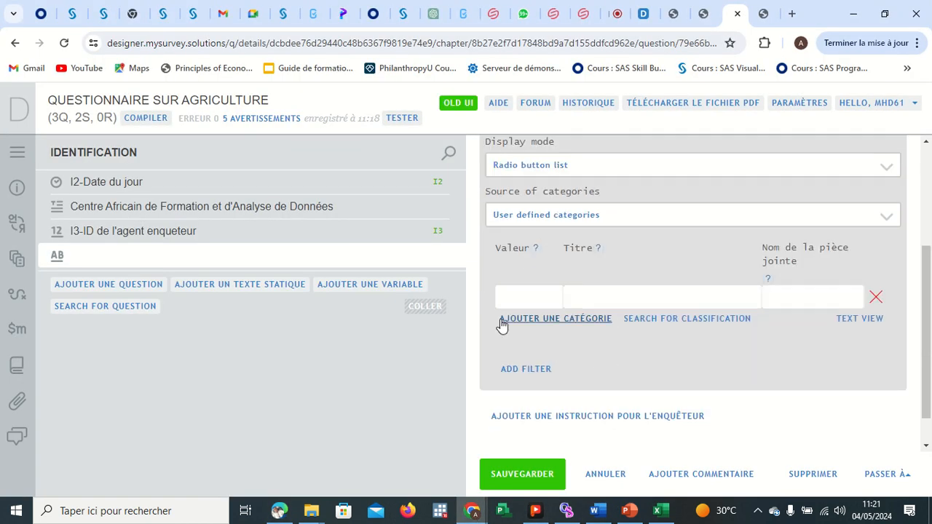
click(532, 293)
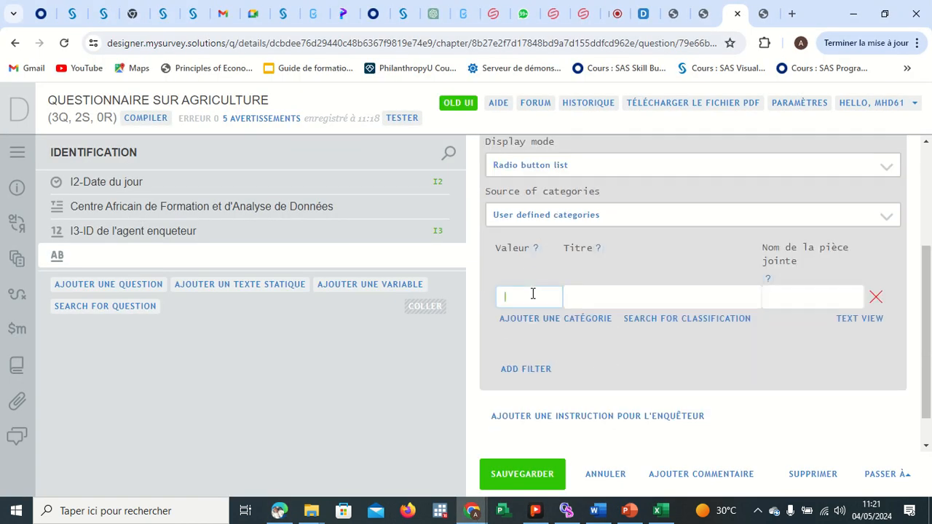
click(605, 297)
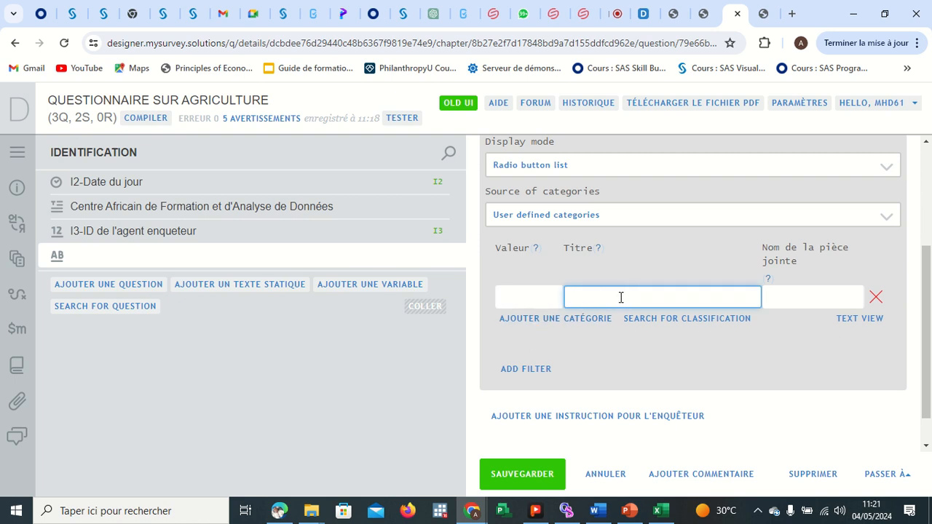
click(850, 321)
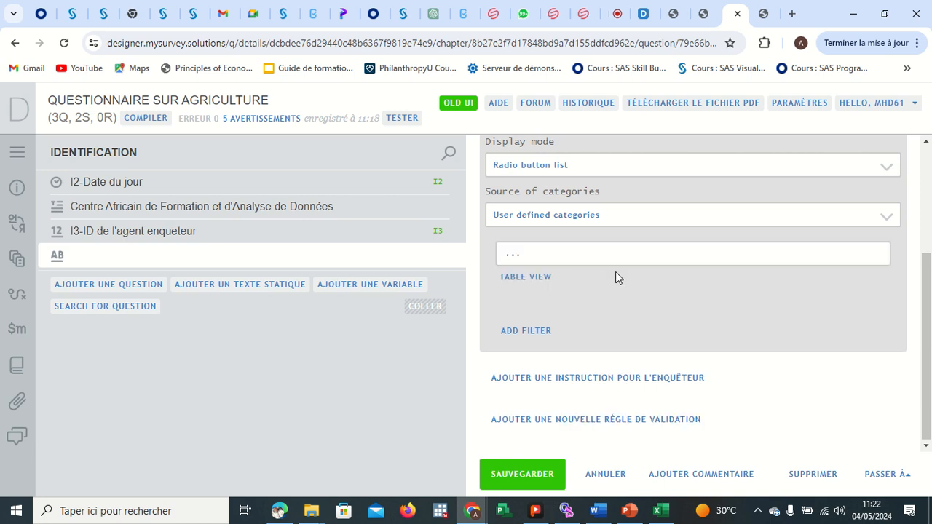
click(547, 253)
key(BackSpace)
key(BackSpace)
key(BackSpace)
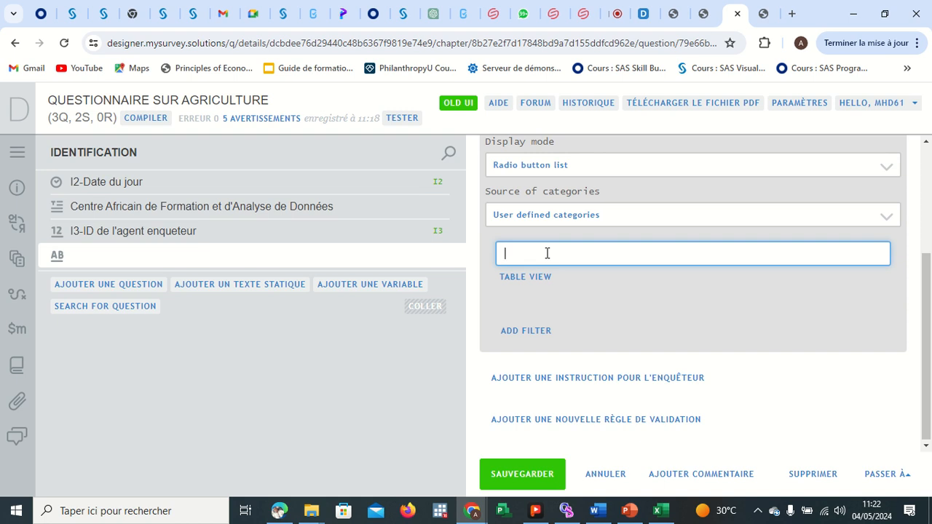
key(ctrl+v)
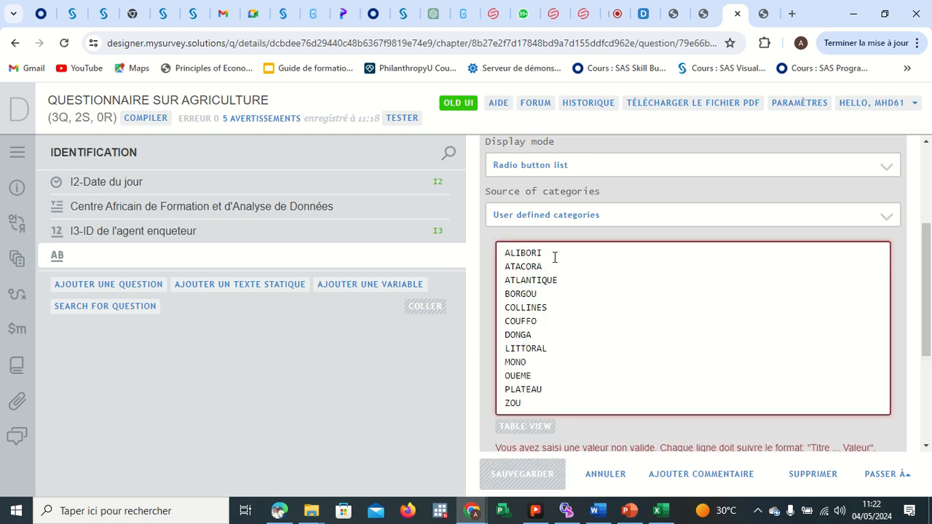
Append the values ..1 through ..12 to the department lines, from ALIBORI..1 to ZOU..12.
text(;)
text(.)
text(1)
click(552, 265)
text(..2)
click(564, 282)
text(..3)
click(560, 290)
text(..4)
click(556, 307)
text(..5)
click(552, 320)
text(..6)
click(545, 336)
text(.)
text(7)
text(.8)
click(548, 356)
text(..9)
click(543, 373)
text(..10 PLATEAU..11)
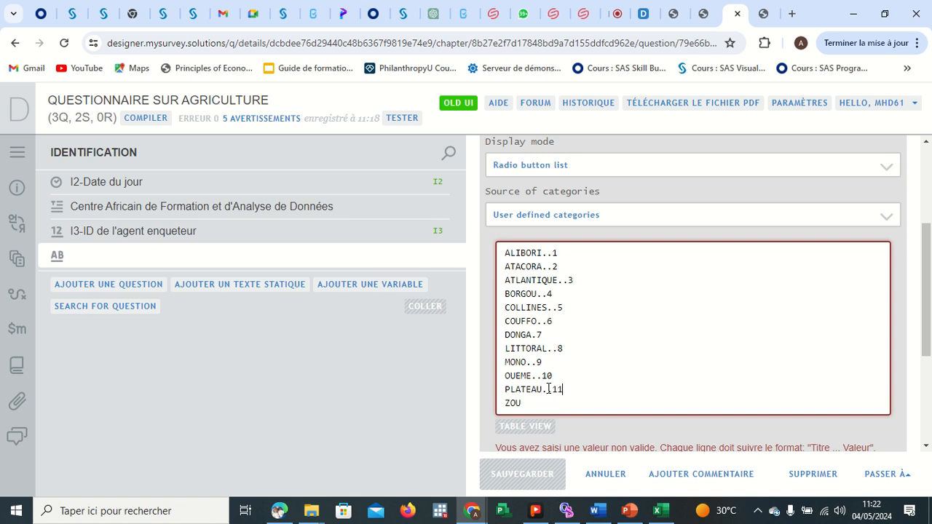
click(547, 402)
text(..12)
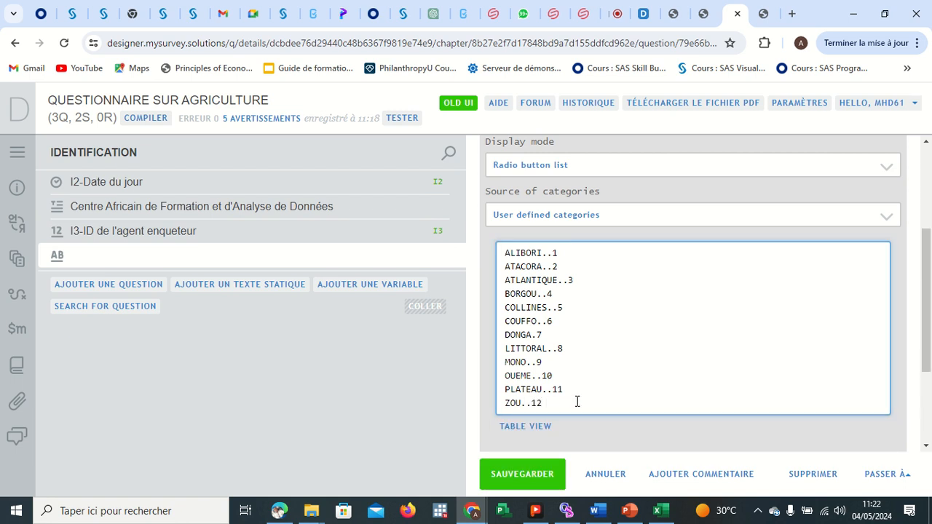
Save the I4 question with its twelve department categories and review the category table.
scroll(572, 401, down, 3)
click(517, 482)
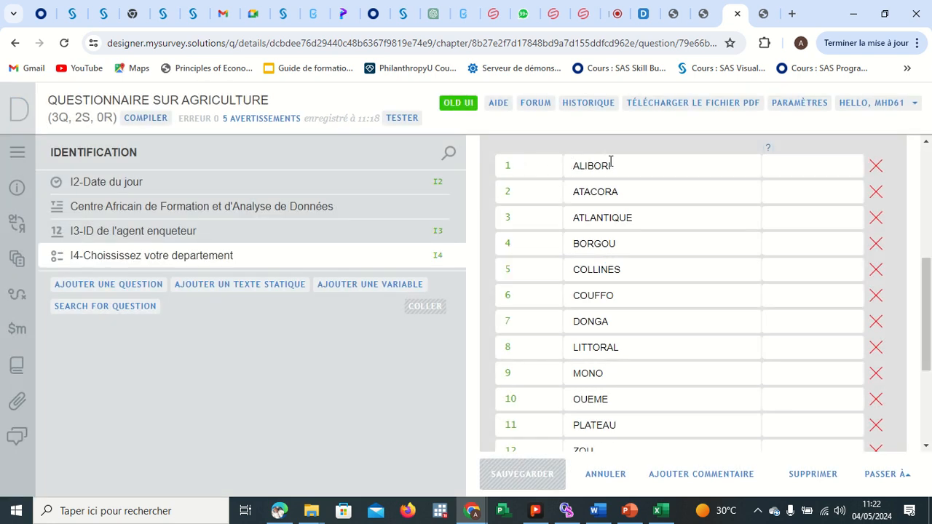
scroll(645, 275, down, 2)
scroll(645, 273, down, 1)
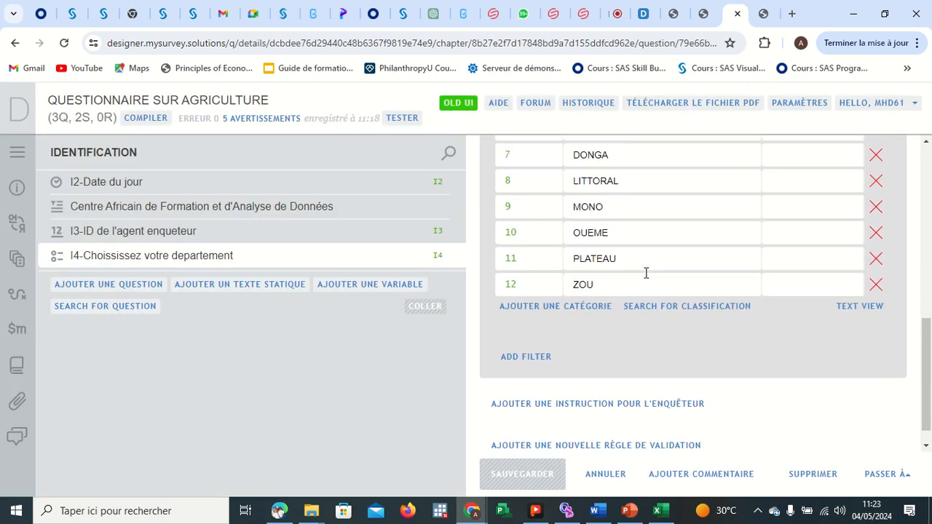
scroll(626, 255, up, 2)
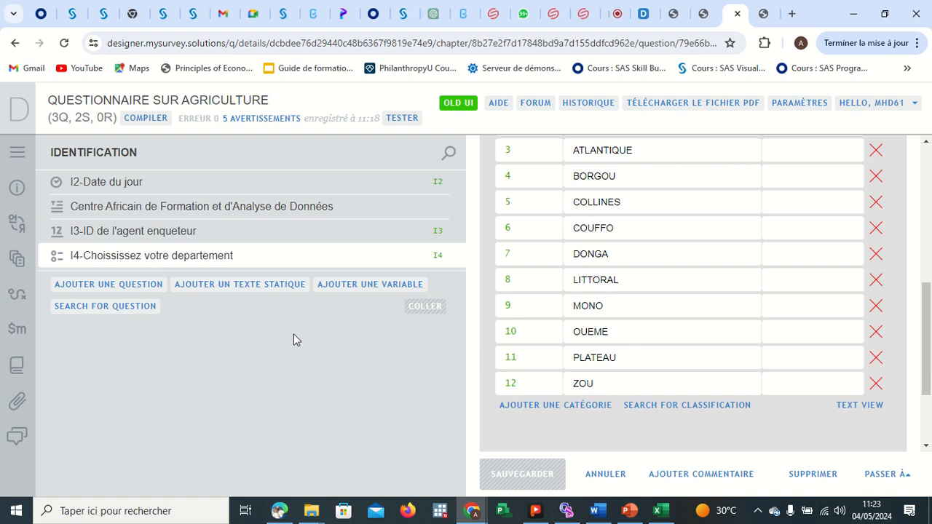
Open the Nouvelle section from the sections list and clear its default title.
click(24, 155)
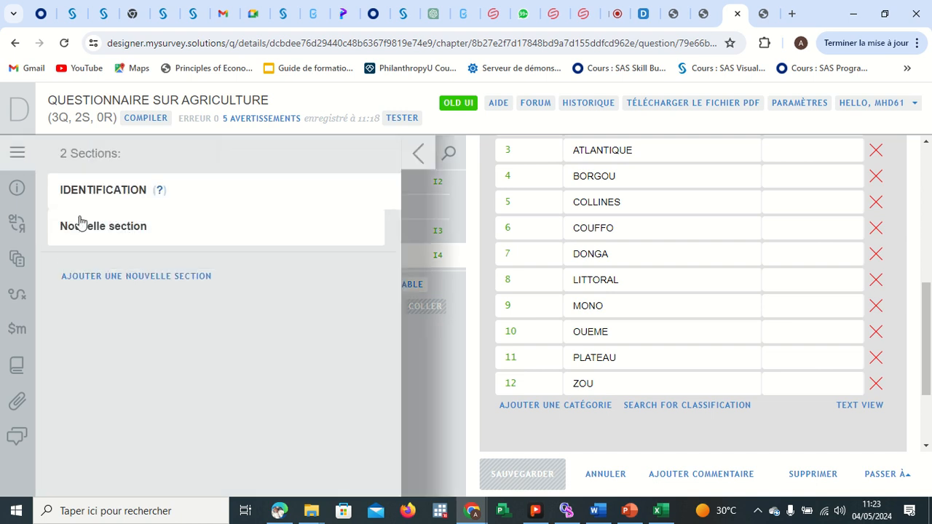
click(97, 231)
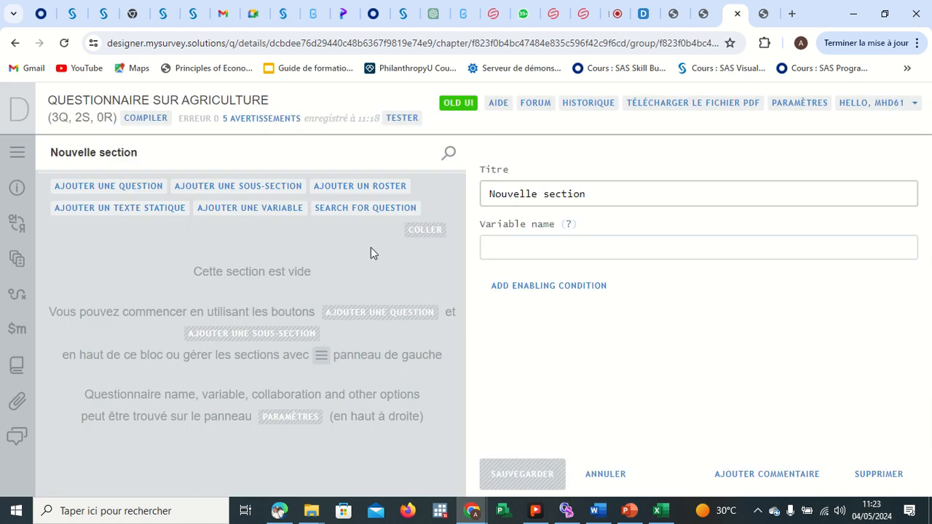
click(591, 196)
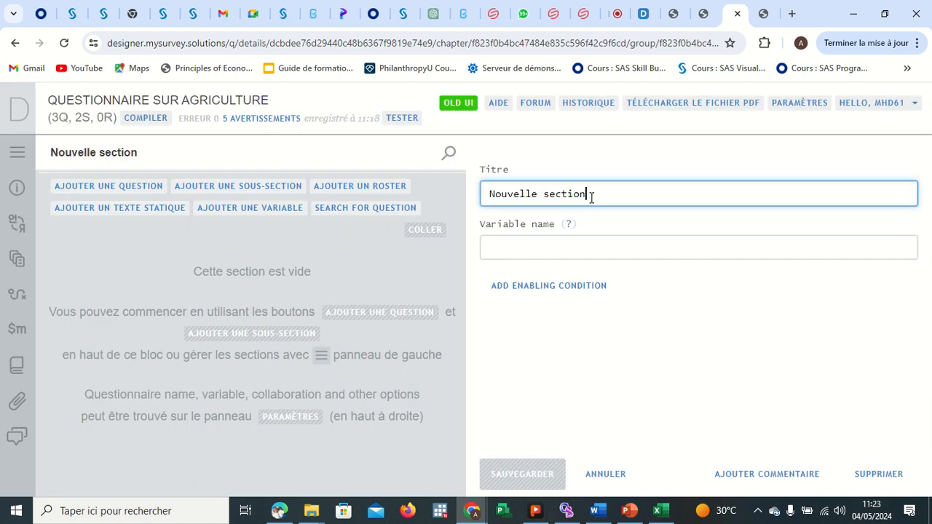
key(BackSpace)
key(BackSpace)
key(BackSpace)
key(BackSpace)
key(BackSpace)
key(BackSpace)
key(BackSpace)
key(BackSpace)
key(BackSpace)
key(BackSpace)
key(BackSpace)
key(BackSpace)
key(BackSpace)
key(BackSpace)
key(BackSpace)
key(BackSpace)
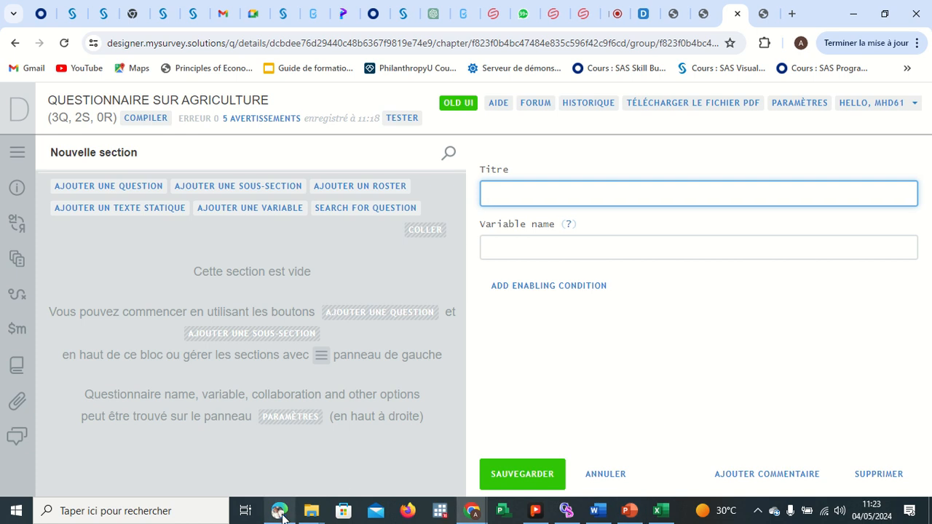
Examine the MODULE B page of the questionnaire PDF.
mouse_move(282, 513)
click(286, 445)
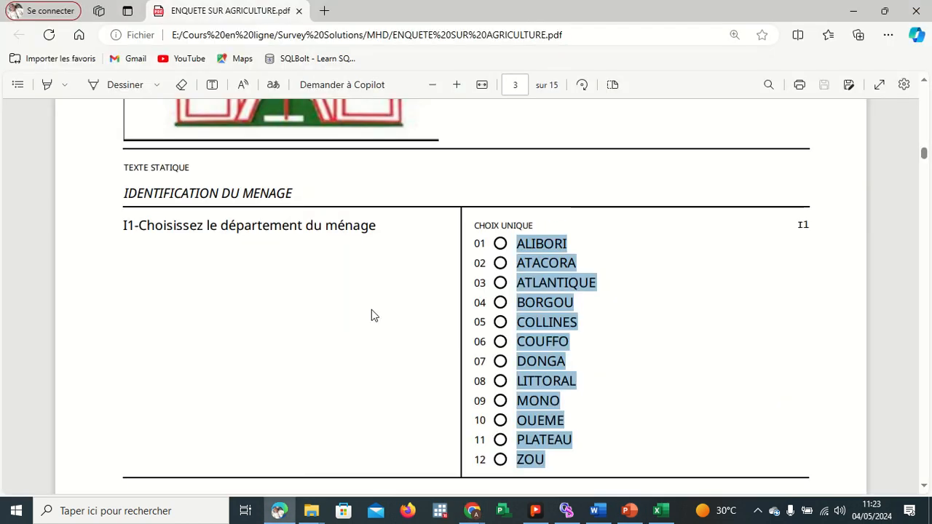
click(371, 314)
scroll(347, 286, down, 15)
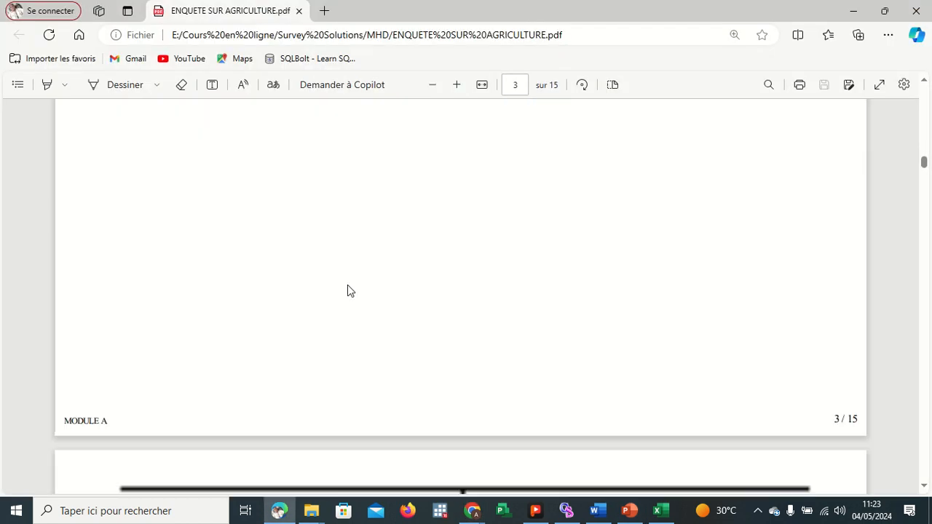
scroll(347, 285, down, 15)
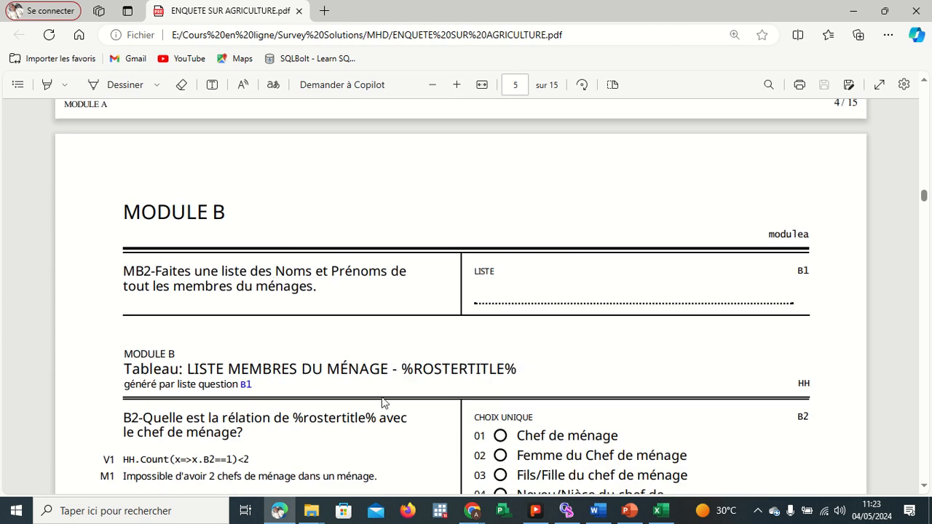
mouse_move(472, 510)
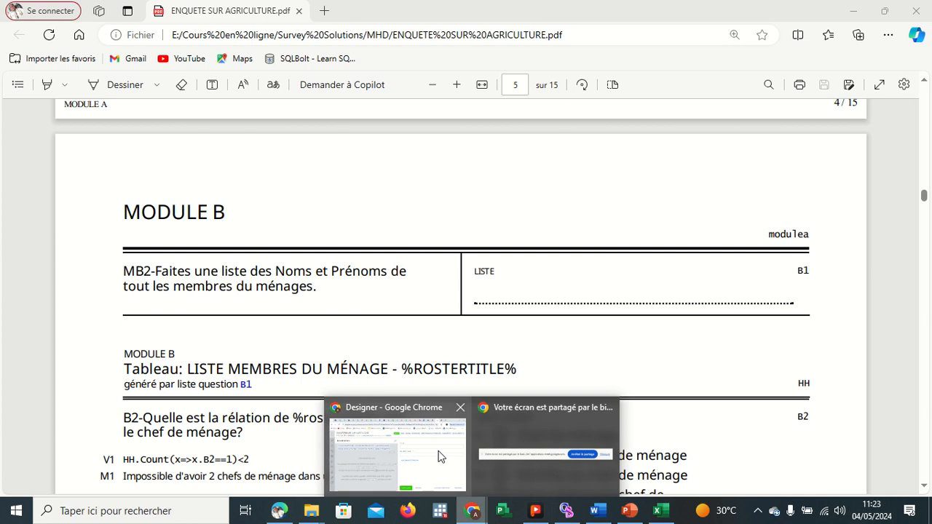
click(437, 455)
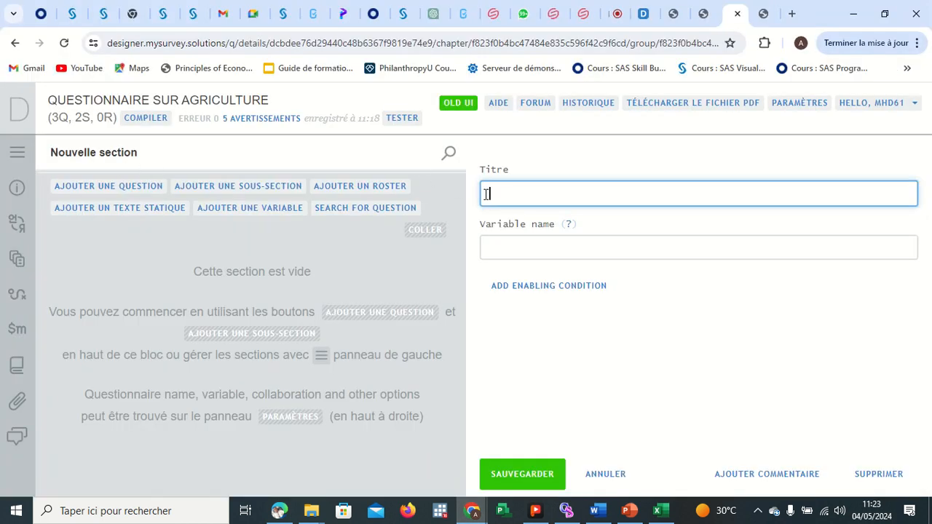
text(MODULE B)
Title the section MODULE B with variable name MB and save it.
click(493, 248)
text(M)
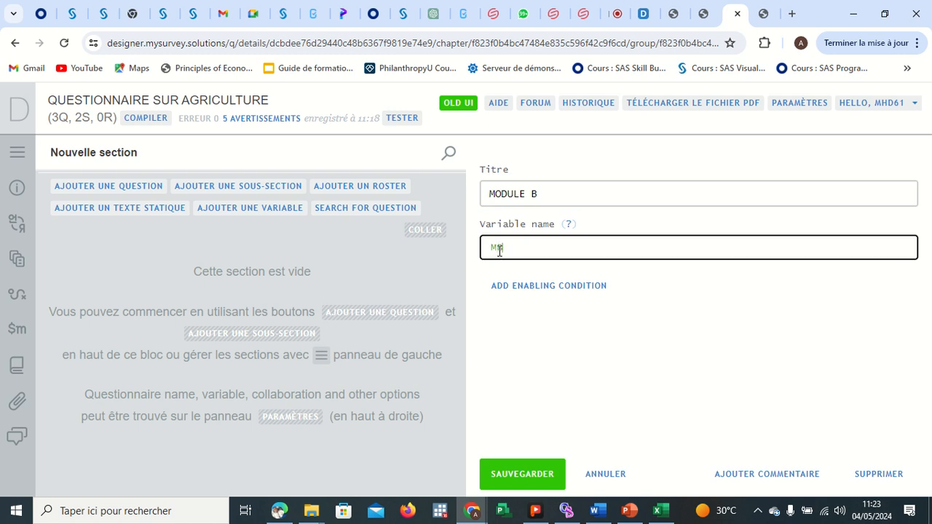
click(529, 467)
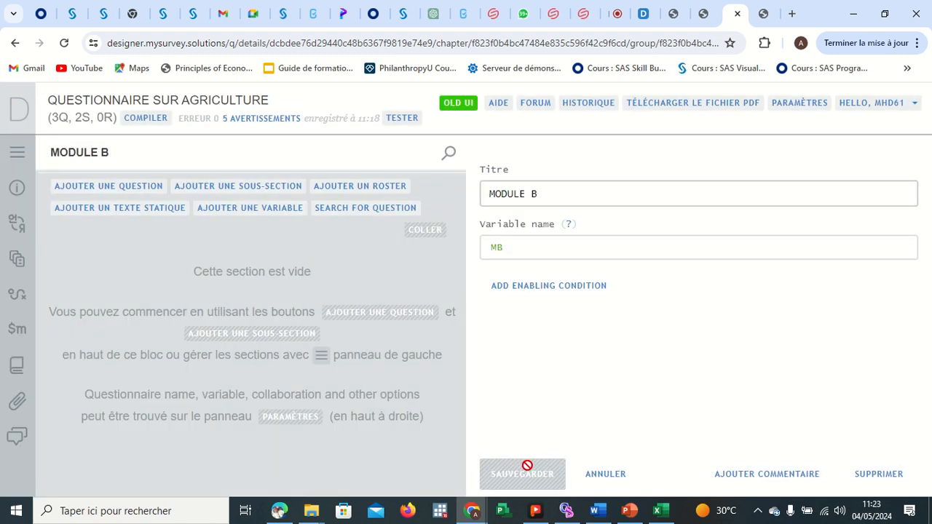
Add a new question to MODULE B and paste the PDF's household-members list question text into its variable label.
click(122, 187)
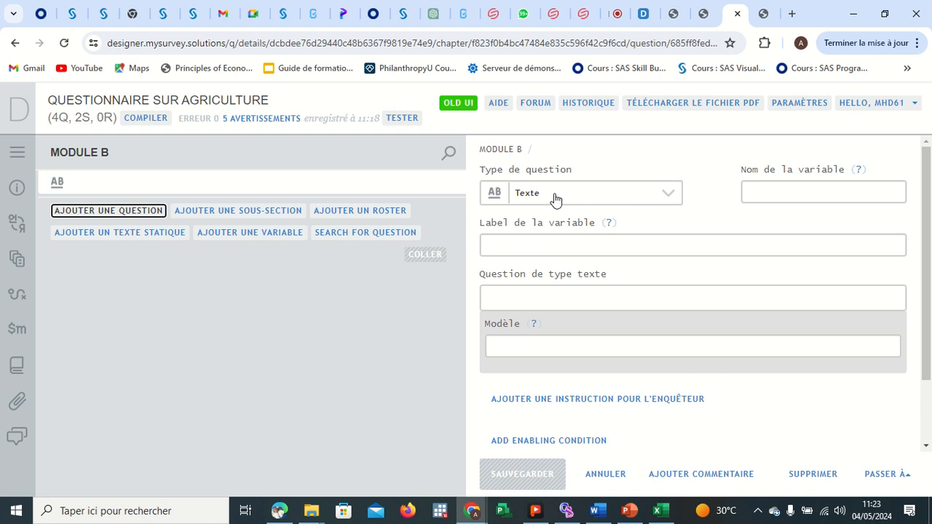
click(554, 199)
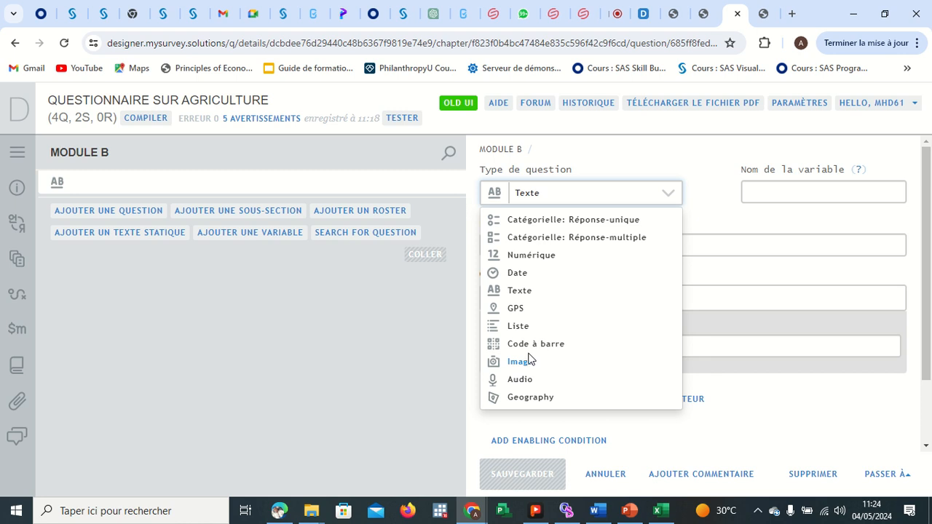
click(427, 372)
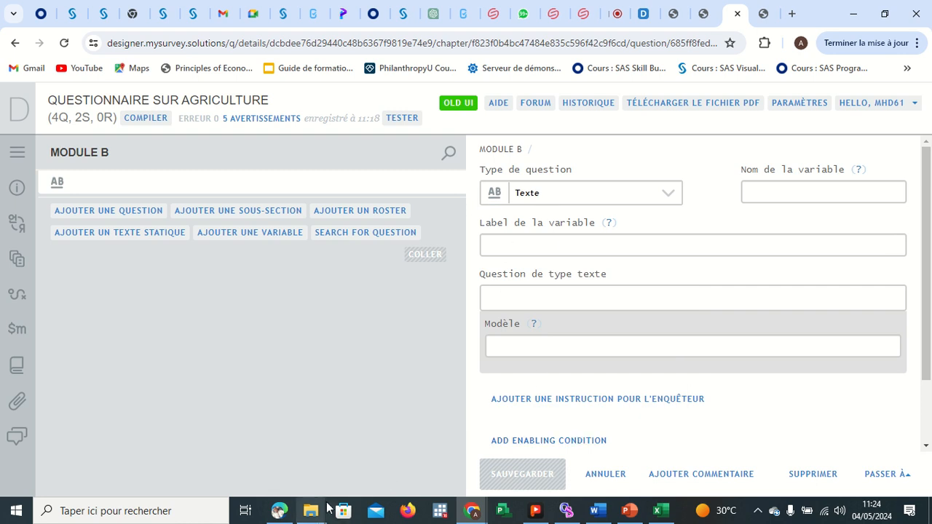
mouse_move(324, 511)
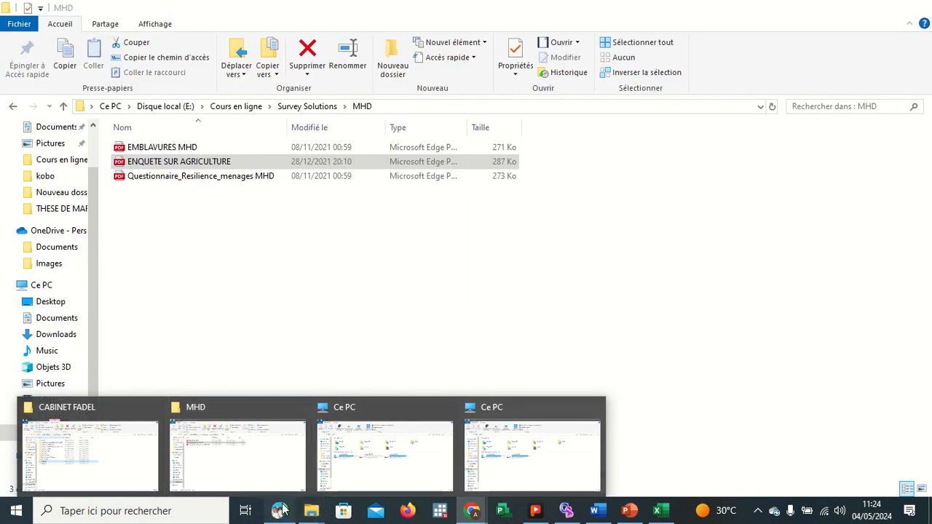
click(283, 510)
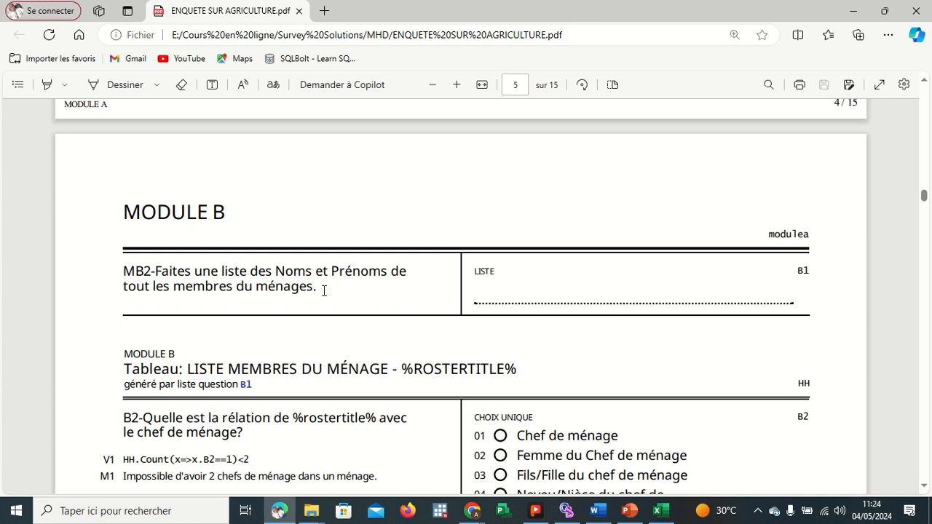
drag(323, 289, 125, 270)
key(ctrl+c)
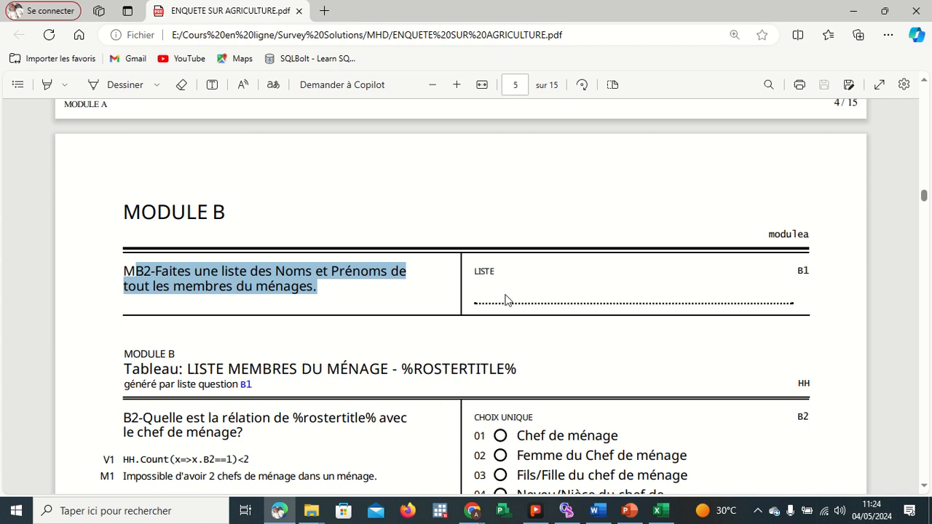
click(853, 10)
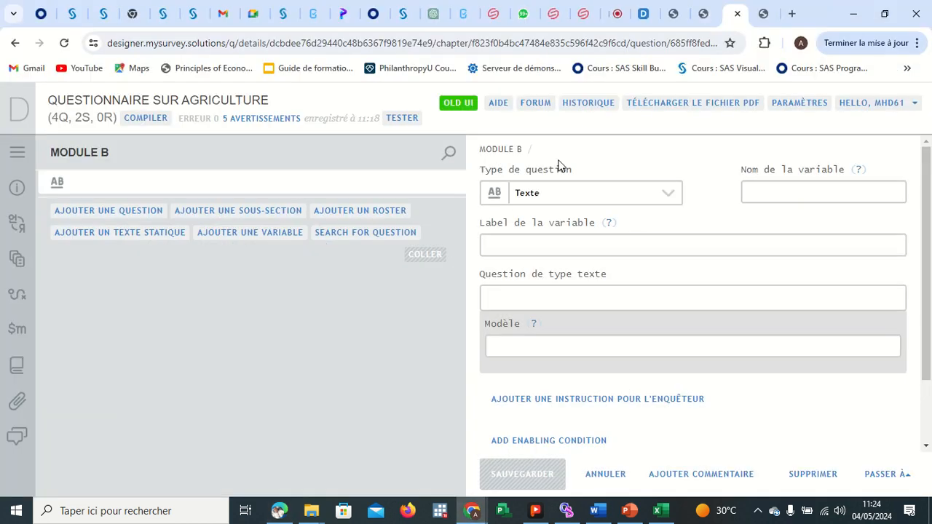
click(521, 244)
key(ctrl+v)
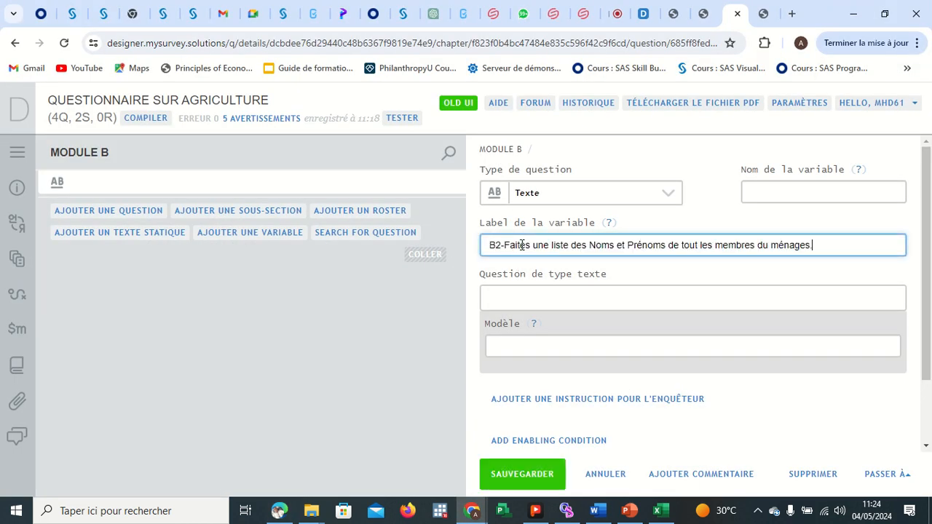
Set the question type to Liste and the variable name to B2.
click(591, 194)
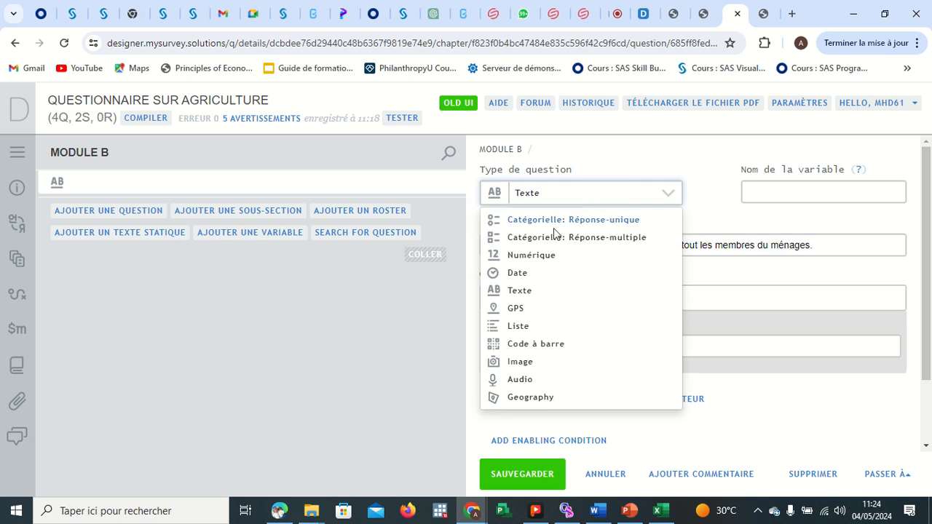
click(522, 326)
click(759, 197)
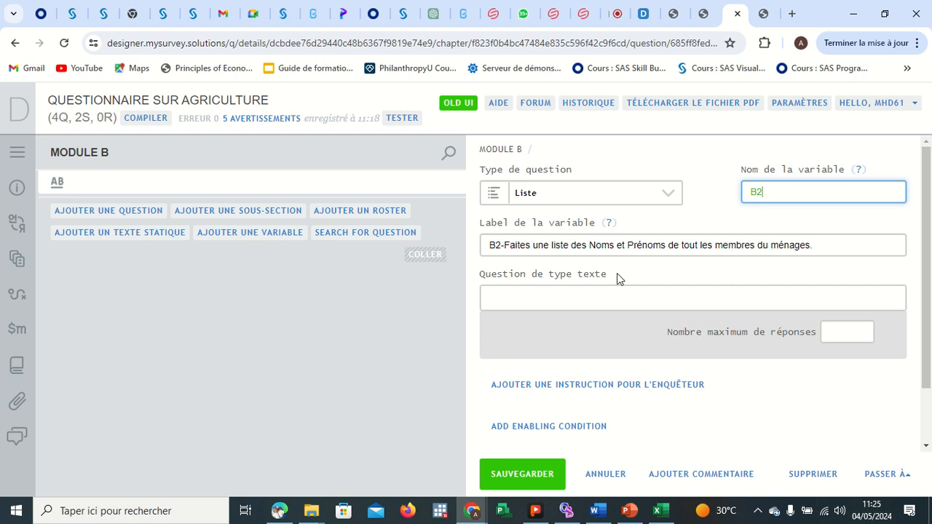
Copy the variable label text into the question text field.
click(829, 242)
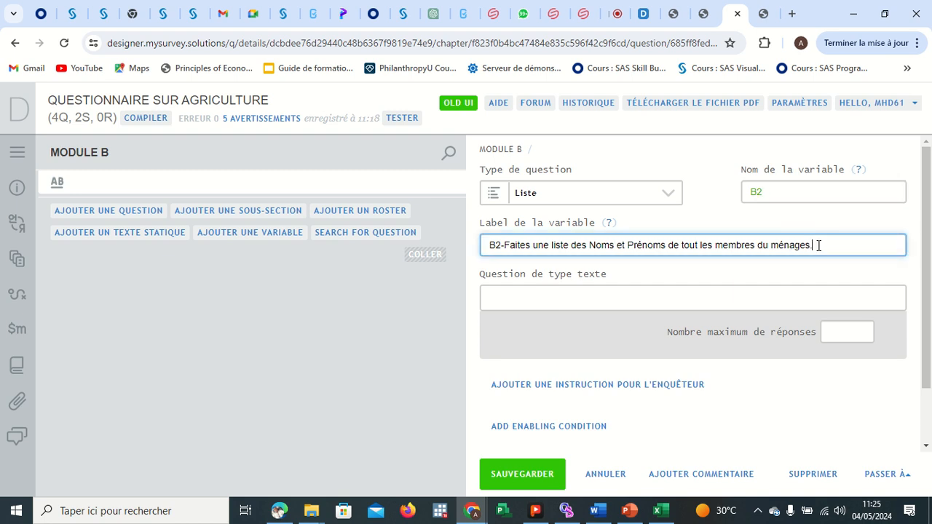
drag(817, 245, 475, 246)
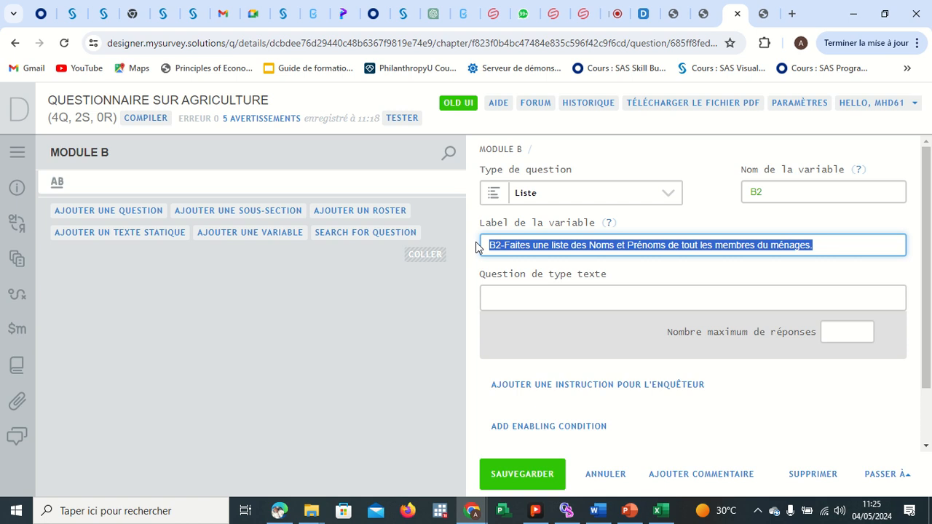
key(ctrl+c)
click(497, 296)
key(ctrl+v)
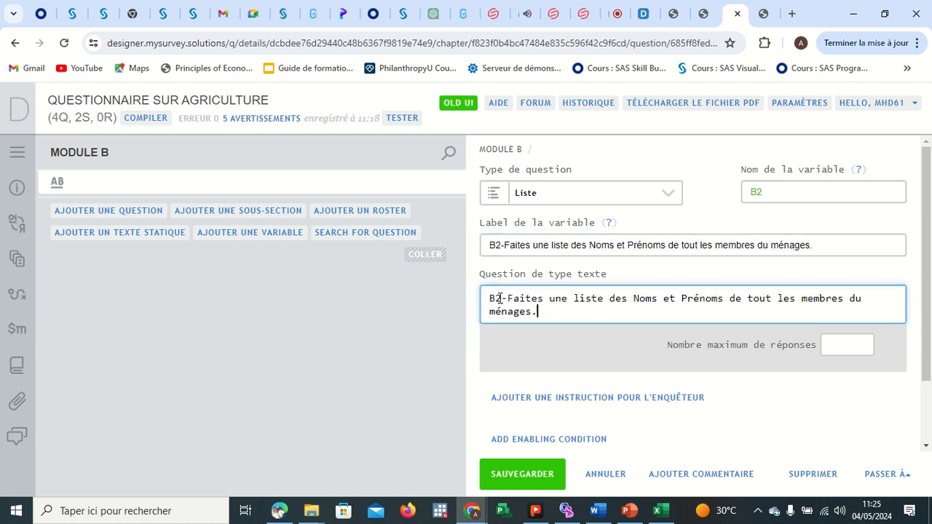
Remove the "B2-" prefix from the variable label.
click(506, 245)
key(BackSpace)
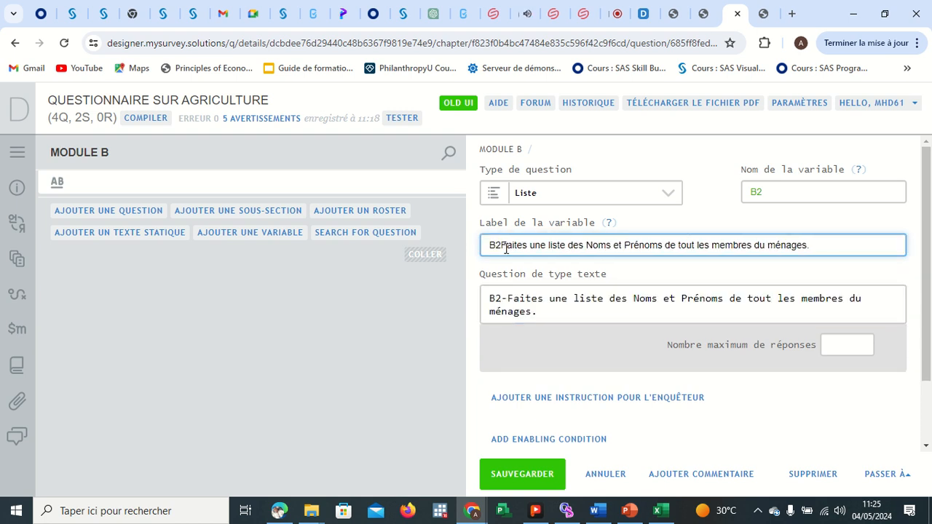
key(BackSpace)
key(BackSpace)
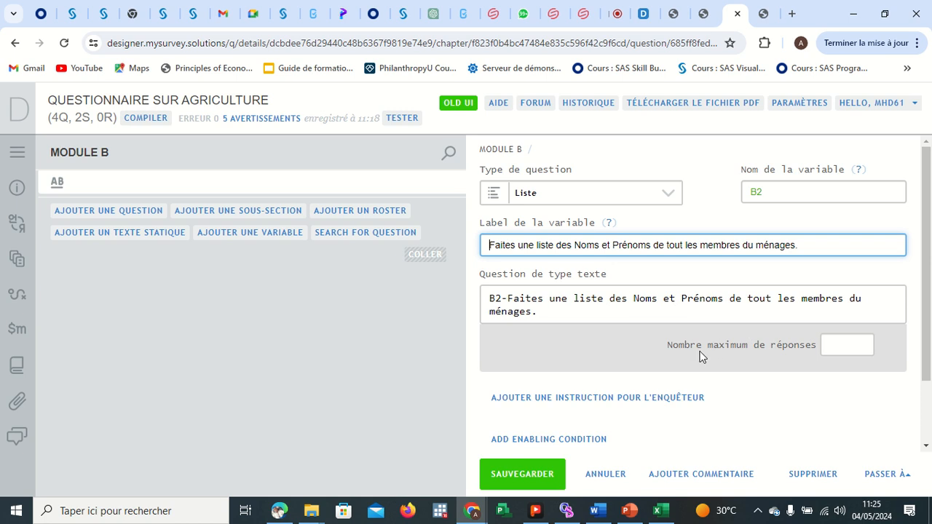
Set the maximum number of answers to 100 and save the B2 question.
click(840, 348)
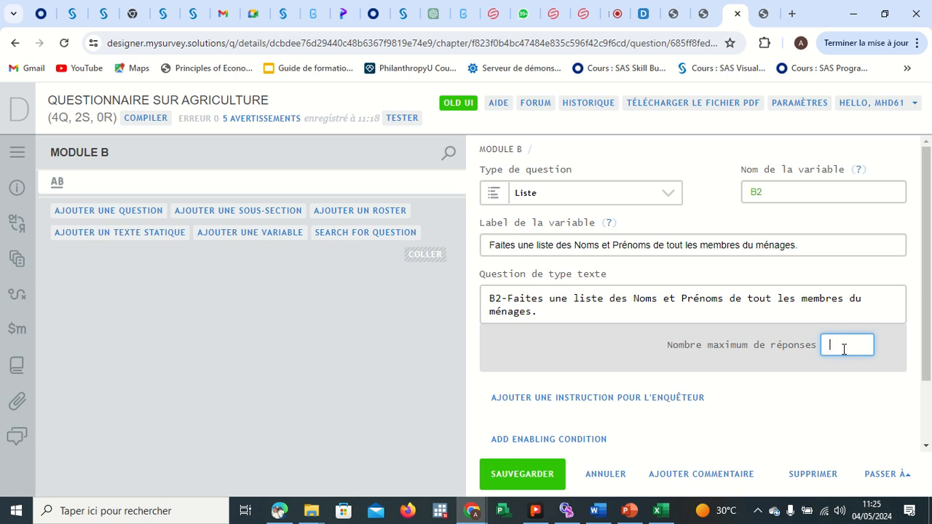
text(100)
click(529, 473)
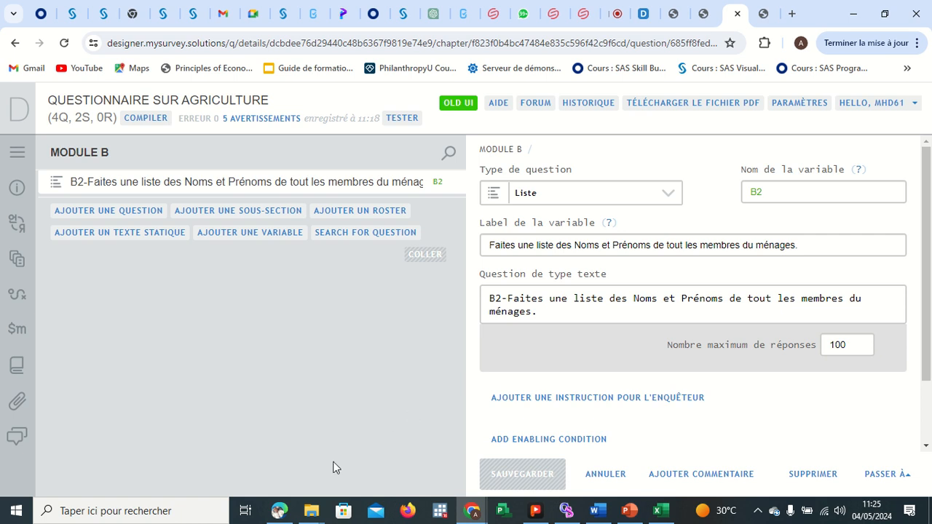
Examine the household members roster and the B2 relationship question with its validation in the questionnaire PDF.
mouse_move(286, 517)
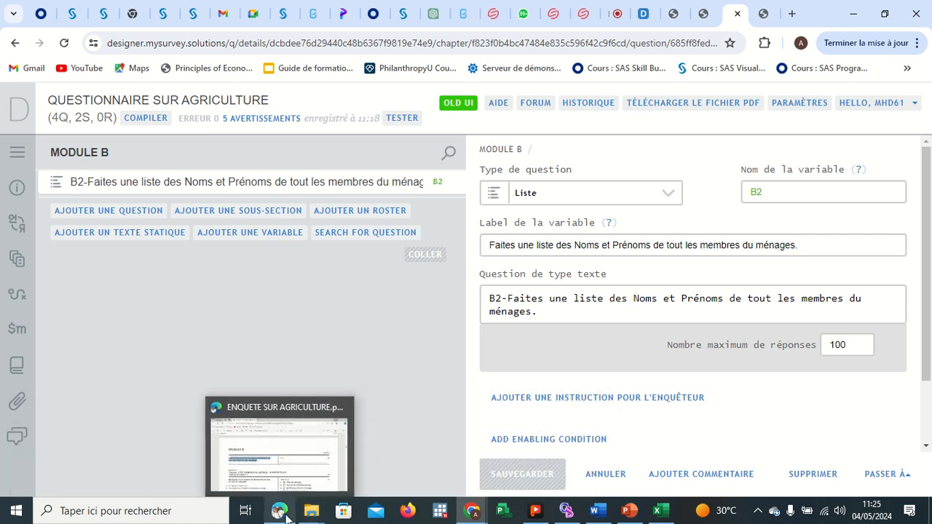
click(289, 449)
click(377, 298)
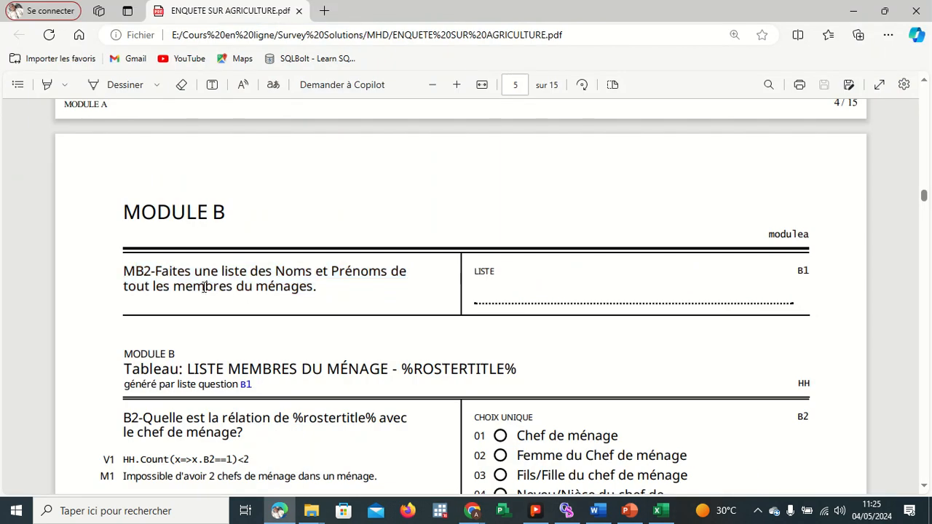
scroll(279, 297, down, 3)
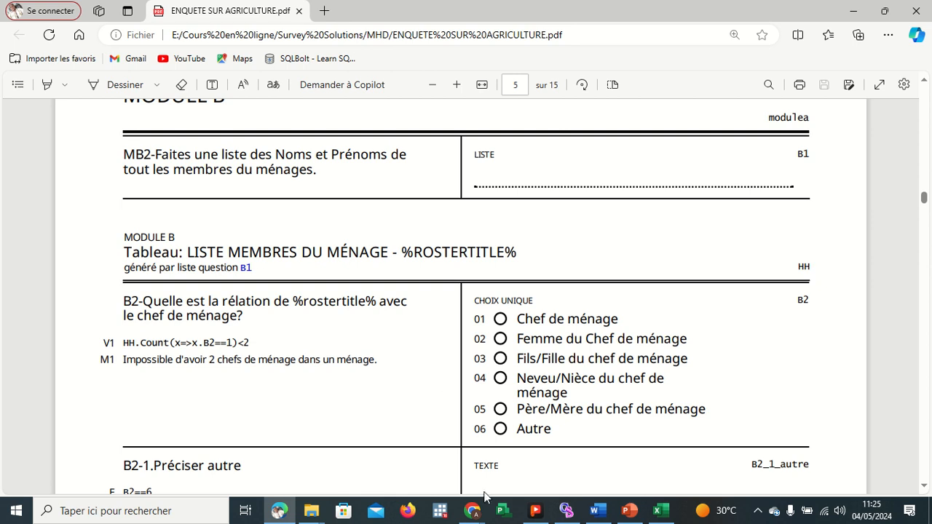
mouse_move(473, 509)
click(449, 460)
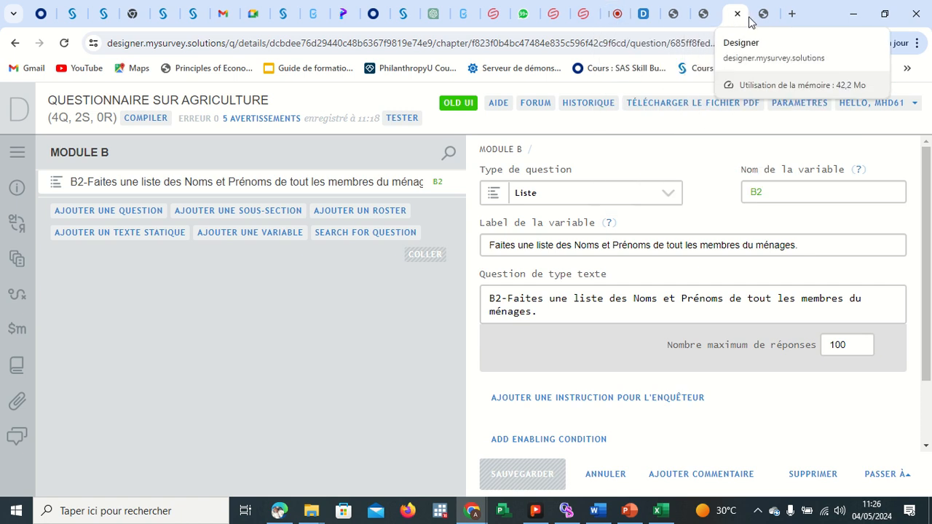
click(282, 510)
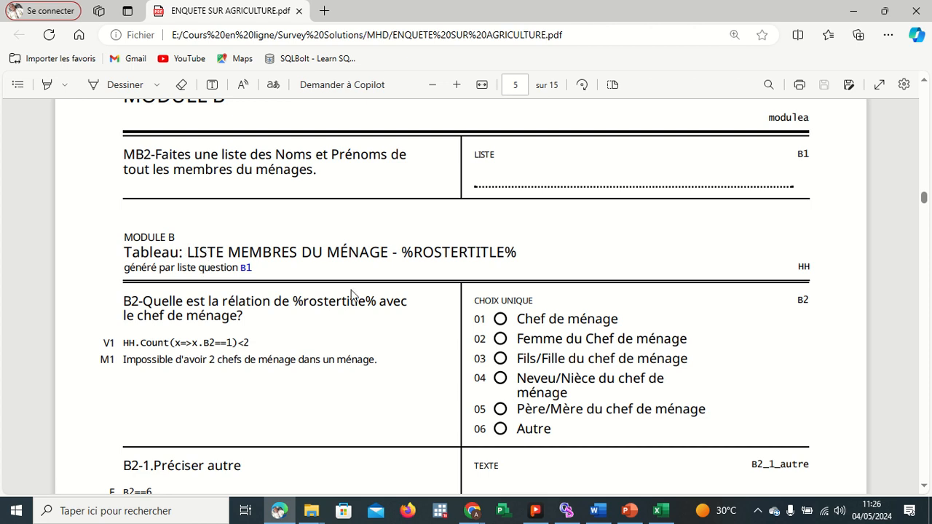
scroll(356, 298, down, 6)
scroll(358, 304, up, 8)
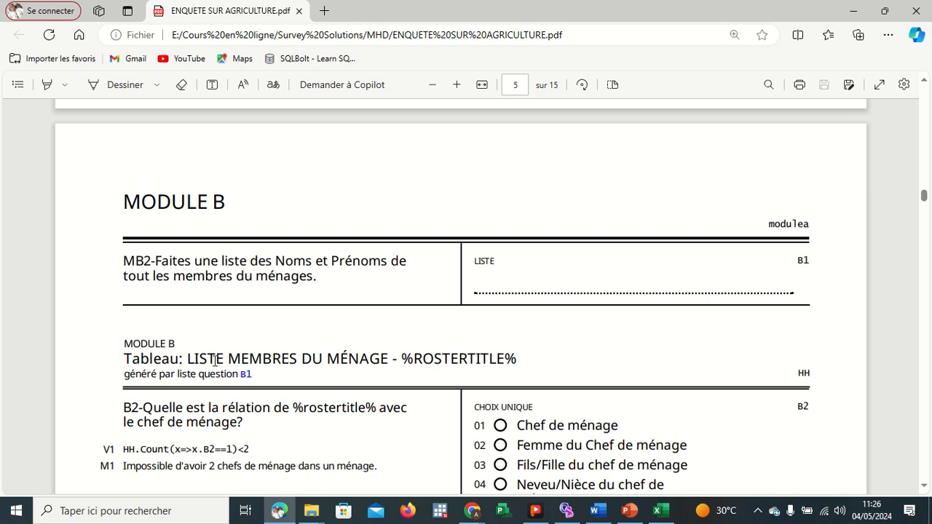
scroll(353, 347, down, 3)
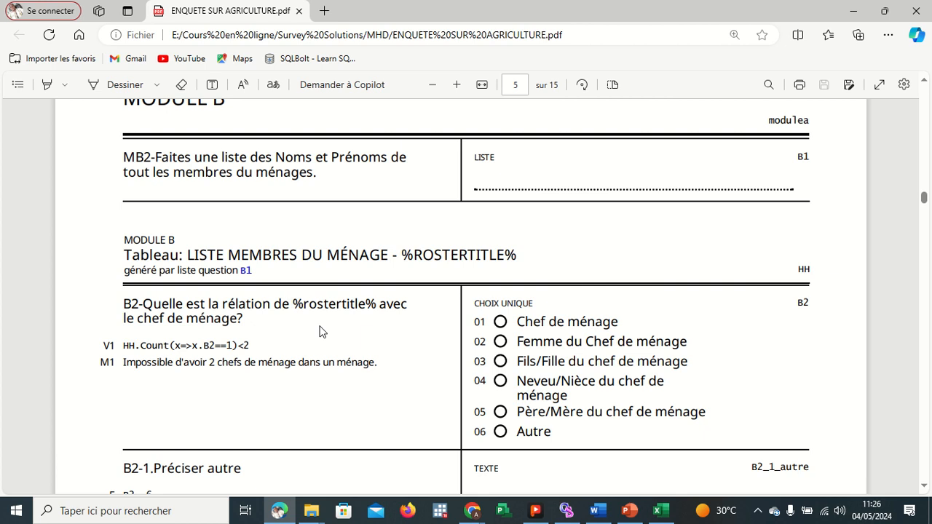
scroll(318, 335, down, 5)
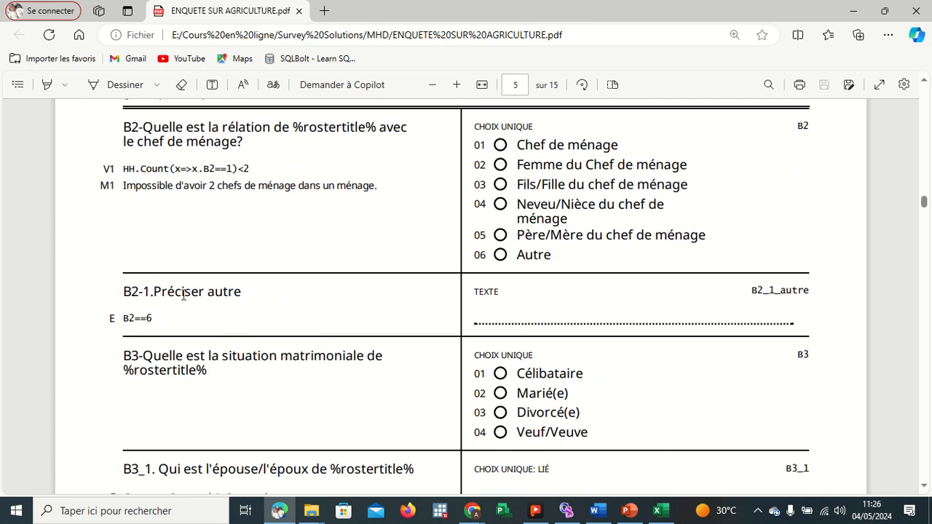
scroll(326, 366, down, 3)
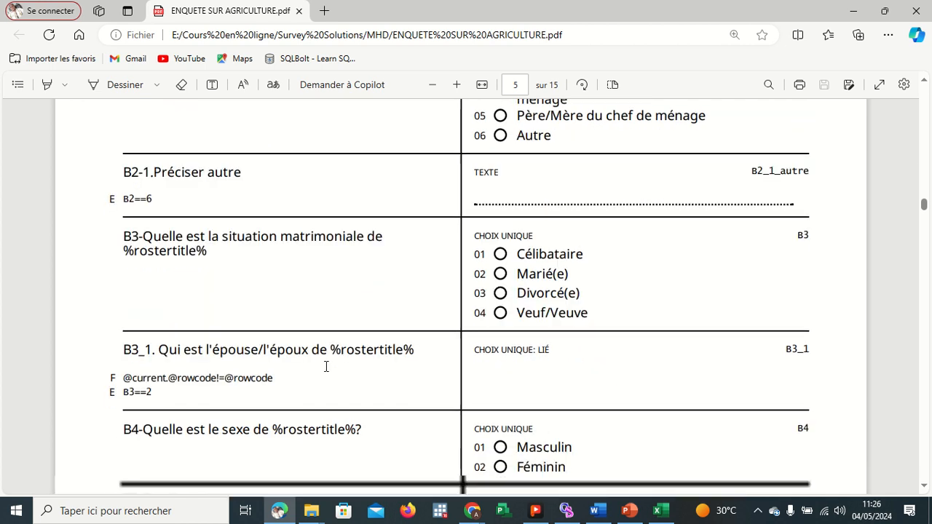
scroll(313, 364, down, 3)
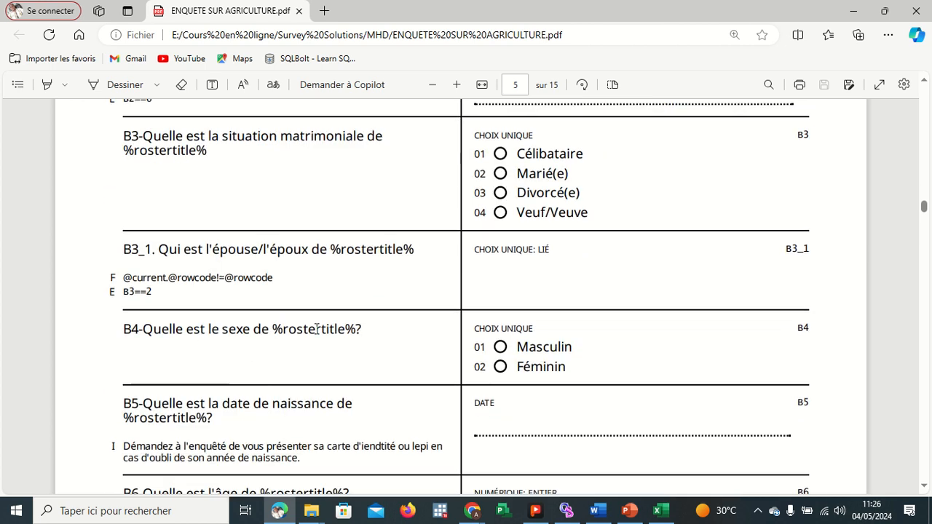
scroll(339, 326, up, 7)
scroll(338, 325, up, 6)
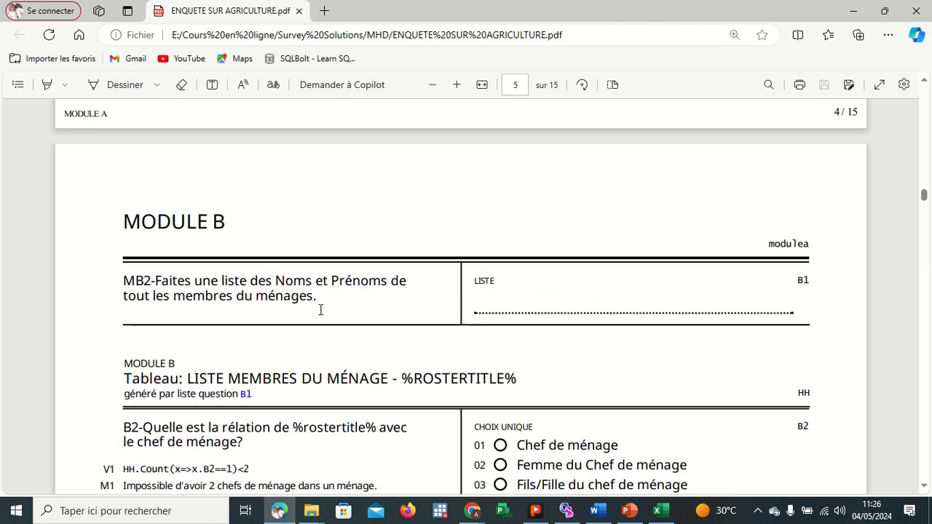
scroll(321, 309, down, 4)
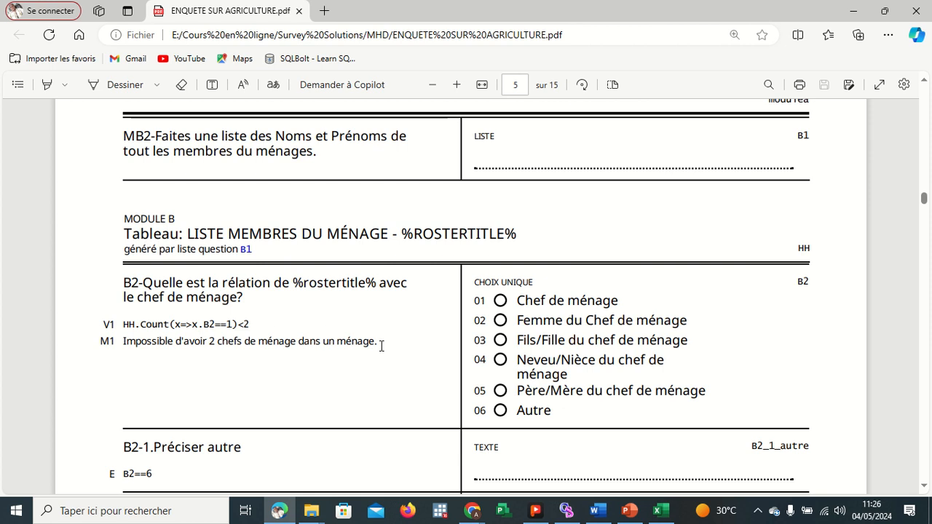
drag(381, 345, 127, 326)
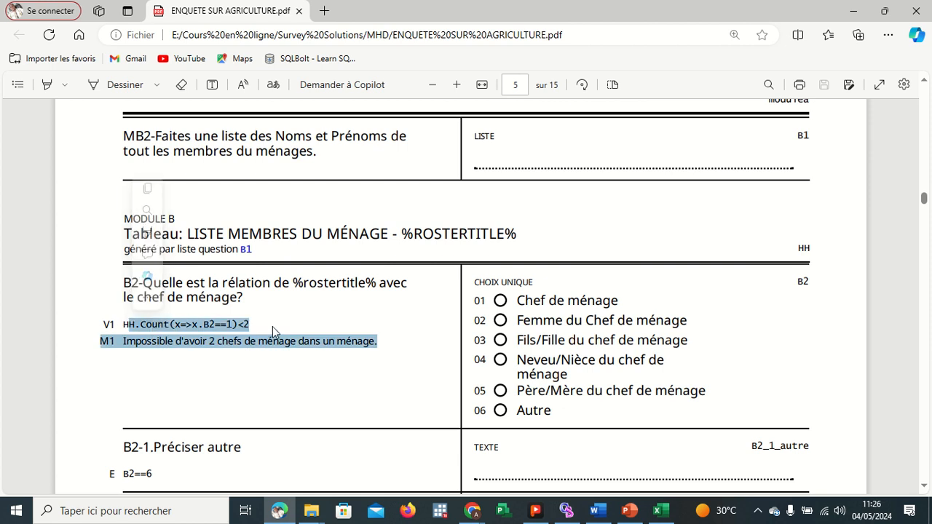
click(245, 320)
drag(179, 323, 143, 324)
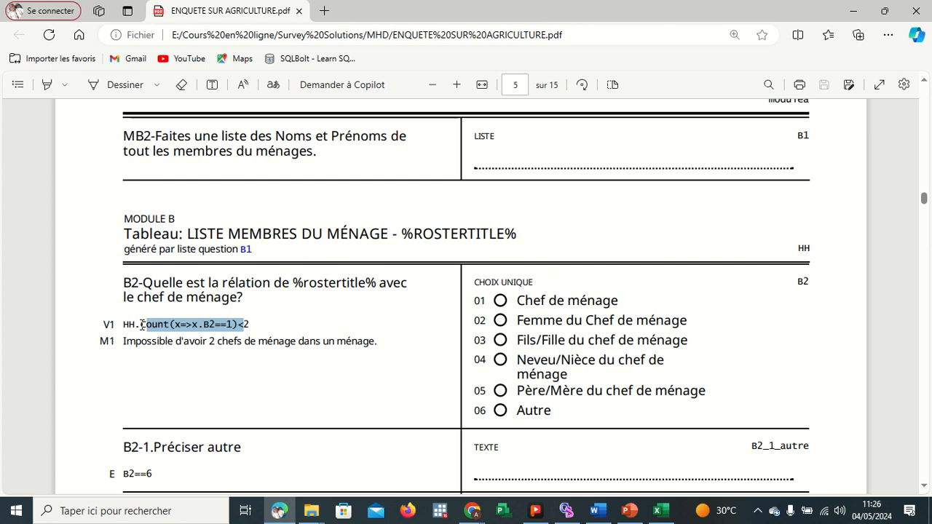
click(284, 358)
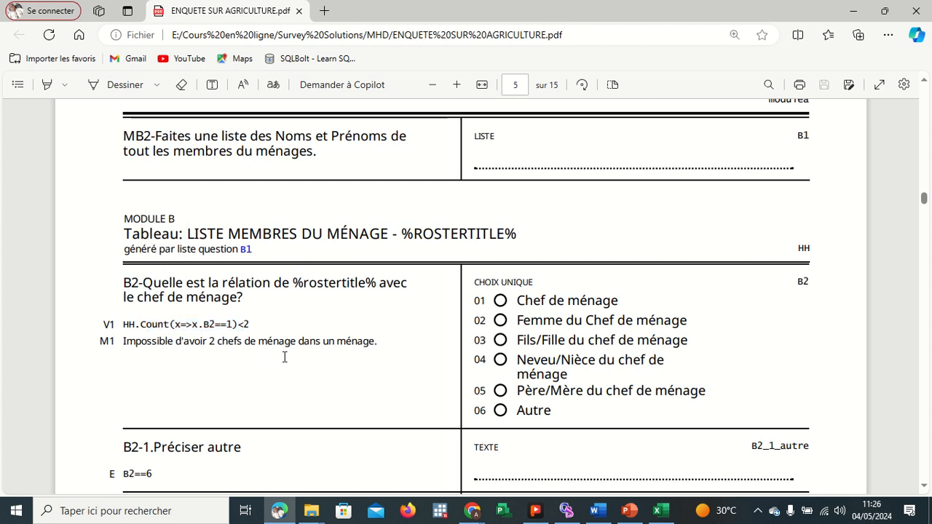
Return to the questionnaire designer and add a new roster to Module B below the B2 list question.
click(851, 16)
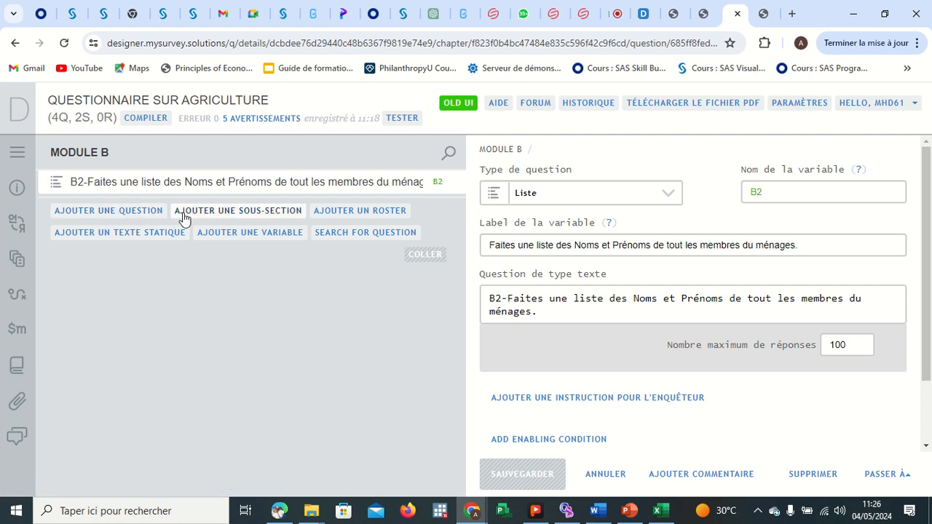
click(361, 212)
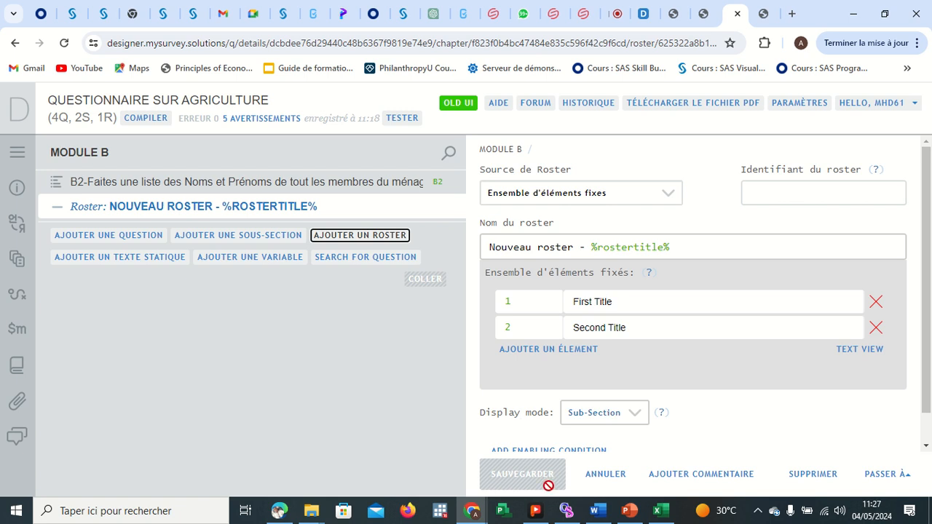
mouse_move(315, 502)
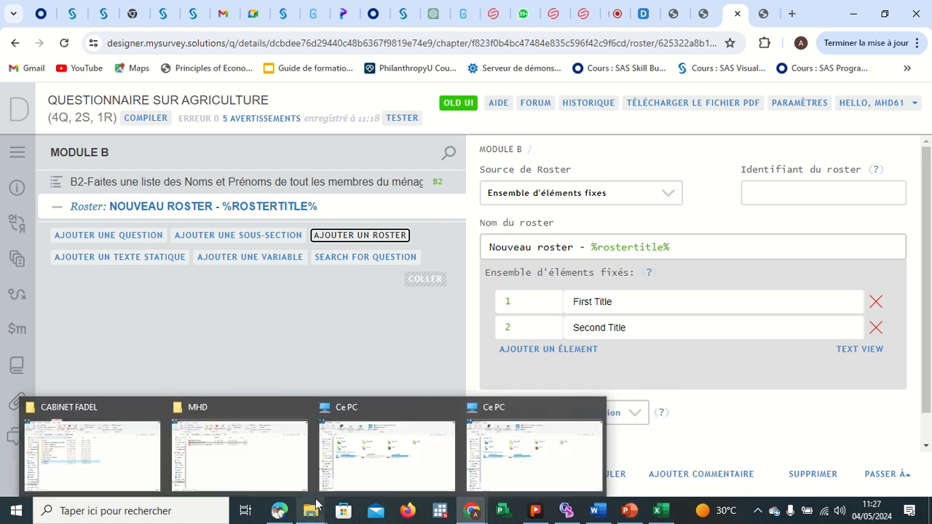
mouse_move(279, 510)
click(284, 473)
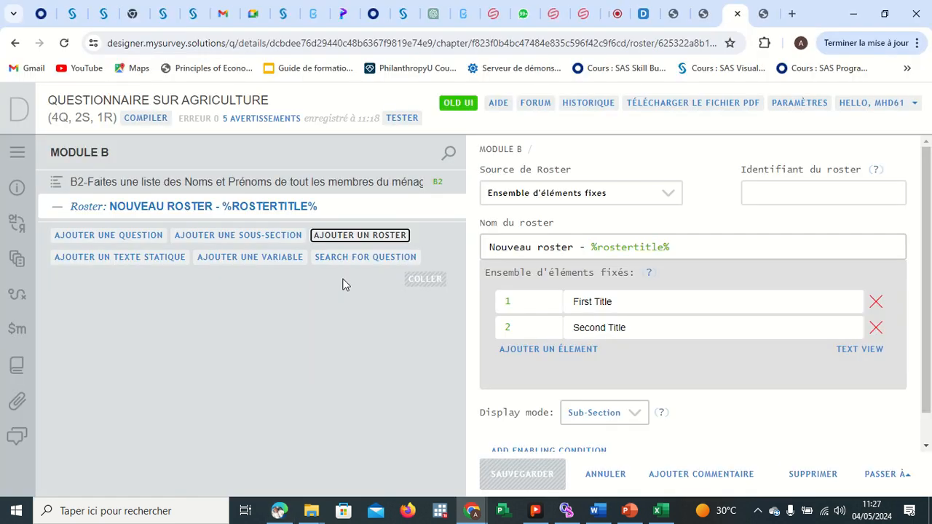
Rename the roster to LISTE MEMBRES DU MENAGES - %rostertitle%.
click(574, 246)
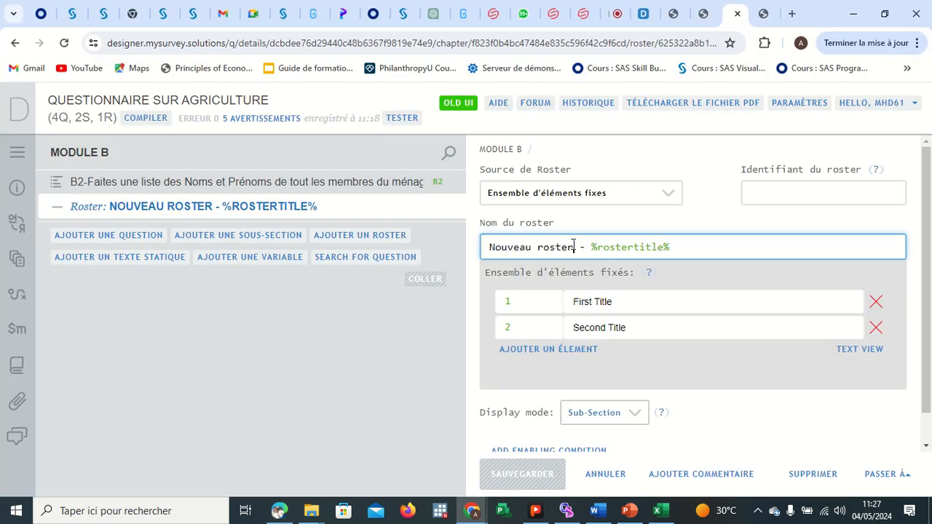
key(BackSpace)
key(BackSpace)
key(BackSpace)
key(BackSpace)
key(BackSpace)
key(BackSpace)
key(BackSpace)
key(BackSpace)
key(BackSpace)
key(BackSpace)
key(BackSpace)
key(BackSpace)
key(BackSpace)
key(BackSpace)
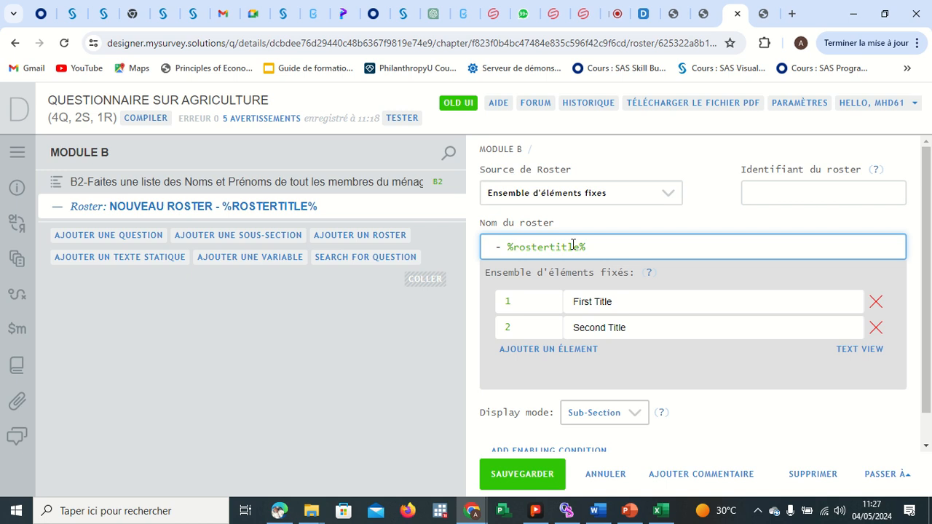
text(l)
key(BackSpace)
text(L )
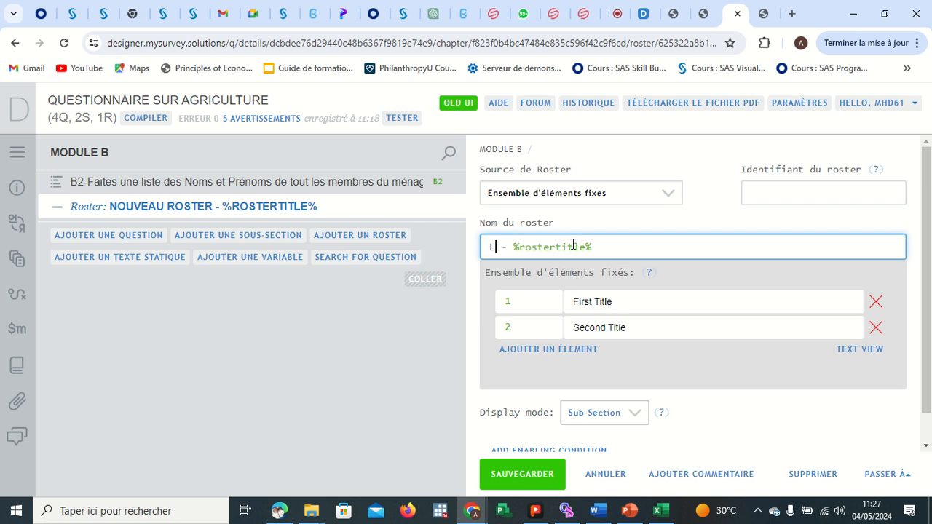
text(ISTE MEMB)
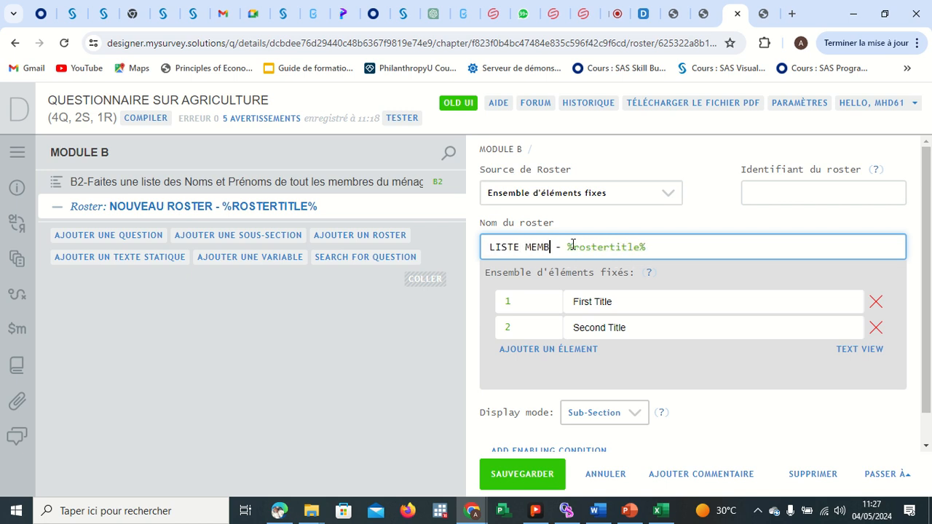
text(RES DU MEN)
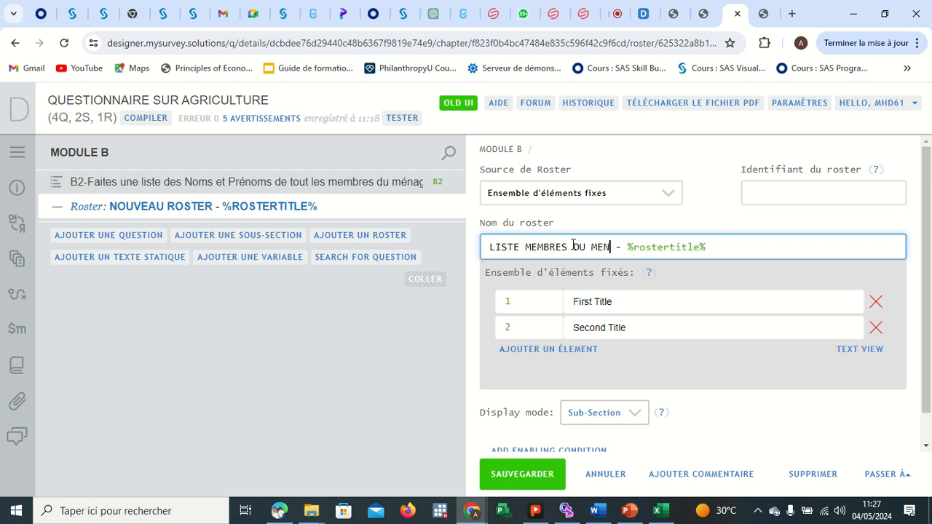
text(AGES)
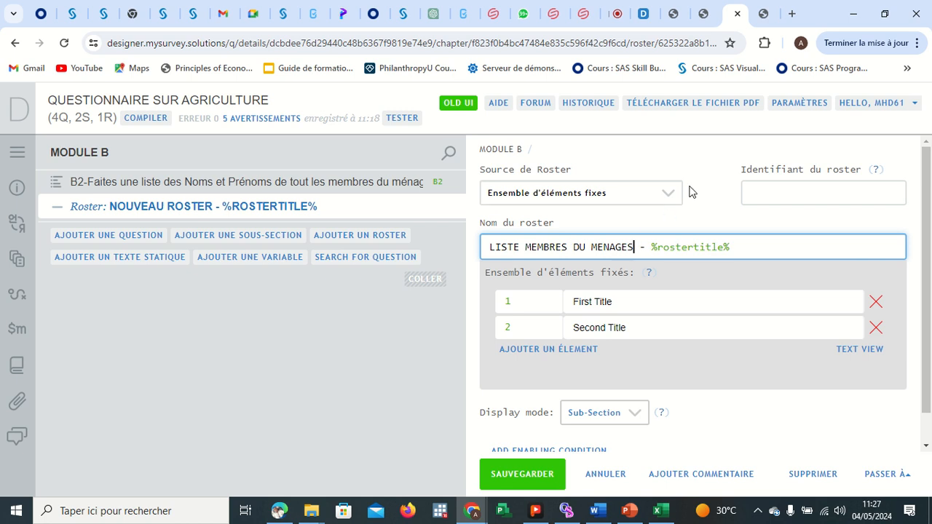
click(575, 194)
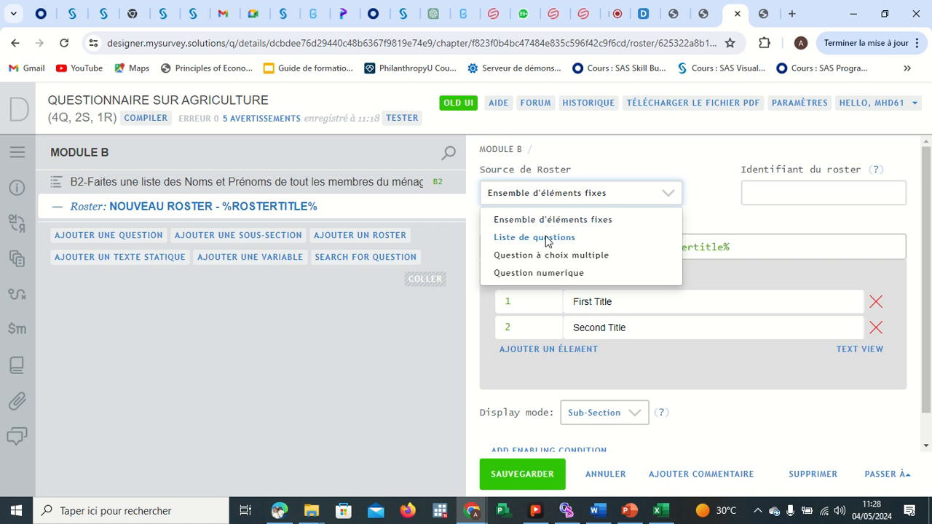
click(546, 242)
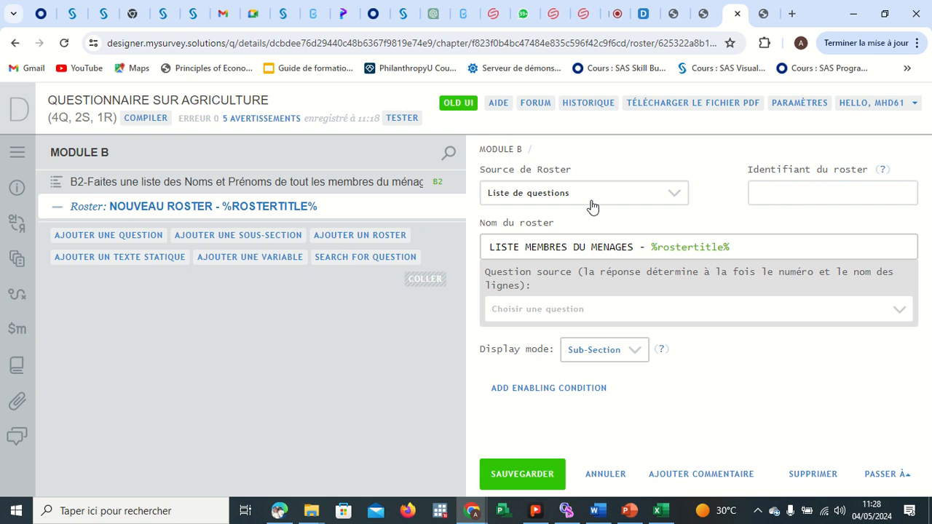
click(600, 323)
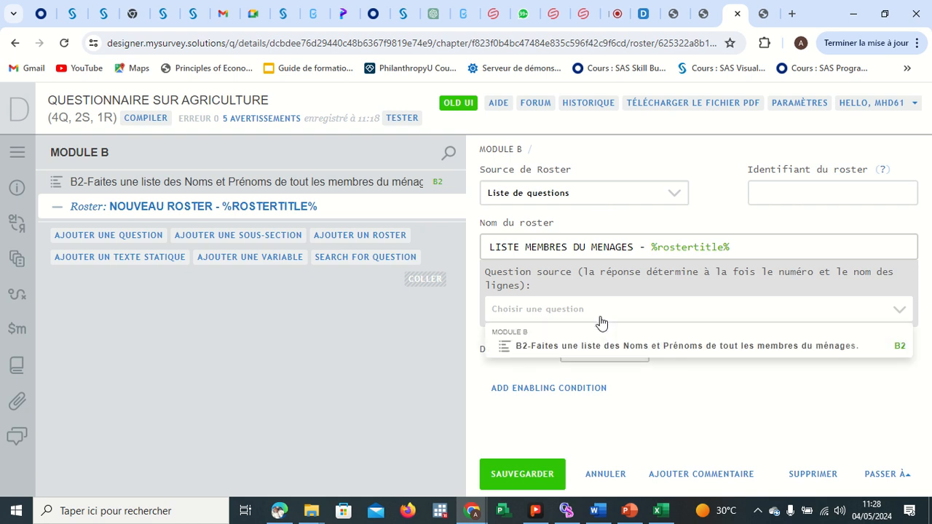
click(600, 323)
click(610, 202)
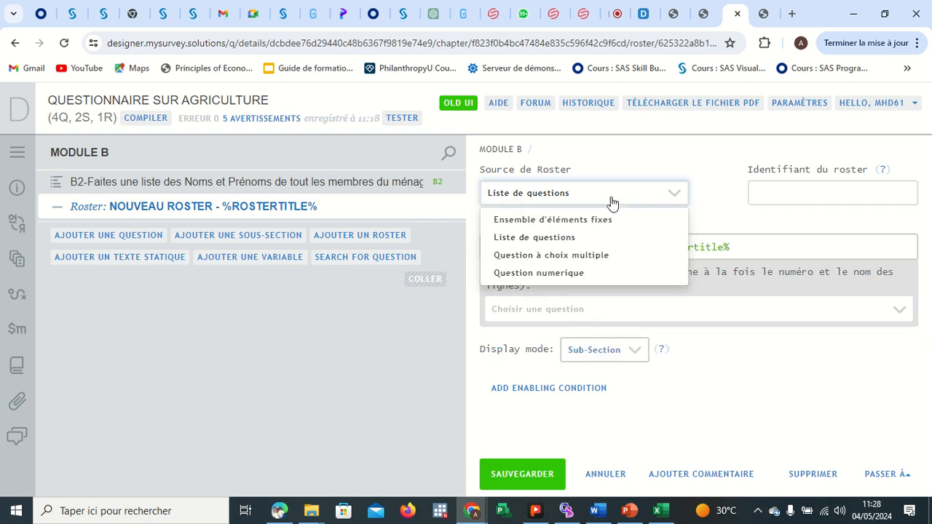
click(596, 218)
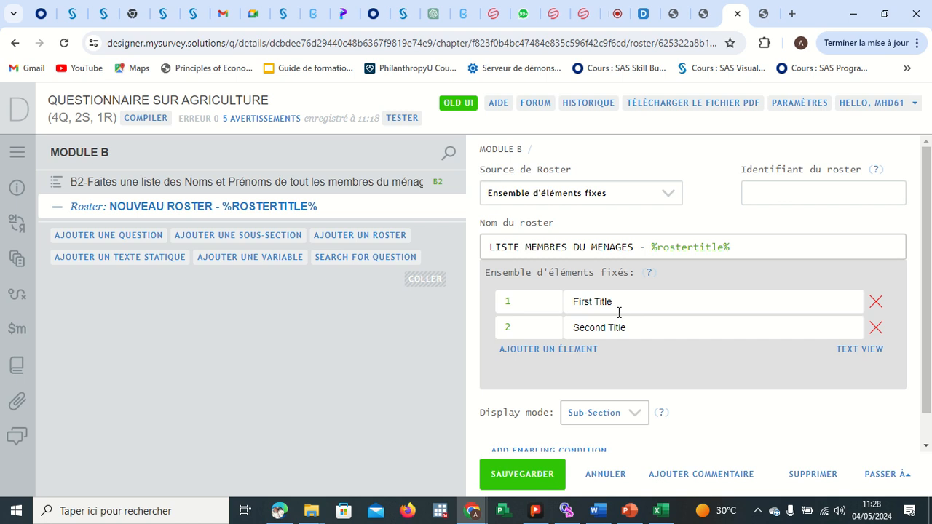
Set the roster source to a list of questions using the B2 household members list question, and save the roster.
click(593, 195)
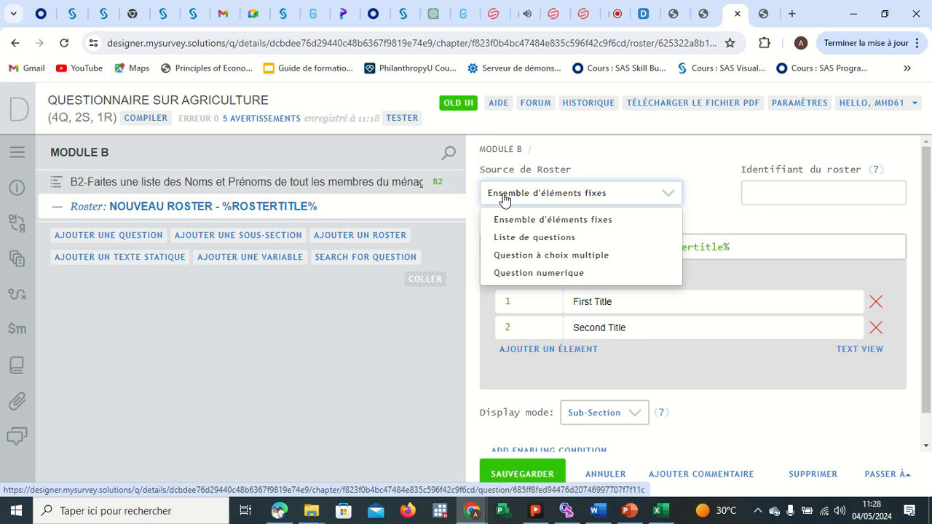
click(544, 237)
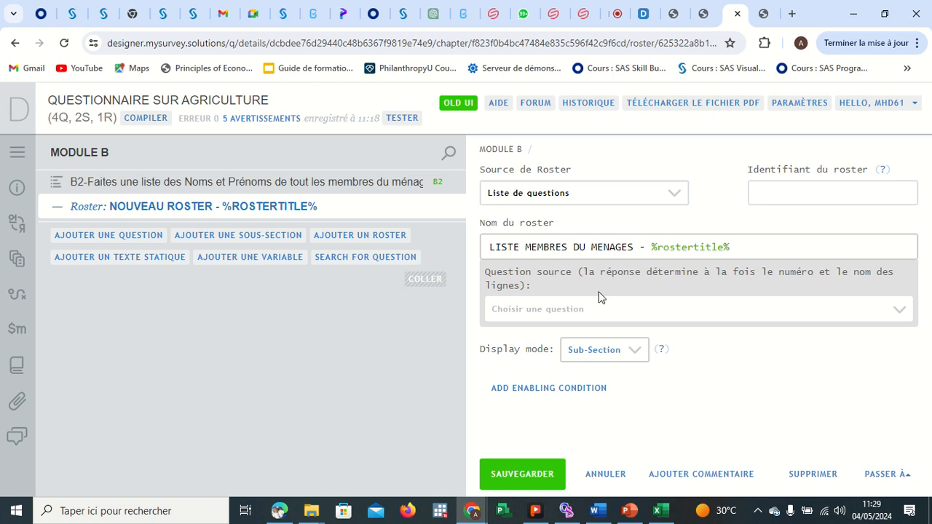
click(542, 315)
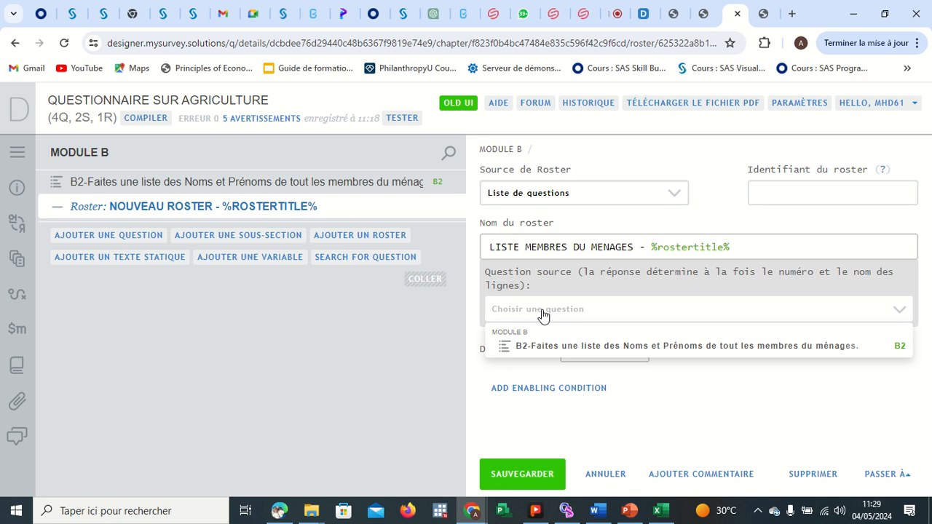
click(559, 347)
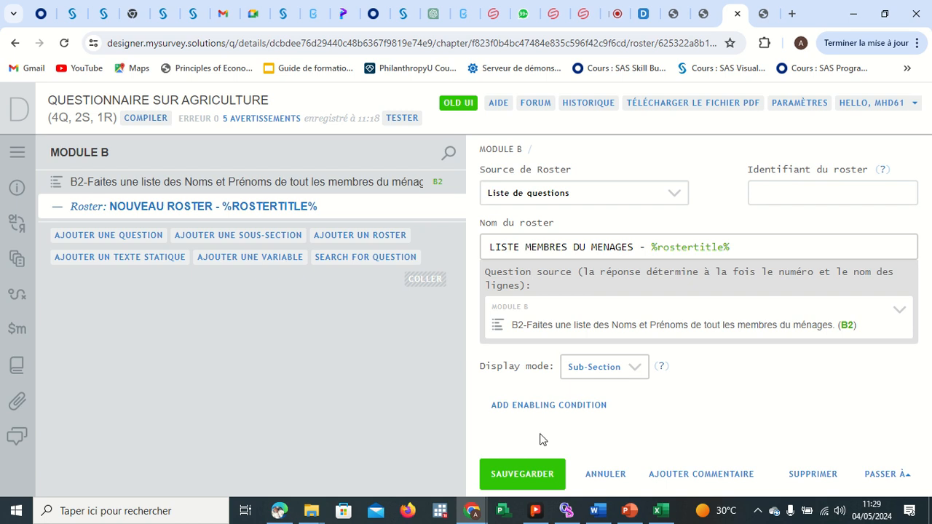
click(533, 472)
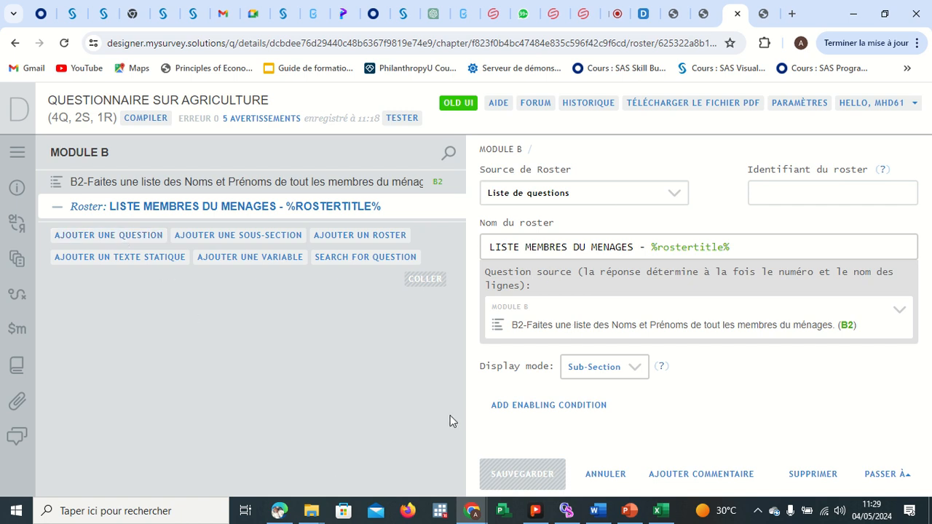
Copy the B2 relationship question text from the questionnaire PDF.
click(280, 512)
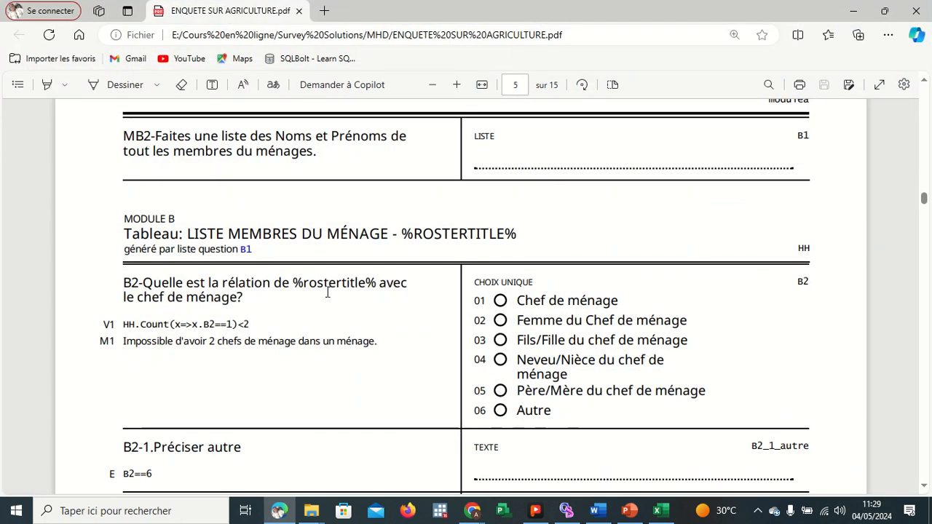
drag(255, 291, 129, 286)
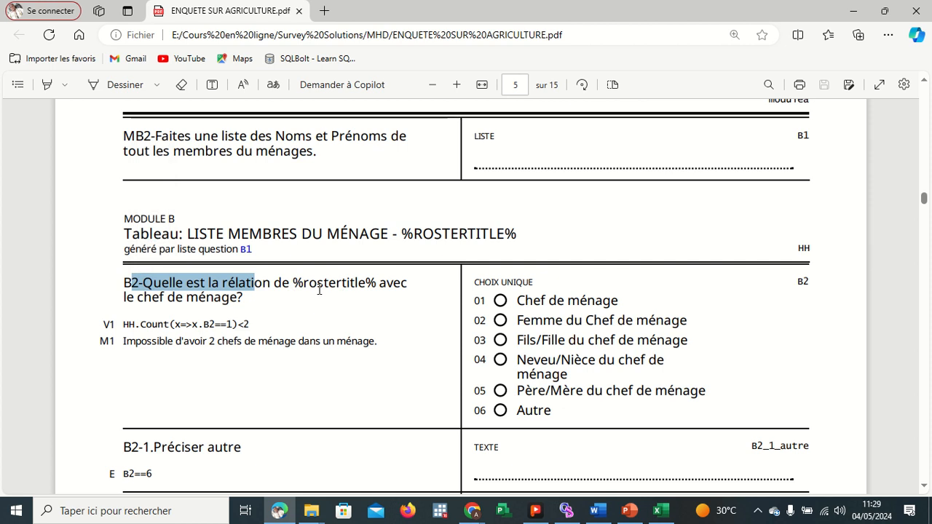
click(262, 309)
drag(246, 298, 124, 282)
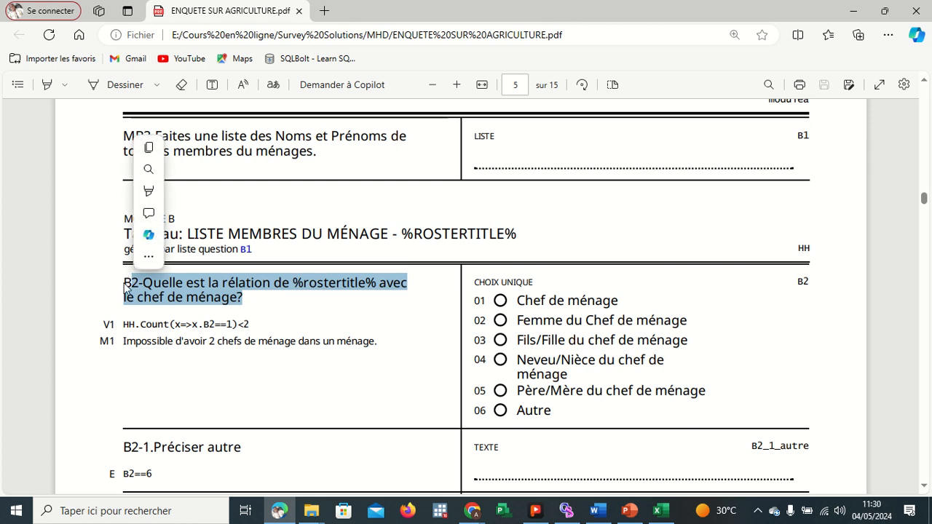
click(149, 149)
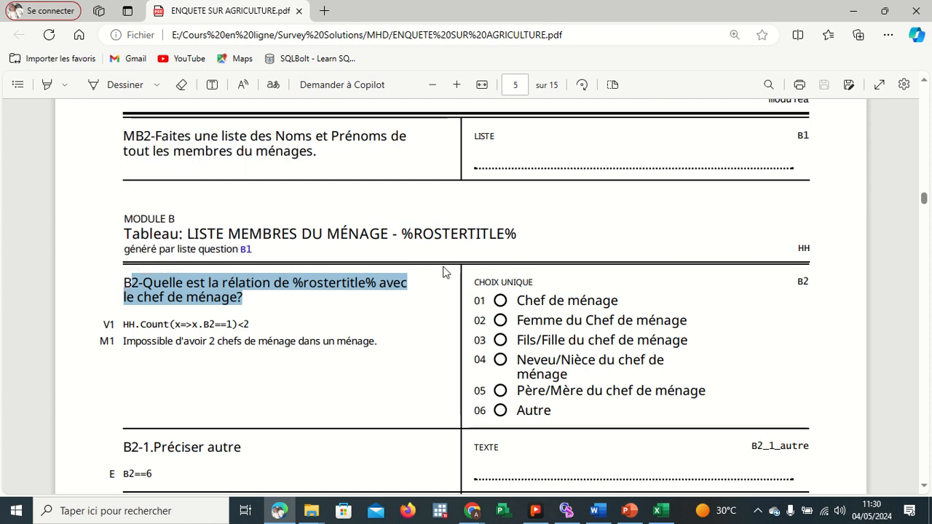
click(861, 13)
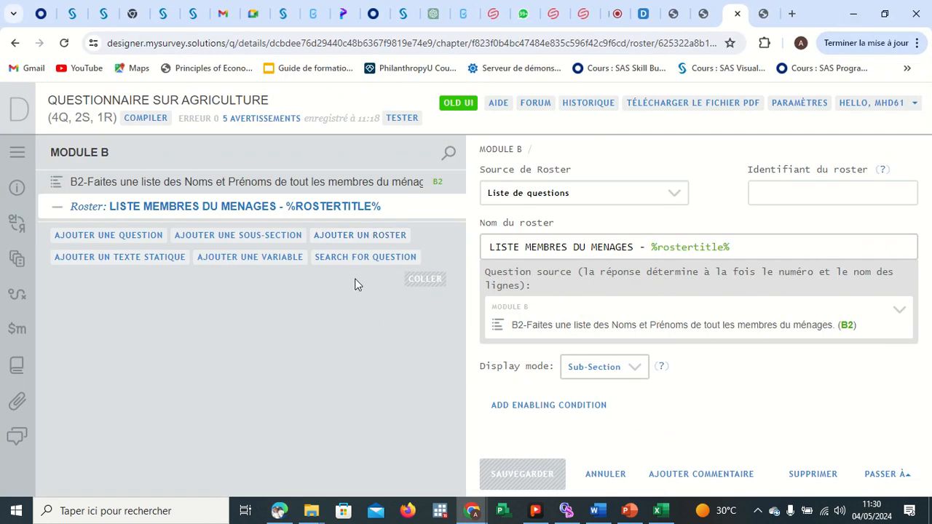
Rename the household members list question's variable to MB2 and save it.
click(380, 188)
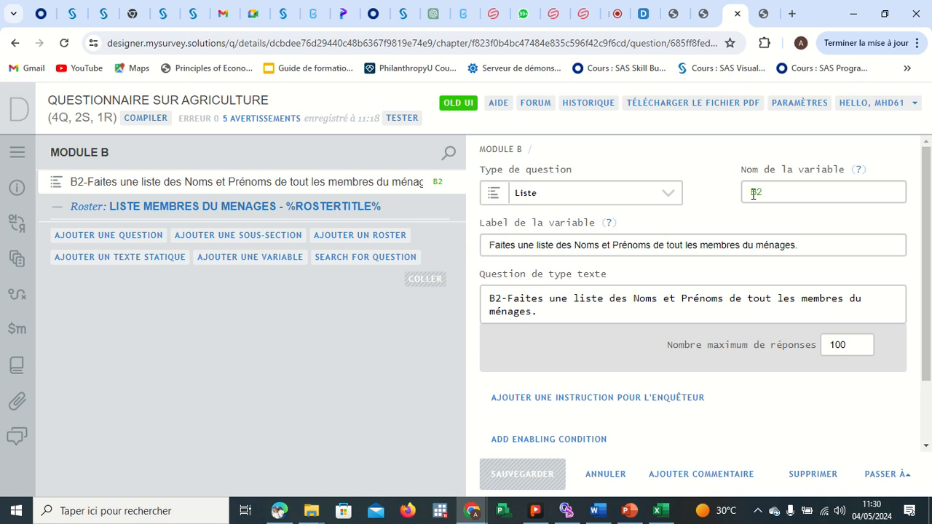
click(753, 194)
text(m)
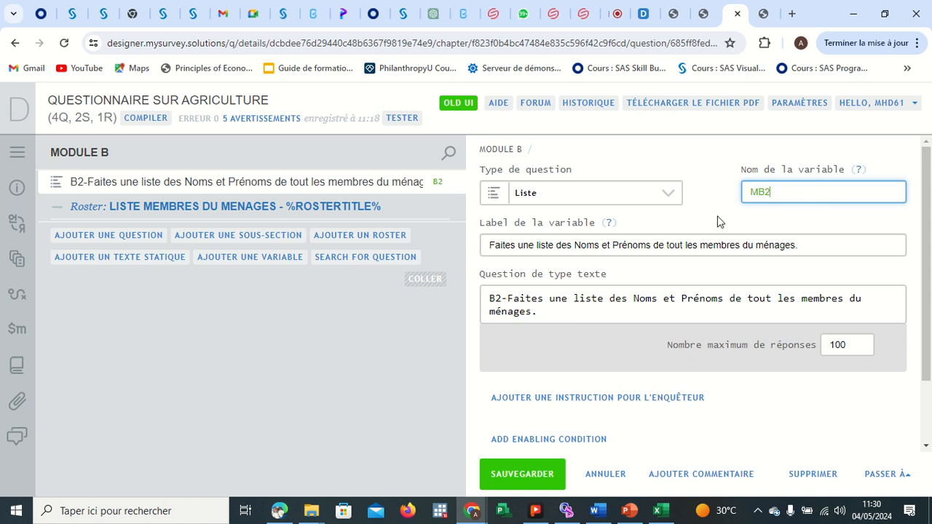
click(523, 465)
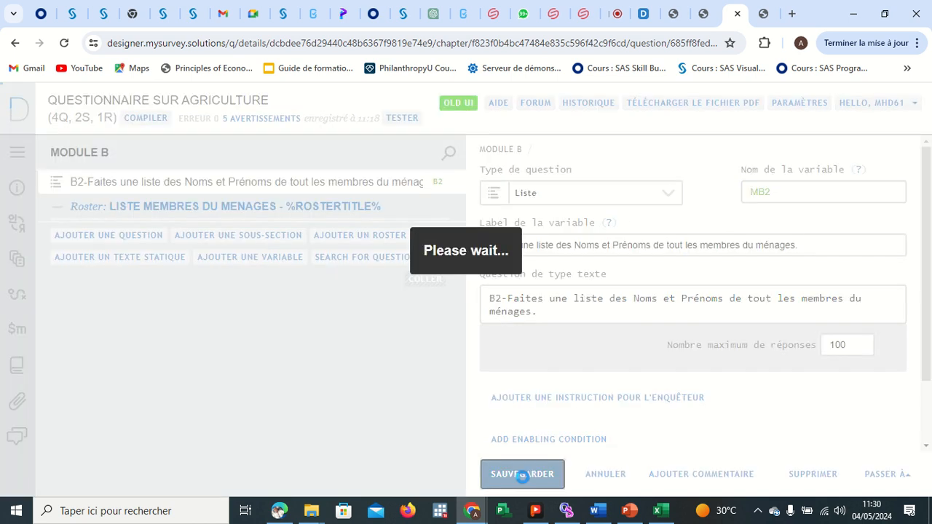
Examine the remaining Module B roster questions in the questionnaire PDF.
click(229, 207)
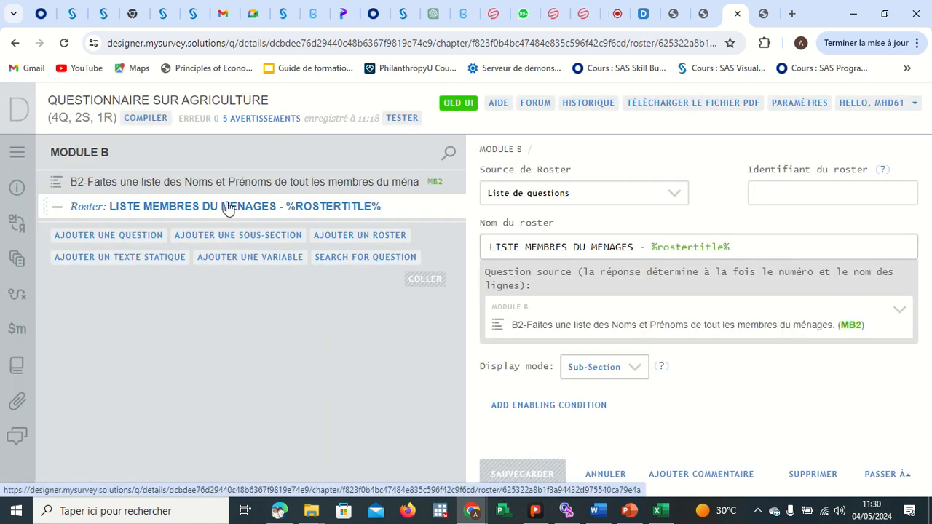
click(280, 511)
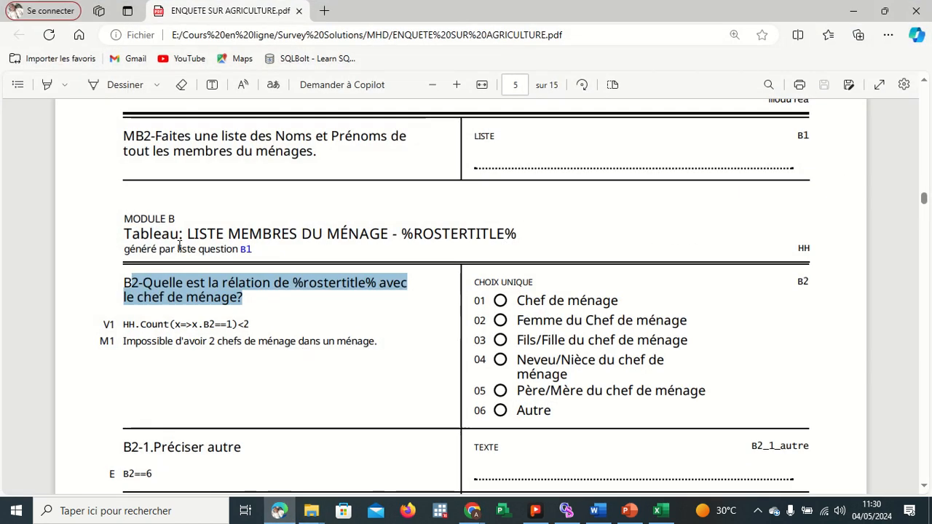
scroll(339, 308, down, 10)
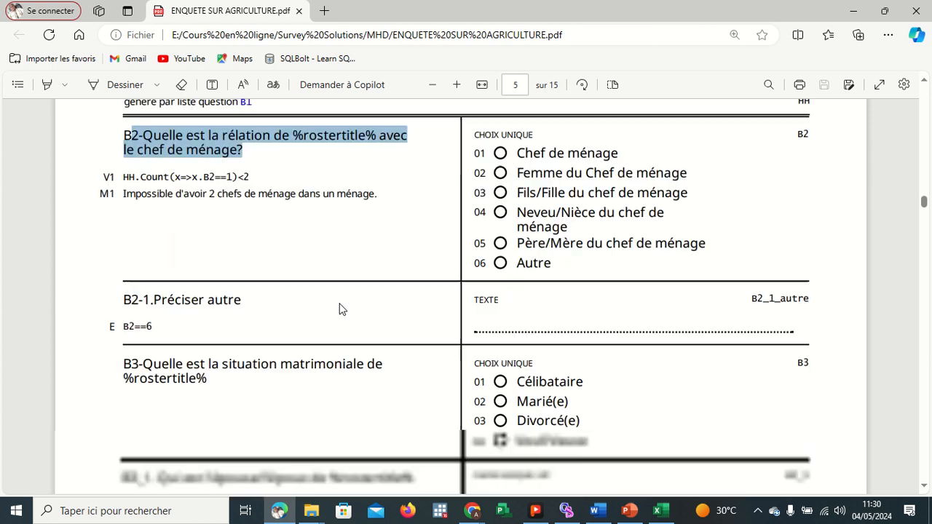
scroll(339, 308, down, 10)
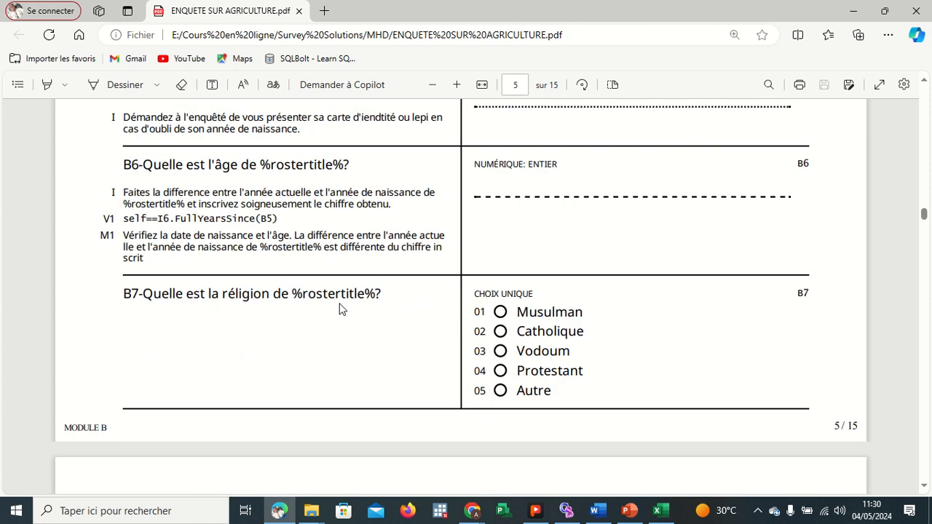
scroll(339, 303, down, 10)
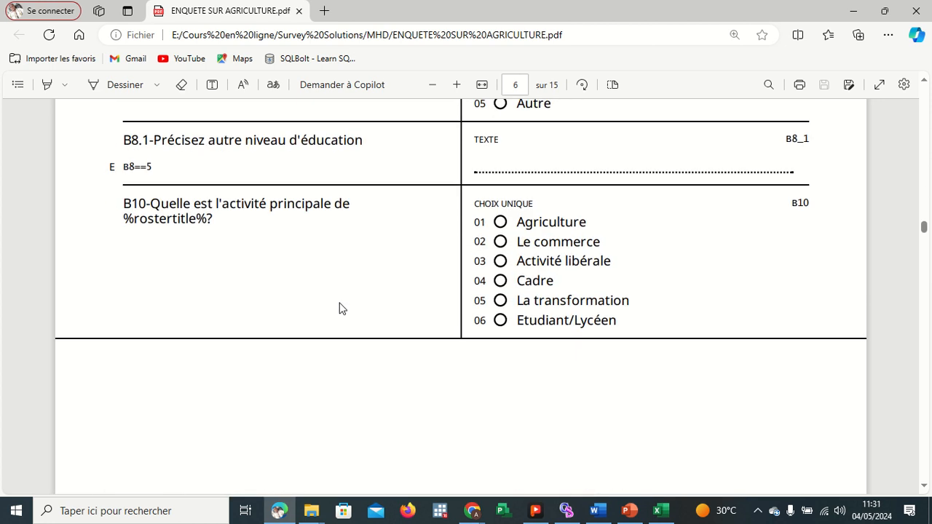
scroll(339, 303, down, 4)
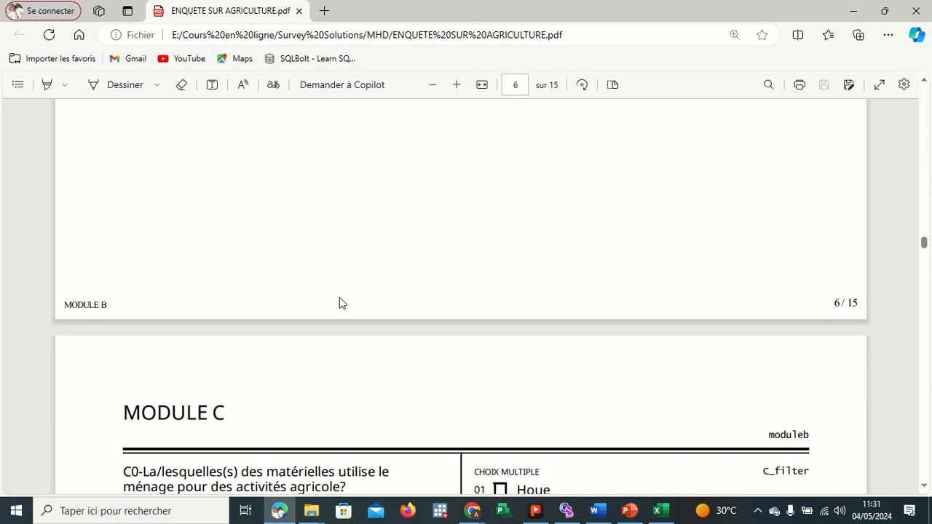
scroll(339, 301, up, 5)
scroll(353, 350, up, 5)
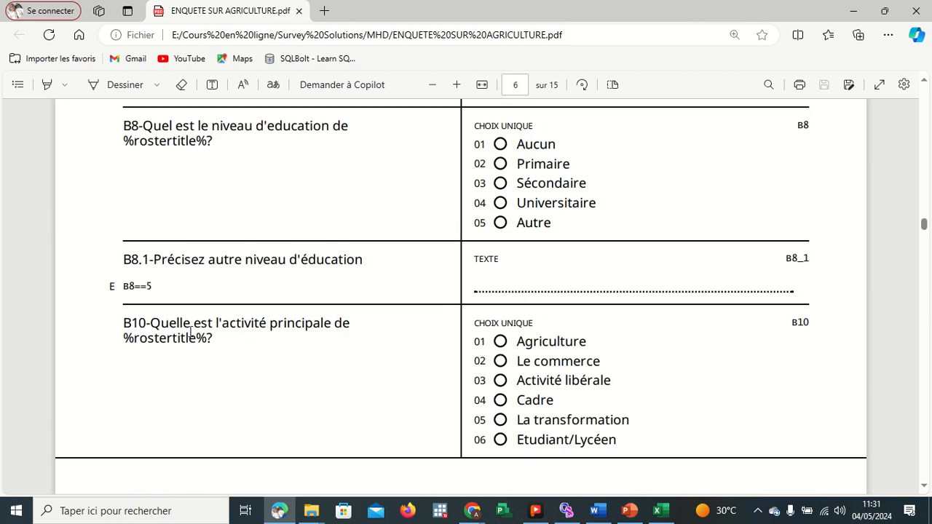
Add a new question inside the household members roster.
click(842, 14)
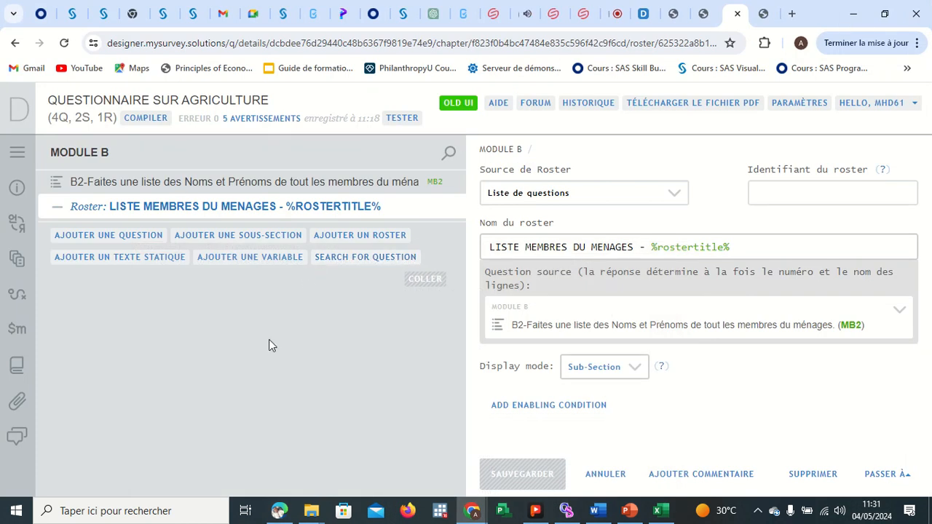
right_click(208, 209)
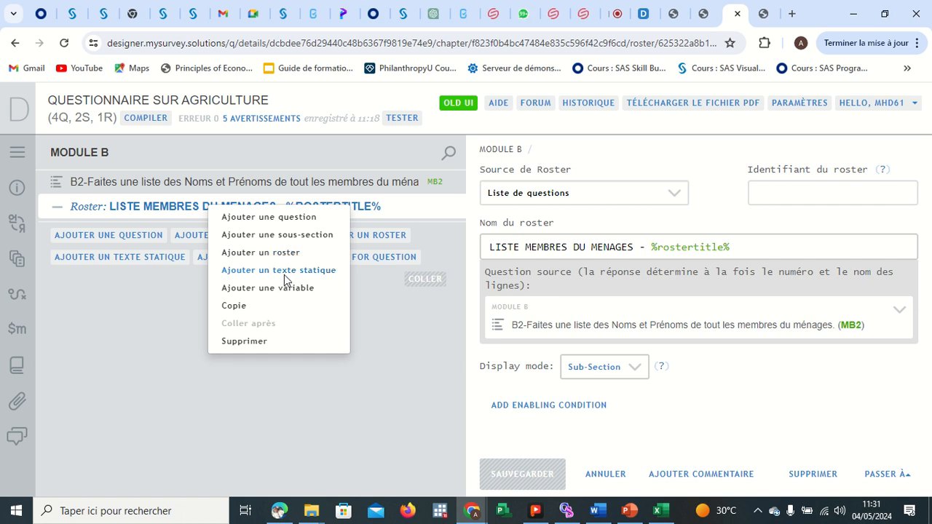
click(258, 216)
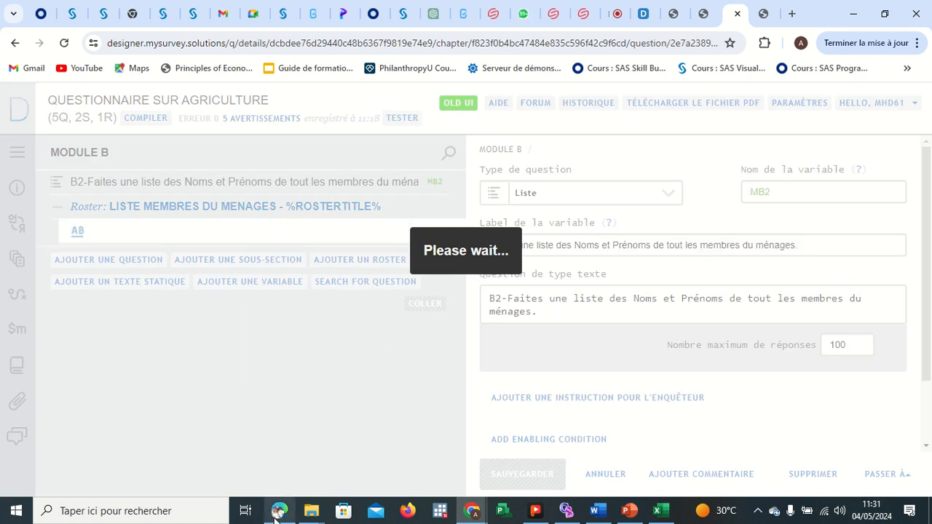
Arrange the questionnaire PDF and the Designer windows side by side.
mouse_move(279, 510)
click(281, 463)
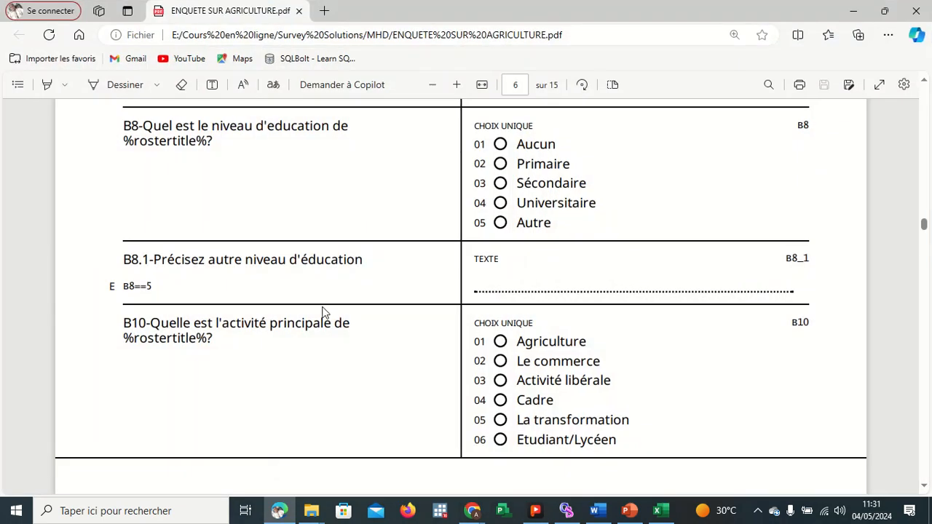
key(super+Right)
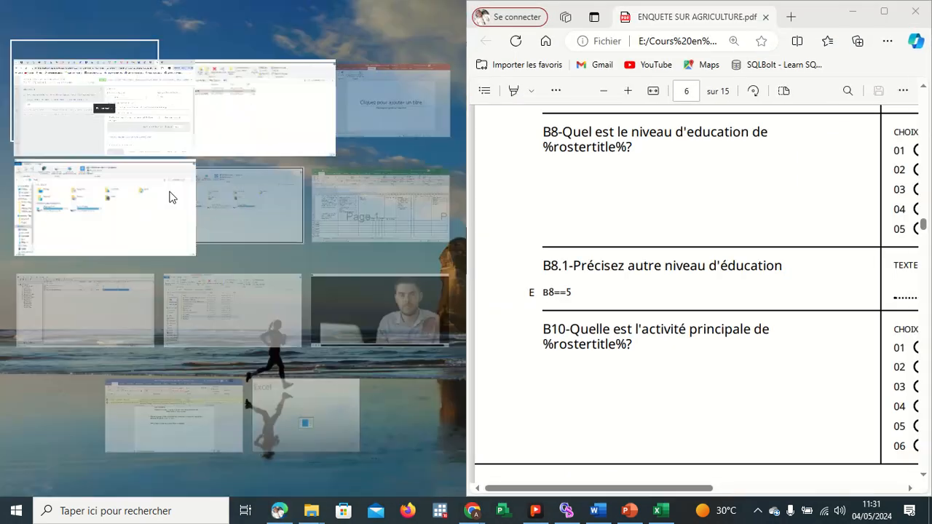
click(71, 91)
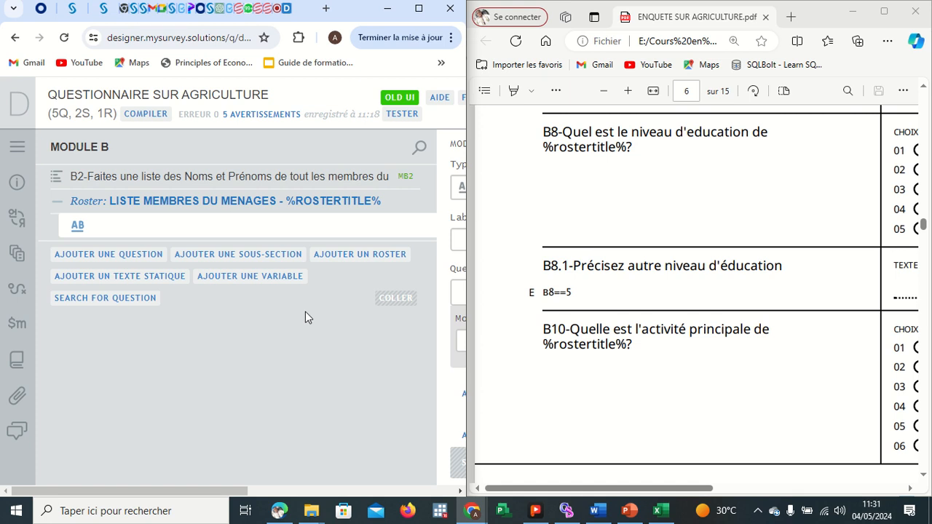
Set the new question's type to single-answer categorical.
scroll(266, 290, right, 1)
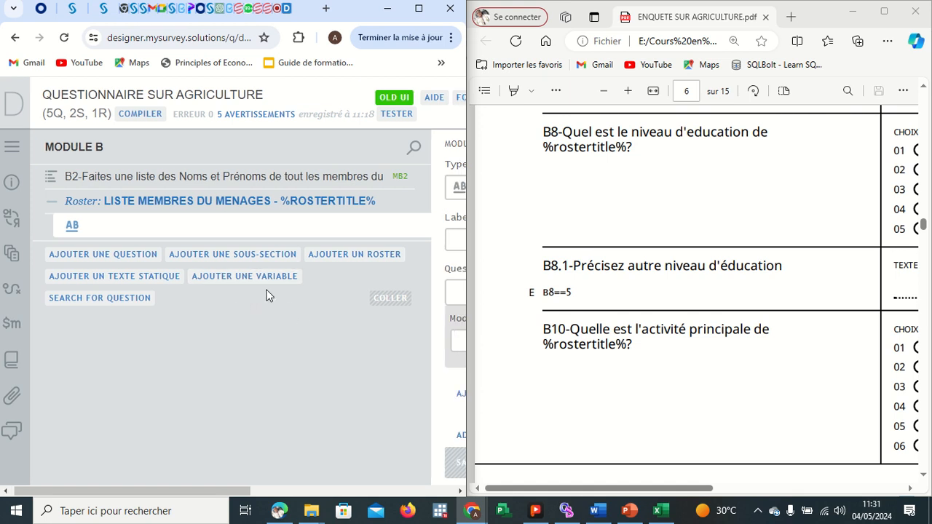
scroll(266, 294, right, 4)
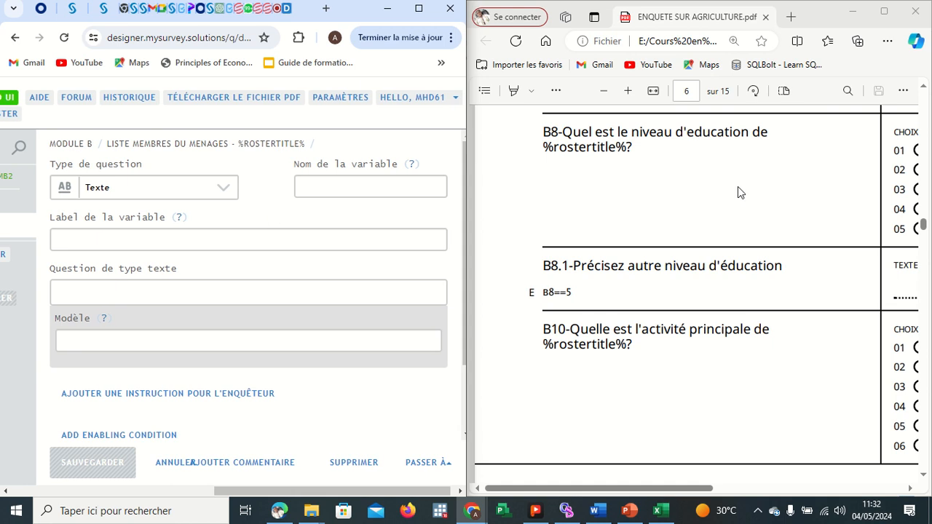
scroll(737, 193, up, 3)
scroll(737, 192, right, 2)
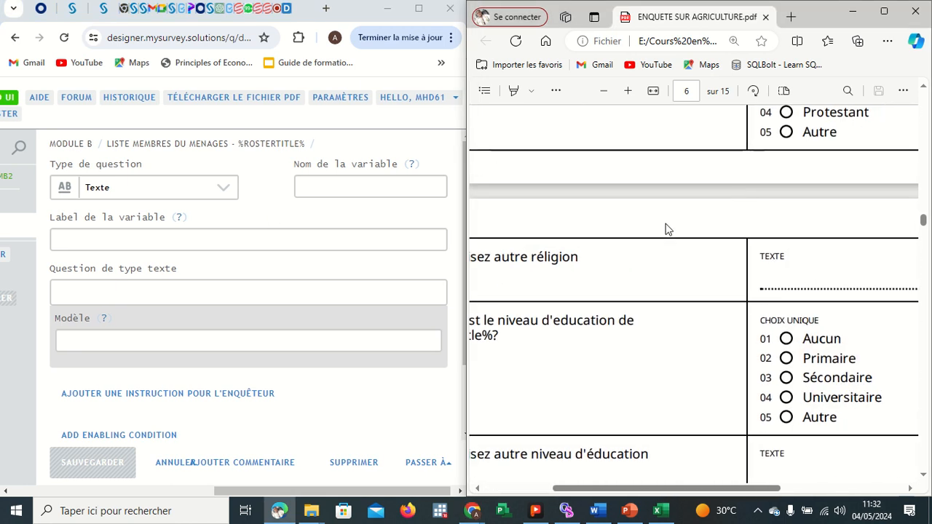
scroll(668, 231, up, 15)
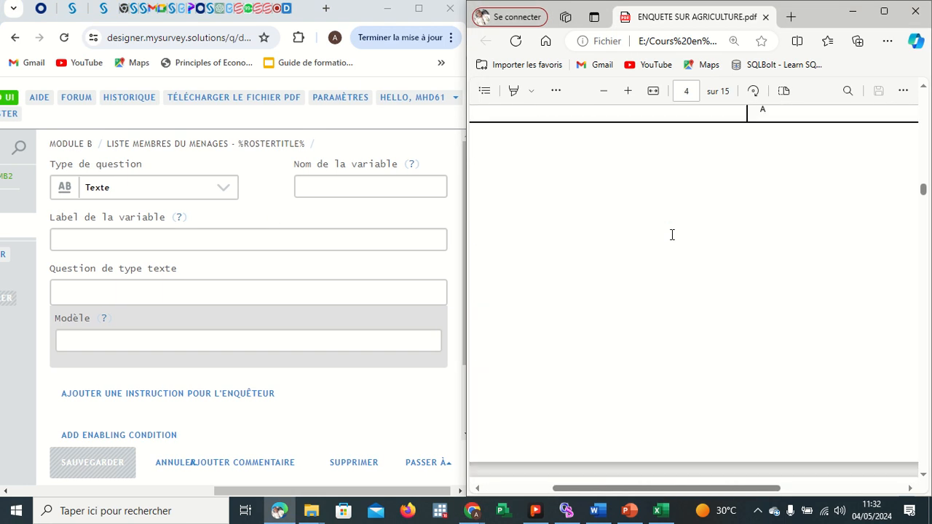
scroll(672, 234, down, 6)
scroll(672, 234, left, 2)
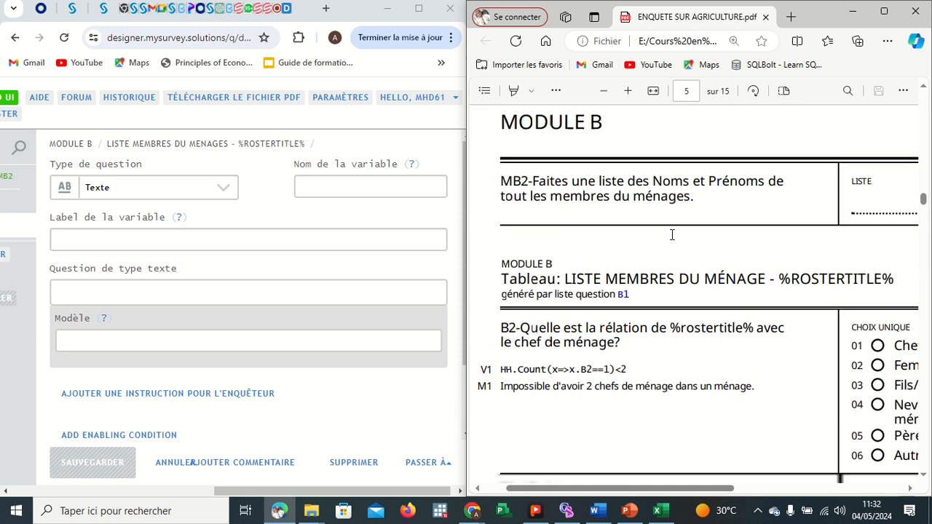
scroll(672, 235, down, 1)
scroll(652, 312, right, 1)
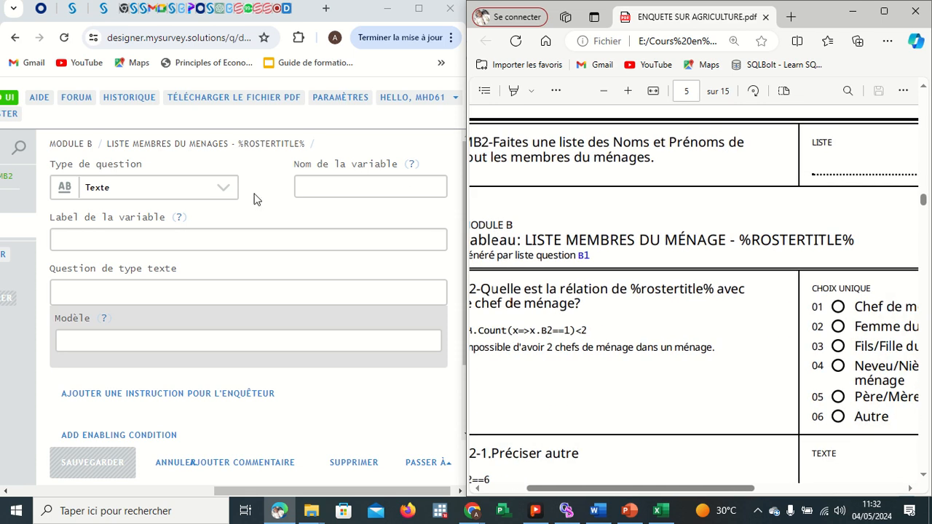
click(225, 195)
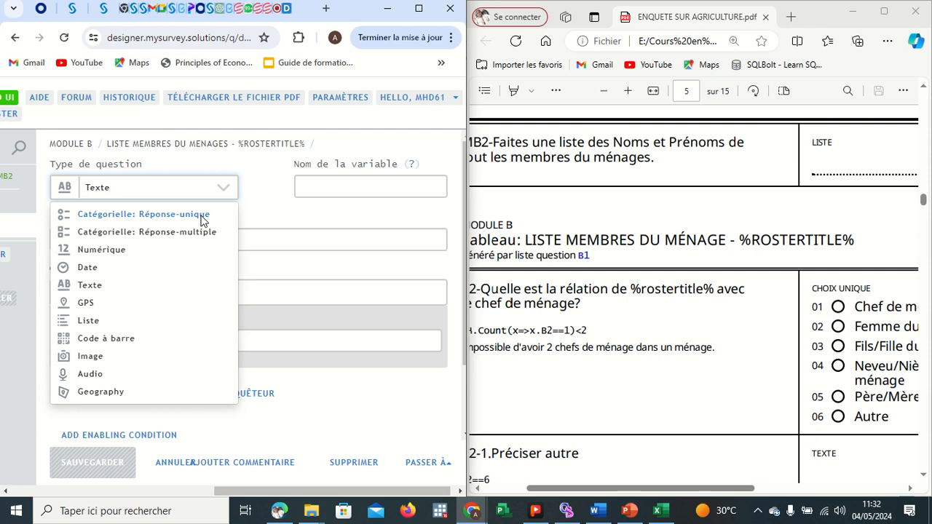
click(203, 216)
Name the variable B2 and paste the relationship question text as the question text.
click(316, 190)
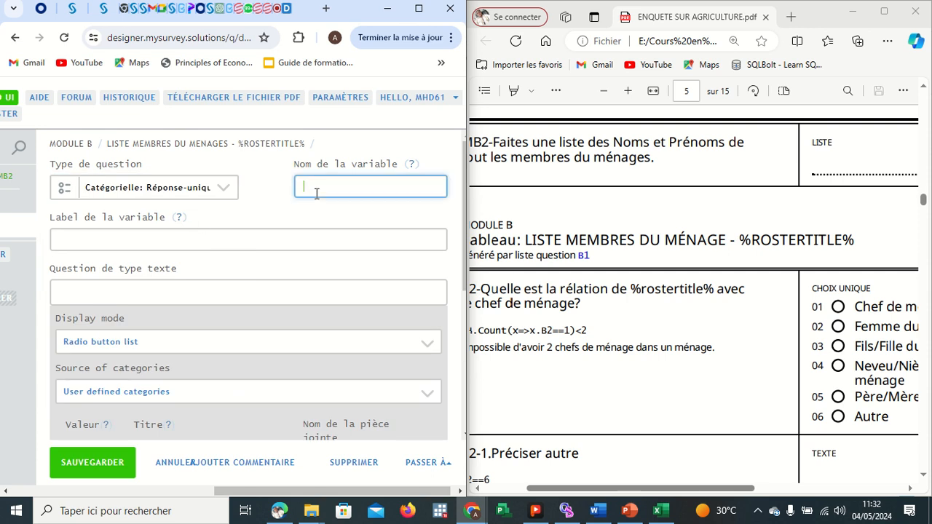
text(B2)
click(204, 294)
text(2-Quelle est la rélation de %rostertitle% avec le chef de ménage?)
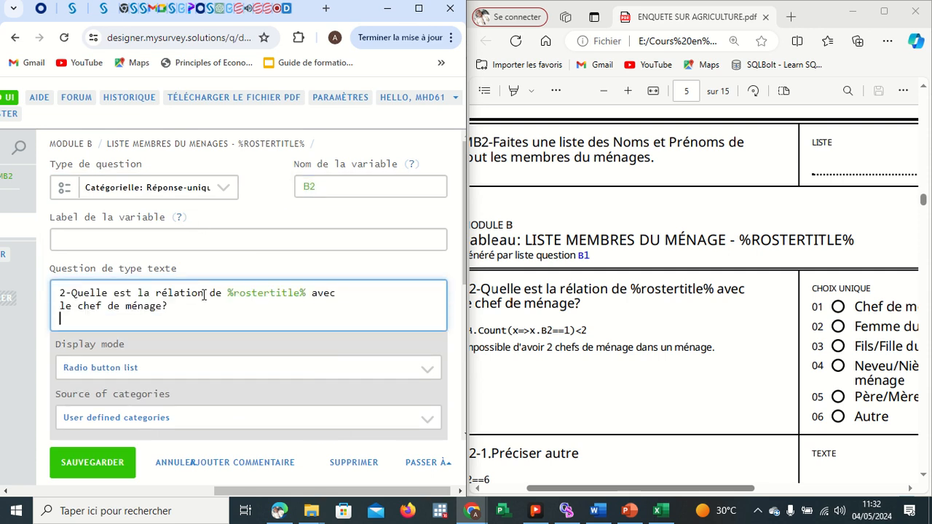
Paste the question text into the variable label and remove the %rostertitle% placeholder from it.
click(133, 239)
text(2-Quelle est la rélation de %rostertitle% avec le chef de ménage?)
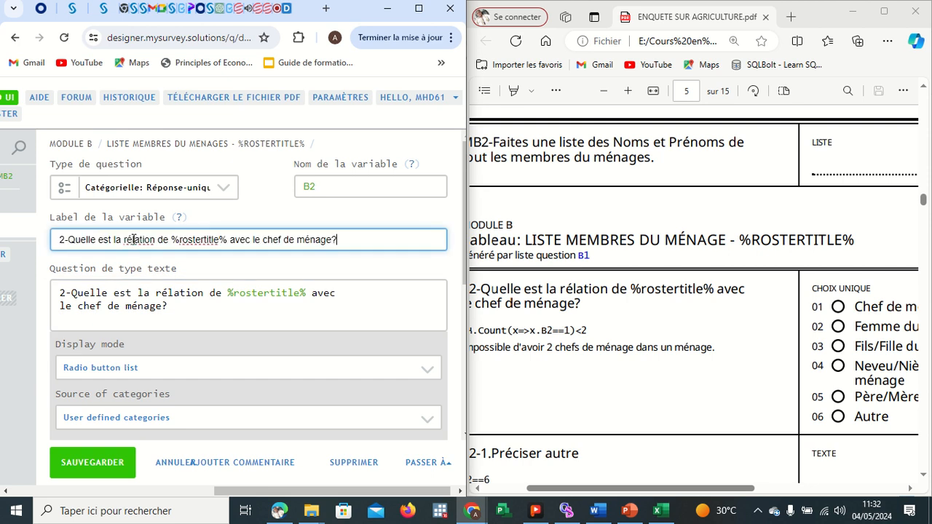
click(228, 239)
key(BackSpace)
key(BackSpace)
key(BackSpace)
key(BackSpace)
key(BackSpace)
key(BackSpace)
key(BackSpace)
key(BackSpace)
key(BackSpace)
key(BackSpace)
key(BackSpace)
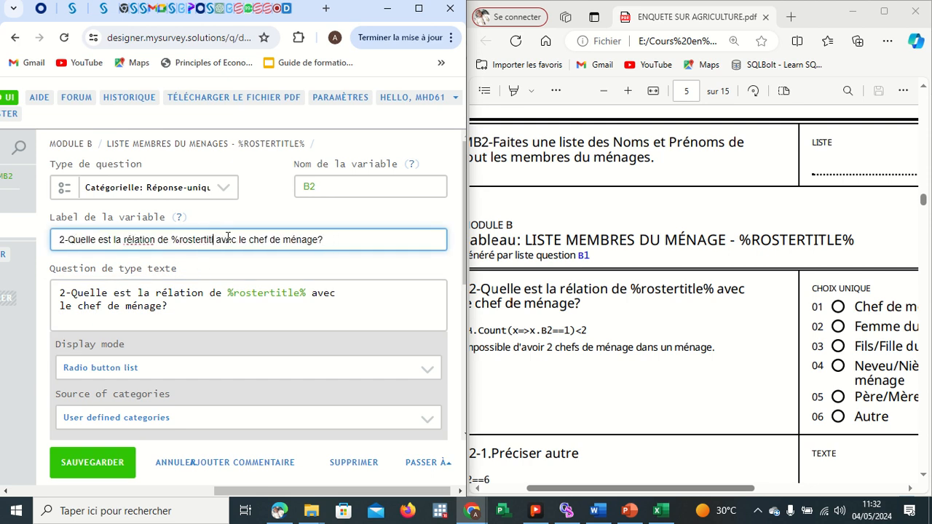
key(BackSpace)
key(BackSpace)
key(BackSpace)
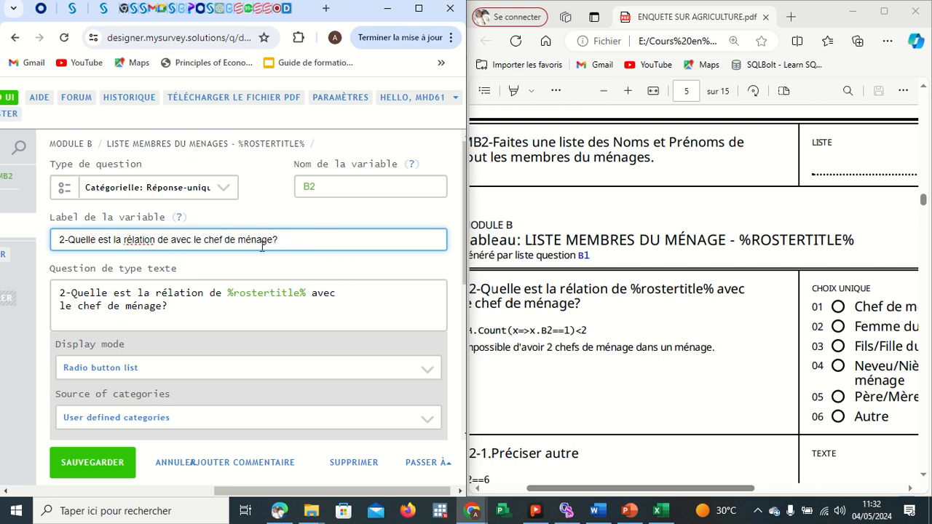
click(262, 342)
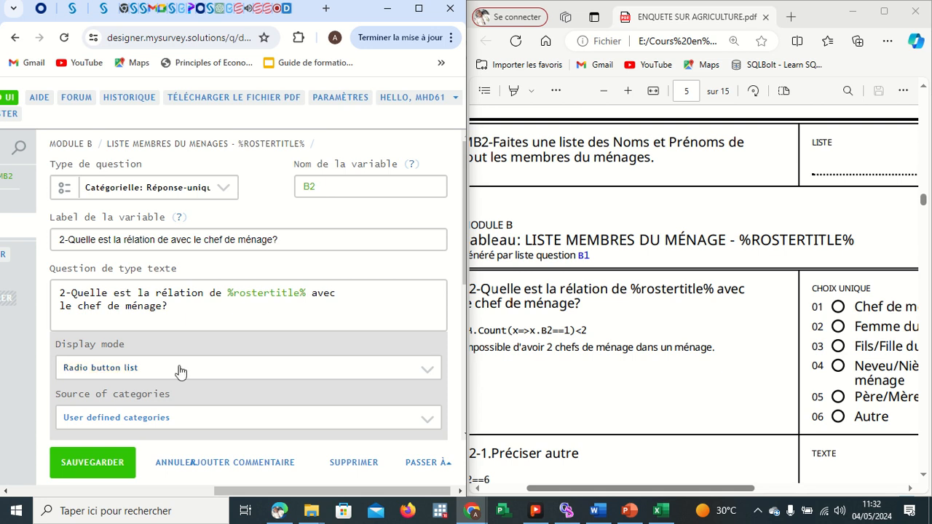
Switch the categories to text view and copy the six relationship answer options from the PDF.
scroll(244, 309, down, 1)
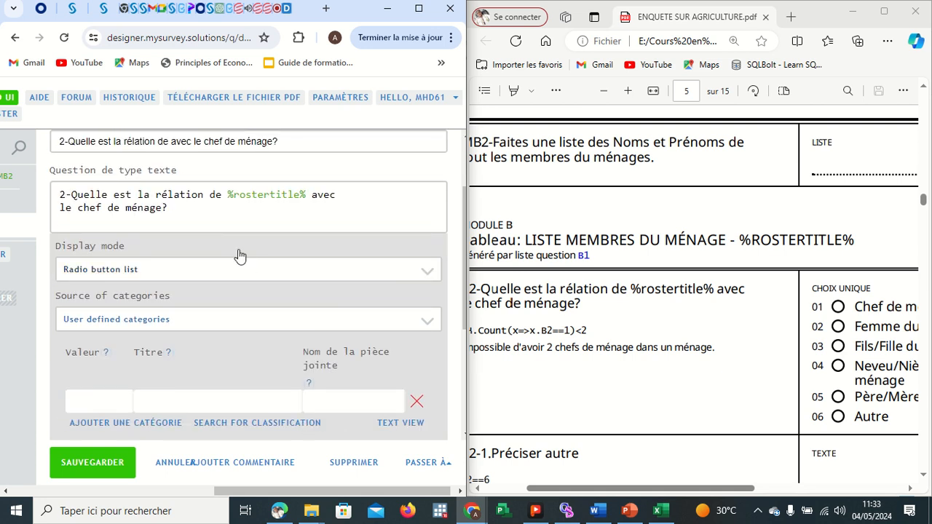
scroll(229, 241, down, 3)
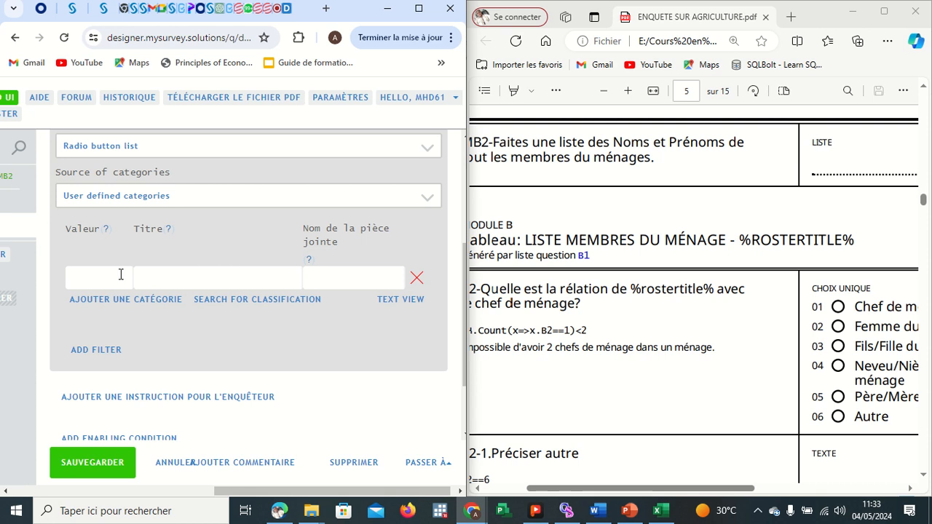
click(386, 299)
click(775, 335)
scroll(775, 333, right, 3)
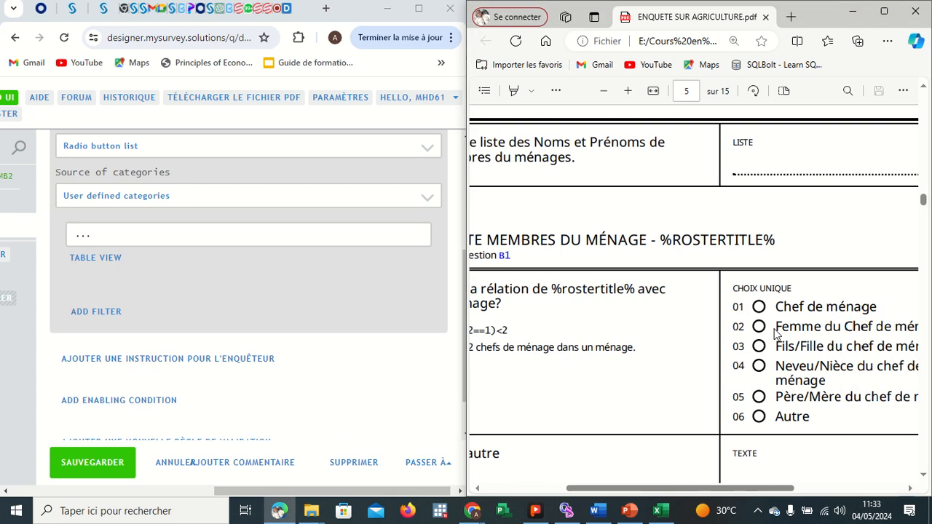
scroll(775, 333, right, 2)
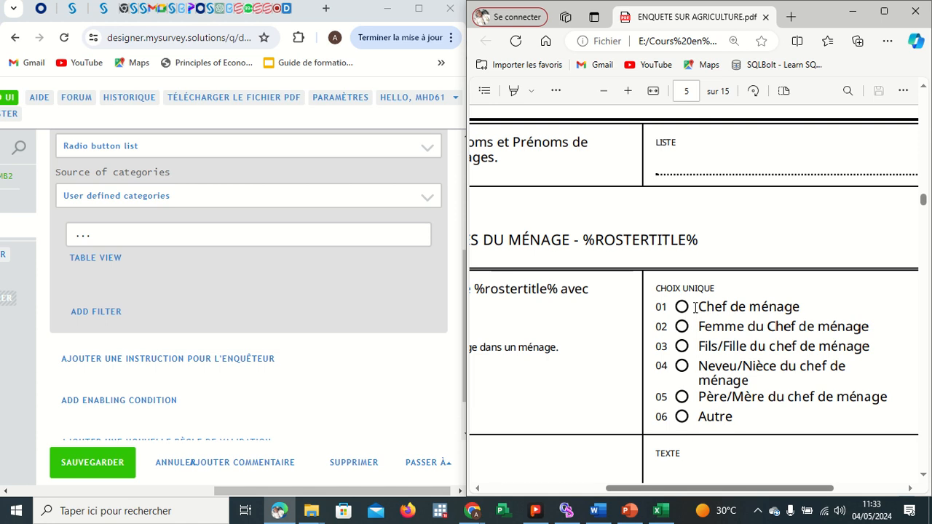
drag(695, 306, 742, 417)
click(766, 282)
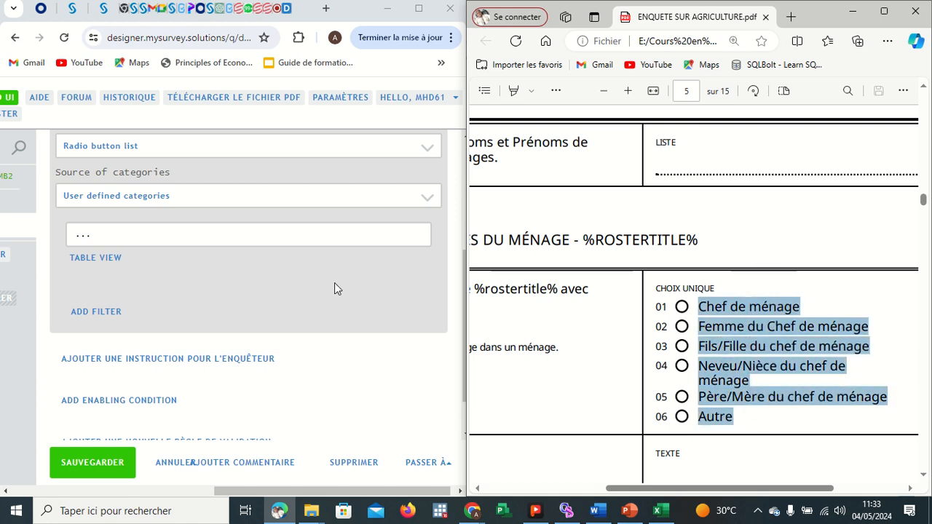
Paste the relationship options as categories and give them values 1 to 6 in Titre..Valeur format.
click(187, 243)
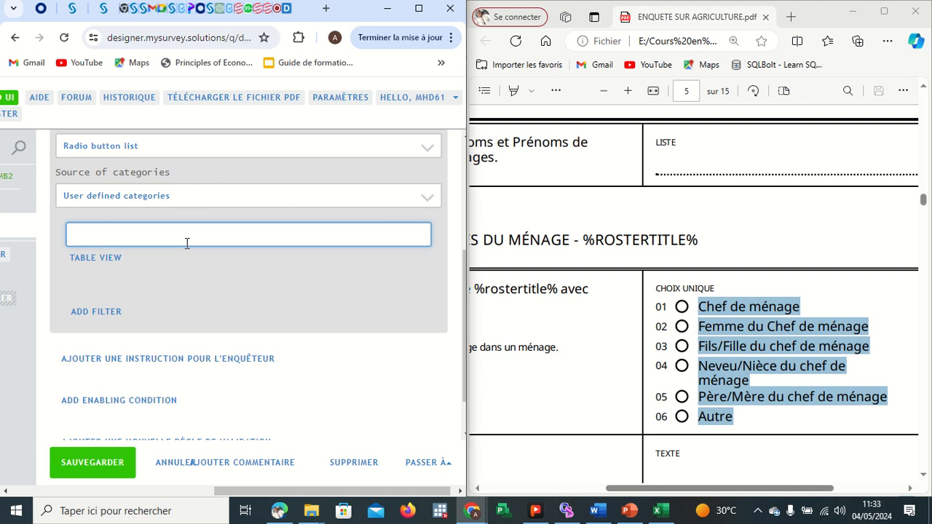
key(ctrl+v)
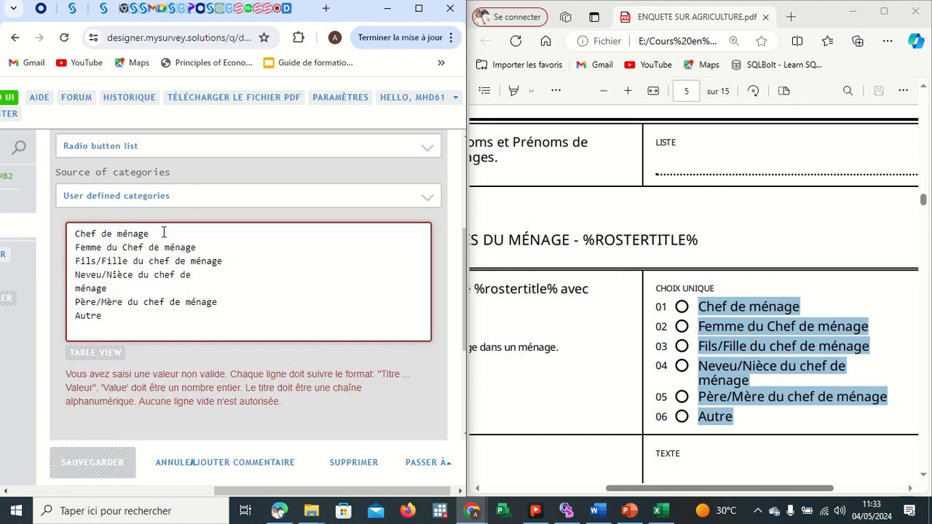
click(163, 233)
text(..)
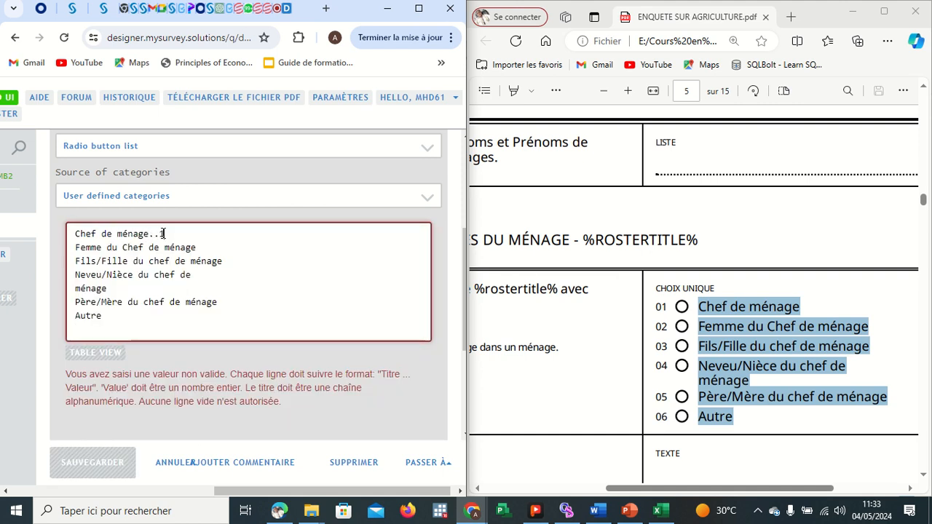
text(1)
click(191, 248)
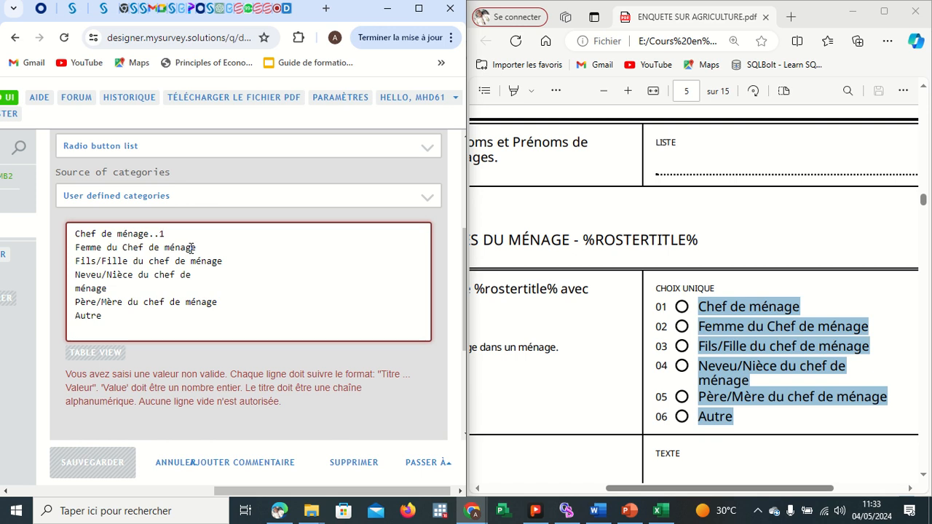
text(2)
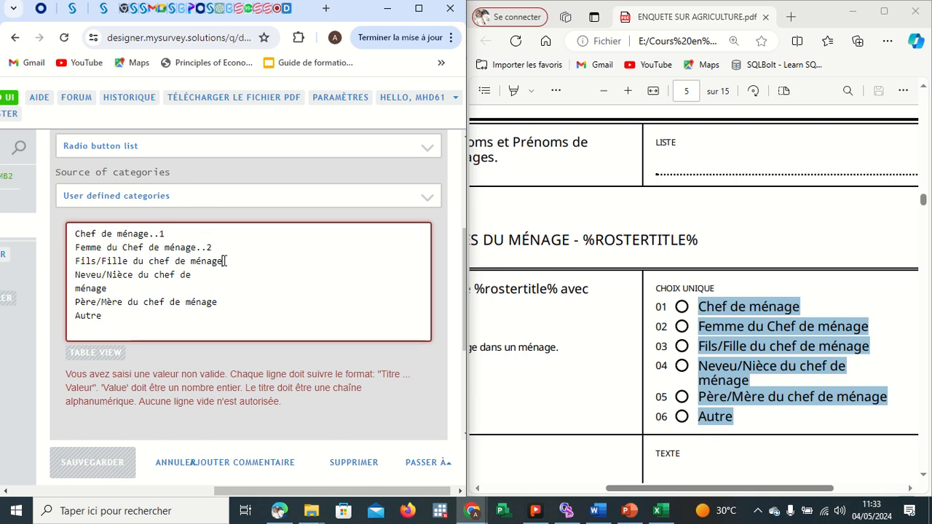
text(3)
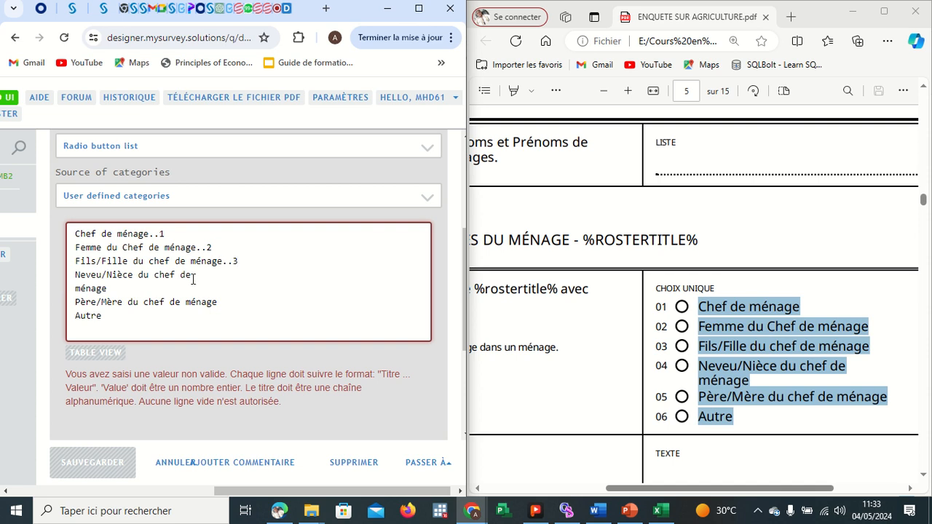
click(76, 288)
key(BackSpace)
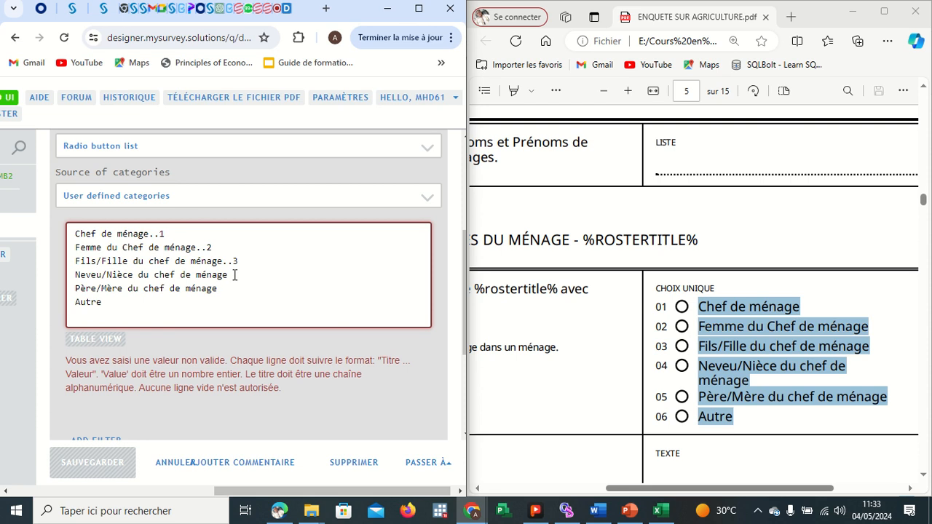
click(228, 287)
text(6)
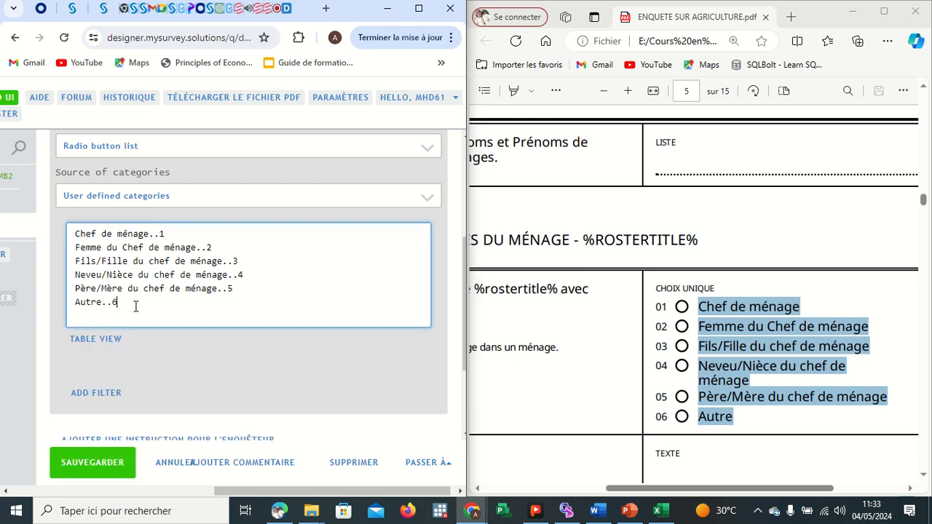
Save the B2 relationship question.
click(105, 461)
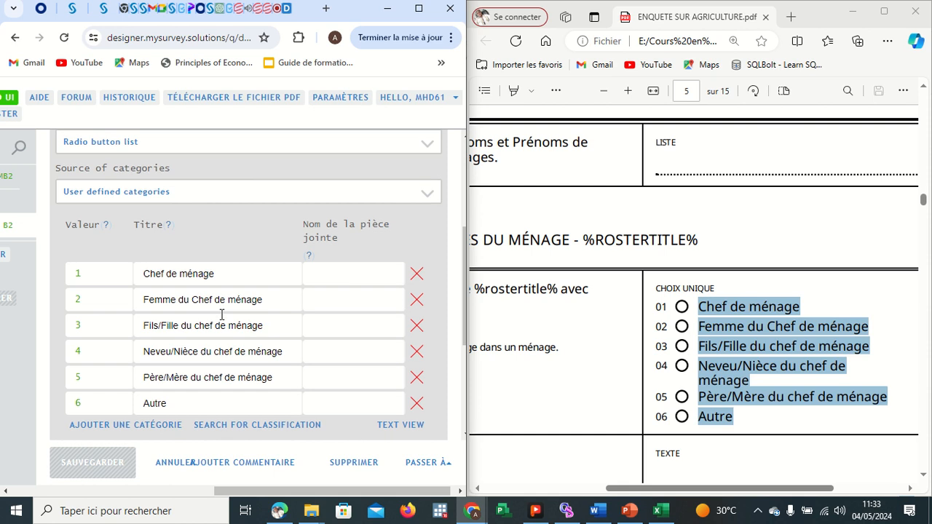
scroll(221, 314, down, 1)
scroll(186, 297, down, 2)
scroll(186, 297, up, 4)
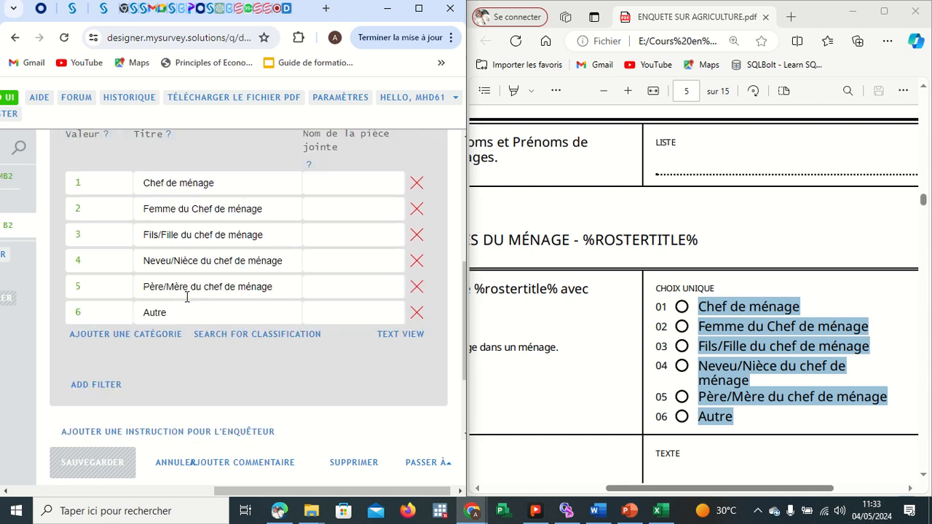
scroll(95, 234, left, 5)
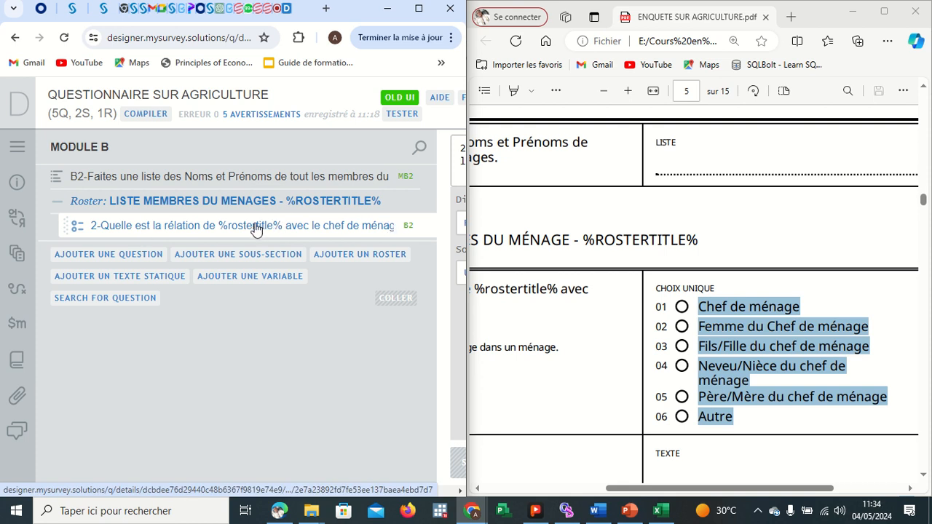
Prefix the relationship question text with B so it reads B2-Quelle est la relation…, and save it.
scroll(397, 202, right, 3)
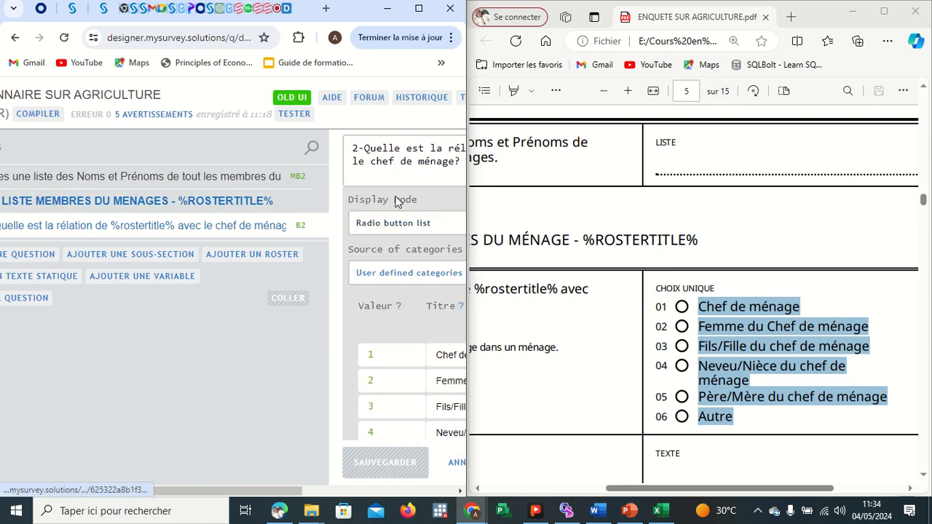
click(354, 155)
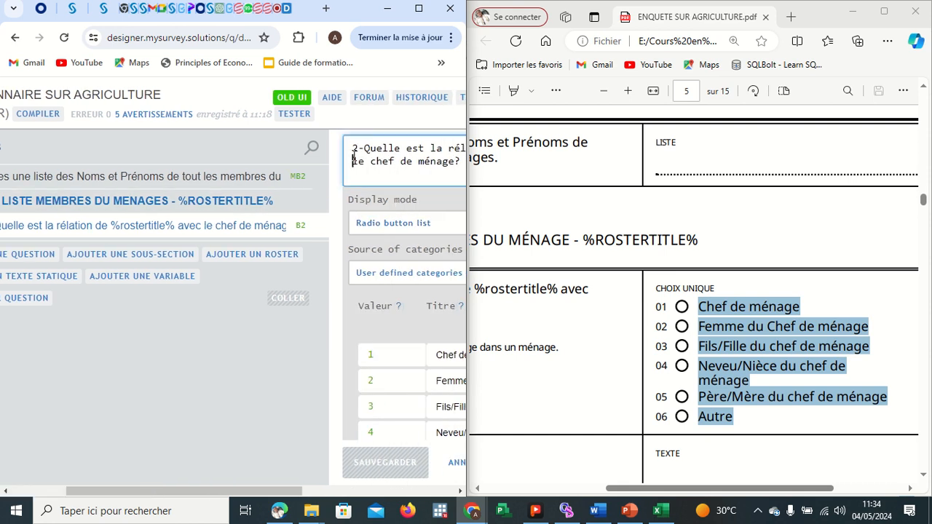
text(B)
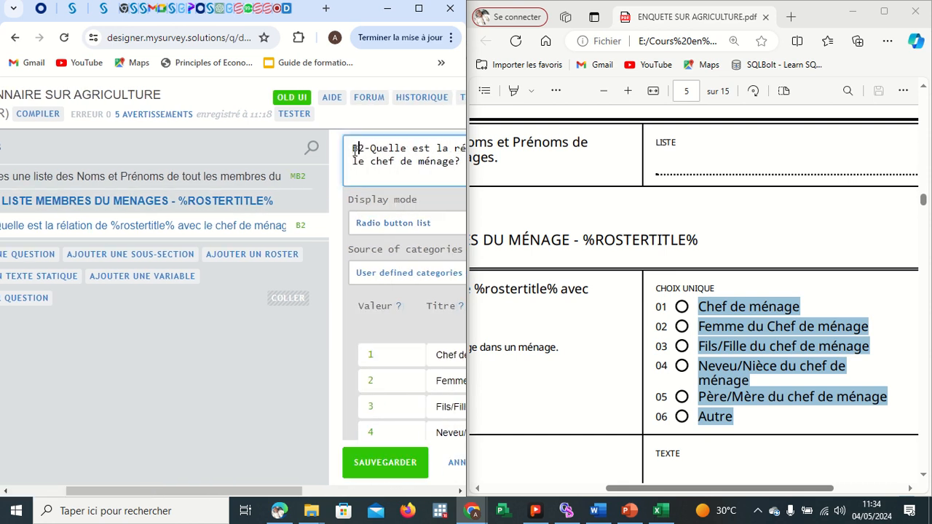
click(378, 460)
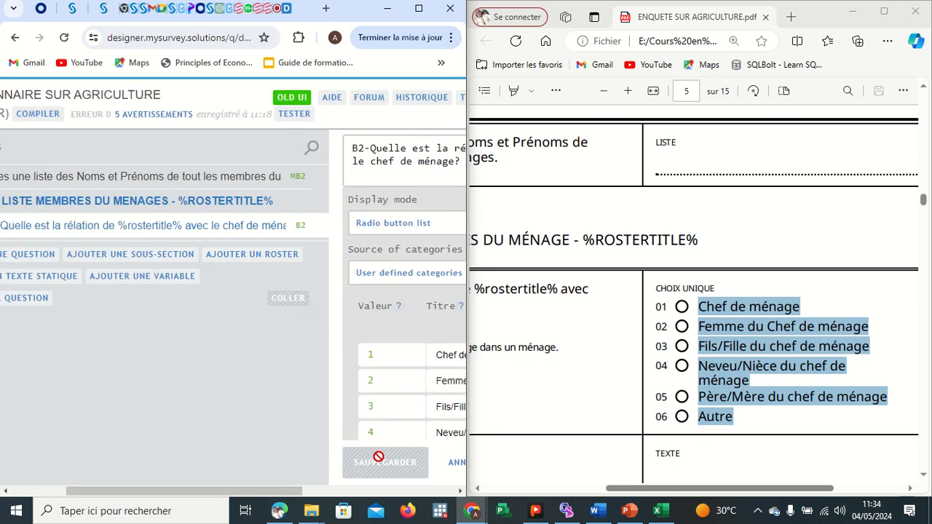
Insert a new question after the B2 relationship question in the household roster.
scroll(96, 227, left, 1)
right_click(94, 228)
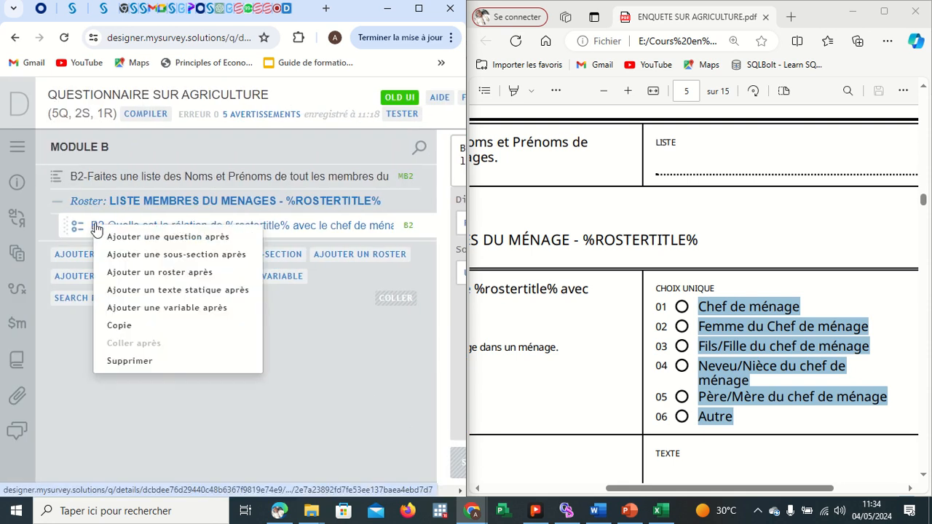
click(135, 239)
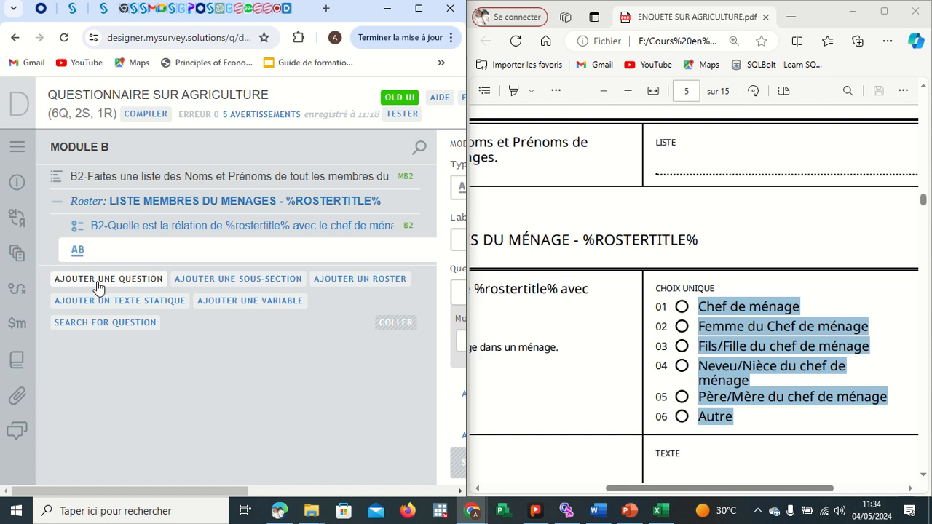
Copy the B2-1.Préciser autre question text from the questionnaire PDF.
click(609, 360)
scroll(608, 360, left, 2)
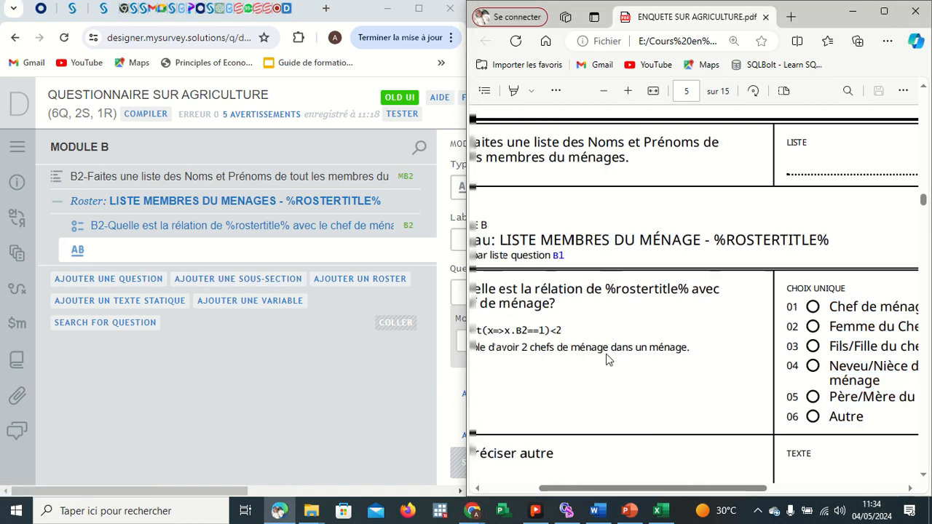
scroll(609, 360, down, 3)
scroll(551, 242, left, 2)
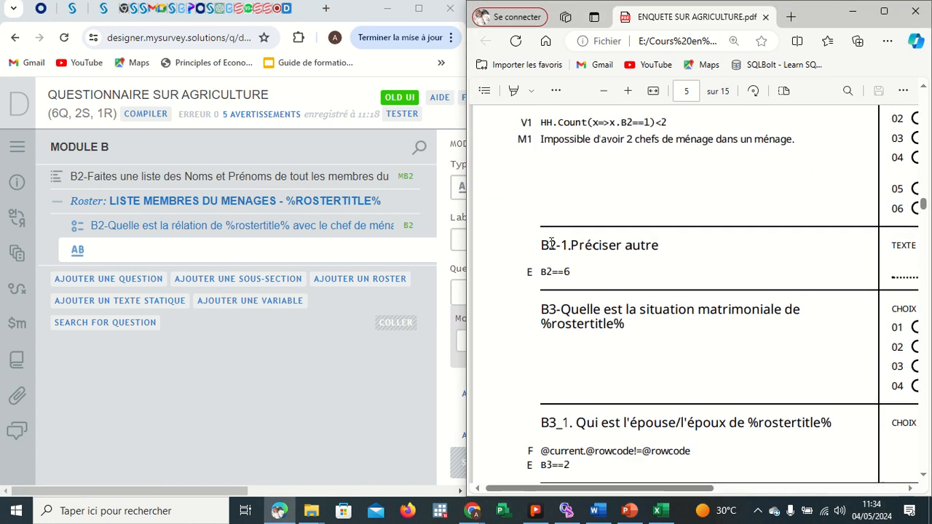
drag(662, 248, 549, 247)
key(ctrl+c)
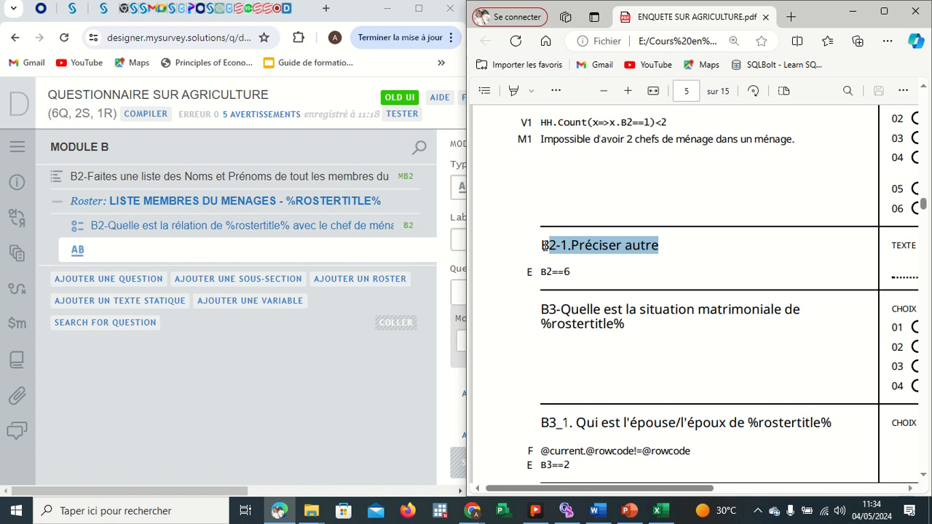
click(566, 110)
Paste 2-1.Préciser autre into the new text question's variable label and question text, prefixing the question text with B.
scroll(253, 257, right, 5)
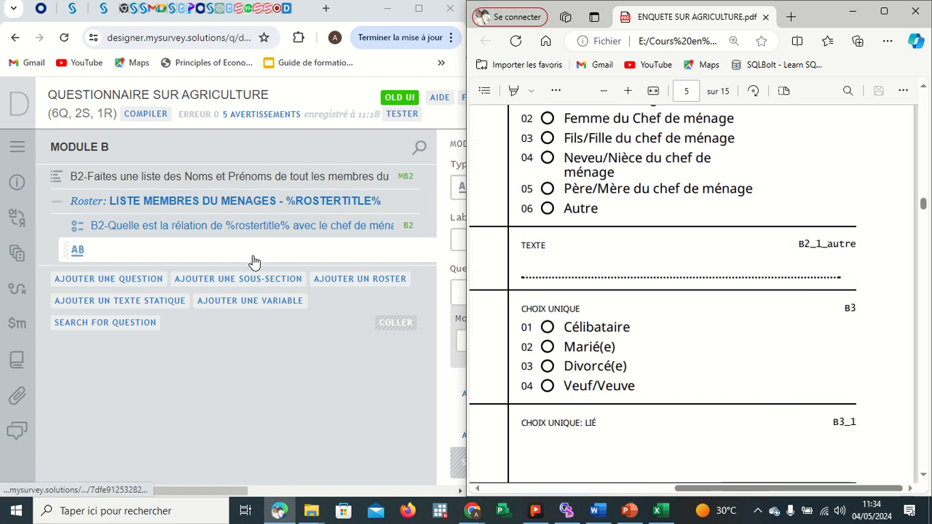
click(252, 257)
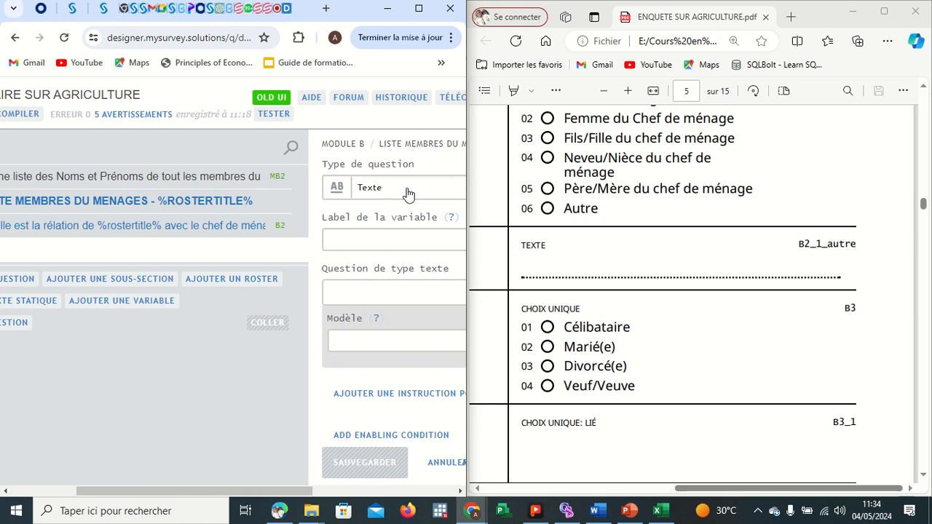
click(405, 191)
click(366, 287)
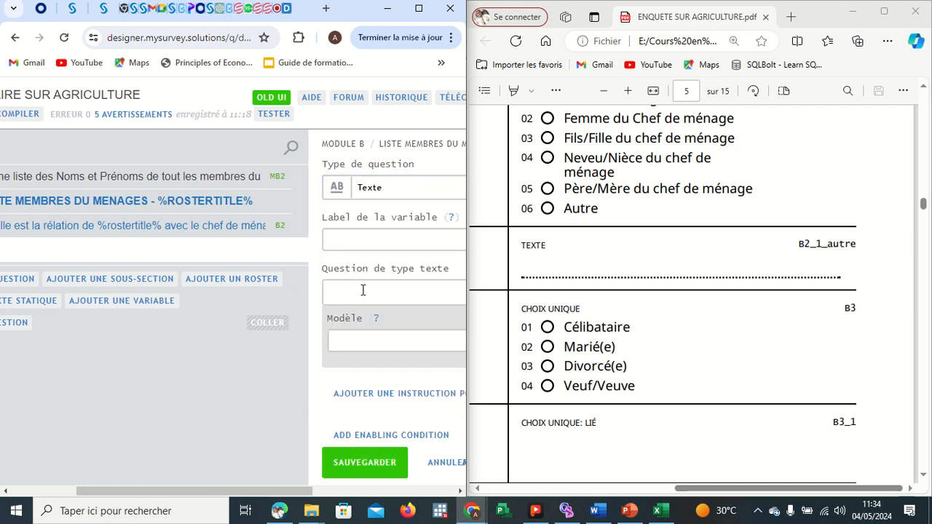
click(375, 247)
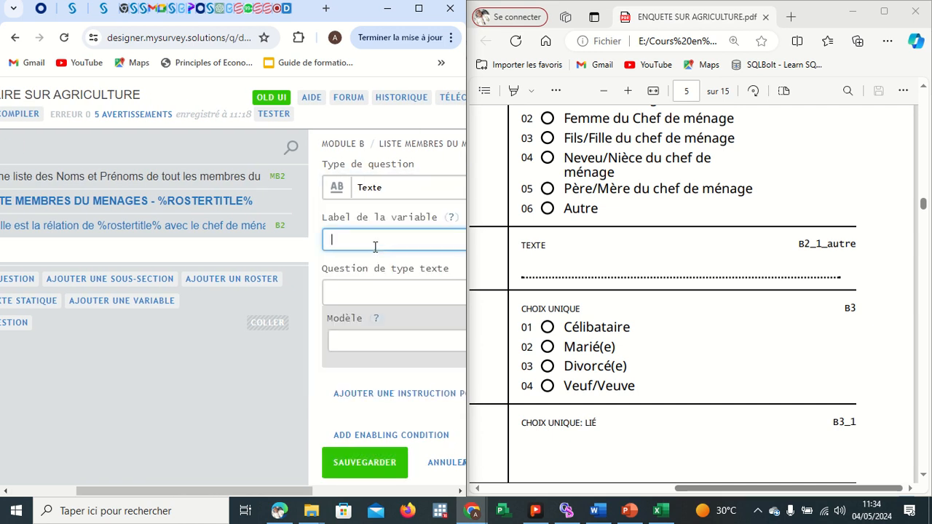
key(ctrl+v)
click(374, 290)
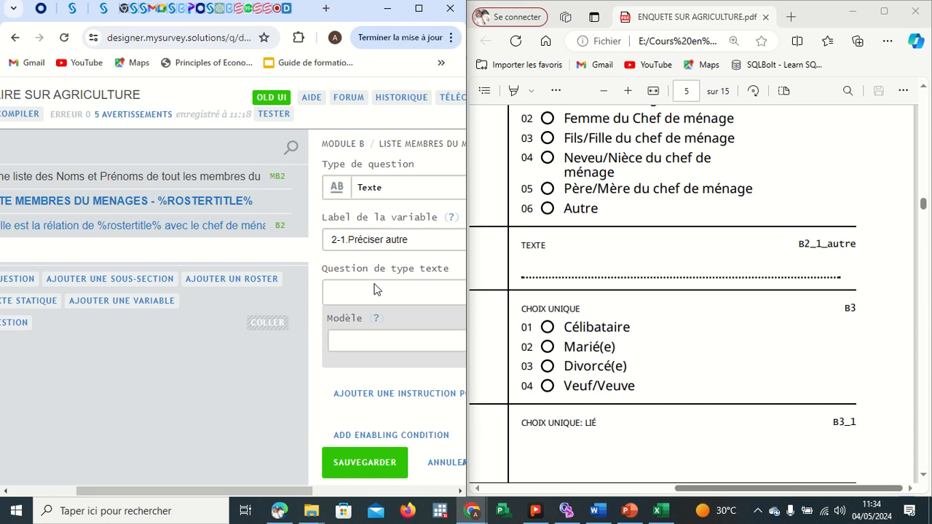
click(374, 294)
key(ctrl+v)
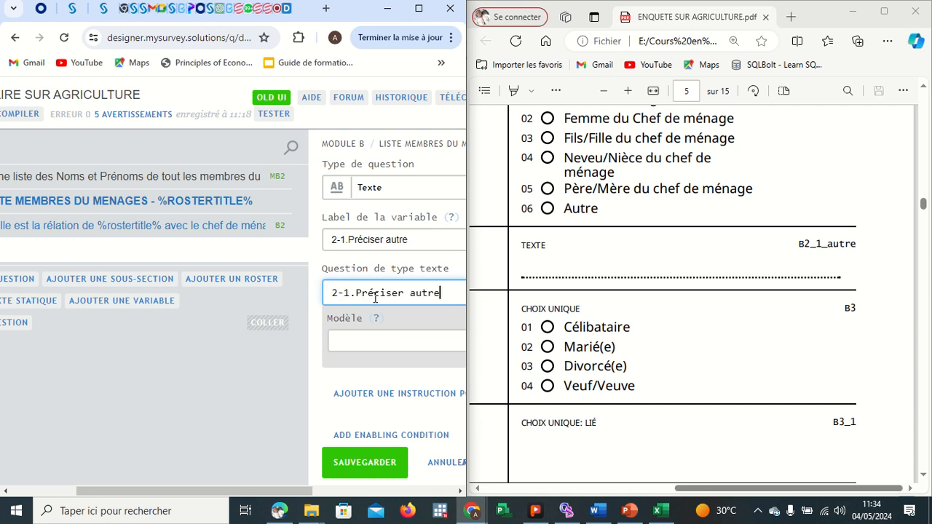
click(332, 293)
text(B)
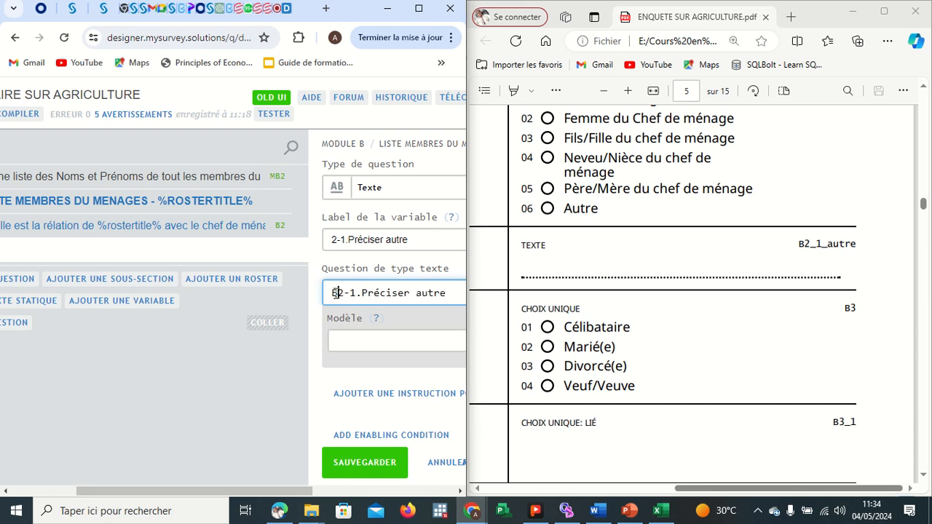
Name the question's variable B2_1 and save the question.
scroll(315, 324, right, 3)
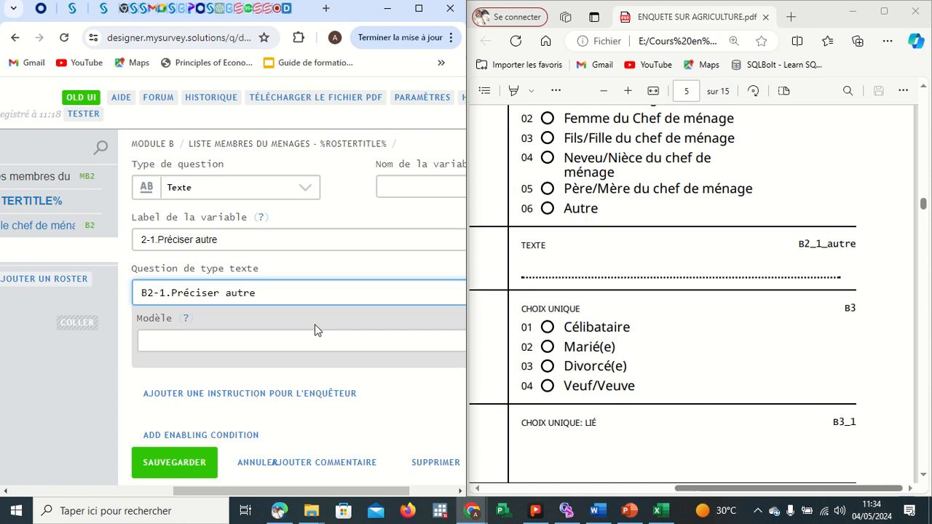
click(387, 191)
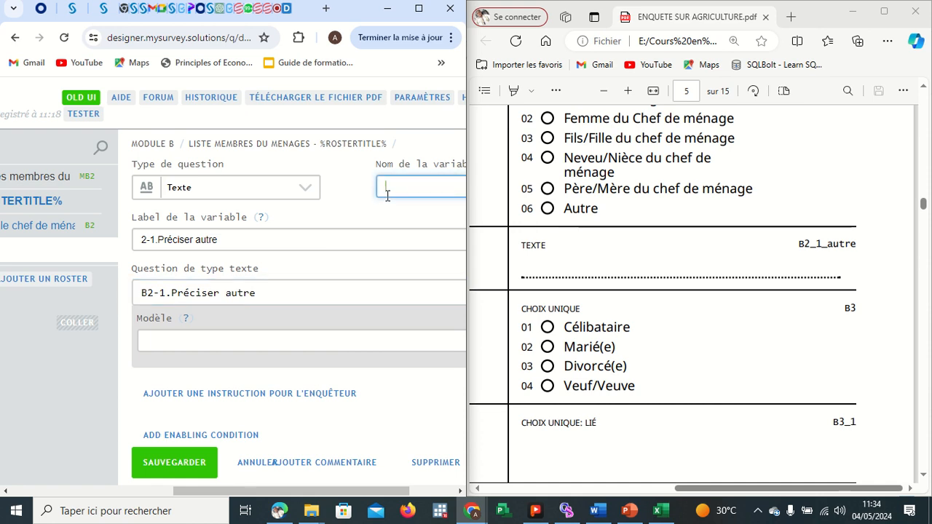
text(B)
text(2)
text(8)
text(_1)
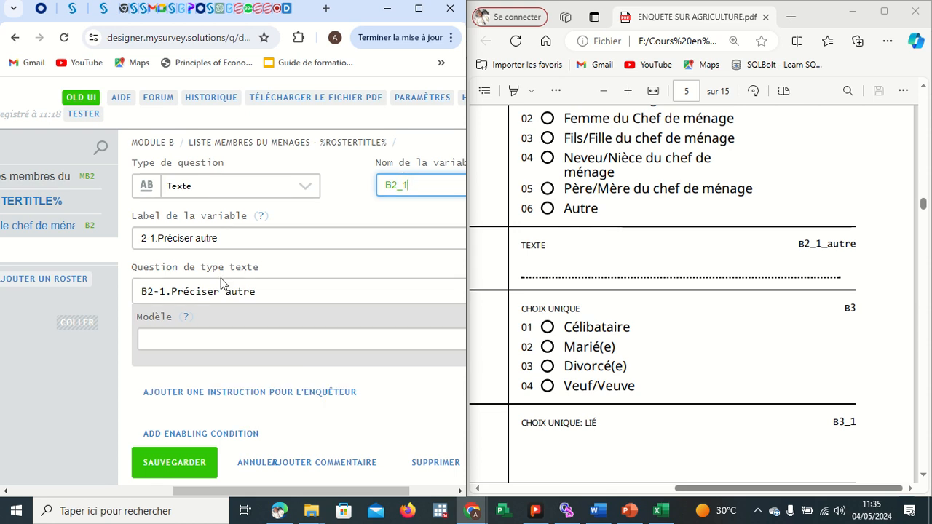
scroll(221, 283, down, 2)
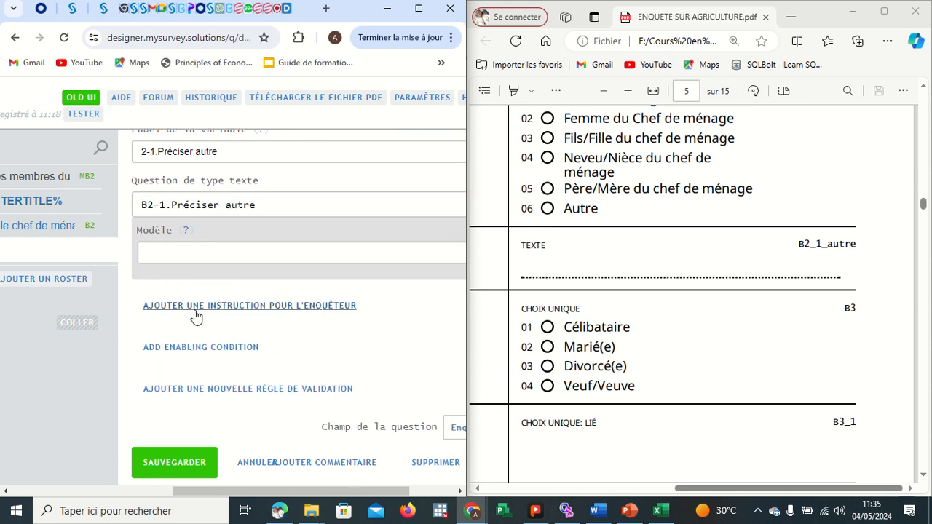
click(167, 464)
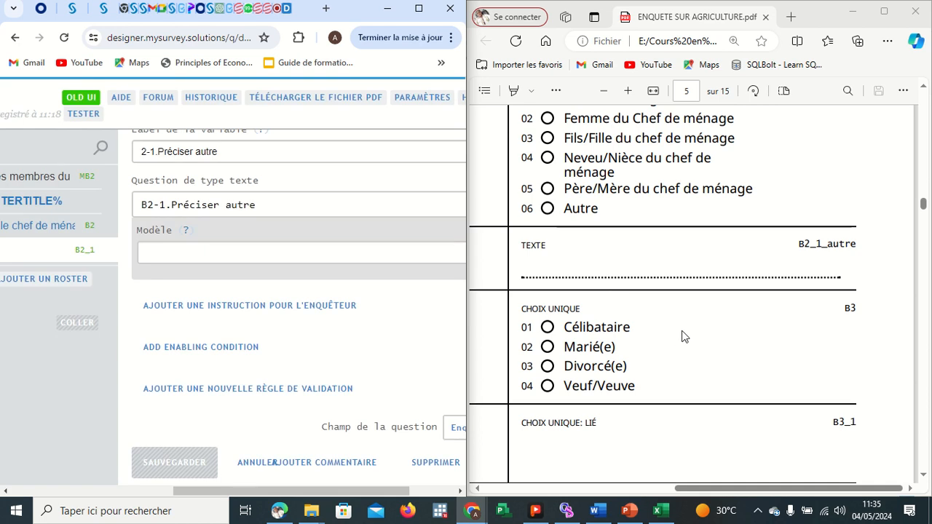
Review the following roster questions B3 to B7 in the questionnaire PDF and the new question's settings.
click(691, 332)
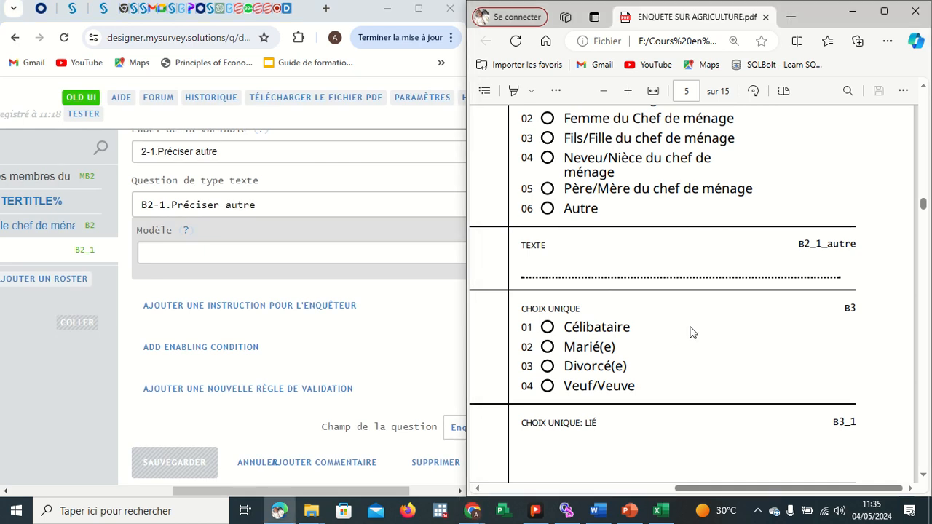
scroll(690, 332, left, 5)
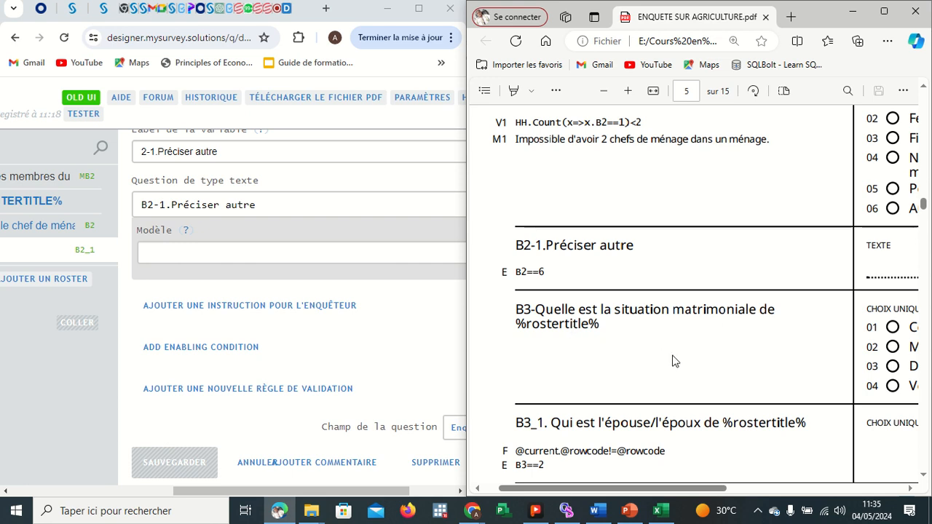
scroll(619, 342, right, 3)
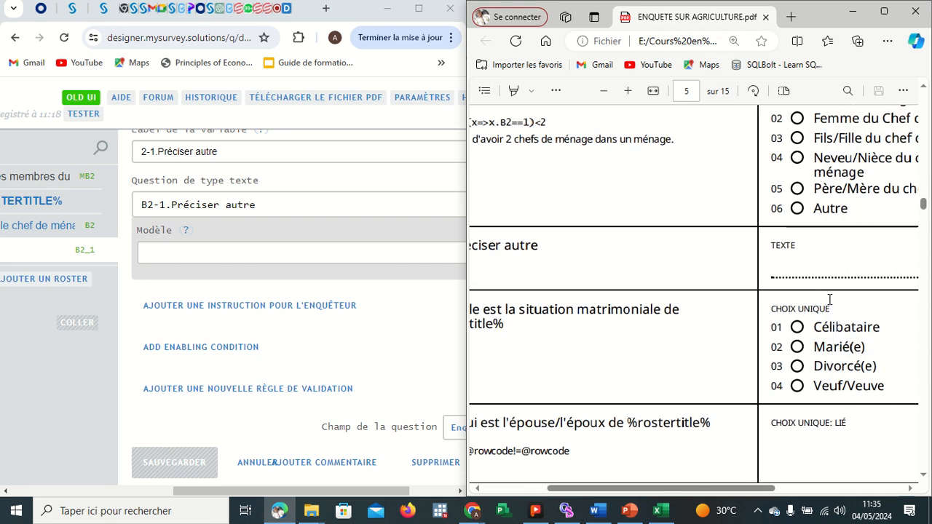
scroll(806, 357, down, 3)
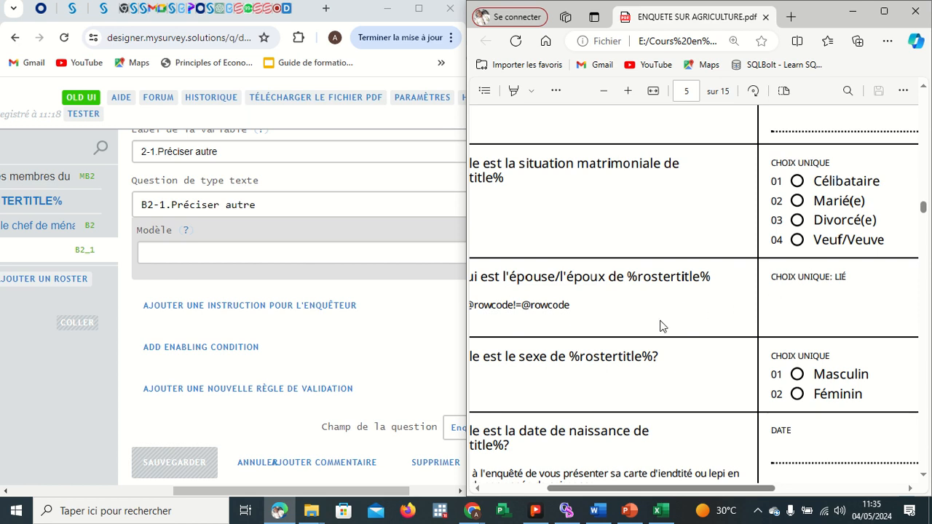
scroll(659, 324, left, 2)
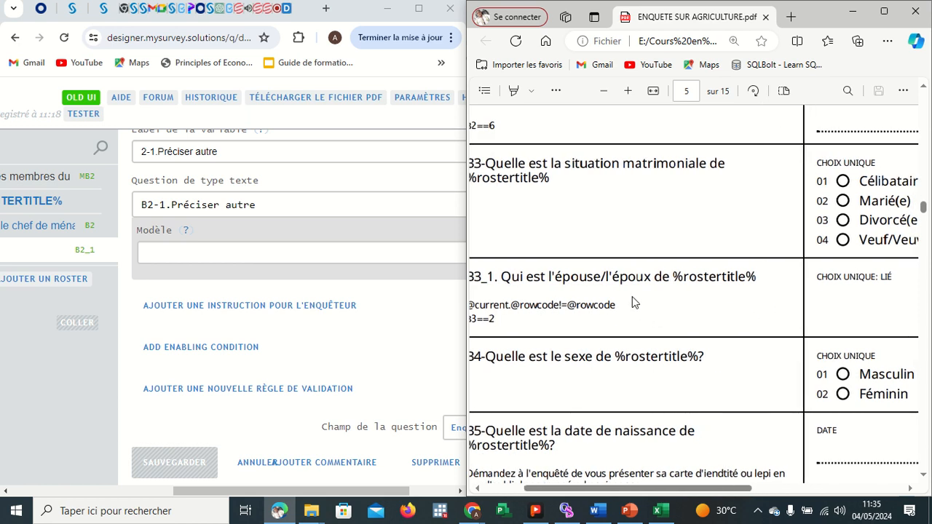
scroll(672, 316, right, 1)
scroll(672, 316, left, 2)
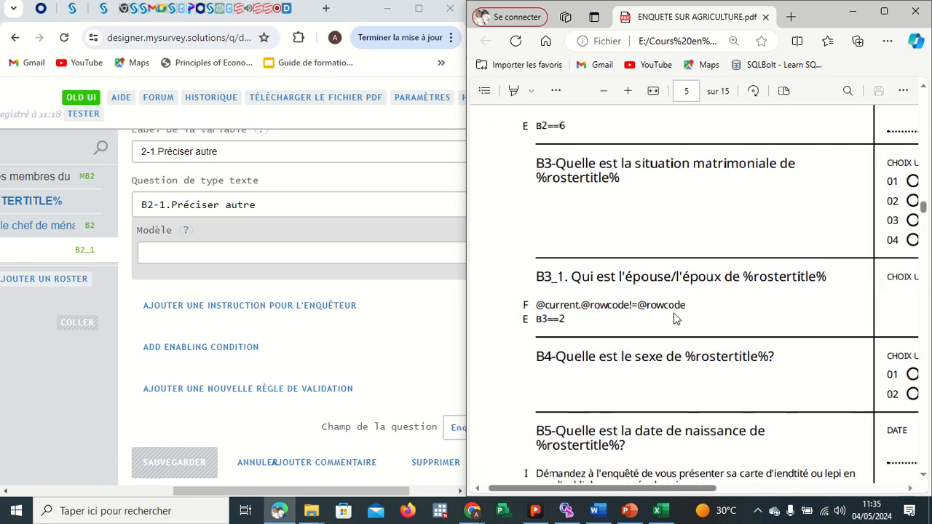
scroll(671, 316, down, 2)
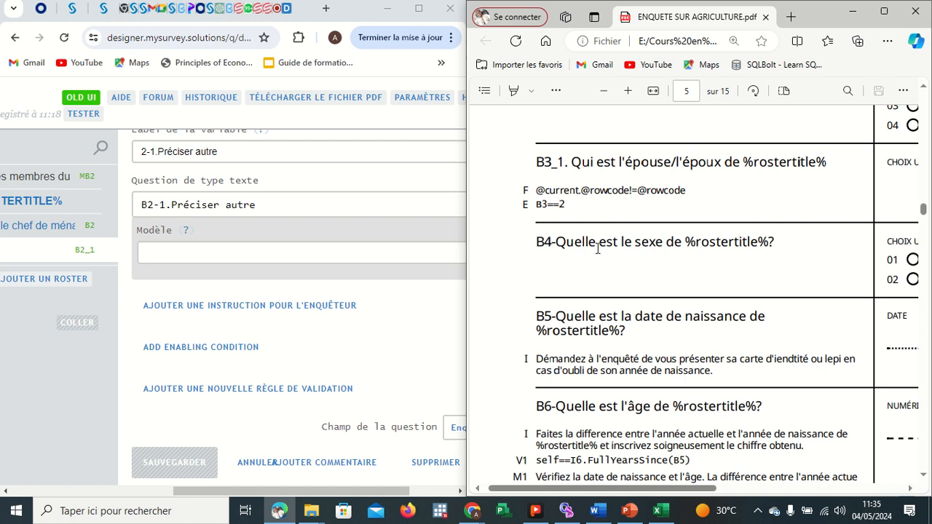
scroll(692, 280, right, 1)
scroll(777, 304, down, 1)
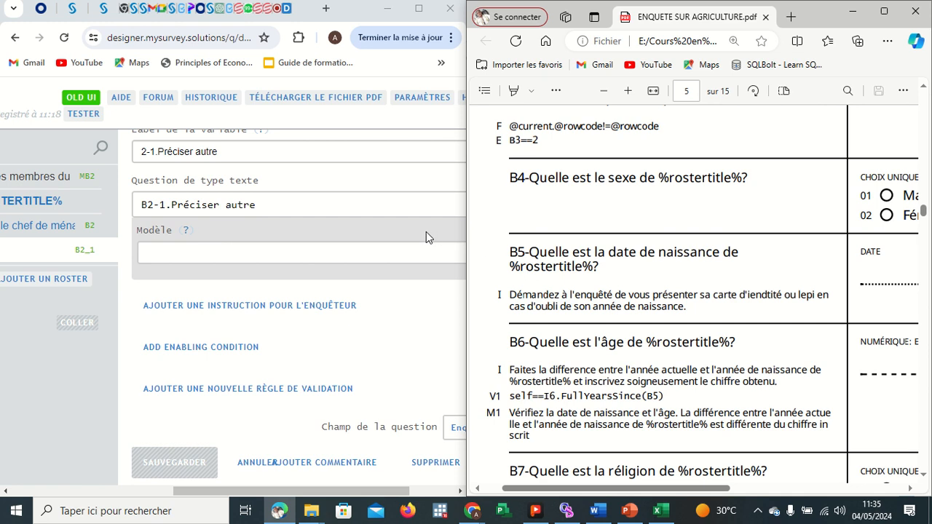
click(397, 202)
scroll(397, 202, up, 1)
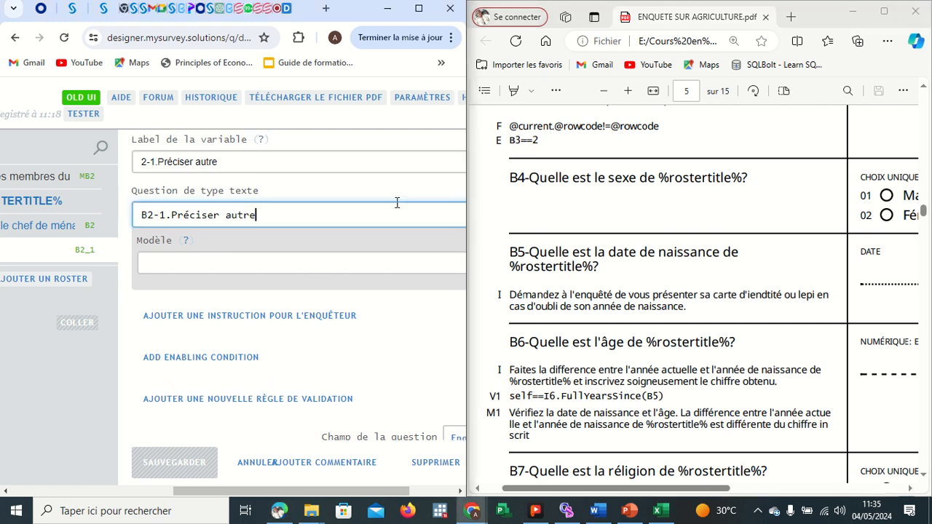
click(317, 190)
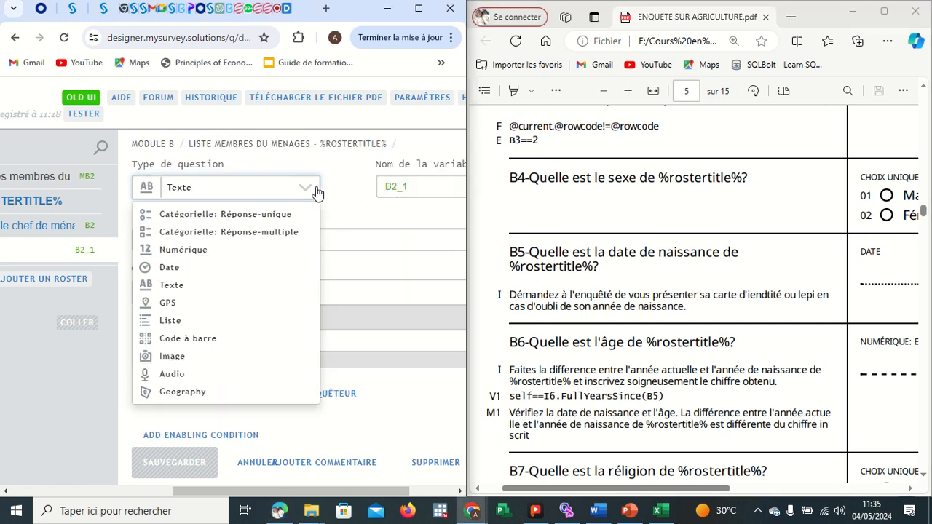
click(406, 250)
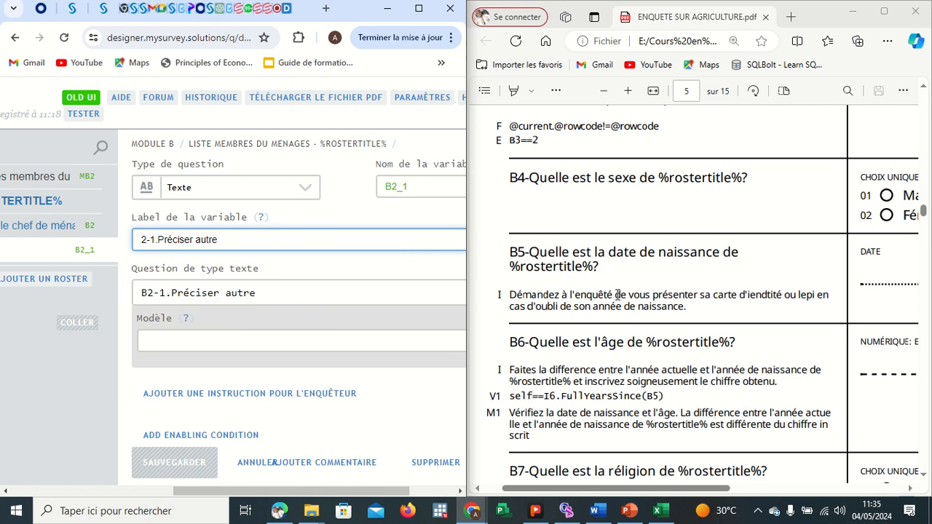
Scroll through the rest of MODULE B in the PDF down to the start of MODULE C.
click(813, 250)
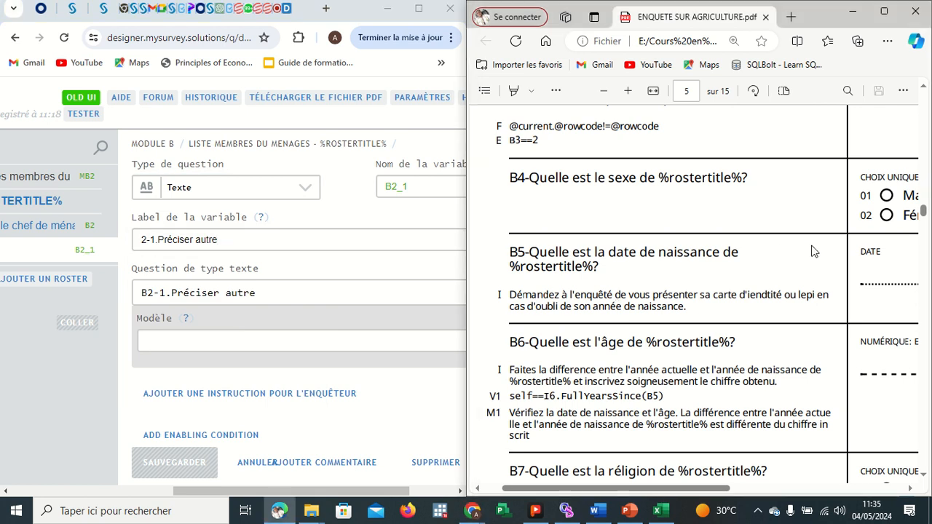
scroll(813, 250, down, 3)
scroll(724, 314, down, 1)
scroll(724, 314, down, 2)
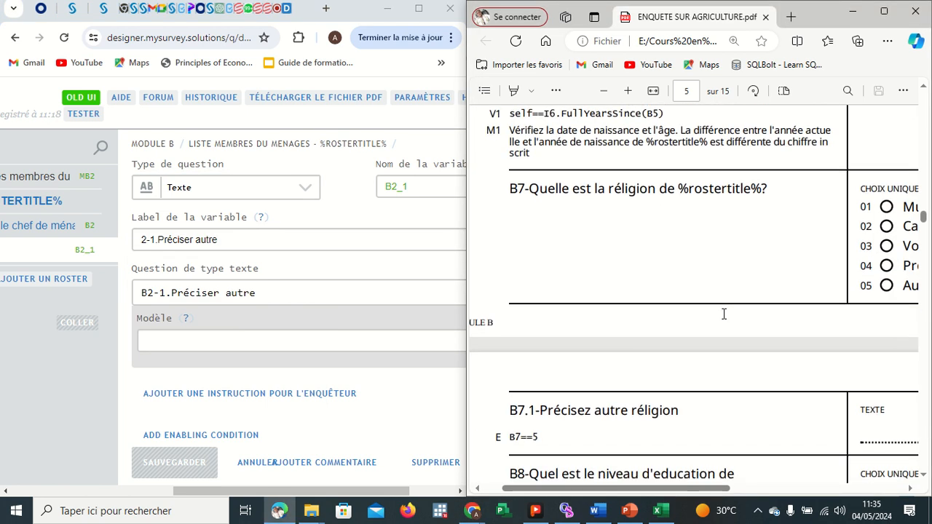
scroll(713, 196, down, 2)
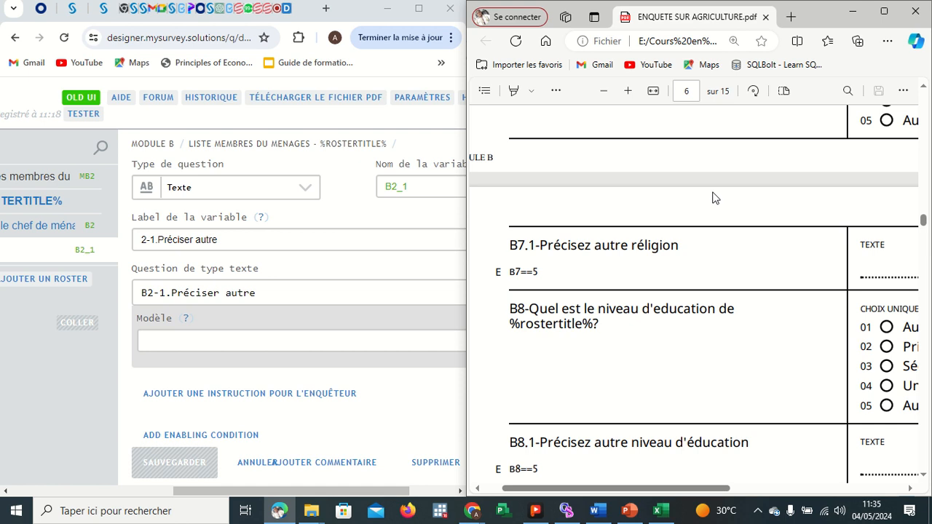
scroll(636, 284, down, 3)
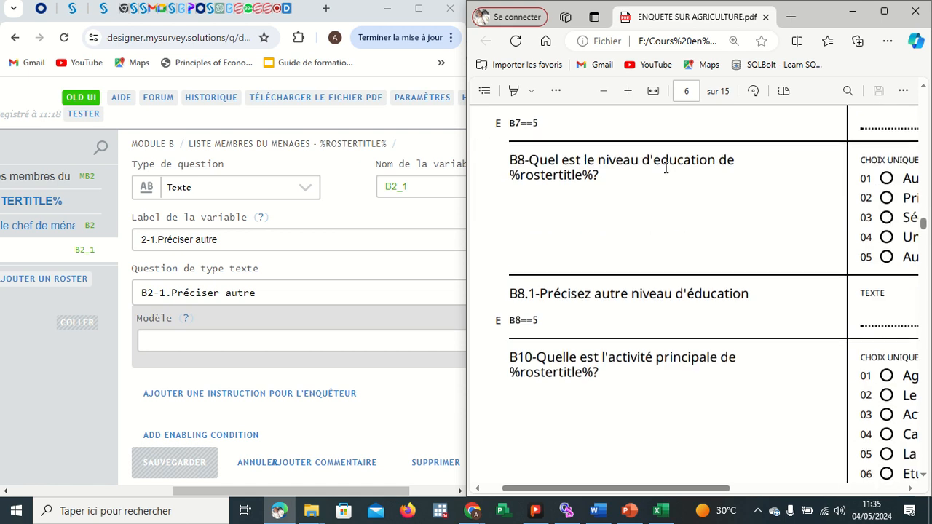
scroll(632, 301, down, 3)
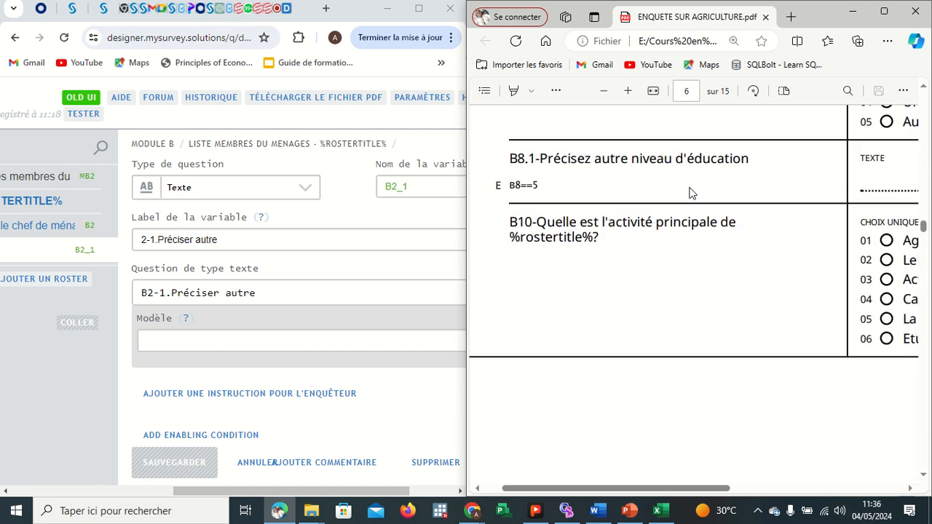
scroll(681, 252, down, 4)
scroll(682, 297, down, 2)
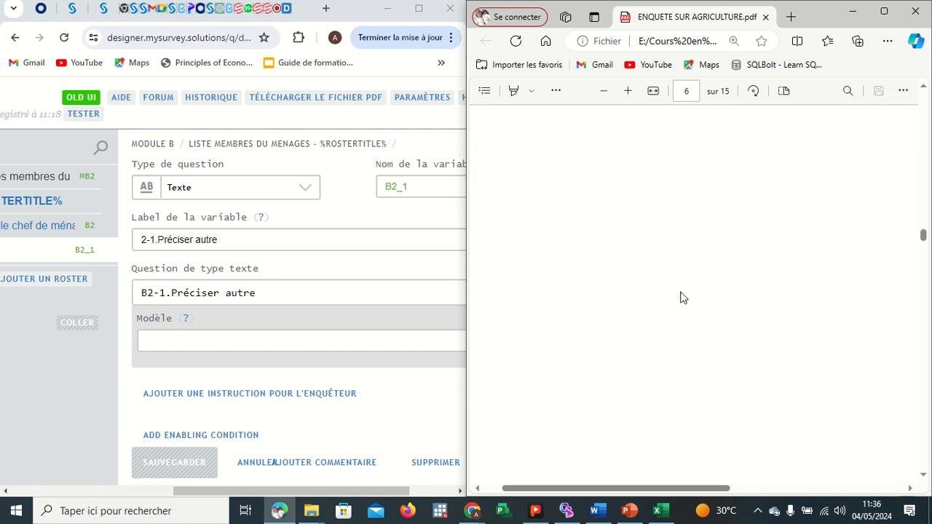
scroll(679, 297, down, 5)
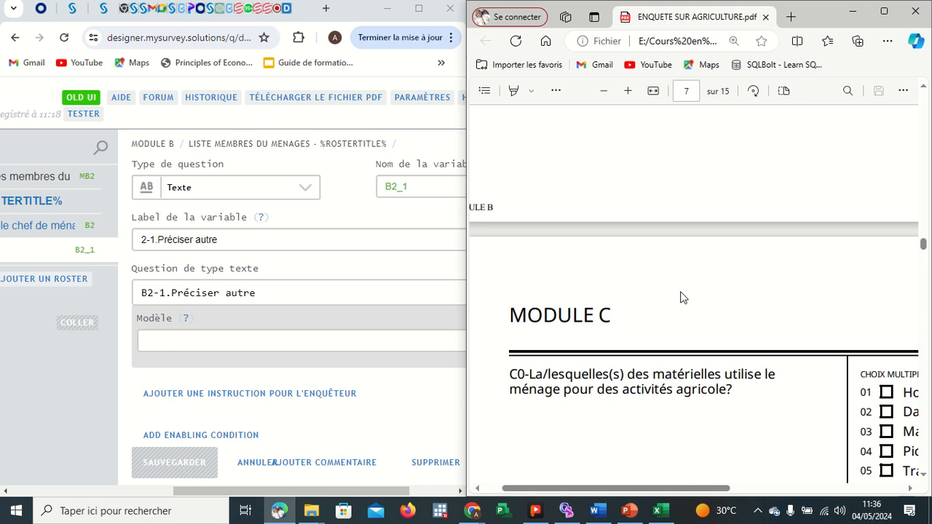
Add a new section to the questionnaire.
scroll(705, 296, down, 3)
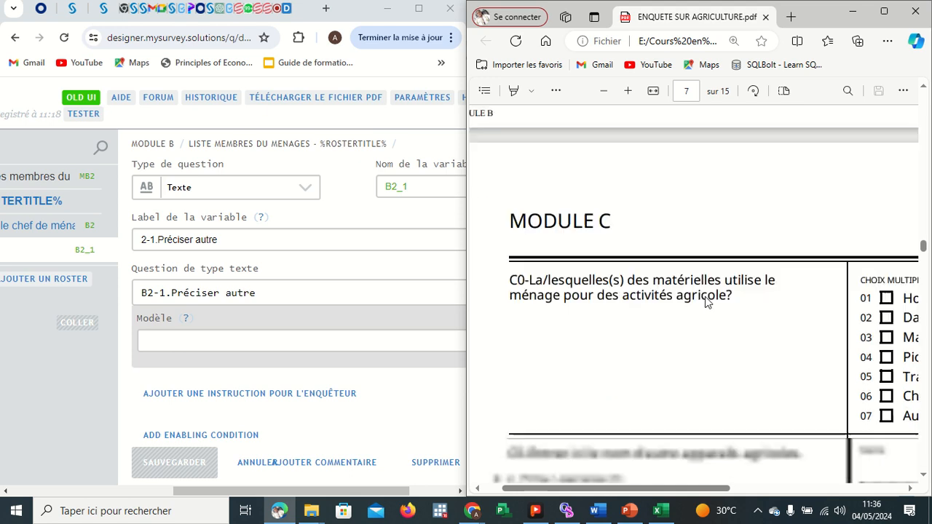
scroll(704, 296, right, 2)
scroll(704, 296, left, 2)
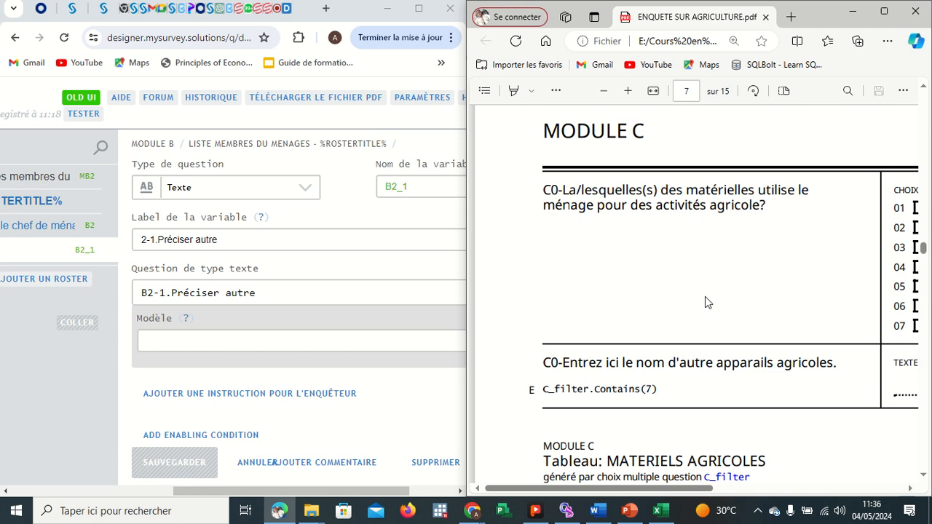
click(53, 379)
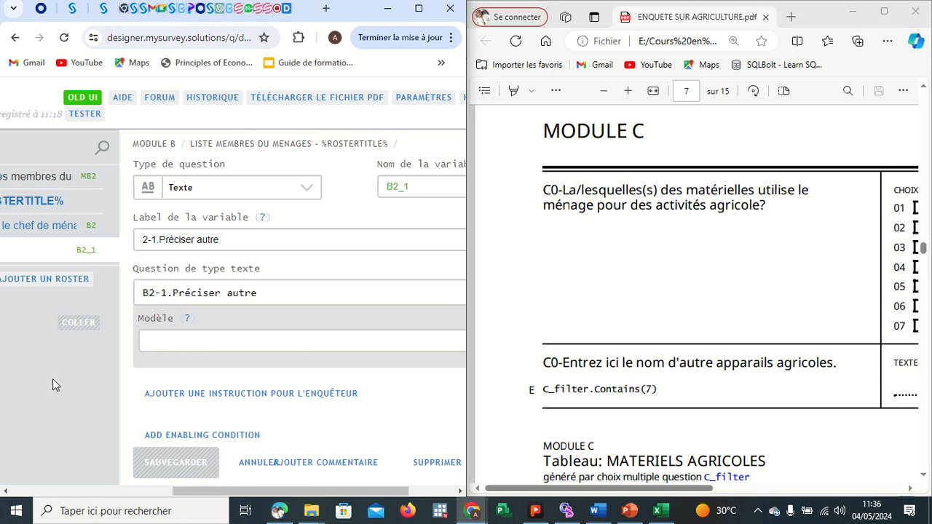
click(17, 151)
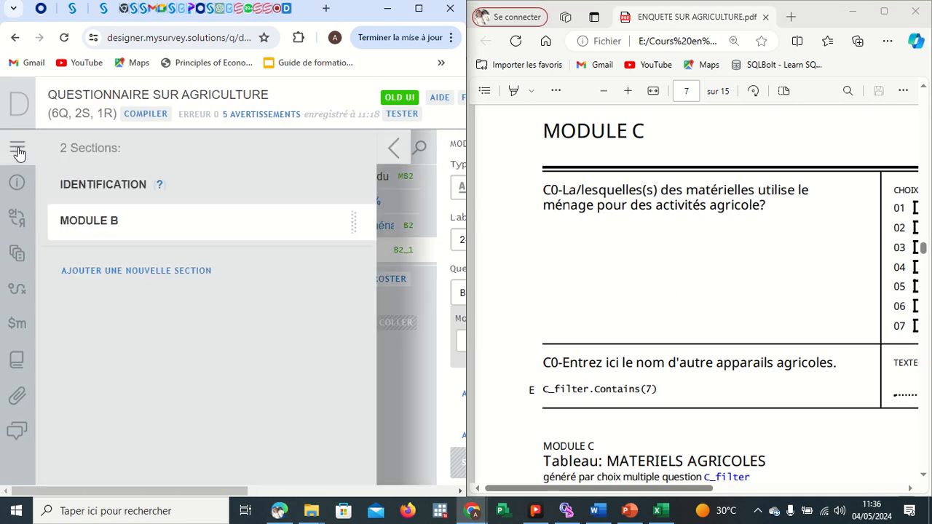
click(105, 271)
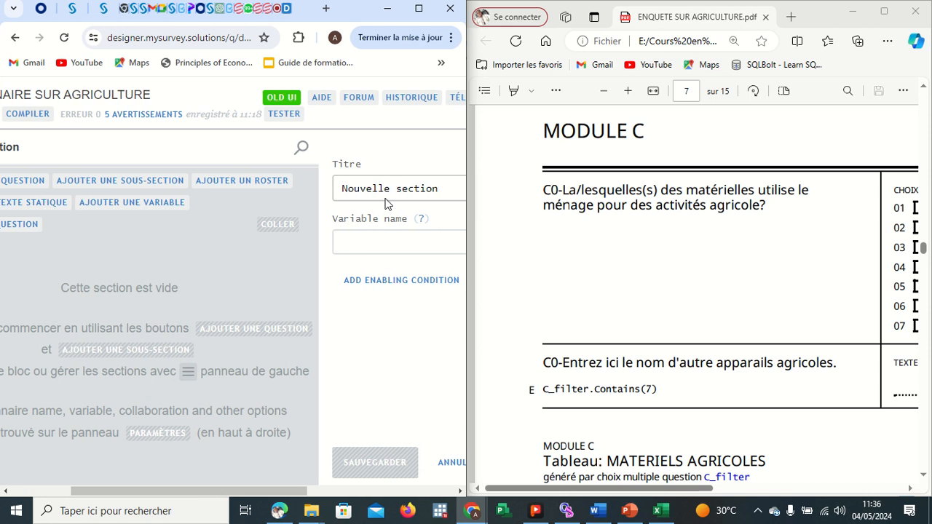
Title the new section MODULE C, set its variable name to MC, and save it.
click(439, 195)
scroll(439, 195, right, 3)
key(BackSpace)
key(BackSpace)
key(BackSpace)
key(BackSpace)
key(BackSpace)
key(BackSpace)
key(BackSpace)
key(BackSpace)
key(BackSpace)
key(BackSpace)
key(BackSpace)
key(BackSpace)
key(BackSpace)
key(BackSpace)
key(BackSpace)
key(BackSpace)
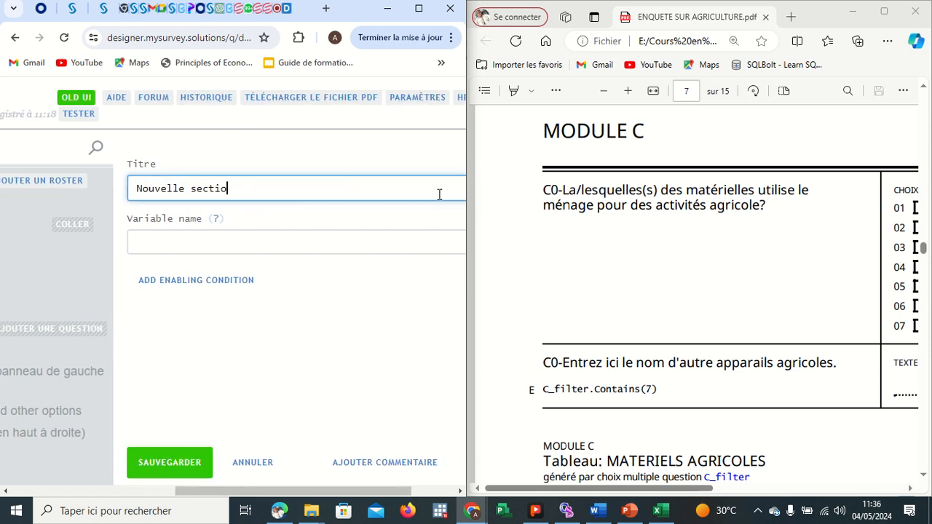
text(MODULE C)
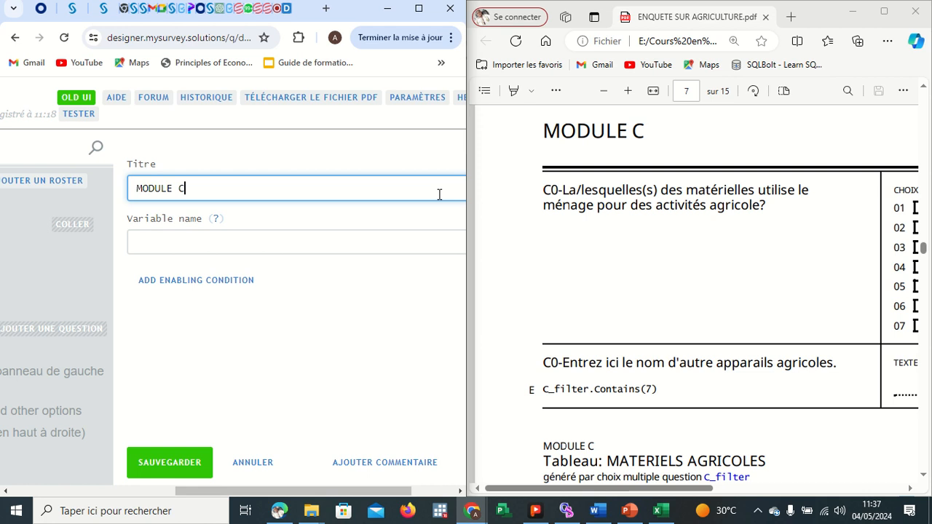
click(249, 244)
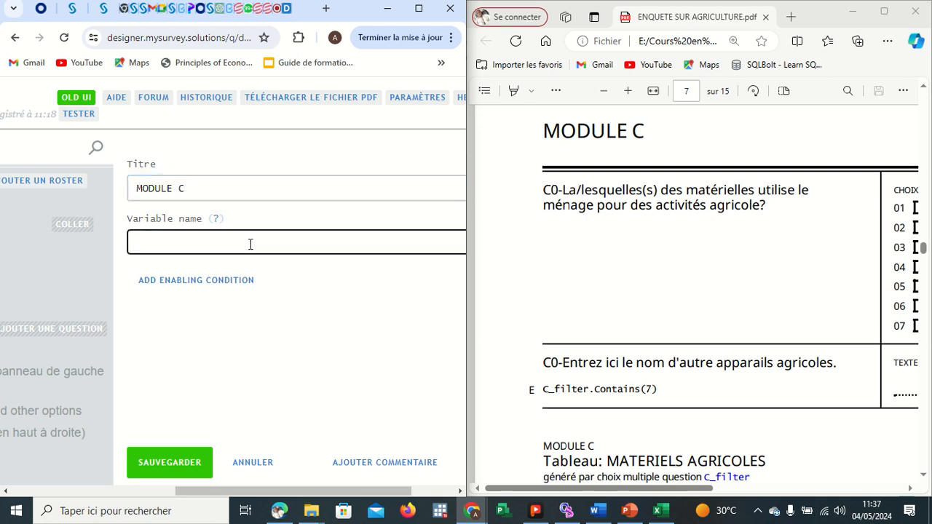
text(MC)
click(158, 460)
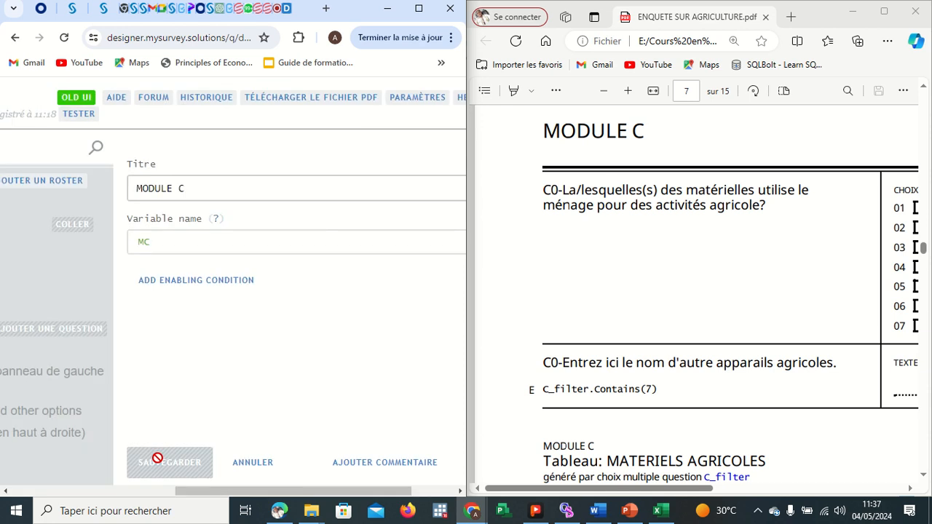
Copy the C0 question text about the household's agricultural equipment from the questionnaire PDF.
scroll(203, 320, left, 2)
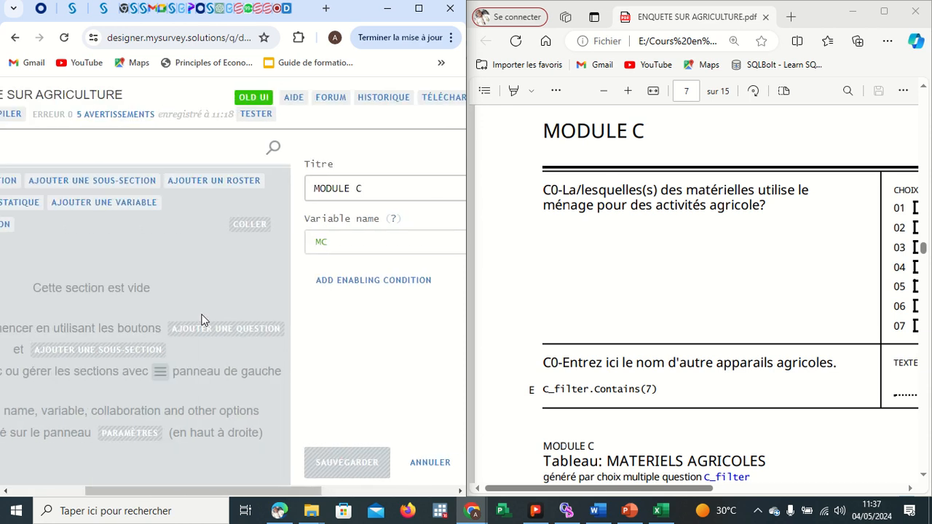
scroll(203, 320, left, 2)
click(606, 213)
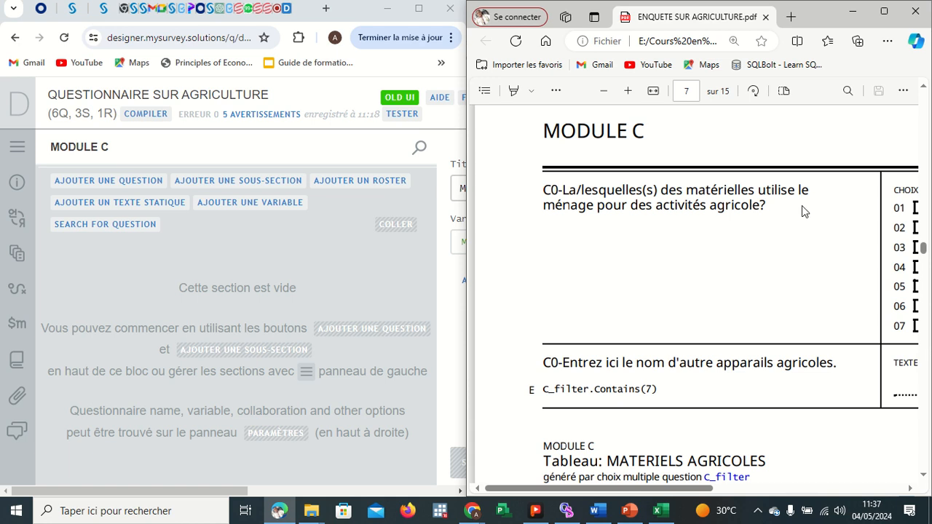
scroll(670, 228, right, 2)
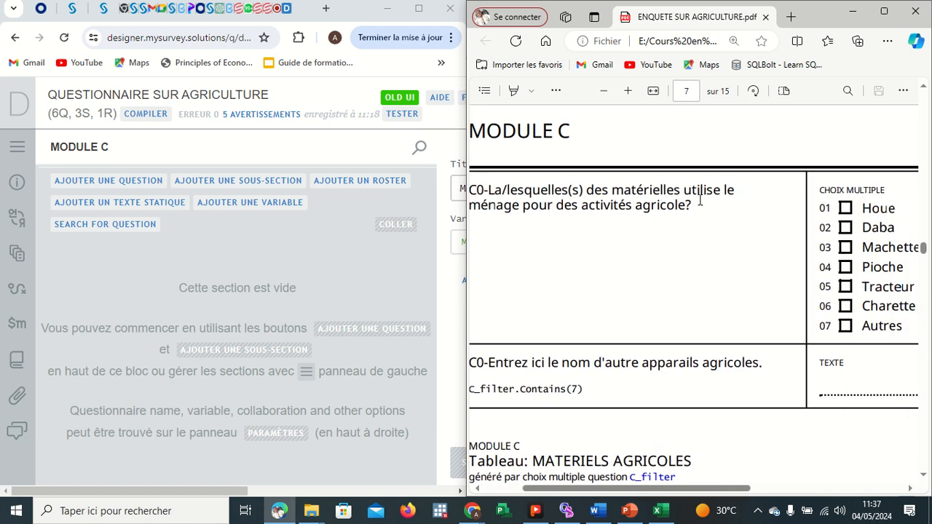
scroll(665, 281, down, 3)
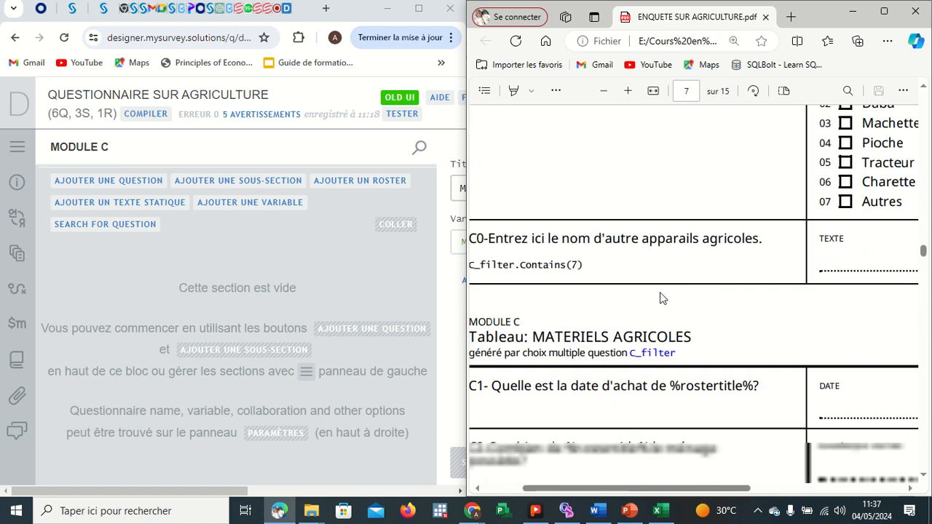
scroll(660, 298, up, 2)
scroll(660, 297, left, 2)
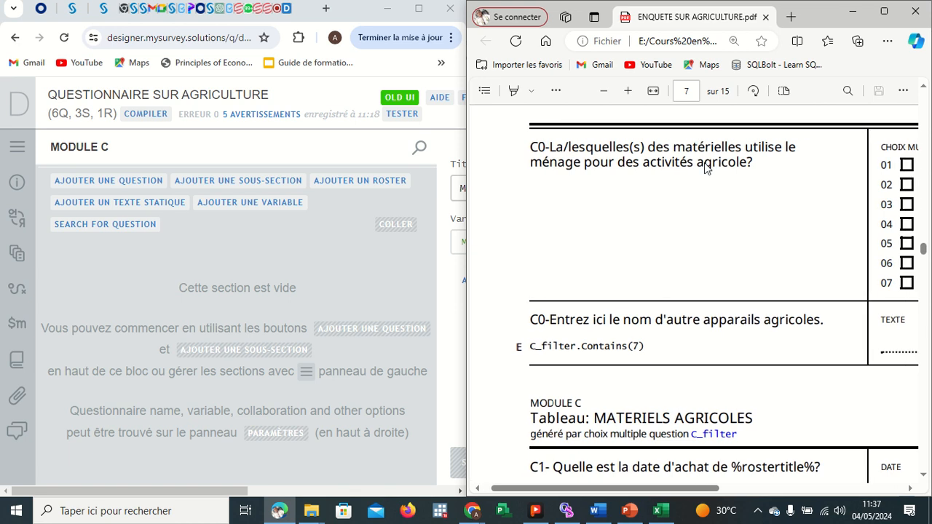
click(884, 11)
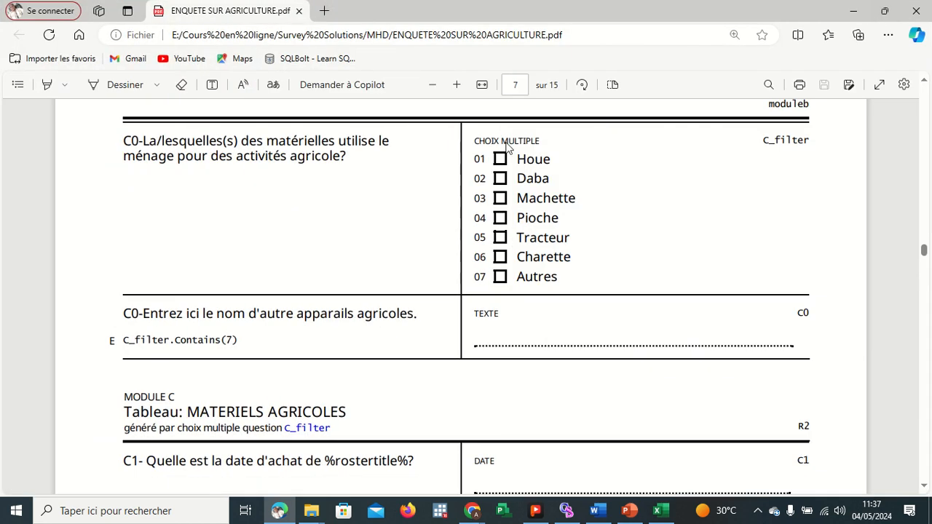
scroll(266, 181, up, 1)
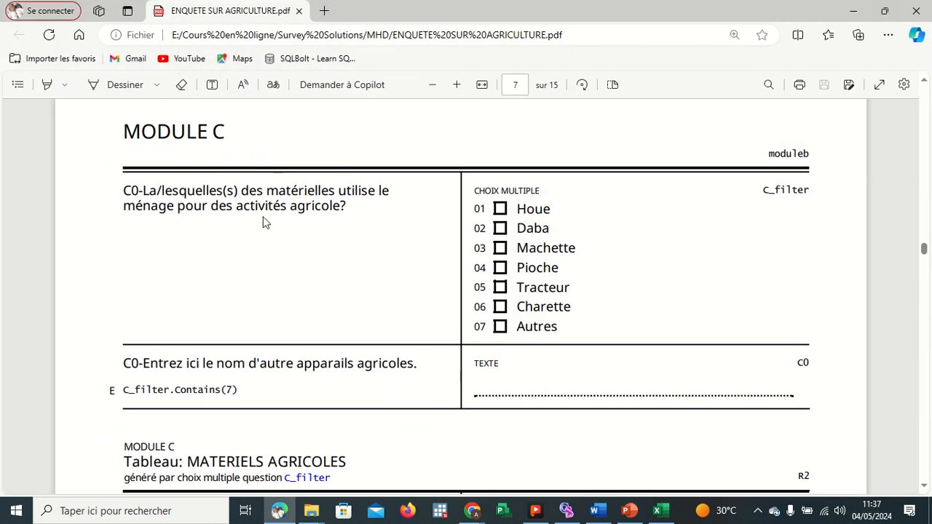
scroll(349, 297, down, 1)
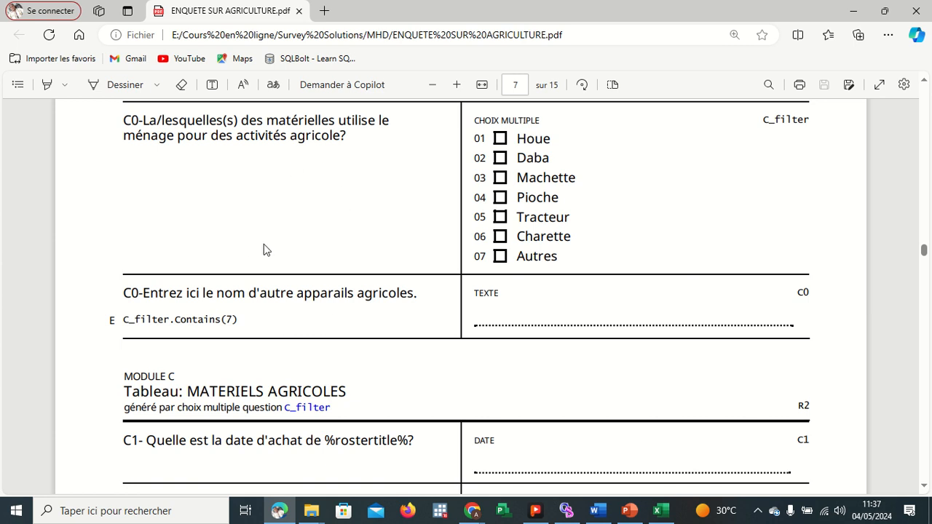
mouse_move(347, 135)
mouse_down()
mouse_move(139, 135)
mouse_move(125, 124)
mouse_move(347, 146)
mouse_up()
click(125, 126)
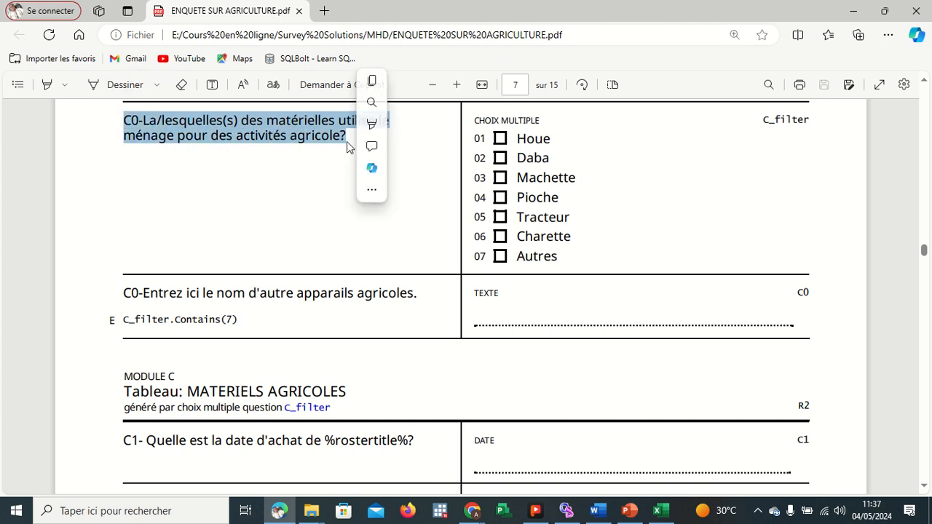
click(373, 81)
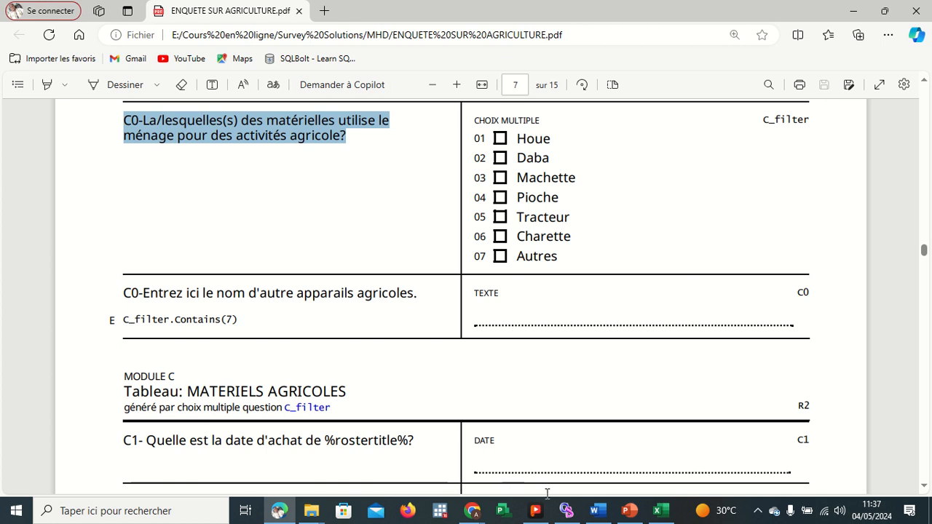
Add a new question to MODULE C and paste the C0 text as its question text.
click(471, 510)
click(422, 473)
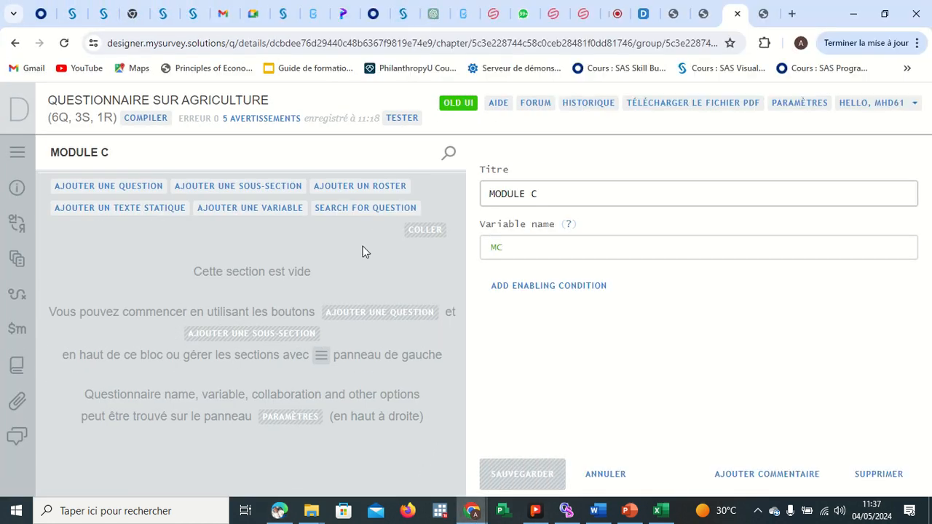
click(107, 187)
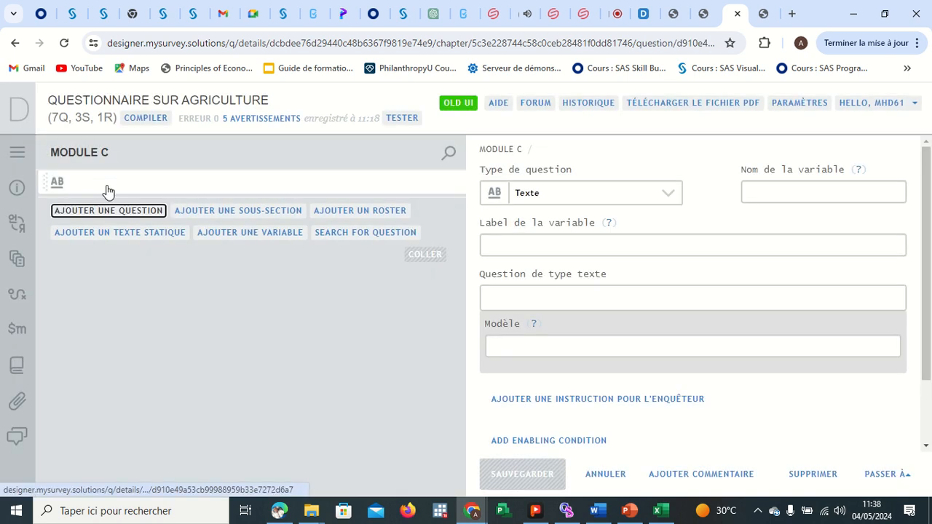
click(646, 196)
click(648, 196)
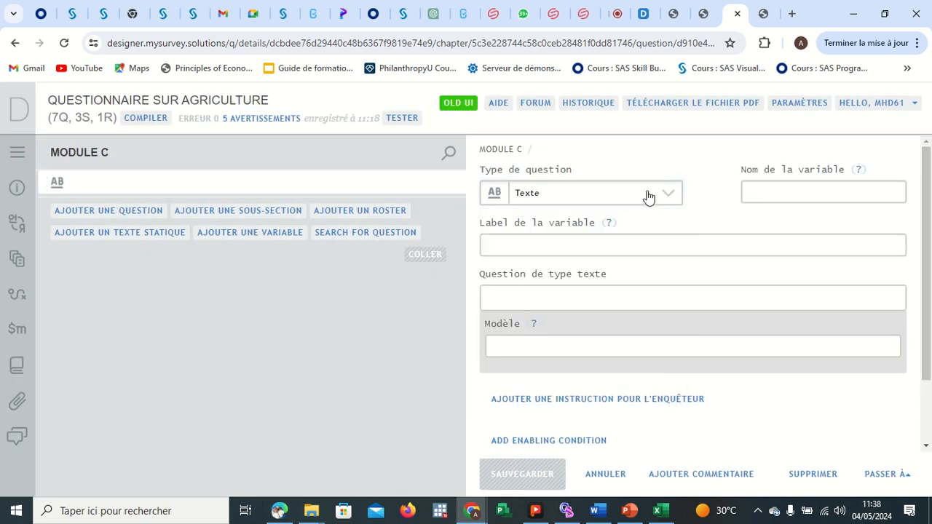
click(528, 301)
key(ctrl+v)
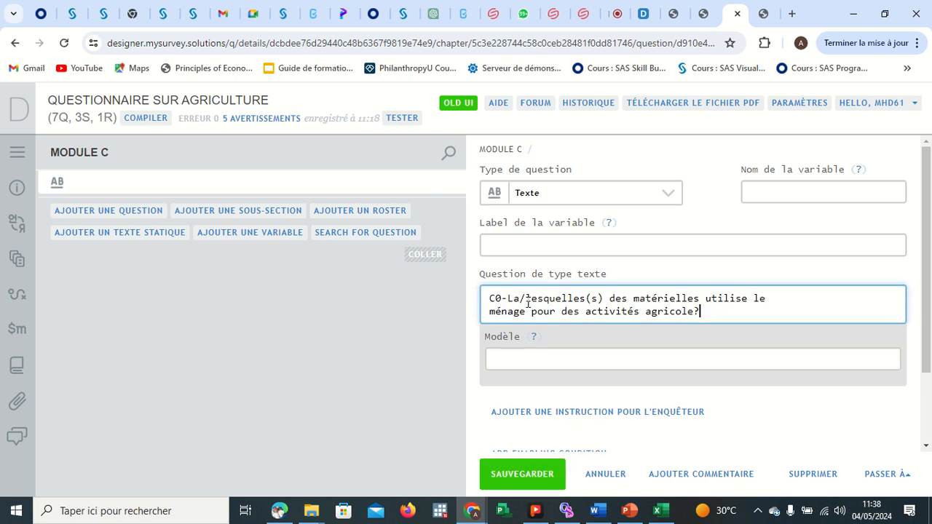
Name the question's variable C0 and paste the C0 text into its variable label.
click(781, 189)
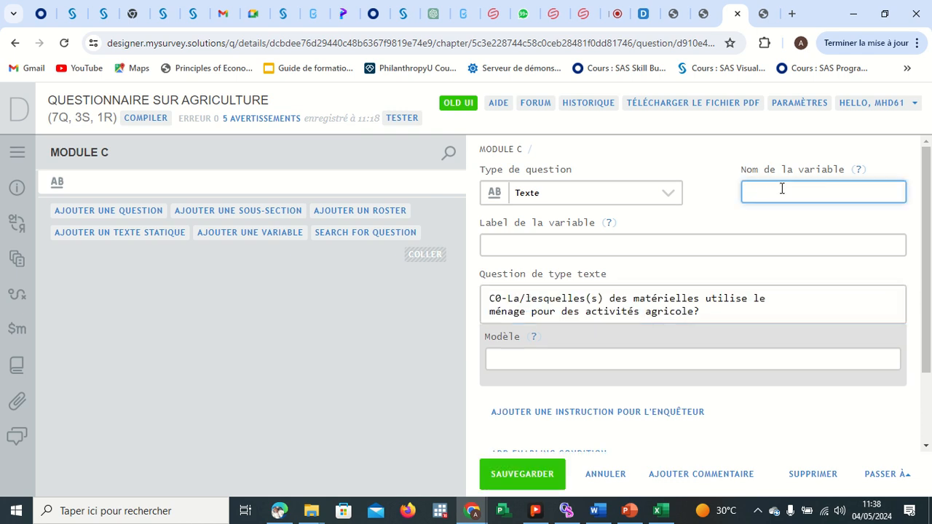
text(C0)
click(550, 241)
key(ctrl+v)
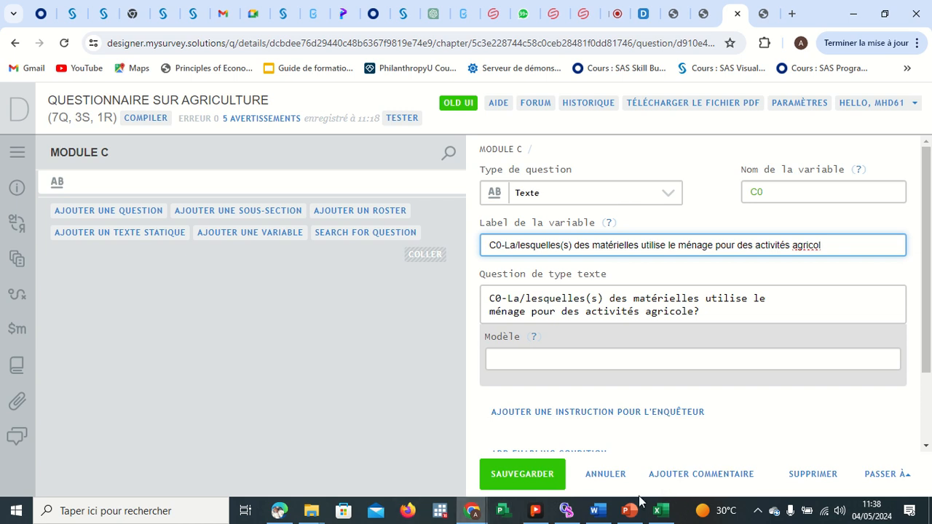
Check the C0 answer type in the PDF and change the question type to Catégorielle: Réponse-multiple.
mouse_move(285, 505)
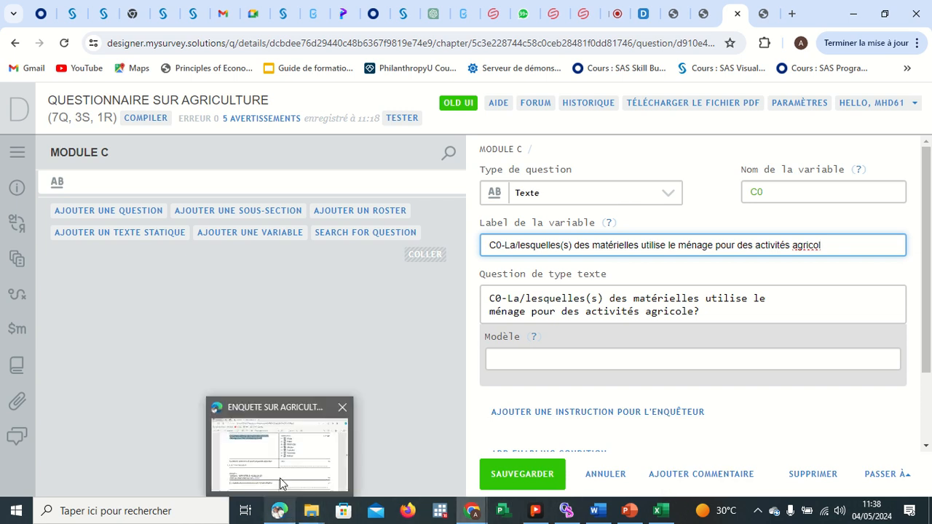
click(281, 482)
scroll(549, 204, up, 1)
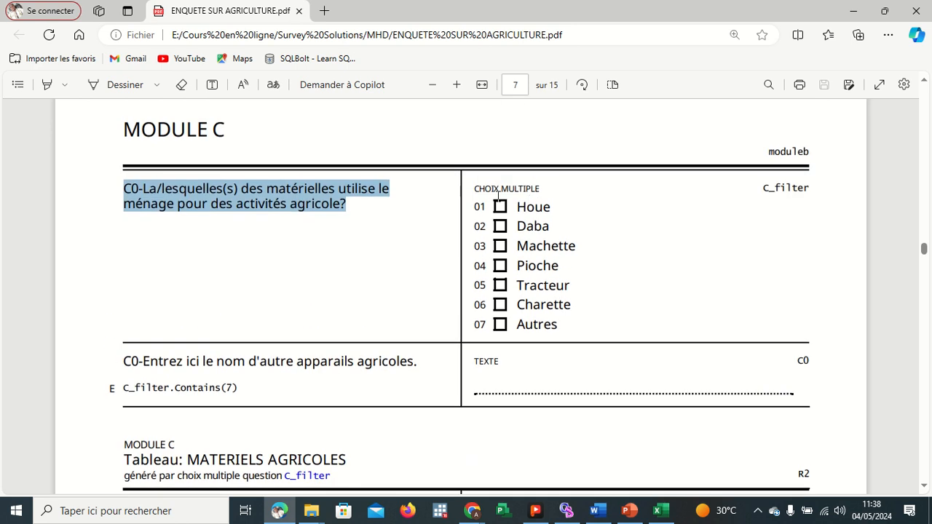
click(494, 356)
scroll(494, 356, down, 3)
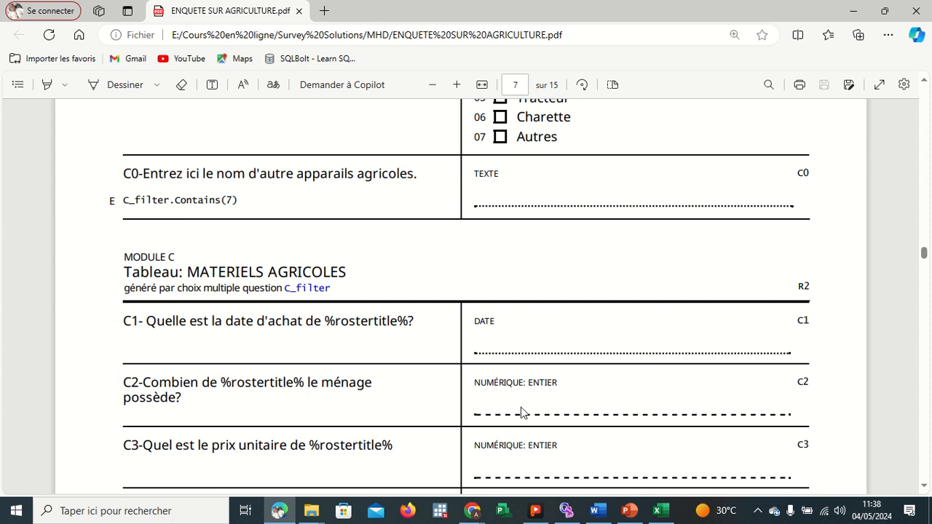
scroll(526, 409, down, 1)
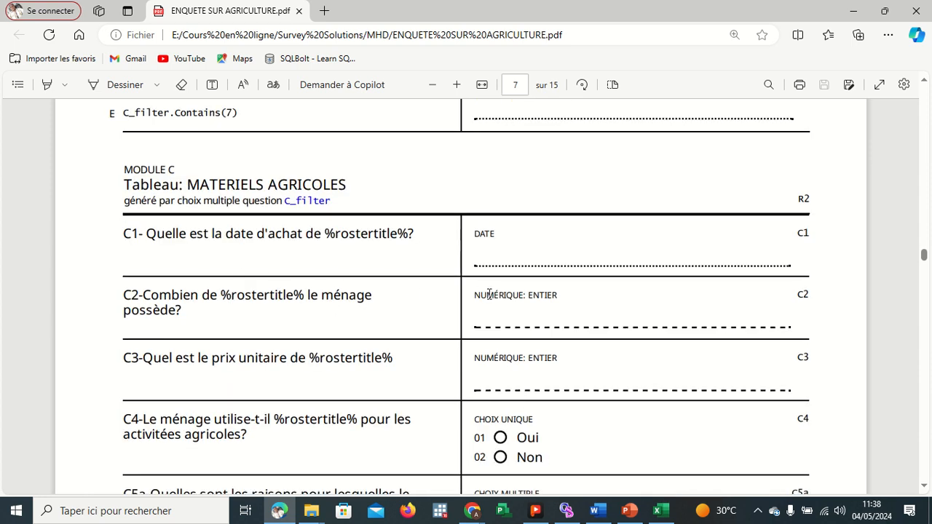
scroll(502, 292, up, 3)
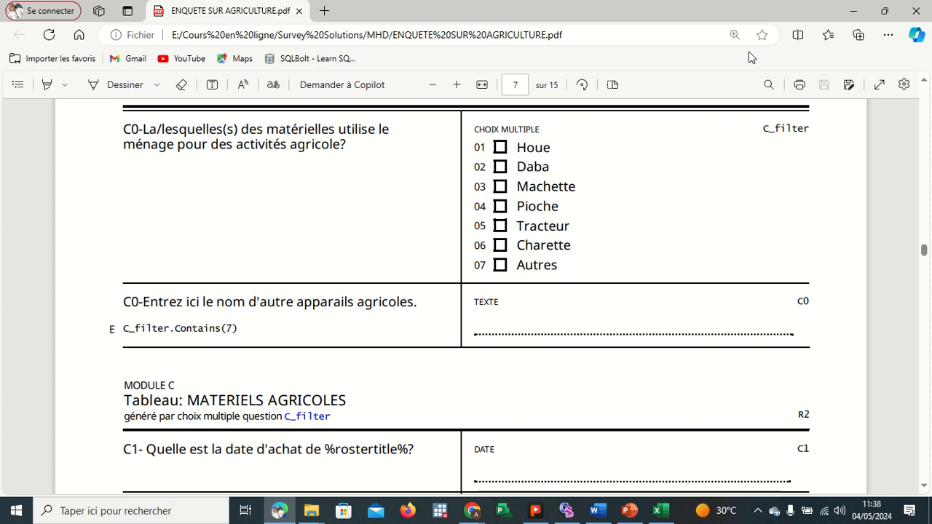
click(853, 11)
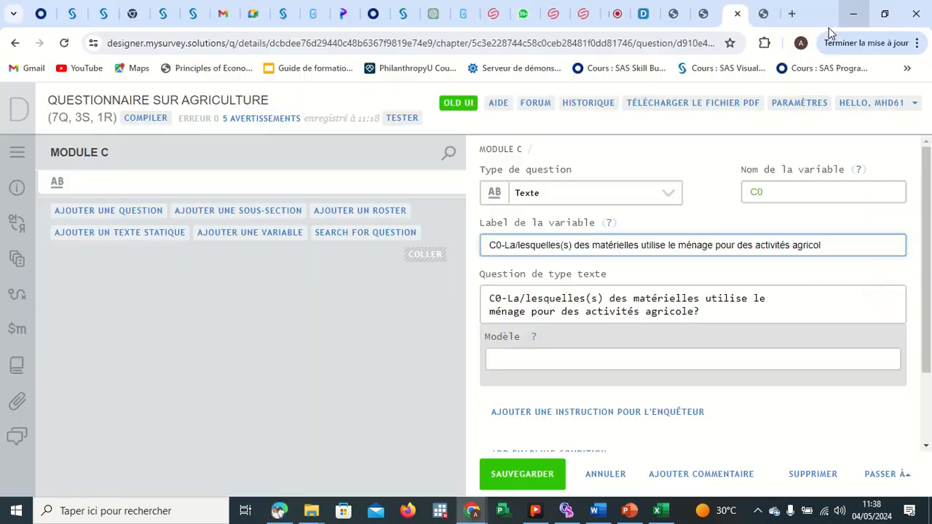
click(653, 204)
click(615, 238)
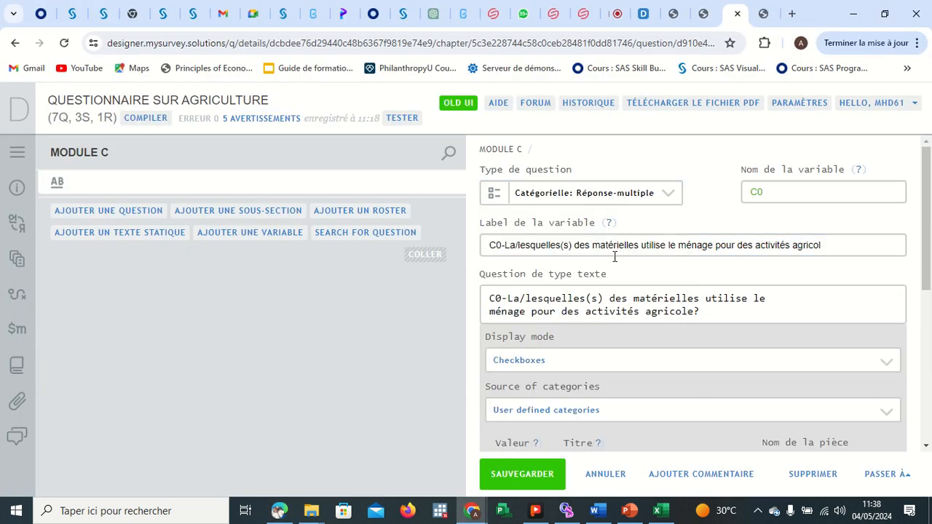
Switch the C0 categories to text view and copy the seven answer options, Houe to Autres, from the PDF.
scroll(613, 337, down, 4)
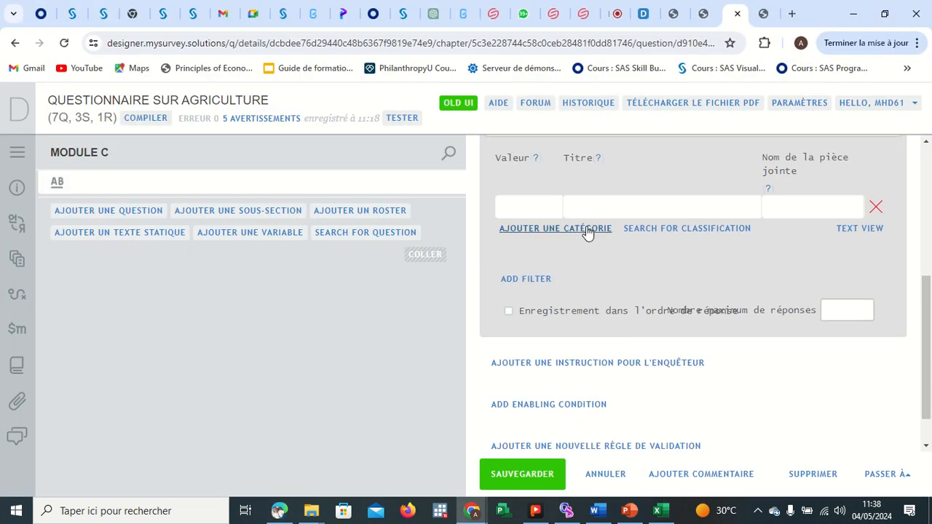
click(838, 231)
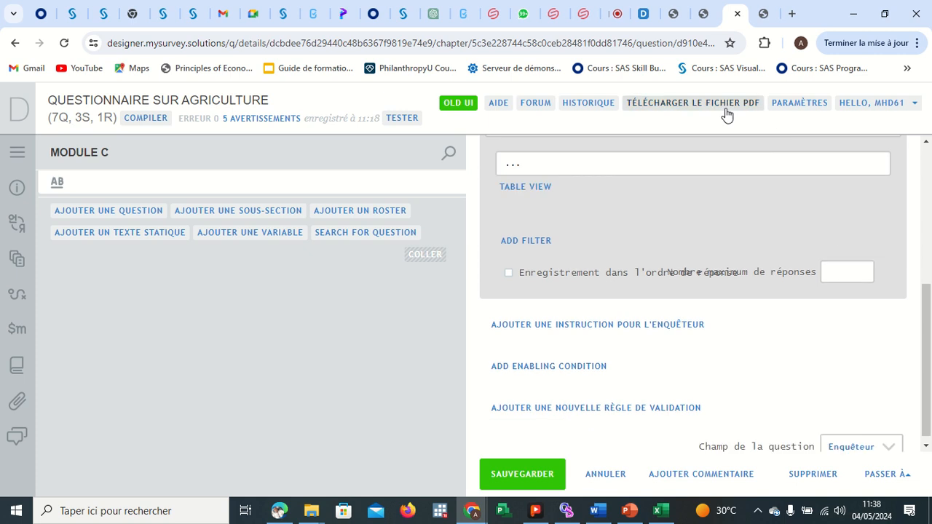
click(278, 510)
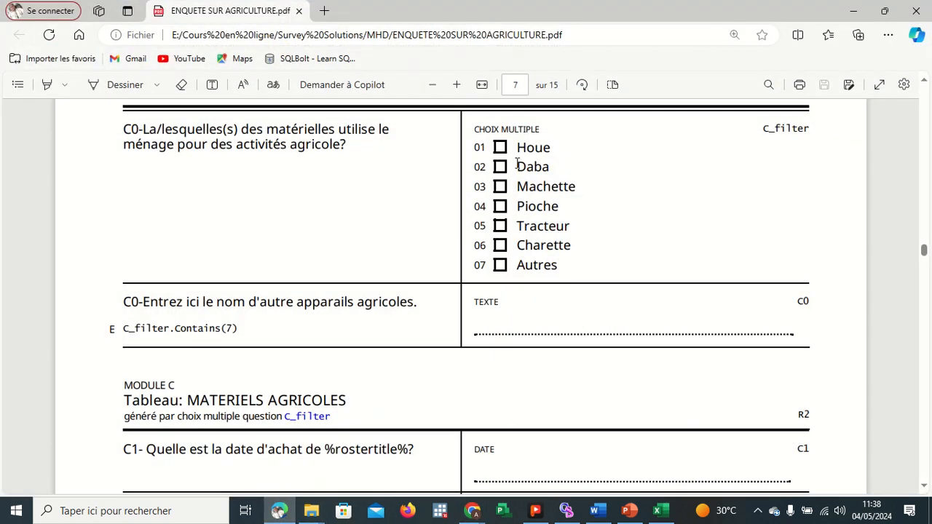
drag(516, 146, 557, 267)
key(ctrl+c)
click(578, 124)
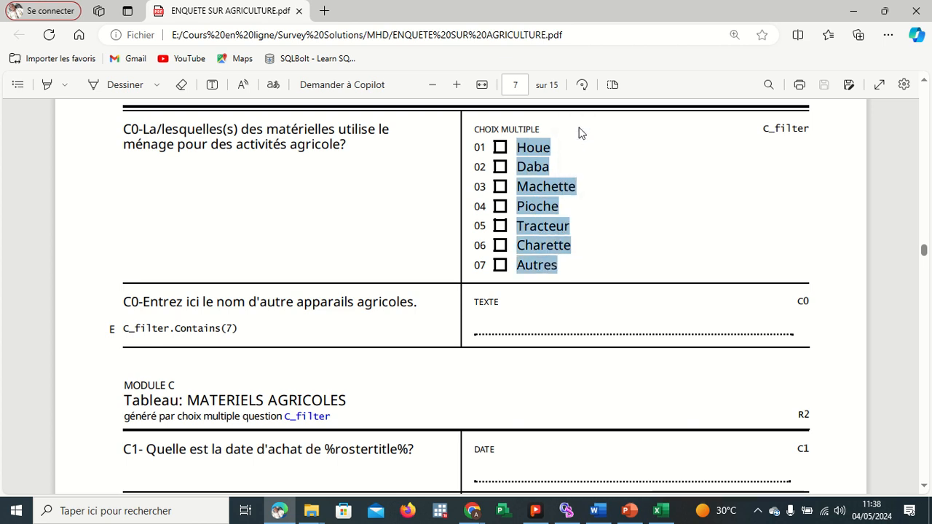
click(853, 11)
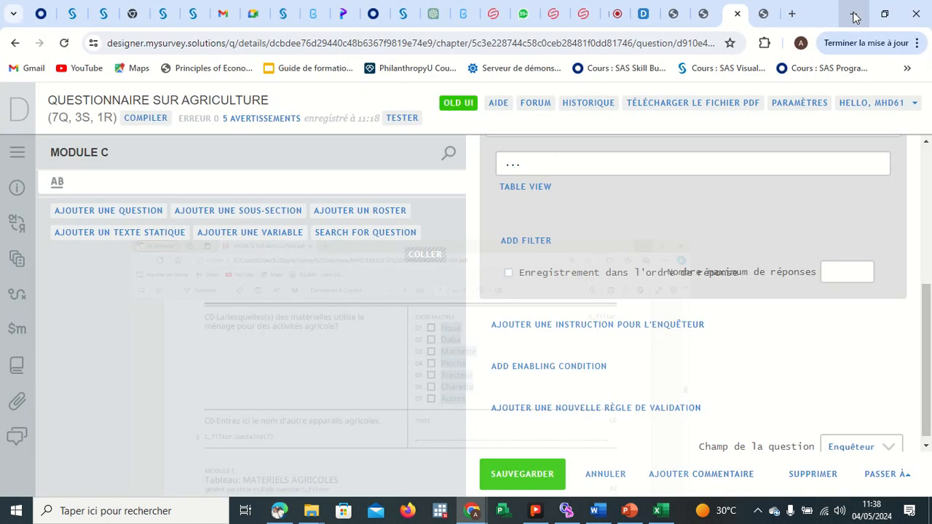
Paste the options as C0 categories, give them values 1 to 7 in Titre..Valeur format, and save the question.
click(530, 169)
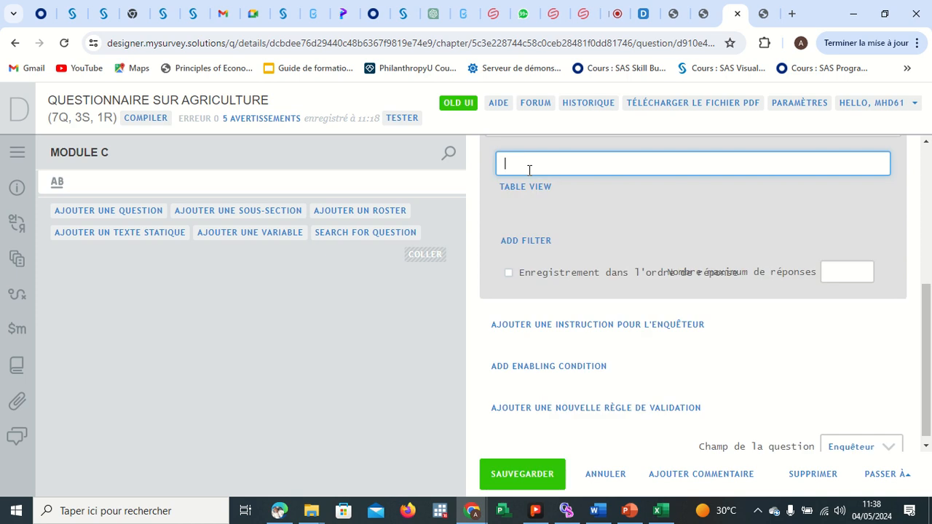
key(ctrl+v)
click(530, 165)
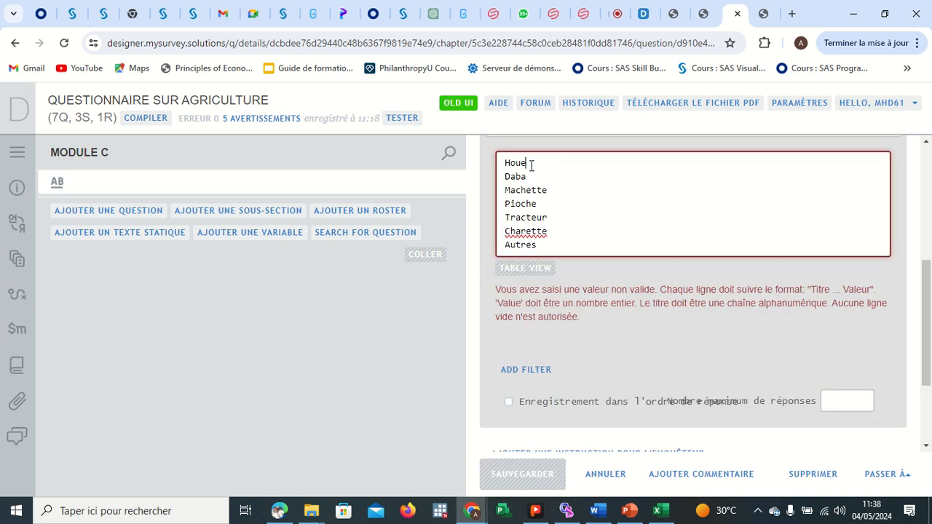
text(?)
text(.)
text(1)
click(531, 177)
text(..2)
click(551, 190)
text(..3)
text(//)
text(4)
click(551, 215)
text(..5)
click(553, 232)
text(.6)
click(550, 245)
text(..7)
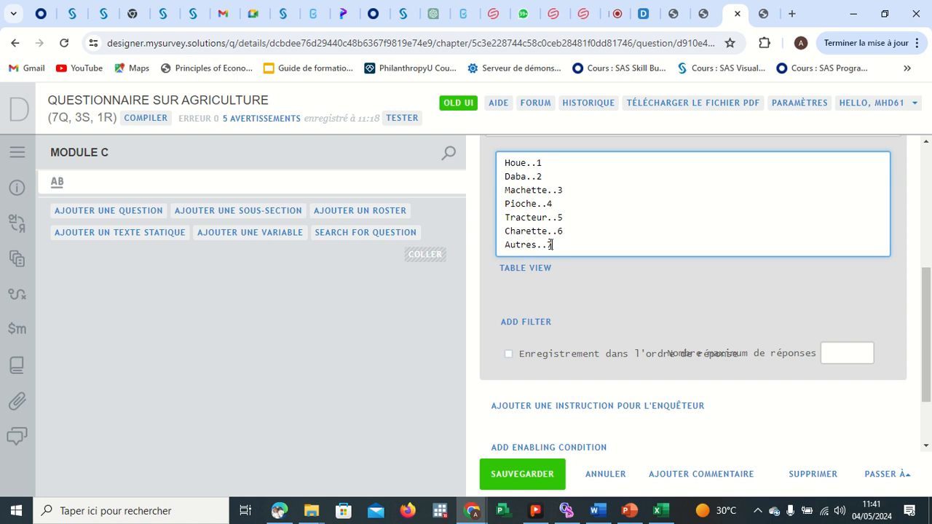
click(545, 474)
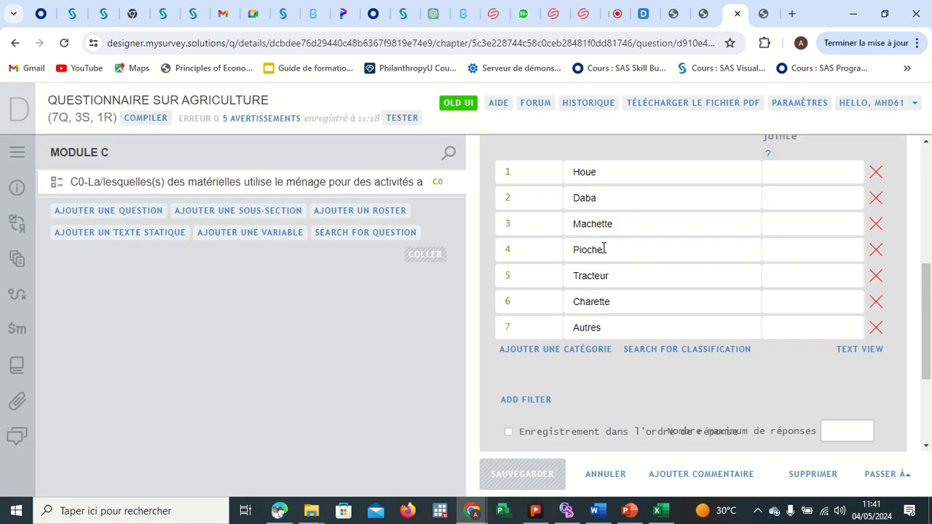
Copy the follow-up question text "C0-Entrez ici le nom d'autre apparails agricoles." from the PDF.
mouse_move(279, 514)
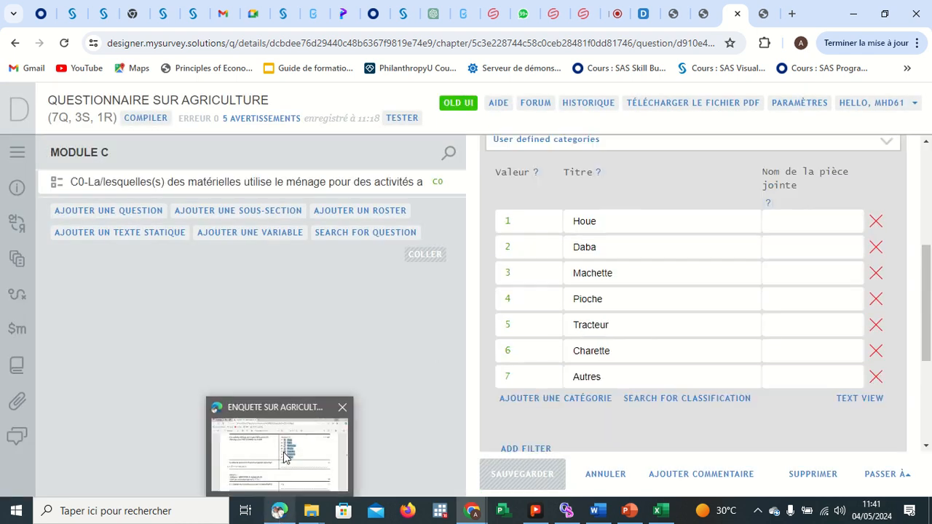
click(294, 446)
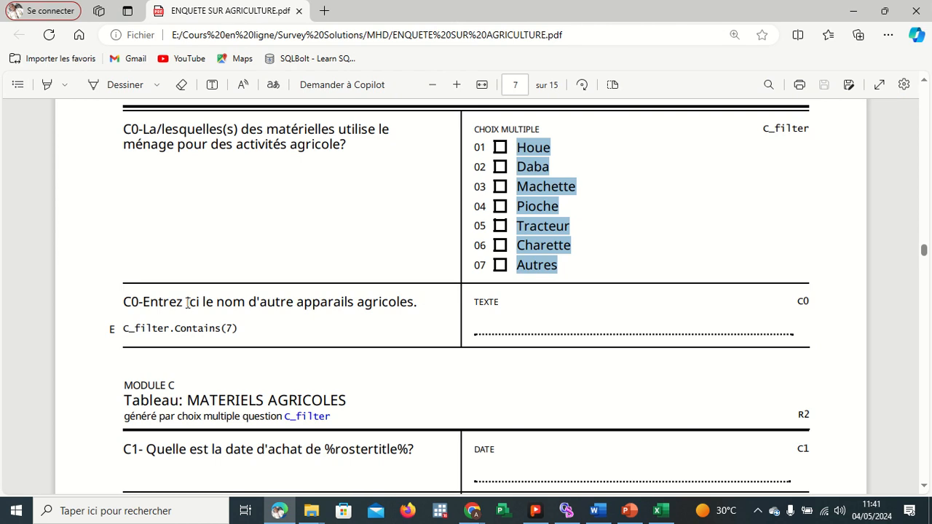
click(411, 302)
mouse_move(416, 303)
mouse_down()
mouse_move(222, 294)
mouse_move(136, 305)
mouse_move(422, 305)
mouse_up()
click(134, 305)
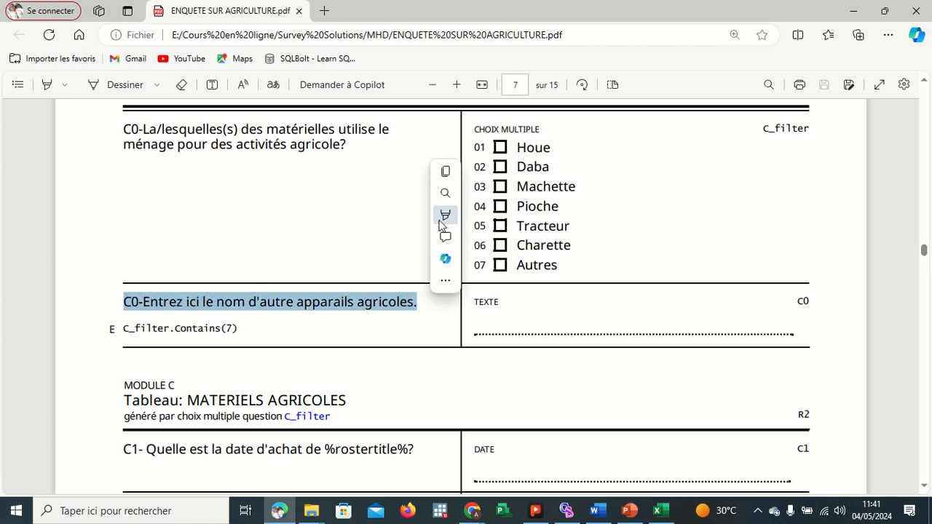
click(446, 173)
click(852, 14)
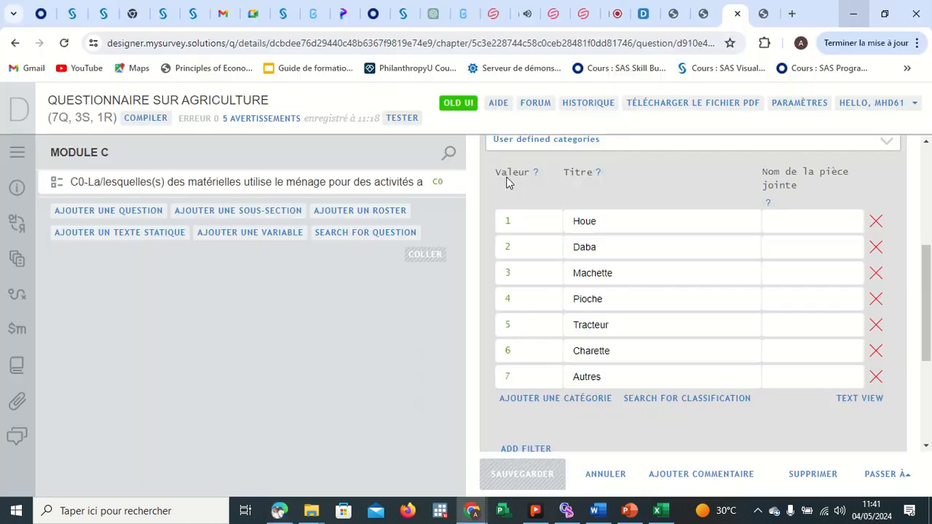
Add a new Texte question to MODULE C and paste the copied text as its question text.
click(116, 209)
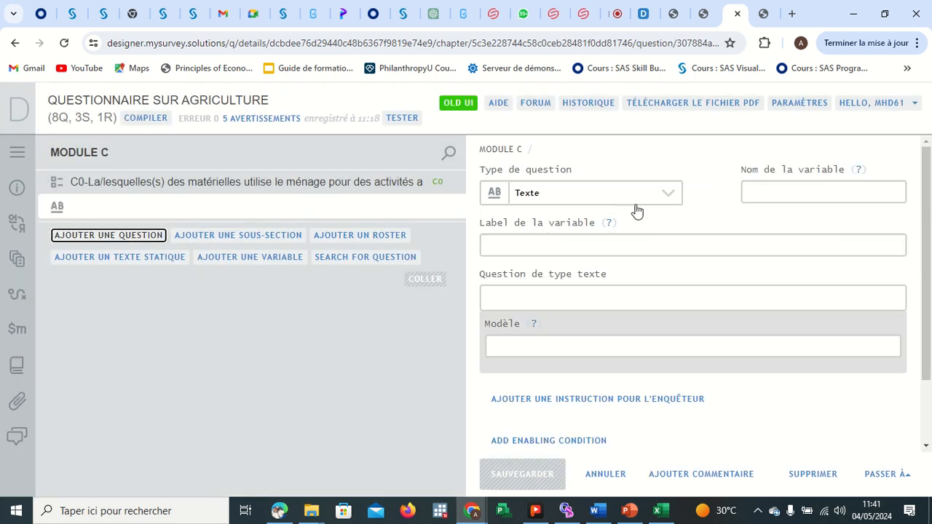
click(636, 205)
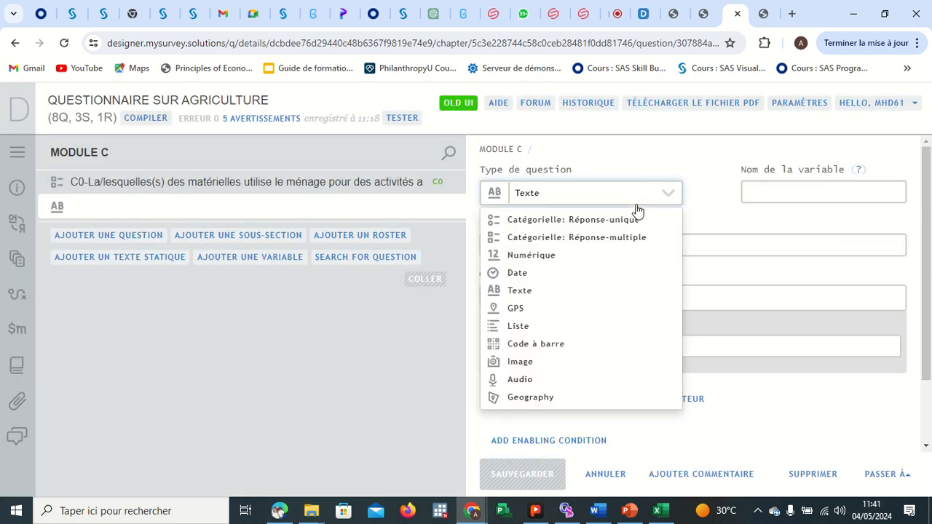
click(630, 206)
click(599, 295)
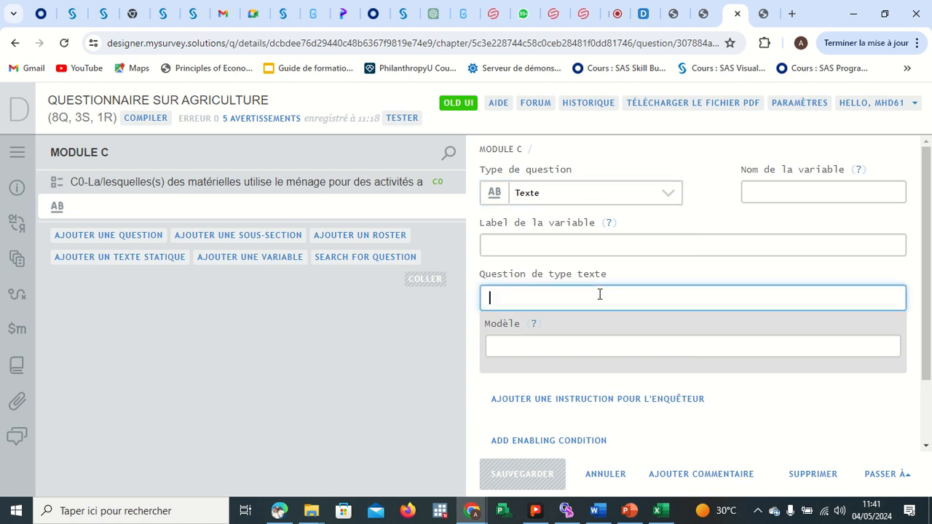
key(ctrl+v)
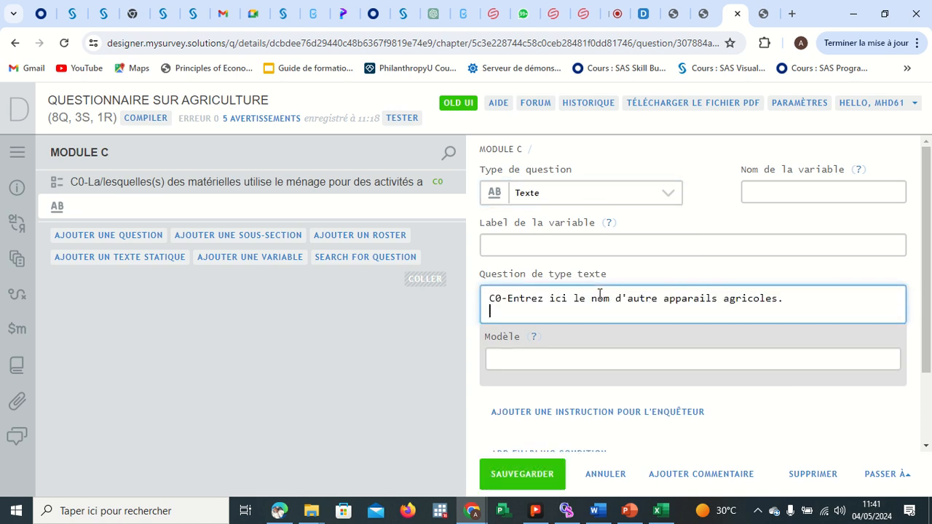
Name the question's variable C01 and change the question text prefix to C01-.
click(767, 193)
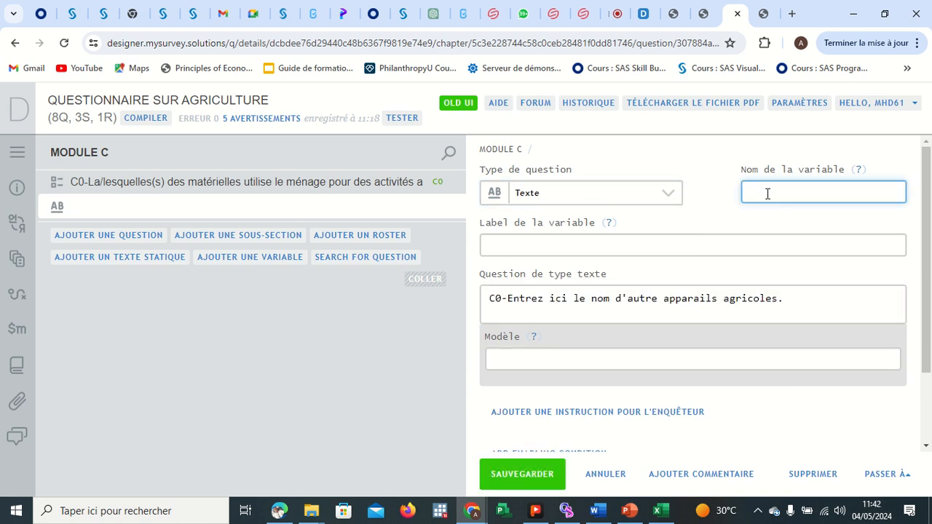
text(C01)
click(501, 297)
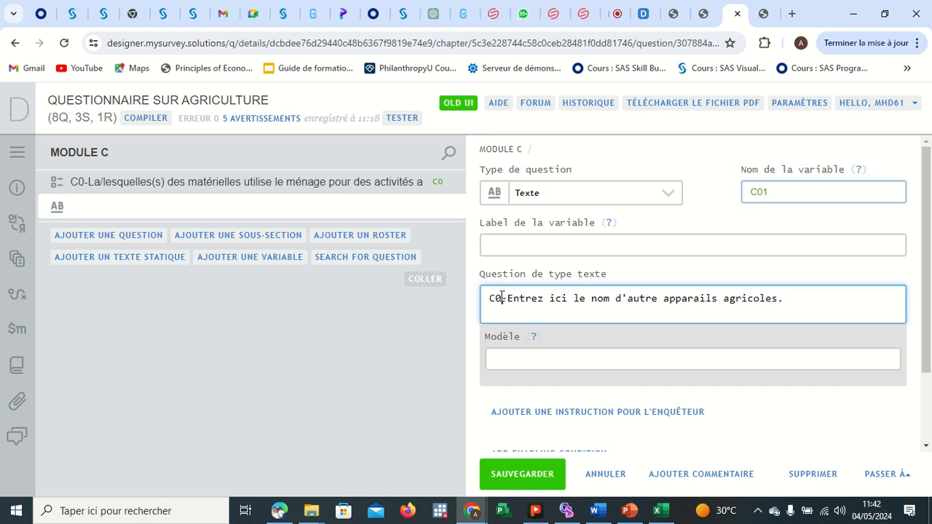
text(1-)
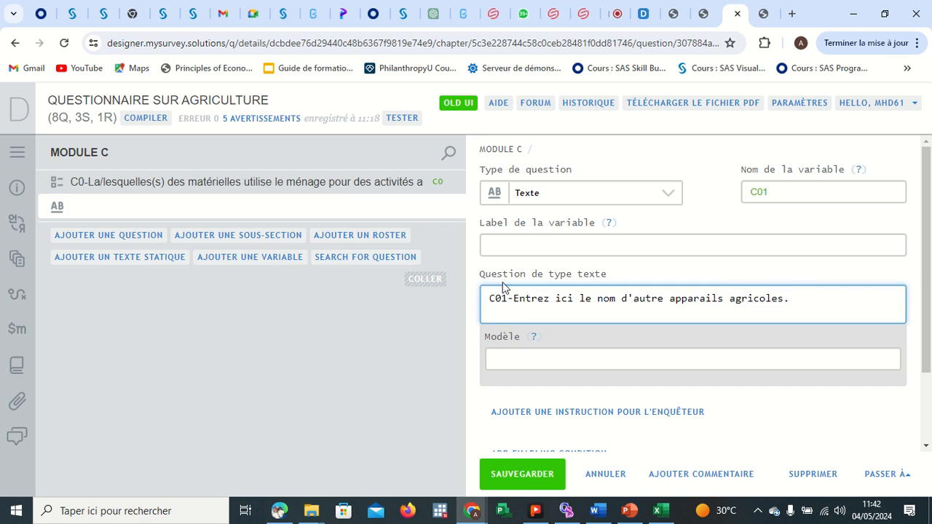
Paste the question text into the variable label and save the C01 question.
click(502, 250)
key(ctrl+v)
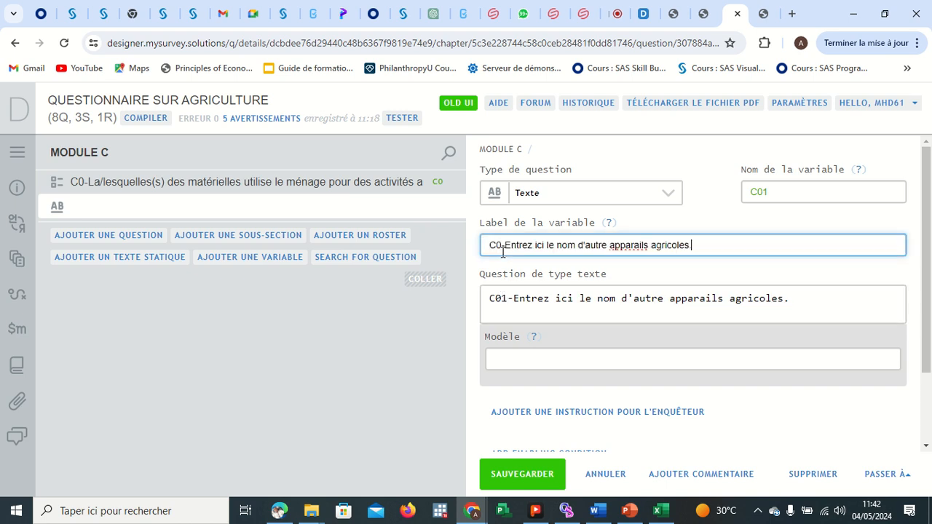
click(519, 469)
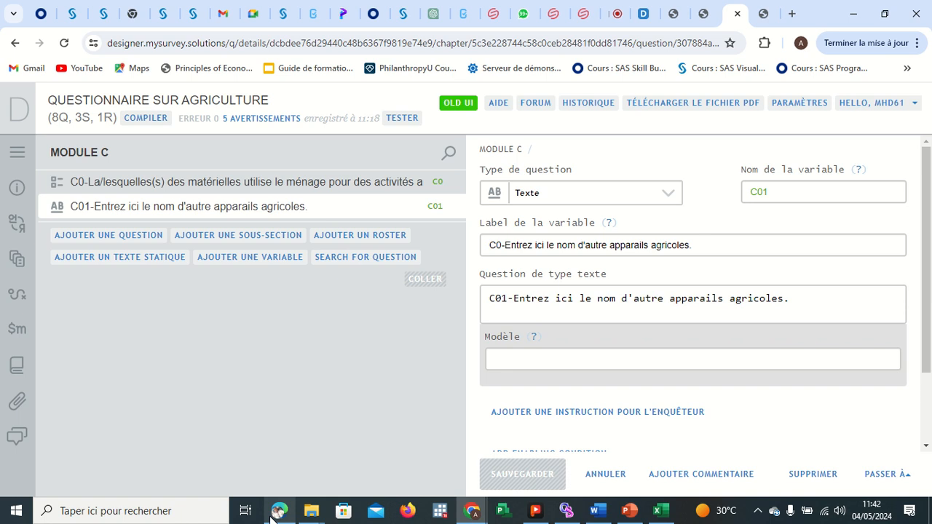
Review the MODULE C roster table MATERIELS AGRICOLES and its questions in the PDF.
mouse_move(279, 510)
click(289, 473)
click(370, 361)
scroll(370, 361, down, 3)
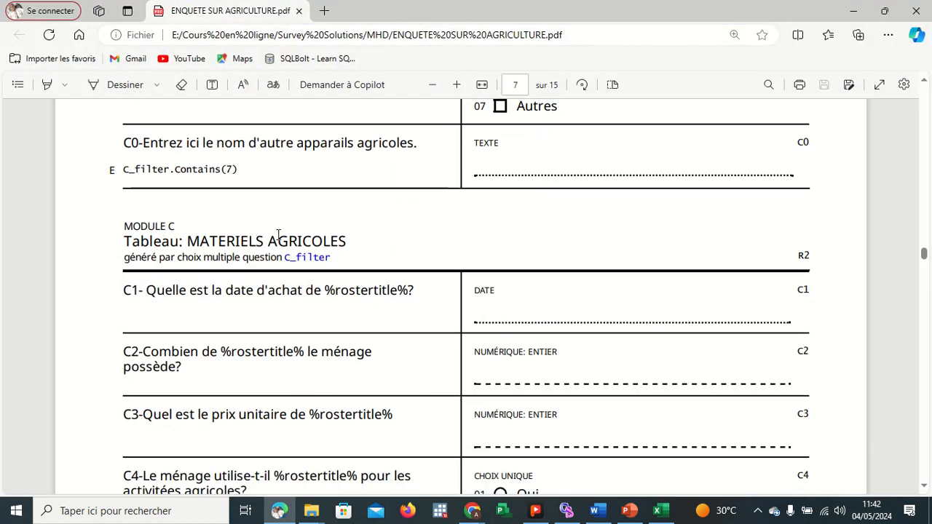
scroll(342, 176, up, 2)
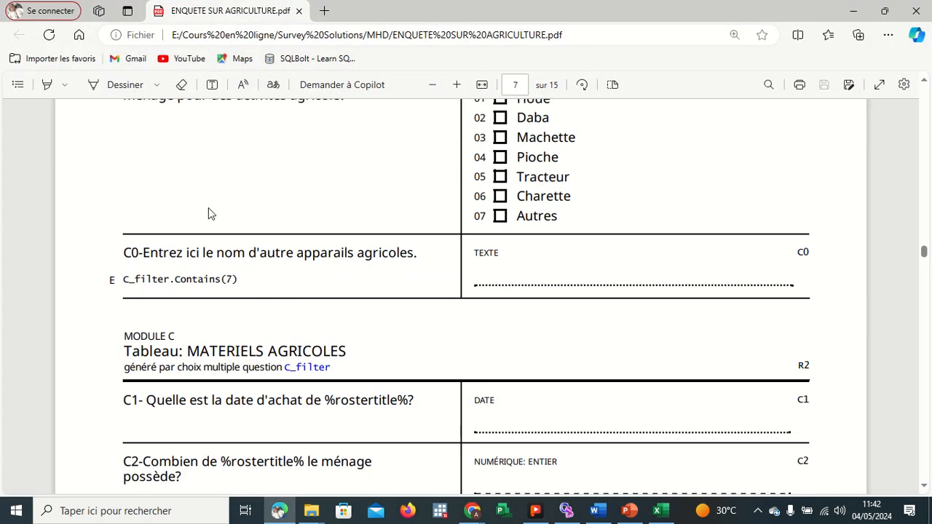
scroll(189, 229, up, 2)
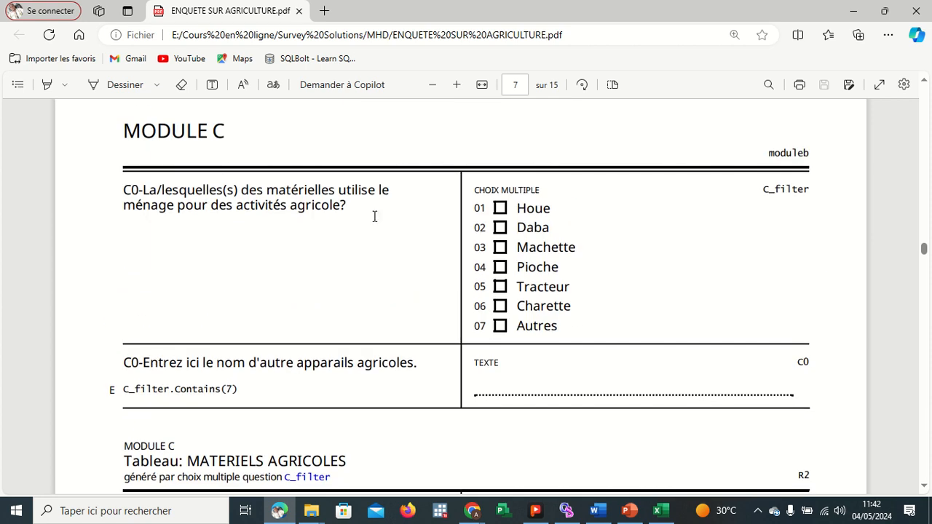
scroll(489, 269, down, 3)
scroll(489, 269, up, 1)
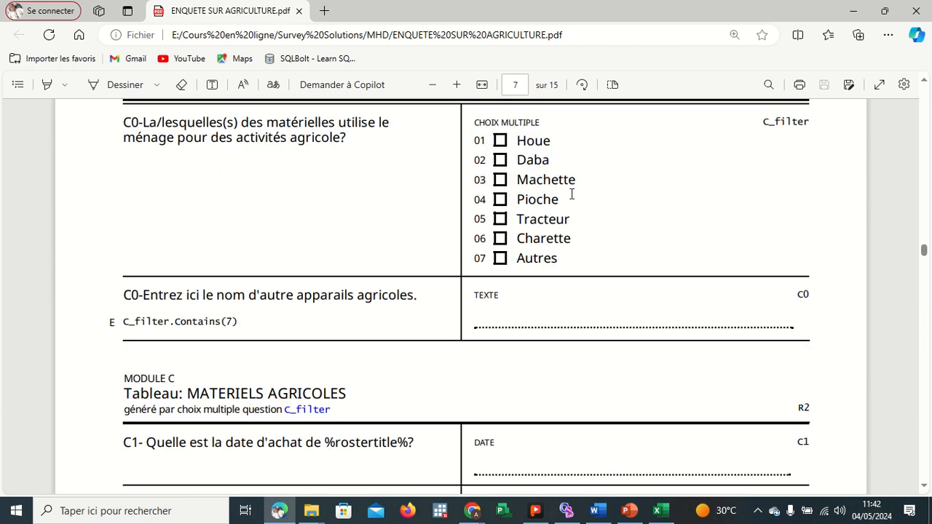
scroll(359, 250, down, 2)
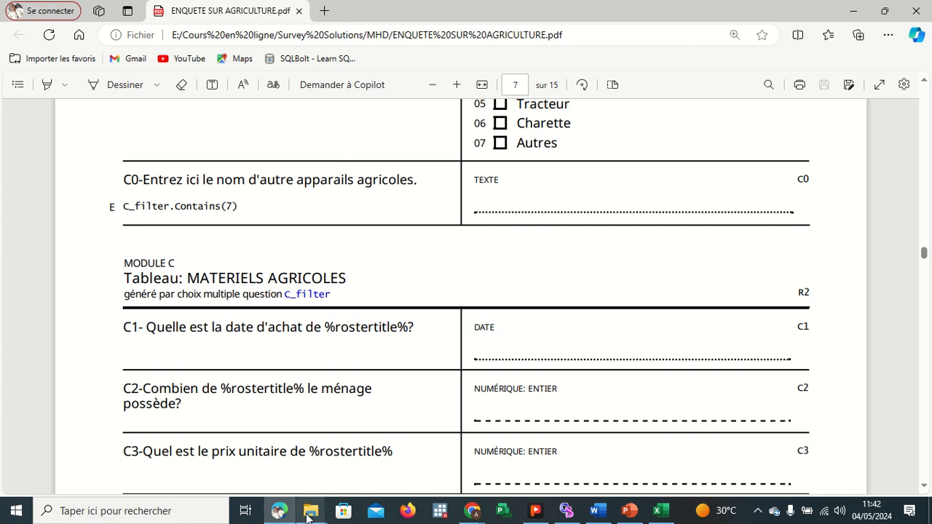
mouse_move(619, 510)
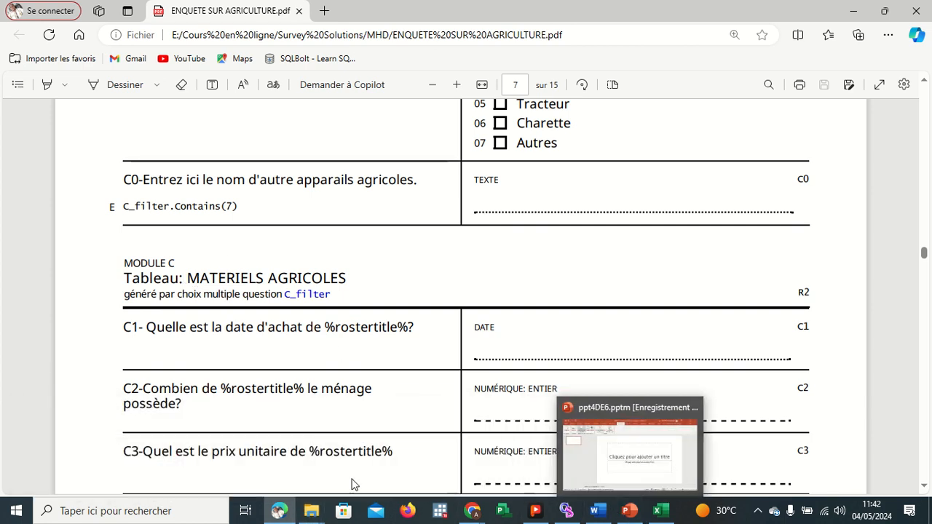
mouse_move(469, 515)
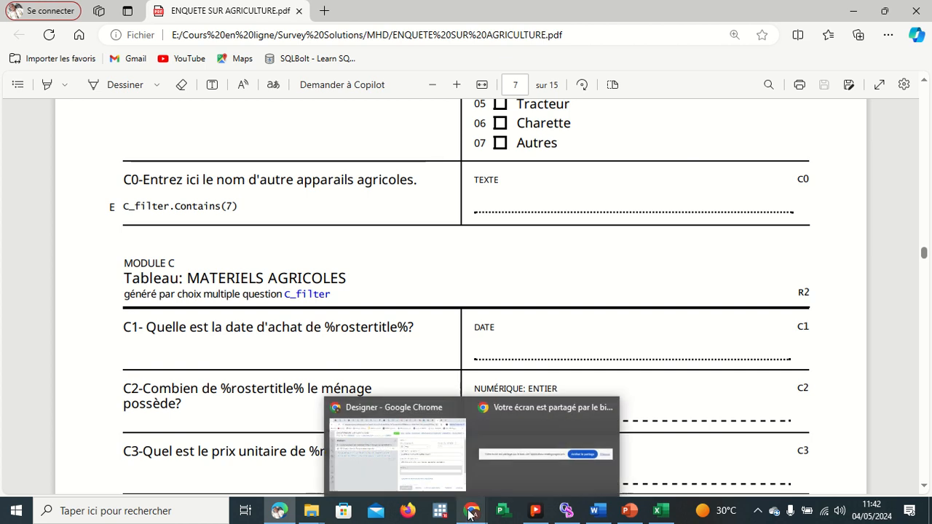
click(420, 478)
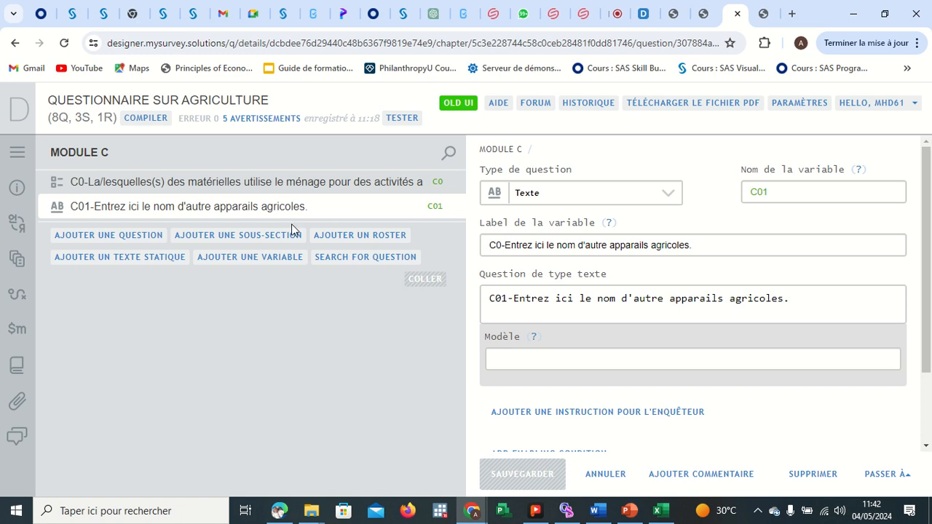
Add a new roster to MODULE C and name it MATERIELLES AGRICOLES - %rostertitle%.
click(329, 235)
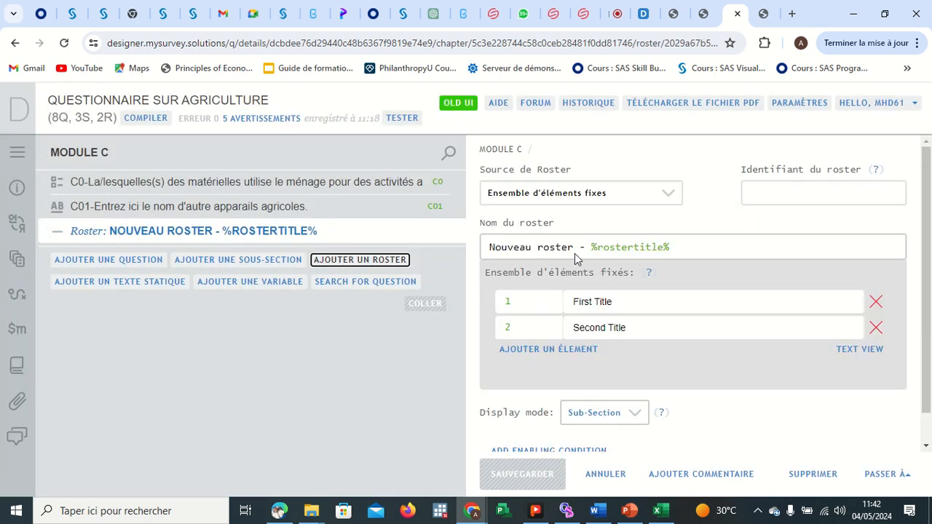
click(574, 248)
key(BackSpace)
key(BackSpace)
key(BackSpace)
key(BackSpace)
key(BackSpace)
key(BackSpace)
key(BackSpace)
key(BackSpace)
key(BackSpace)
key(BackSpace)
key(BackSpace)
key(BackSpace)
key(BackSpace)
key(BackSpace)
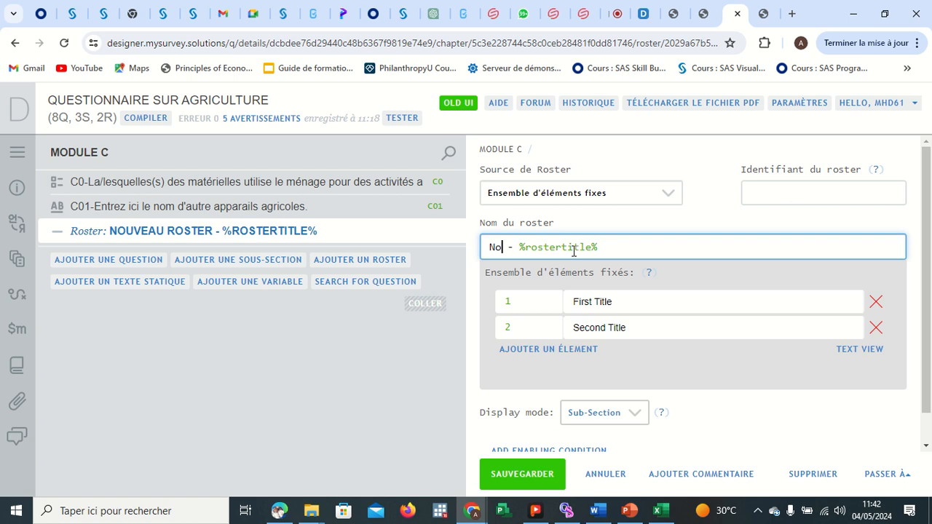
text(MATERIELL)
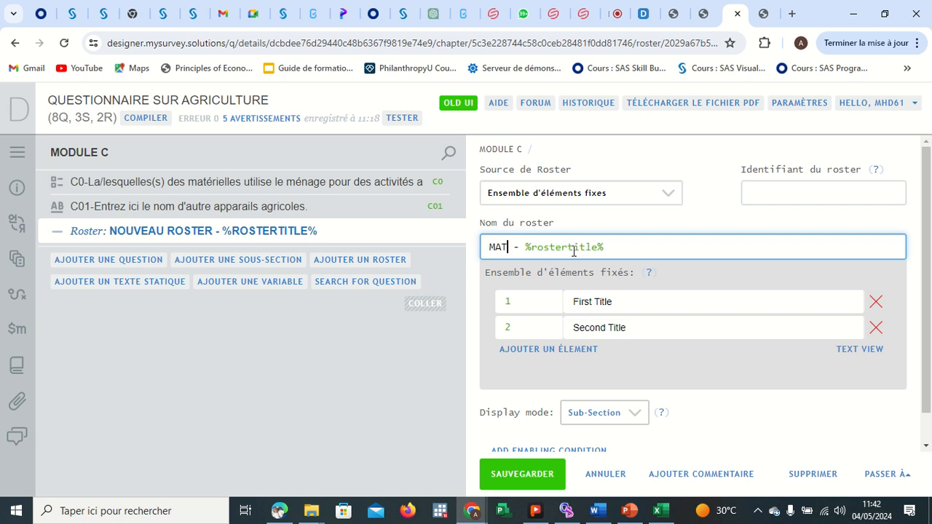
text(ES A)
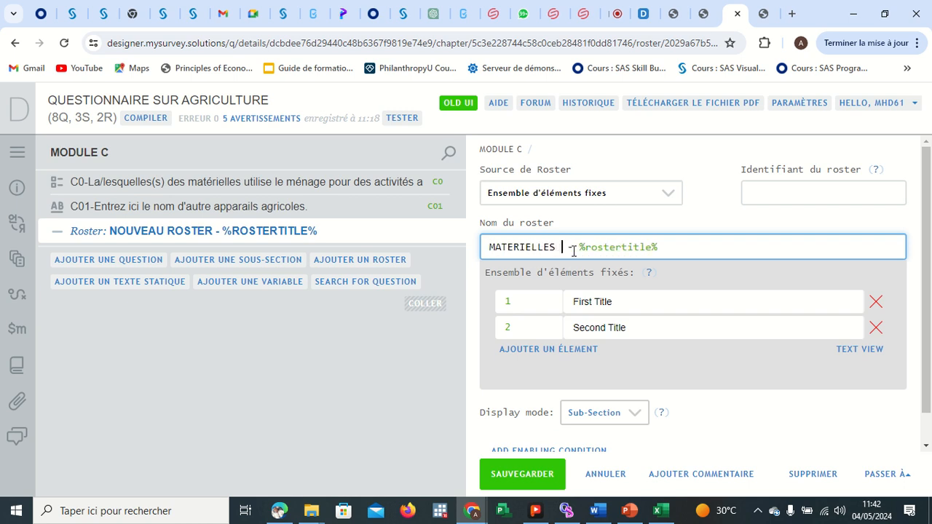
text(D)
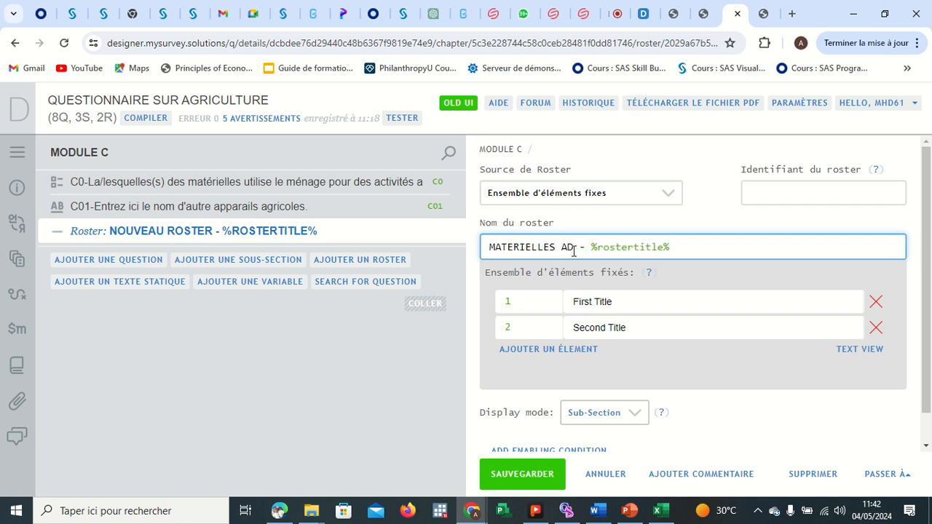
key(BackSpace)
text(GRICOLES)
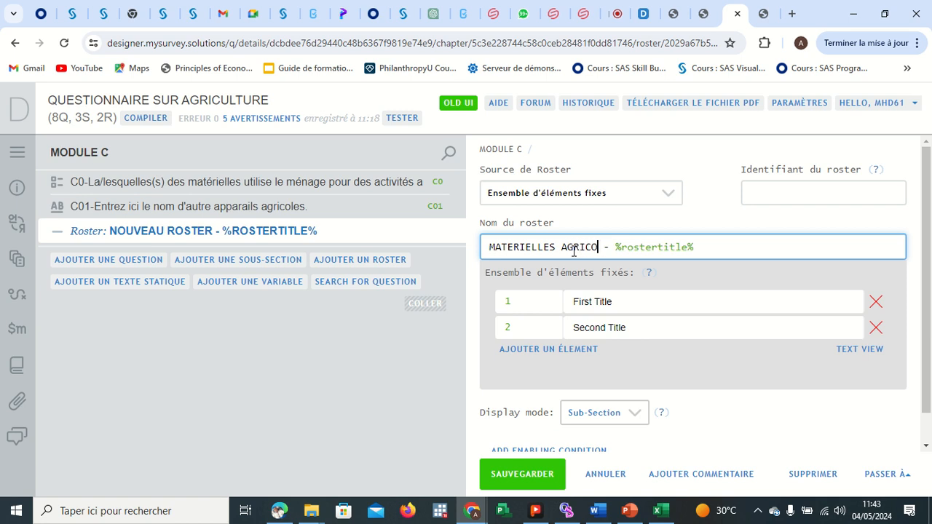
Set the roster identifier to RMA and its source to Question à choix multiple, and save the roster.
click(757, 192)
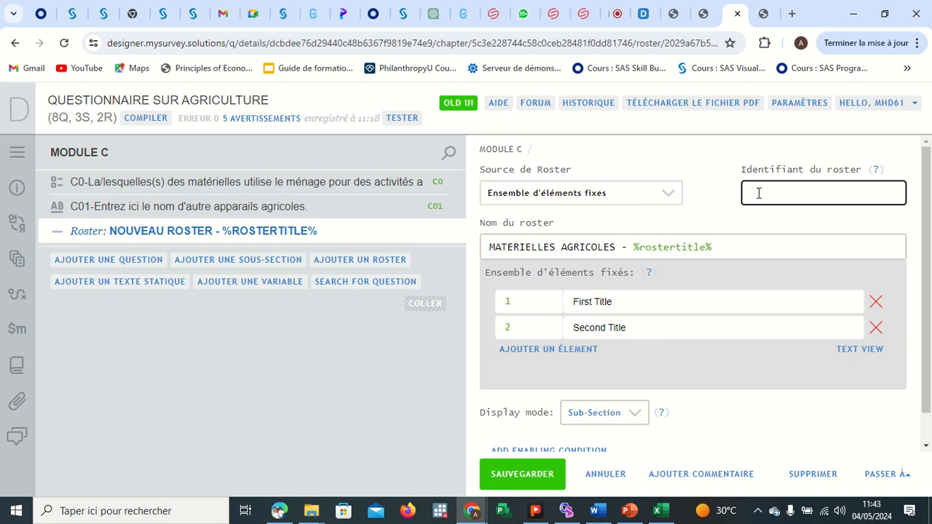
text(RMA)
scroll(670, 251, down, 1)
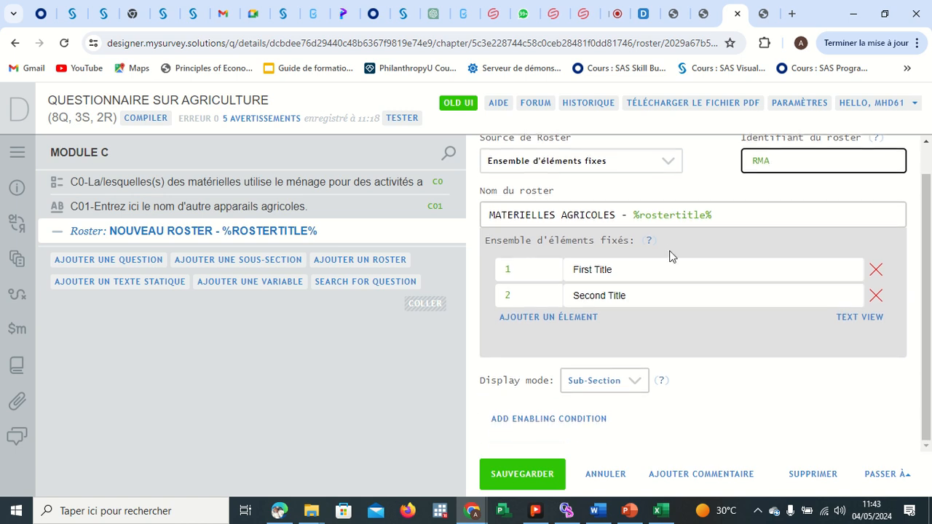
scroll(616, 240, up, 1)
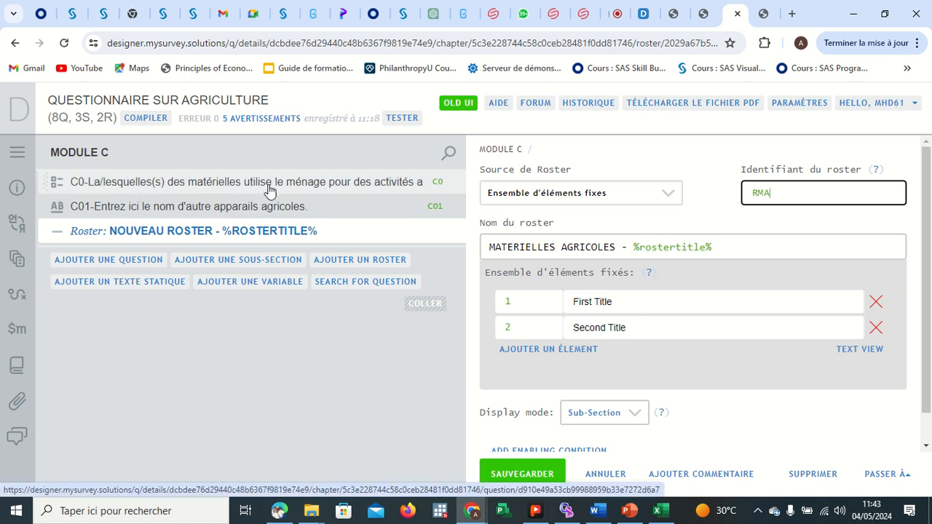
click(598, 197)
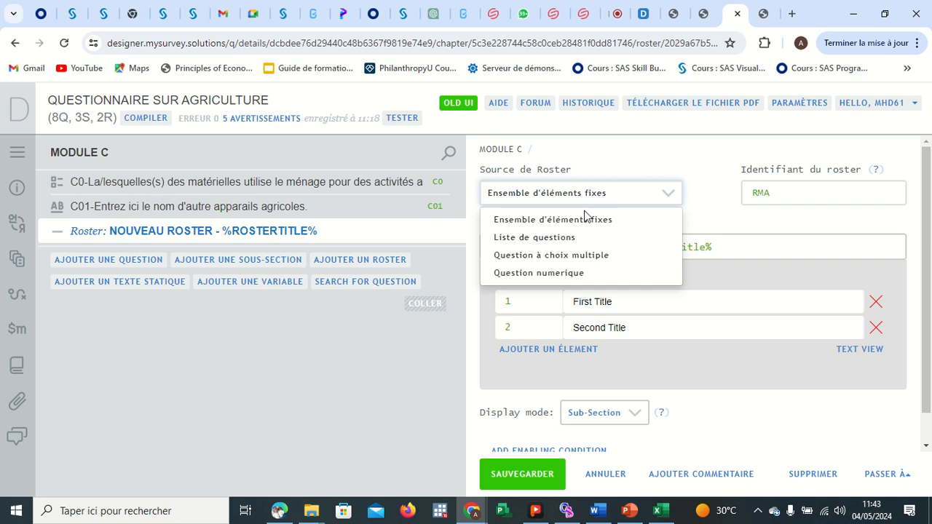
click(551, 255)
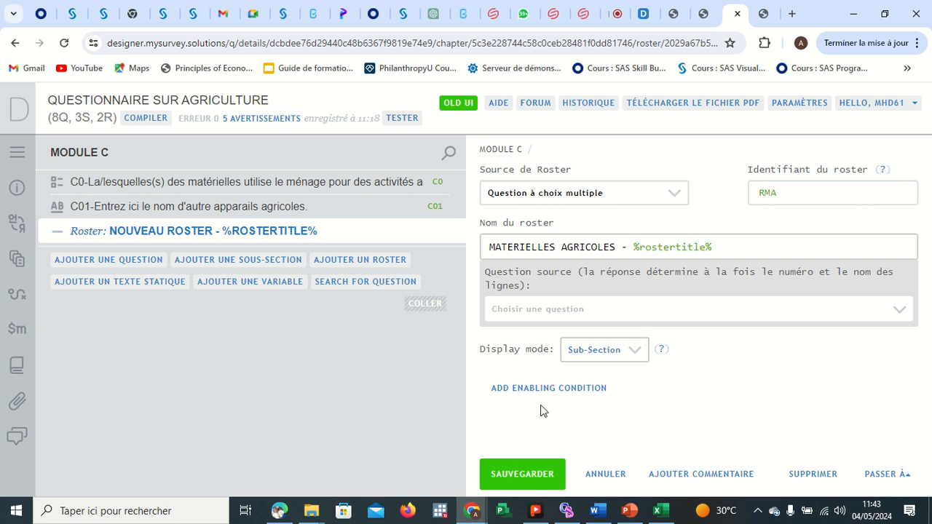
click(521, 472)
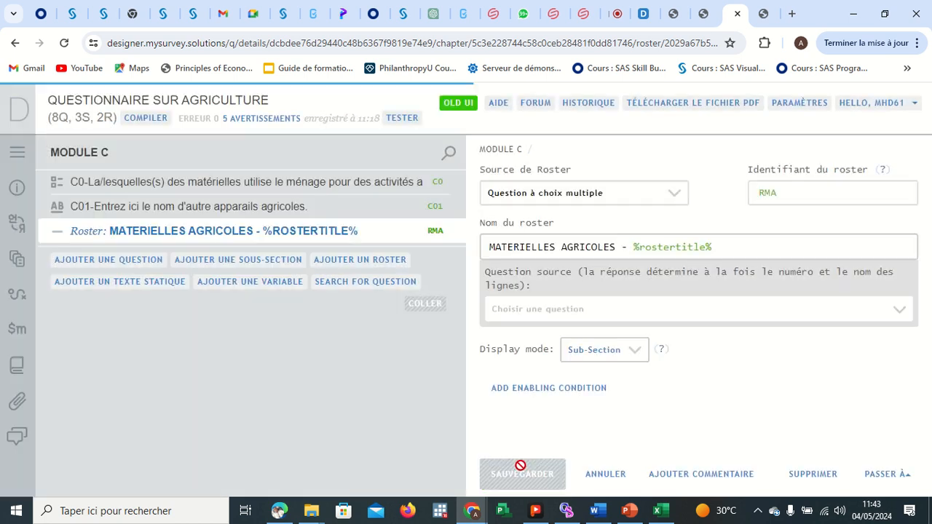
click(627, 357)
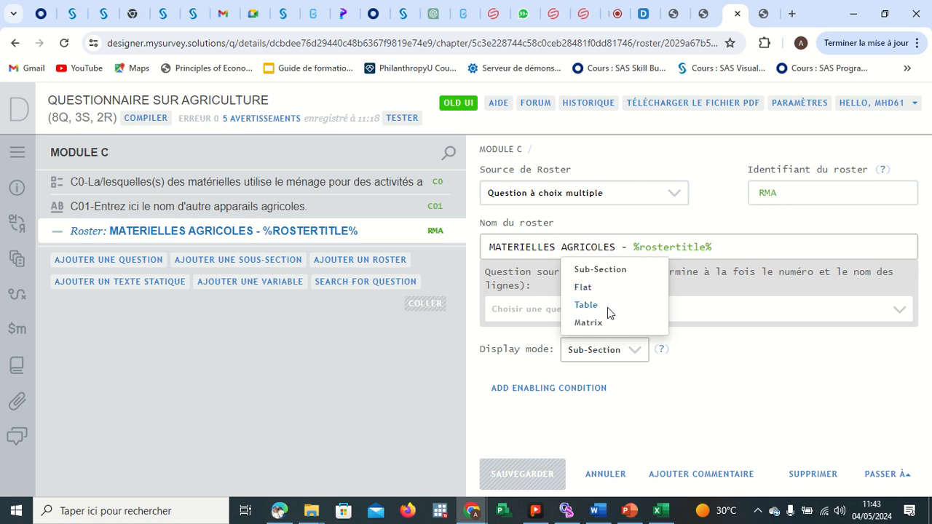
click(742, 387)
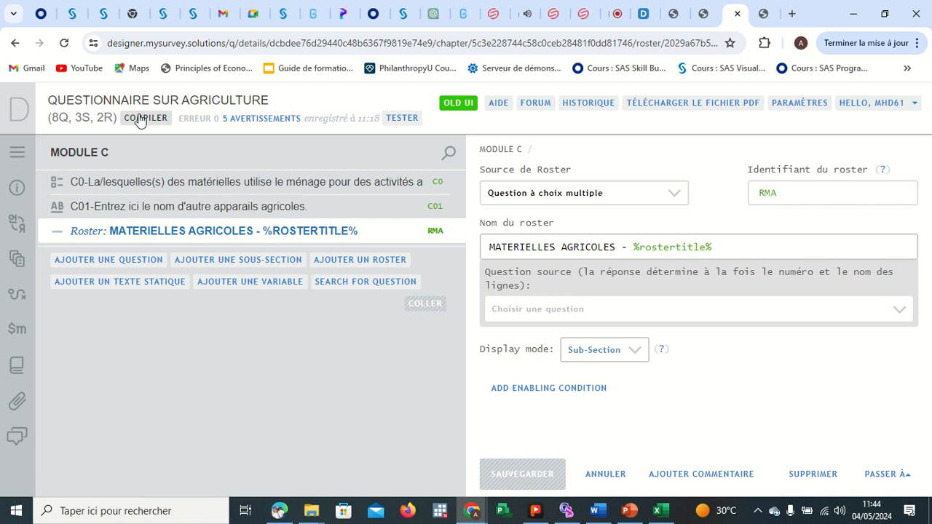
mouse_move(464, 519)
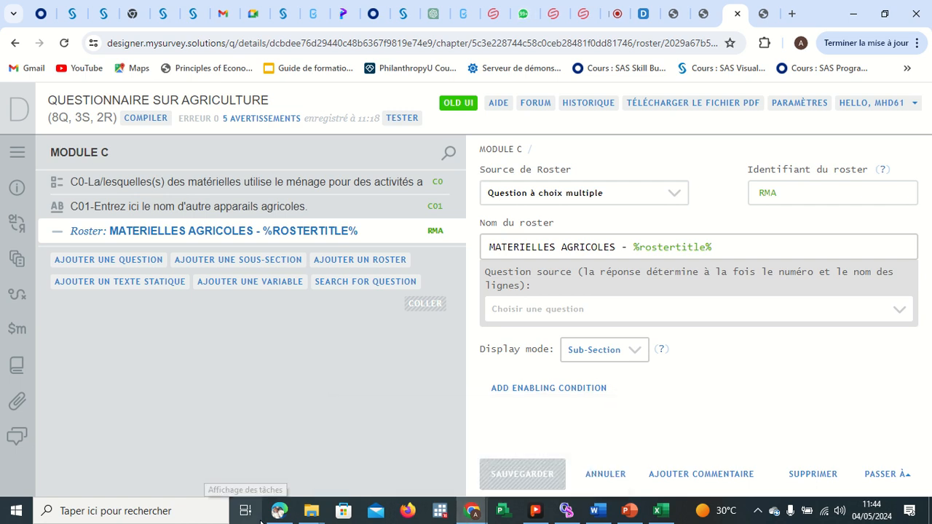
Switch to the questionnaire PDF and review the MATERIELS AGRICOLES roster questions and the following module.
mouse_move(278, 512)
click(287, 449)
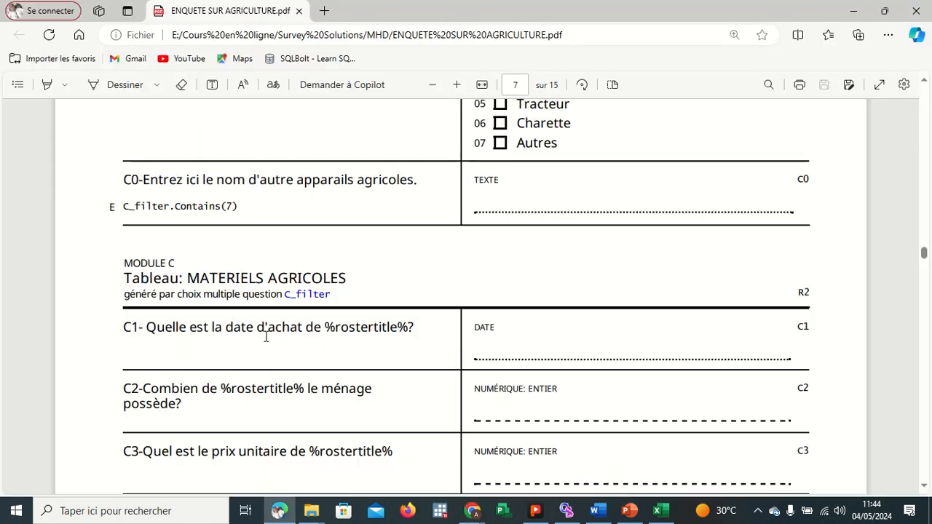
scroll(368, 348, down, 2)
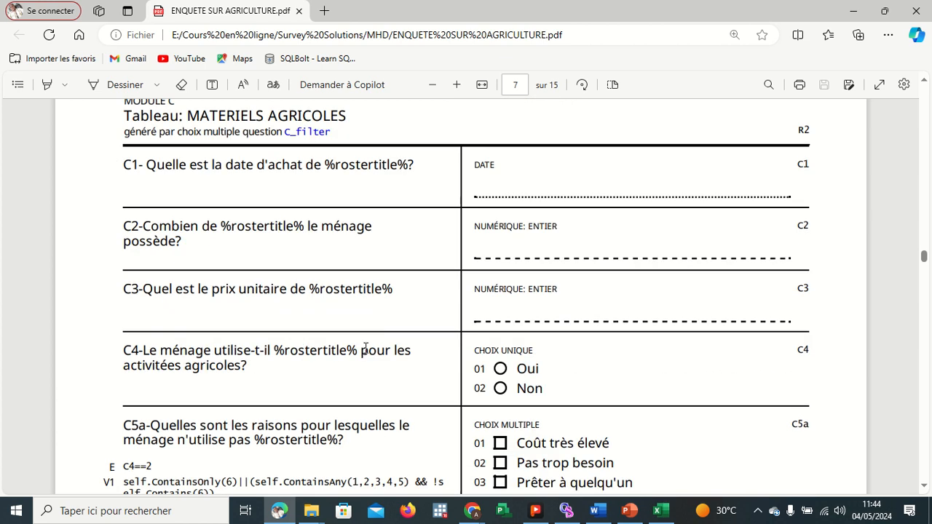
scroll(365, 348, up, 1)
scroll(251, 270, down, 8)
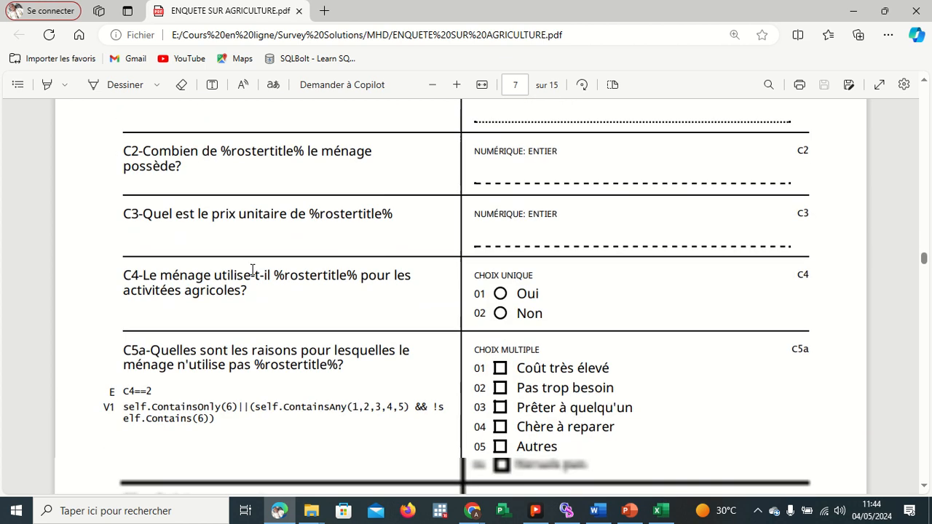
scroll(252, 270, down, 3)
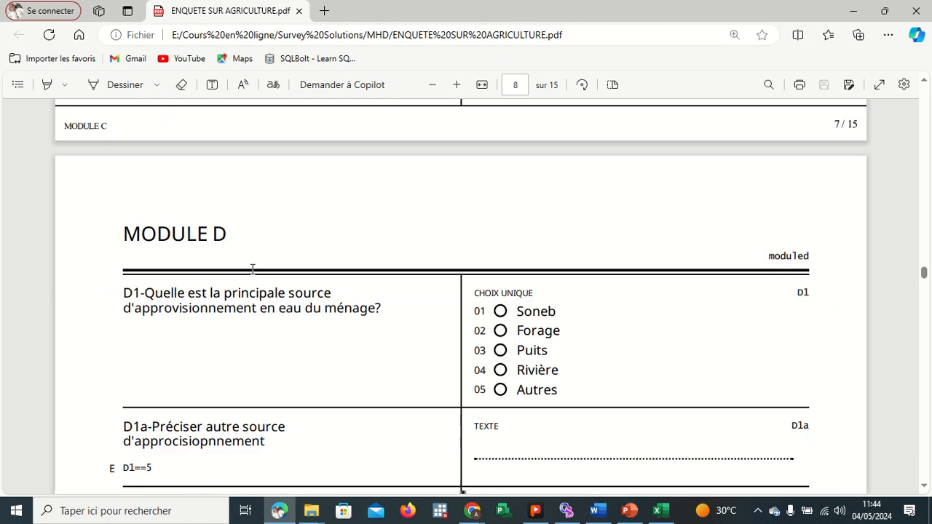
scroll(326, 328, down, 6)
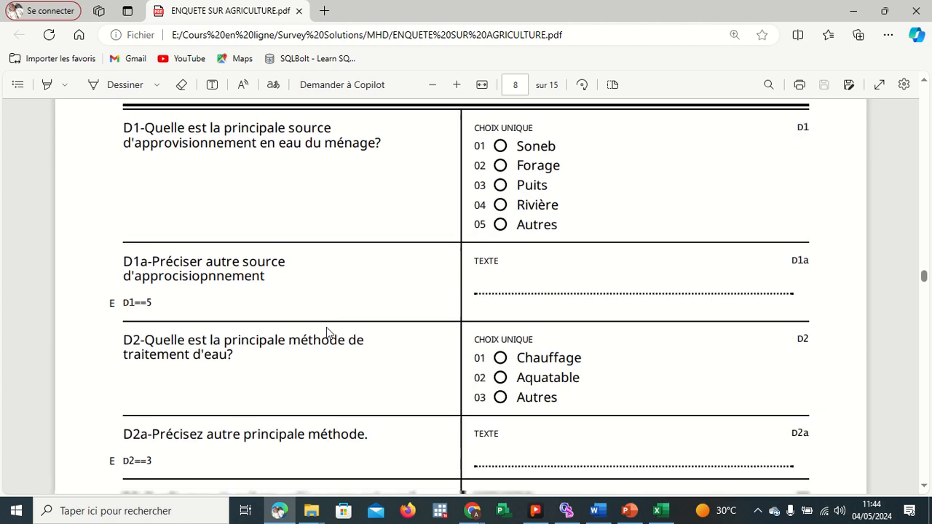
scroll(326, 328, down, 7)
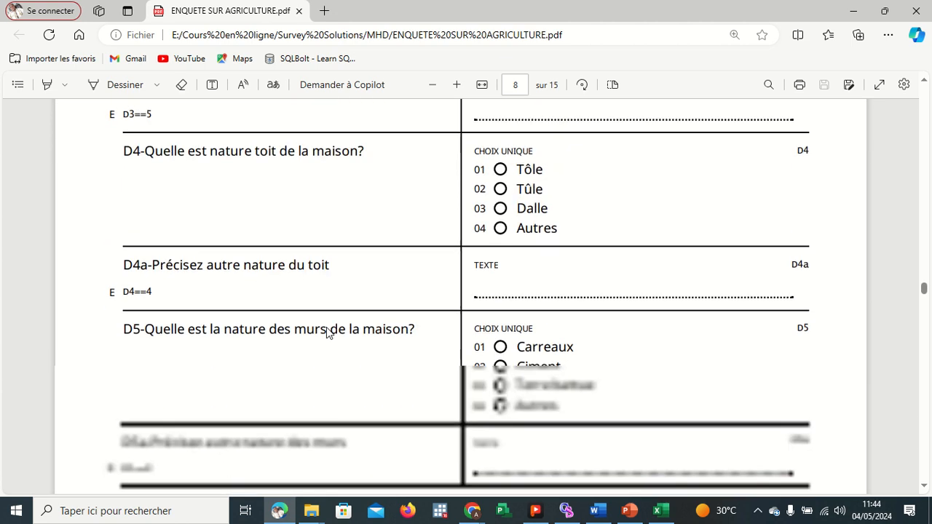
scroll(326, 333, down, 3)
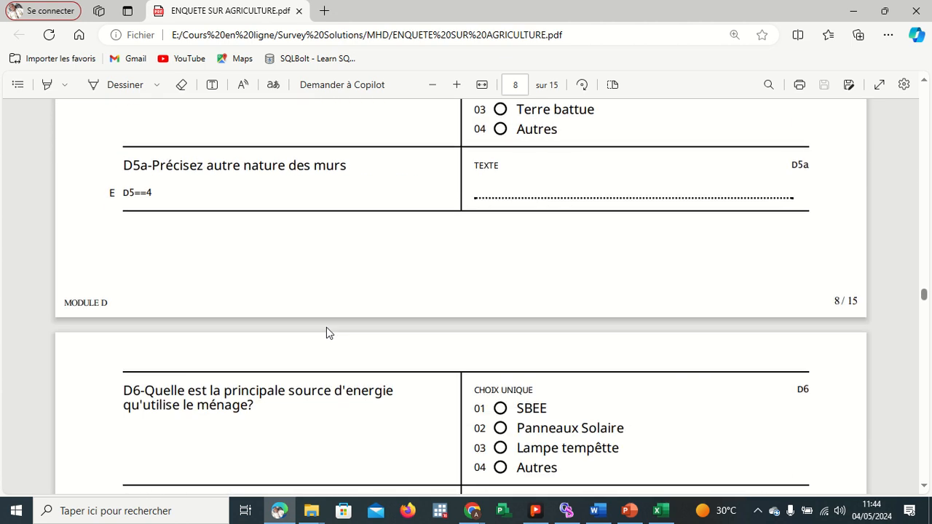
scroll(326, 332, down, 3)
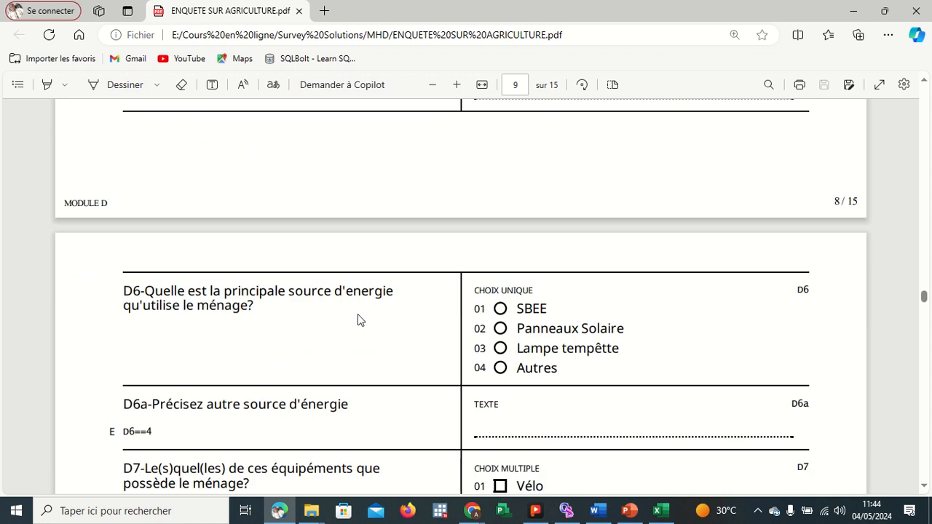
scroll(330, 355, down, 15)
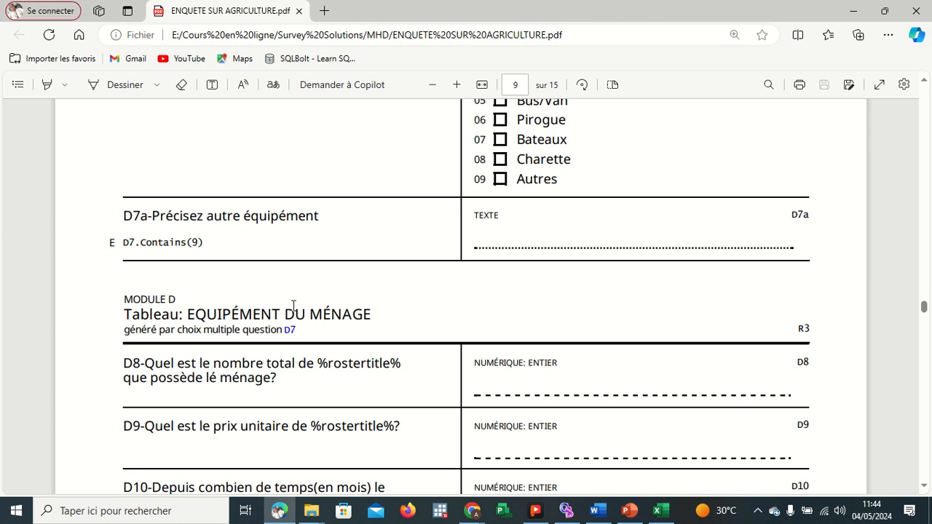
scroll(293, 306, up, 3)
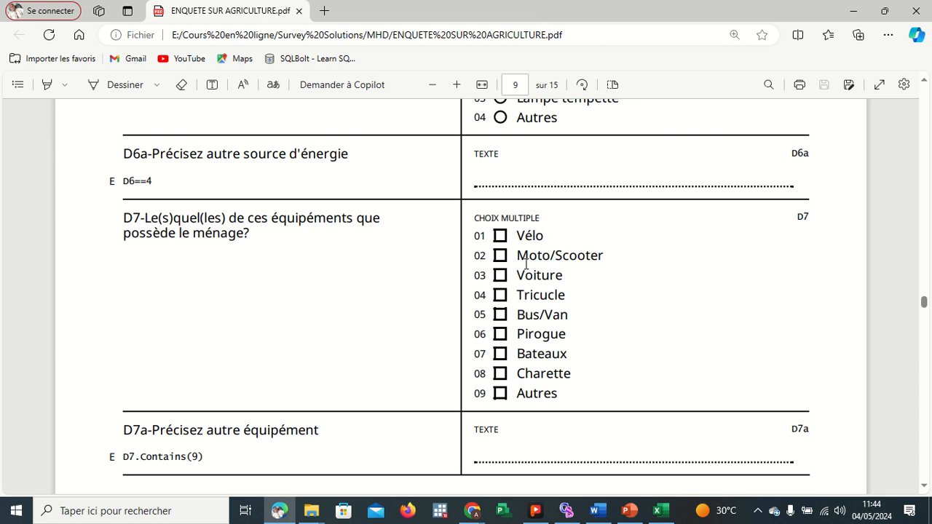
scroll(487, 279, down, 2)
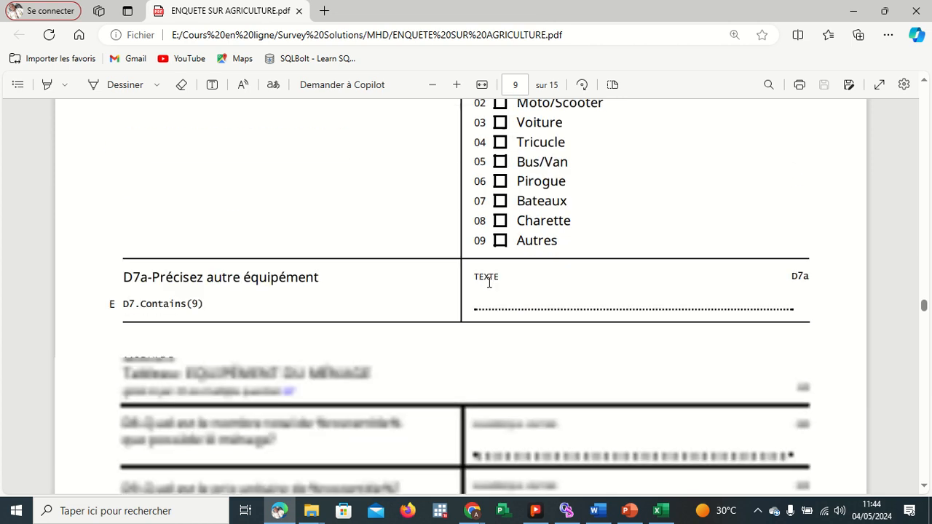
scroll(489, 282, up, 3)
scroll(489, 282, up, 15)
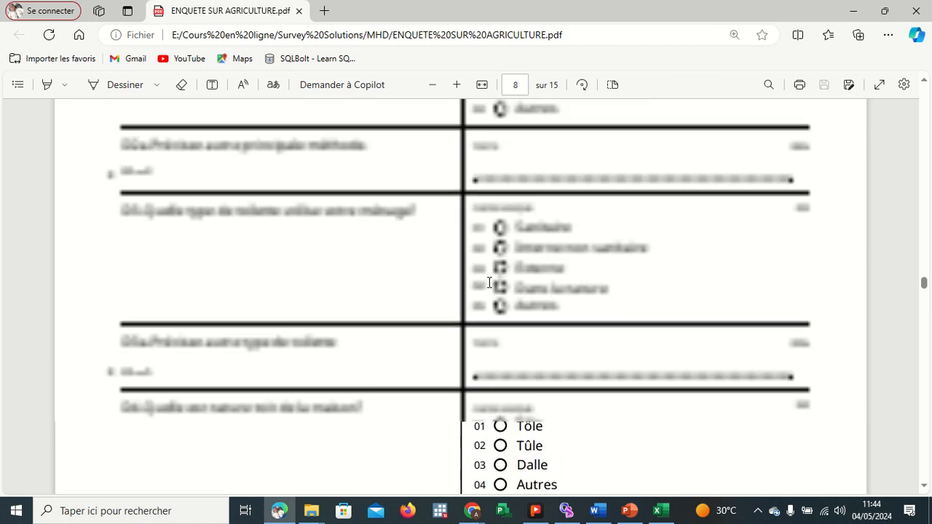
scroll(488, 282, down, 3)
scroll(488, 282, up, 10)
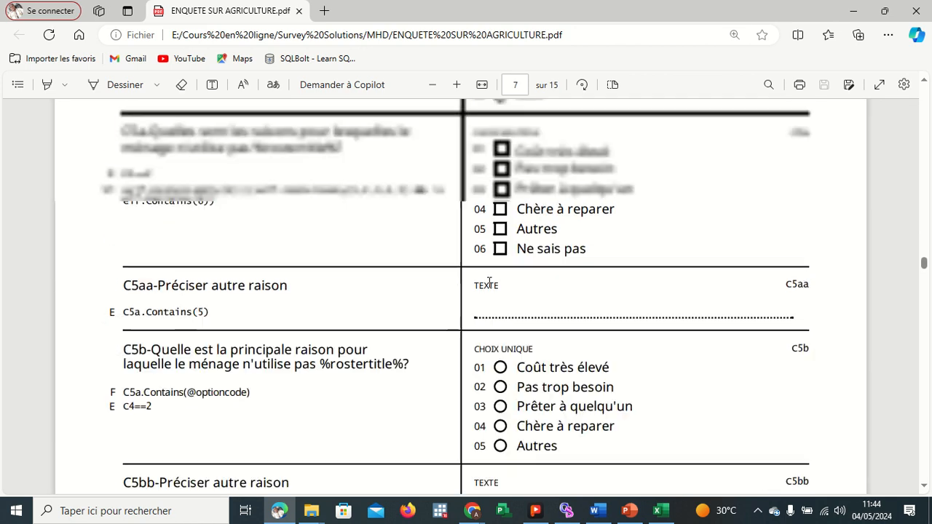
scroll(488, 282, down, 2)
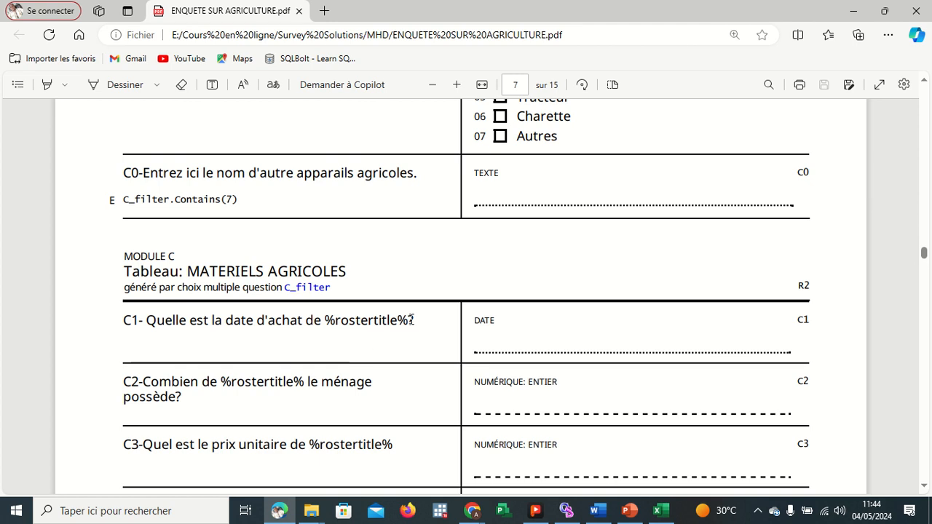
Copy the C1 question text from the PDF and return to the Designer.
drag(123, 320, 416, 321)
key(ctrl+c)
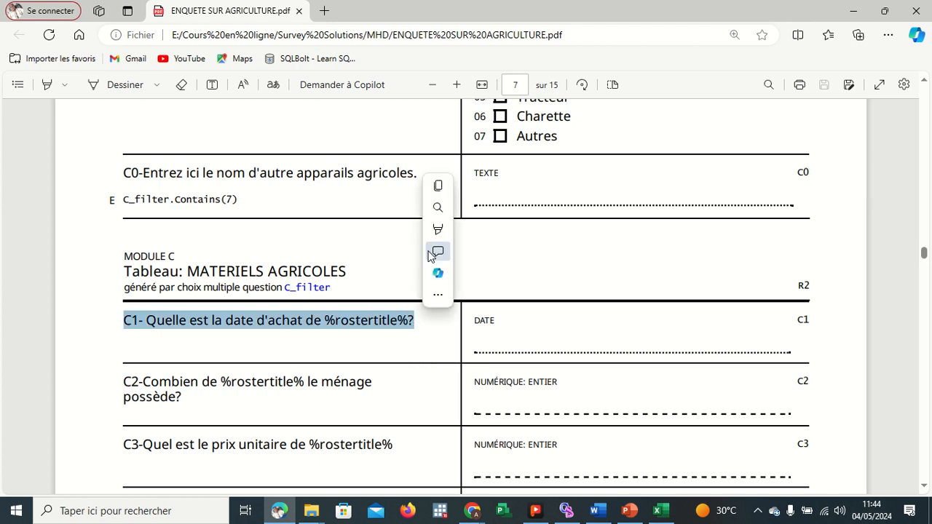
click(442, 190)
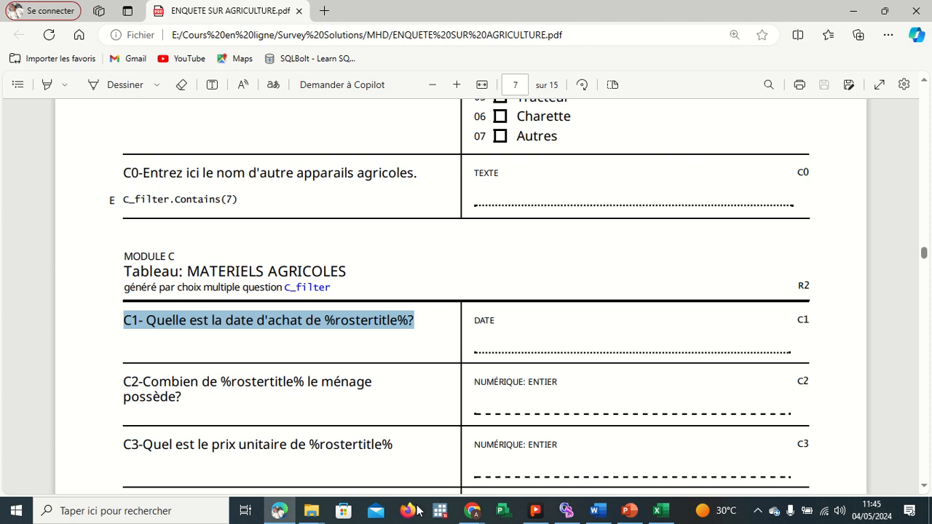
mouse_move(472, 510)
click(406, 450)
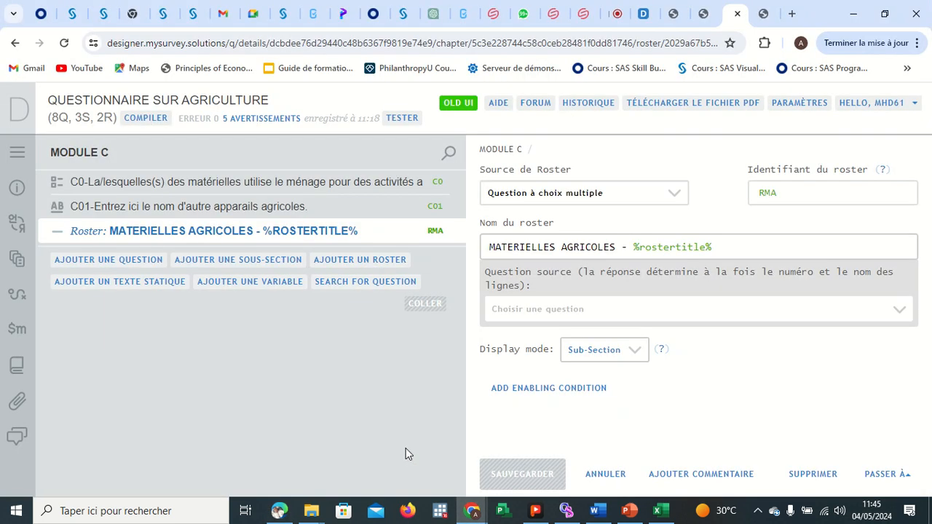
Add a new question inside the MATERIELLES AGRICOLES roster and one more question at the MODULE C level.
right_click(167, 233)
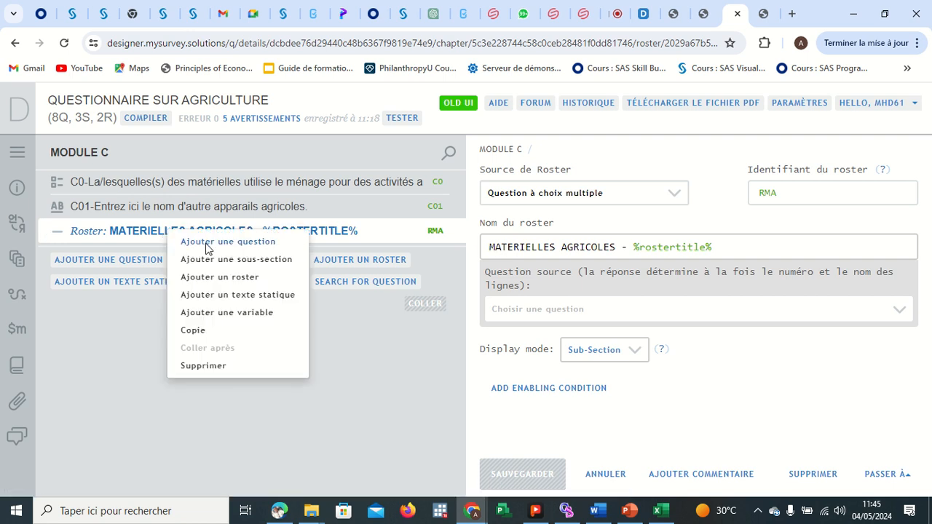
click(205, 247)
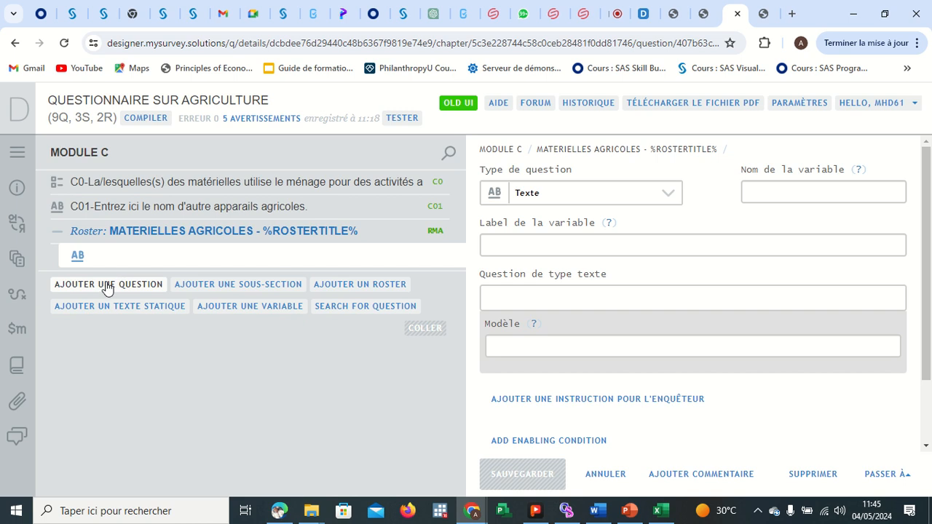
click(105, 285)
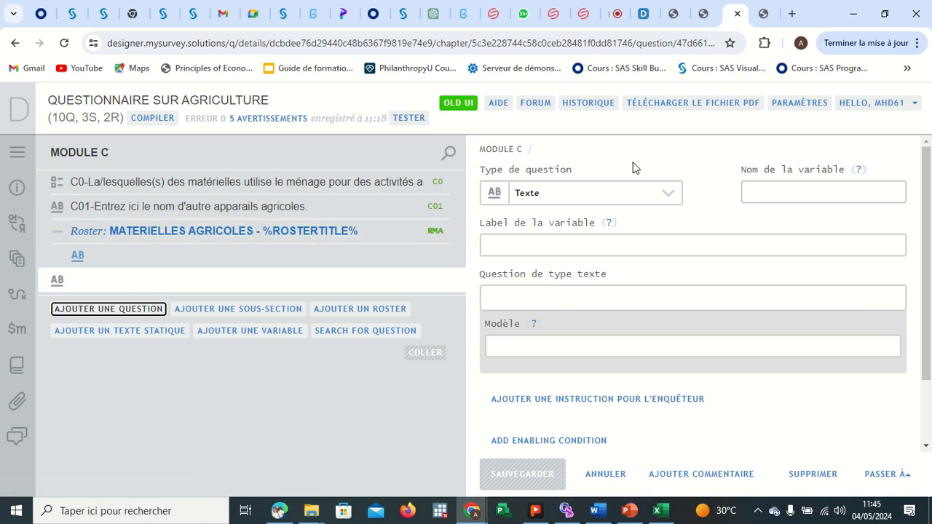
Set up the new MODULE C question as a text question with variable GD, label GDGDGD and question text CODE, and save it.
click(645, 195)
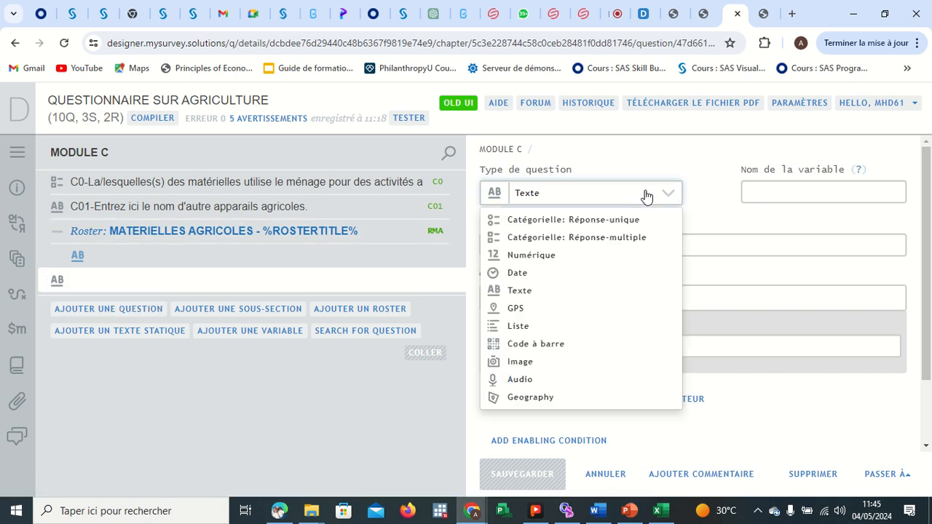
click(532, 289)
click(800, 191)
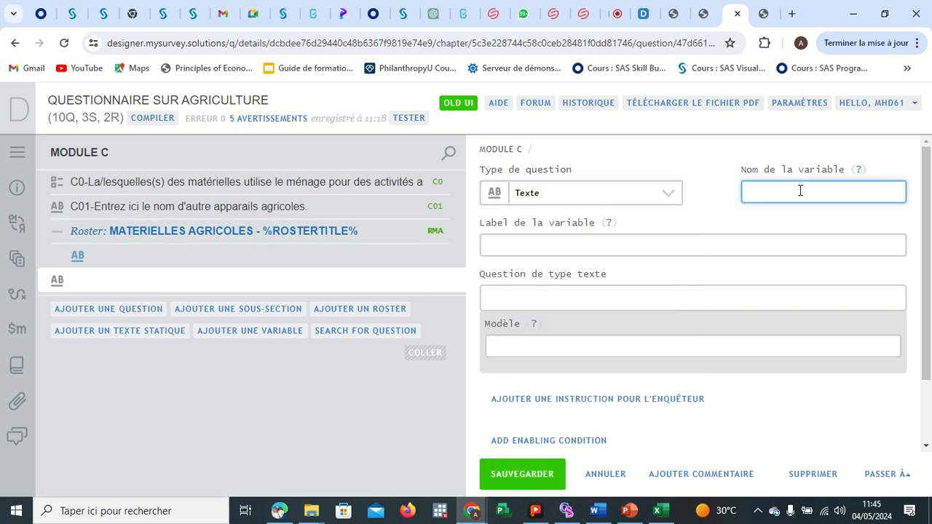
text(GD)
click(668, 248)
text(GDGDGD)
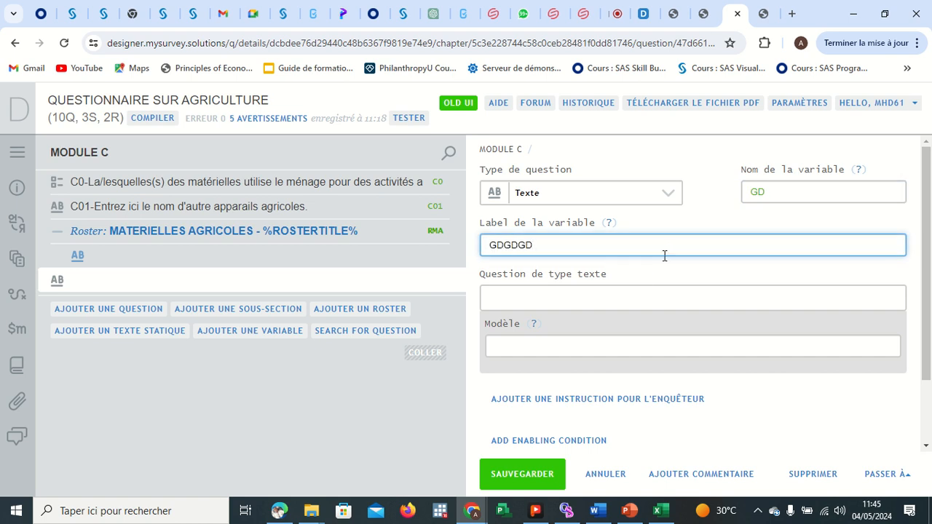
click(610, 292)
text(CODE)
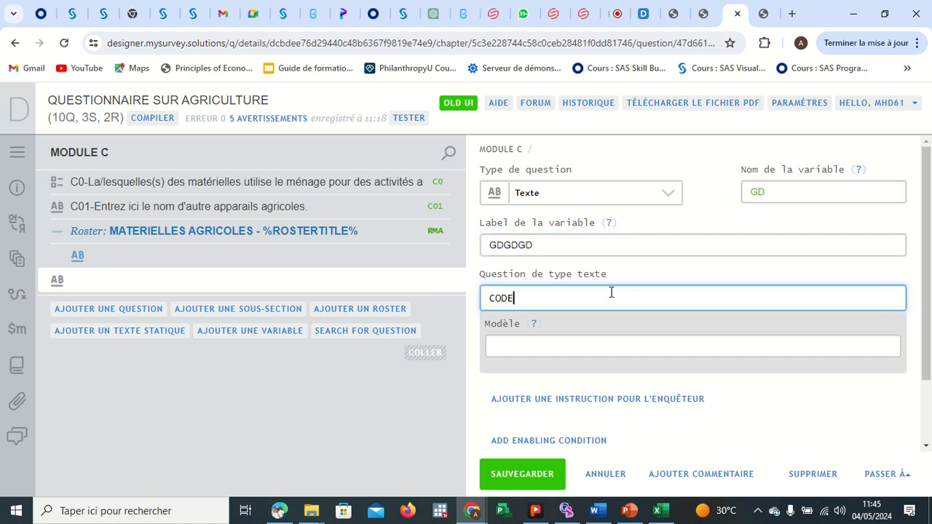
click(509, 473)
Fill the roster's text question with the pasted C1 question text, label 'C1- Quelle est la date d'achat' and variable C1, and save it.
click(252, 261)
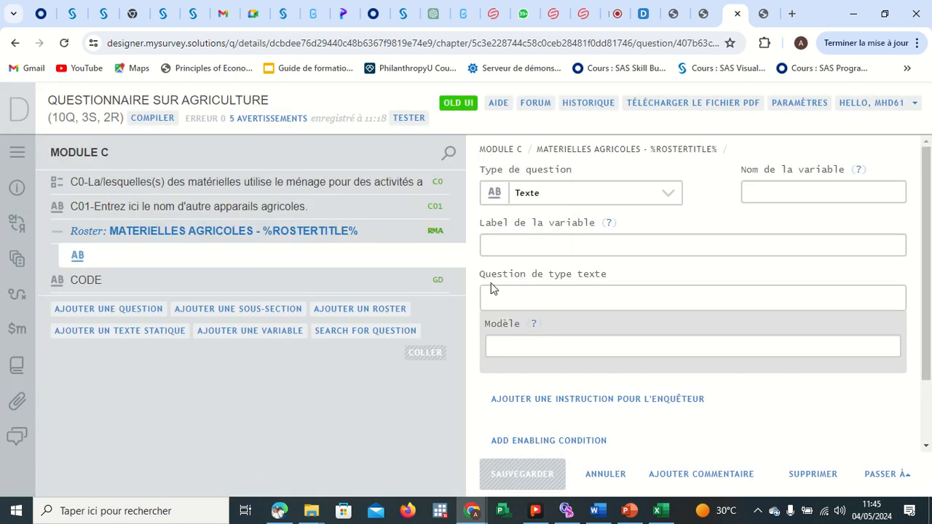
click(590, 243)
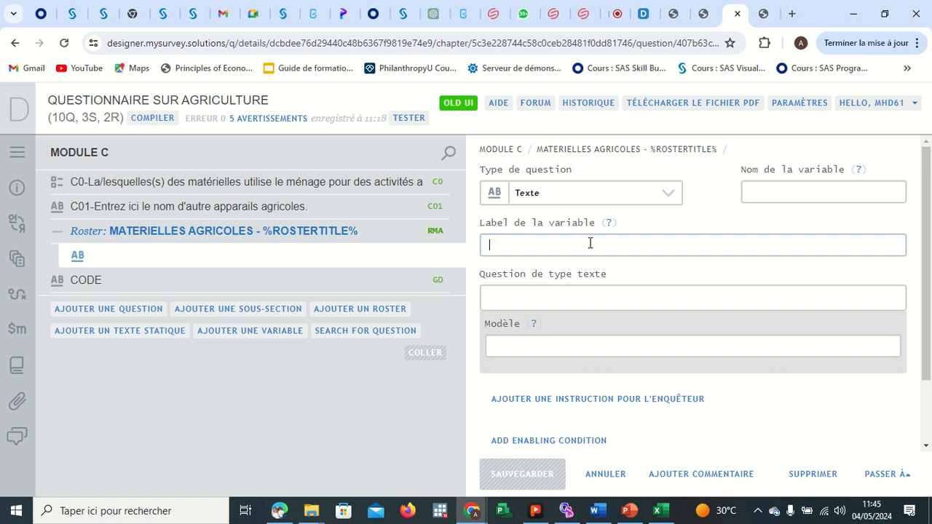
click(554, 297)
key(ctrl+v)
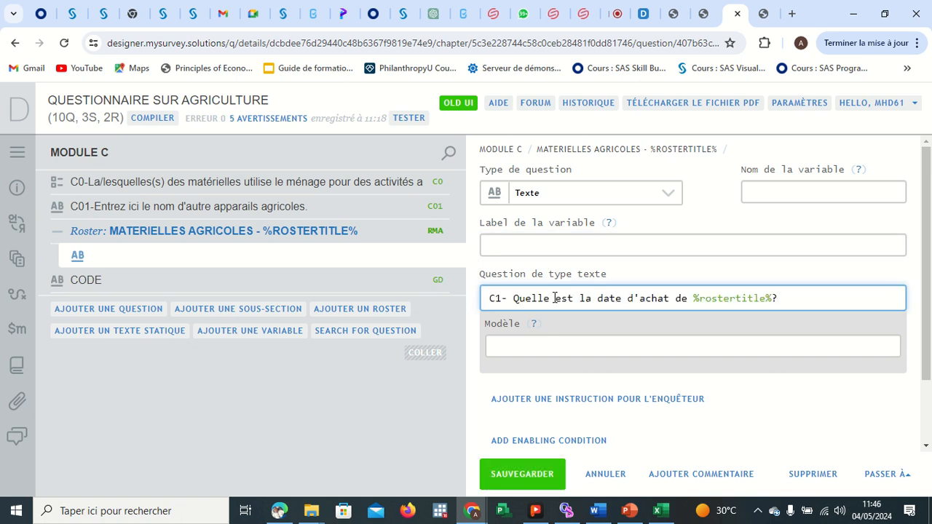
click(584, 249)
key(ctrl+v)
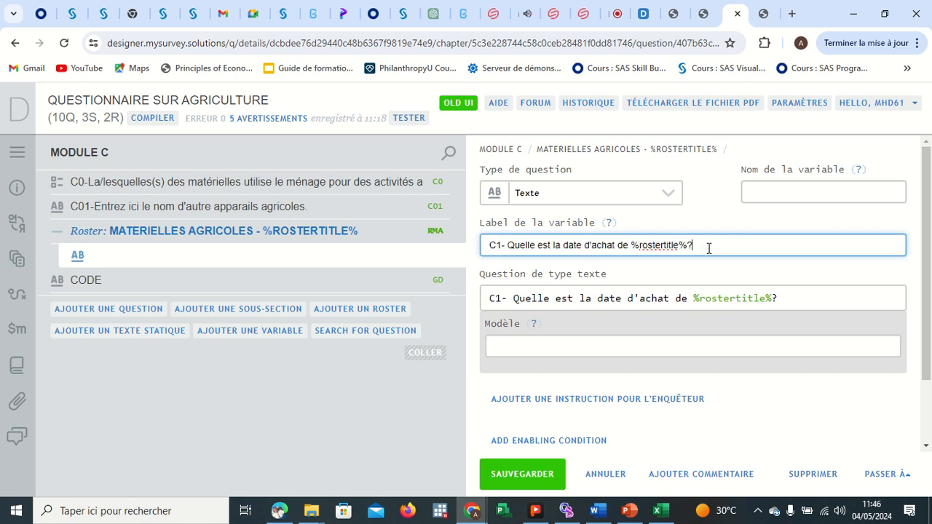
key(BackSpace)
key(BackSpace)
key(BackSpace)
key(BackSpace)
key(BackSpace)
key(BackSpace)
key(BackSpace)
key(BackSpace)
key(BackSpace)
key(BackSpace)
key(BackSpace)
key(BackSpace)
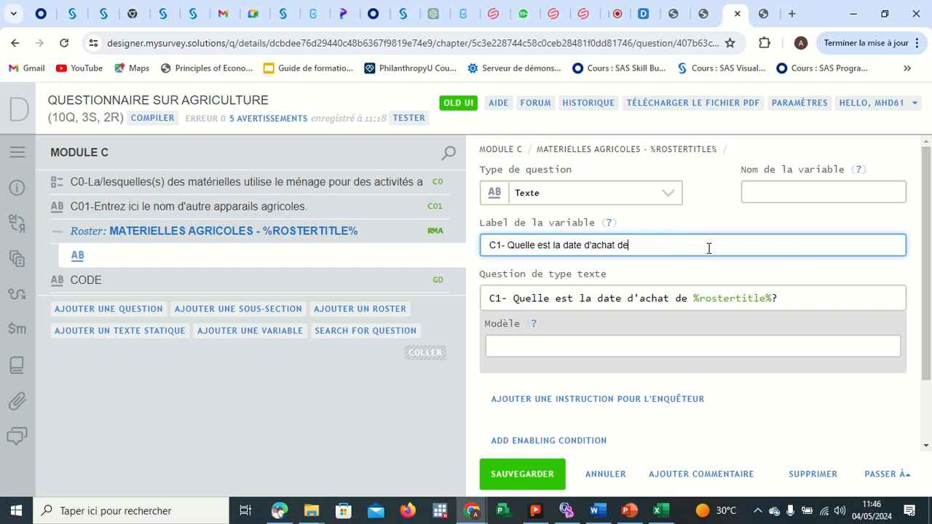
click(753, 198)
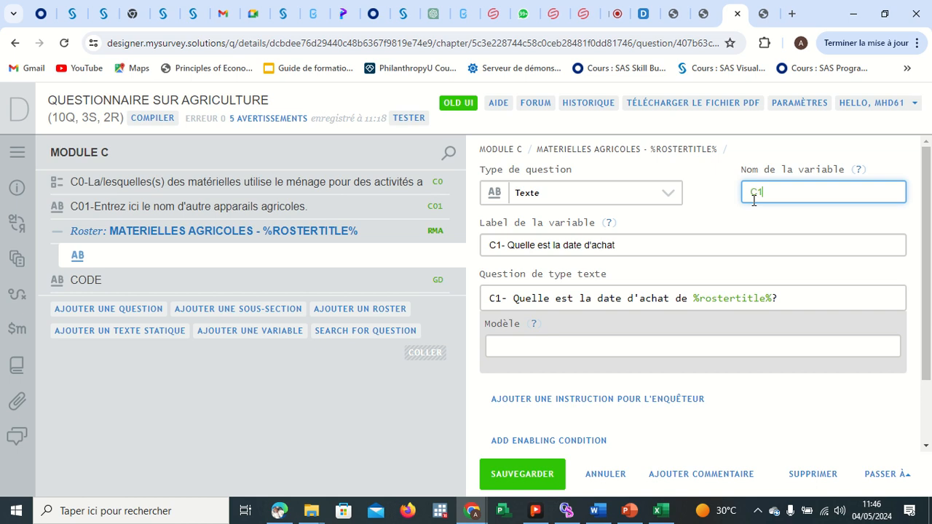
click(501, 474)
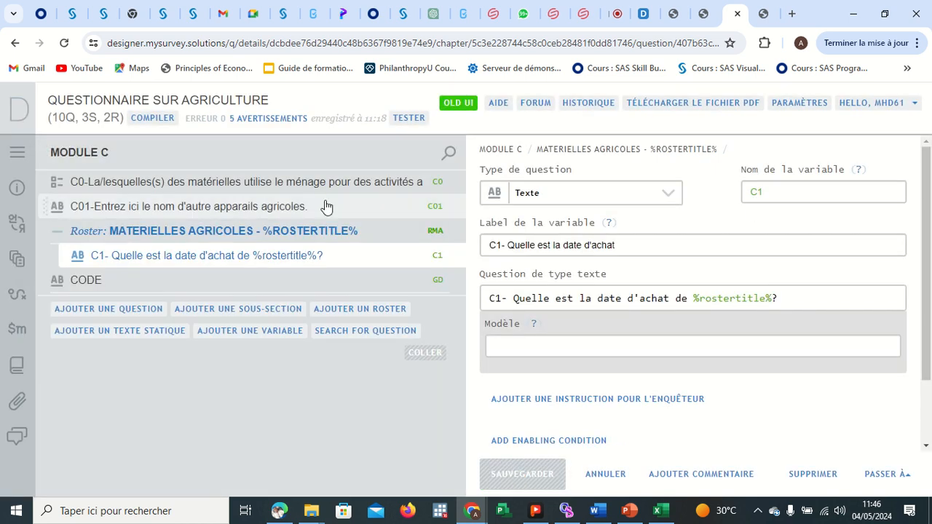
Compile the questionnaire and fix the MATERIELLES AGRICOLES roster by choosing question C0 as its multiple-choice source, then save.
click(163, 120)
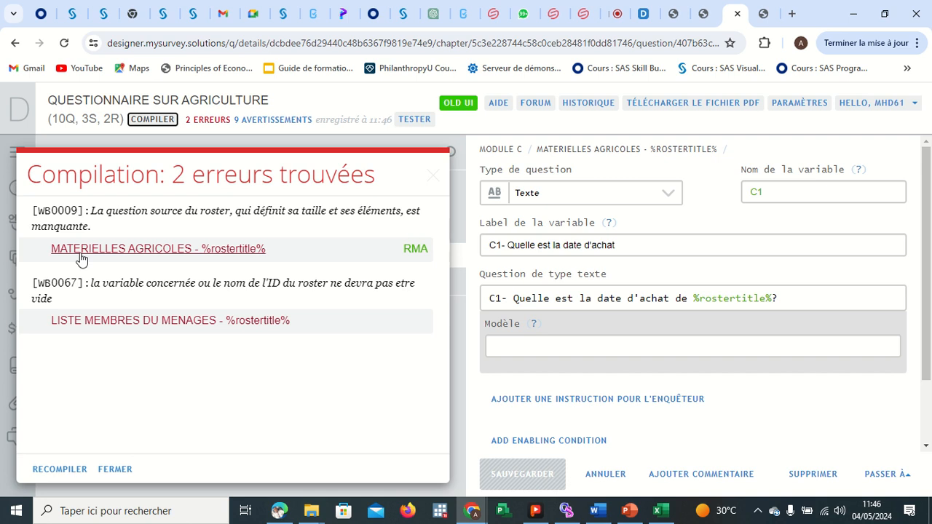
click(217, 251)
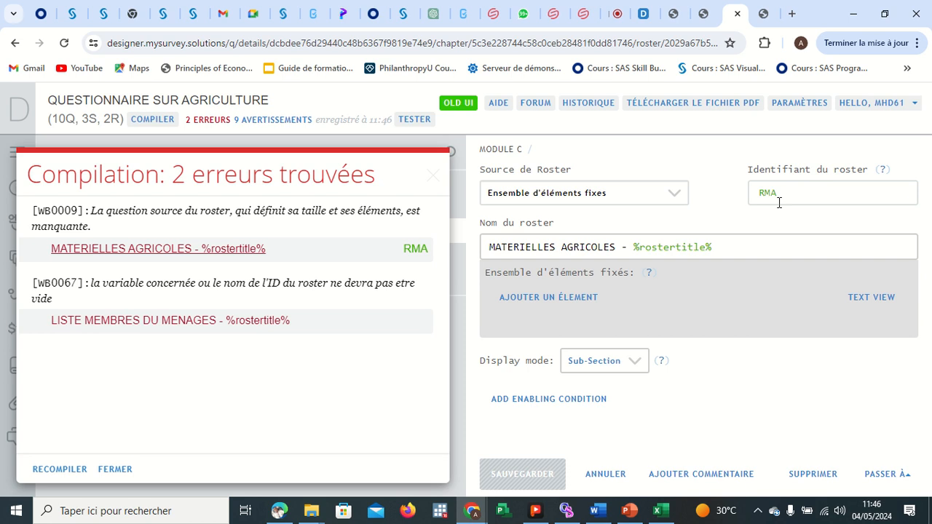
click(647, 195)
click(585, 253)
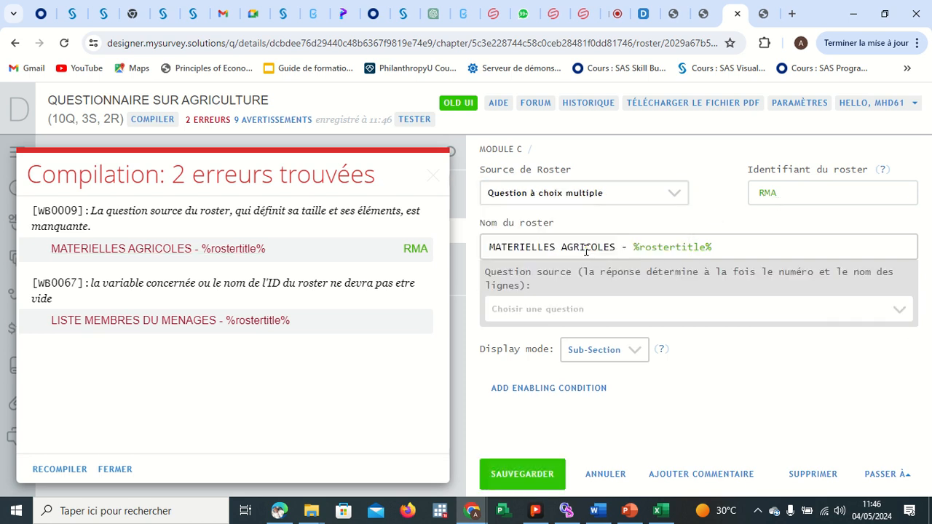
click(557, 315)
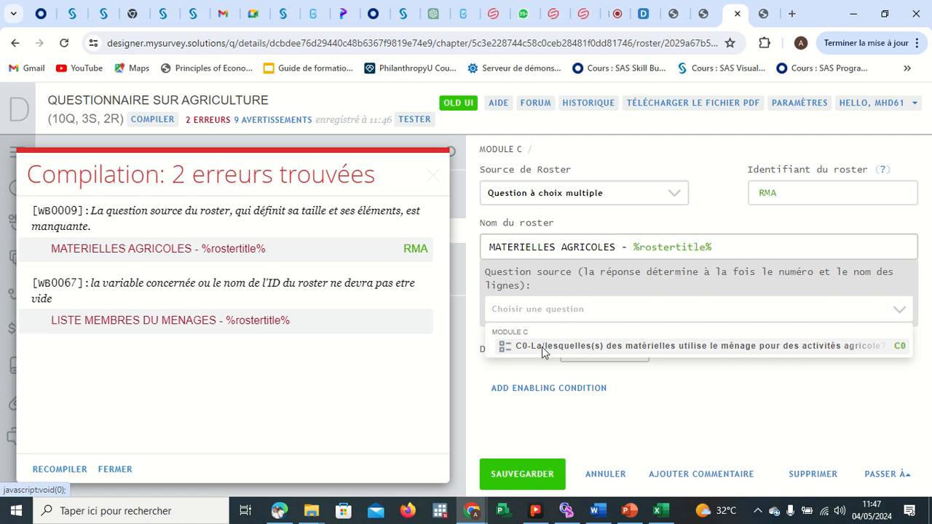
click(640, 347)
click(512, 473)
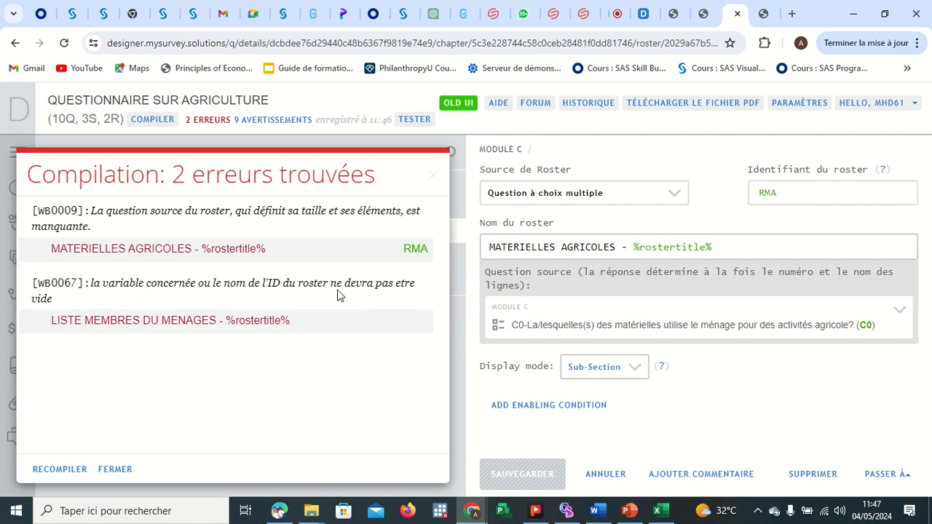
Give the LISTE MEMBRES DU MENAGES roster the identifier ROST, save it and recompile the questionnaire.
click(167, 320)
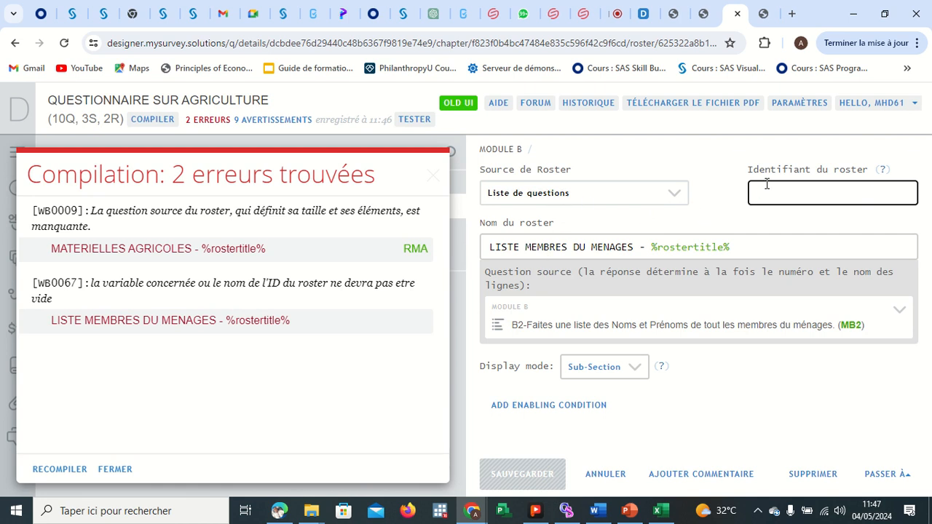
text(ROSTER)
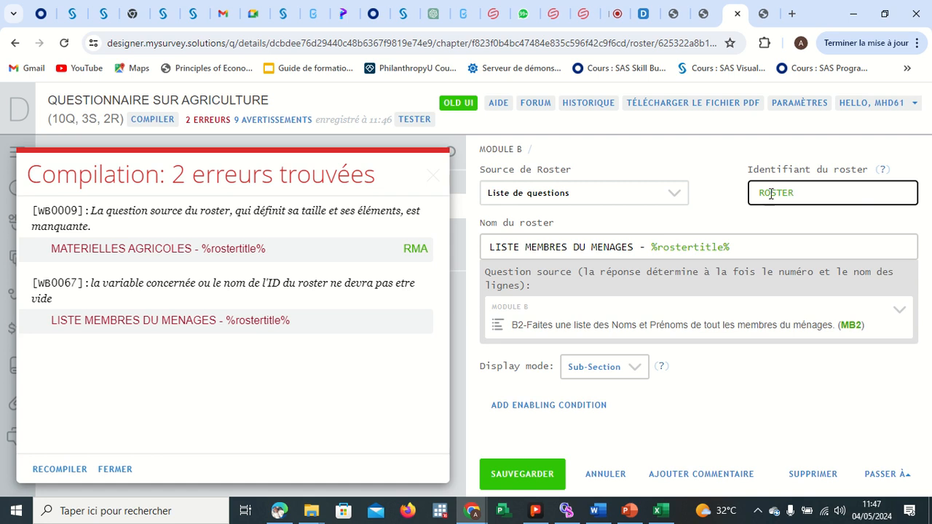
click(536, 474)
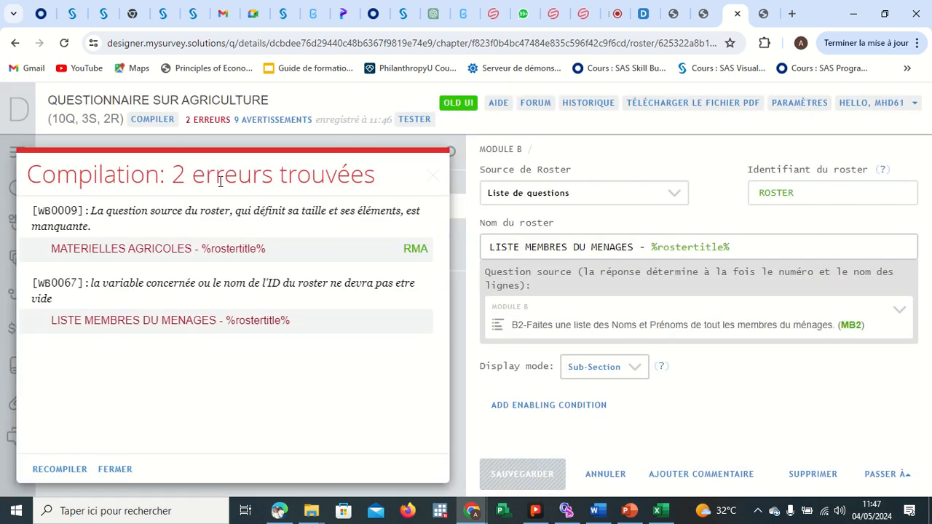
click(154, 119)
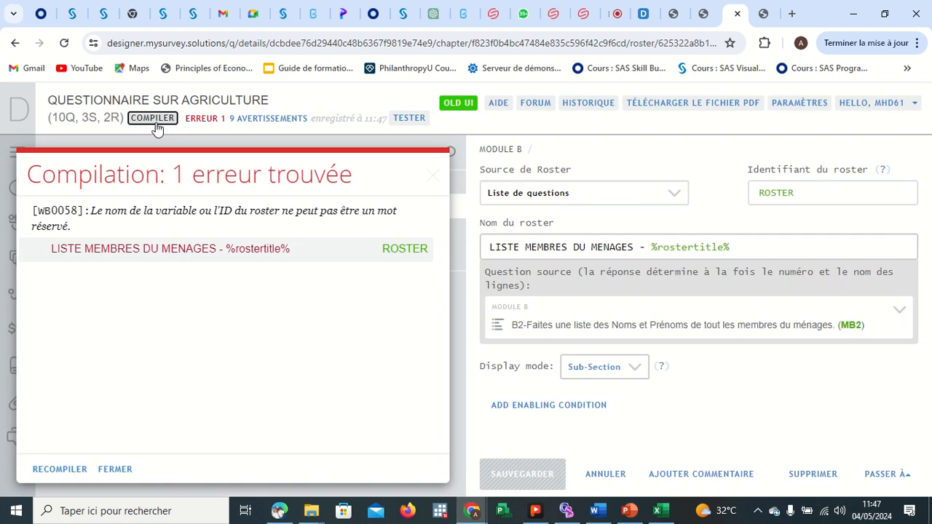
click(197, 249)
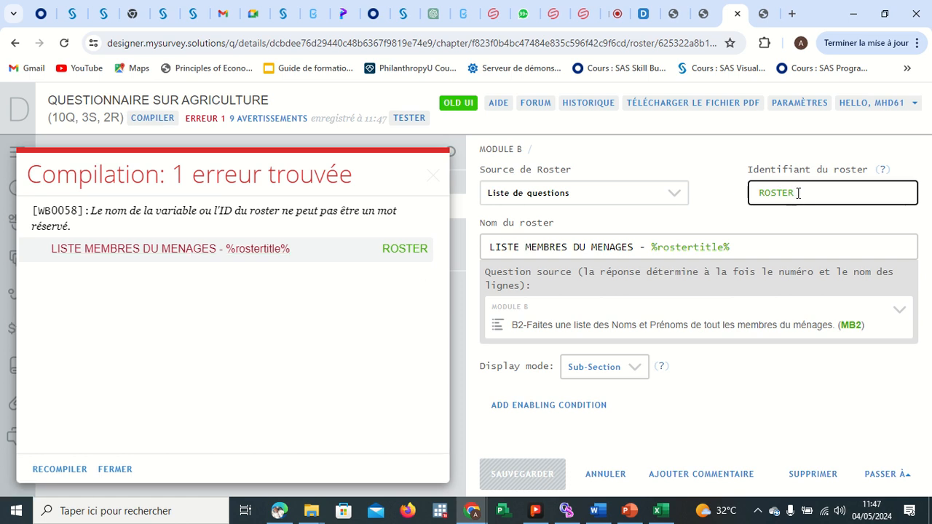
key(BackSpace)
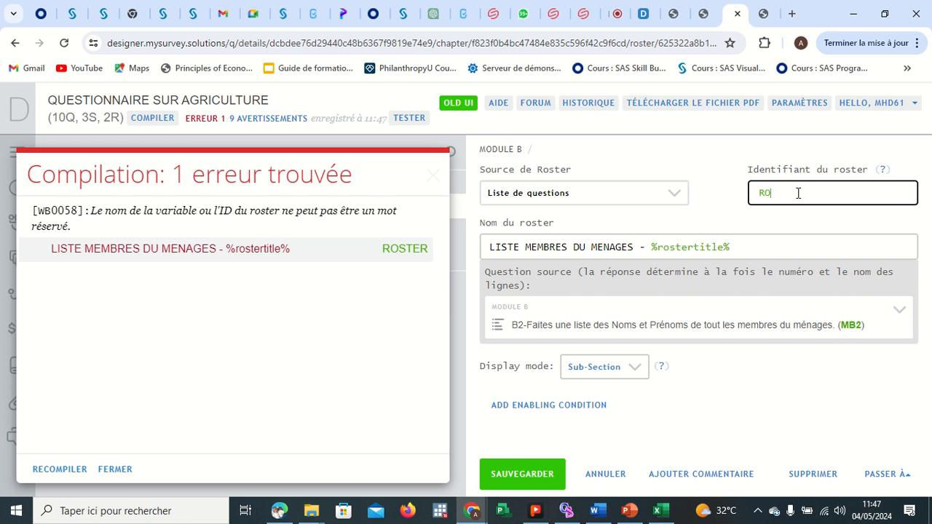
click(513, 475)
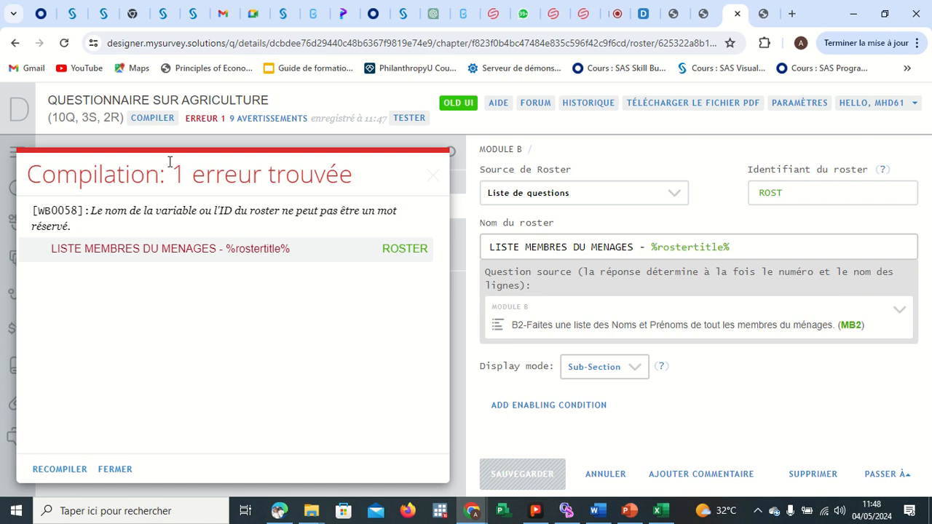
click(149, 115)
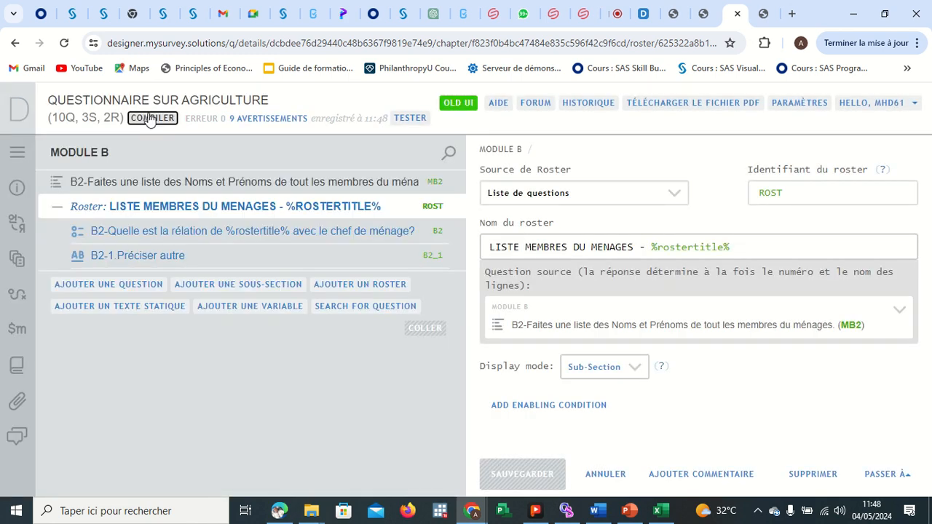
Launch the web tester, open MODULE B and enter two household member names in the members list.
click(407, 120)
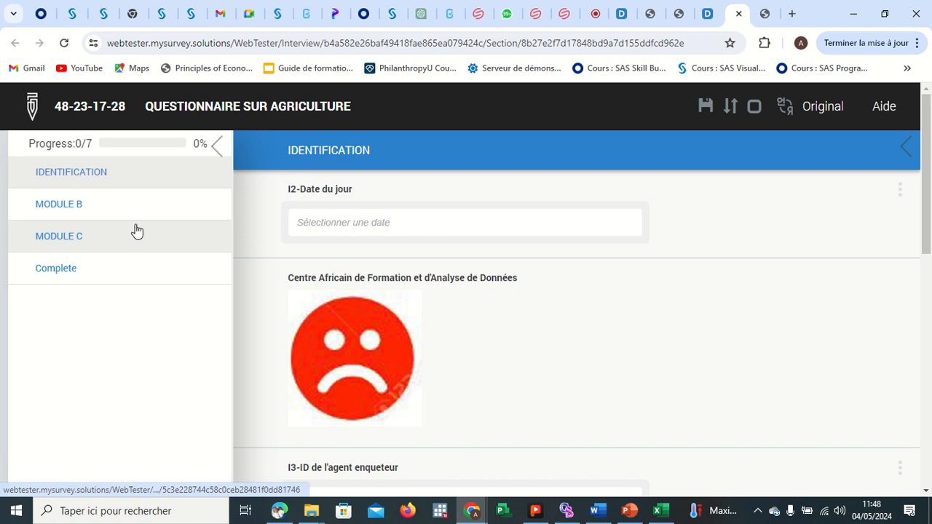
click(108, 213)
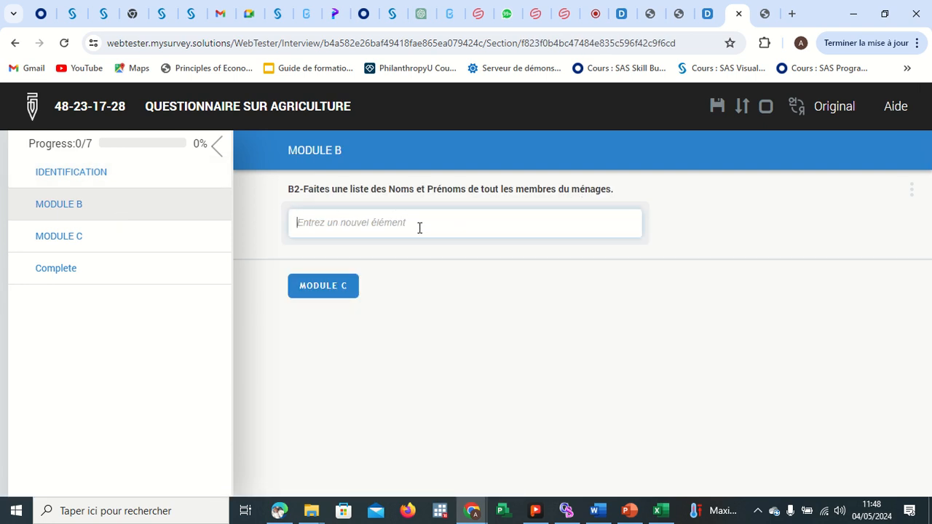
text(MHD)
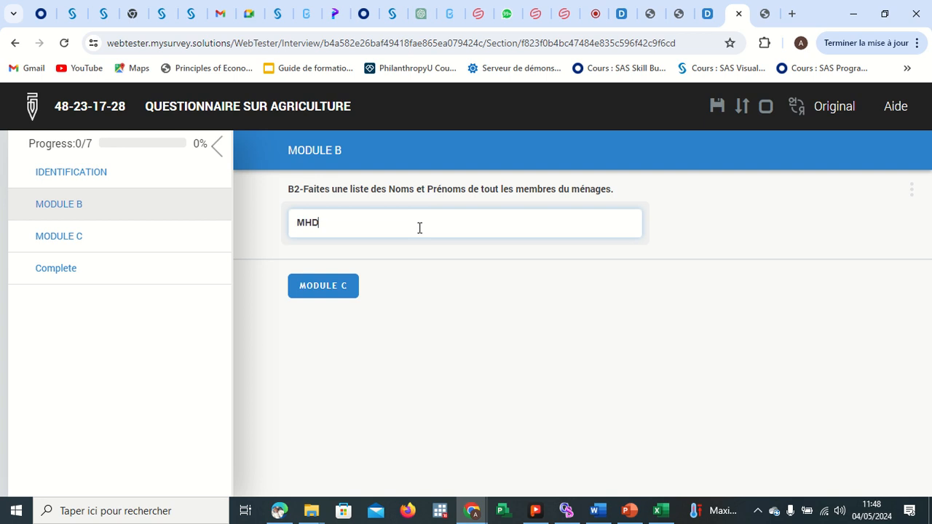
key(Return)
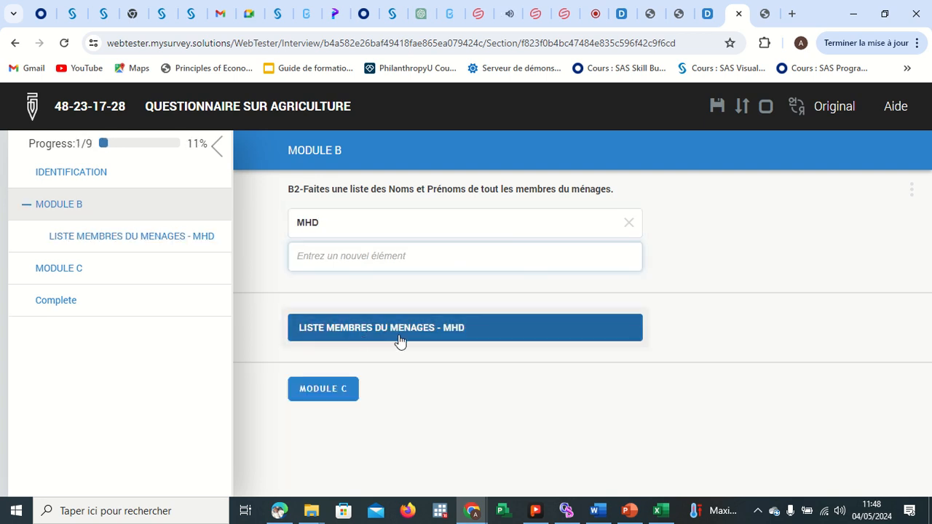
text(FADEL)
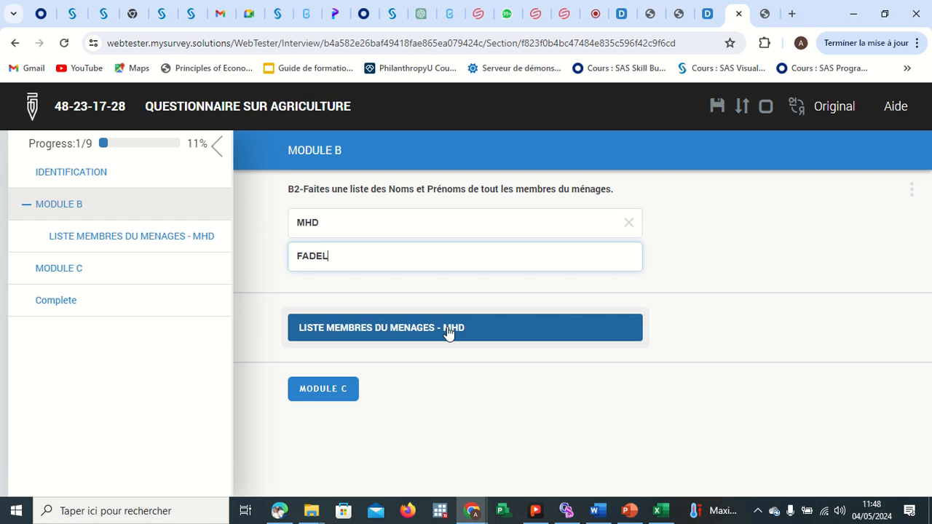
key(Return)
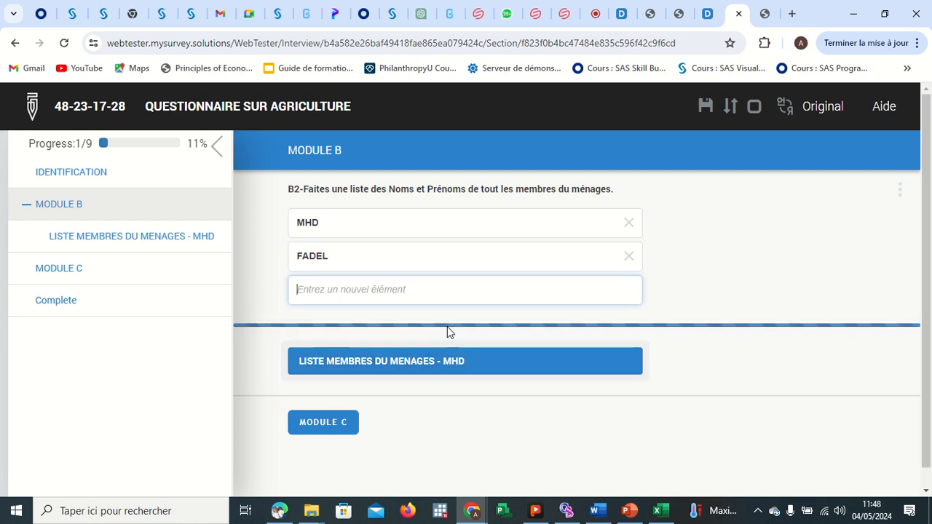
Open the first member's roster, answer the relationship question with Chef de ménage, and return to MODULE B.
scroll(442, 271, down, 2)
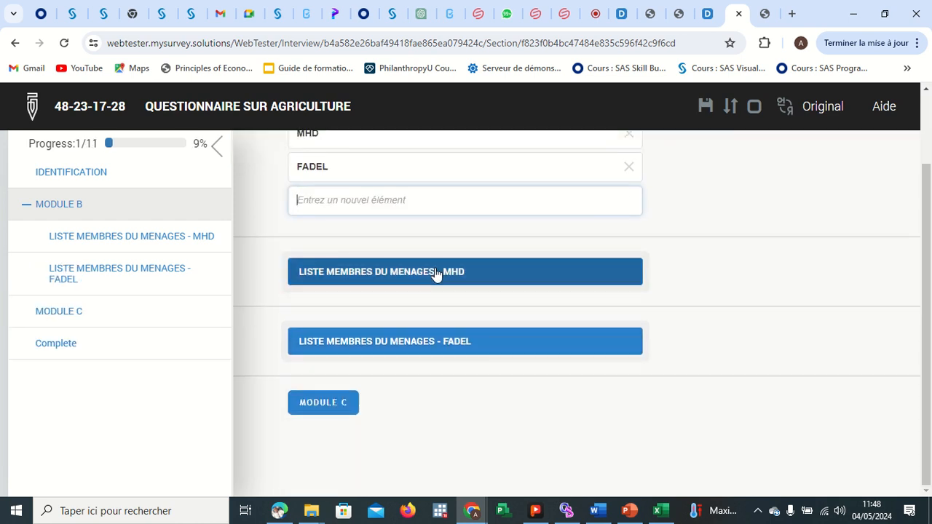
click(442, 272)
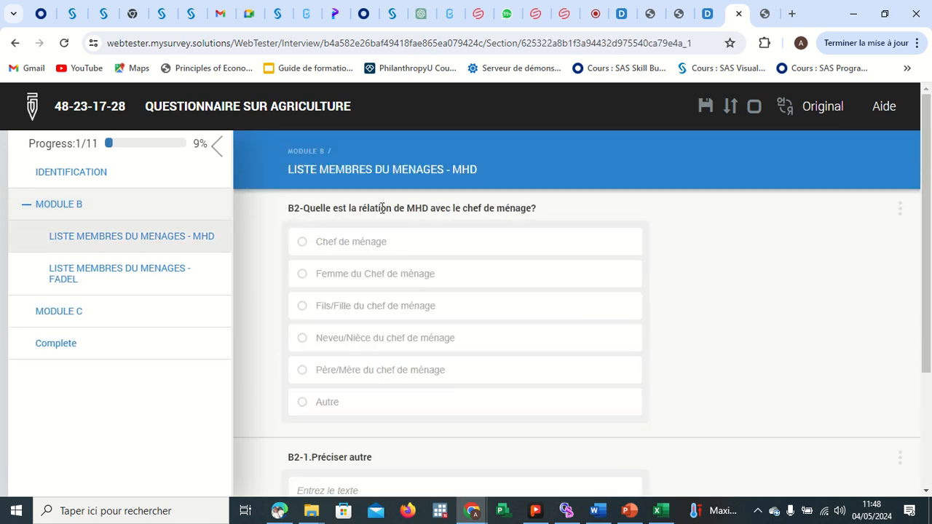
click(303, 241)
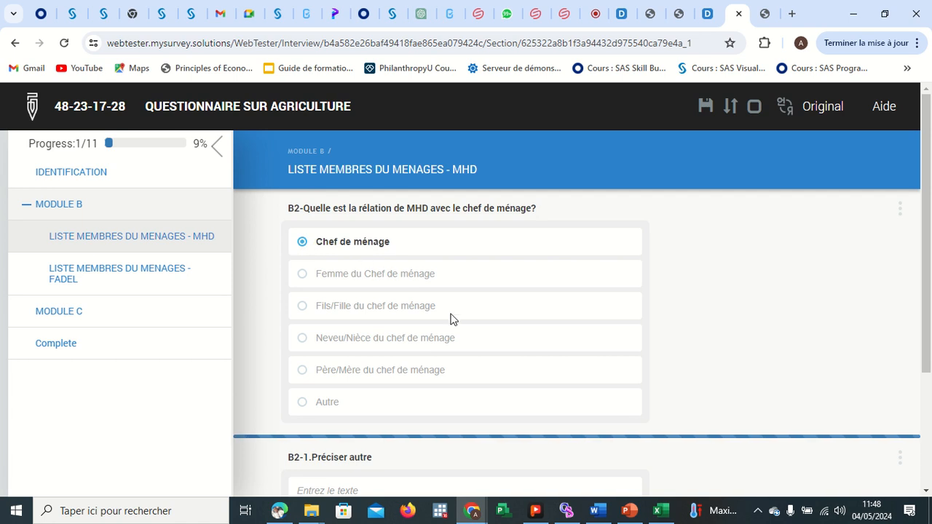
scroll(458, 324, down, 2)
scroll(469, 329, down, 1)
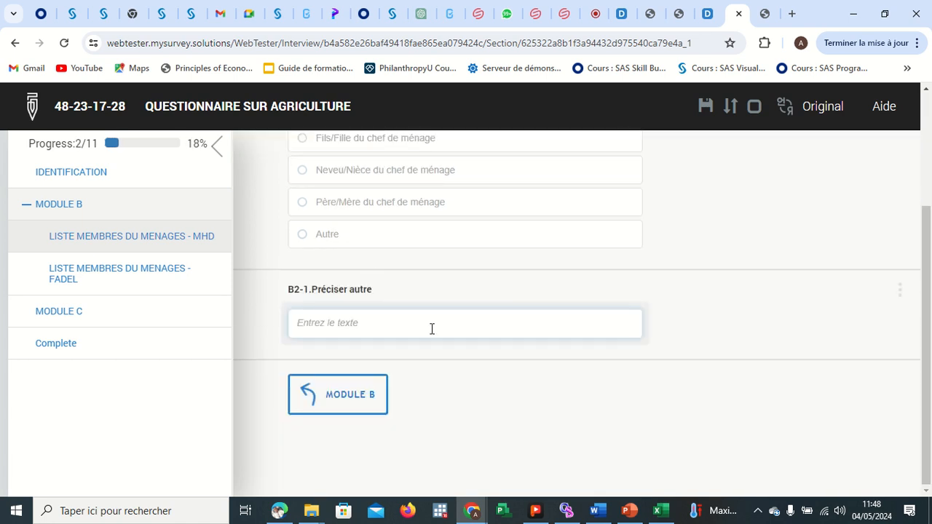
click(355, 401)
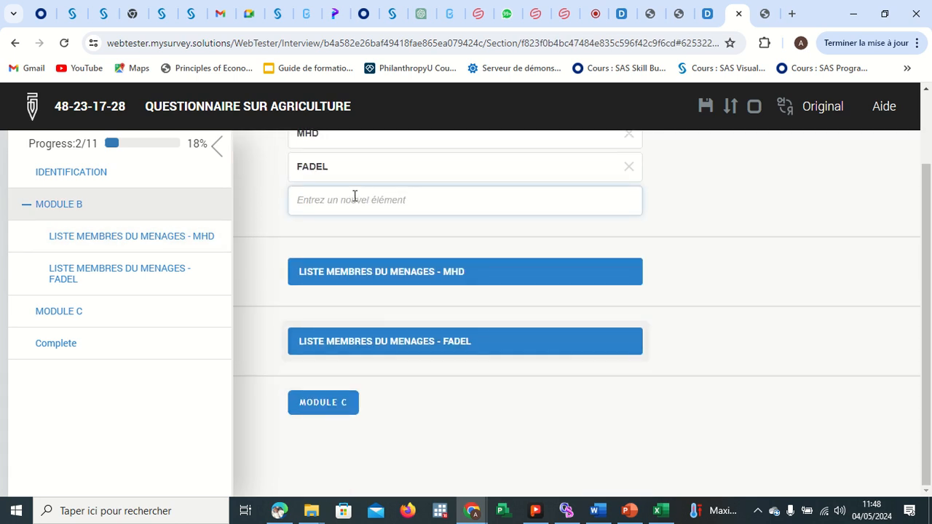
Open FADEL's roster, answer the relationship with Chef de ménage, specify the other text as DGDGDG, and return to MODULE B.
click(410, 339)
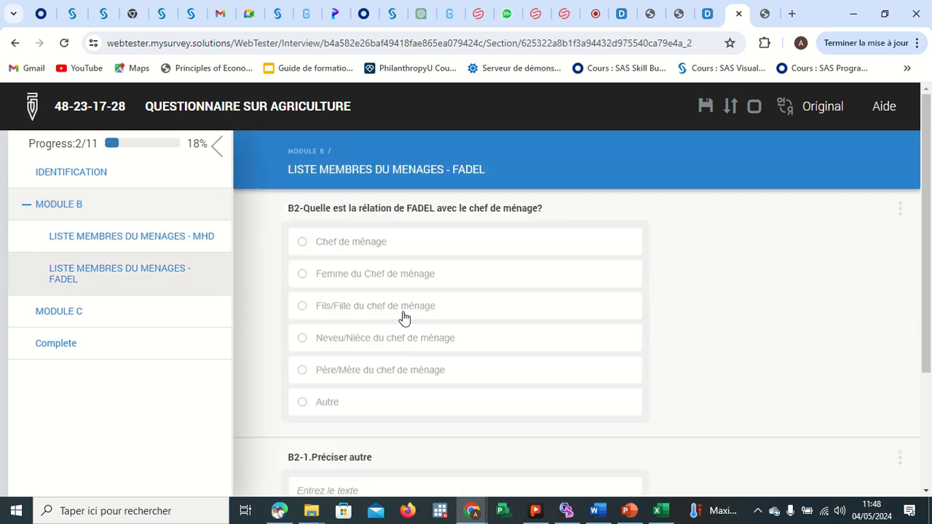
click(334, 242)
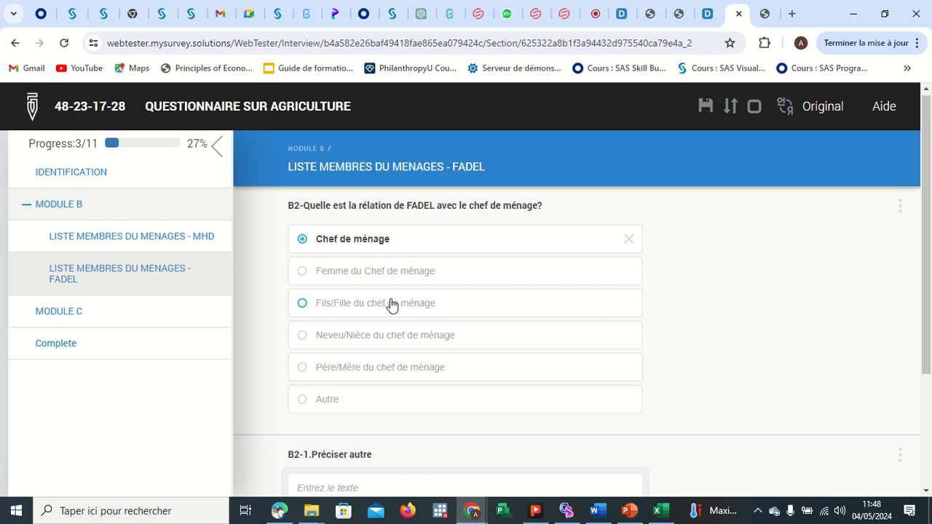
scroll(391, 304, down, 3)
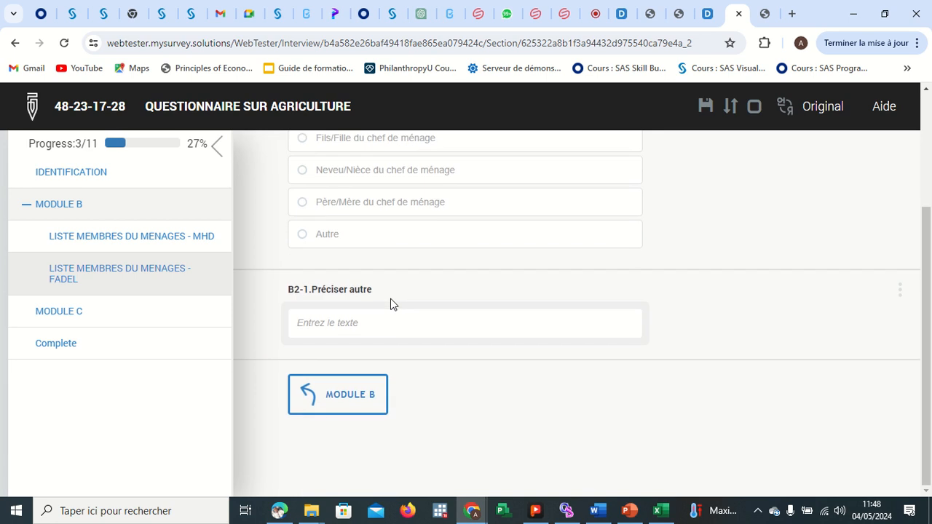
click(360, 313)
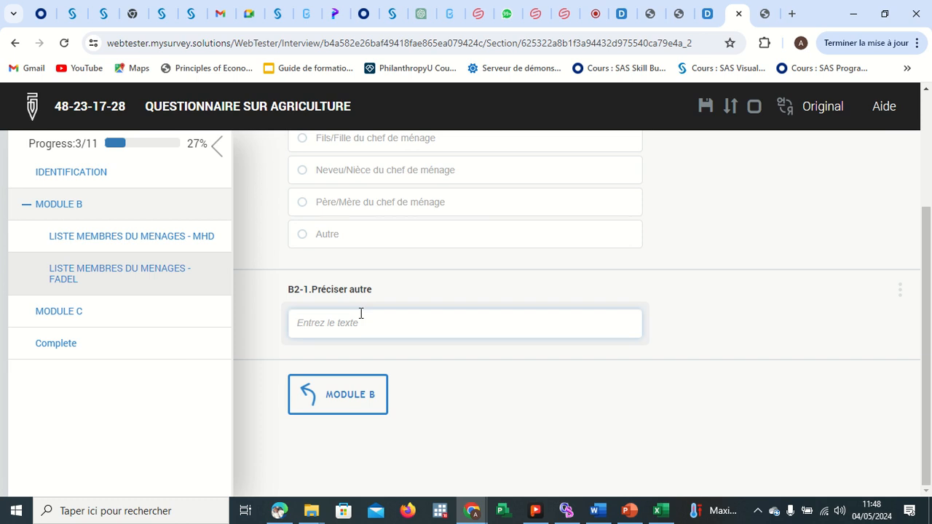
text(DGDGDG)
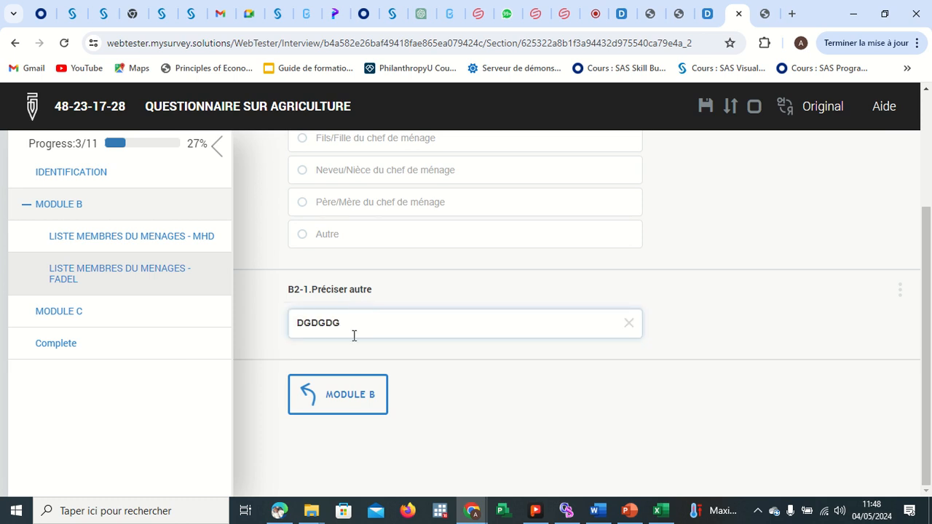
click(357, 390)
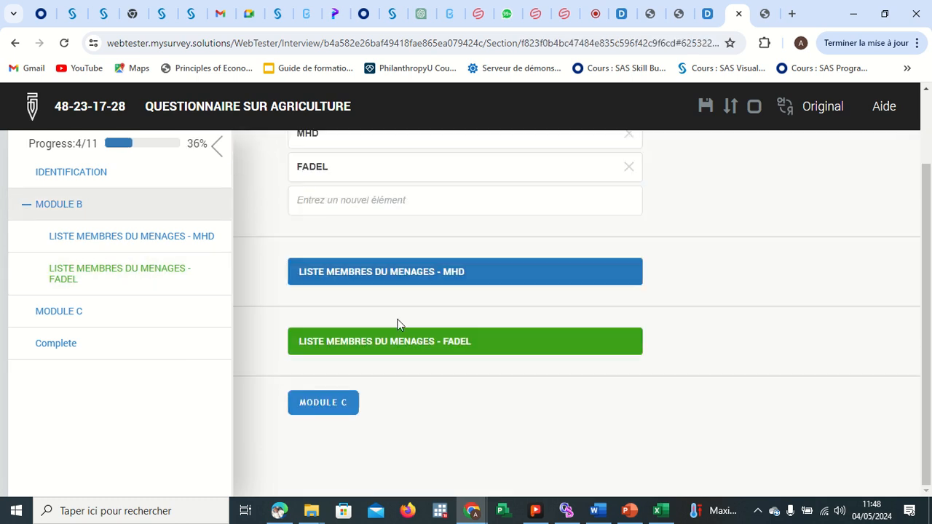
Open MODULE C and tick Houe and Charette as the materials the household uses.
click(330, 391)
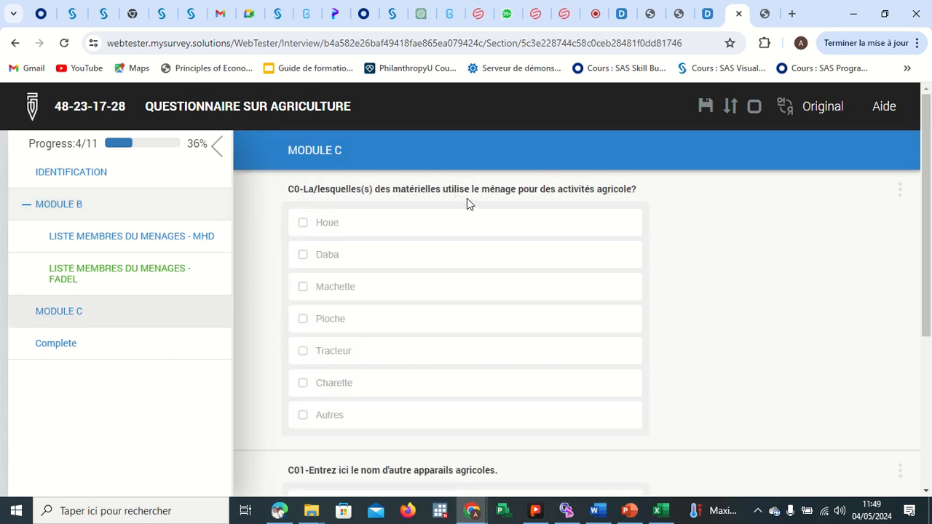
click(324, 224)
scroll(495, 269, down, 3)
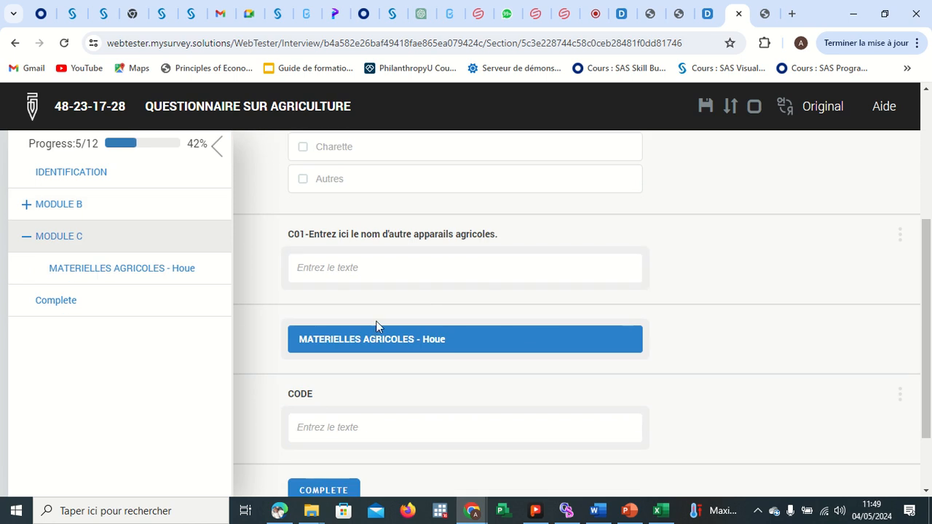
scroll(423, 339, up, 1)
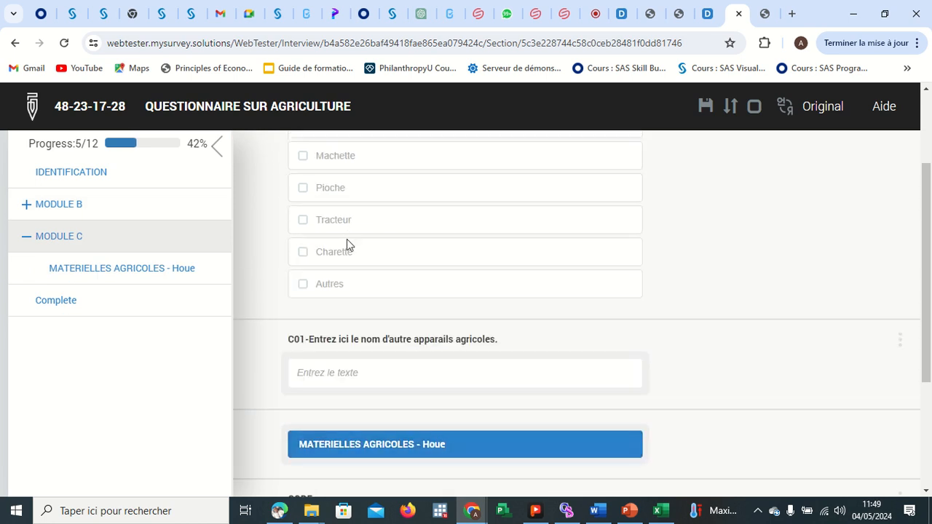
click(348, 253)
scroll(432, 307, down, 2)
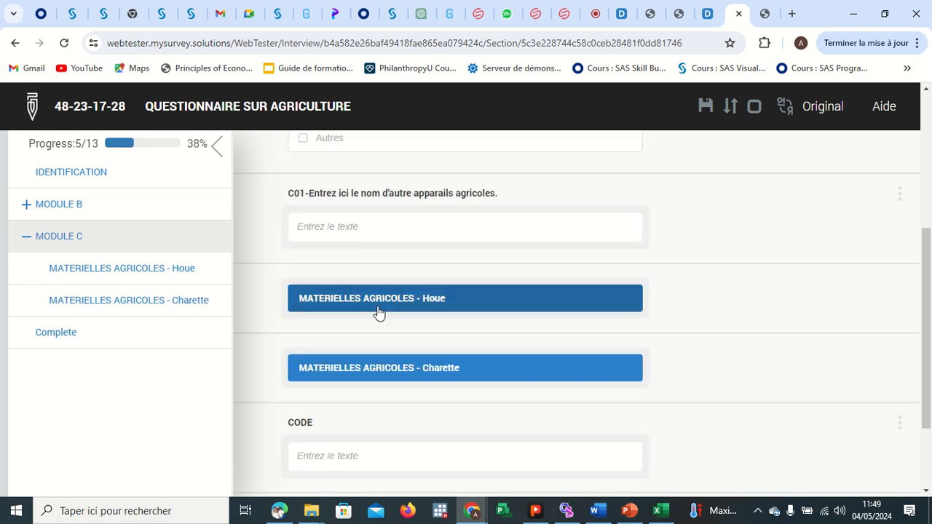
Review MODULE C's questions, open the Charette materials roster and return to MODULE C.
click(396, 230)
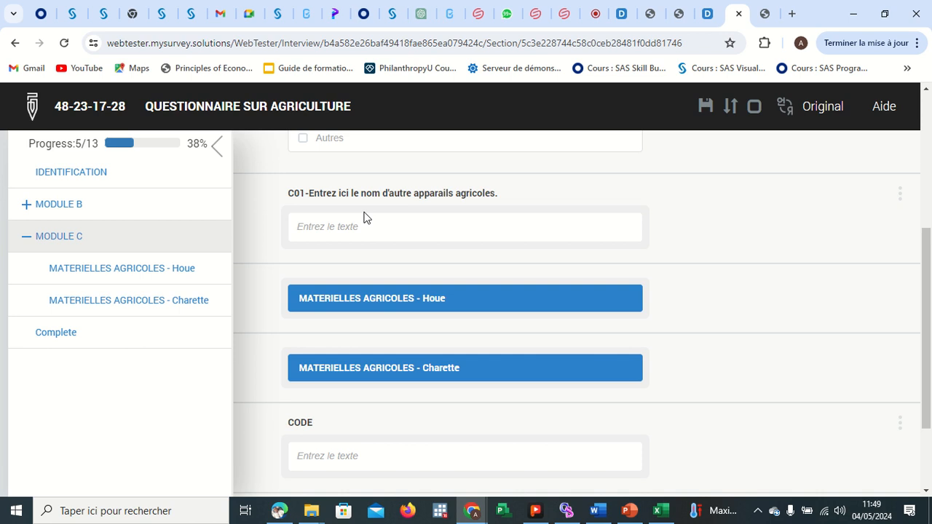
scroll(364, 217, up, 1)
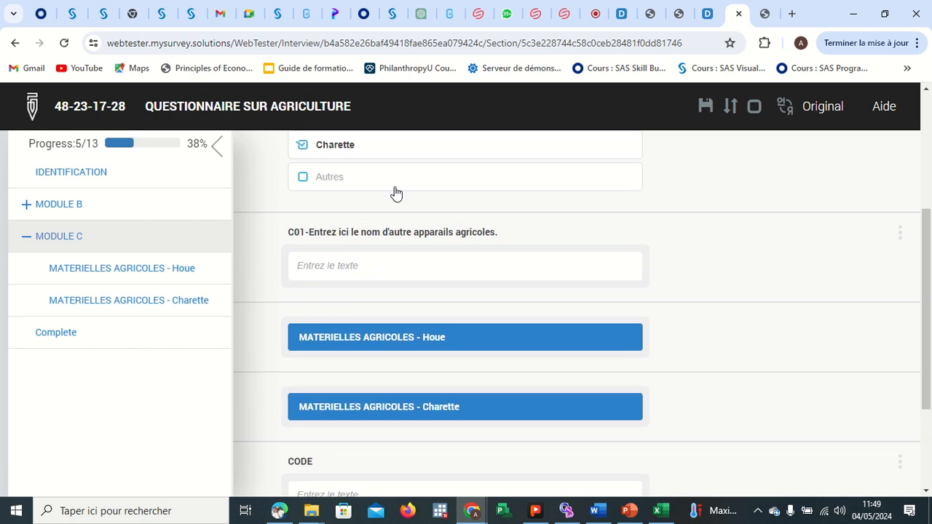
scroll(439, 318, down, 3)
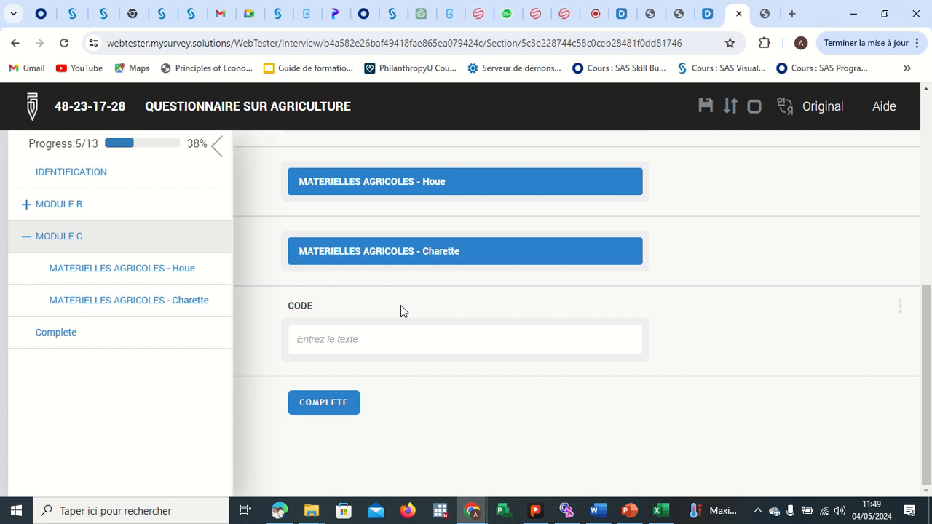
click(323, 337)
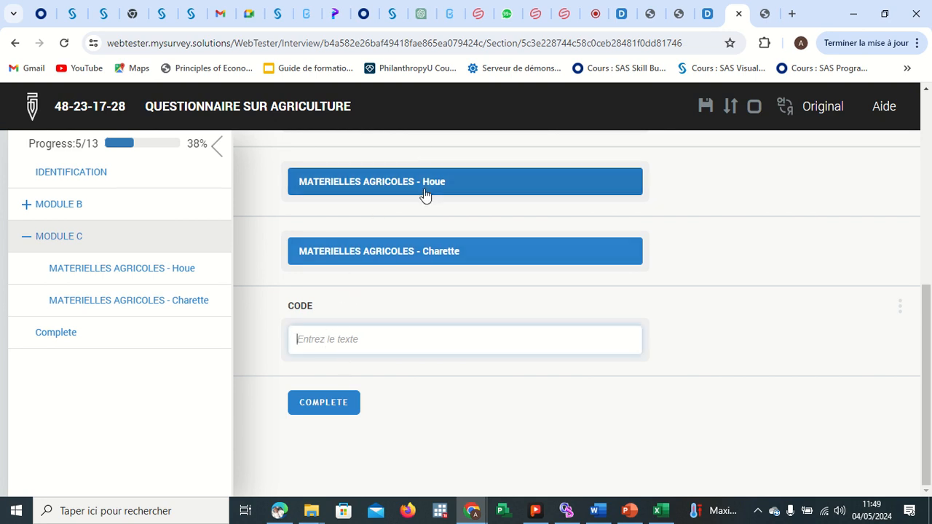
click(431, 256)
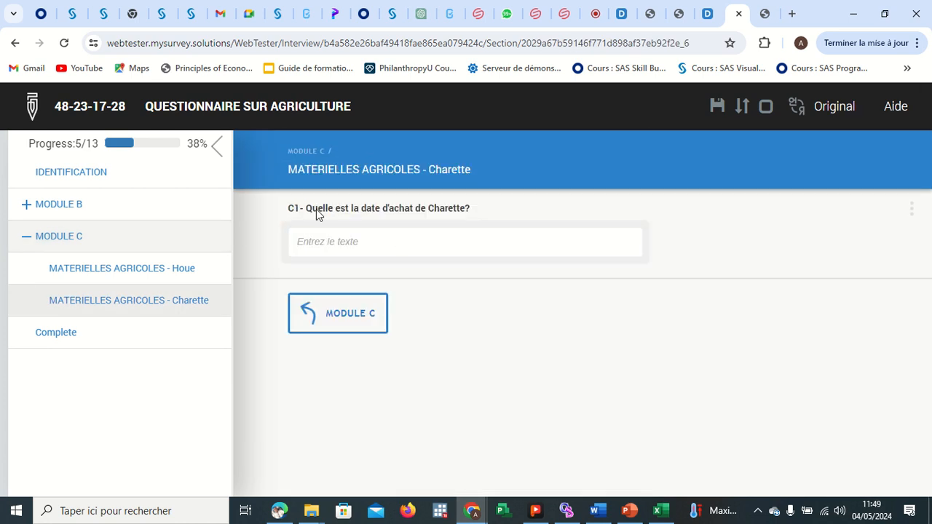
click(335, 319)
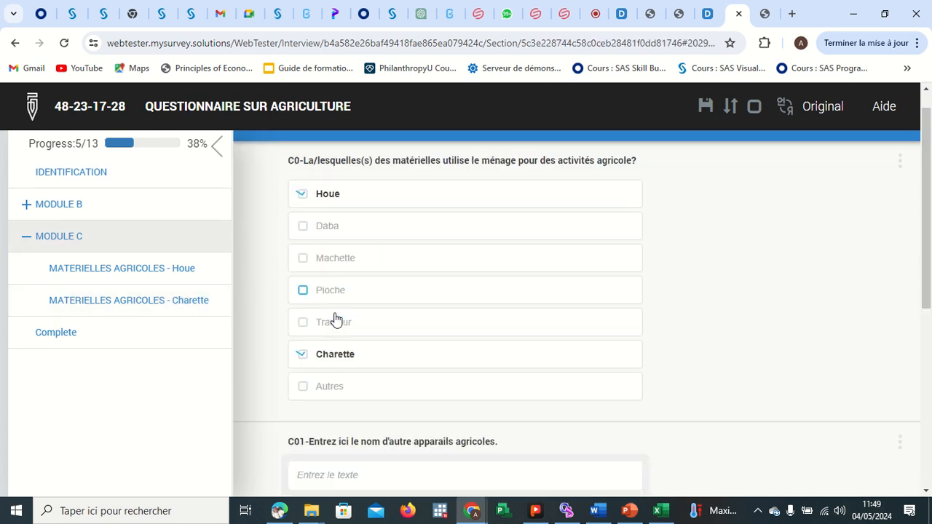
click(325, 342)
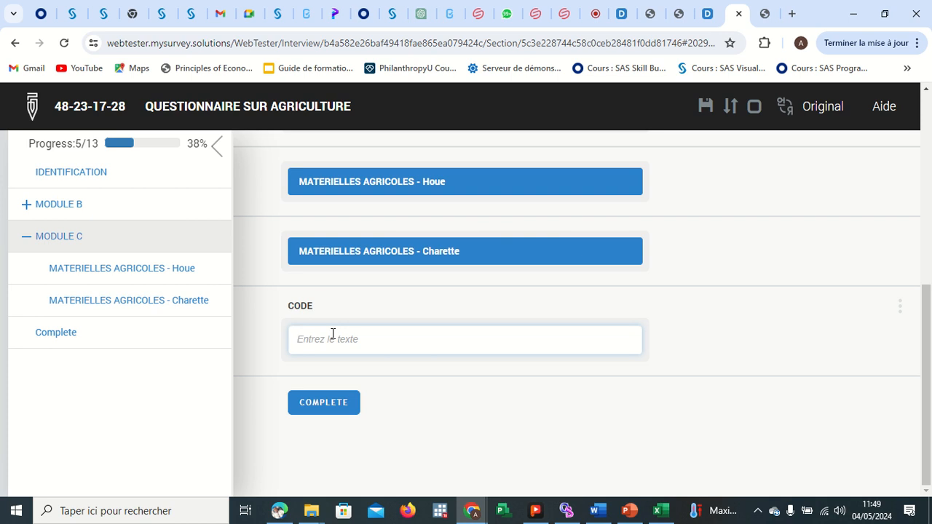
Return to the Designer and reopen QUESTIONNAIRE SUR AGRICULTURE from the questionnaire list.
click(707, 13)
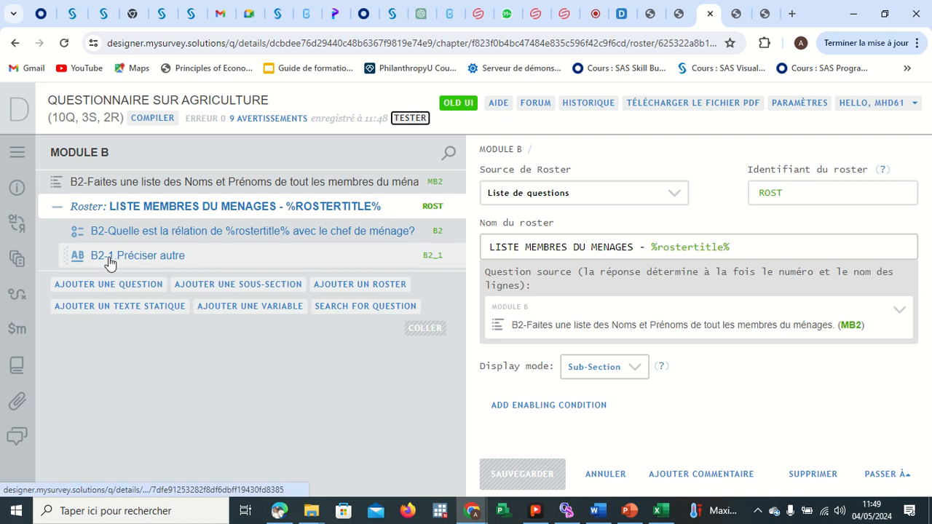
click(16, 150)
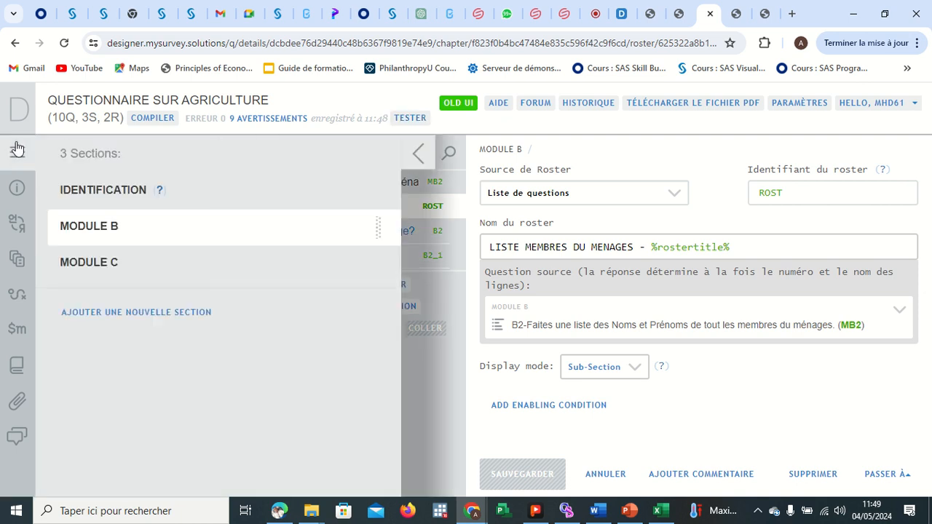
click(413, 153)
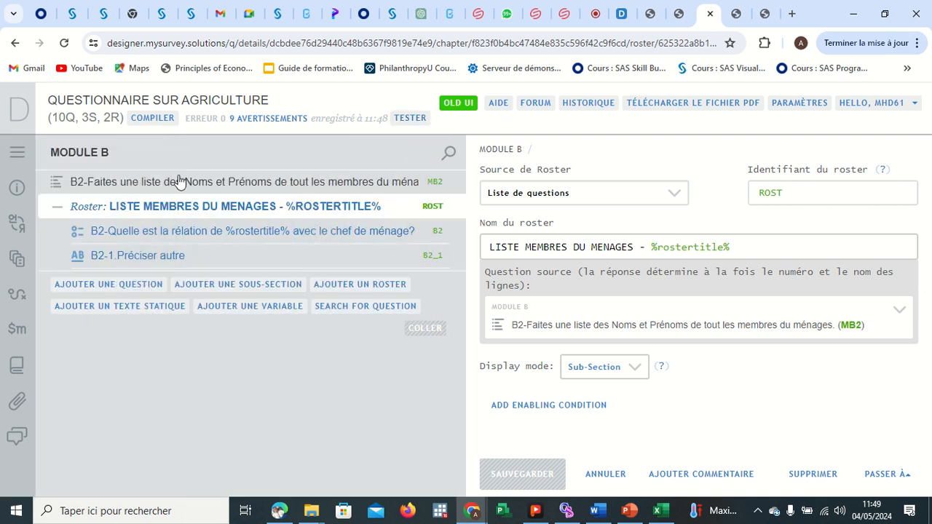
click(69, 150)
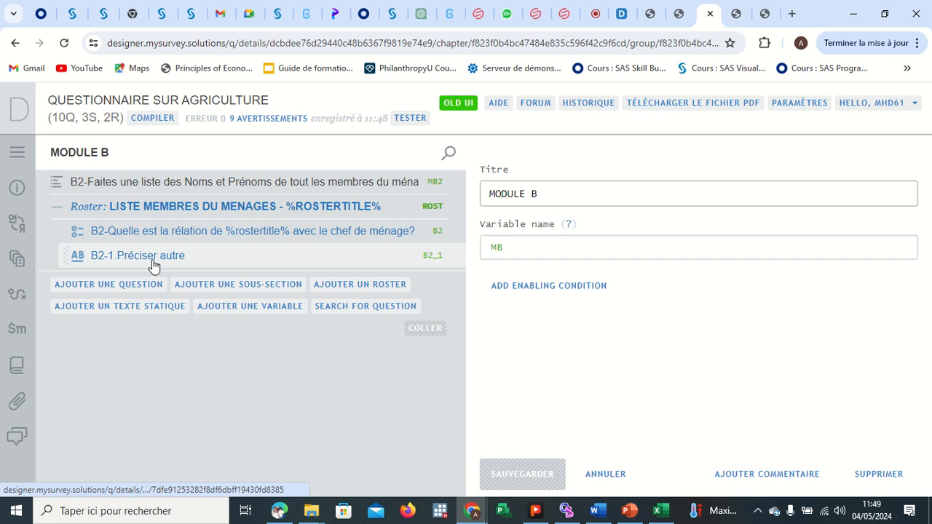
click(24, 114)
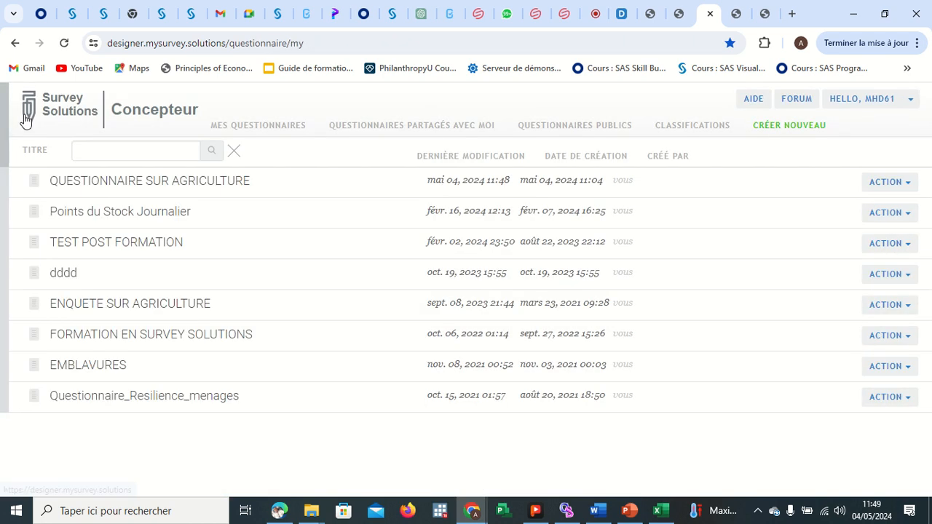
click(144, 180)
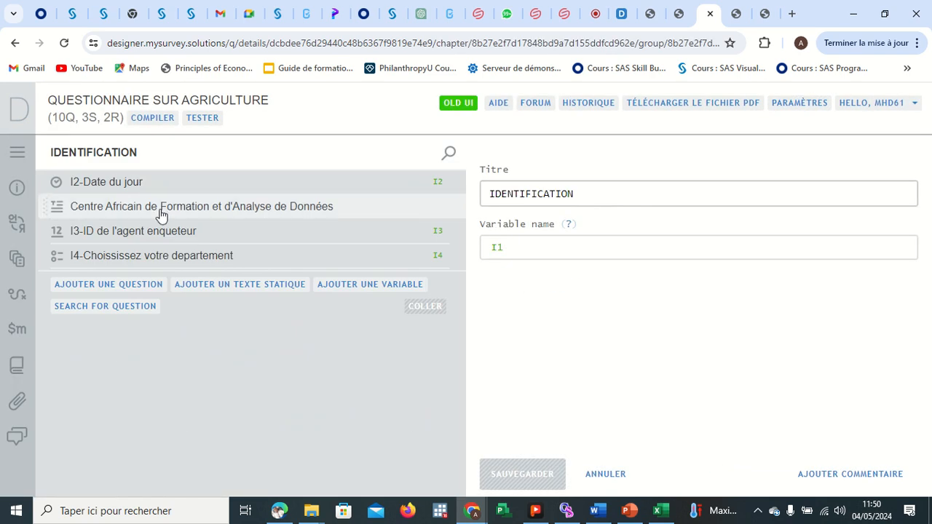
Go to MODULE C and add a new question after C1 inside the MATERIELLES AGRICOLES roster.
click(17, 152)
click(120, 229)
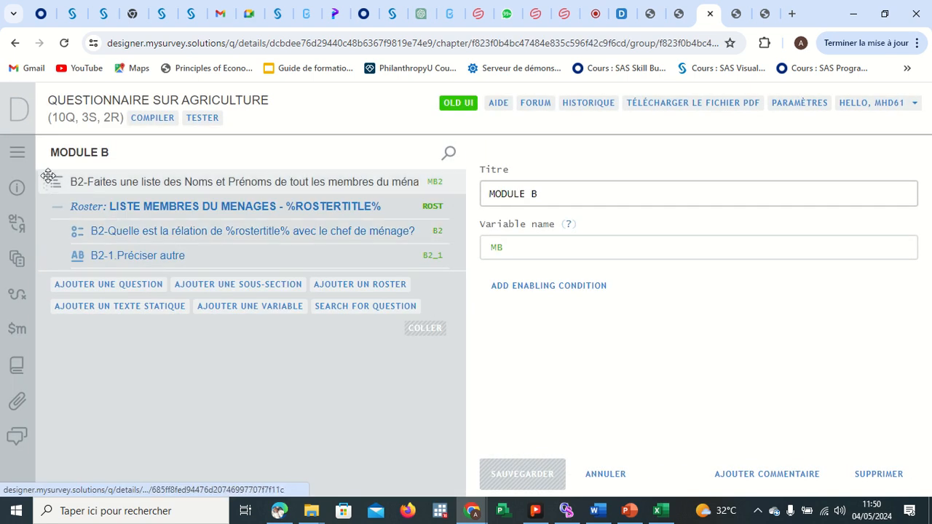
click(18, 152)
click(91, 279)
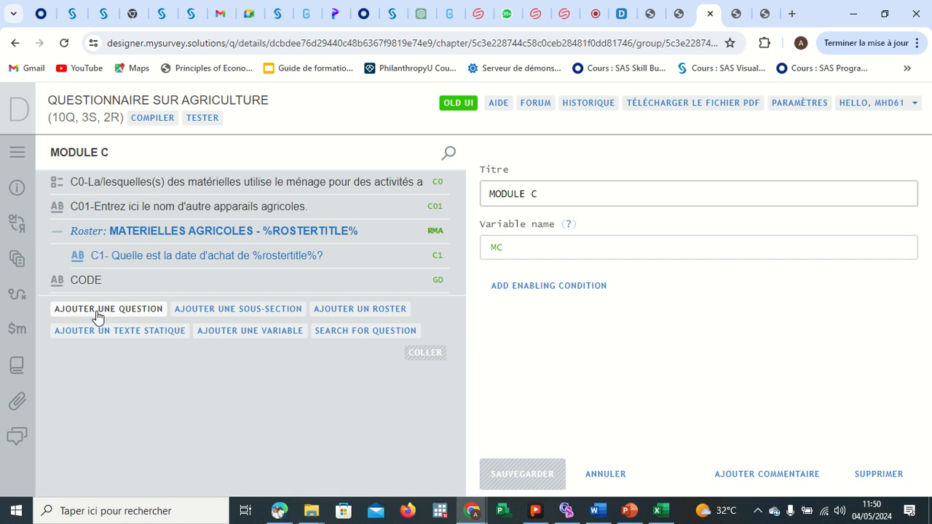
right_click(211, 233)
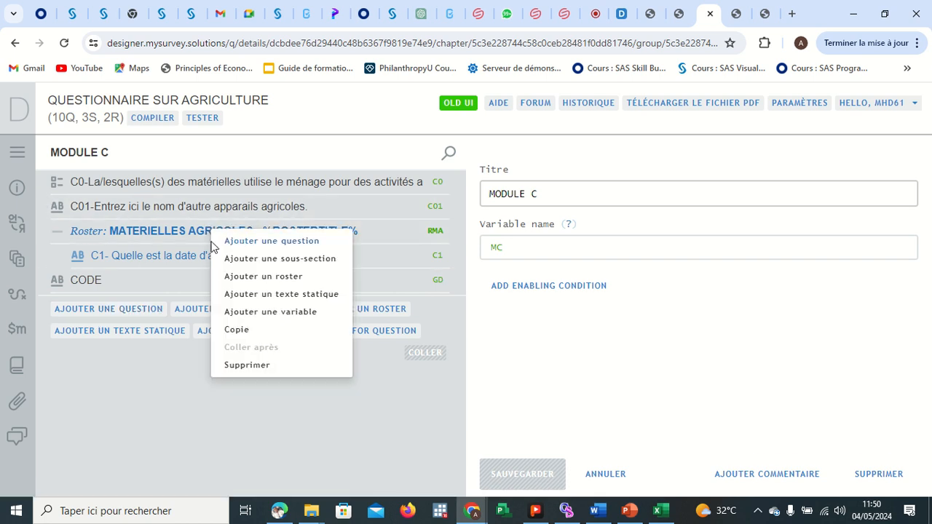
click(178, 409)
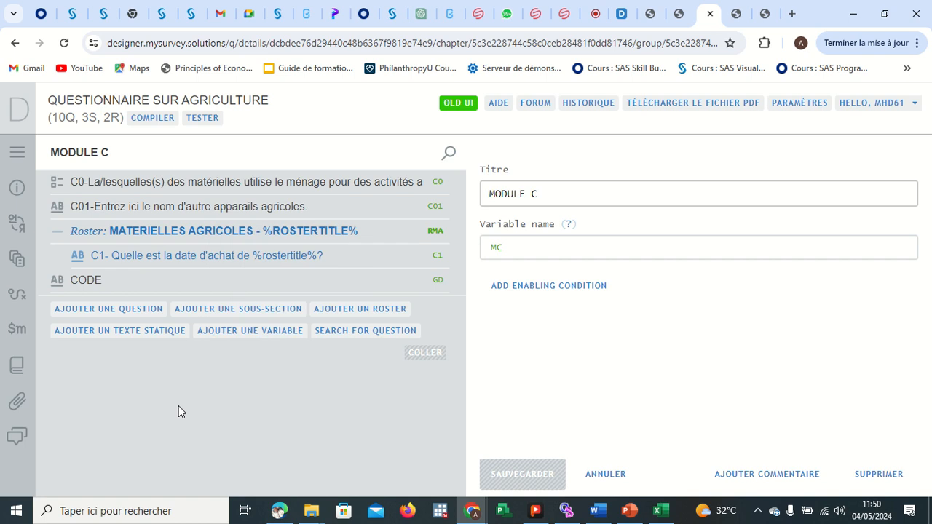
right_click(136, 260)
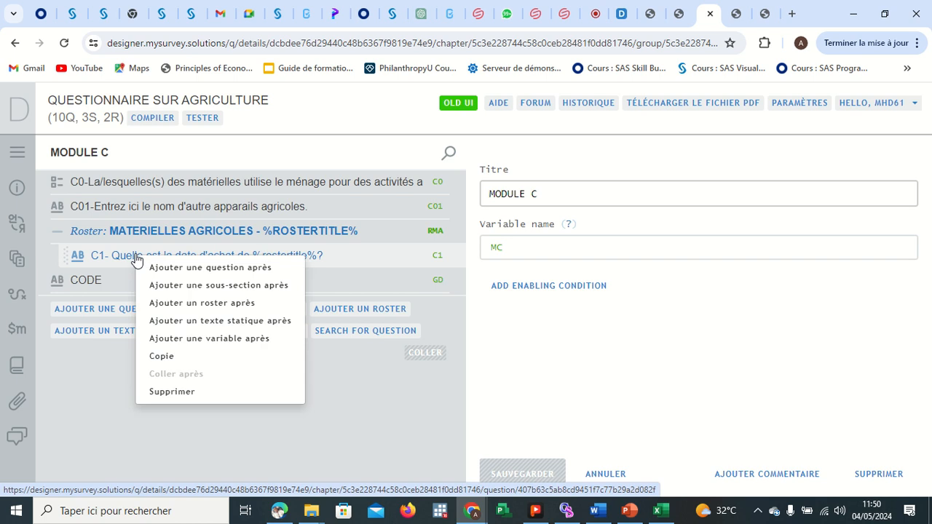
click(181, 268)
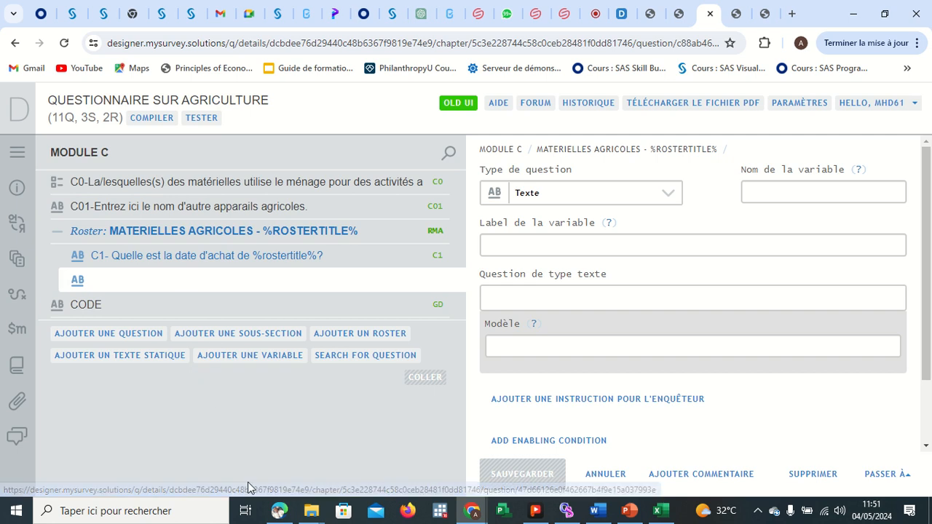
Switch to the ENQUETE SUR AGRICULTURE.pdf reference and highlight the condition expressions for C0 and C5a.
mouse_move(281, 510)
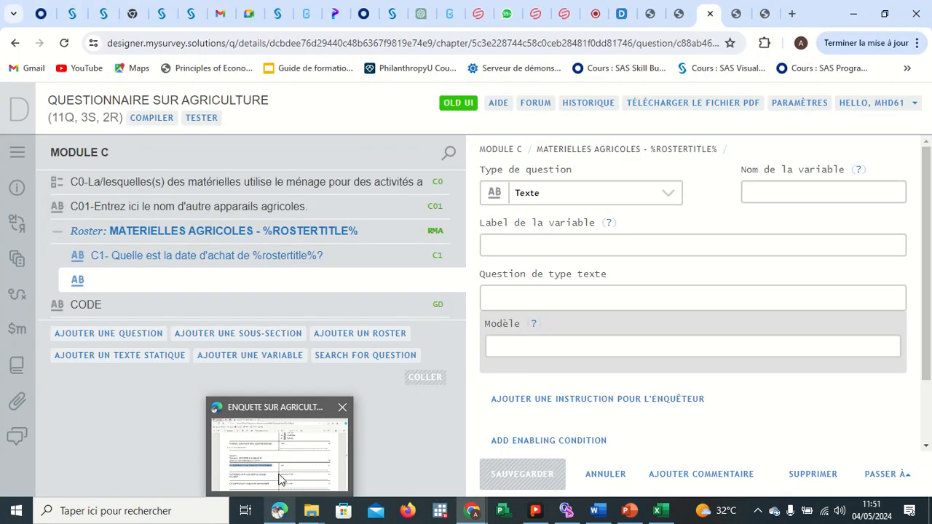
click(277, 473)
drag(237, 201, 107, 202)
scroll(247, 315, down, 2)
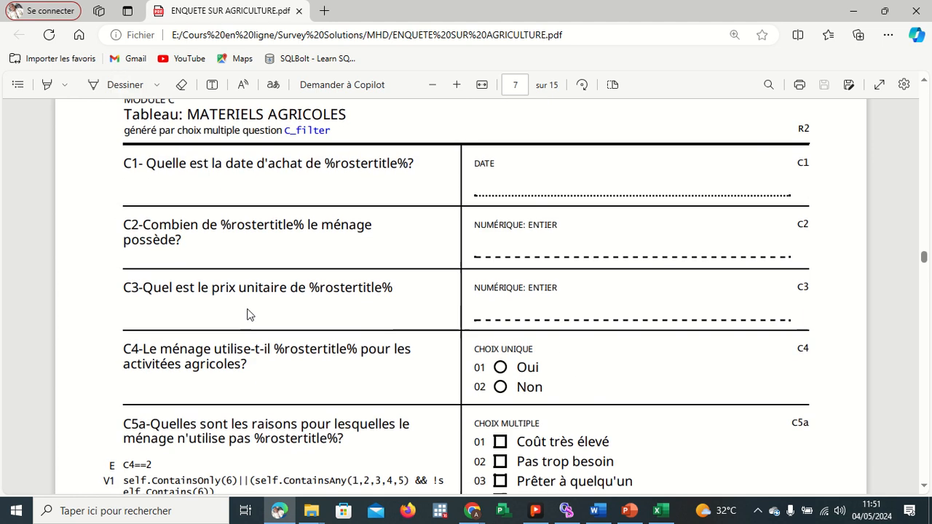
scroll(262, 411, down, 2)
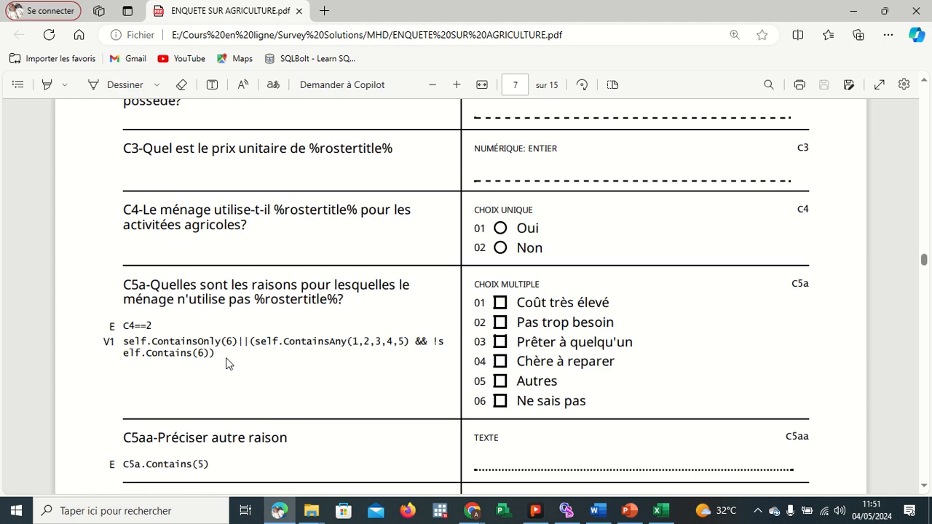
drag(221, 354, 112, 326)
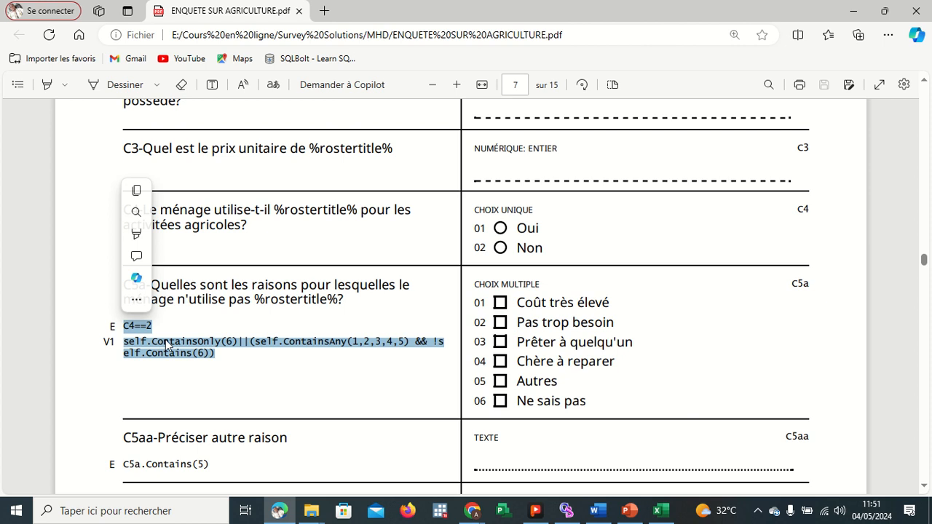
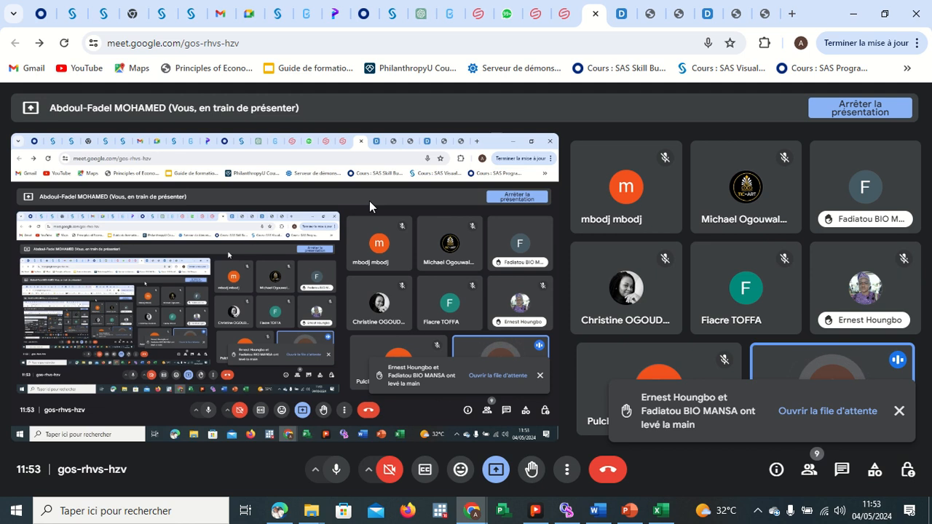
Look through the open Survey Solutions tester and designer tabs, ending back on the meeting tab.
click(765, 14)
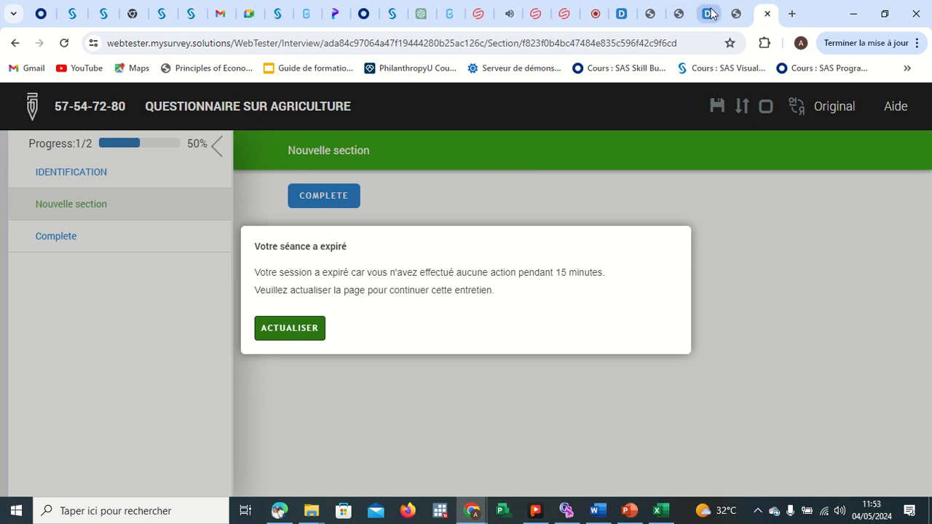
click(735, 16)
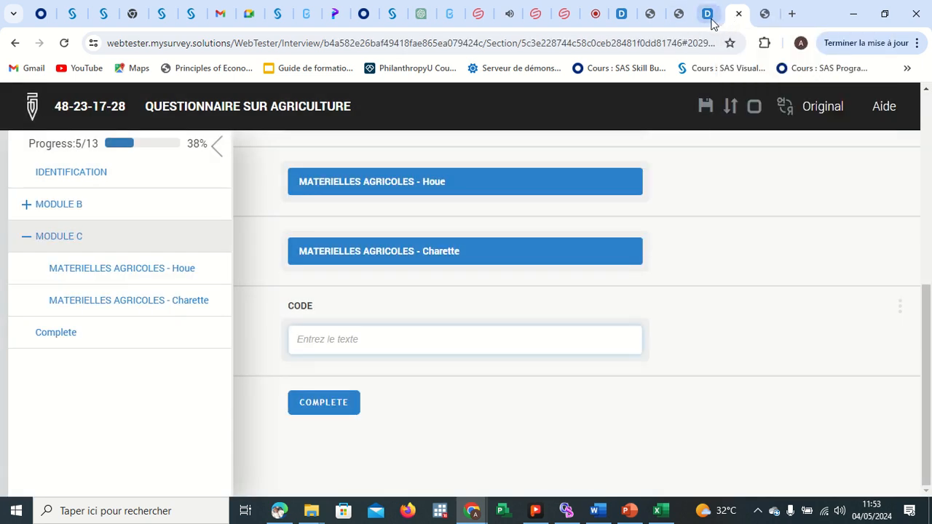
click(709, 20)
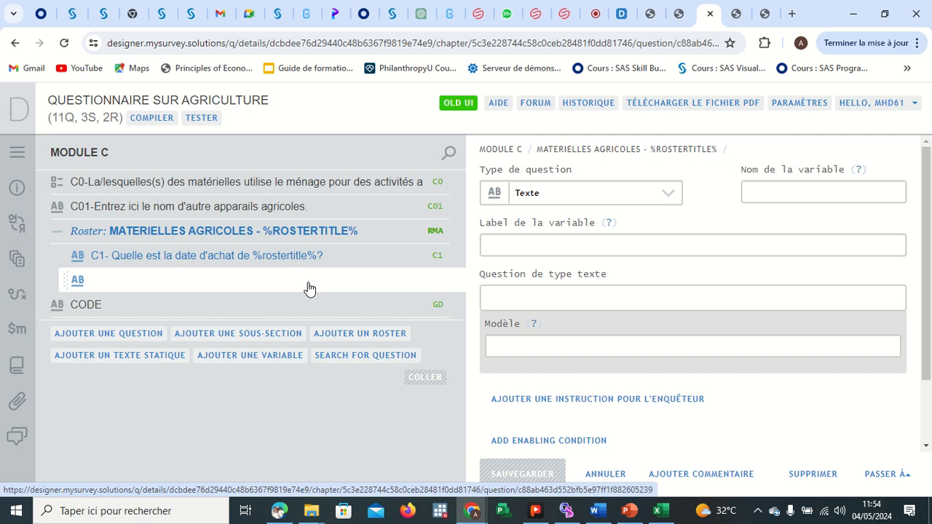
click(591, 25)
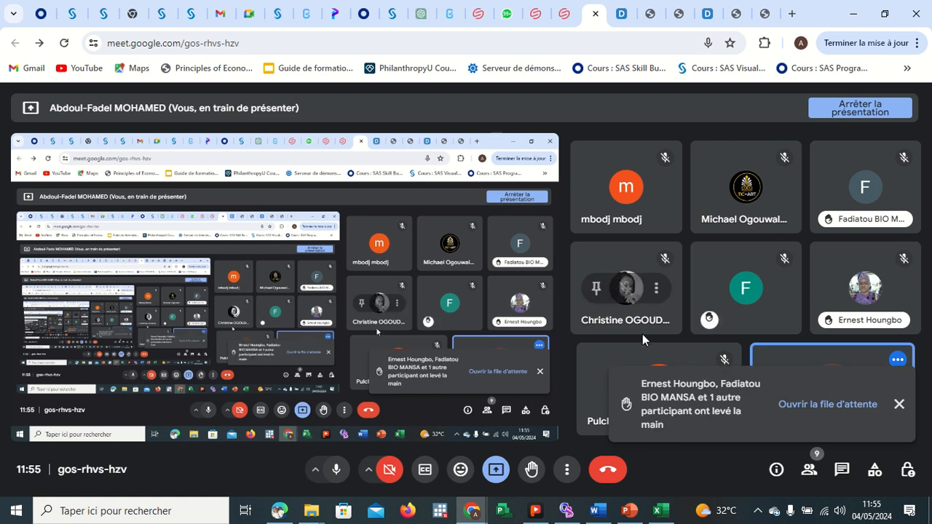
Open the raised-hands queue in the participants panel and scroll through the list.
click(857, 404)
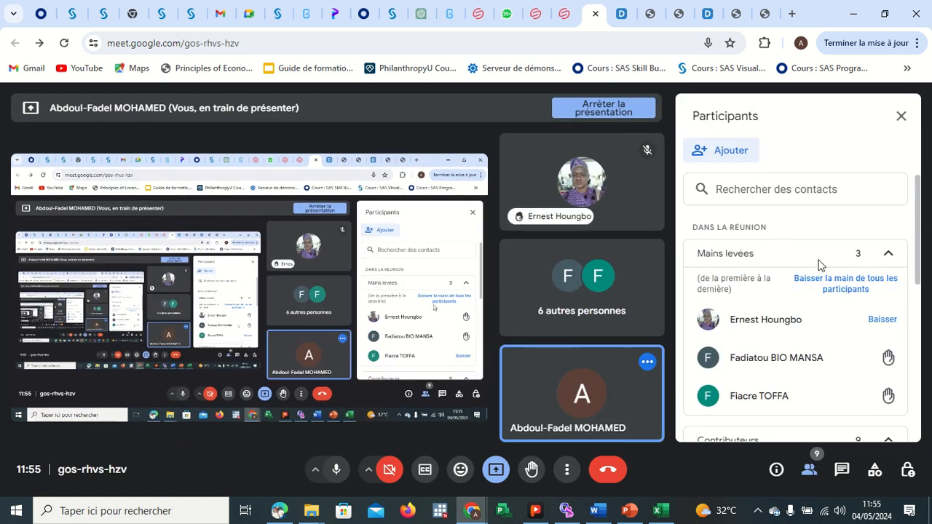
scroll(802, 216, down, 1)
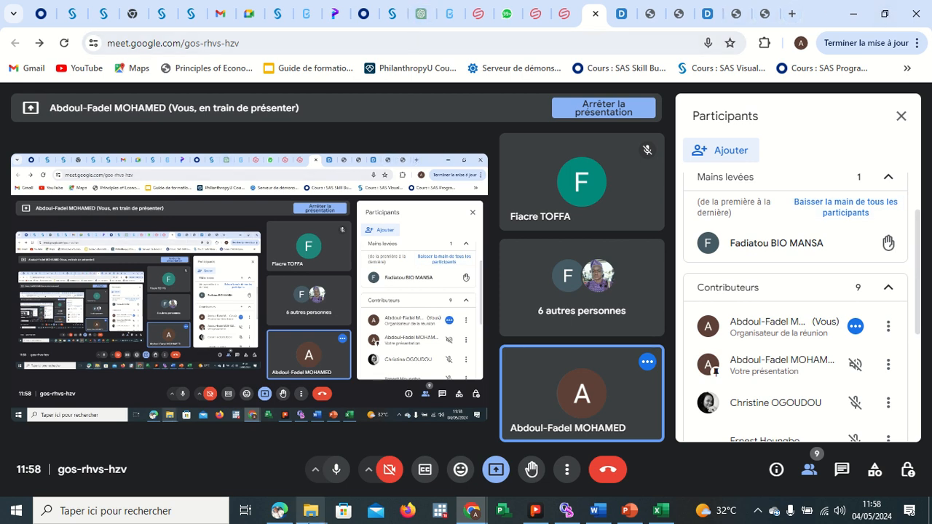
Open File Explorer and go up from the MHD folder to the Cours en ligne folder.
mouse_move(310, 510)
click(256, 467)
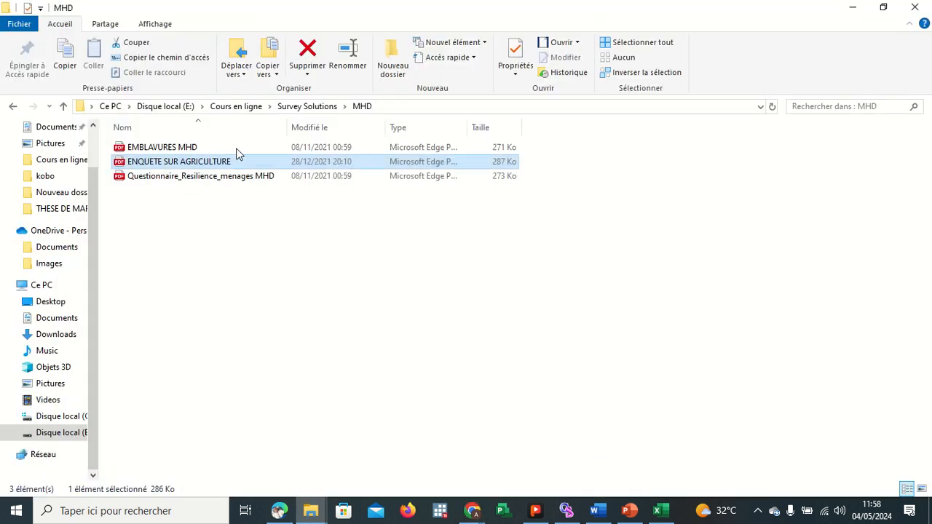
click(288, 108)
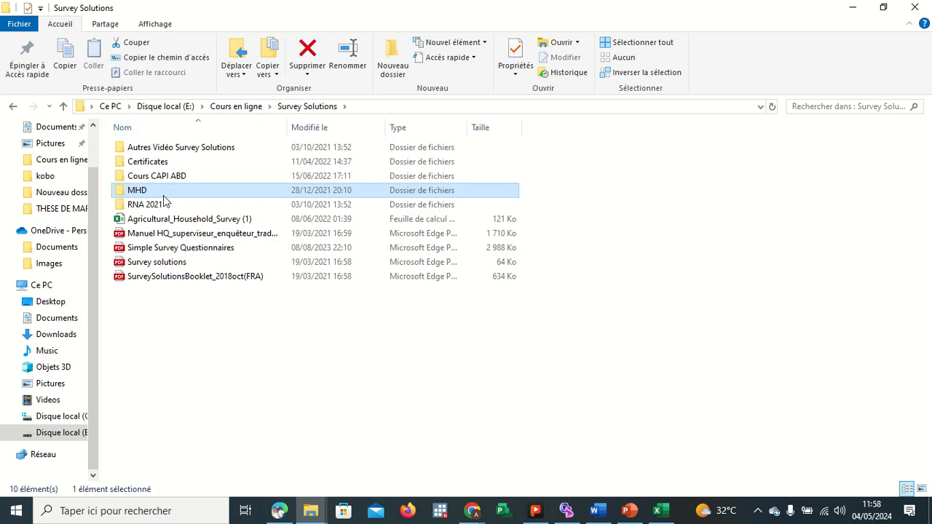
click(238, 106)
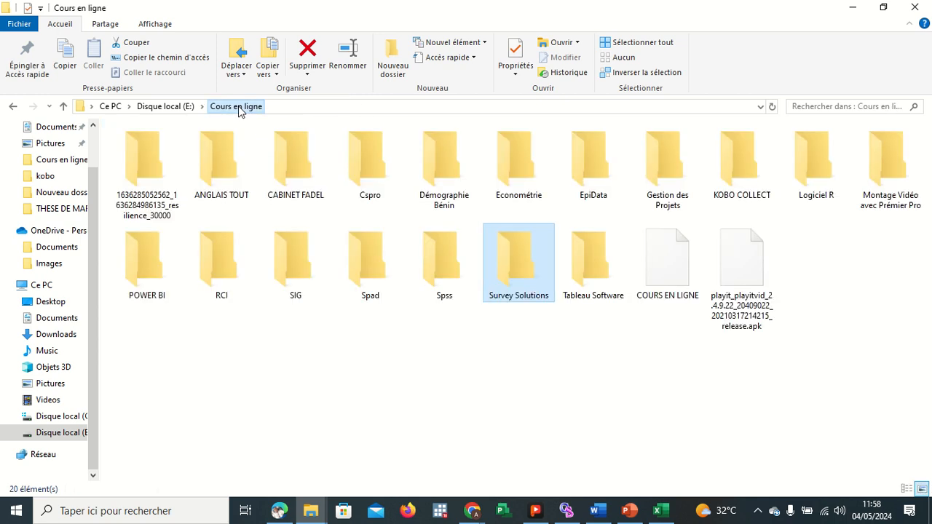
click(471, 510)
click(460, 466)
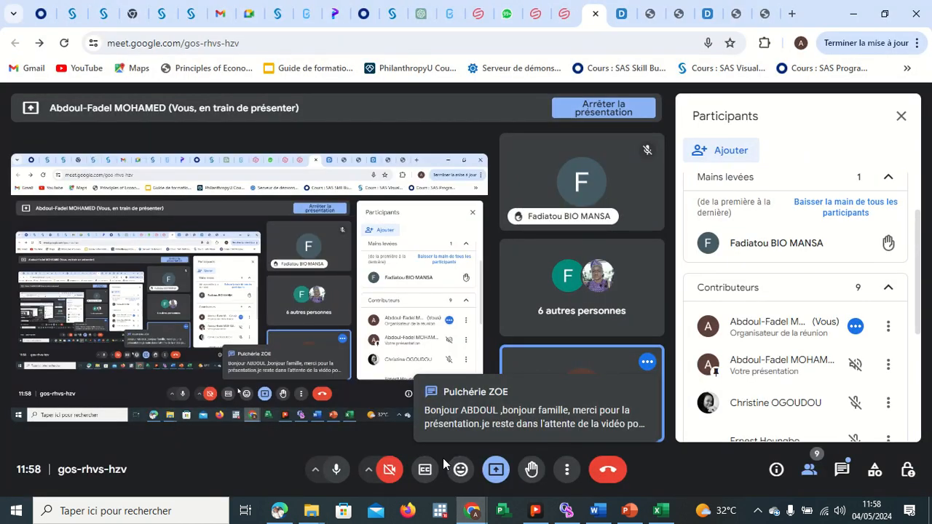
click(857, 20)
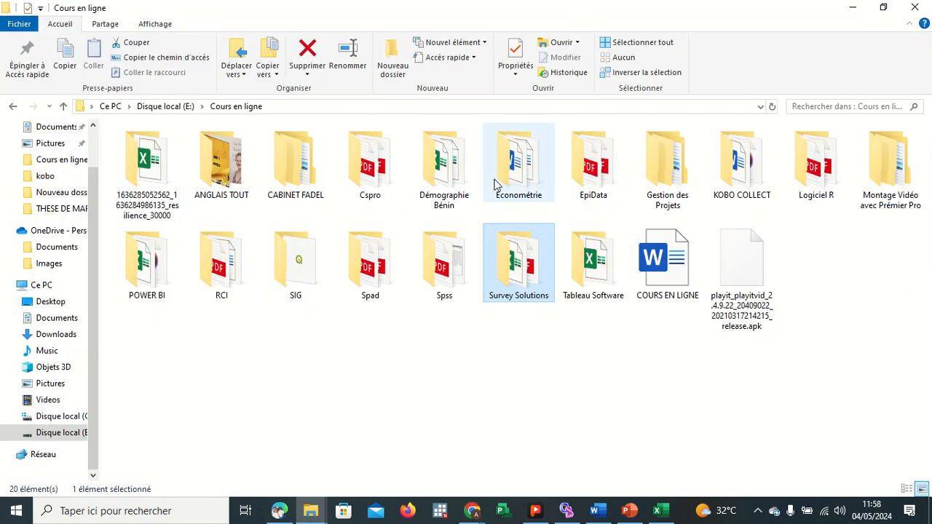
Open the tab_ref spreadsheet inside CABINET FADEL > Formation Survey Solutions.
double_click(300, 173)
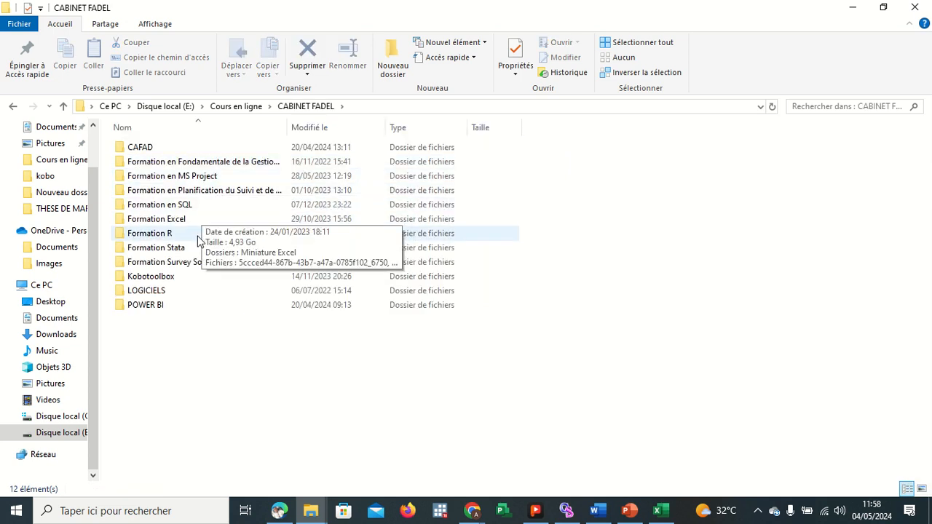
double_click(207, 265)
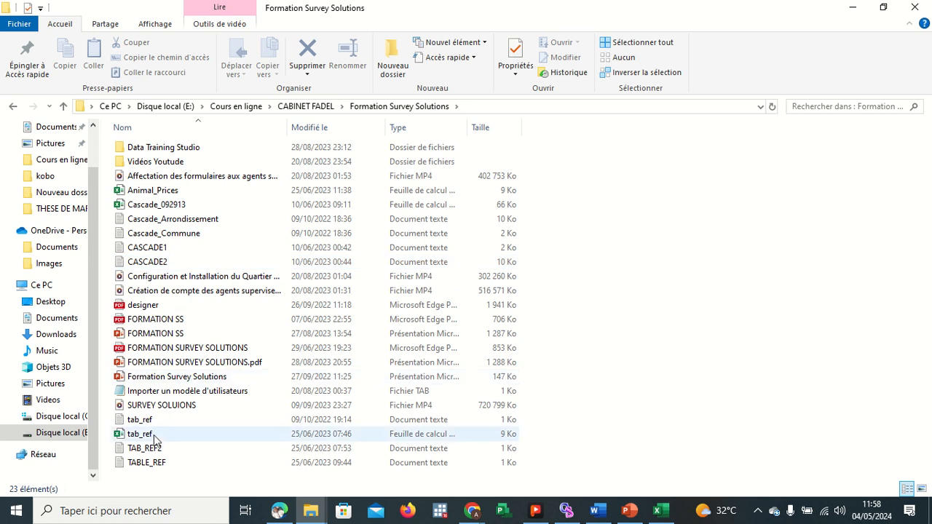
double_click(151, 437)
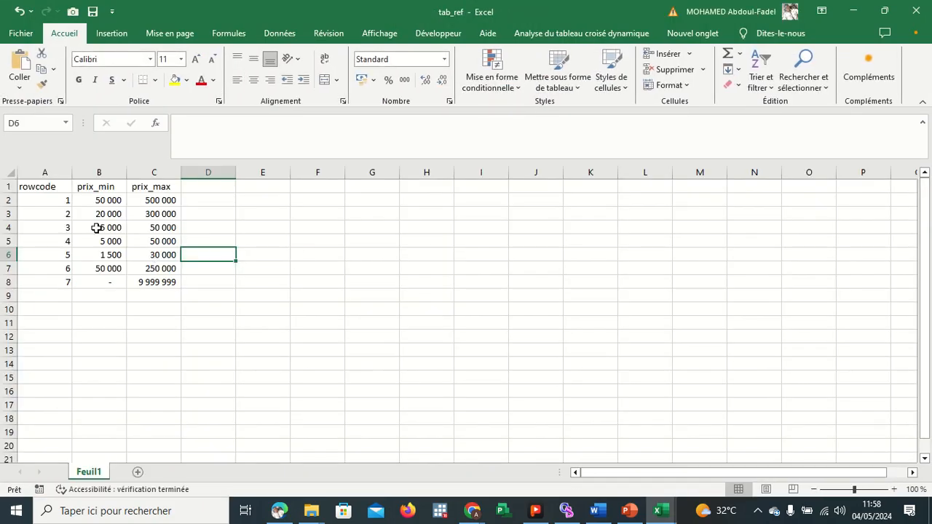
Examine the rowcode, prix_min and prix_max columns and their values in the reference table.
scroll(227, 267, right, 3)
scroll(227, 267, left, 3)
drag(58, 200, 58, 280)
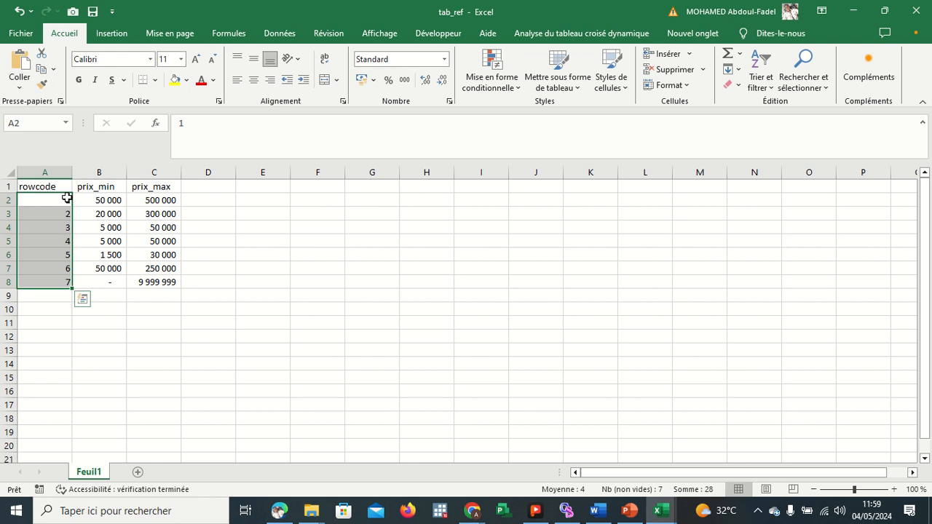
click(63, 197)
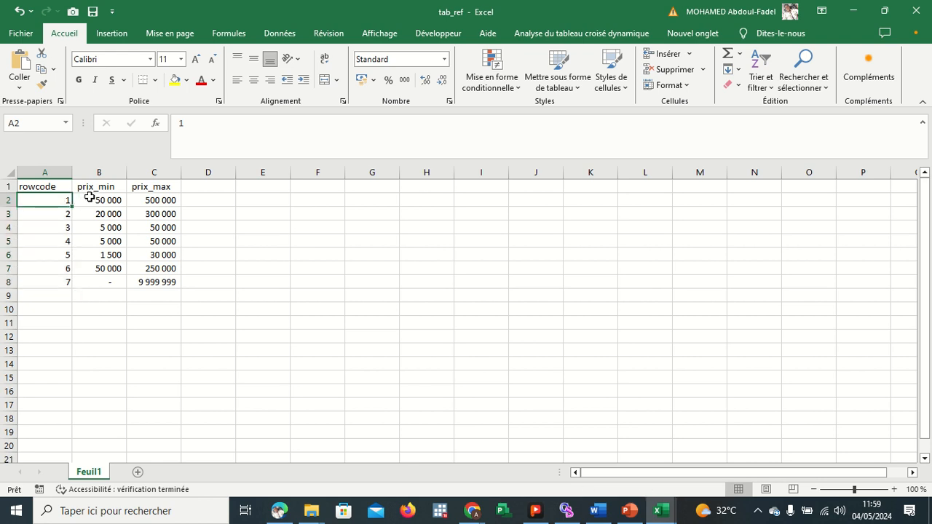
click(97, 197)
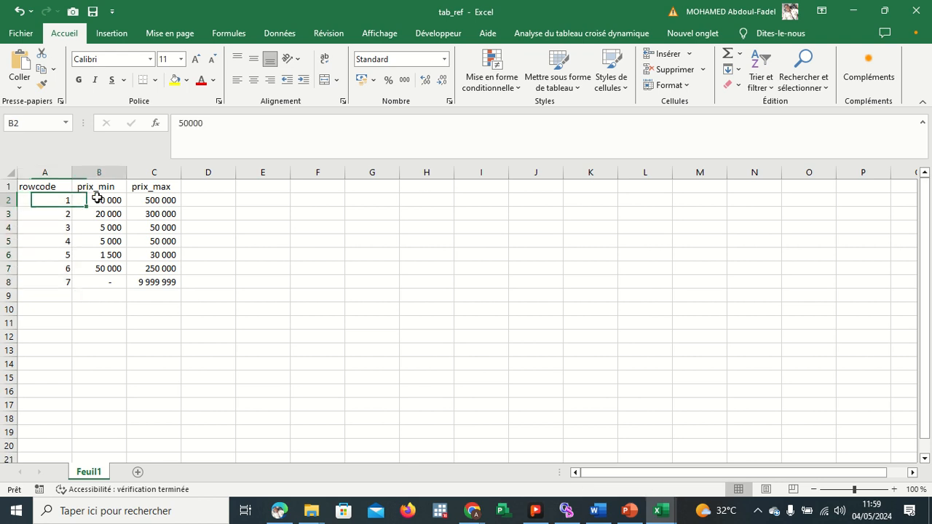
click(148, 200)
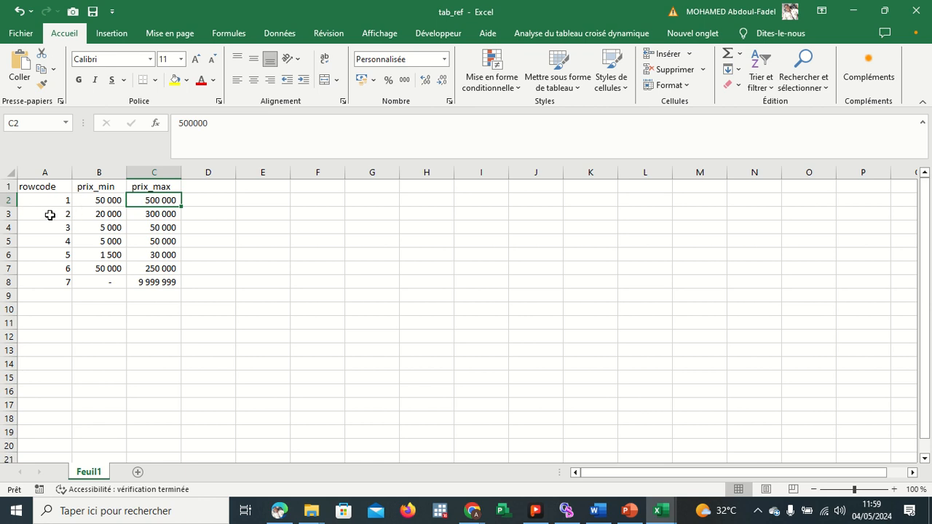
click(97, 214)
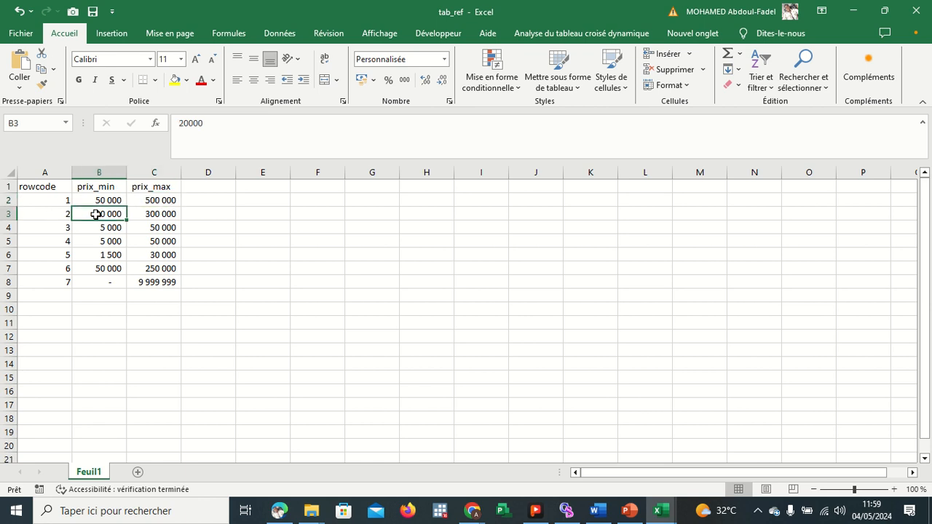
click(149, 213)
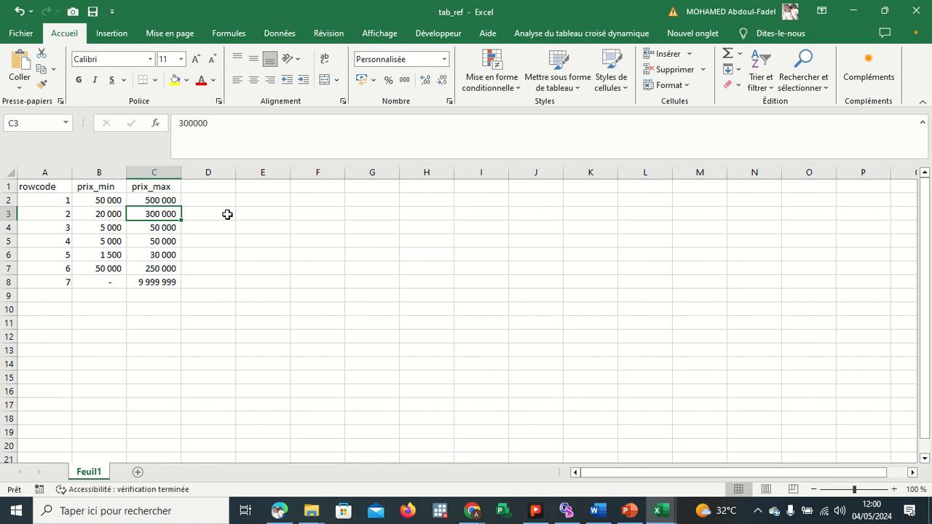
click(106, 204)
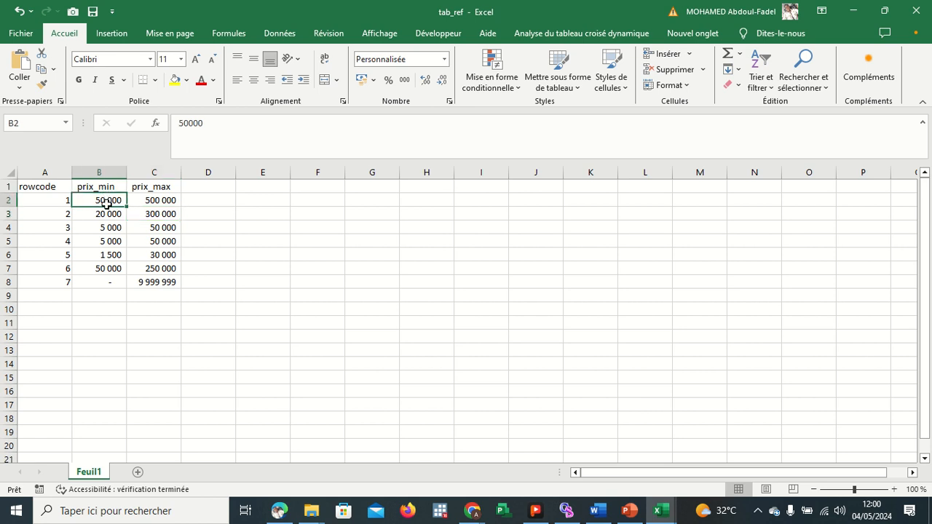
drag(106, 204, 107, 263)
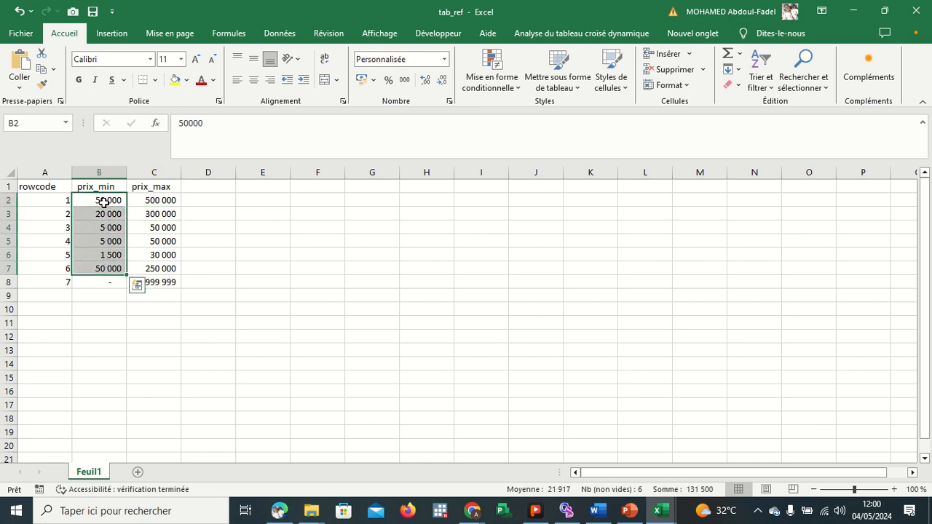
drag(104, 203, 150, 200)
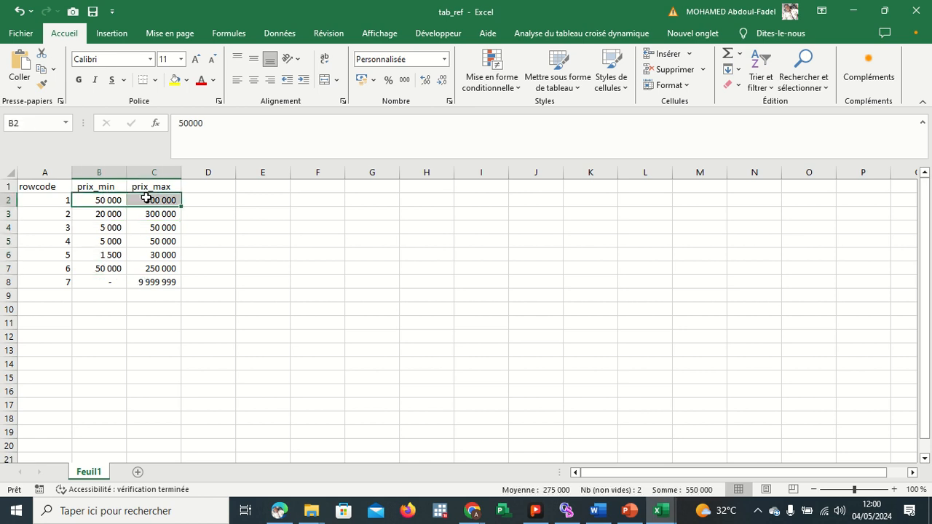
click(49, 203)
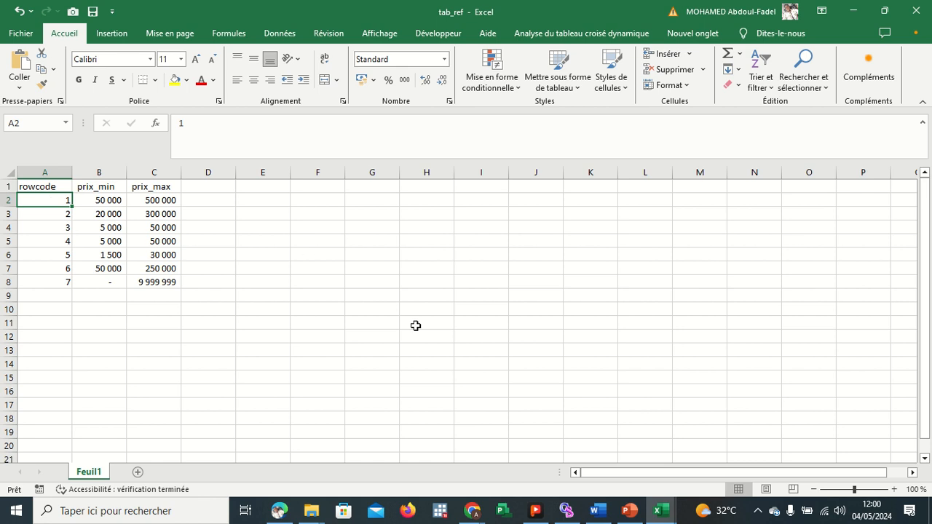
Switch back to the Google Meet meeting window.
click(471, 512)
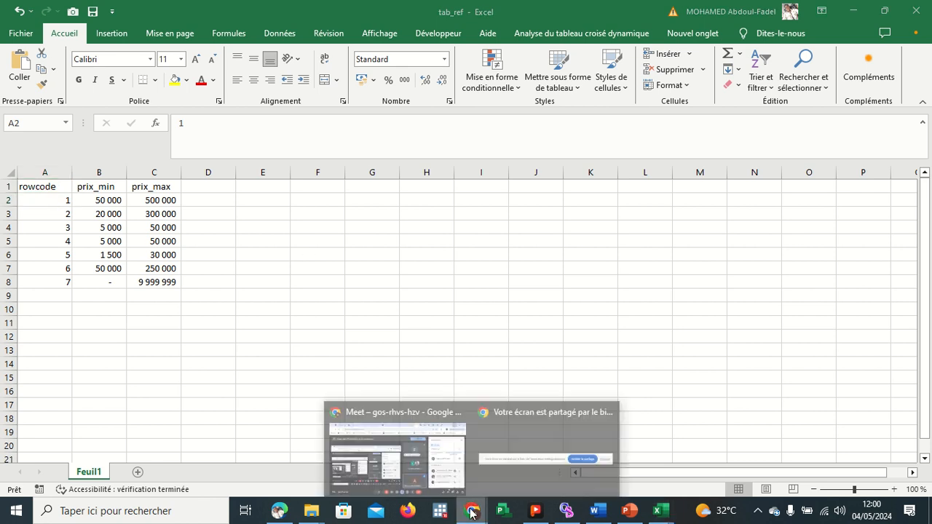
click(418, 470)
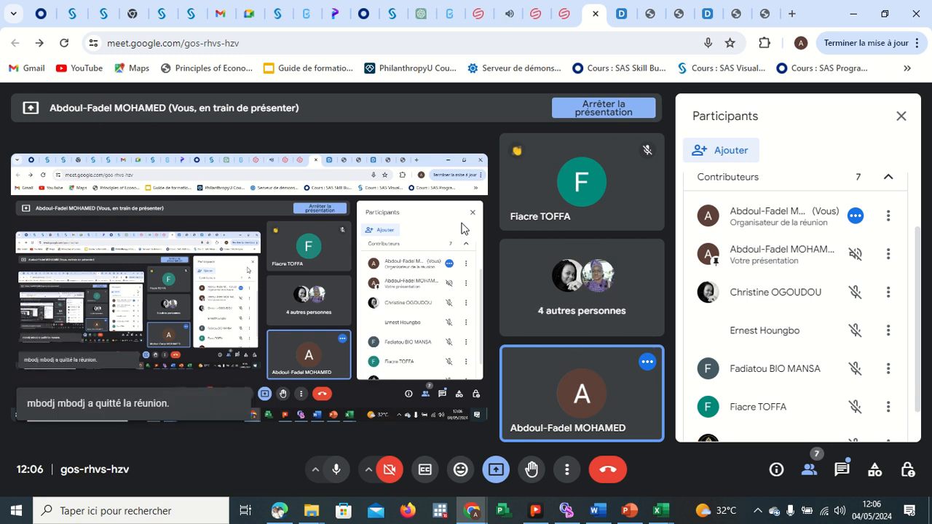
mouse_move(446, 2)
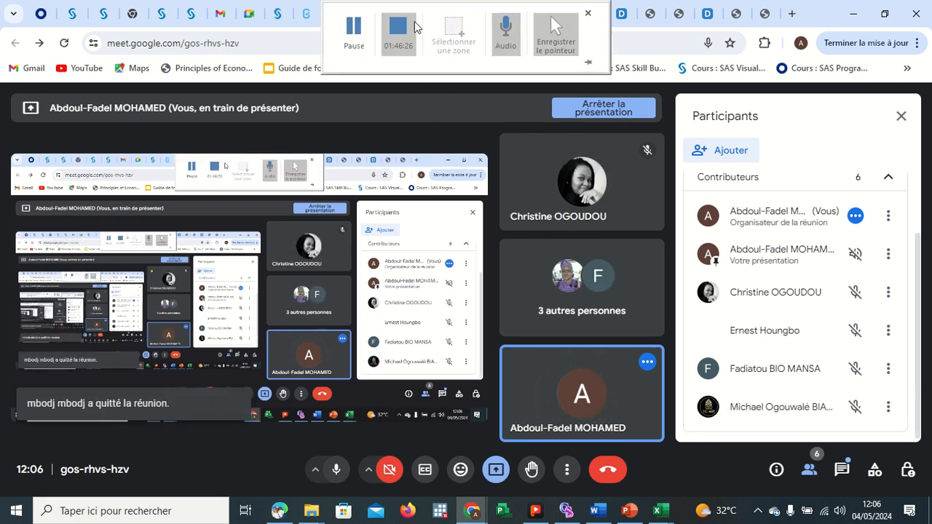